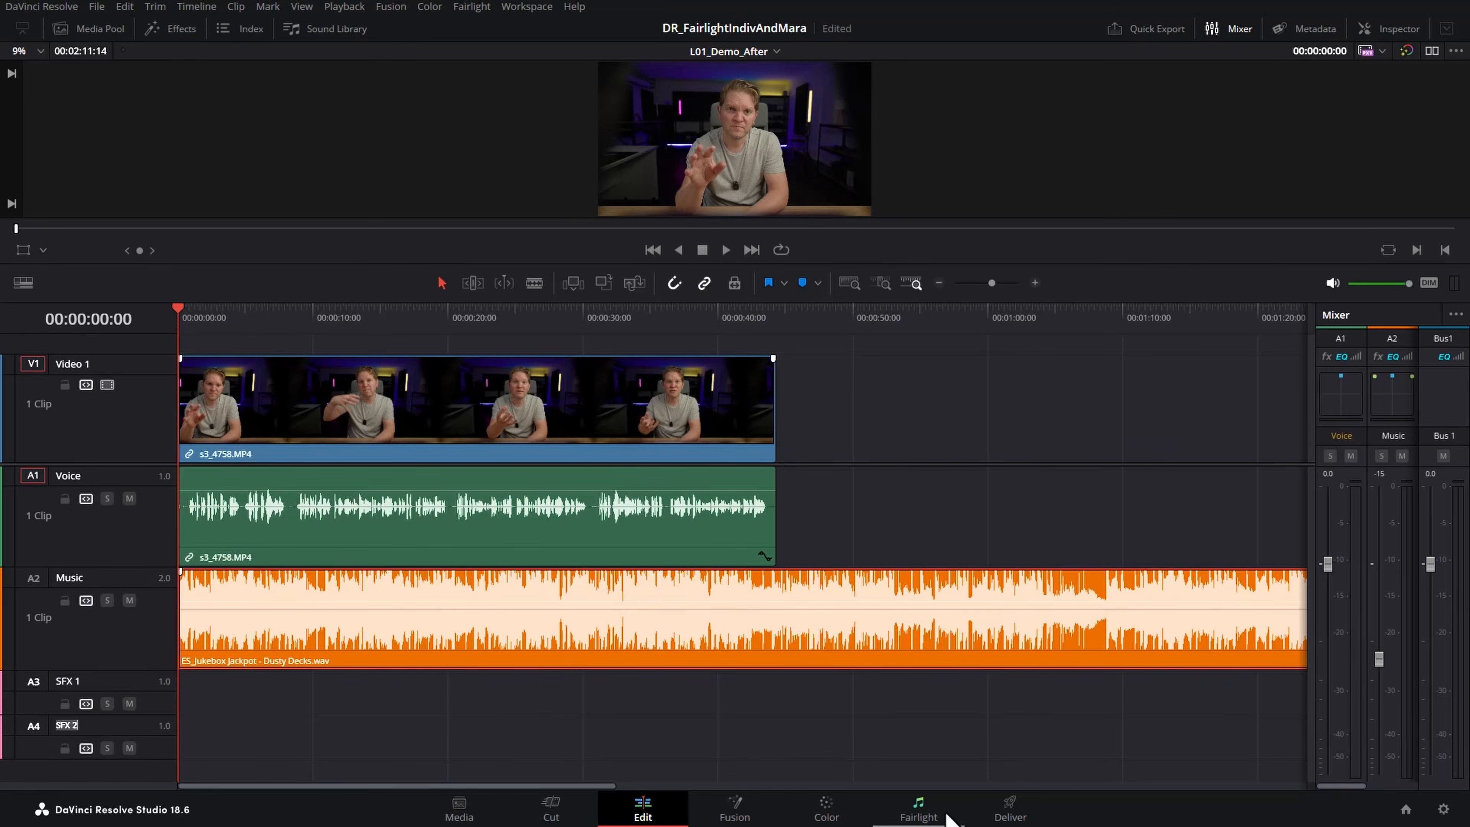
- Switch to the Fairlight page and toggle the audio meters off and back on
left_click(947, 815)
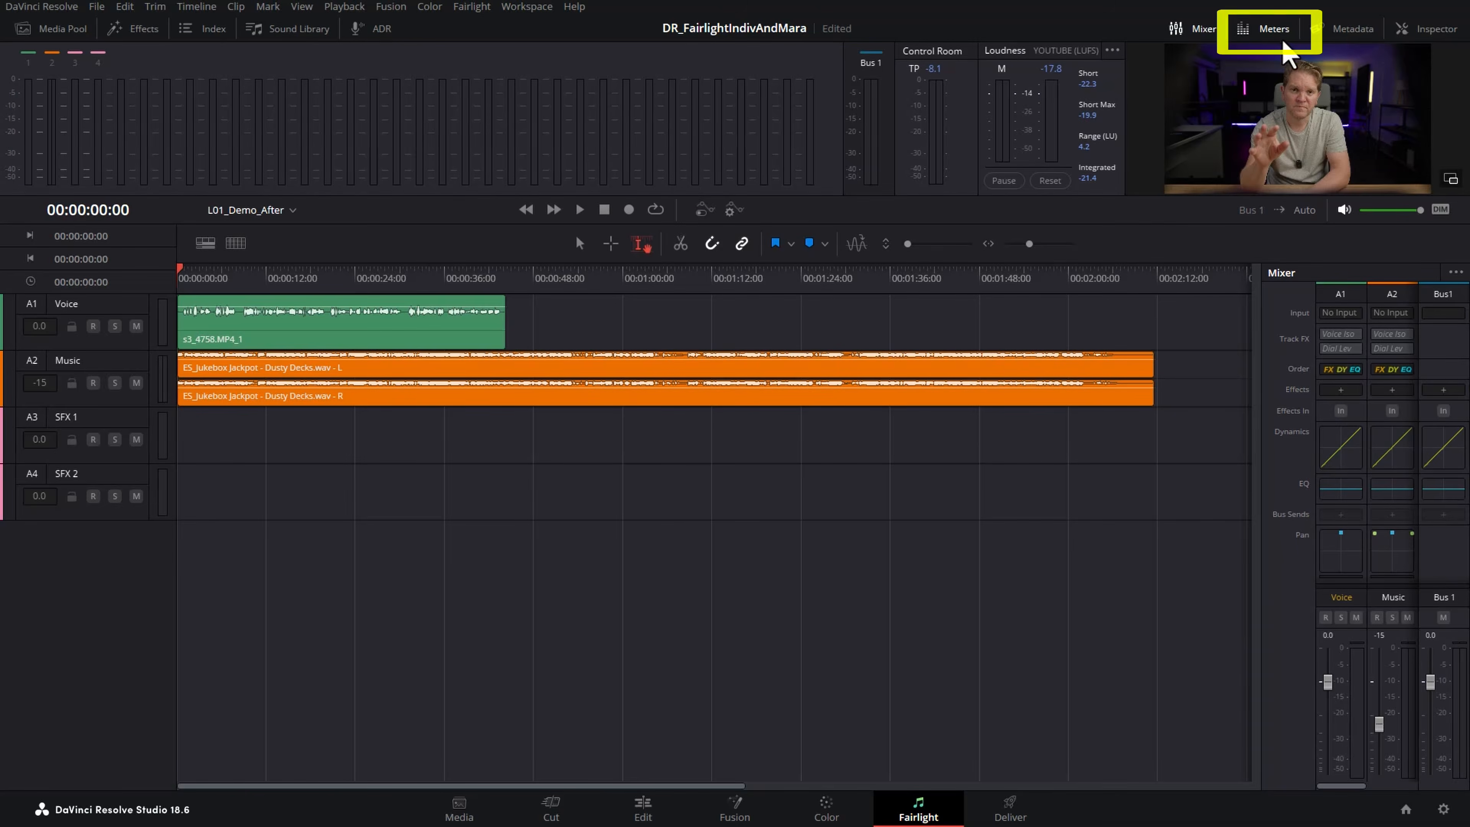
left_click(1268, 32)
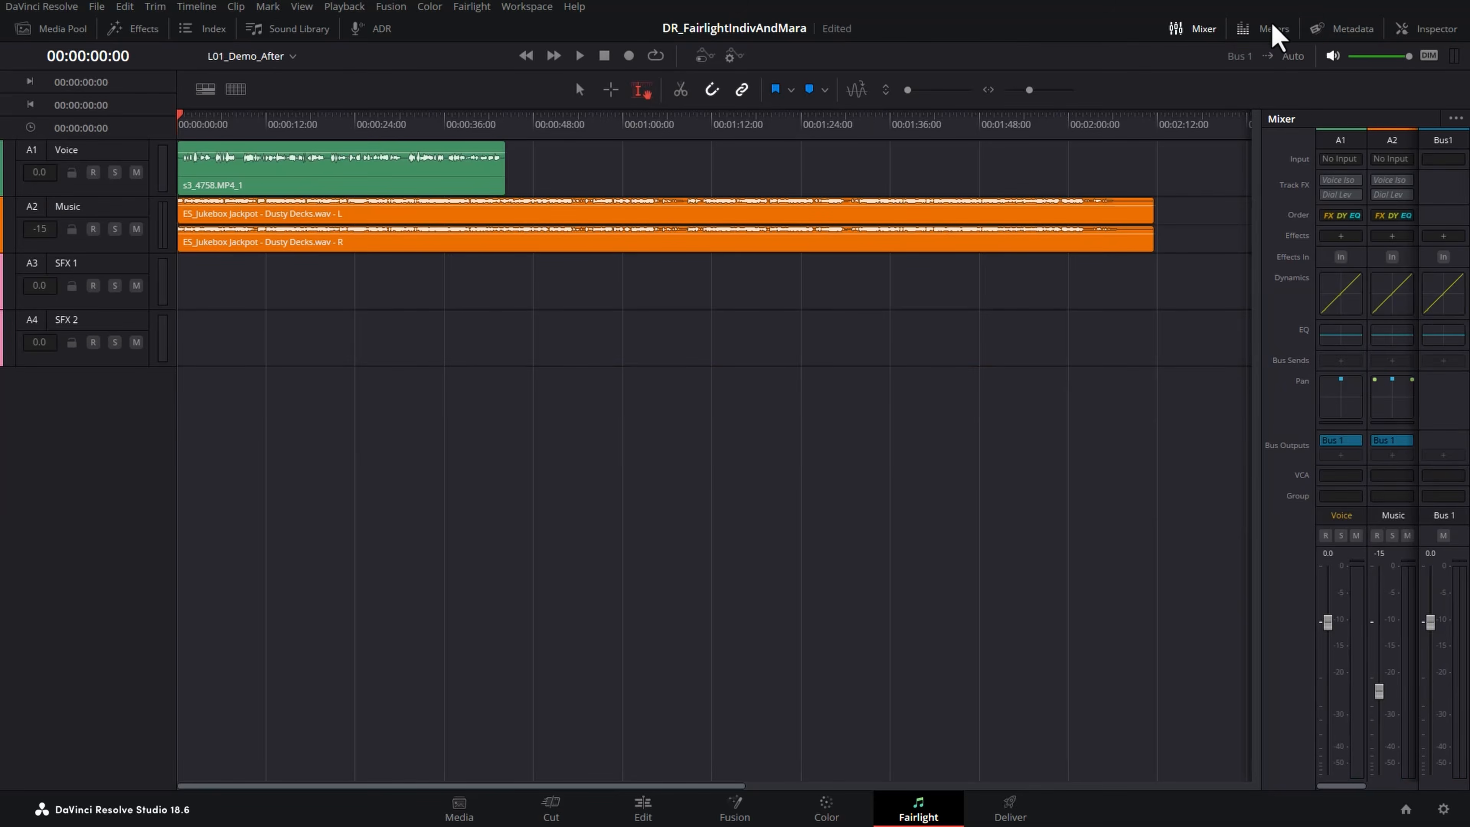
left_click(1270, 32)
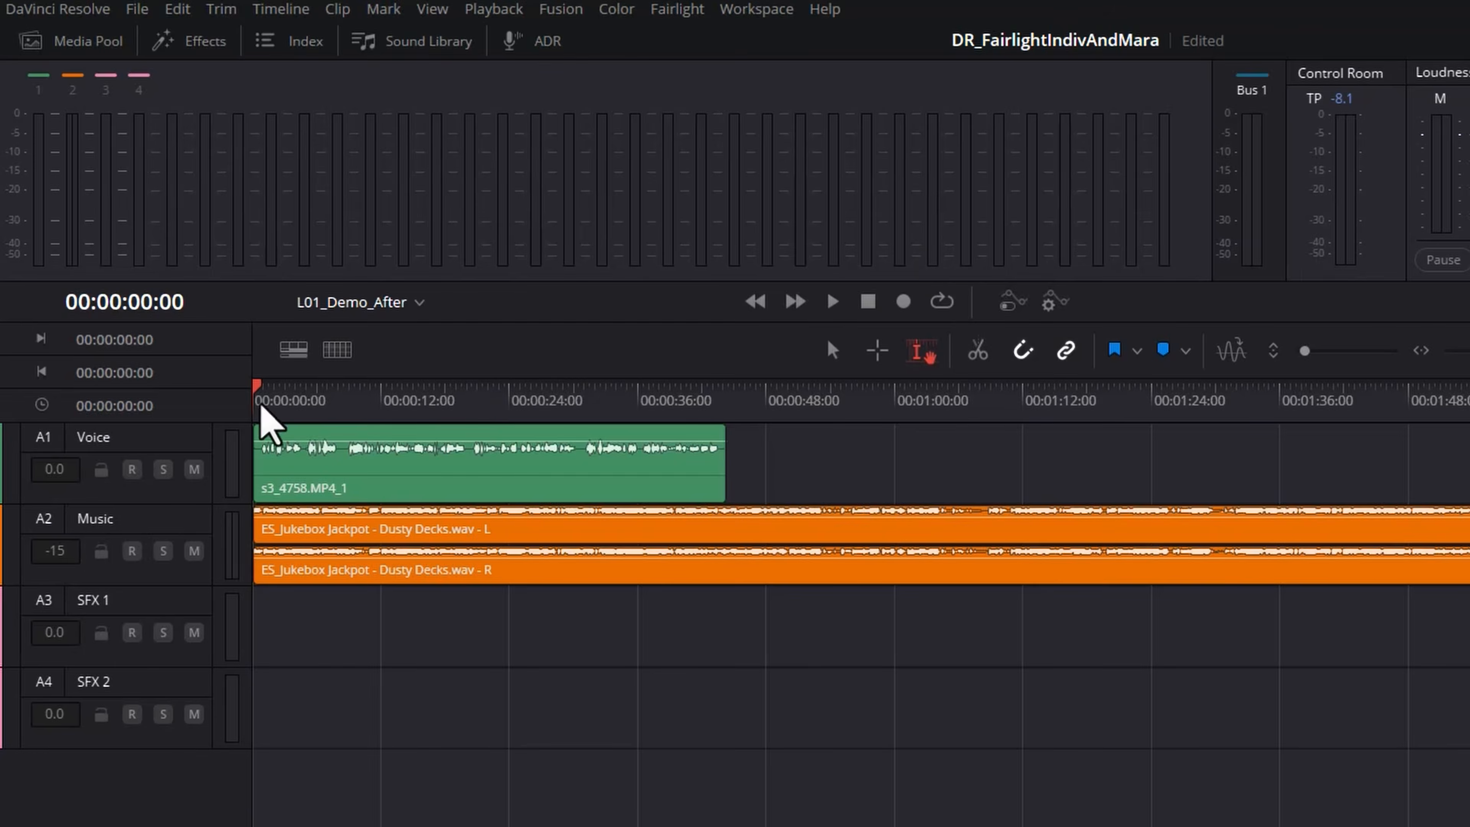
- Play the timeline from about 00:00:02:11 and watch the track, bus and loudness meters
left_click(196, 276)
key("space")
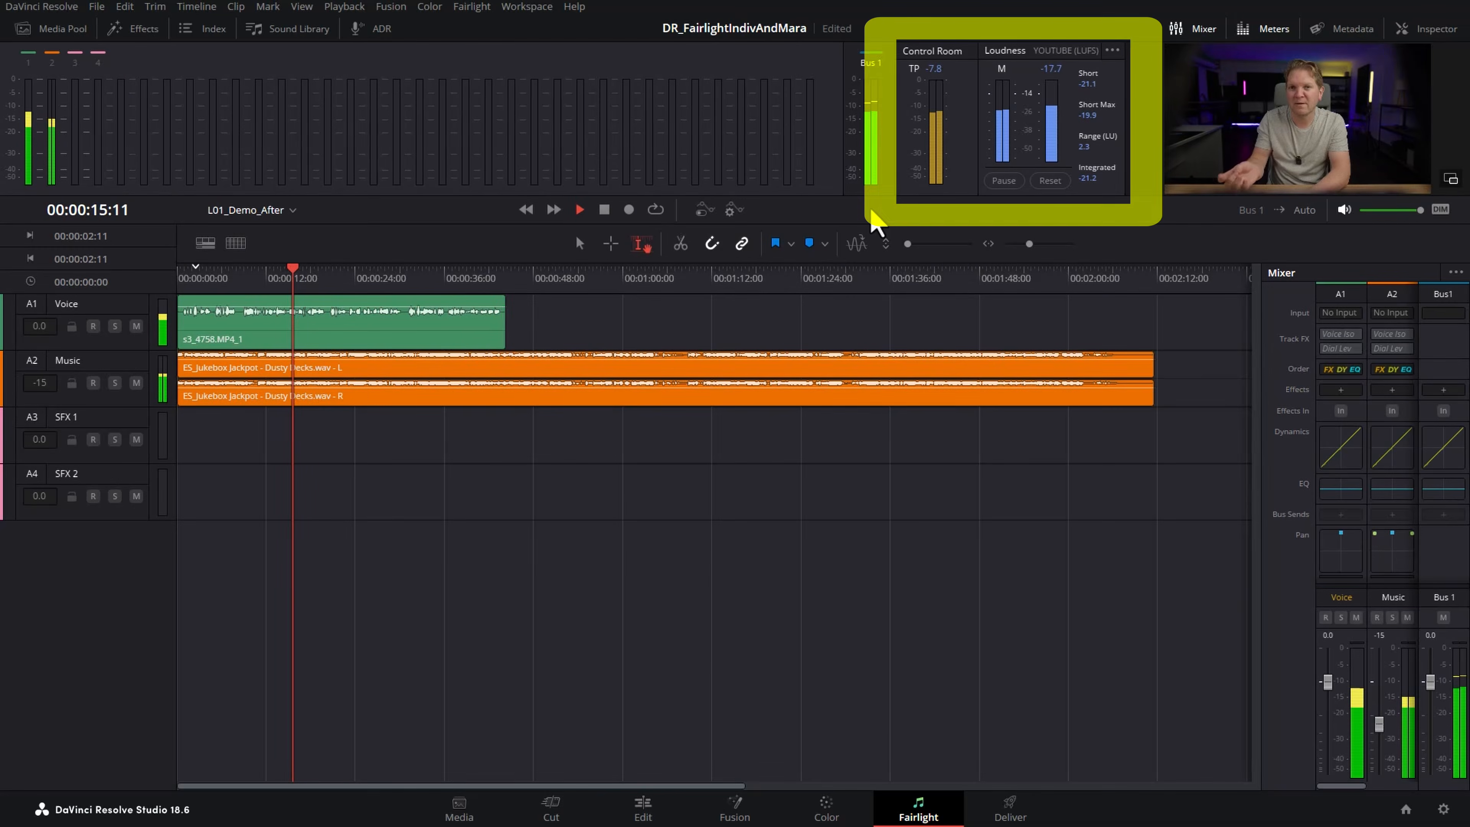
key("space")
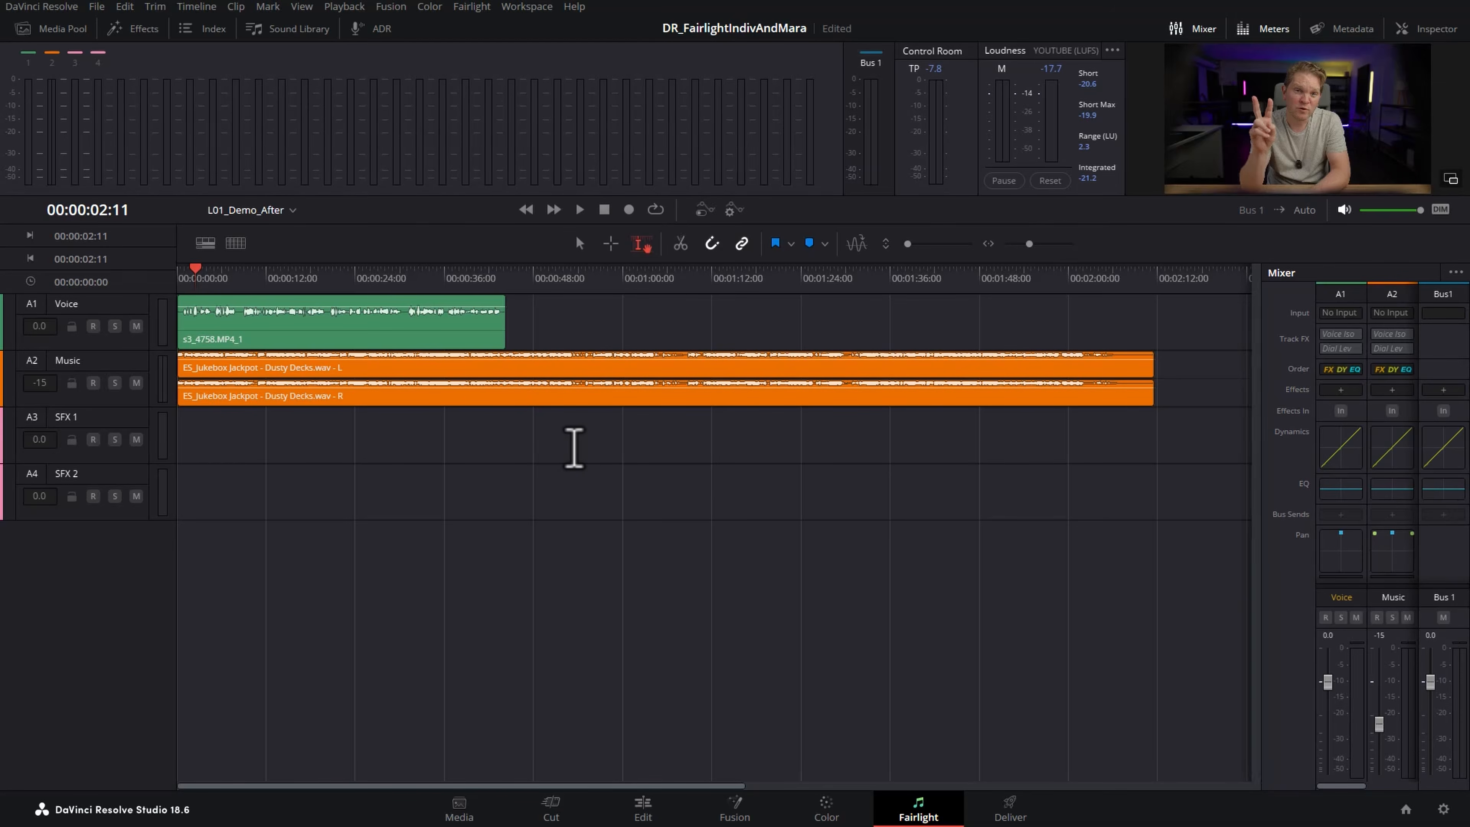
- Increase the height of all timeline tracks and make the Music track taller still
scroll(561, 462, "up", 5)
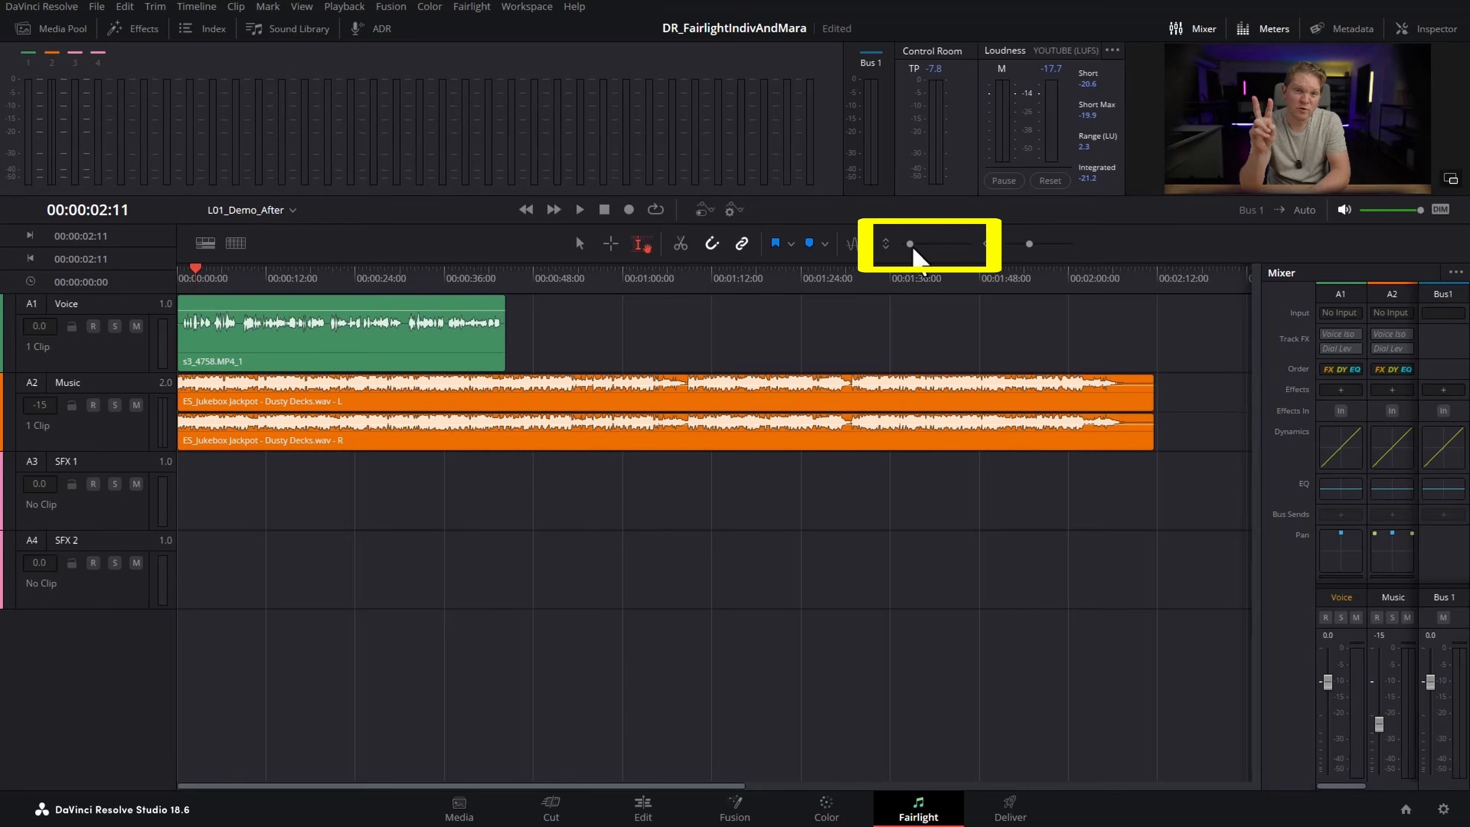
left_click_drag(915, 244, 912, 248)
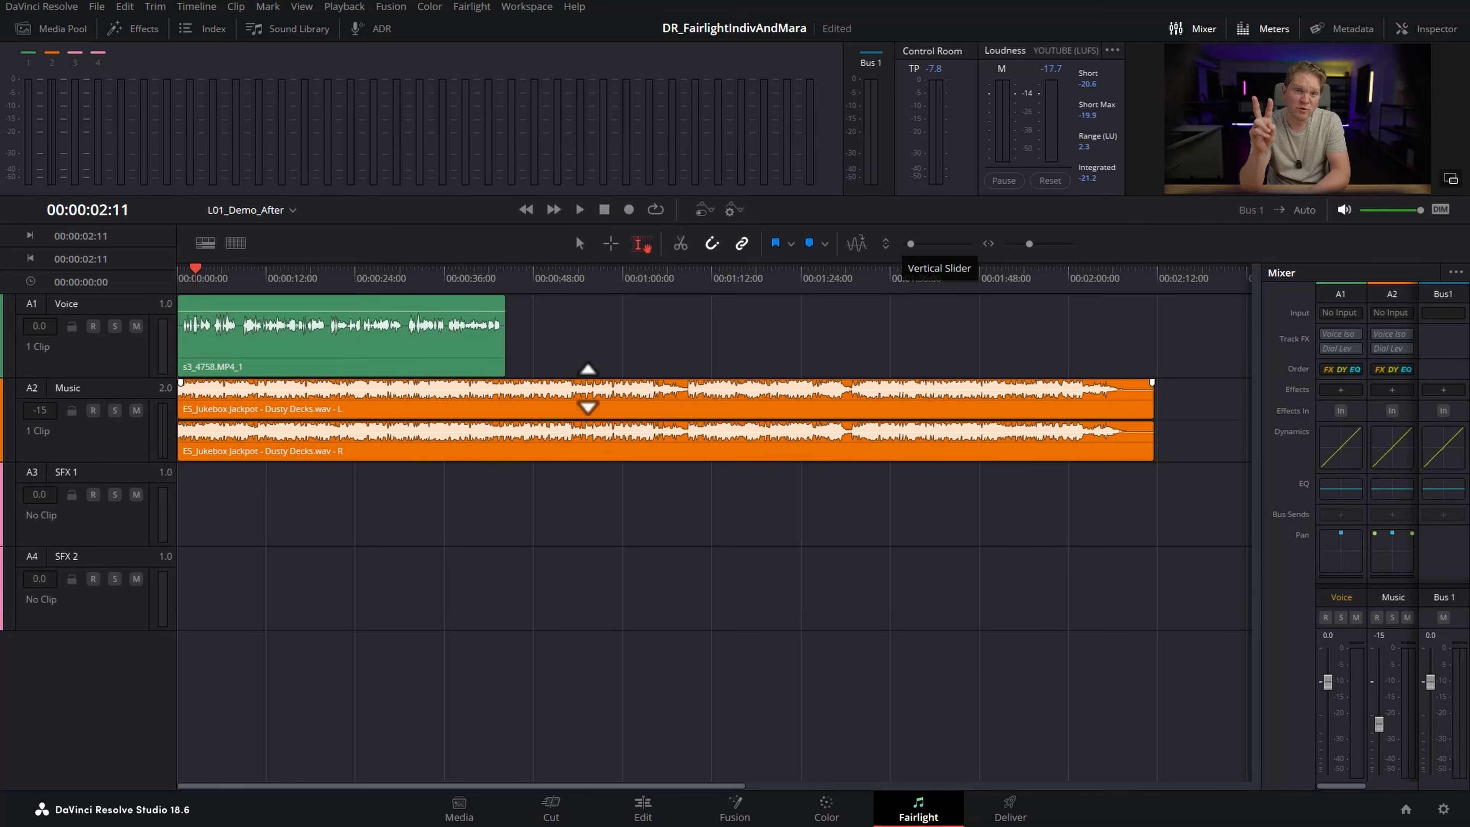
left_click_drag(131, 462, 144, 498)
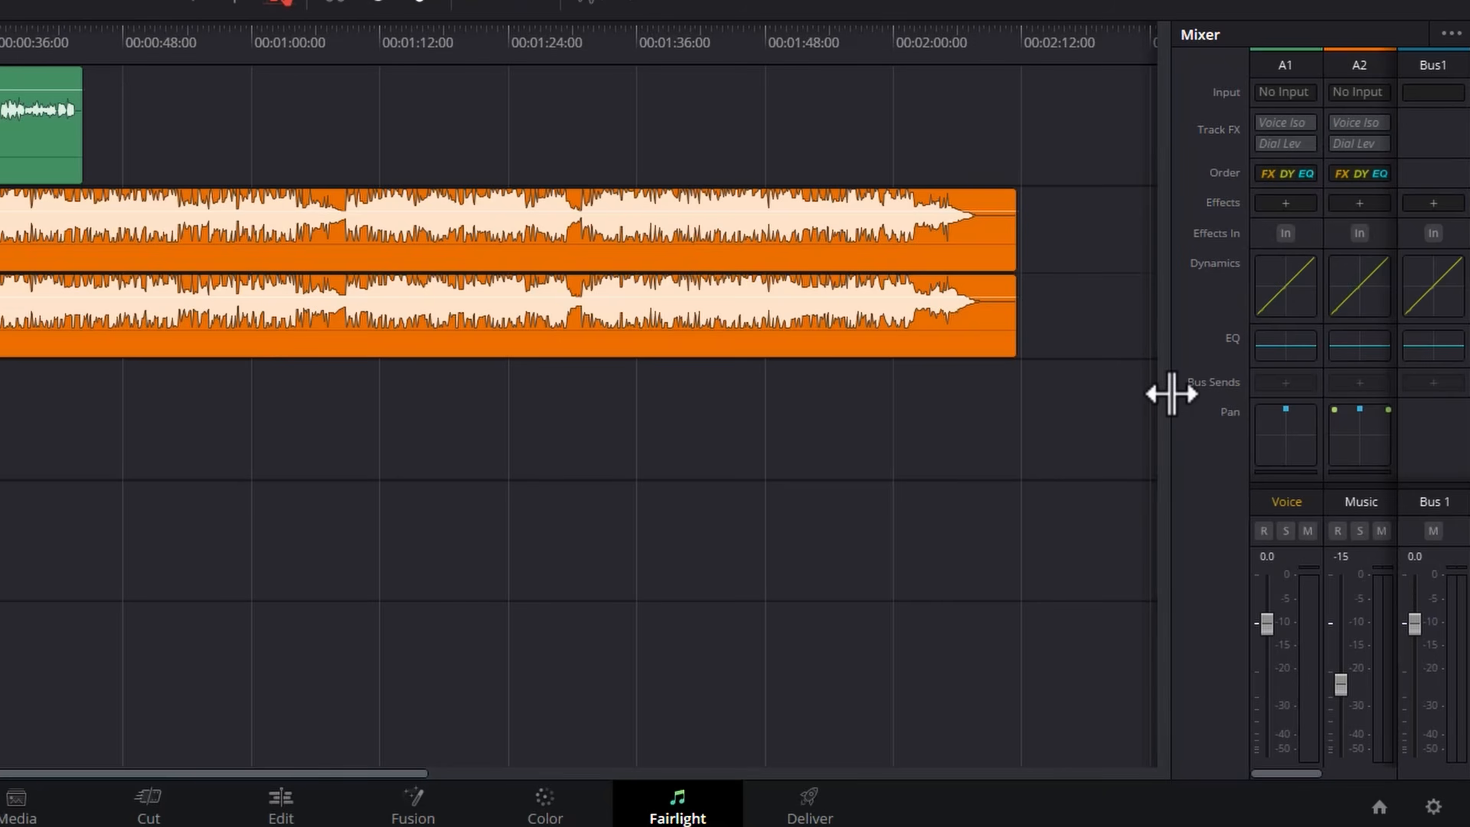
- Widen the mixer to show all four tracks and Bus 1, then go through the channel strips and select Voice
left_click_drag(1171, 393, 1020, 405)
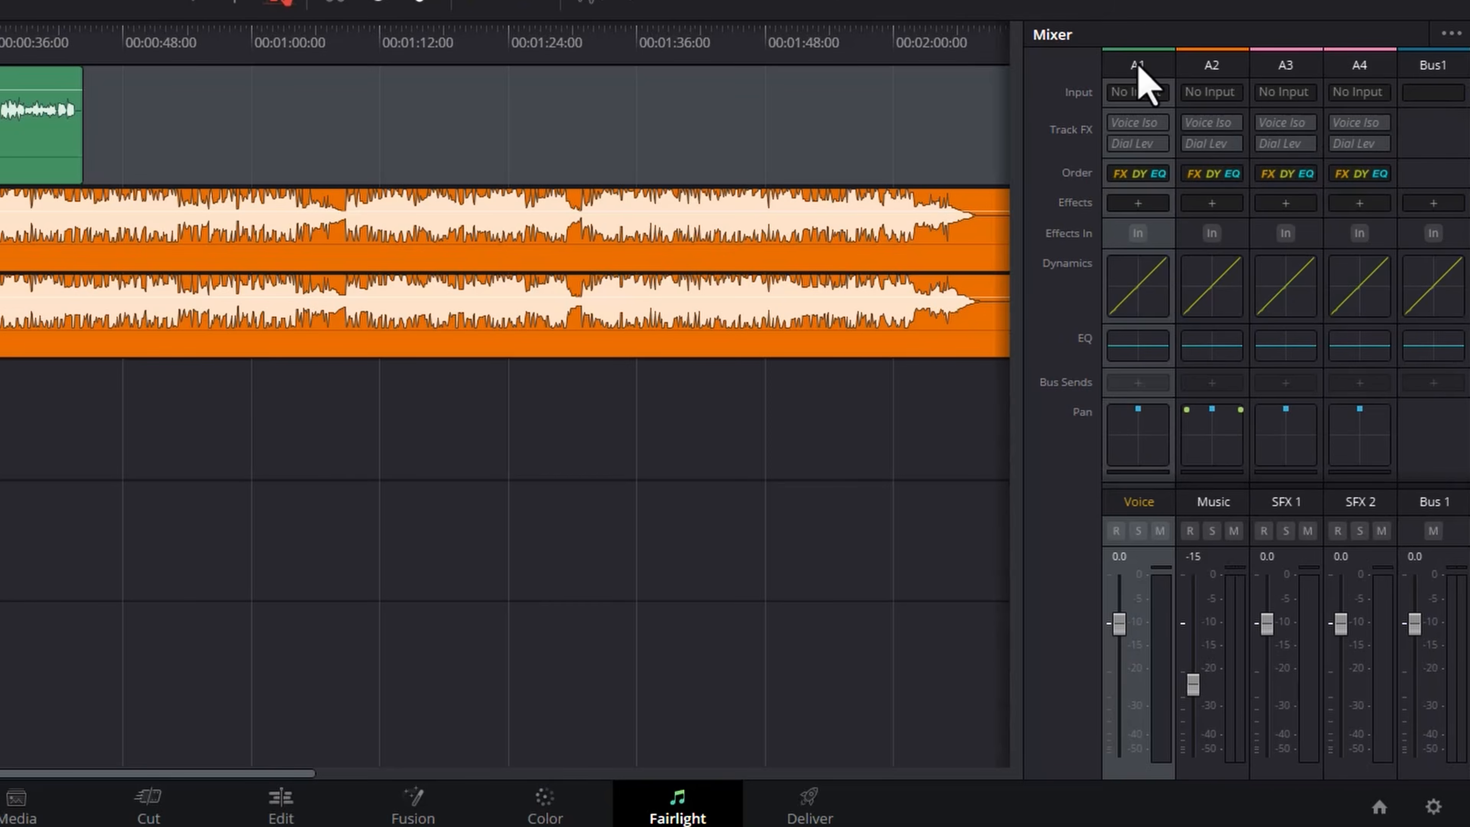
left_click(1213, 78)
left_click(1283, 81)
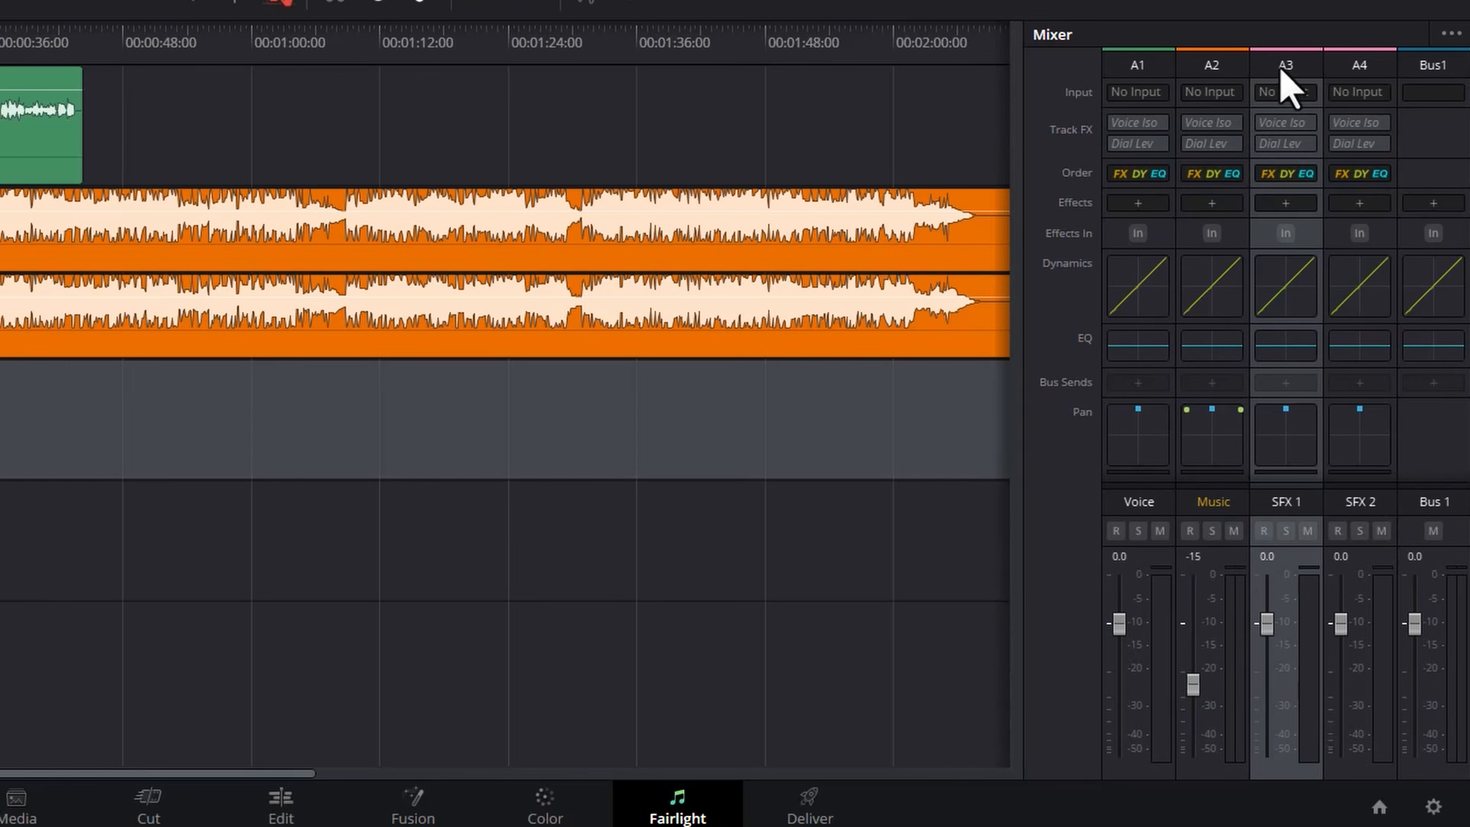
left_click(1365, 67)
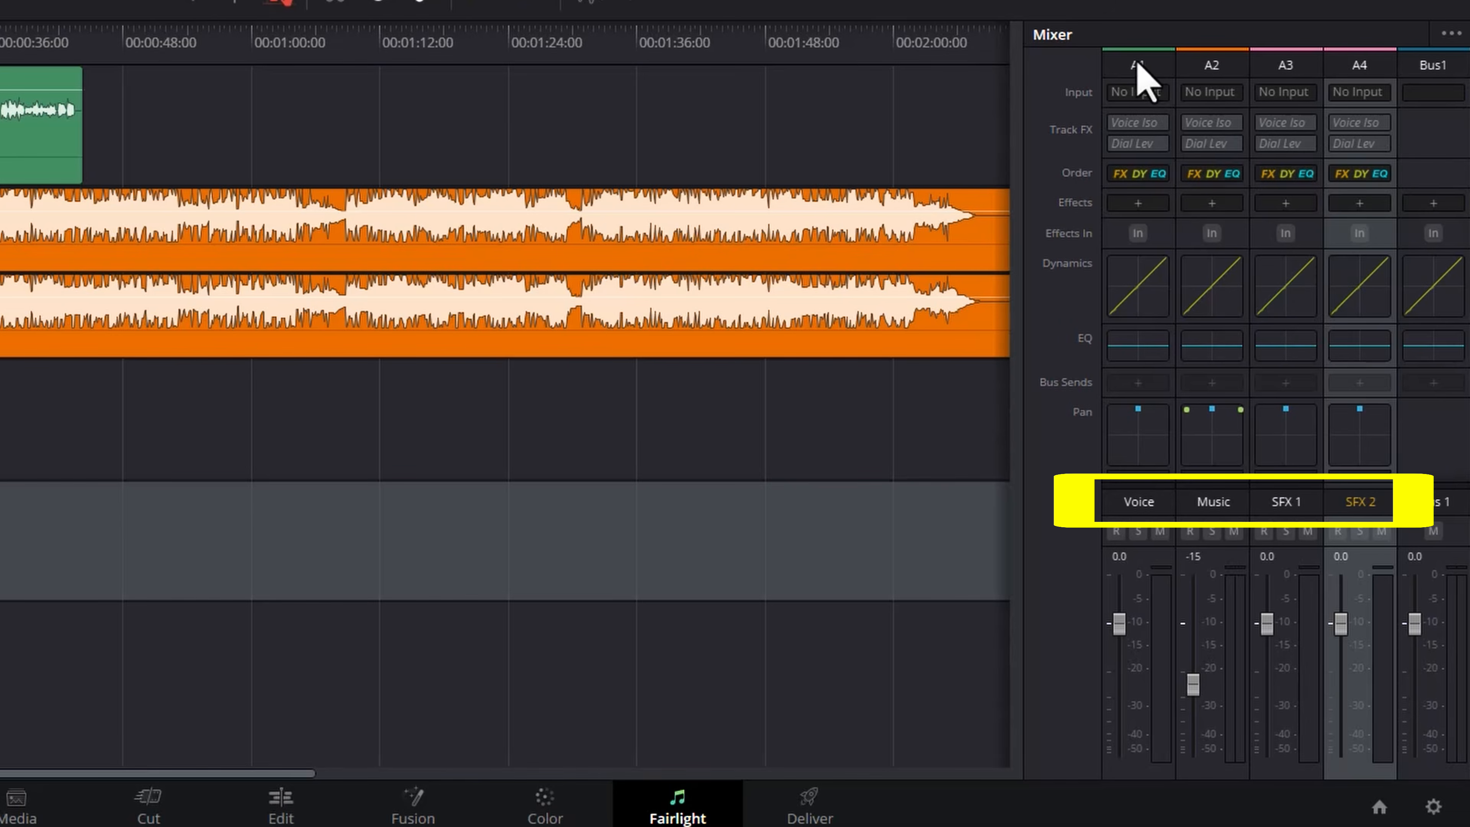
left_click(1431, 68)
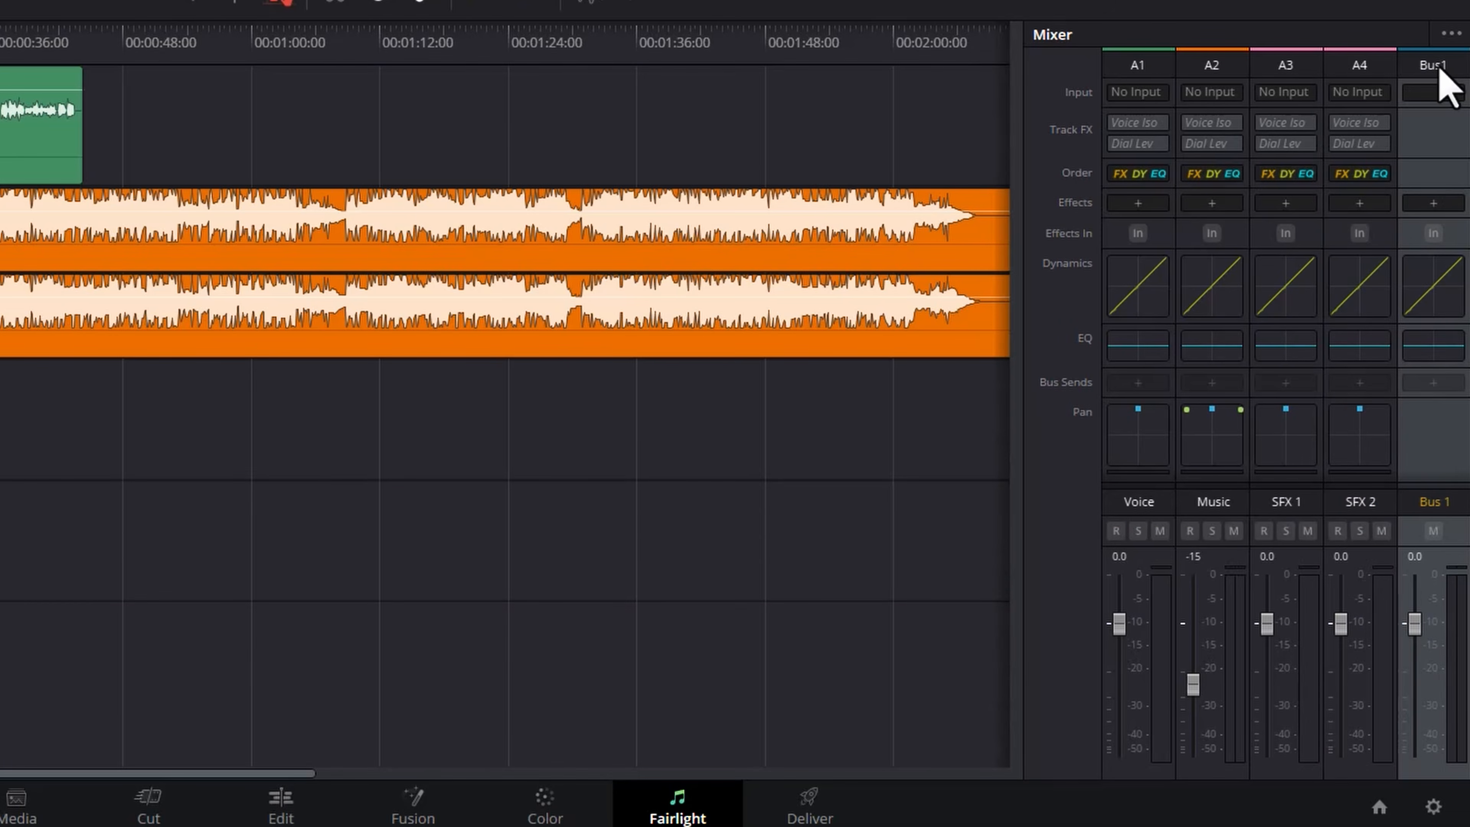
left_click(1143, 63)
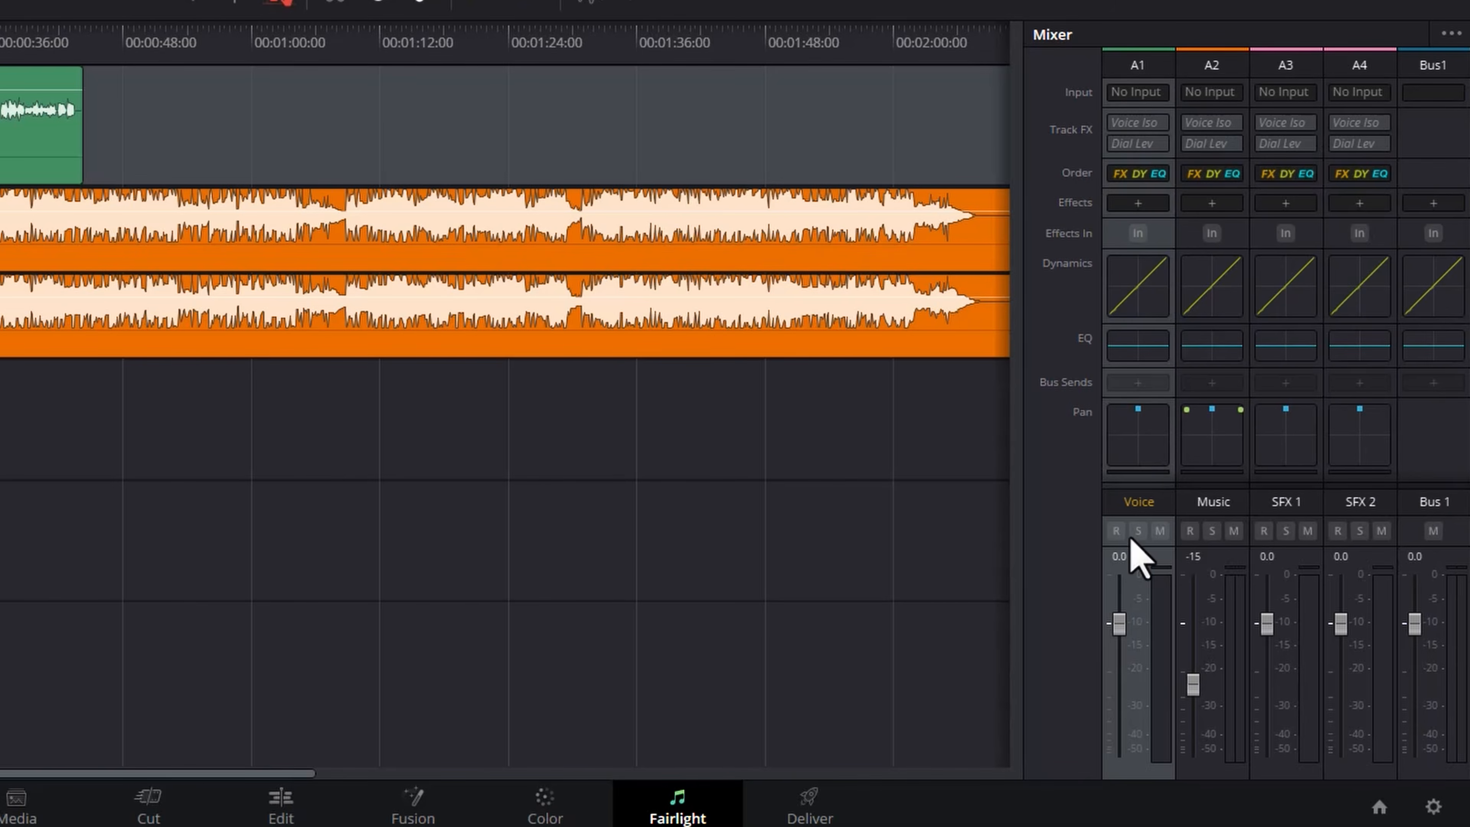
- Add the Reverb effect to the Voice track with default settings and look over the track's Dynamics controls
left_click(1137, 203)
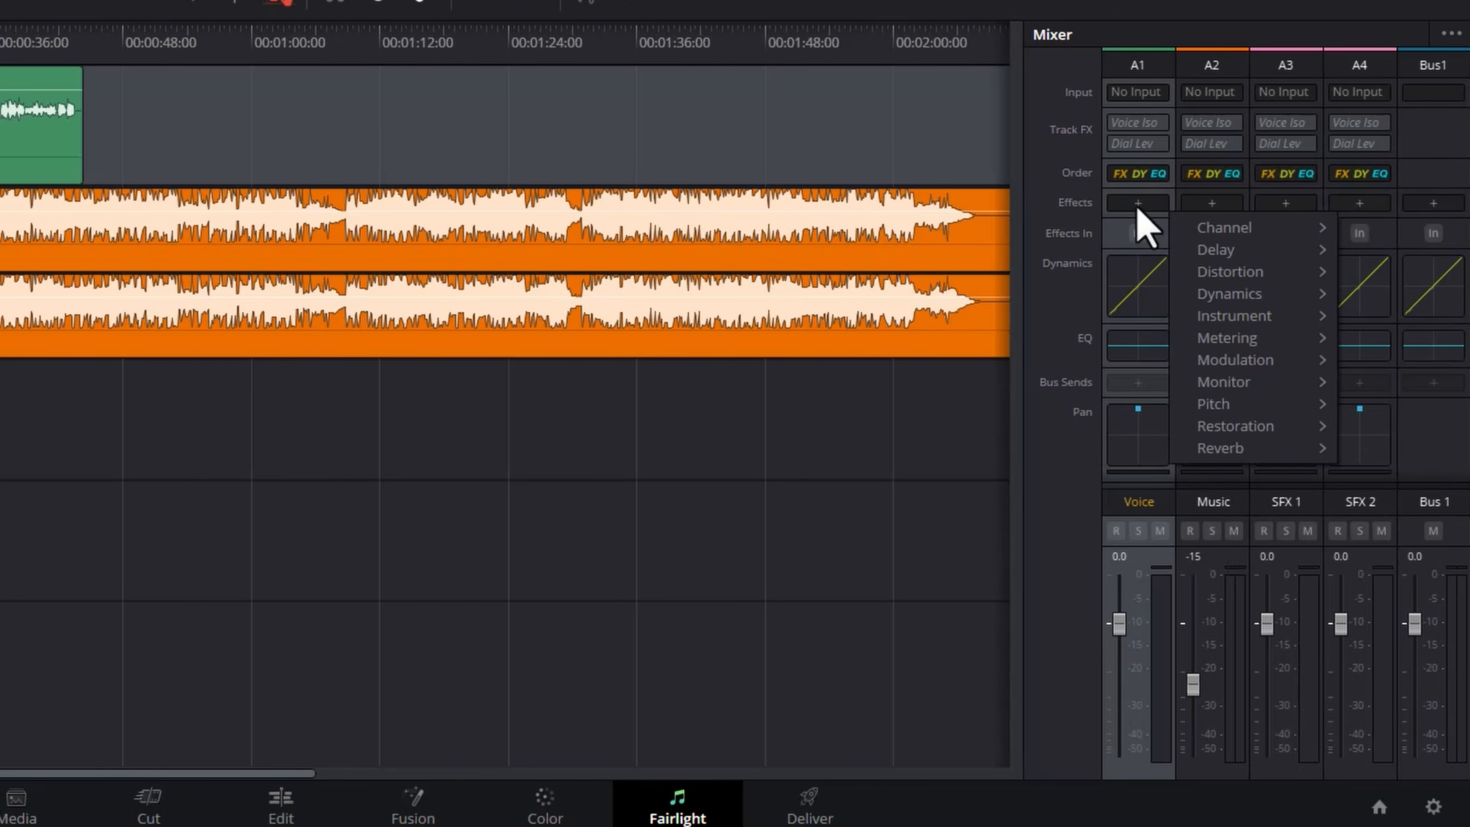
mouse_move(1273, 442)
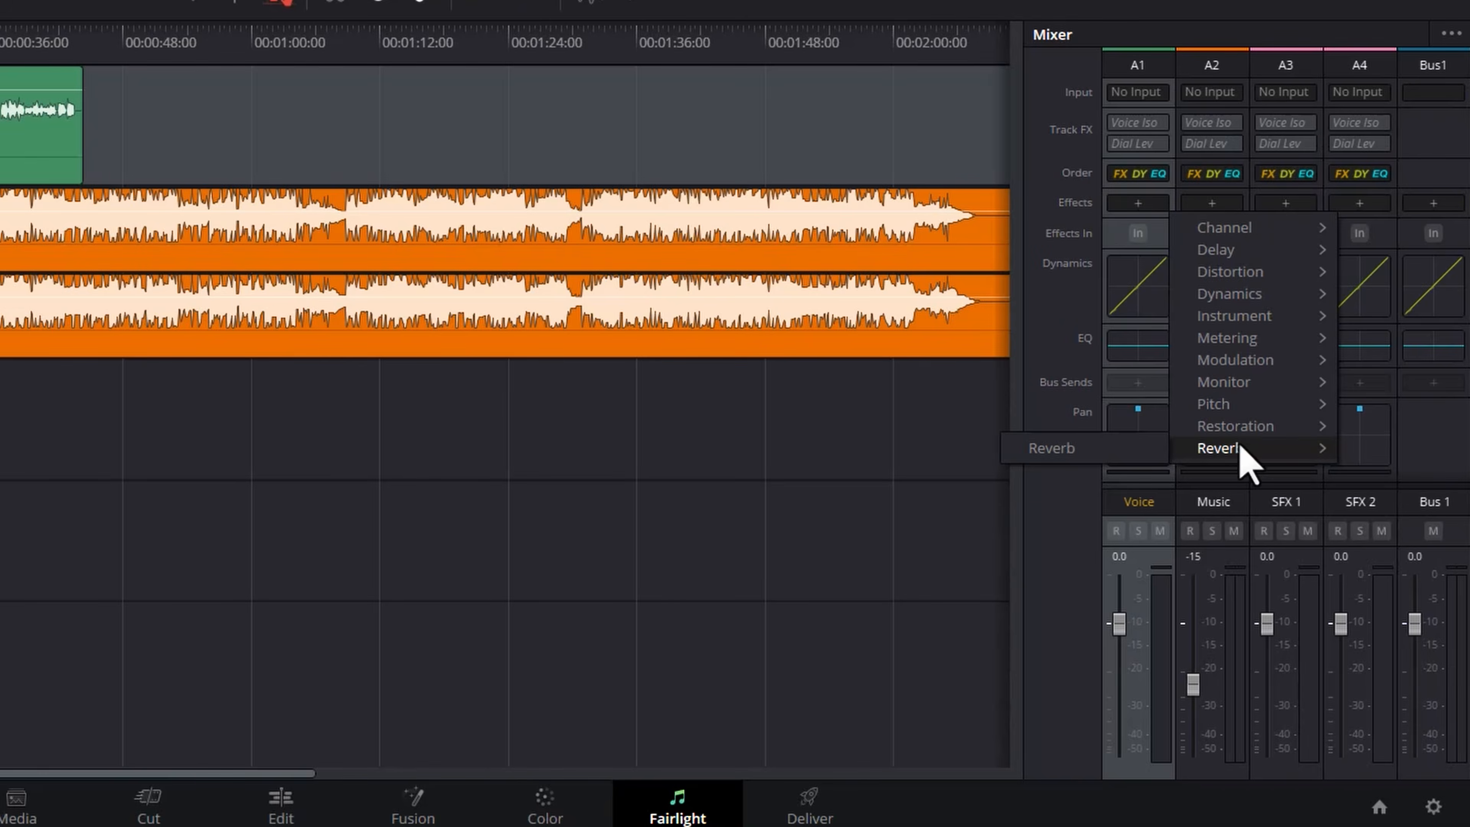
left_click(1150, 451)
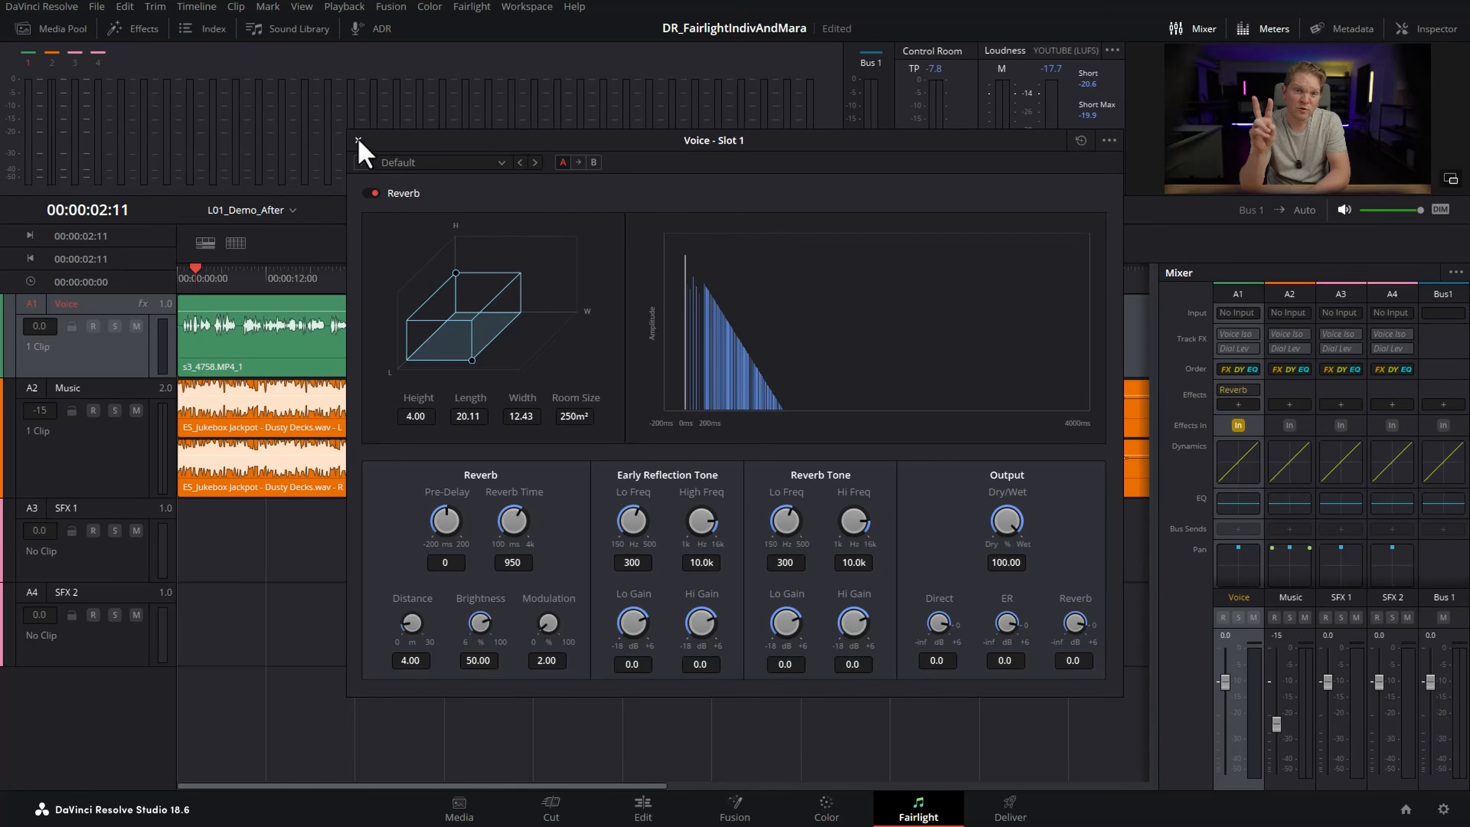
left_click(362, 152)
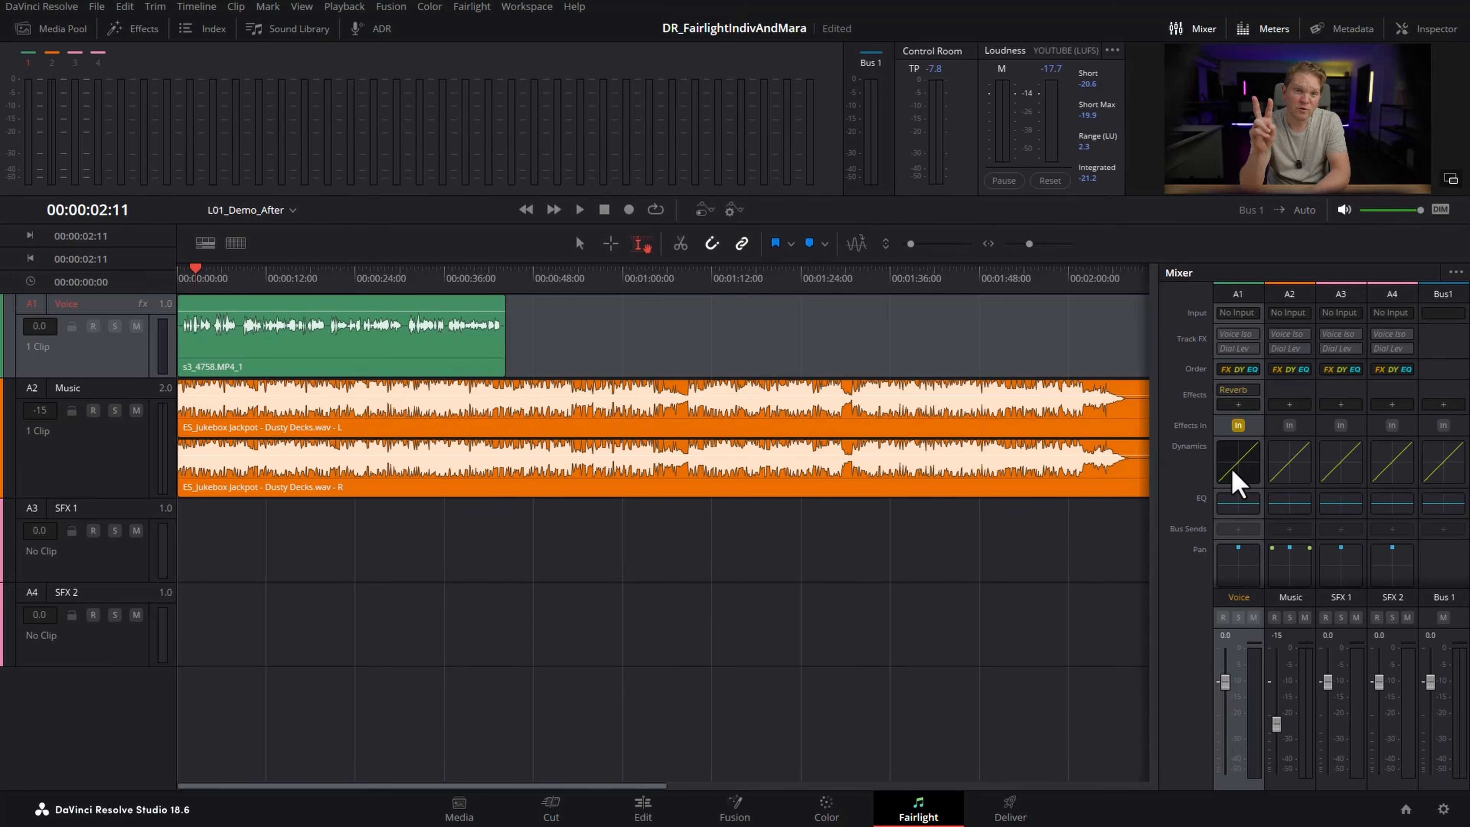
left_click(1238, 475)
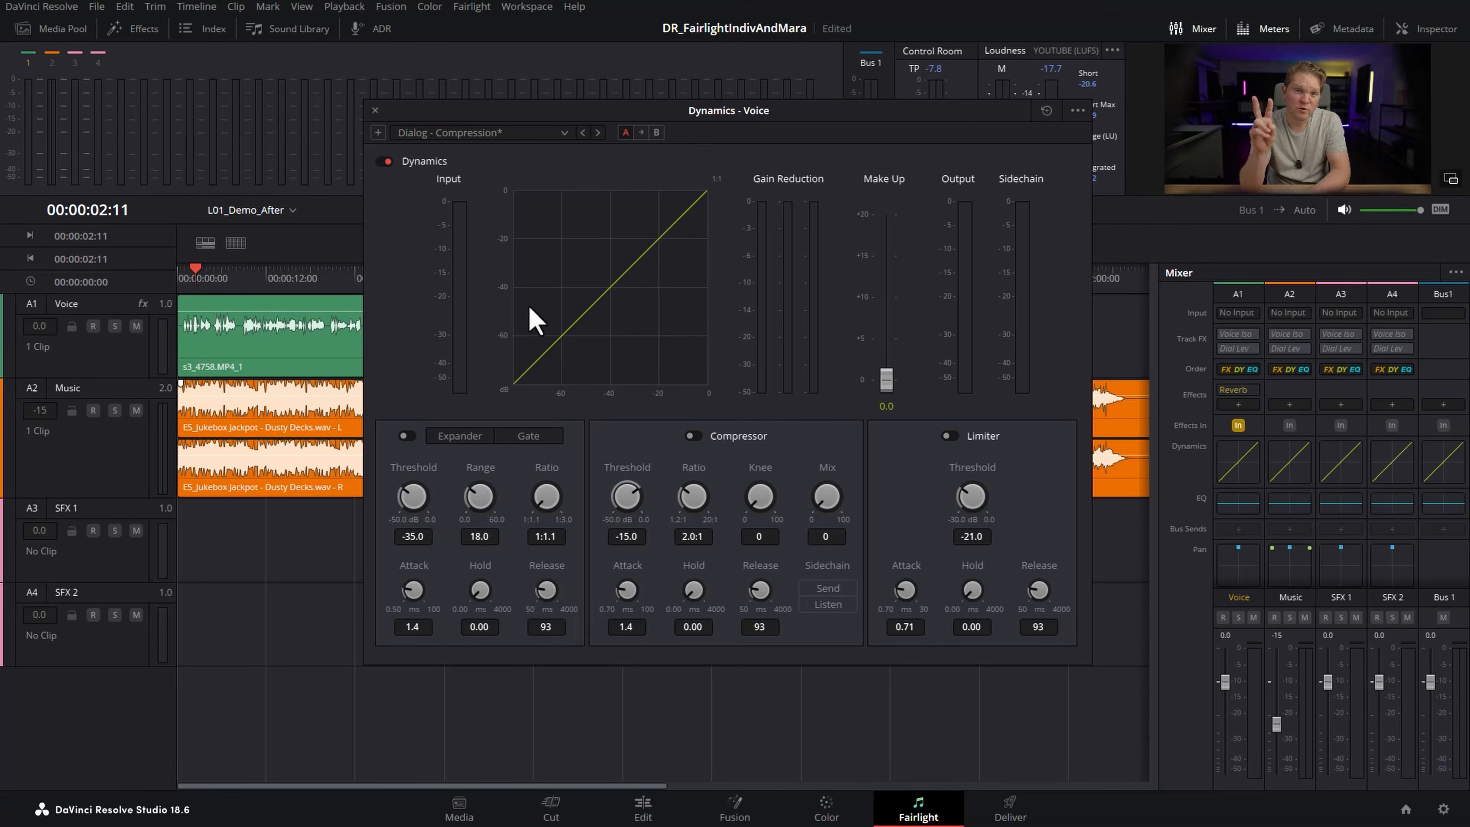
left_click(375, 110)
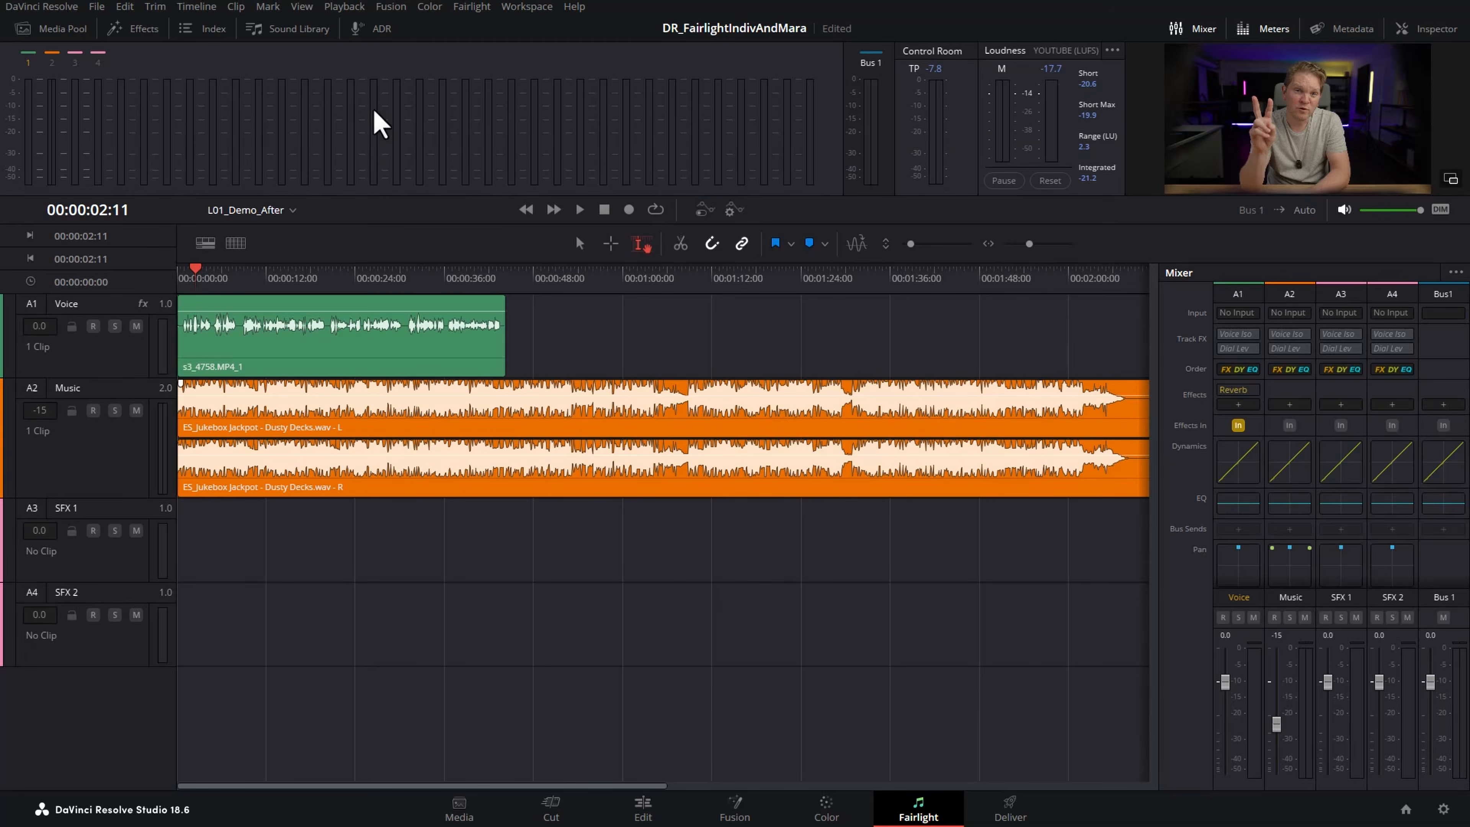
- Shape the Voice track's EQ: Band 2 at 63 Hz and -15.2 dB, Band 4 at 1k0 and -10.1 dB, Band 5 at 6k3 and +6.1 dB
left_click(1241, 506)
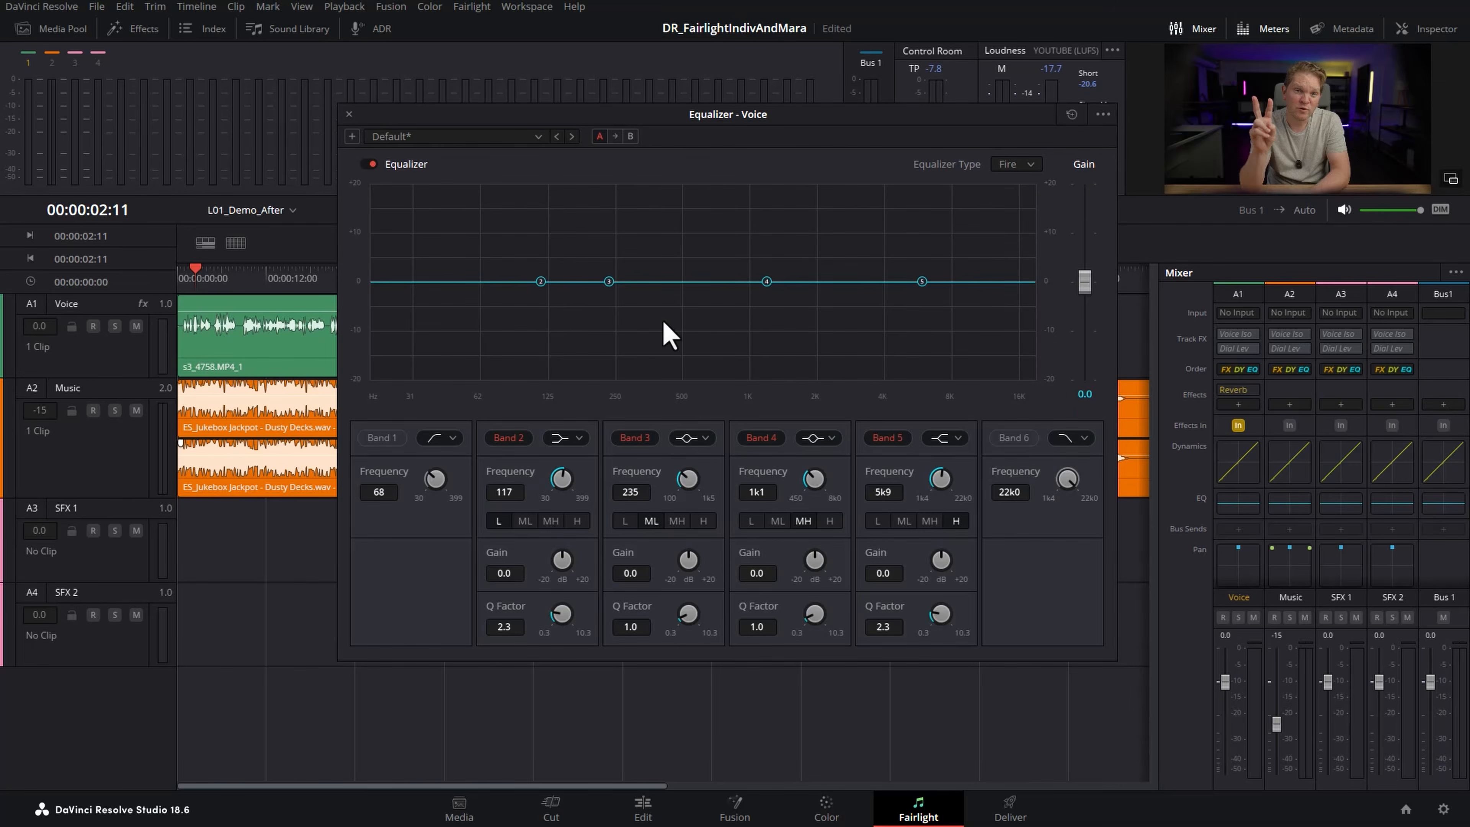
left_click_drag(540, 281, 480, 354)
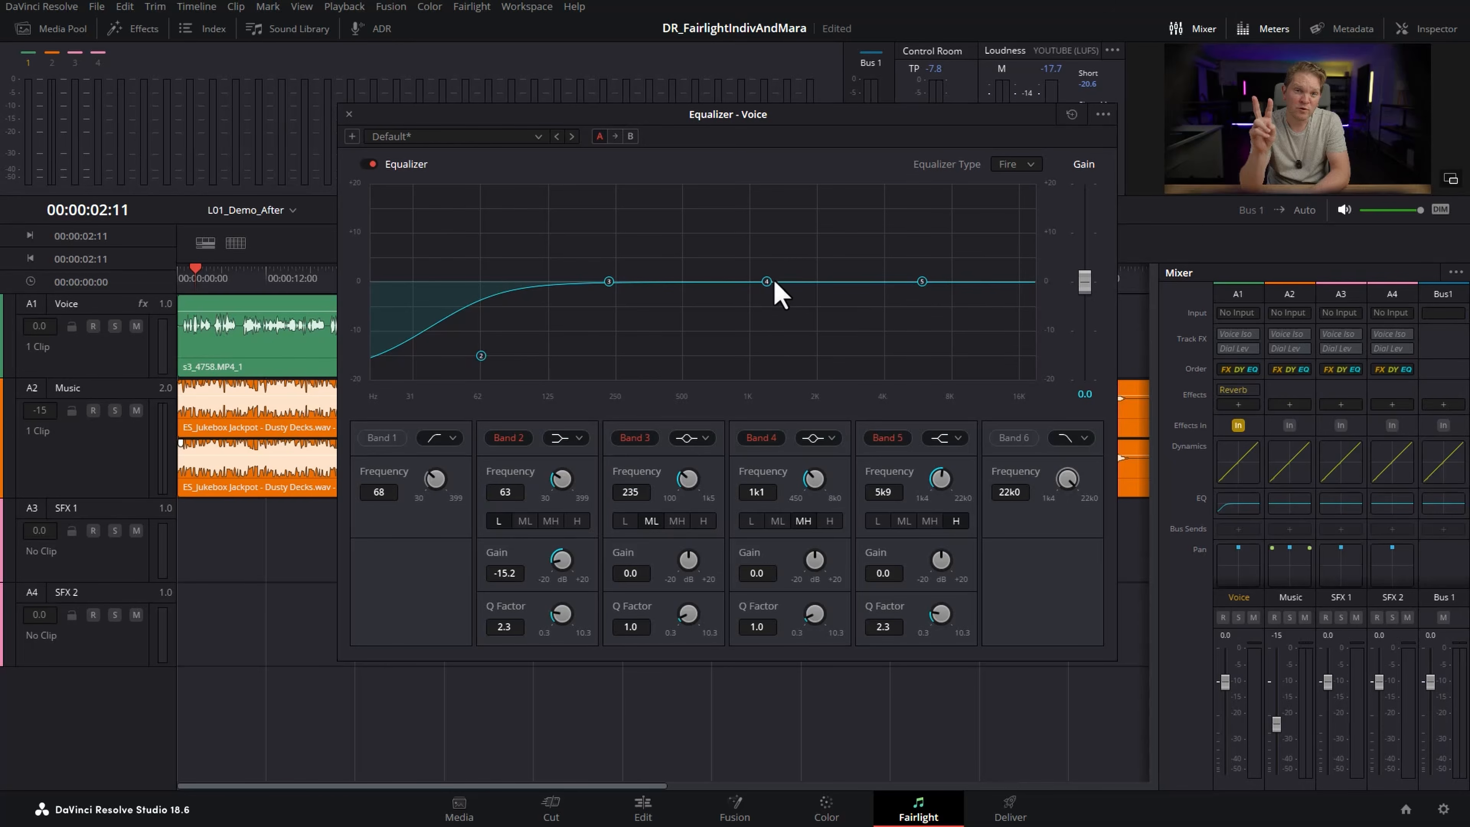
left_click_drag(766, 282, 751, 331)
left_click_drag(922, 282, 928, 251)
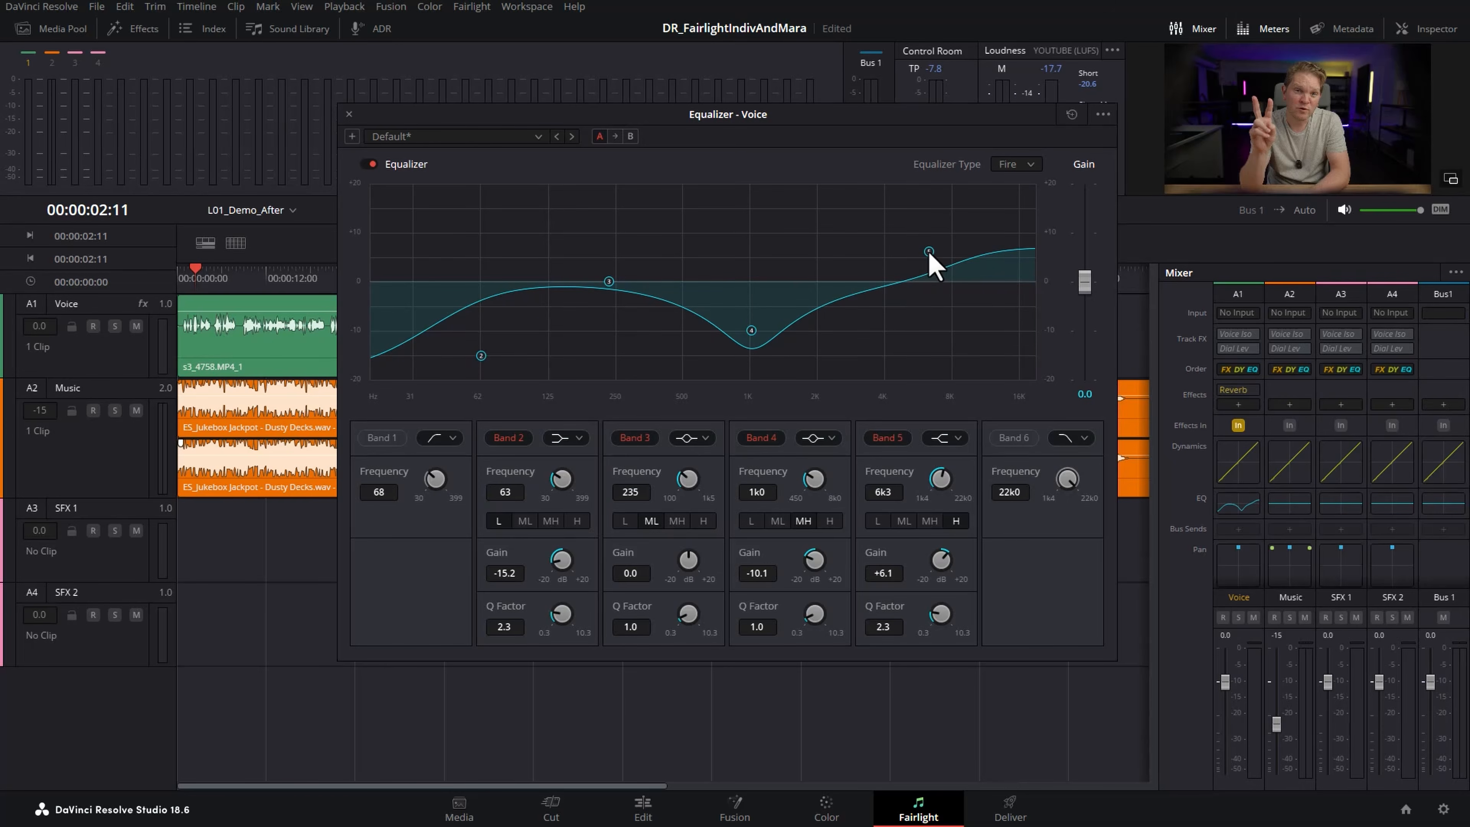
left_click(348, 113)
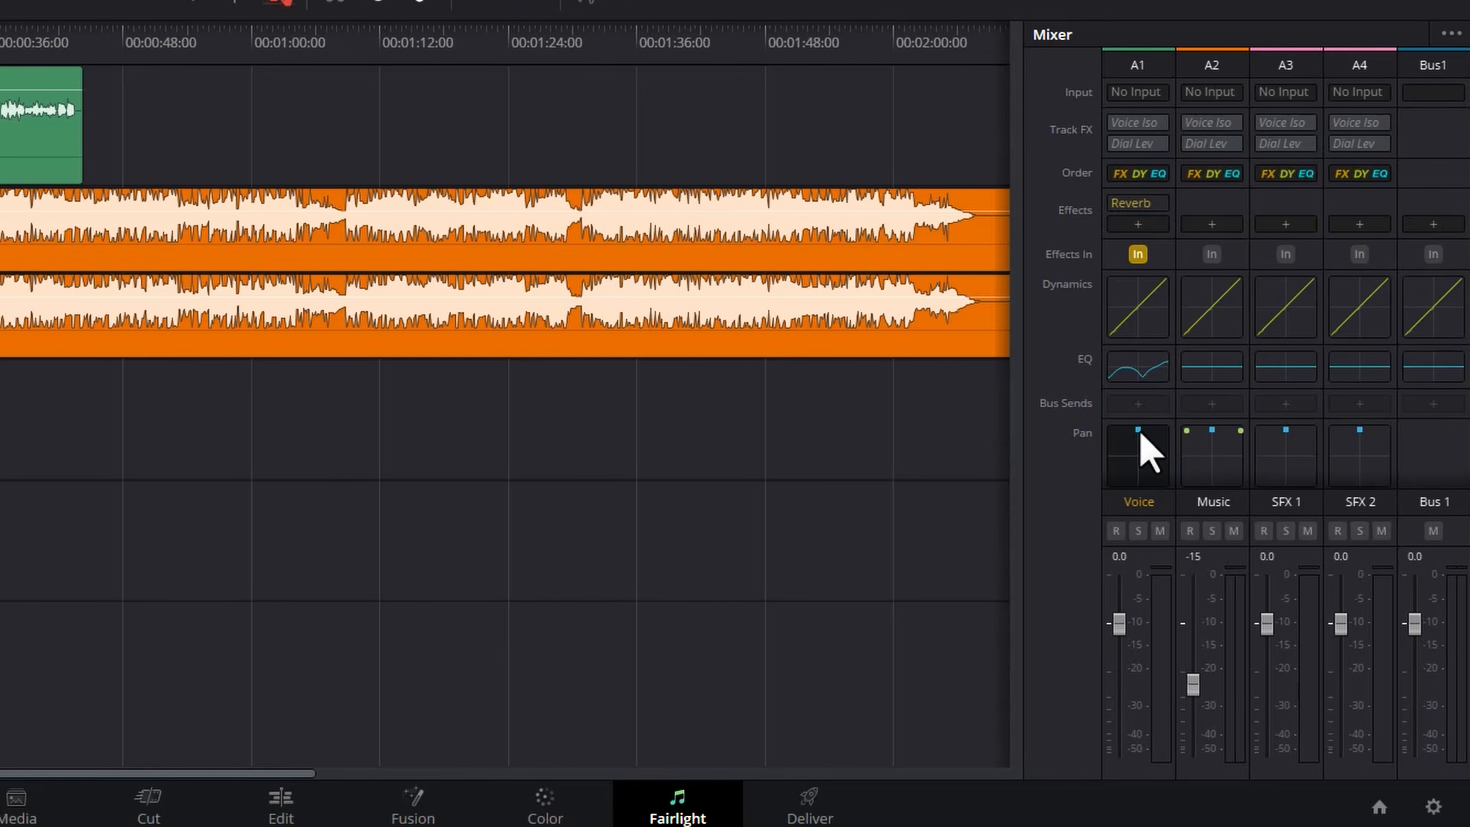
- Nudge the Voice track's pan and set the fader levels: Voice to +4.6, Music to -46 and Bus 1 to +3.5
mouse_move(1137, 432)
left_mouse_down()
mouse_move(1096, 426)
mouse_move(1173, 421)
mouse_move(1140, 429)
mouse_move(1157, 415)
left_mouse_up()
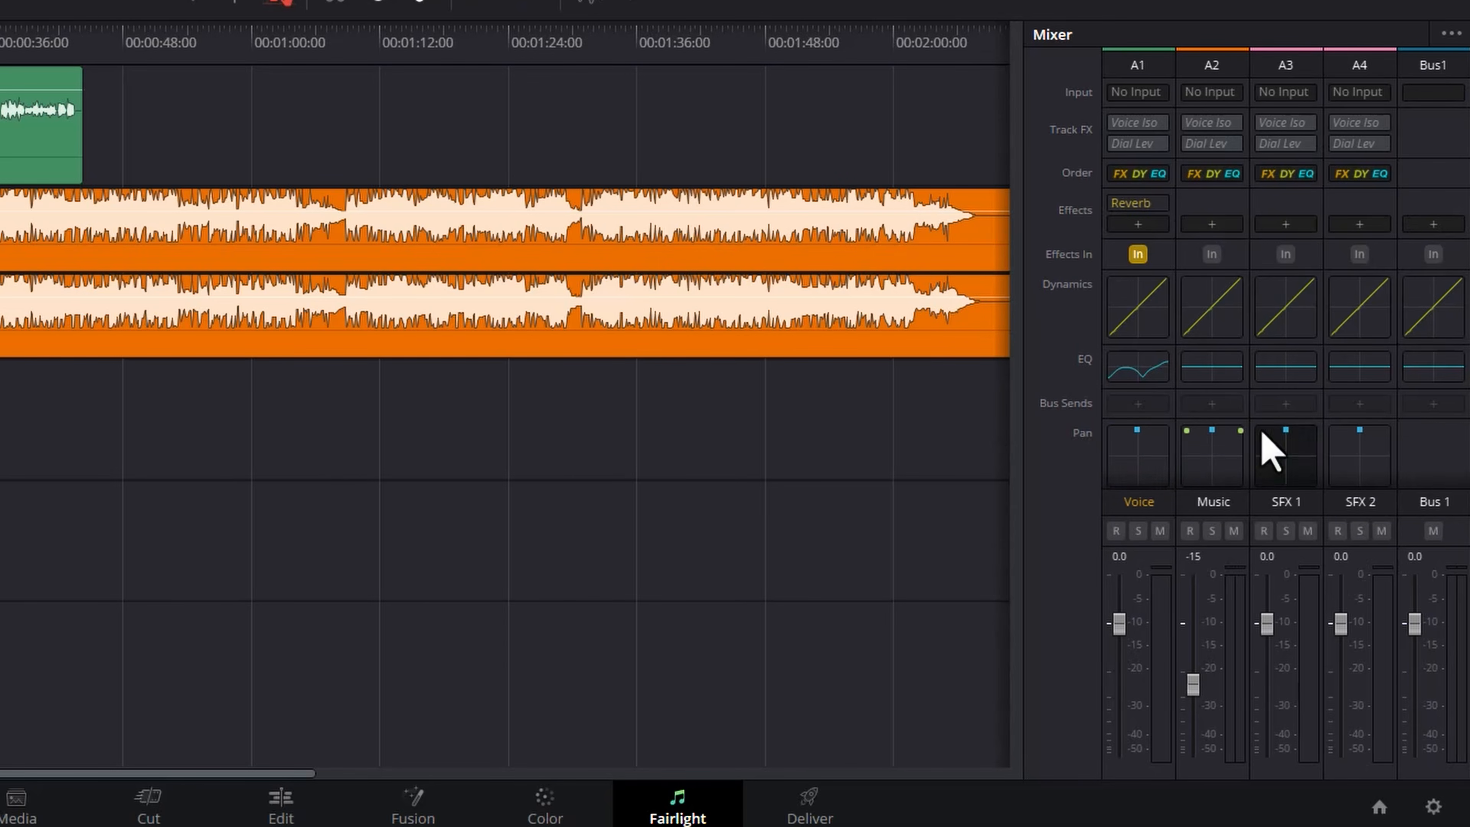
mouse_move(1123, 619)
left_mouse_down()
mouse_move(1125, 682)
mouse_move(1119, 601)
left_mouse_up()
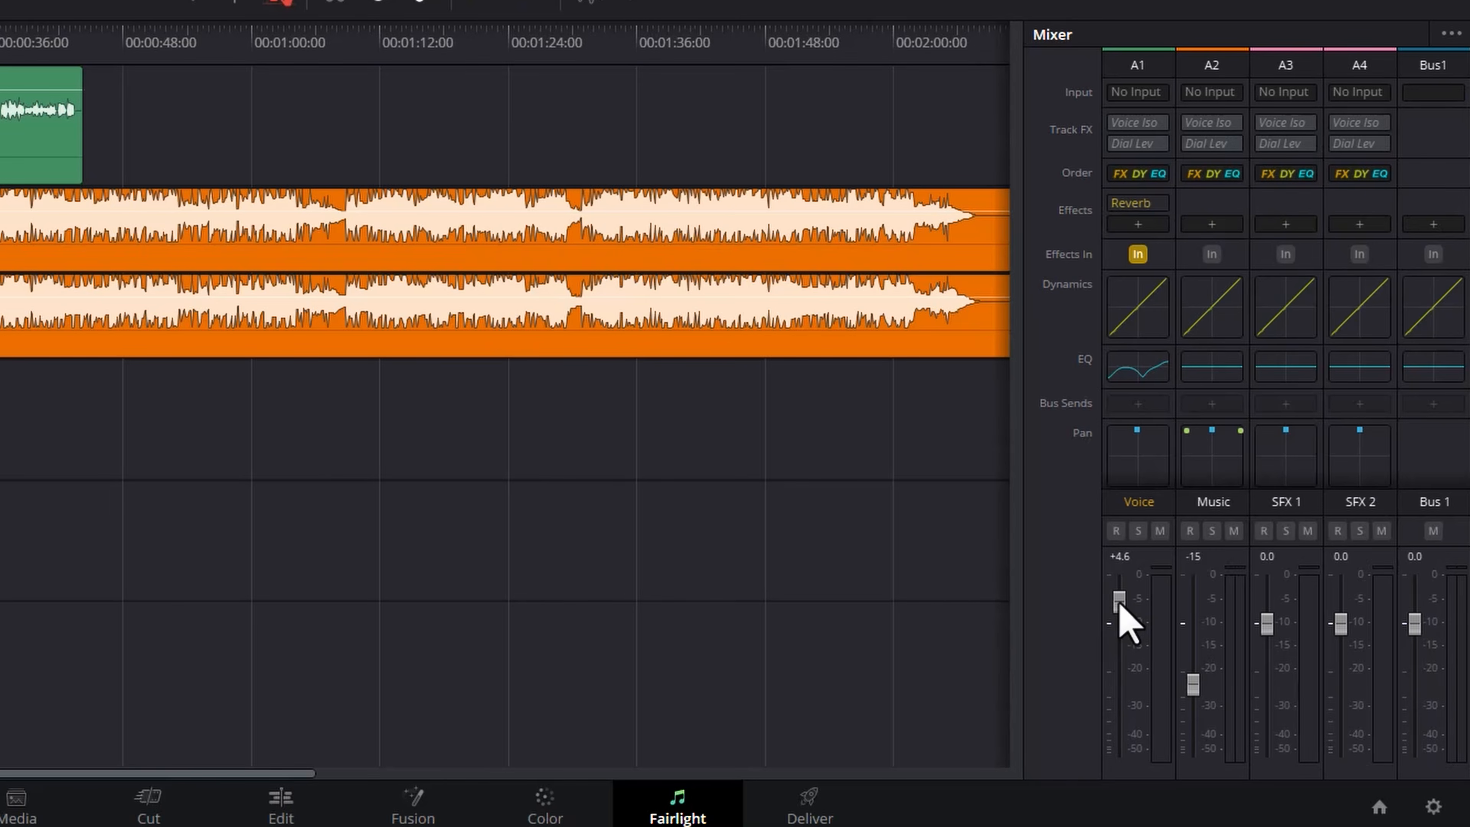
left_click_drag(1196, 681, 1196, 726)
mouse_move(1417, 620)
left_mouse_down()
mouse_move(1417, 593)
mouse_move(1416, 692)
mouse_move(1422, 605)
left_mouse_up()
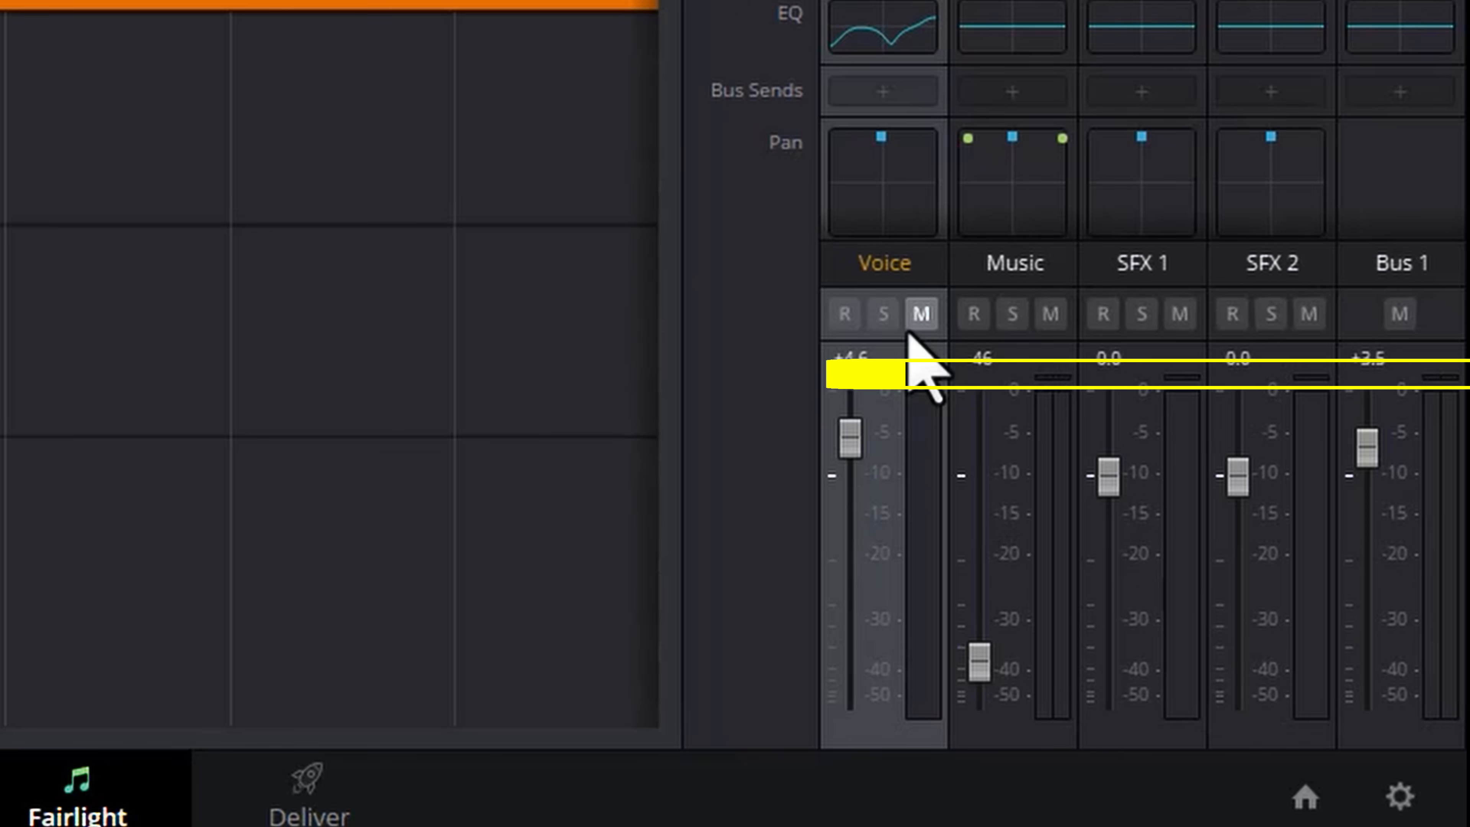
- Raise the Voice and Bus 1 faders to +10 and play the timeline to check for clipping
left_click_drag(848, 431, 850, 324)
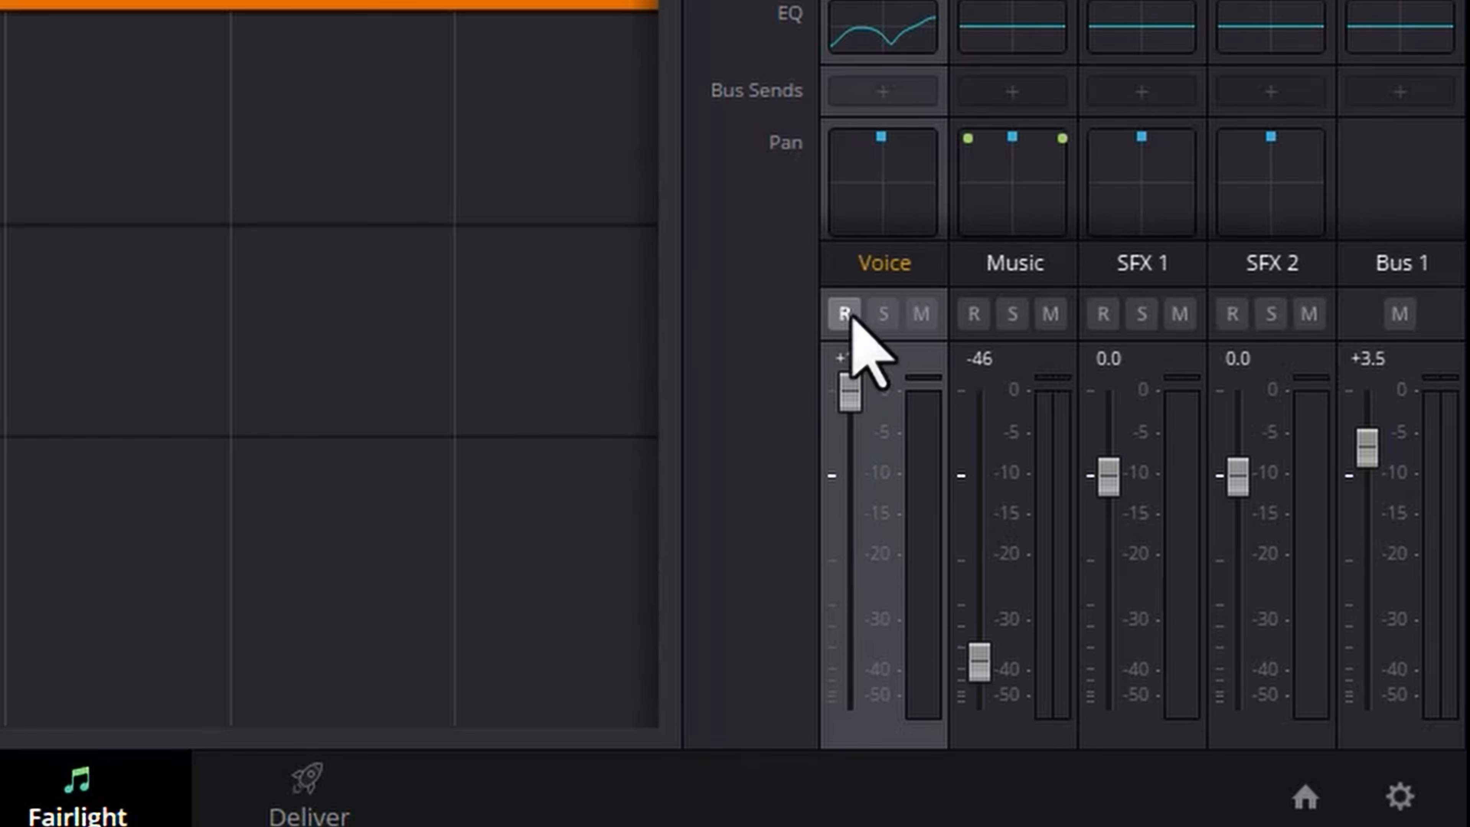
left_click_drag(1369, 449, 1369, 371)
key("space")
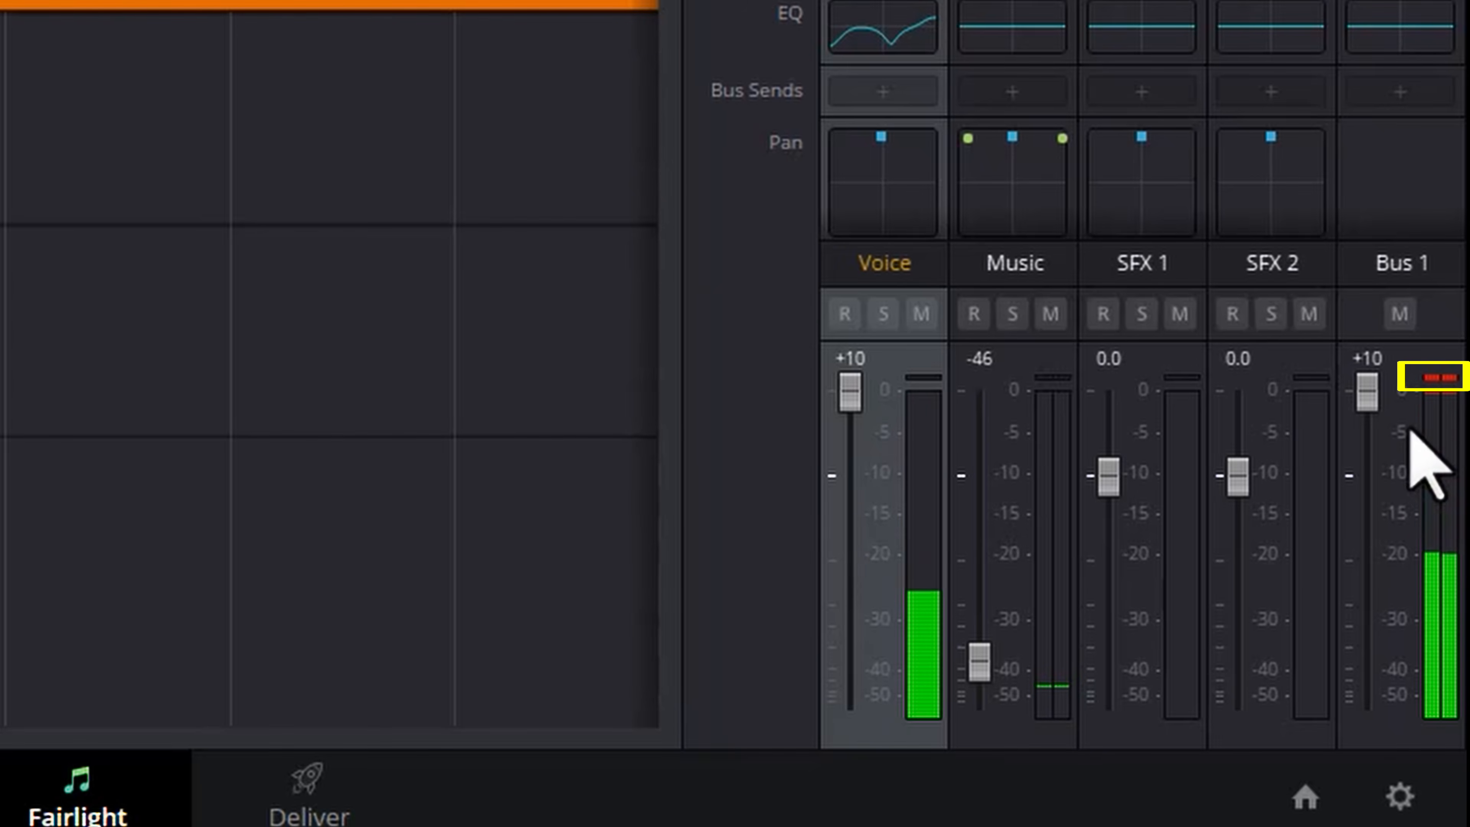
left_click(1417, 415)
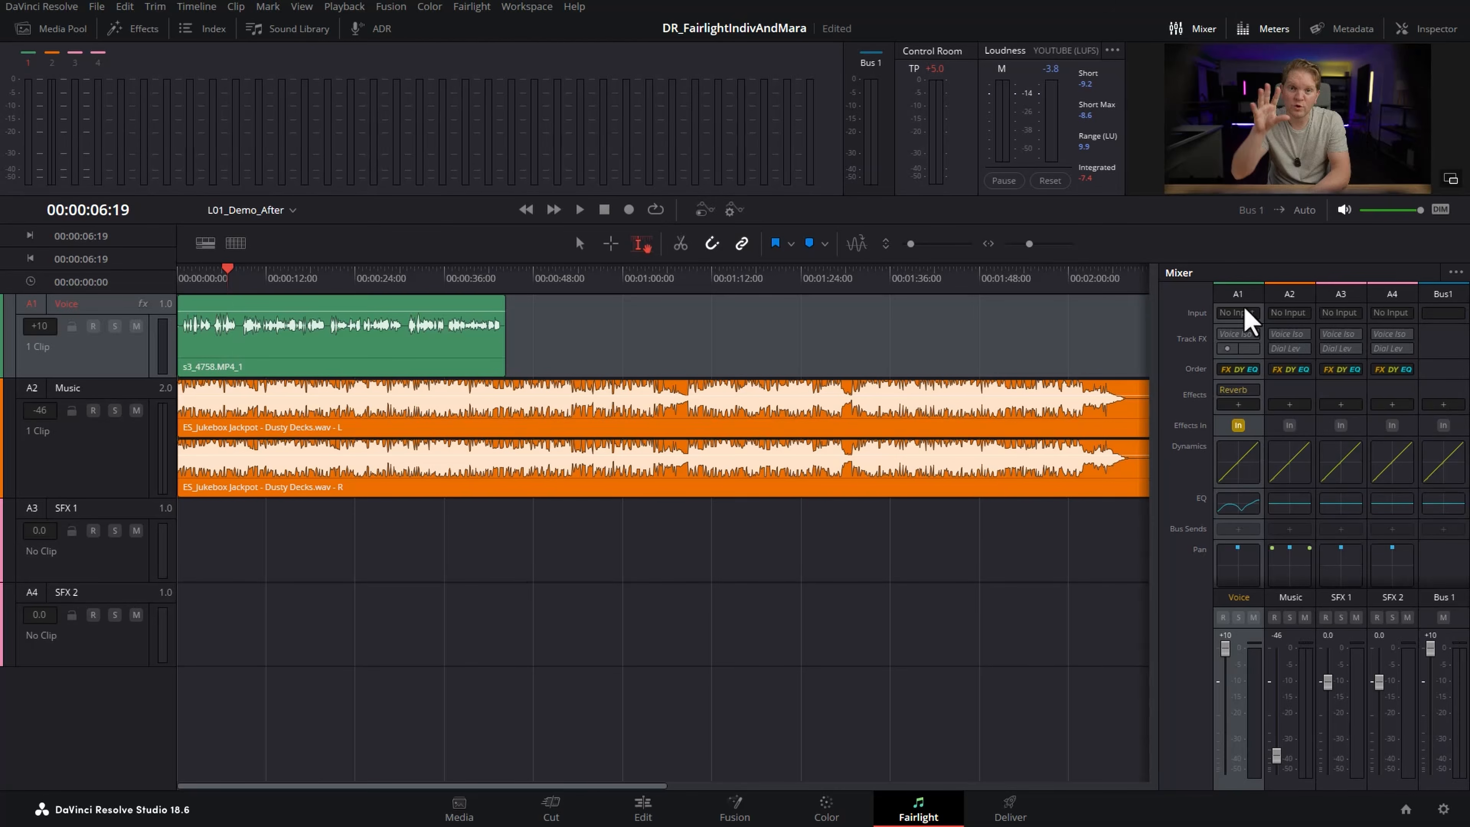
- Toggle the mixer's display and leave it hidden
left_click(1203, 30)
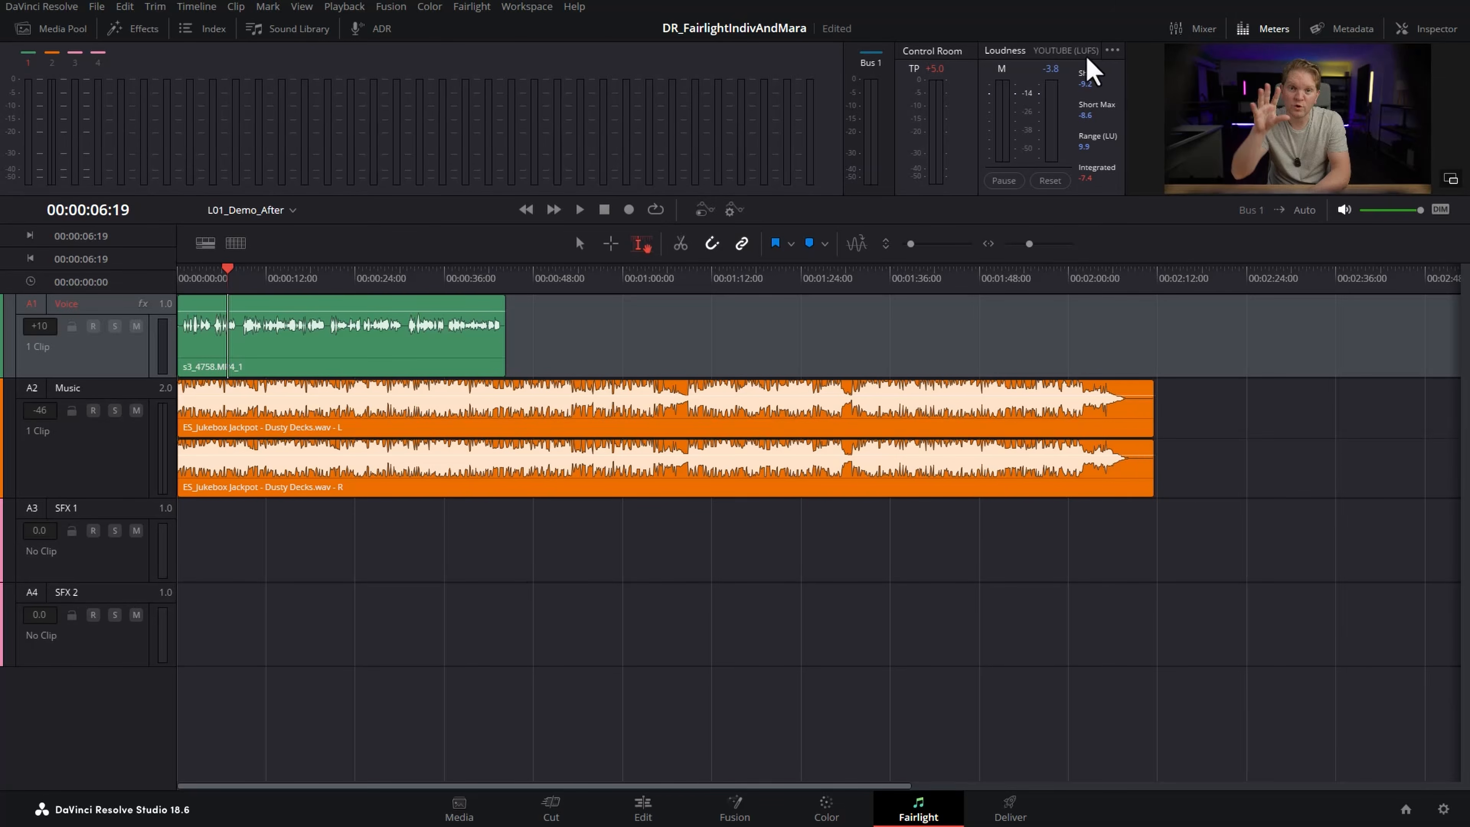
left_click(1200, 30)
left_click(1197, 30)
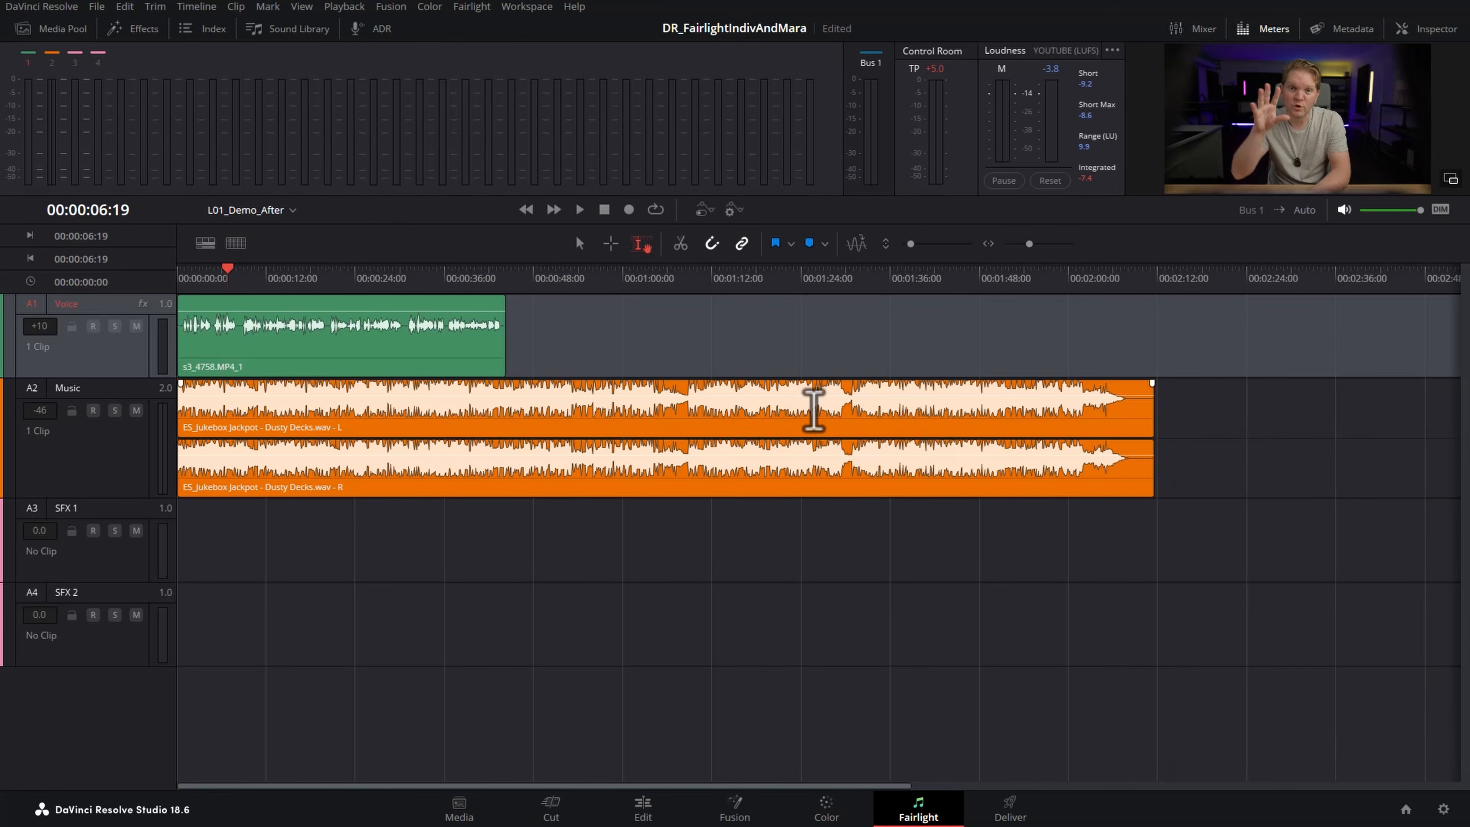
- Select the voice clip on track A1 with the selection tool and raise its clip volume to about 7.8
left_click(580, 243)
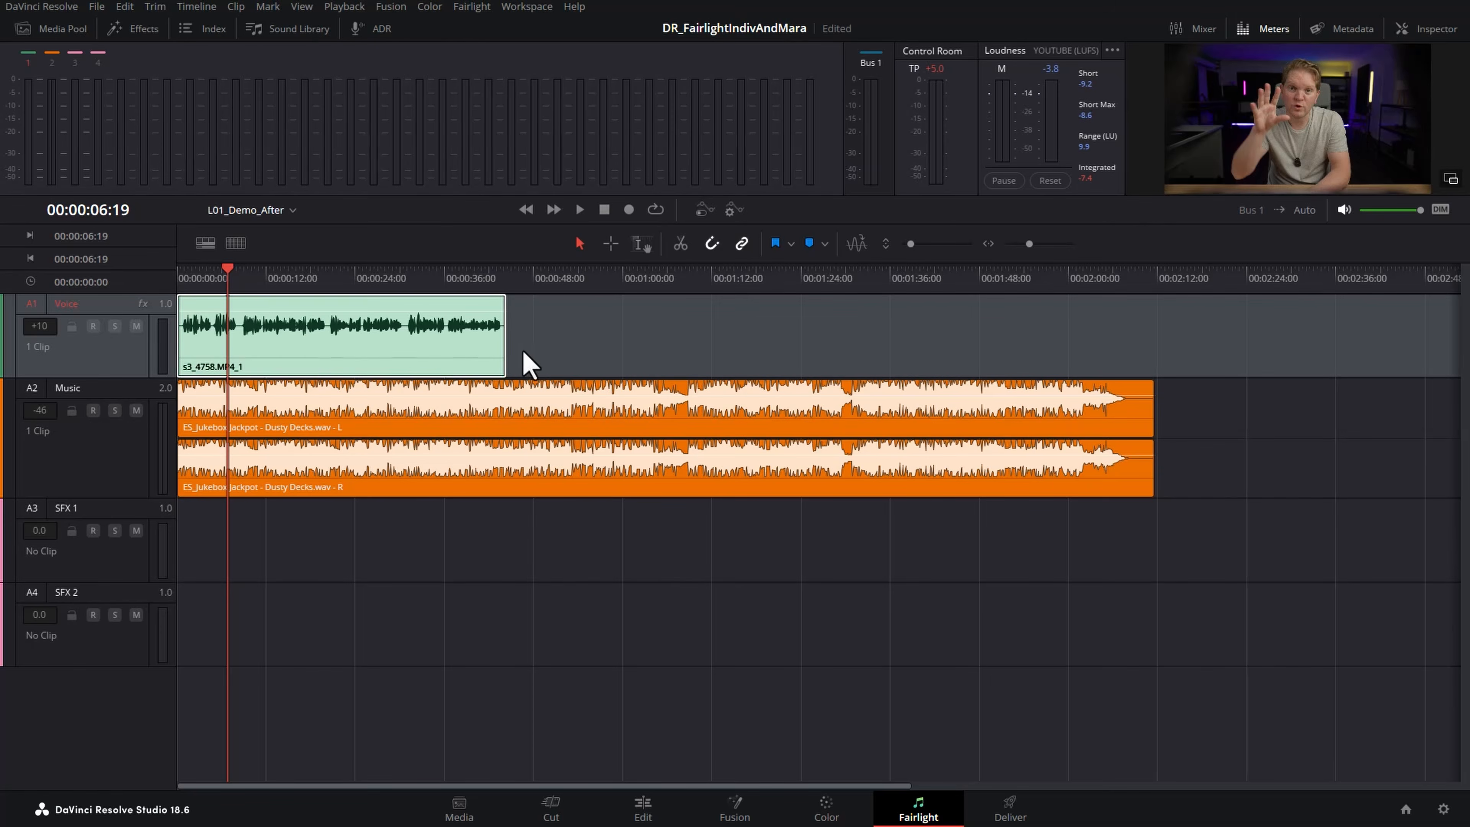
left_click(408, 367)
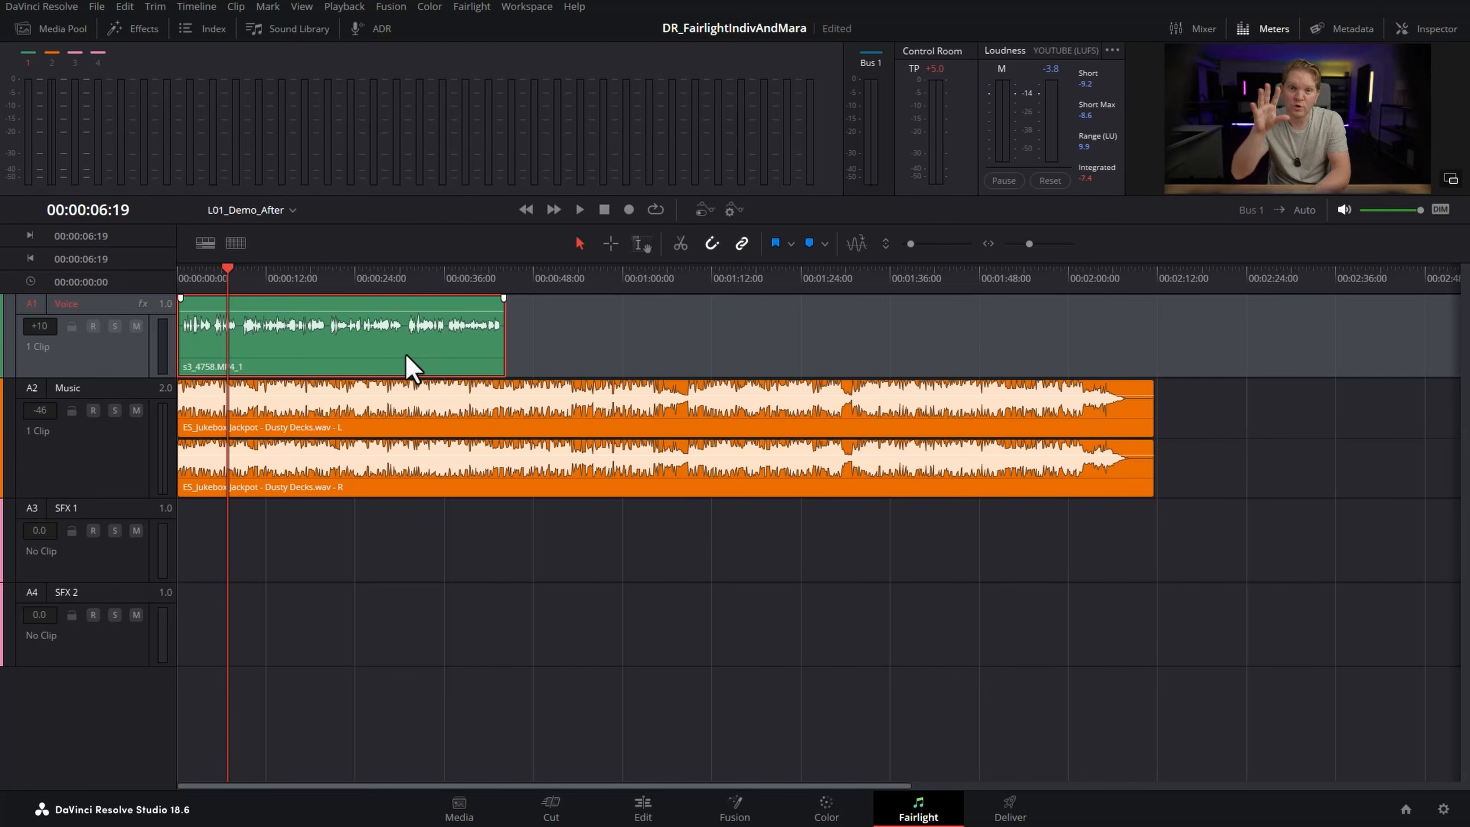
left_click(1439, 32)
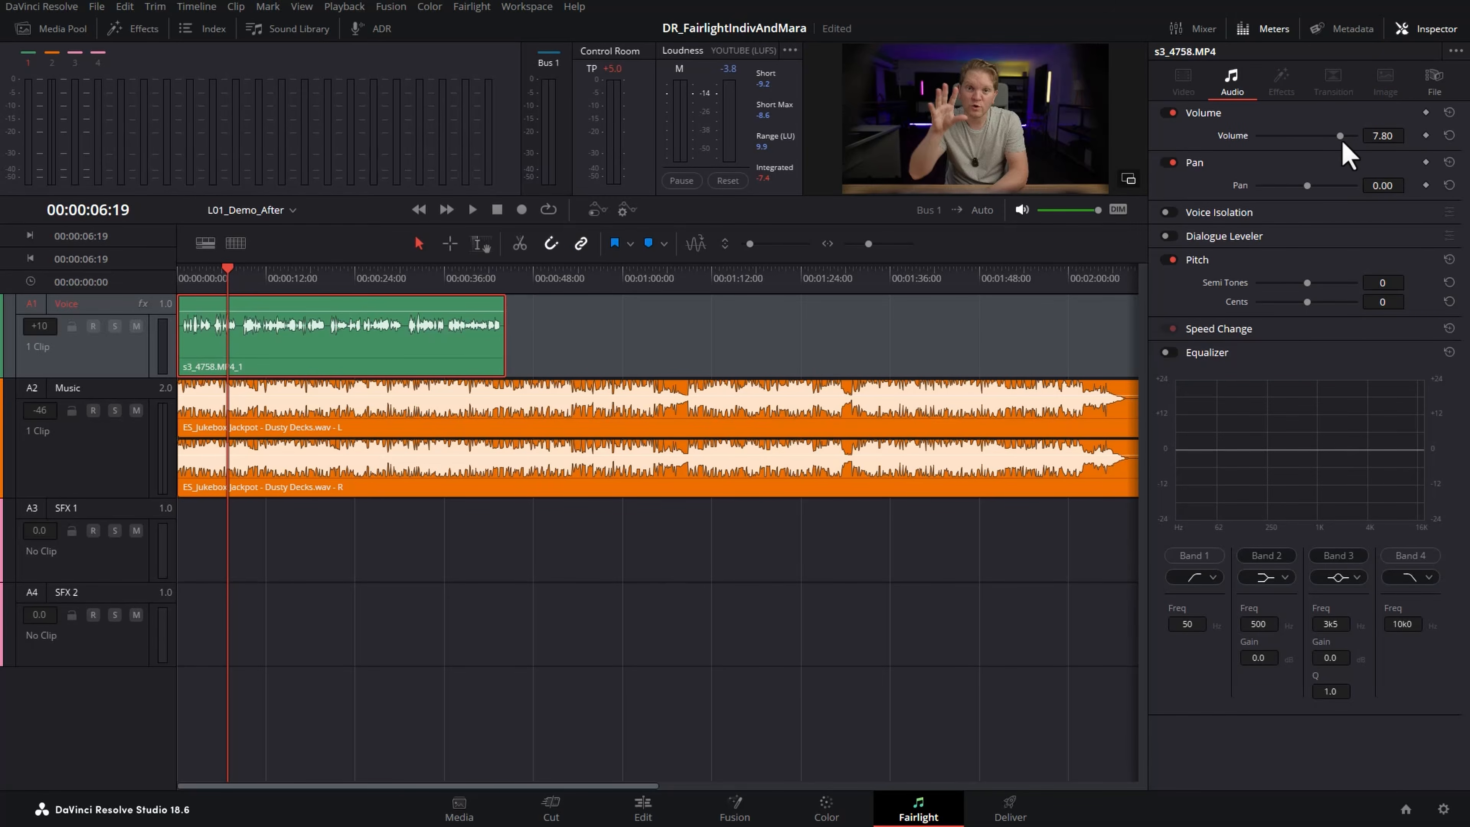
mouse_move(1340, 137)
left_mouse_down()
mouse_move(1316, 139)
mouse_move(1341, 137)
left_mouse_up()
left_click(1427, 34)
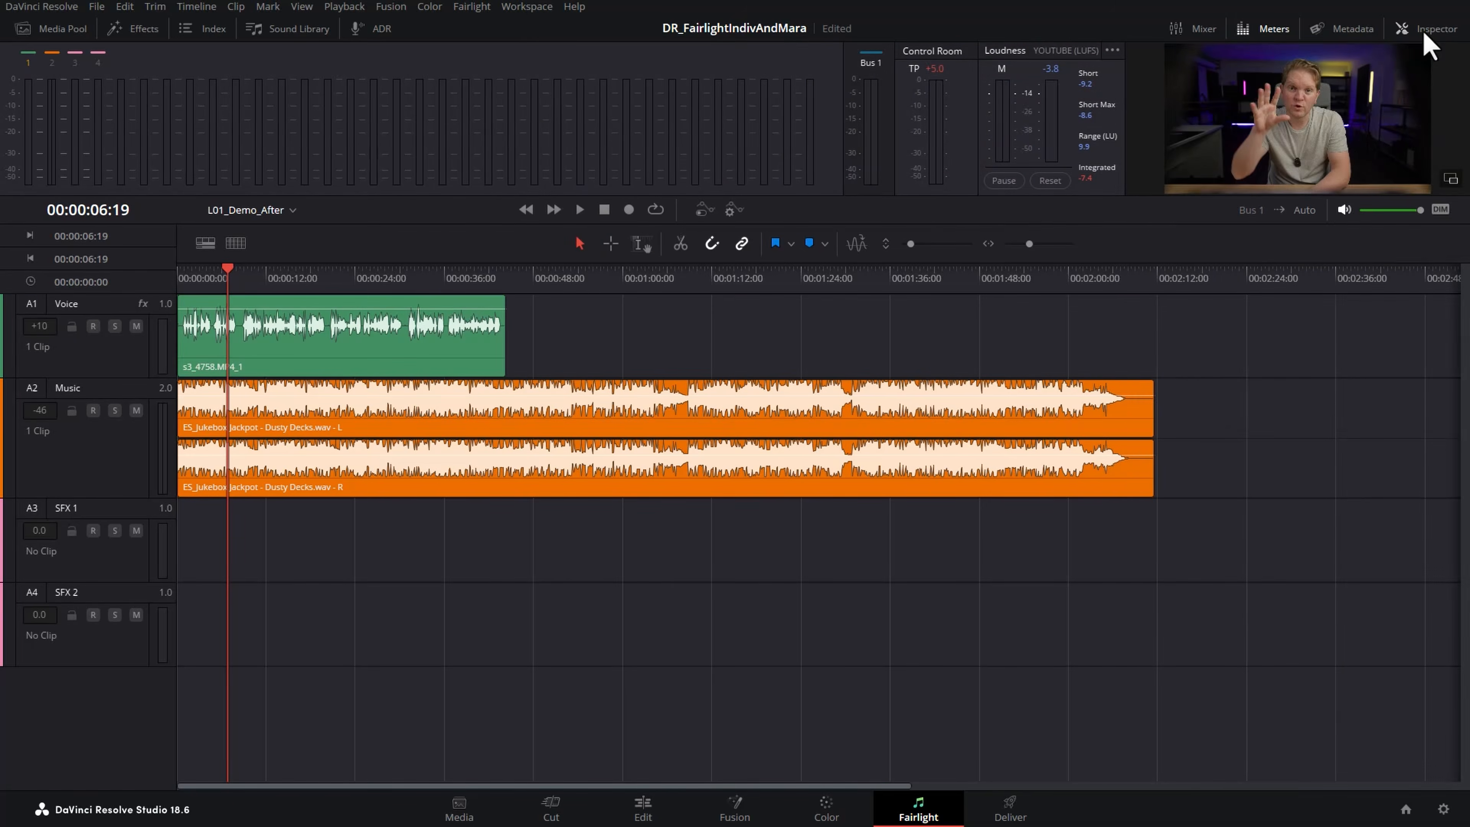
- Show the mixer and mute the Voice track, then unmute it
left_click(1203, 29)
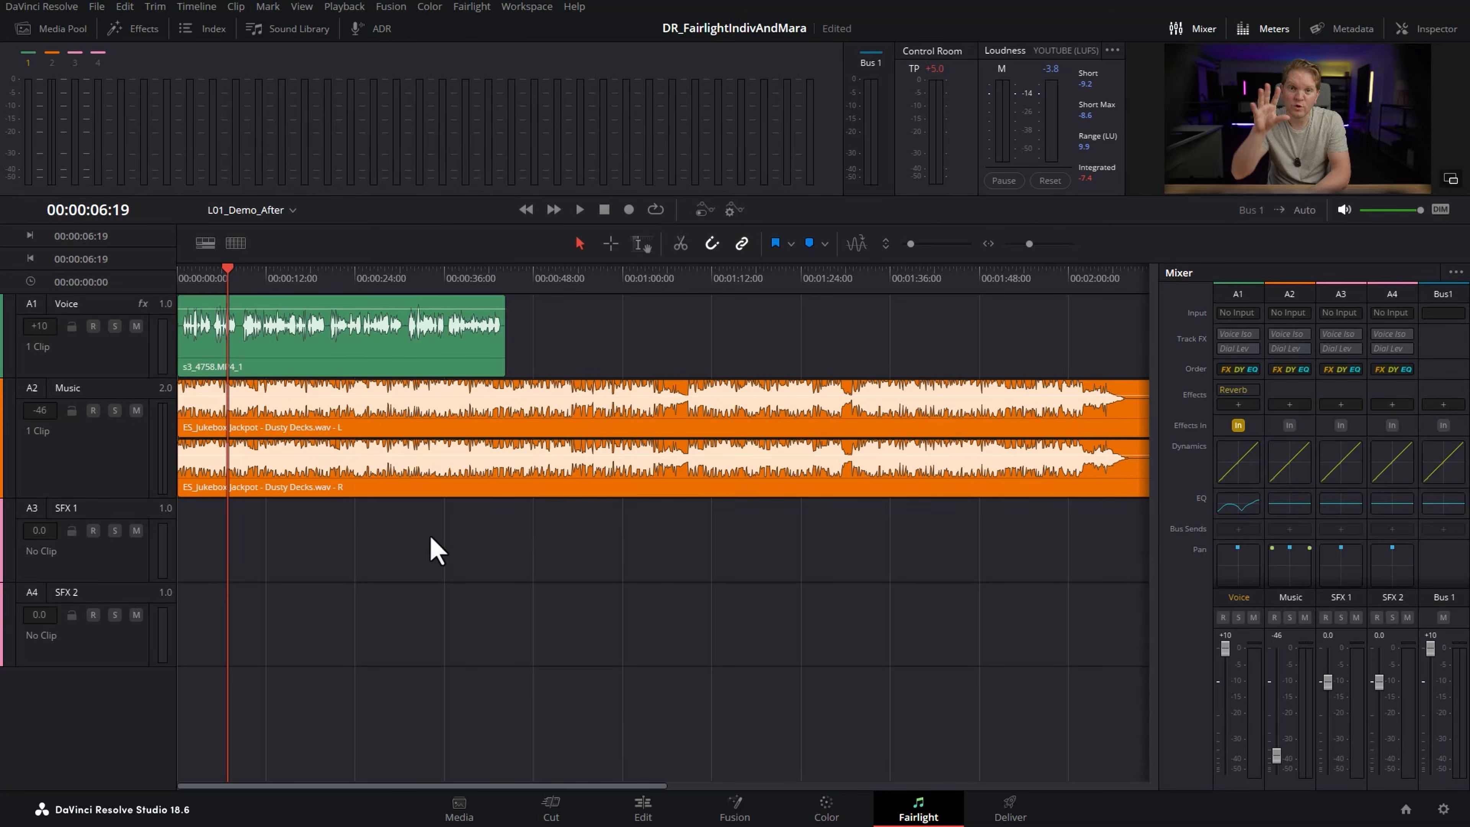
left_click(1254, 617)
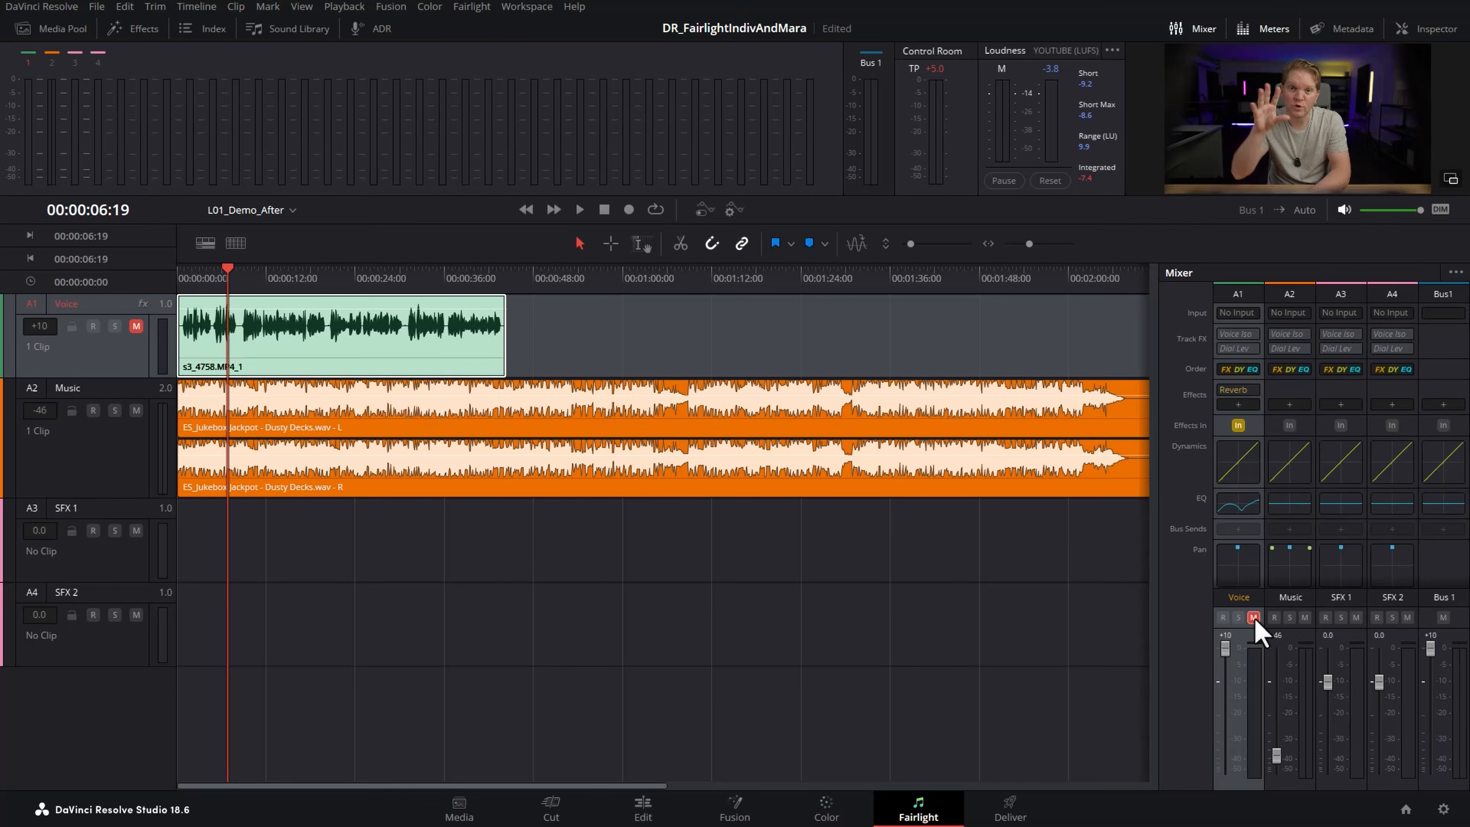
left_click(136, 326)
- Mute the Music track and play the timeline from the start to hear the Voice track without it
left_click(184, 273)
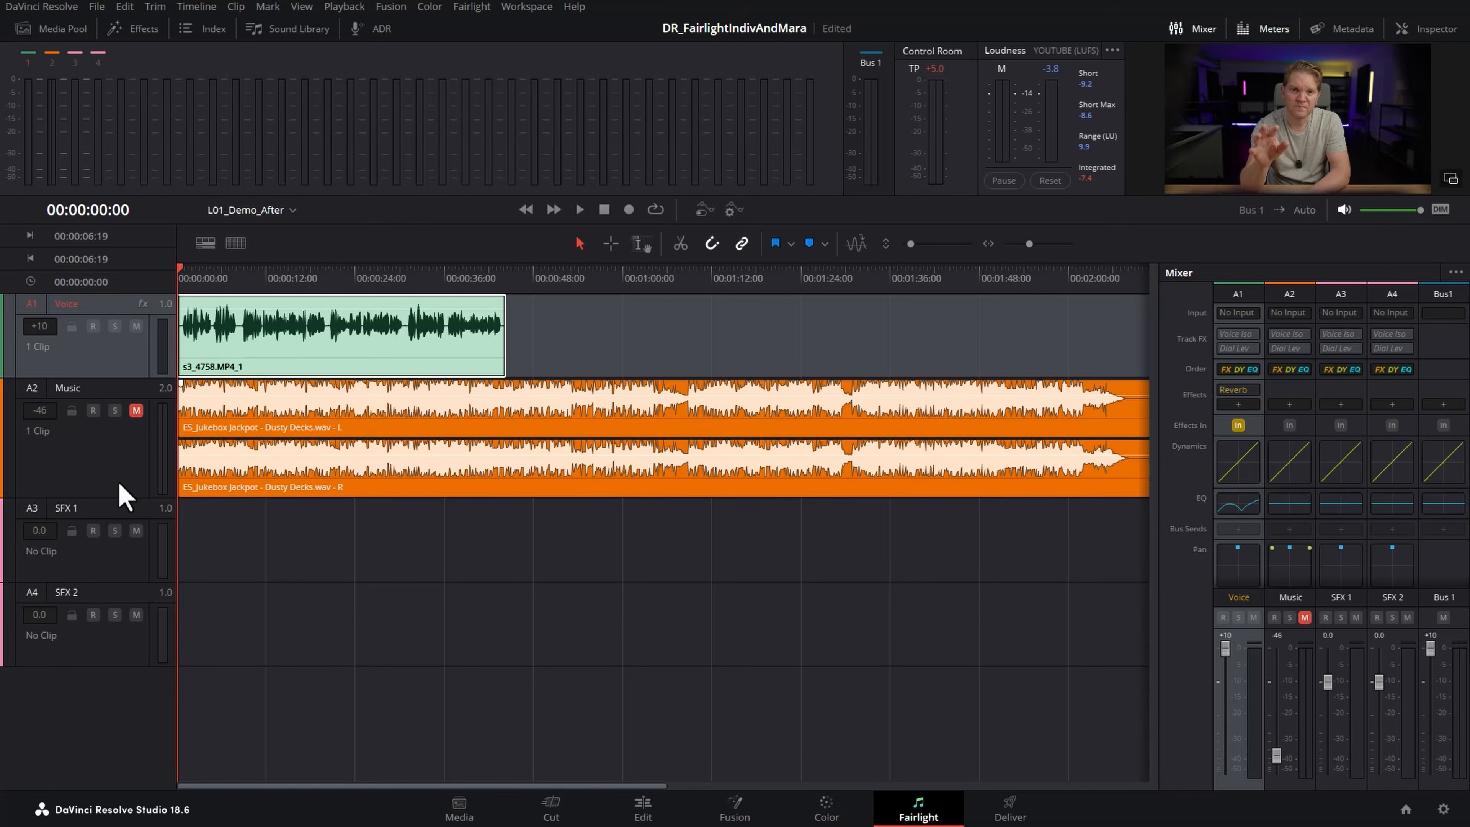
key("space")
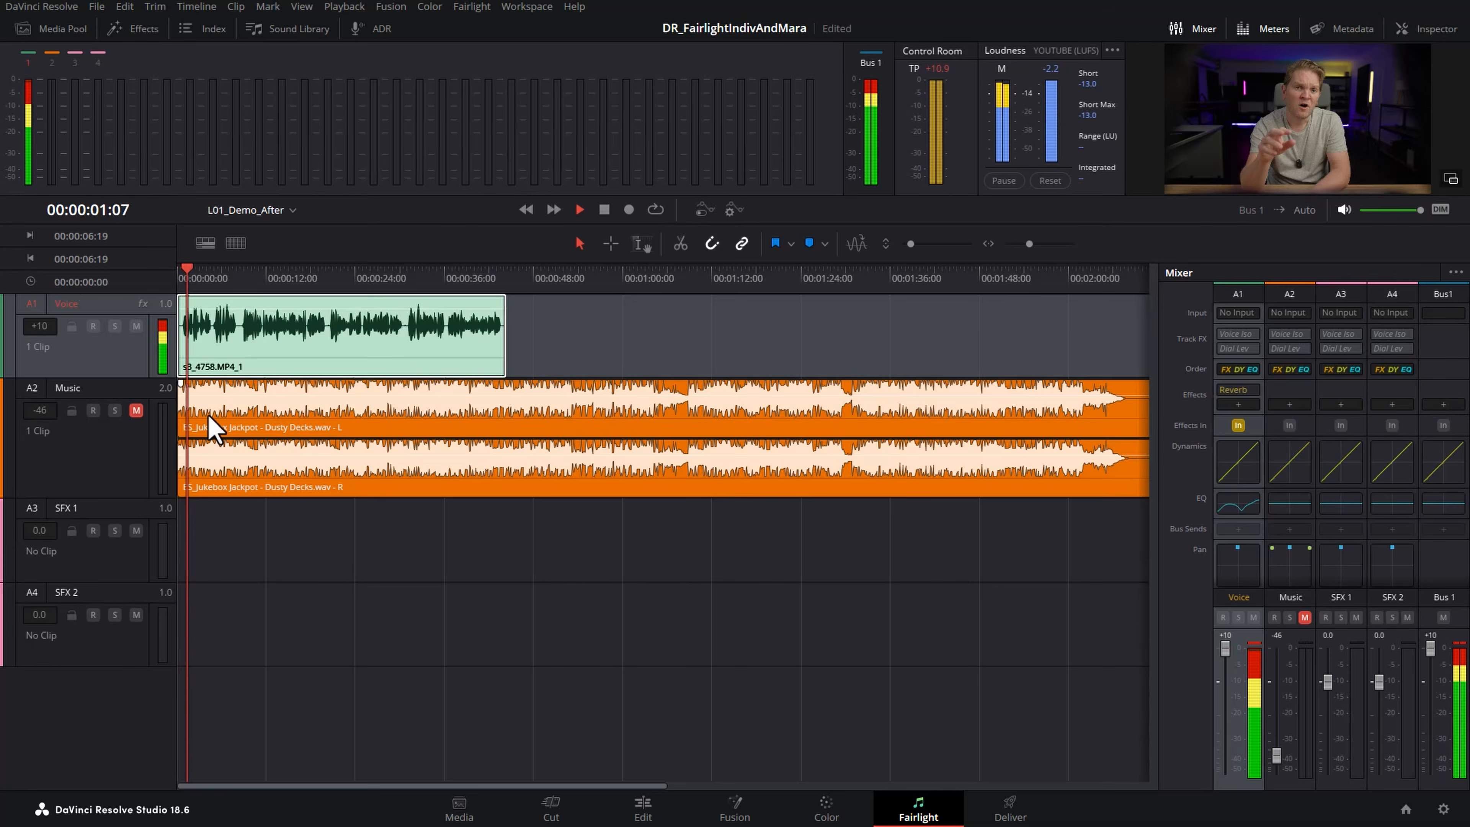
key("space")
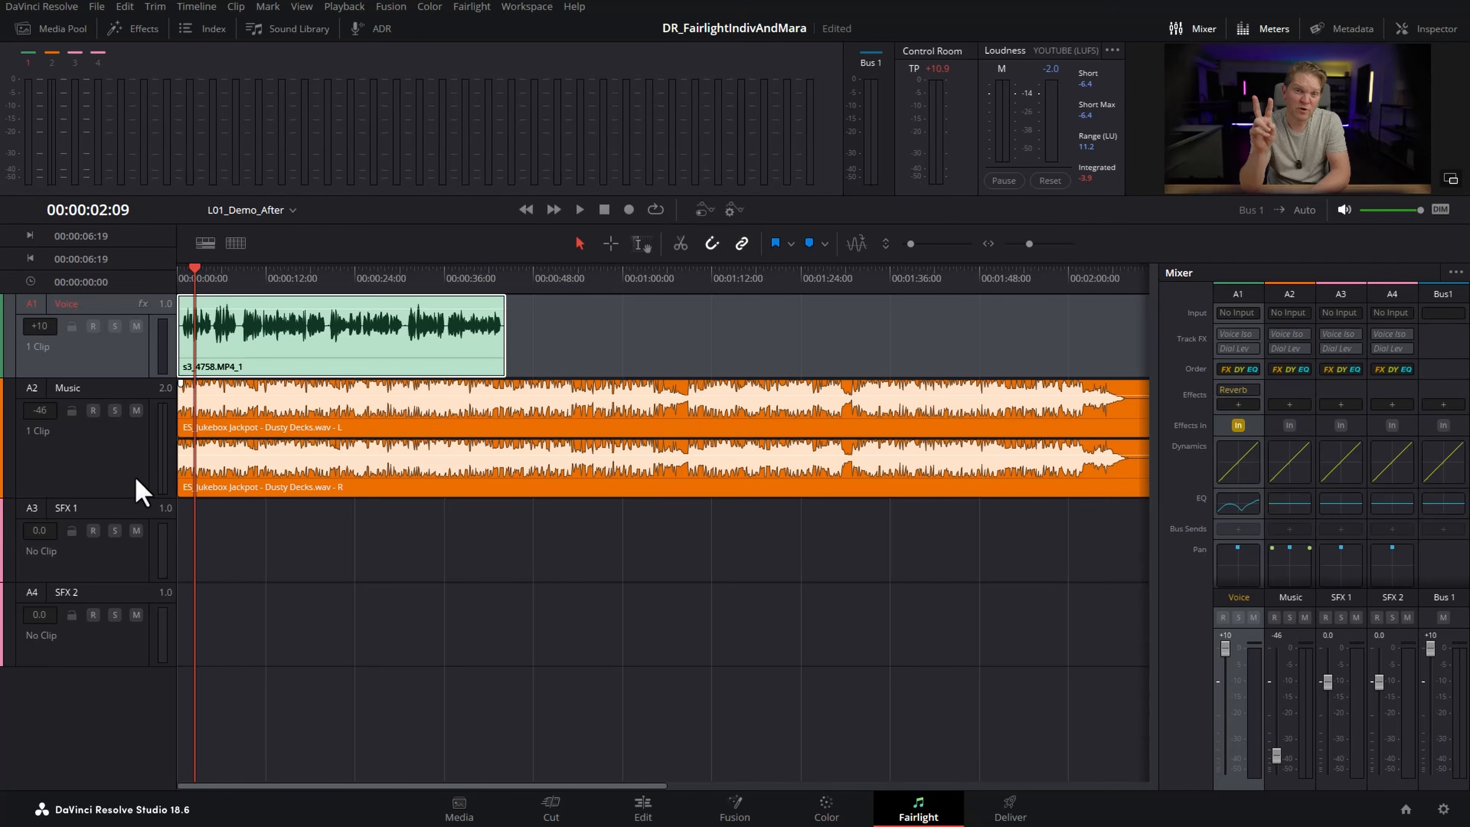
- Solo the Voice track and play it with the Voice fader lowered to +0.7 and Bus 1 to +3.5
left_click(115, 326)
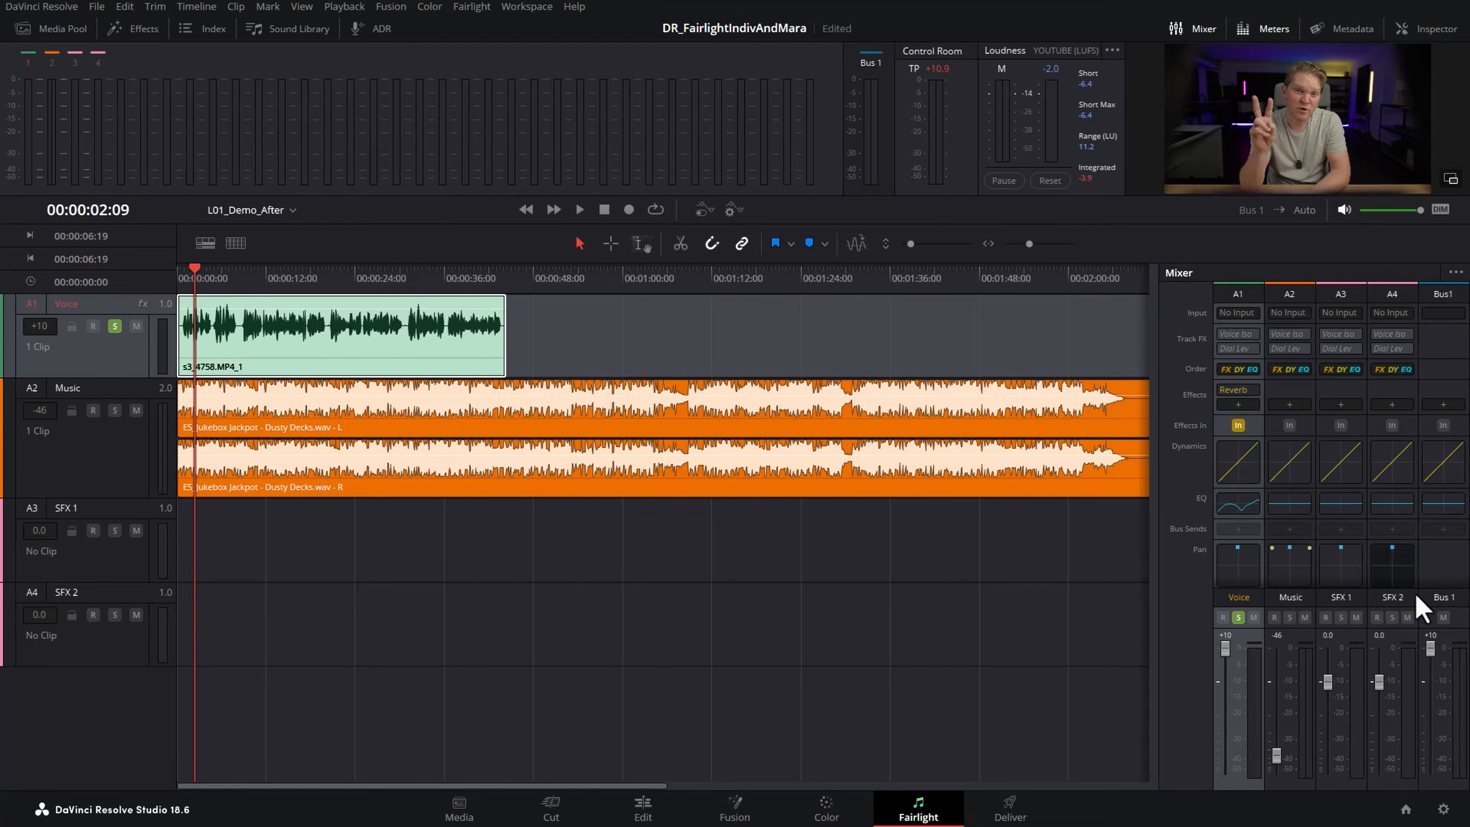
key("space")
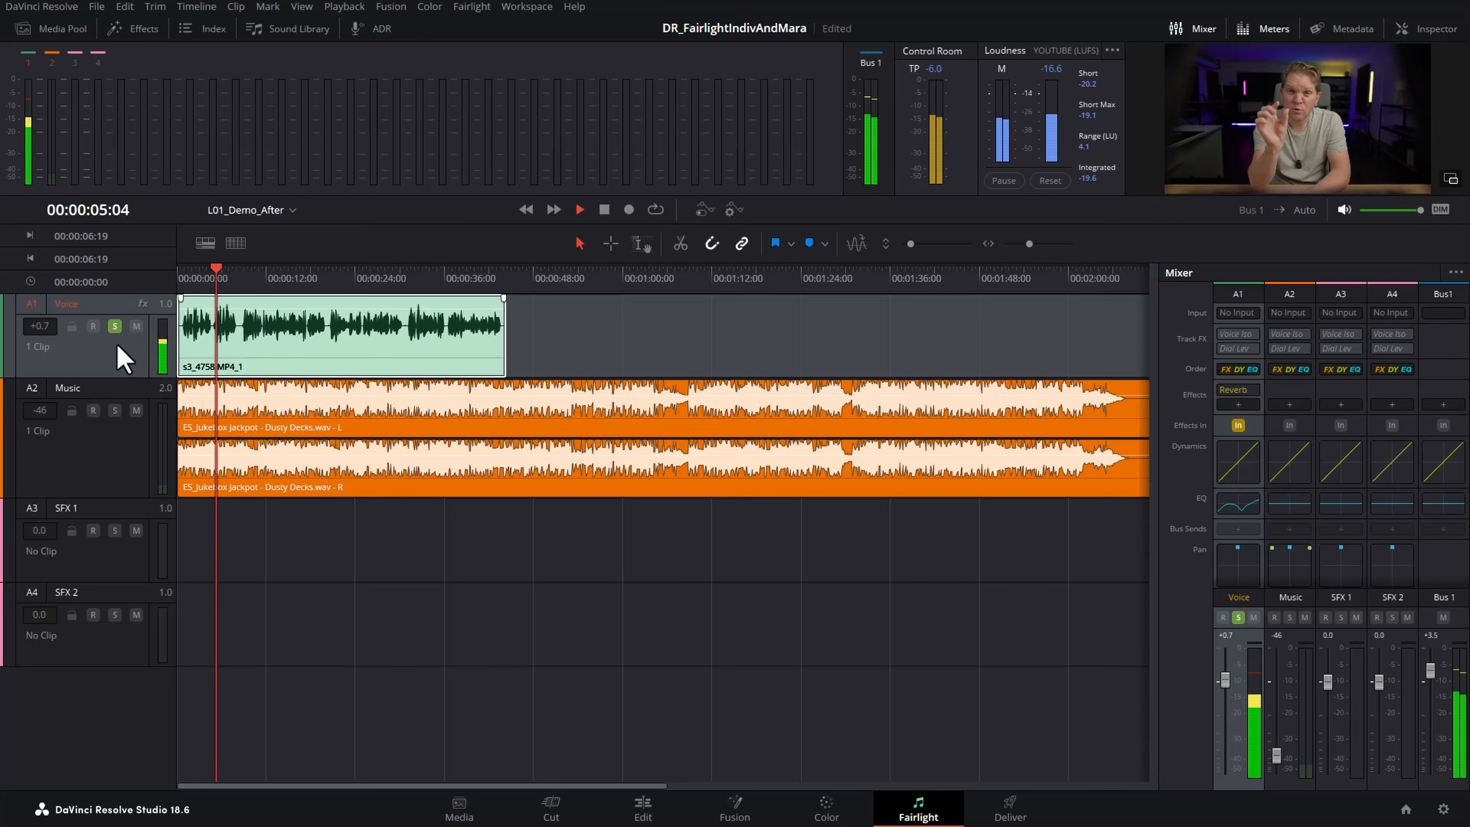
key("space")
- Solo the SFX 1 track alongside Voice and replay the timeline from near its start
left_click(115, 531)
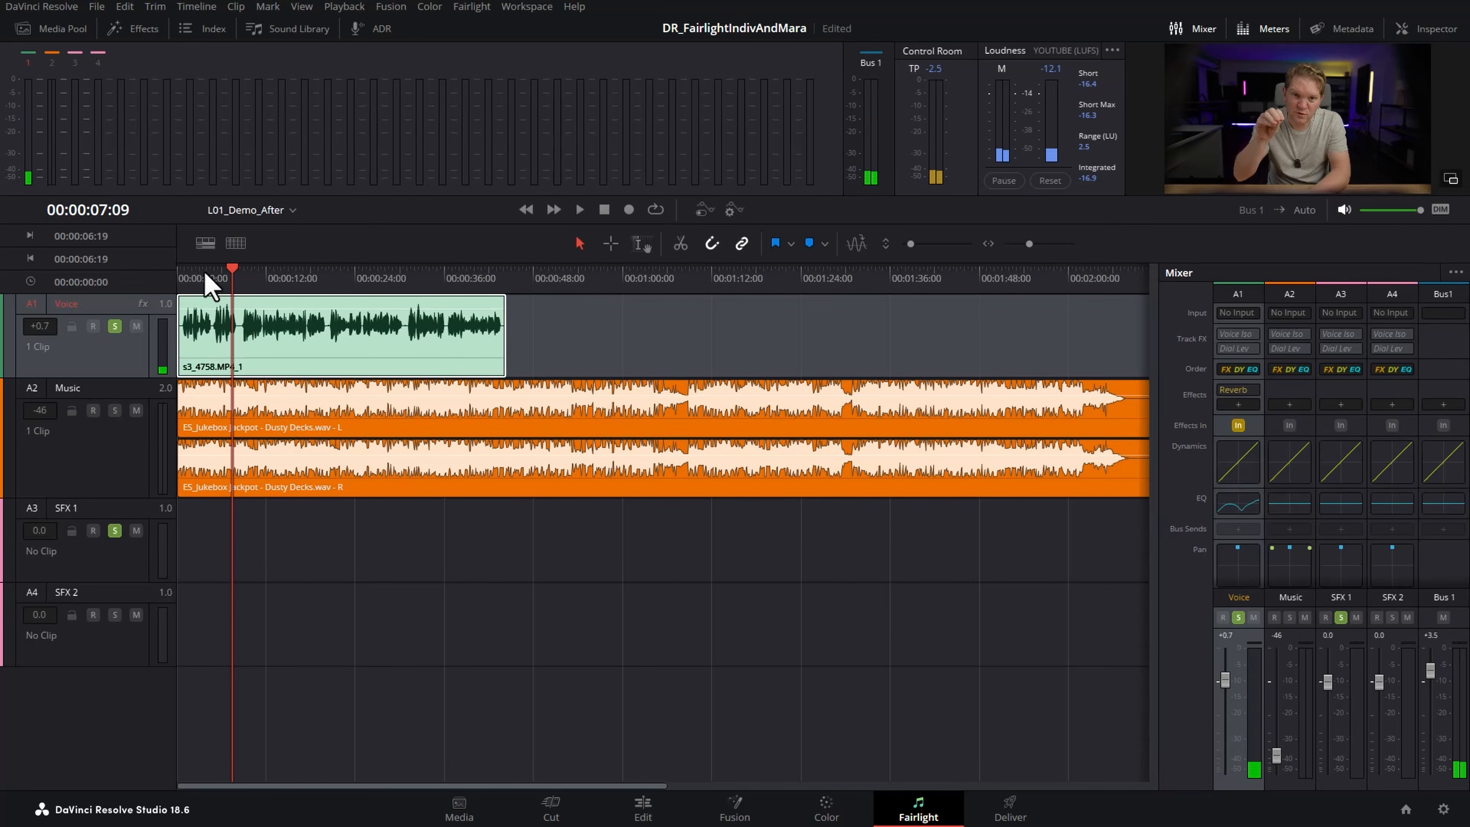
left_click(193, 275)
key("space")
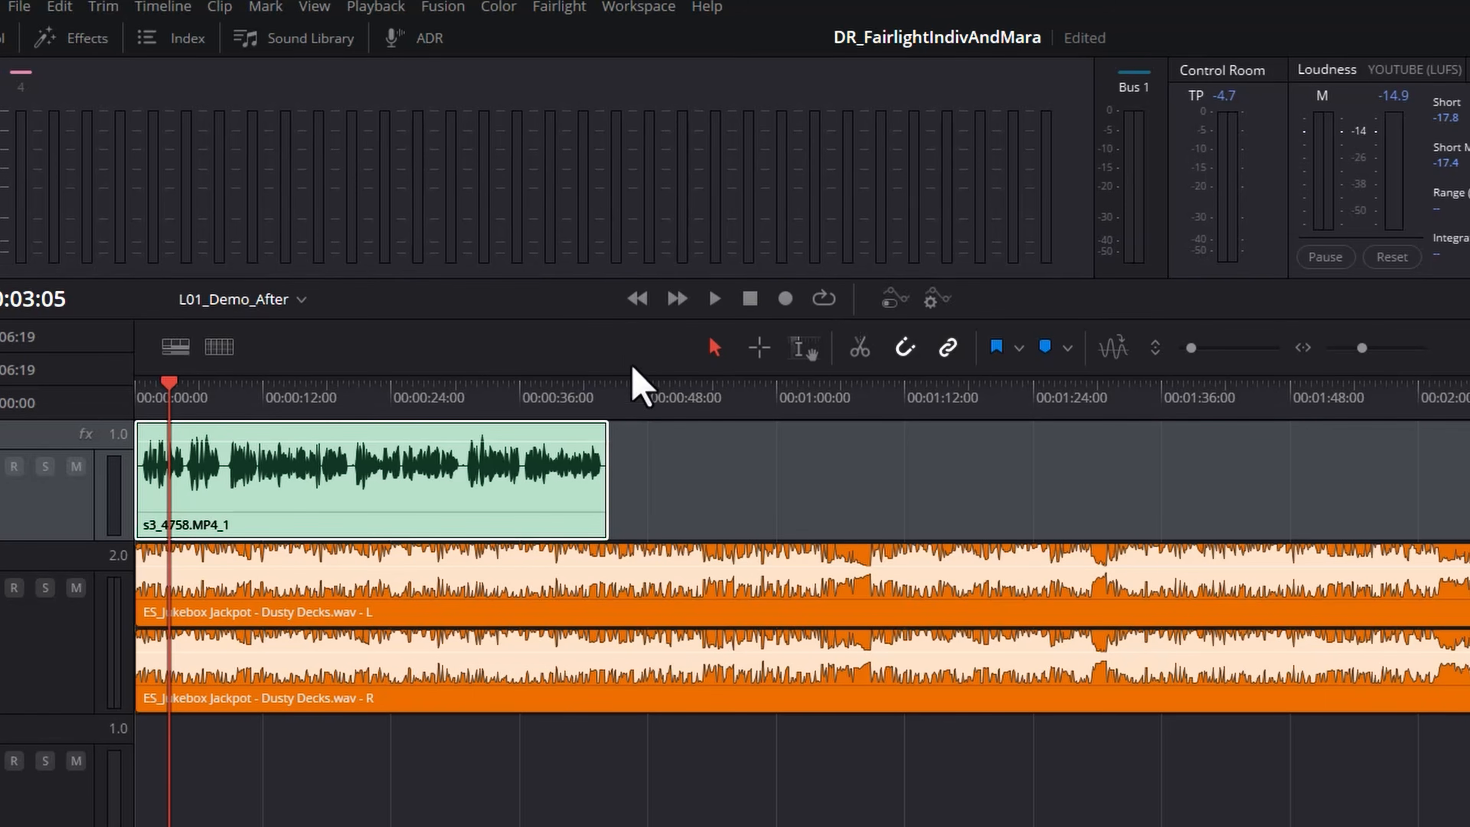
- Open the Fairlight options and play the L02_After timeline from near its start
left_click(559, 7)
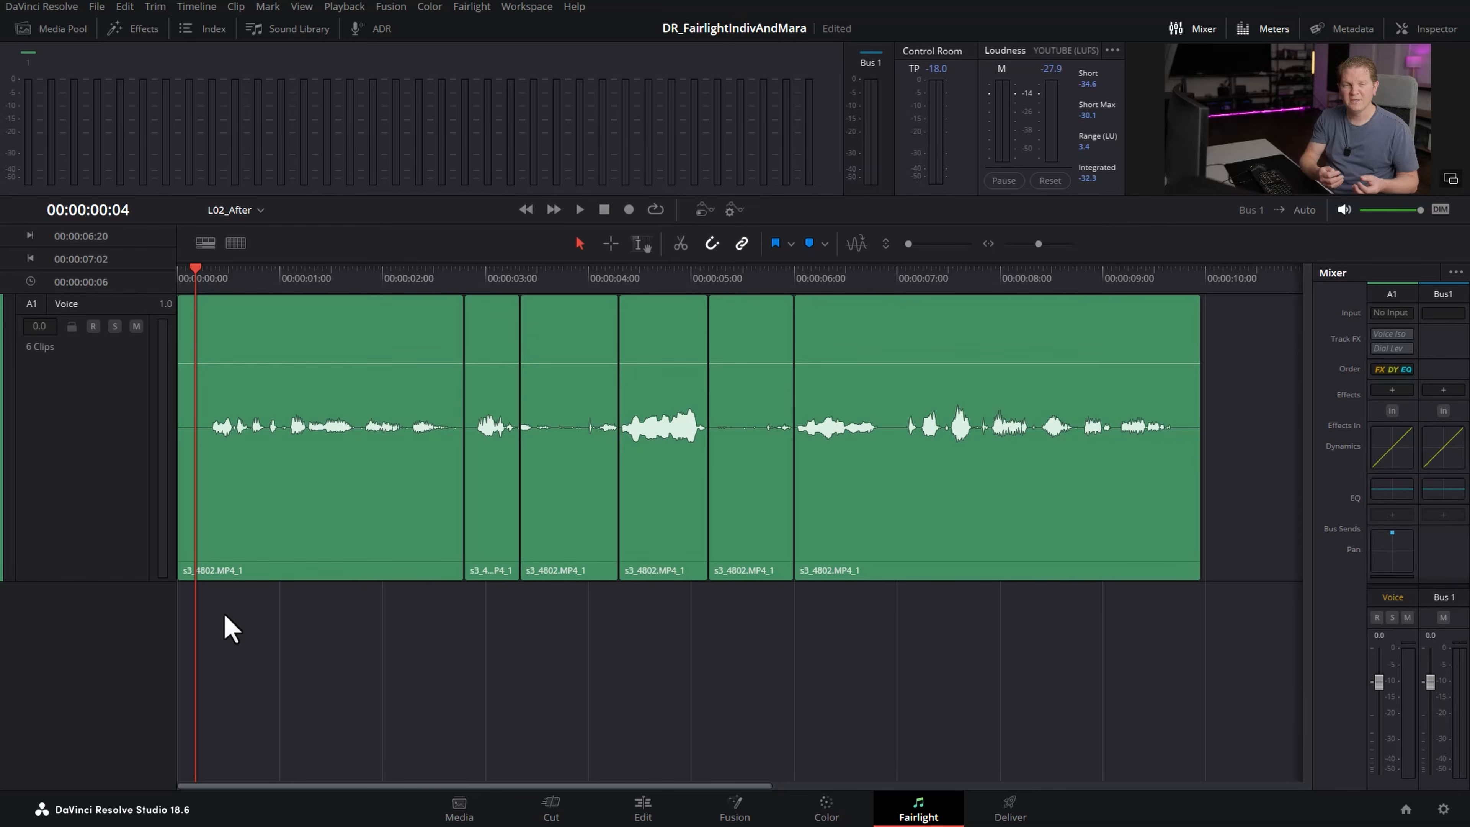
key("space")
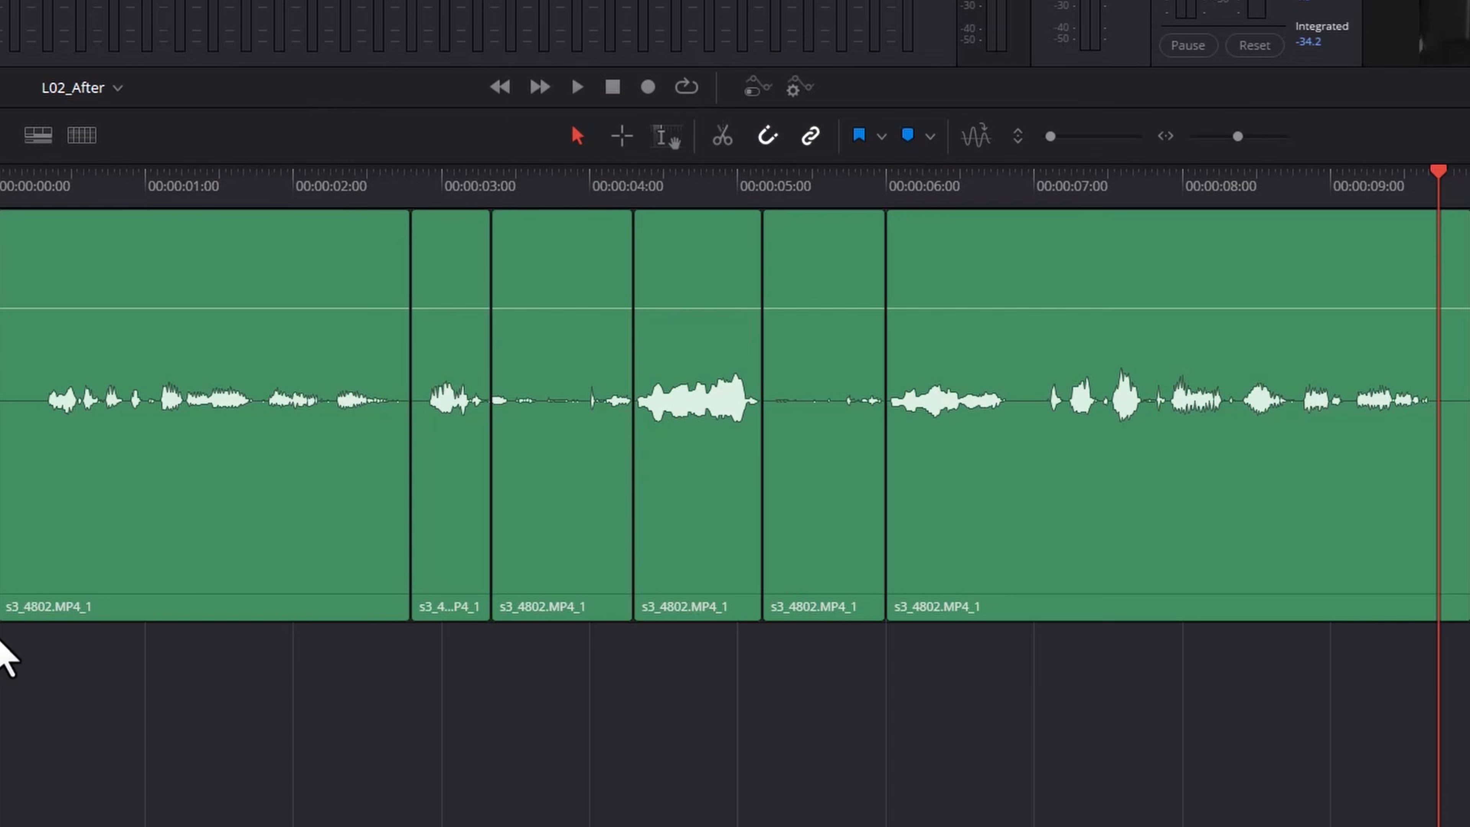
- Range-select the silent pause around 00:00:07:00 in the last voice clip, delete it, and return to the selection tool
left_click(659, 137)
left_click_drag(1045, 400, 1010, 394)
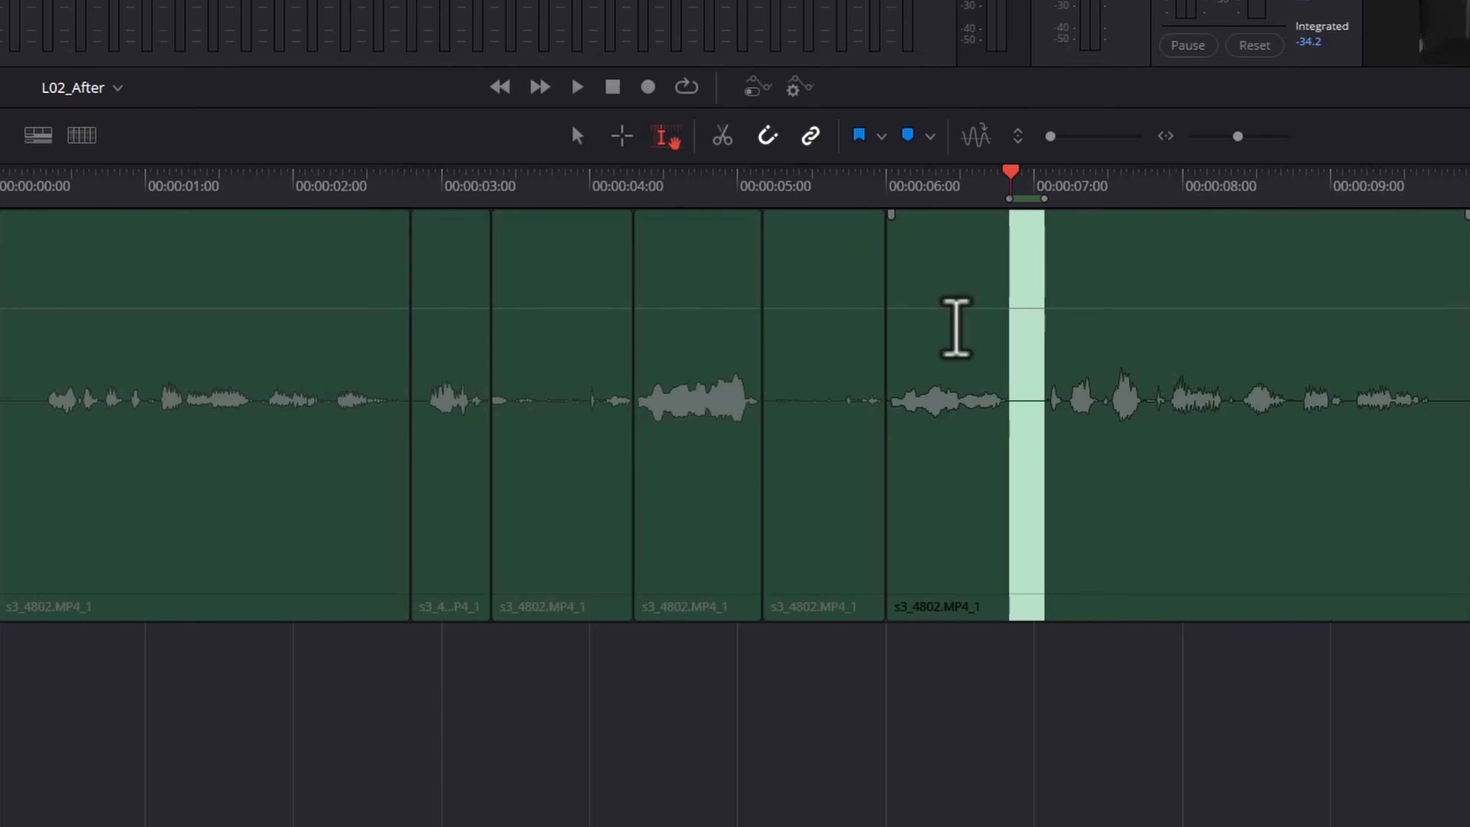
key("BackSpace")
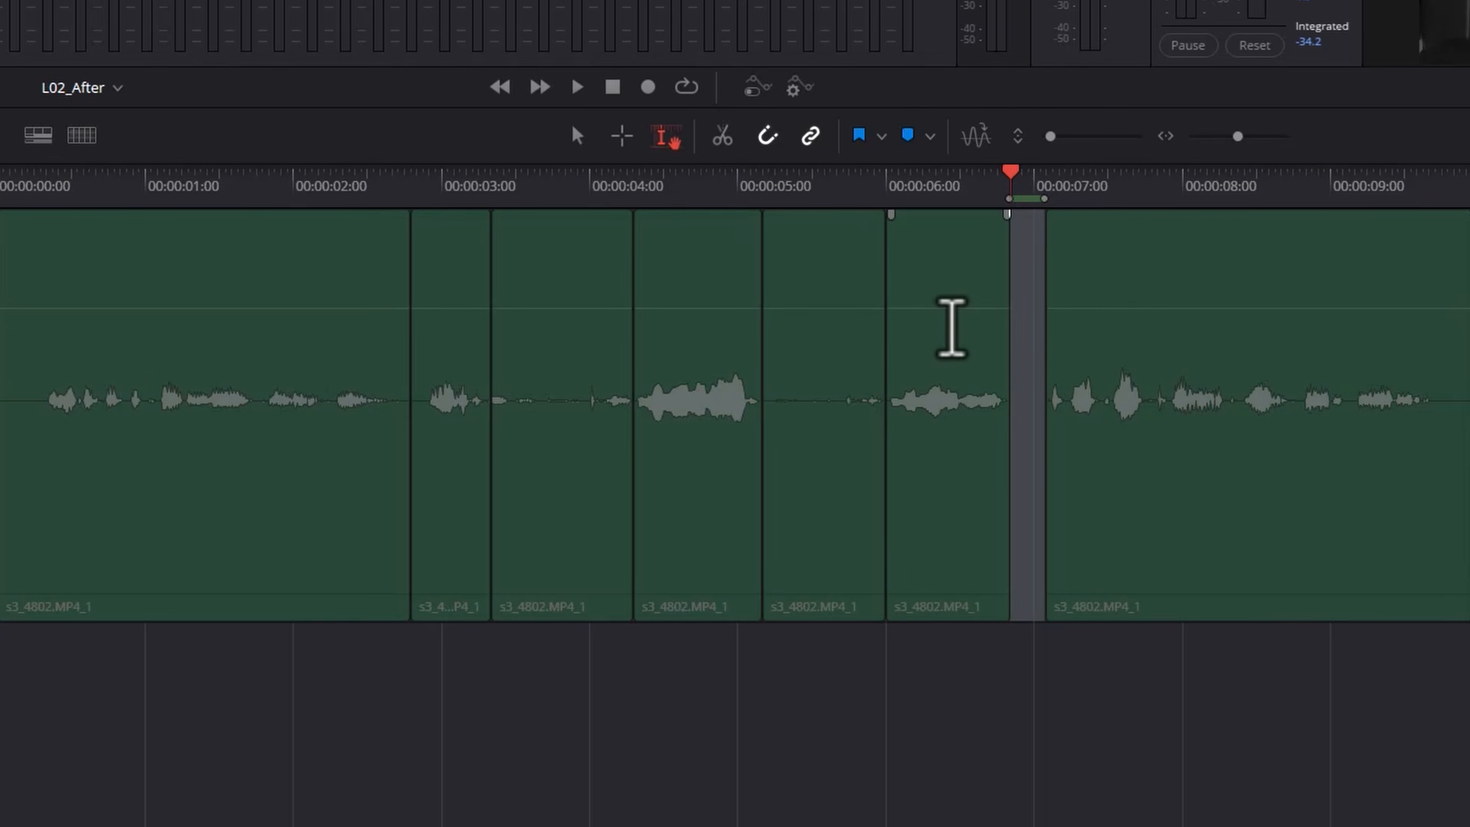
left_click(852, 668)
left_click(577, 137)
left_click(849, 268)
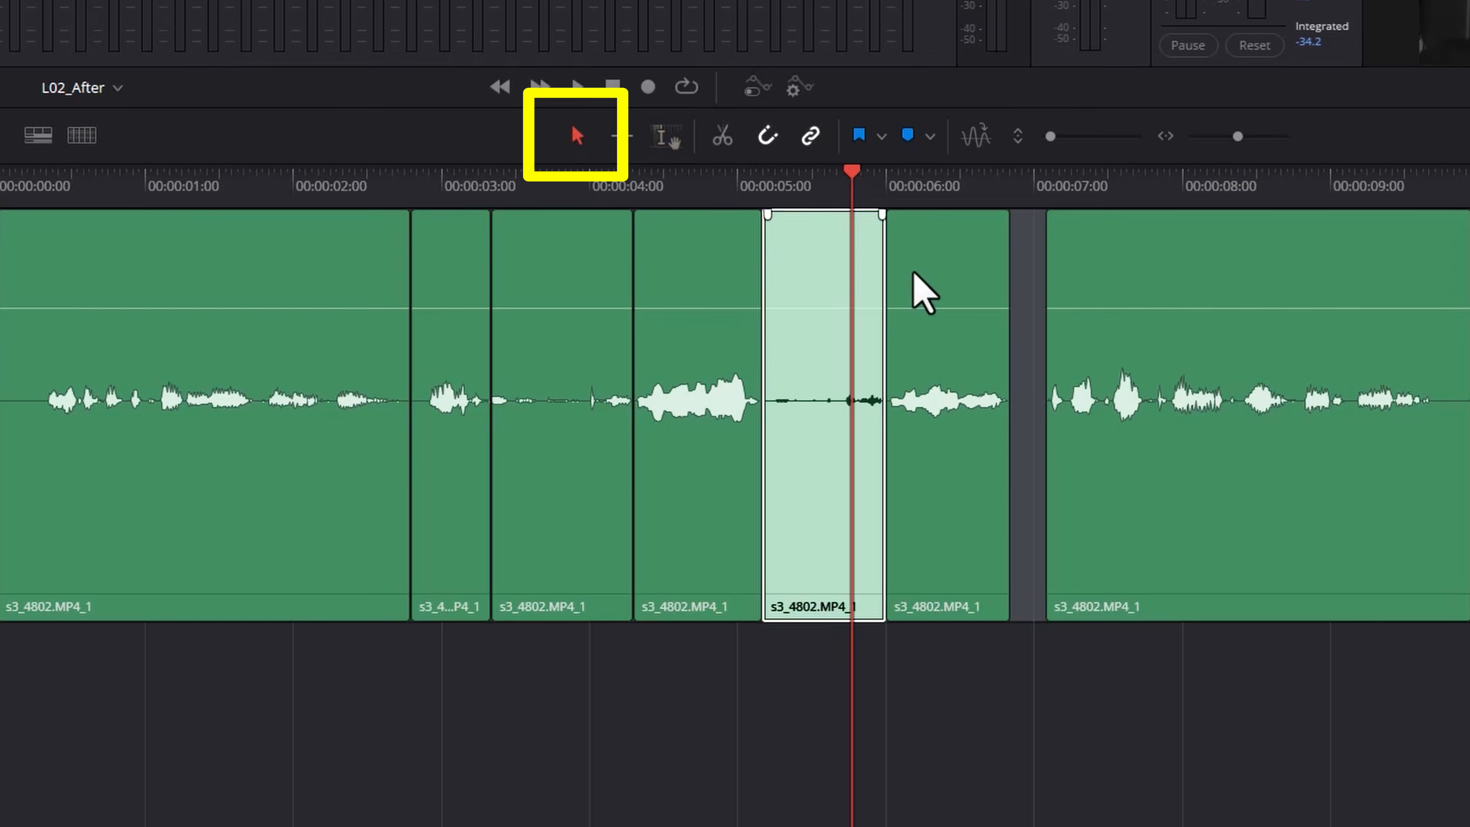
- Play the timeline from about 00:00:06:00 to listen across the gap left by the deleted pause
left_click(923, 183)
key("space")
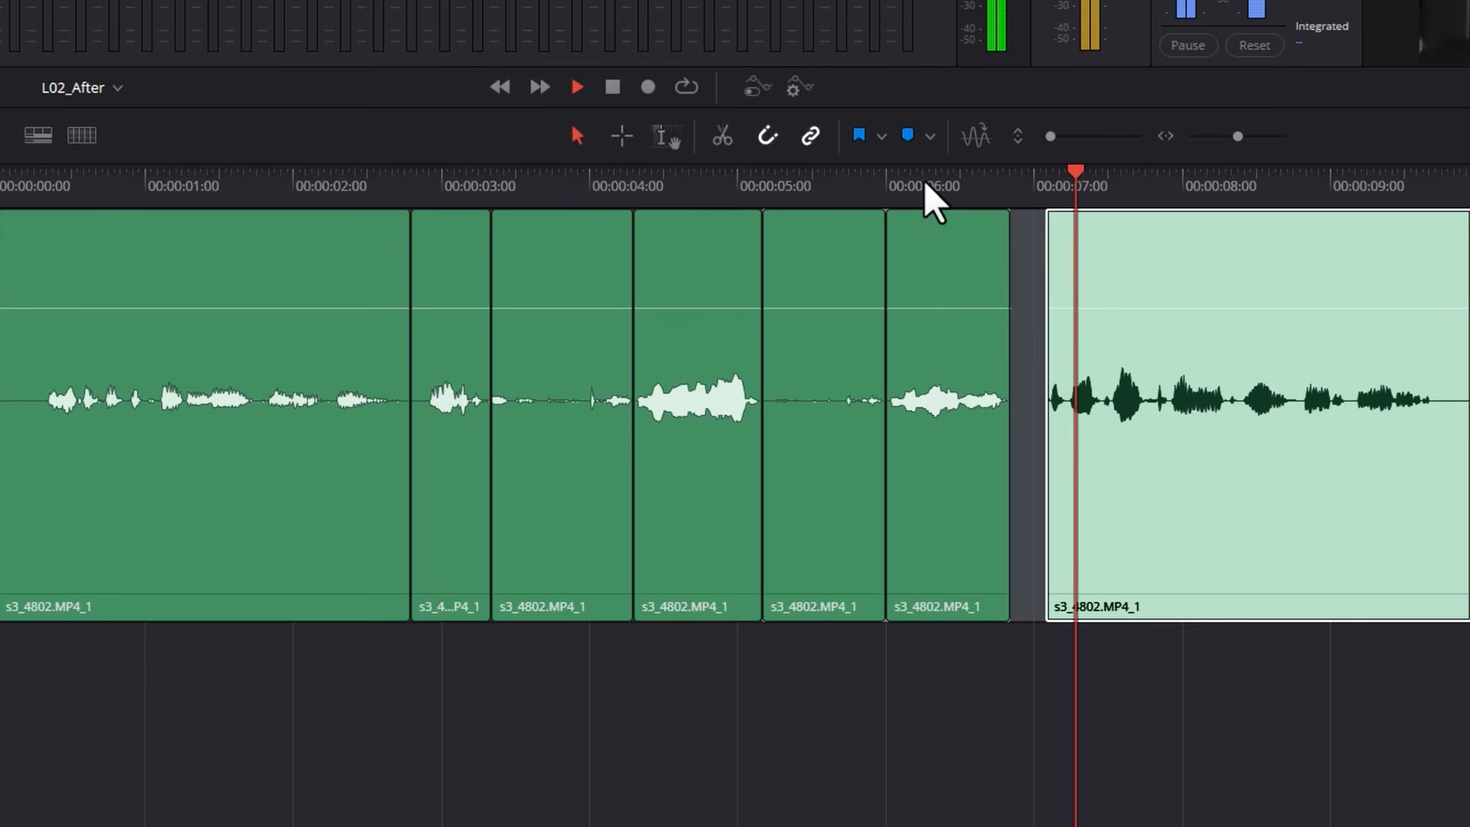
left_click(907, 183)
key("space")
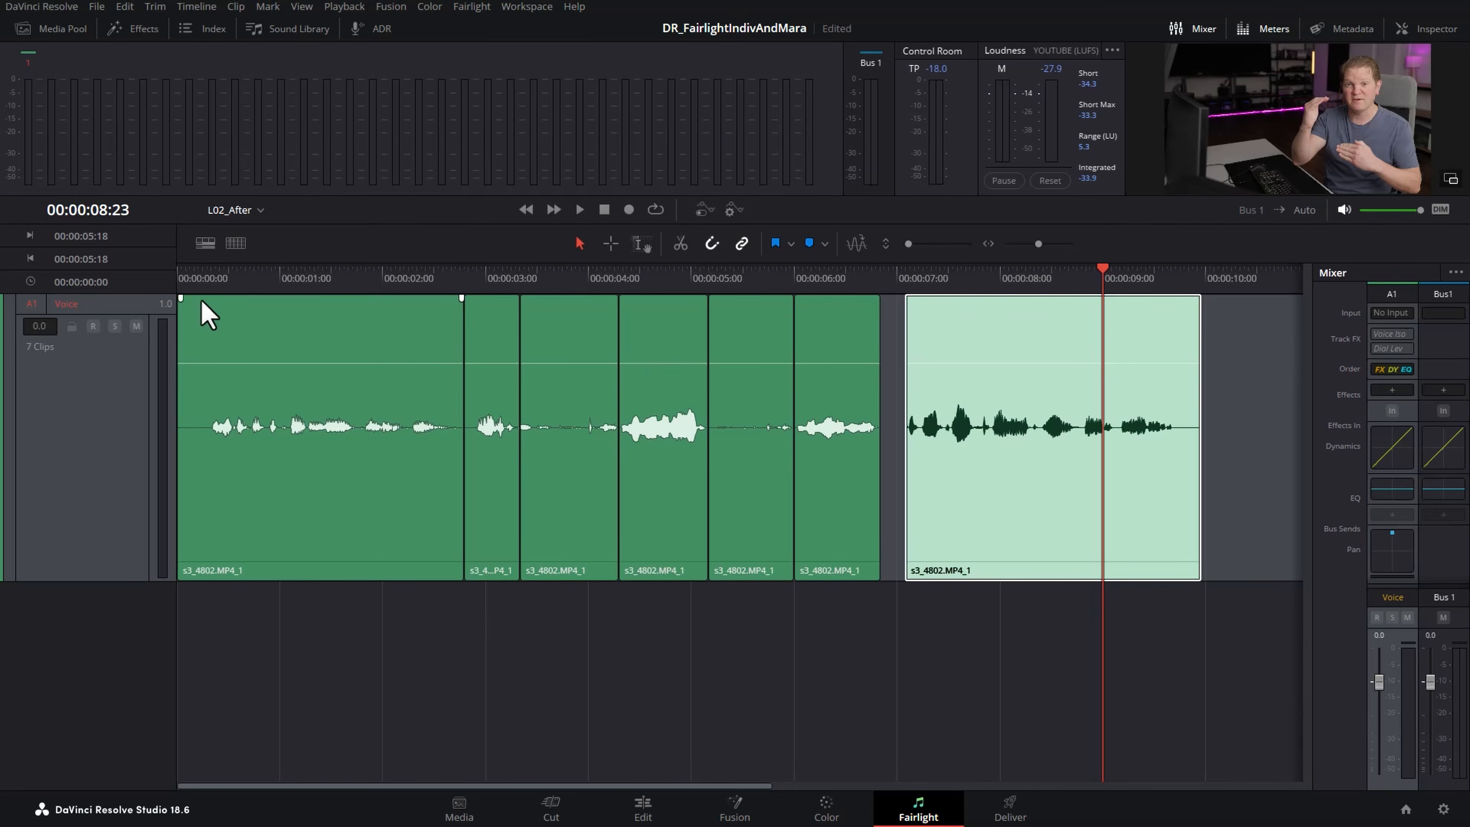
- Select the first voice clip and play it from near its start to check its level
left_click(211, 318)
left_click(203, 283)
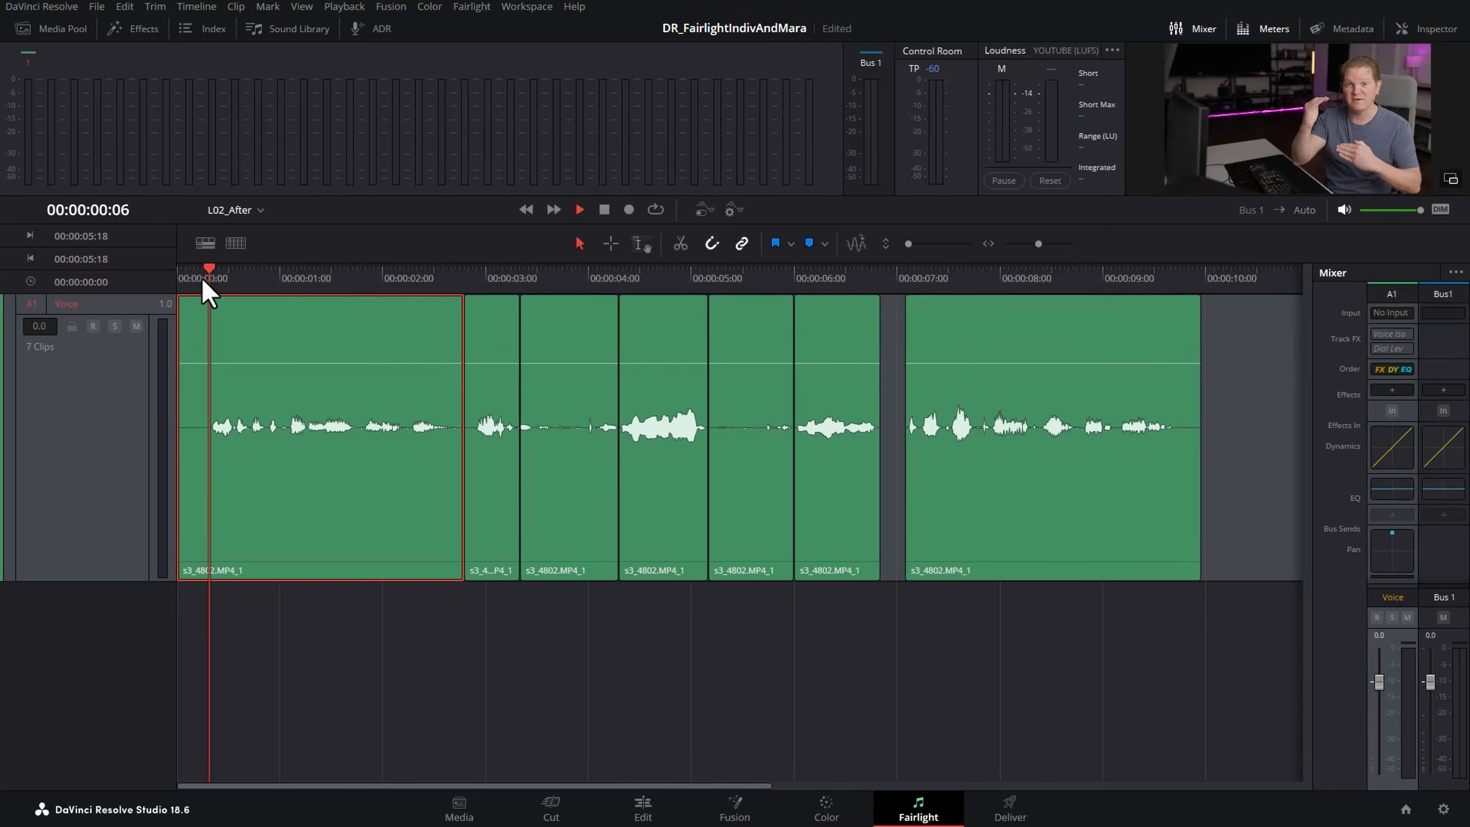
key("space")
key("space")
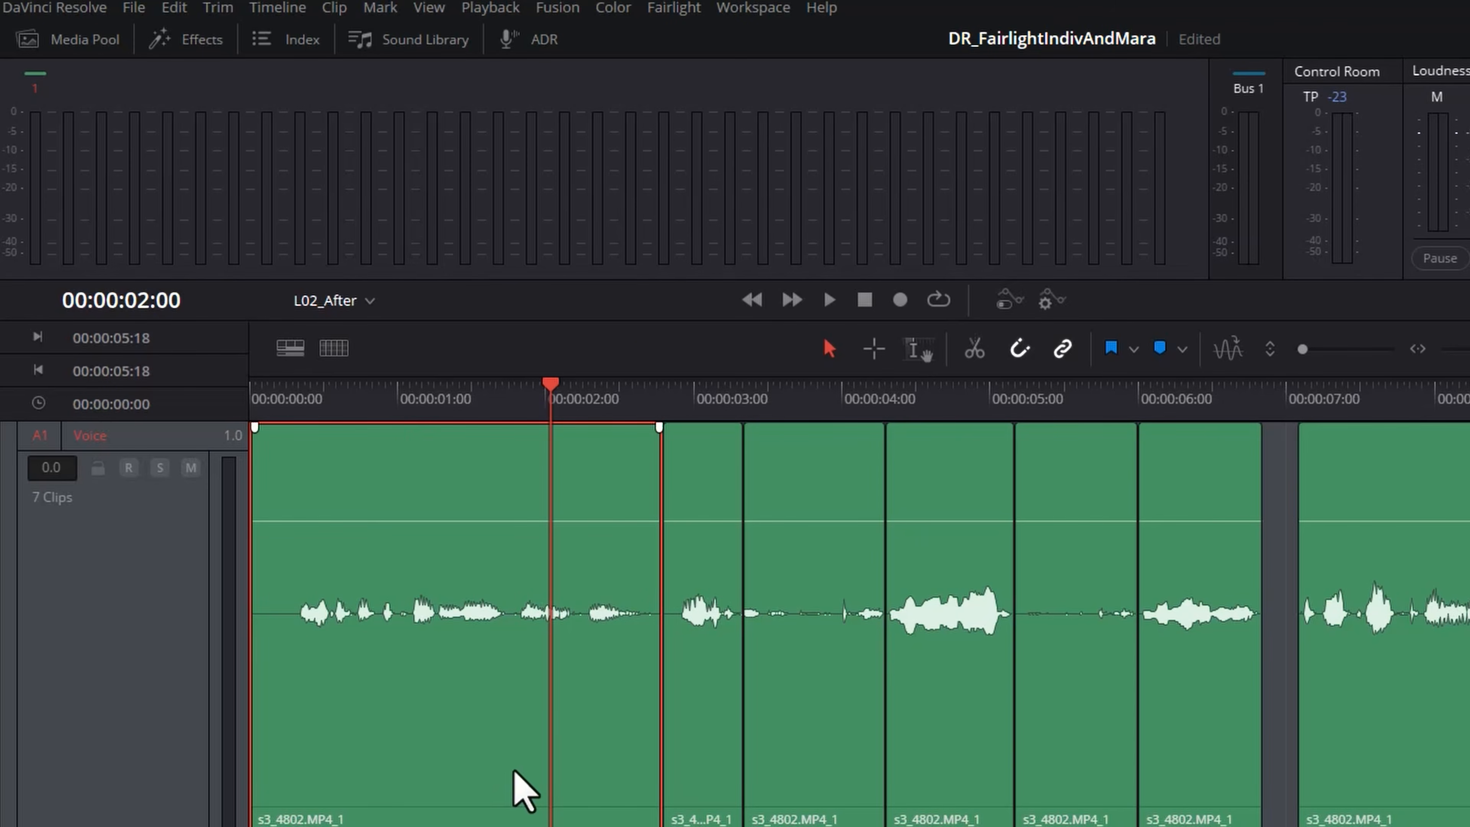
- Enable Volume in the Clip Info Display so clips show their gain values
left_click(683, 9)
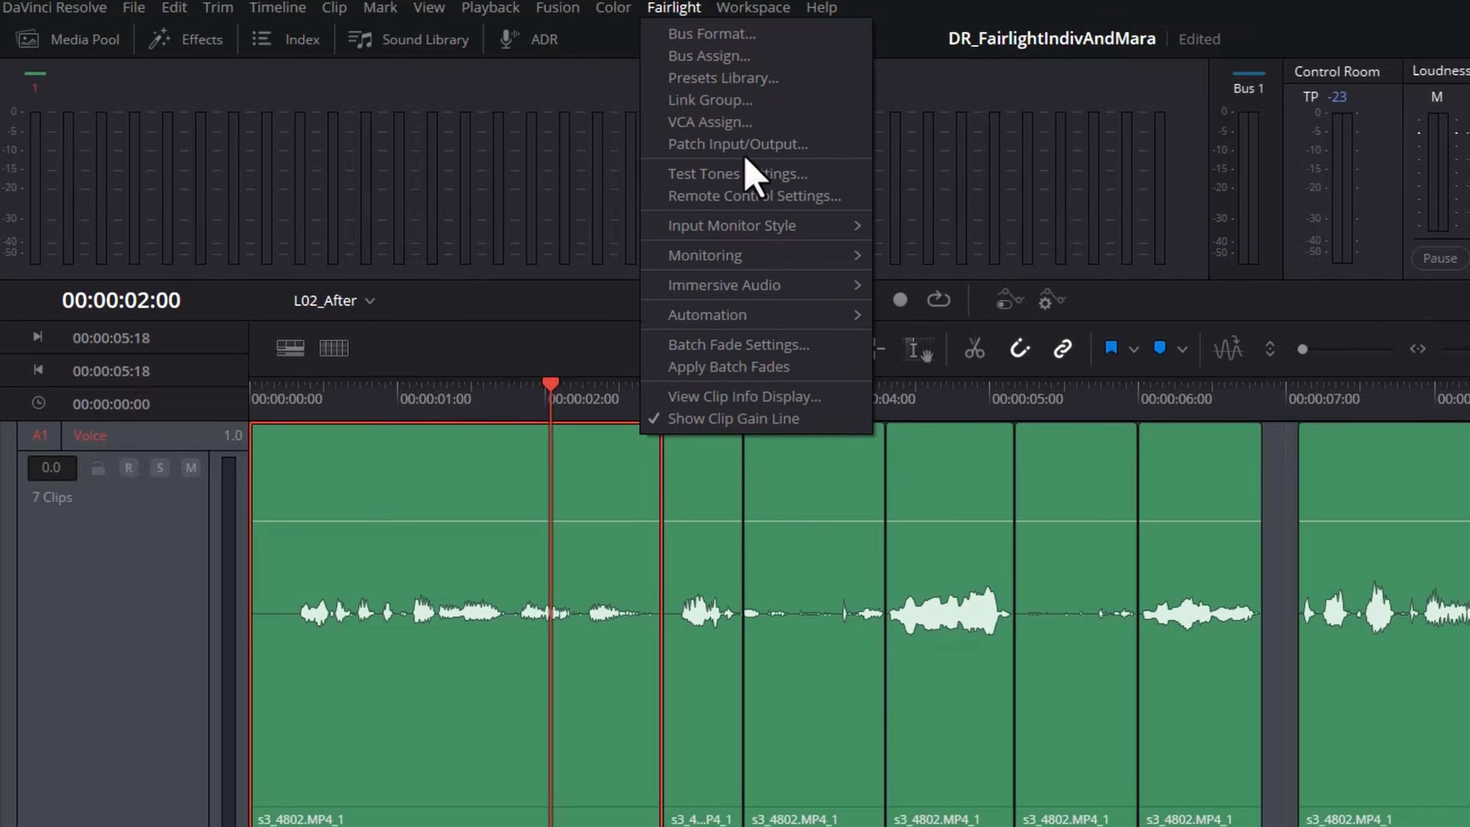
left_click(810, 399)
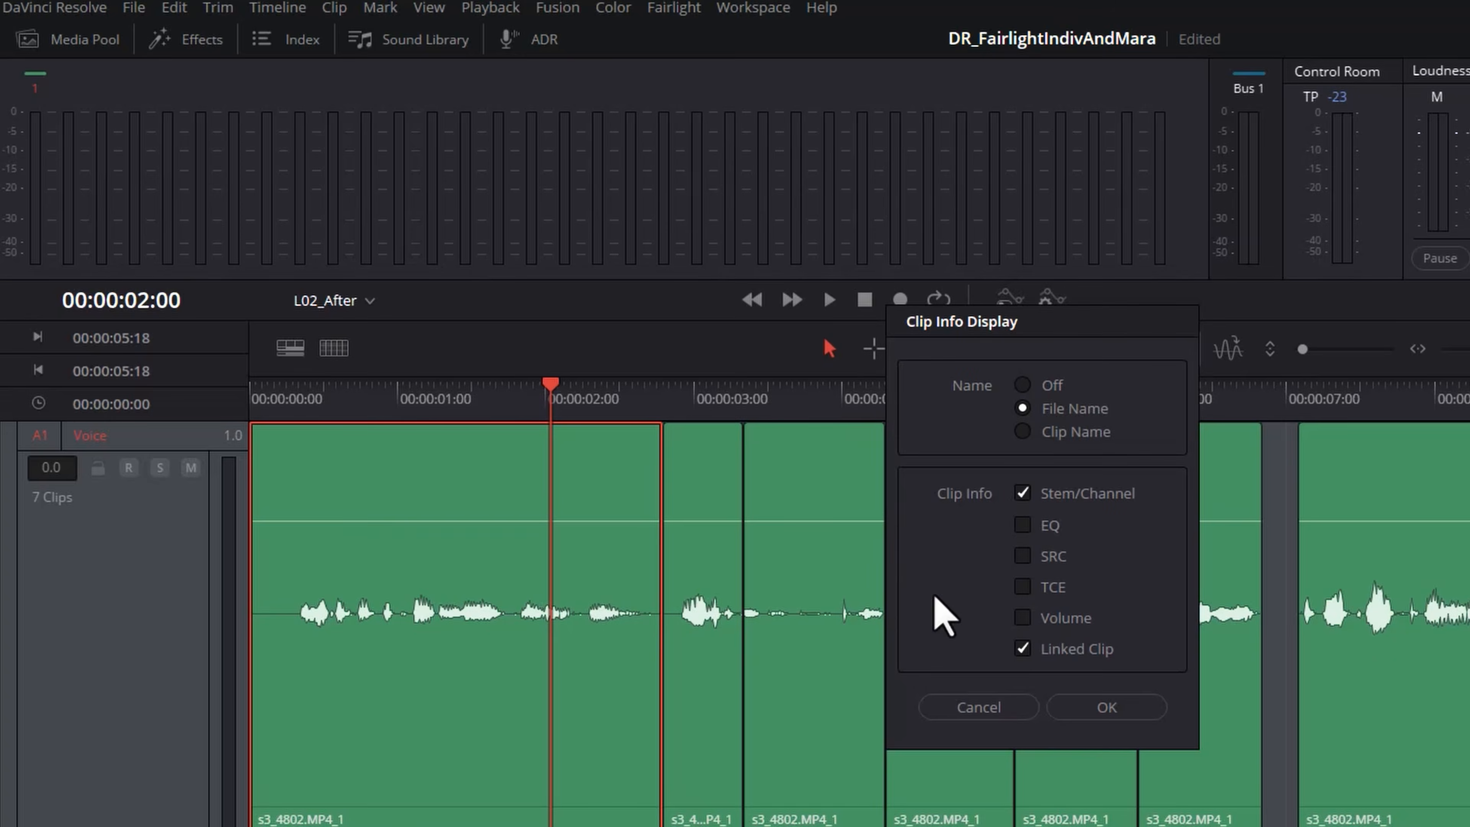
left_click(1022, 617)
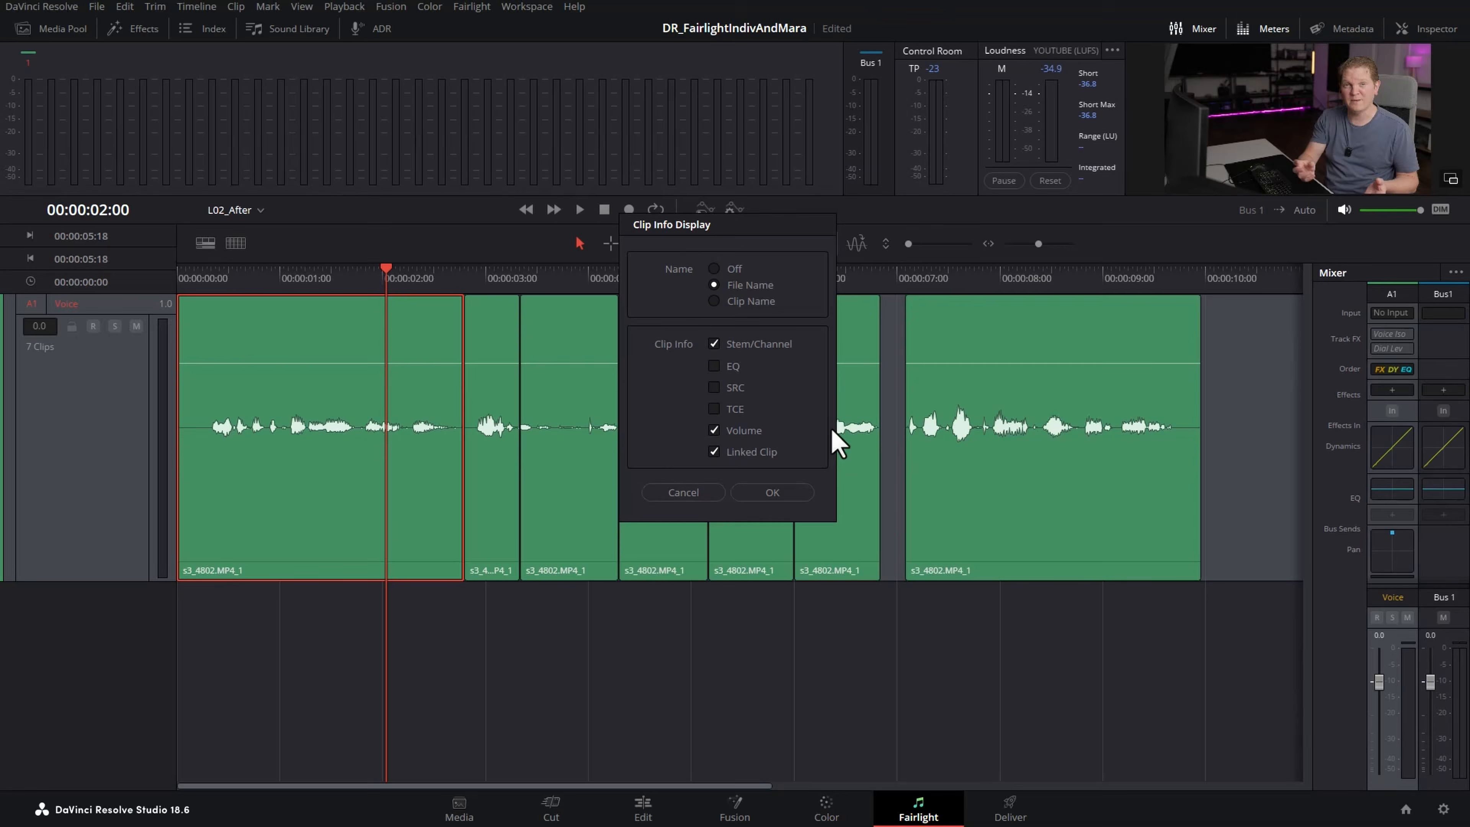
left_click(772, 493)
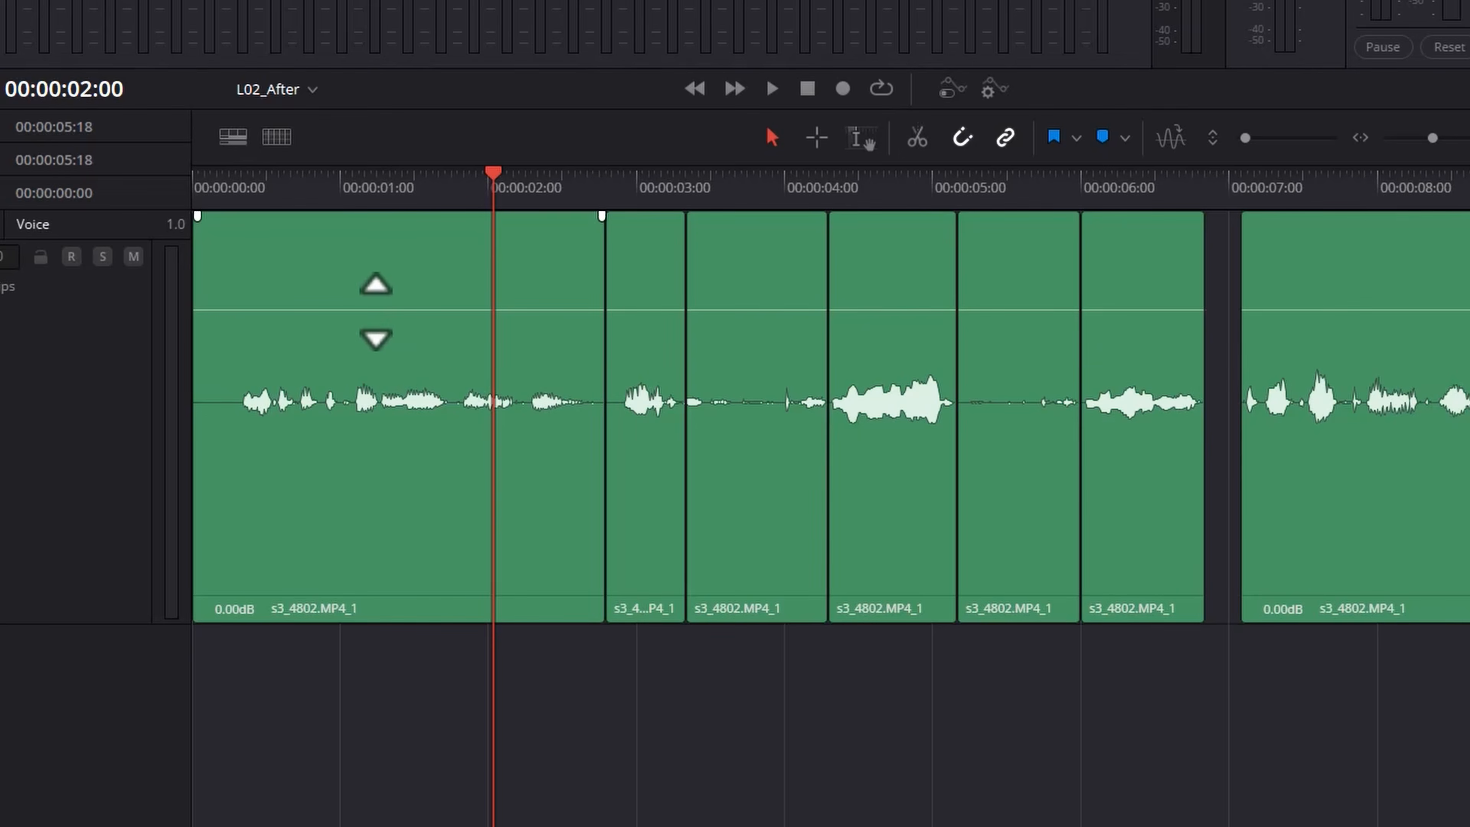
- Raise the first voice clip's gain to 11.2 dB and play it from near the start
left_click_drag(376, 311, 383, 275)
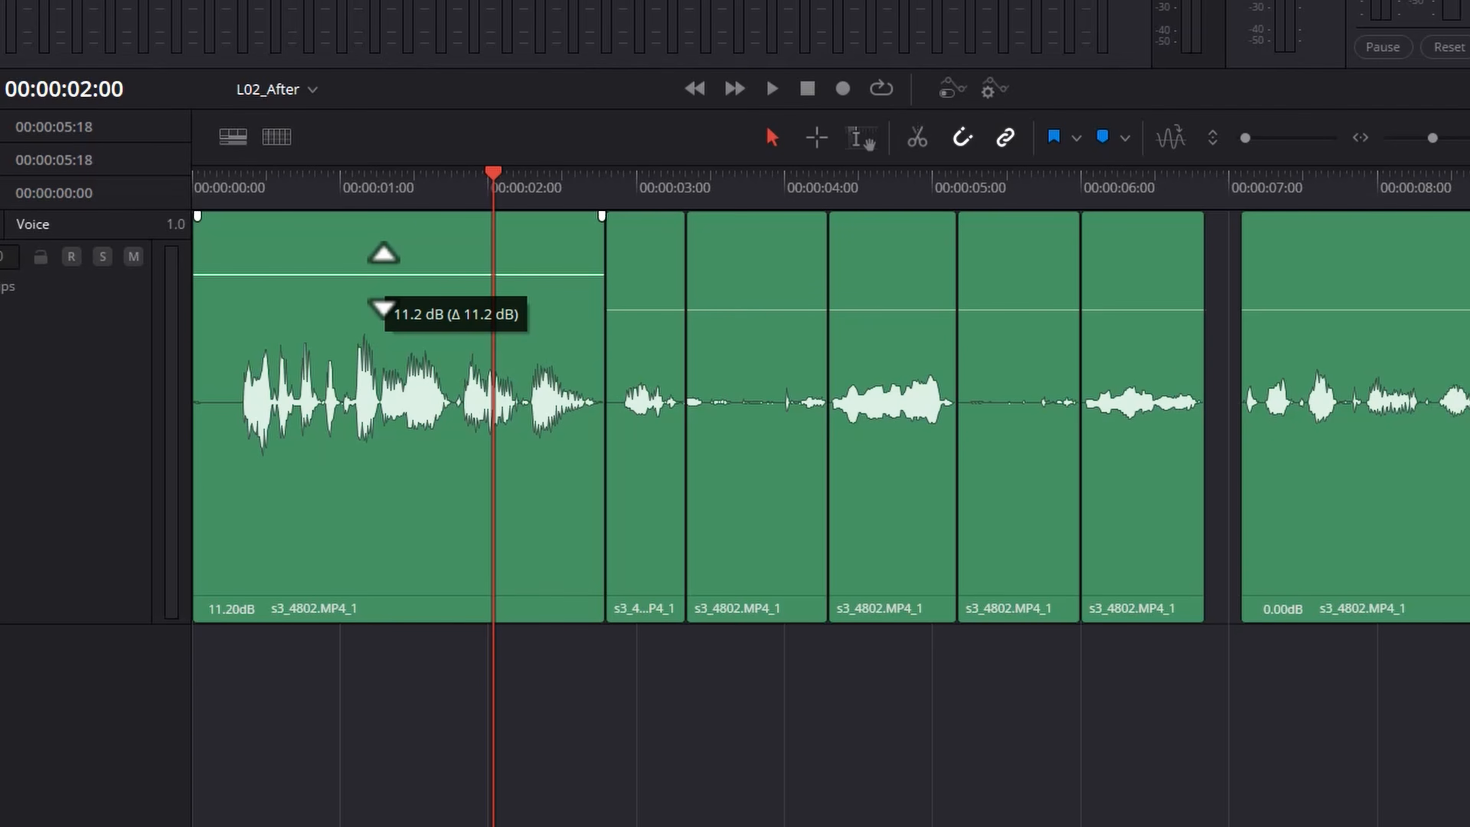
left_click(234, 184)
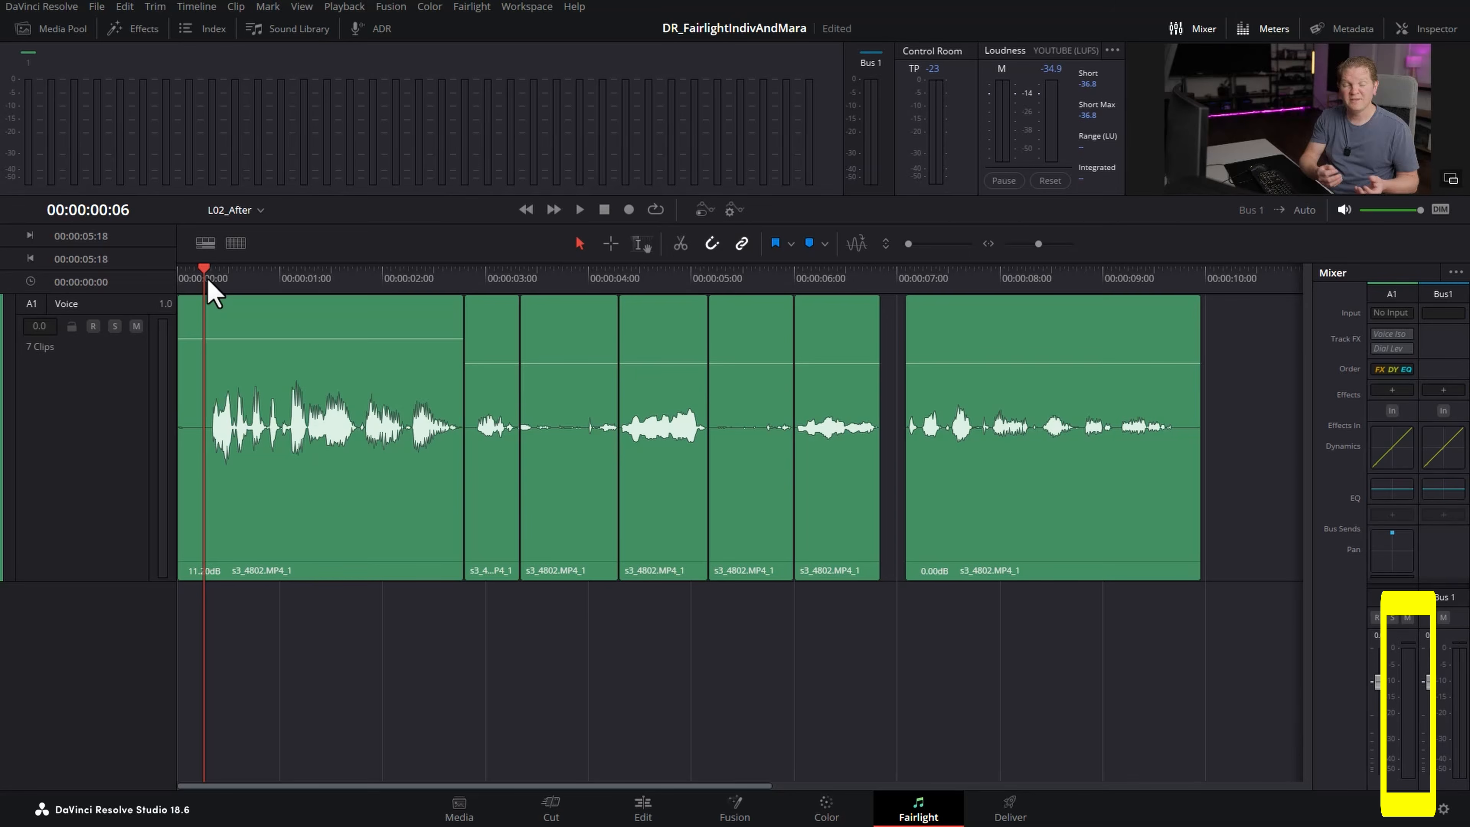
key("space")
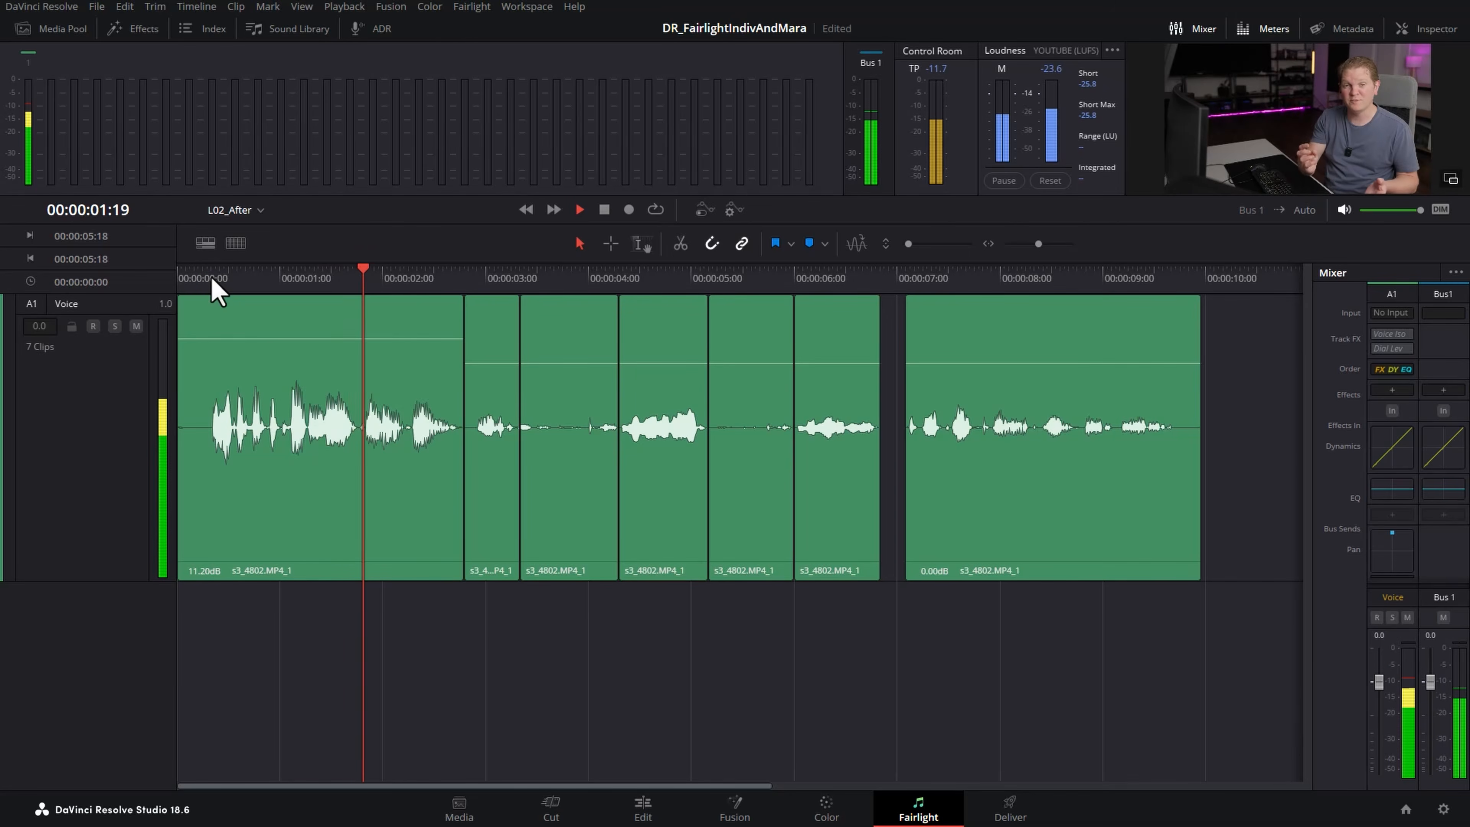
key("space")
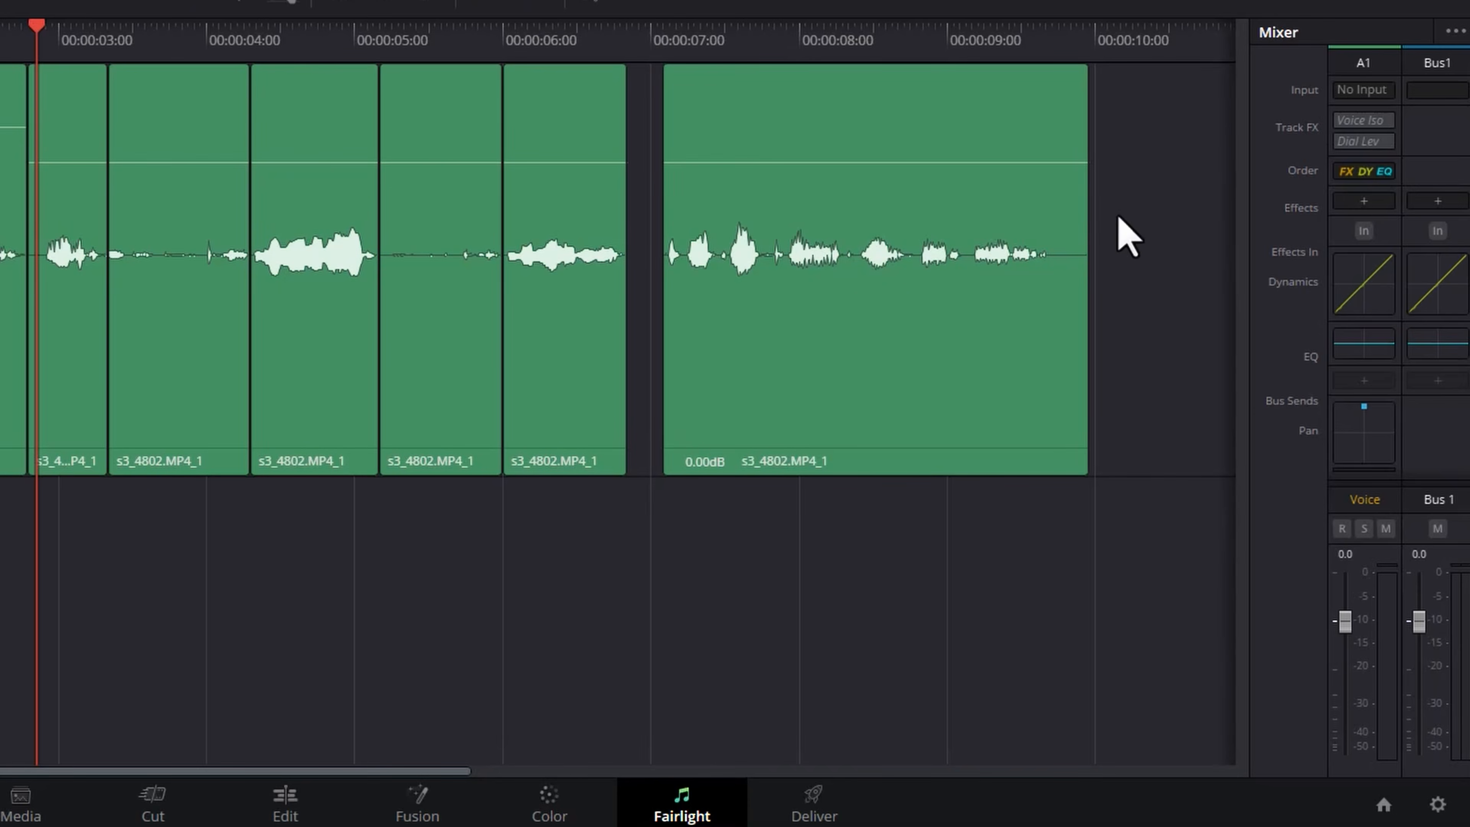
- Add the Meter effect to the Voice track, make its window taller and move it over the last clip
left_click(1385, 202)
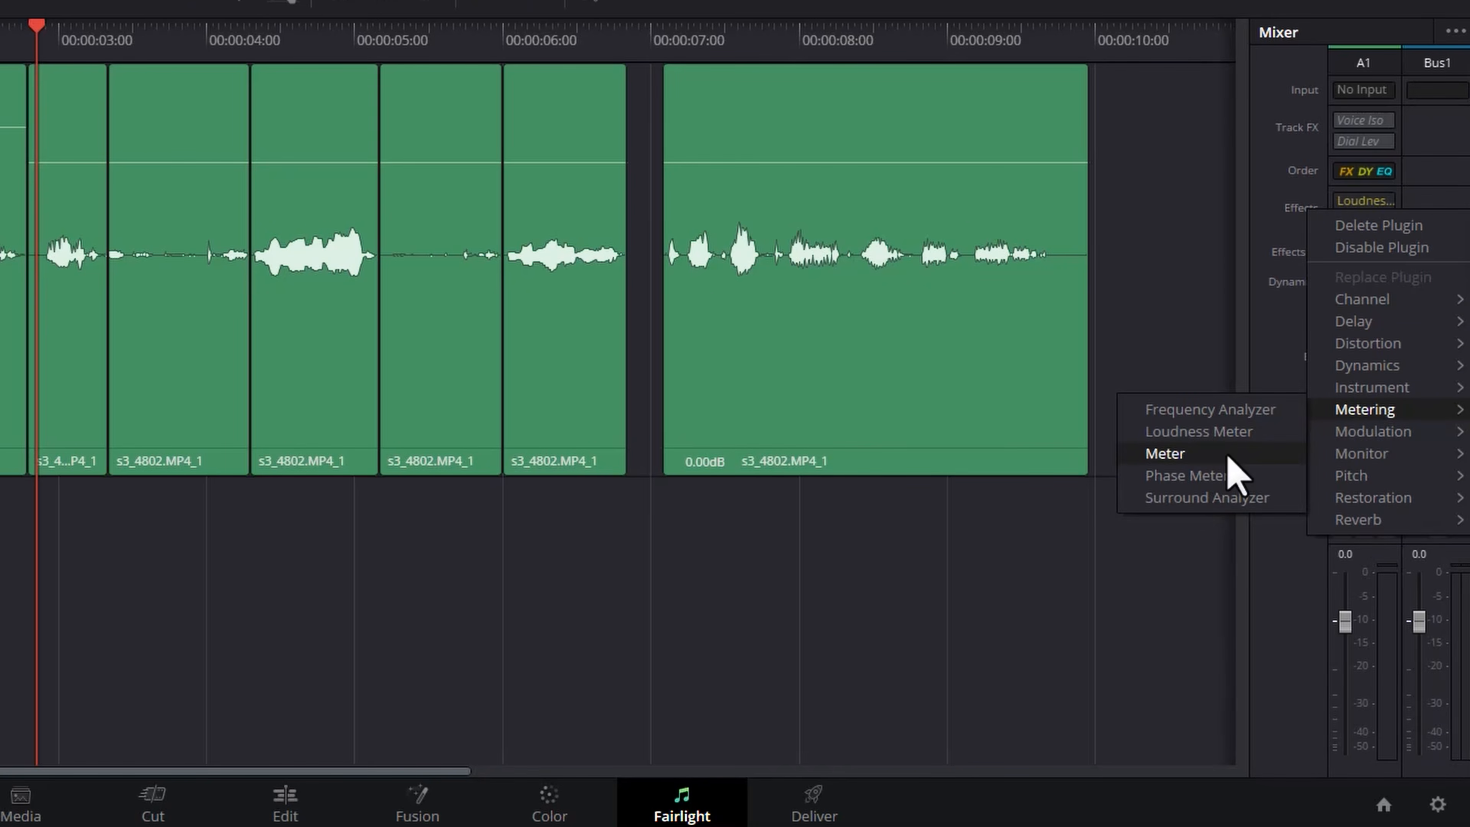
left_click(1228, 455)
left_click_drag(404, 124, 481, 70)
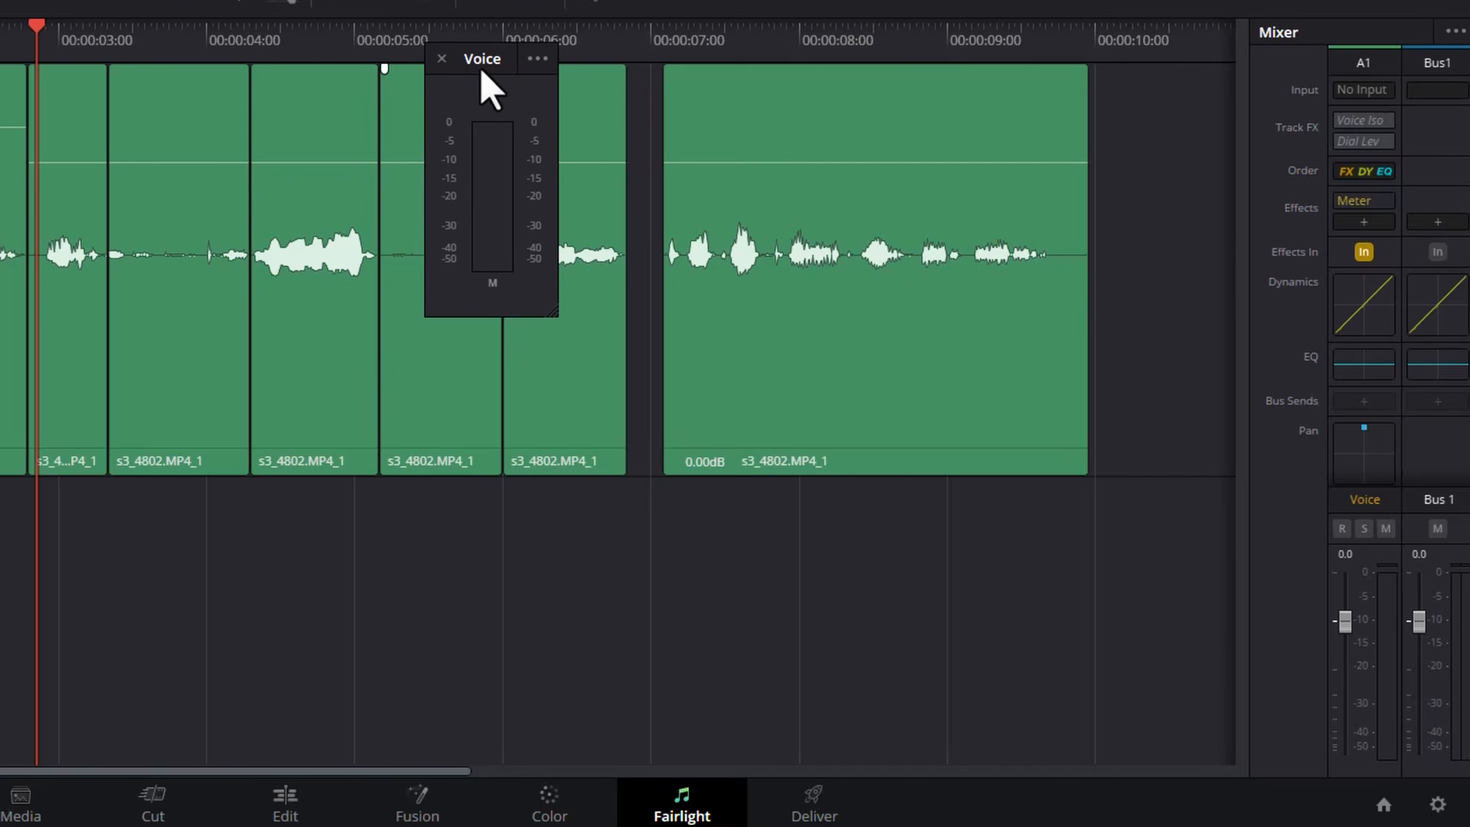
left_click_drag(553, 314, 736, 673)
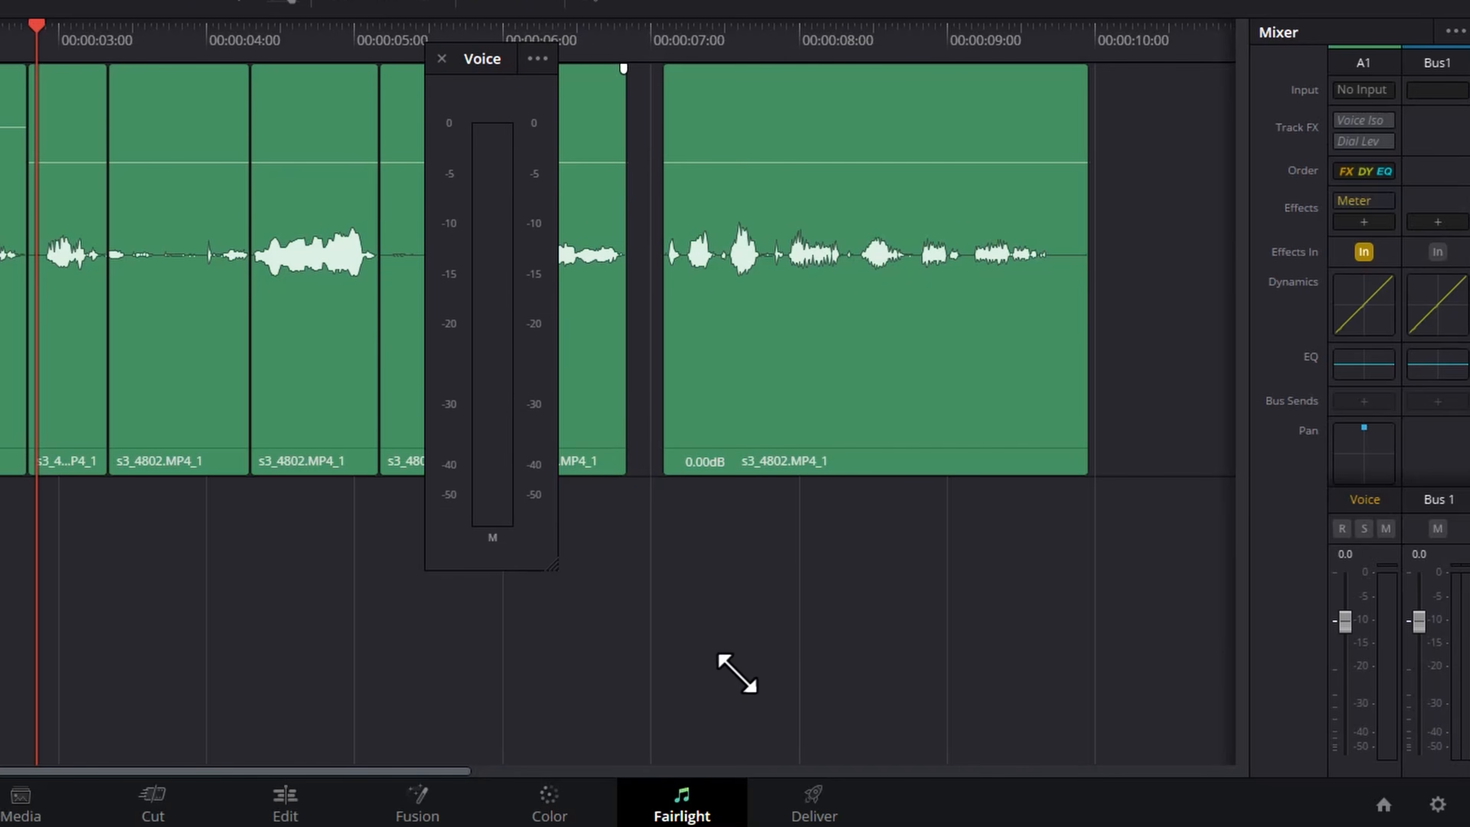
left_click_drag(486, 68, 711, 20)
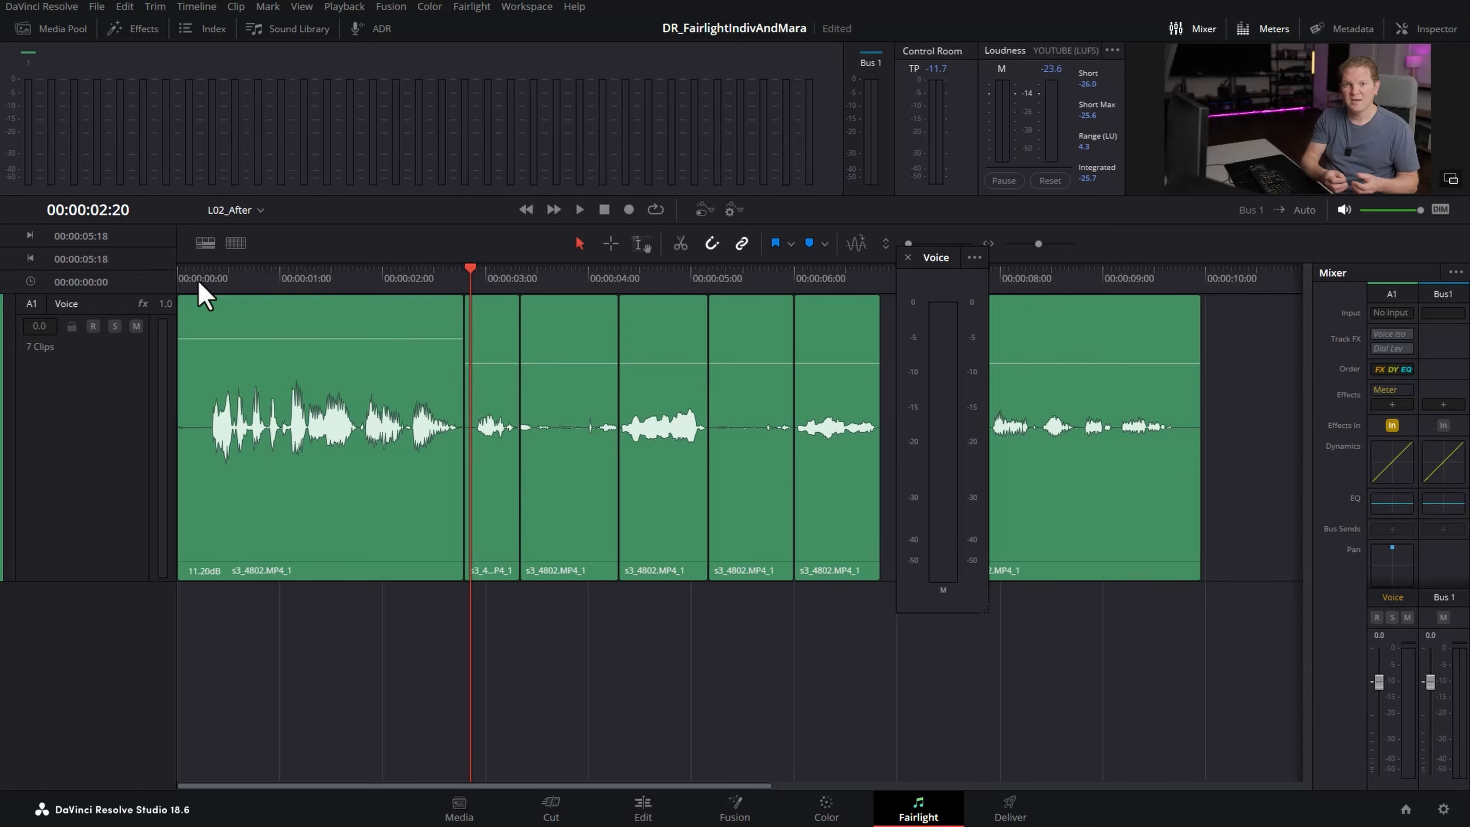
- Play the first voice clip from the timeline start to check its peaks on the Voice meter
key("Home")
key("space")
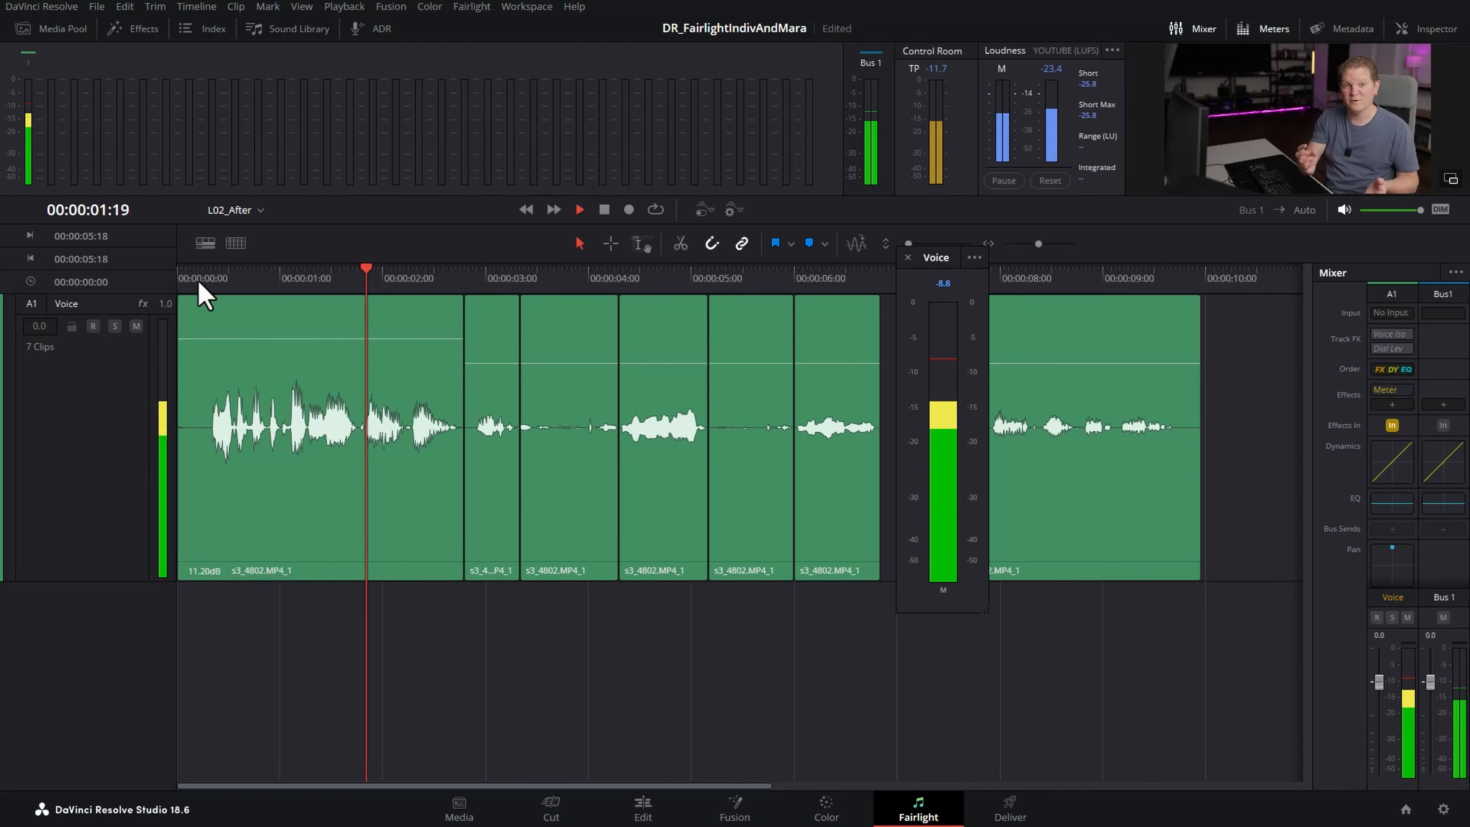
key("space")
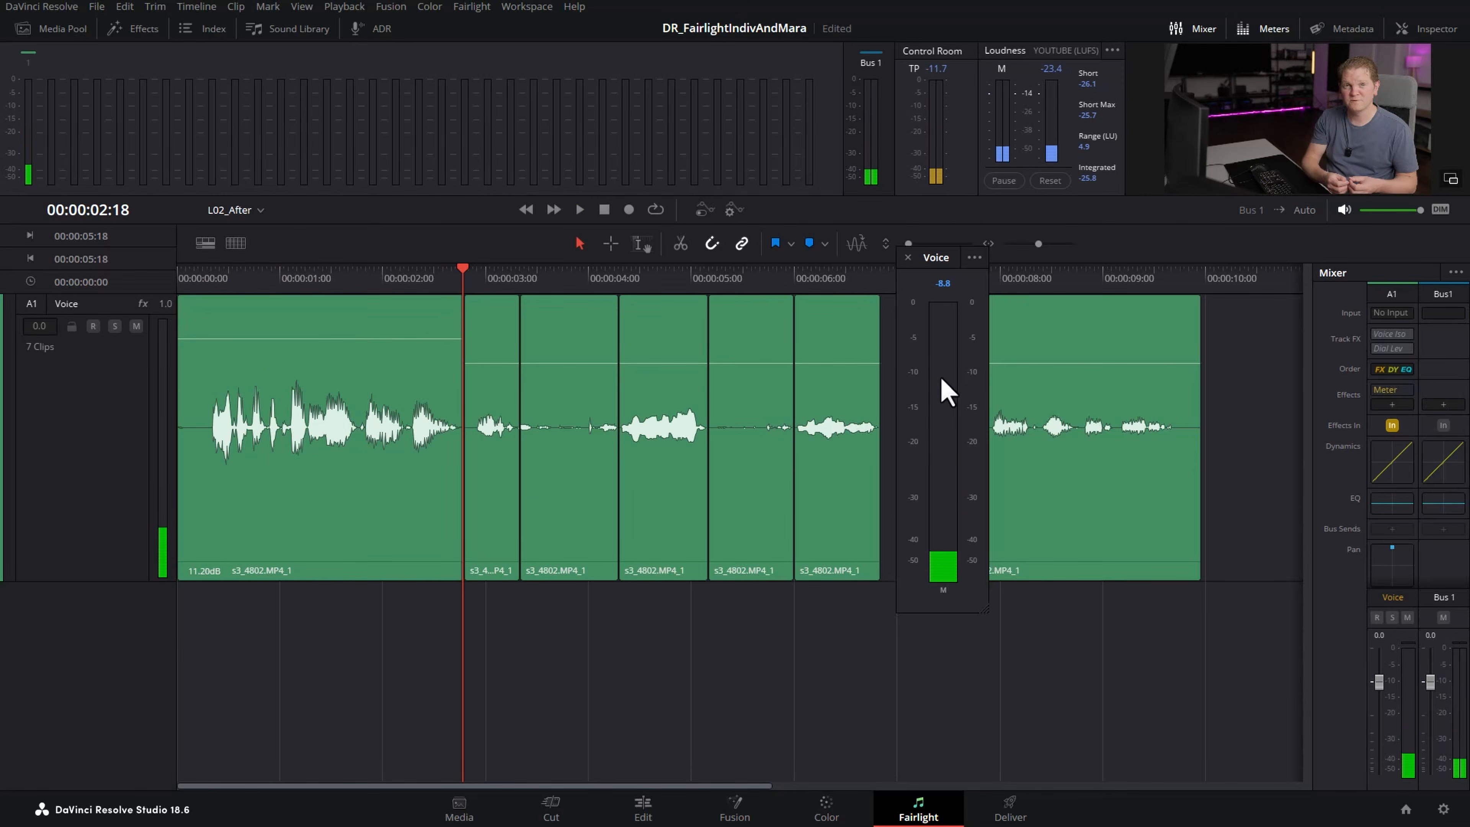
- Lower the first voice clip's gain to 8.4 dB and replay it from the timeline start
mouse_move(323, 359)
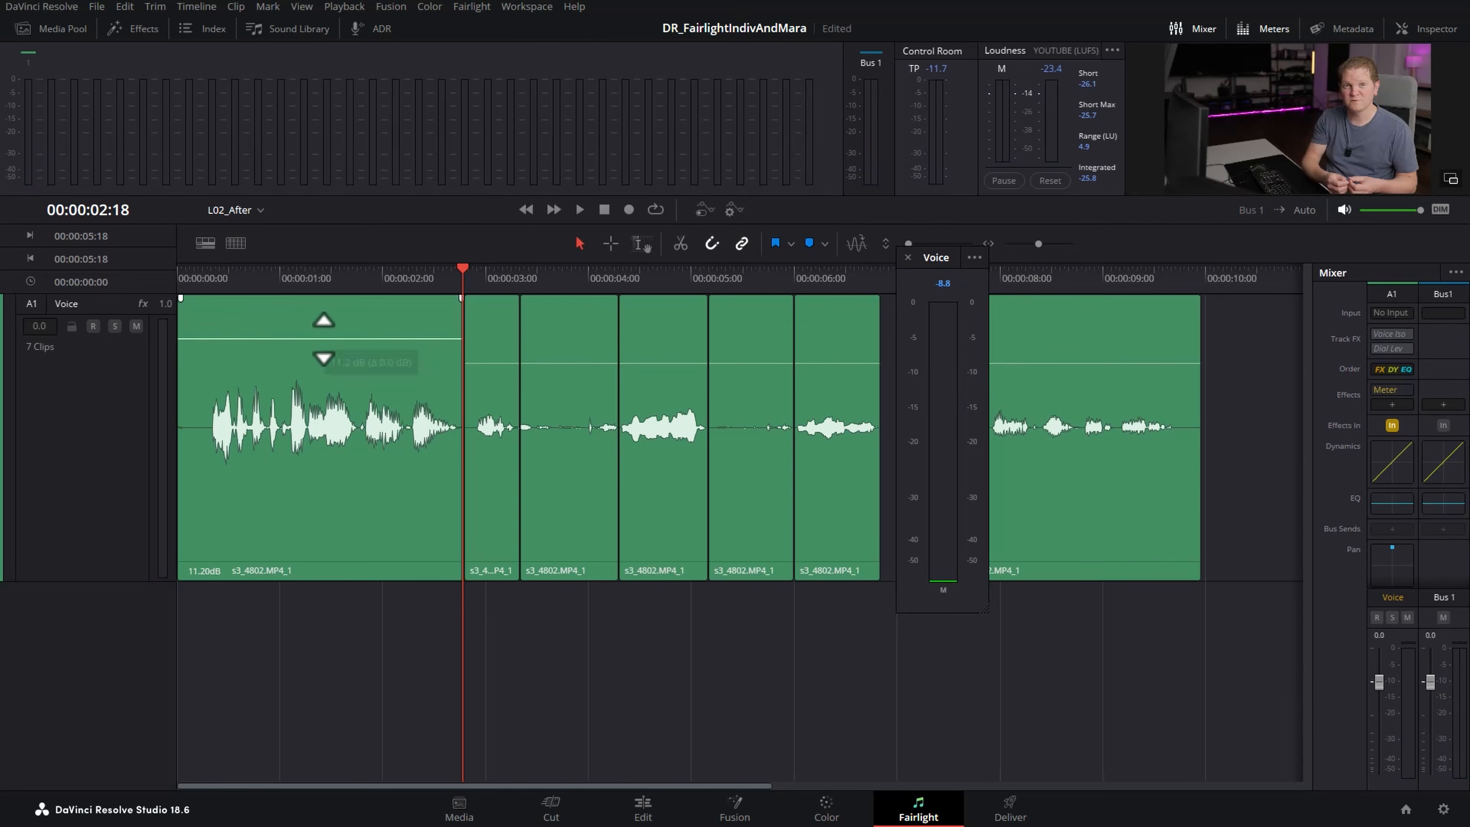
left_click(323, 359)
left_click(323, 359)
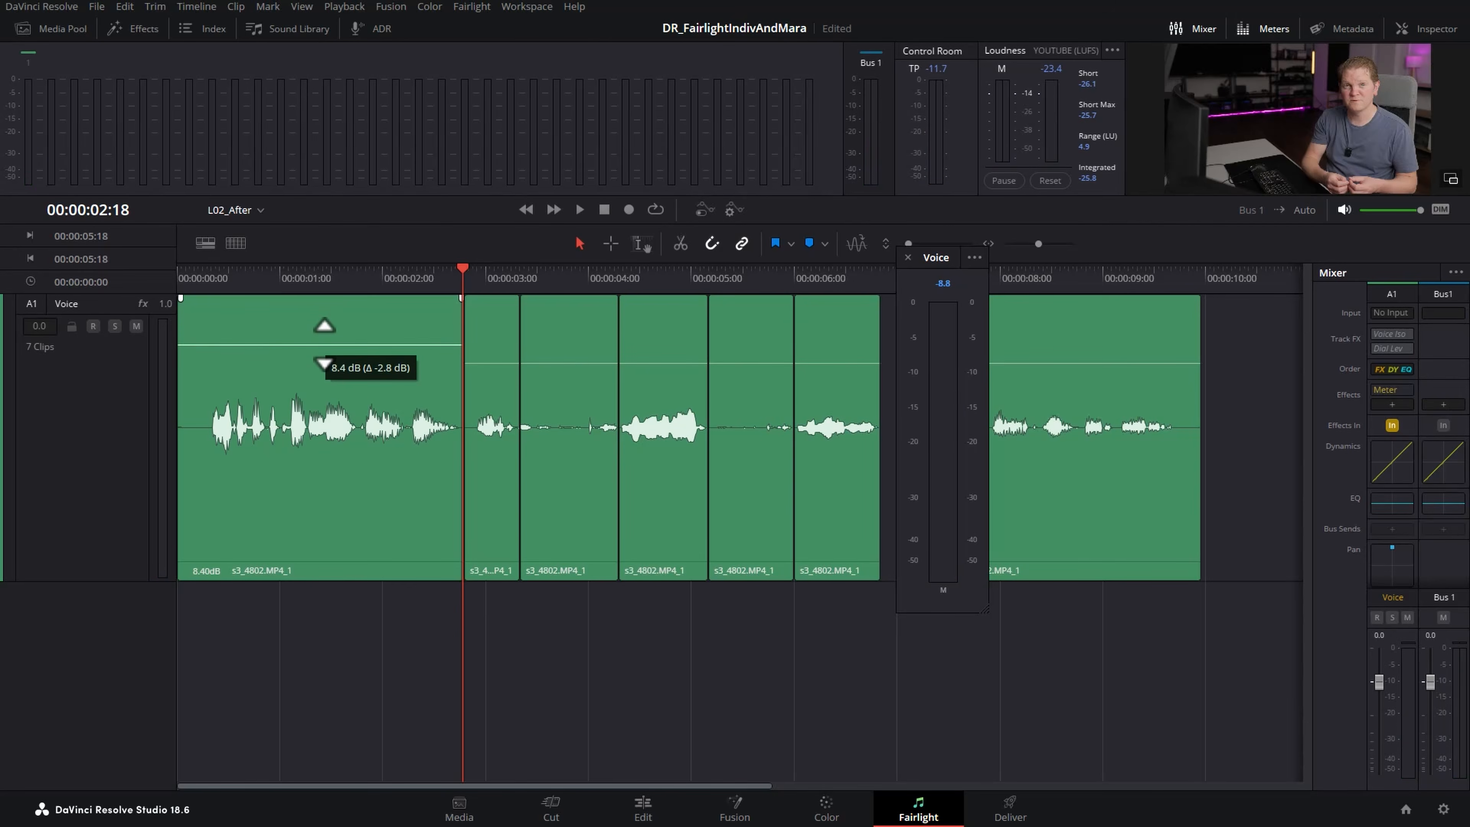
key("Home")
key("space")
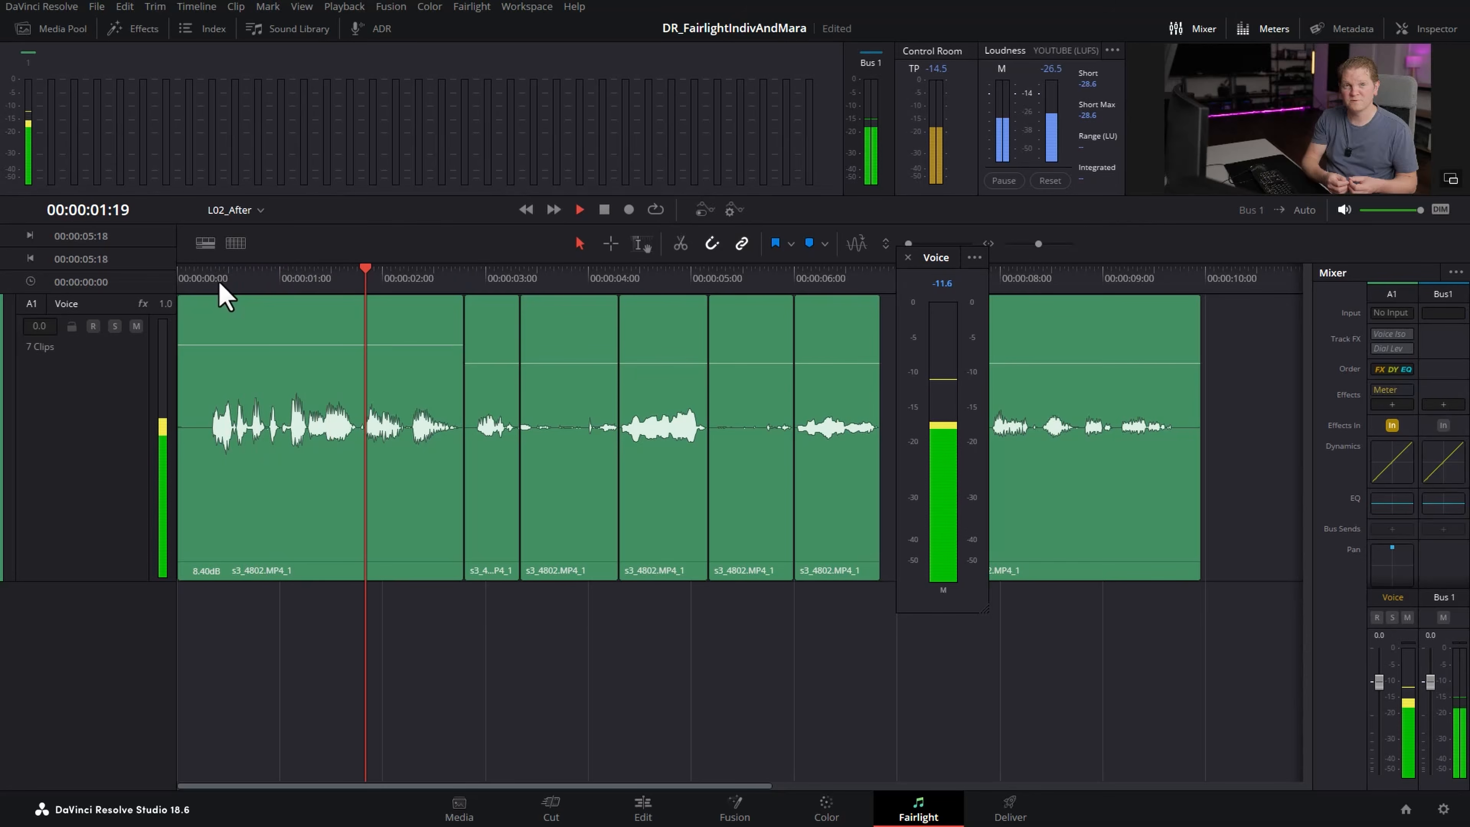
- Play the second voice clip, raise its gain to match the first clip's gain line and replay it from its start
key("space")
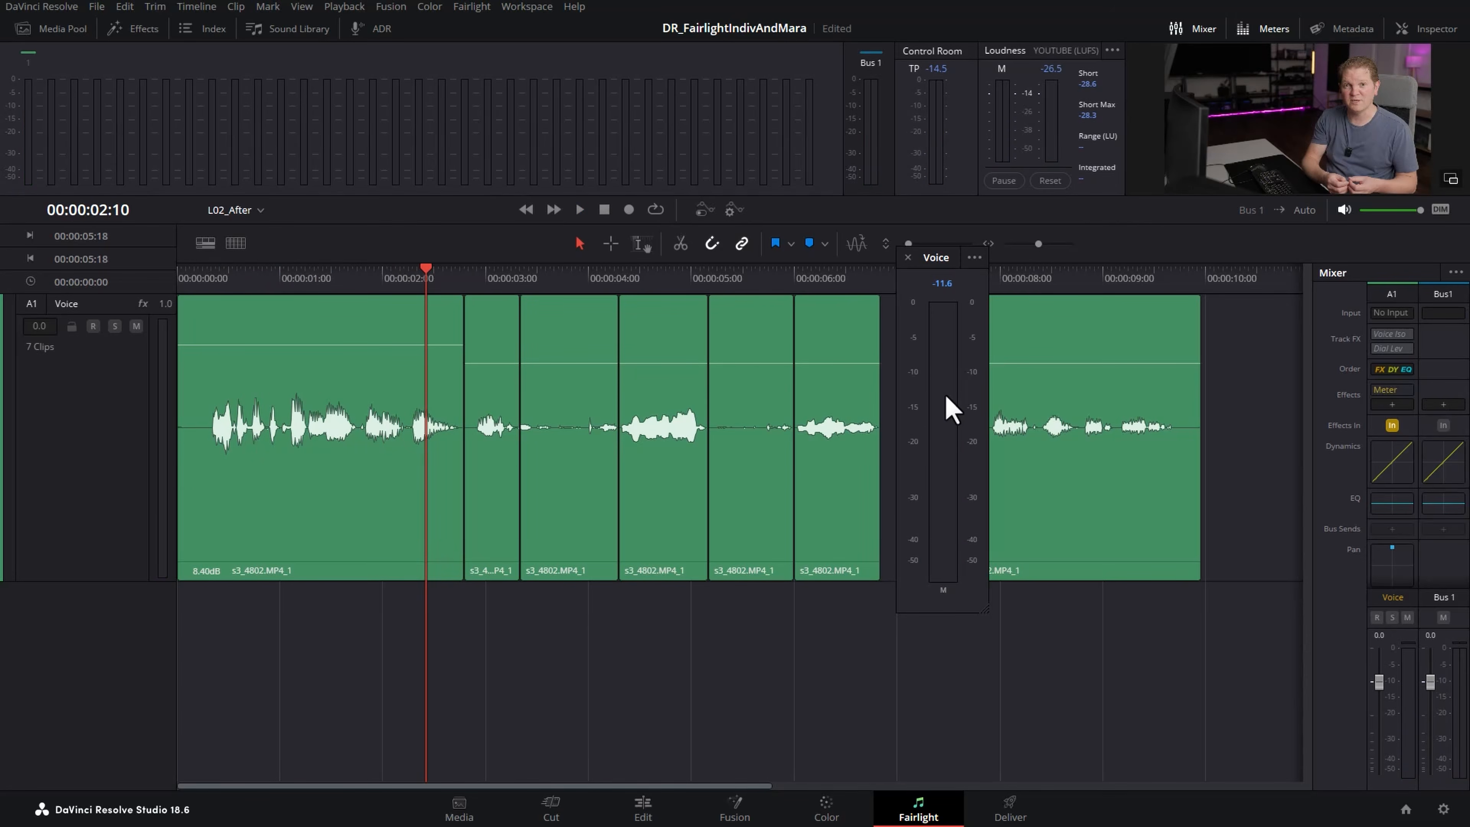
left_click(468, 281)
key("space")
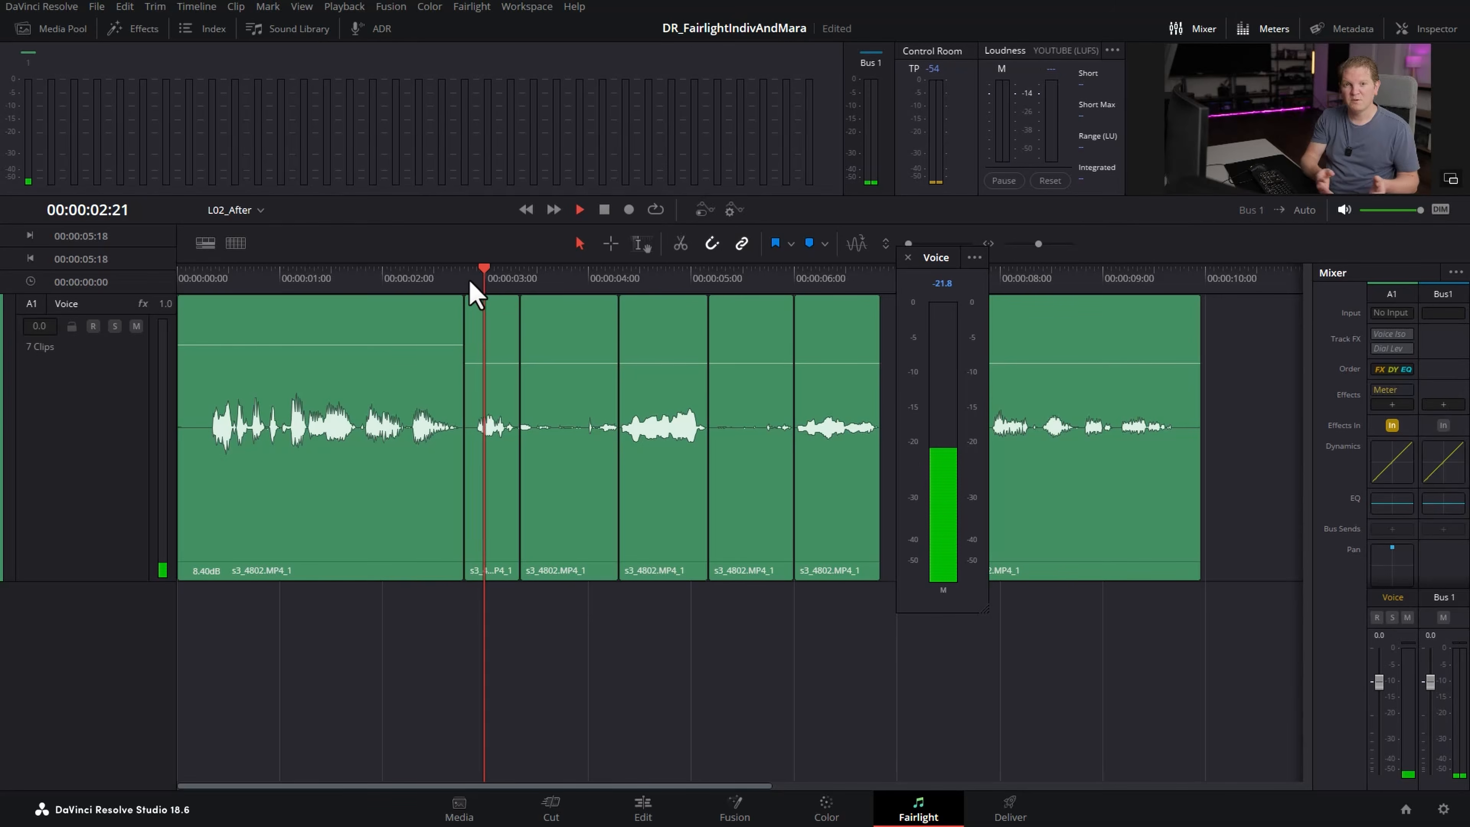
mouse_move(487, 364)
left_click_drag(488, 362, 488, 345)
left_click(470, 279)
key("space")
key("space")
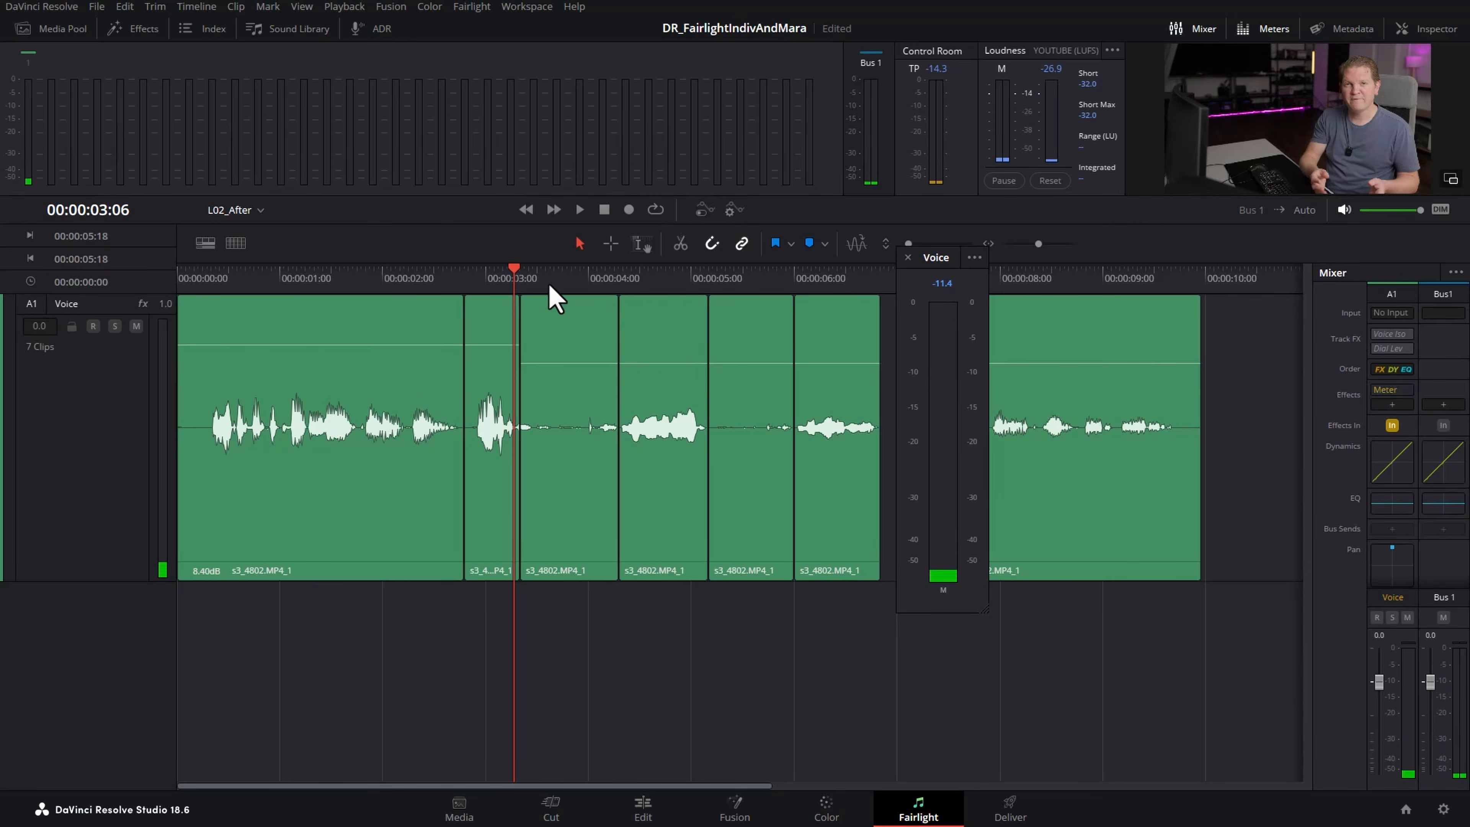
- Play the third voice clip from its start, raise its gain to 10.1 dB and replay it
key("Right")
key("Right")
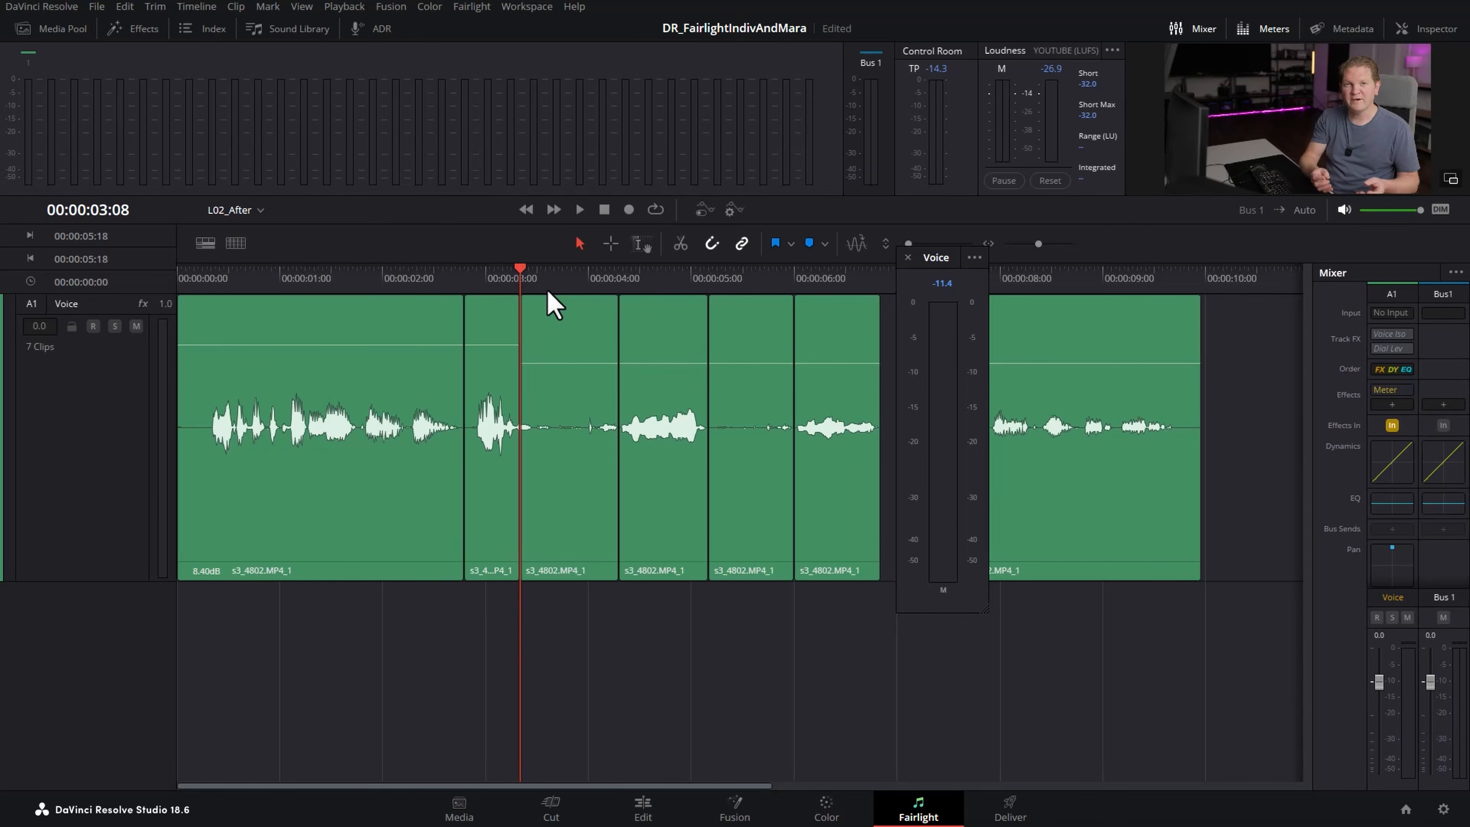
key("space")
key("space")
key("space")
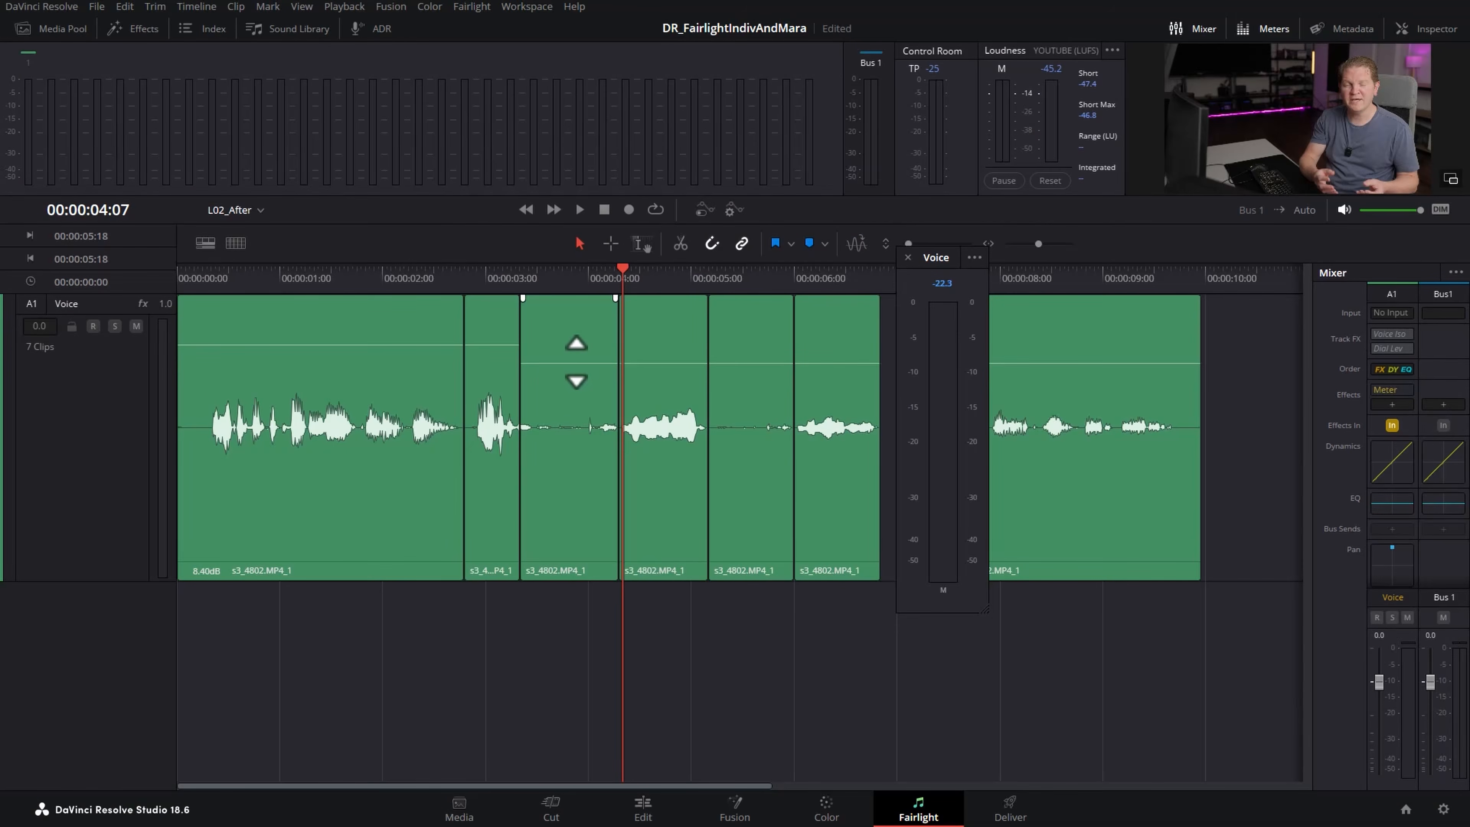
left_click_drag(574, 364, 573, 357)
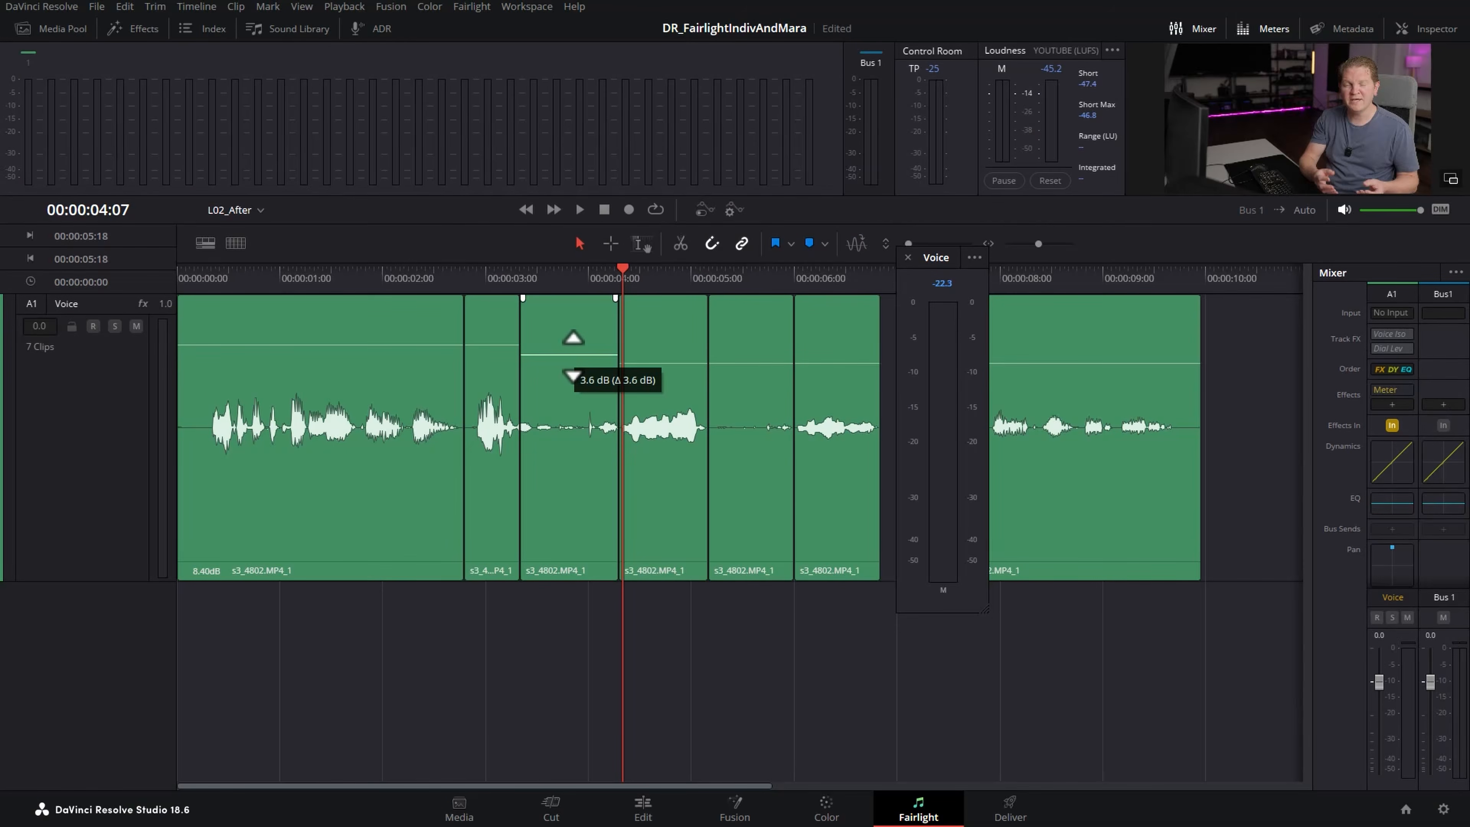
left_click(527, 272)
key("space")
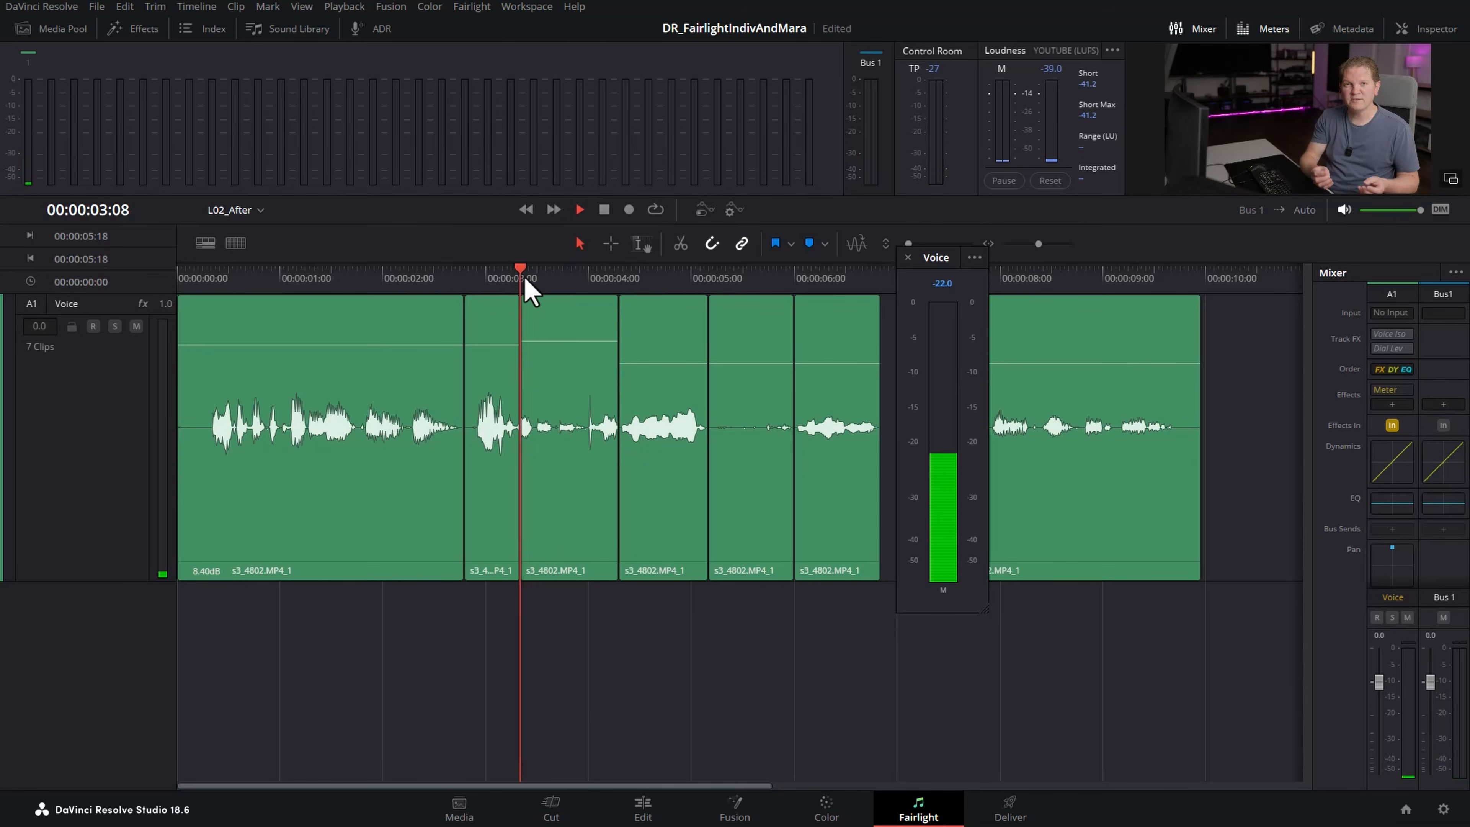
key("space")
- Check the spike near 00:00:04:00 in the third clip and replay the clip from its start on the Voice meter
mouse_move(585, 284)
left_mouse_down()
mouse_move(535, 283)
mouse_move(595, 281)
left_mouse_up()
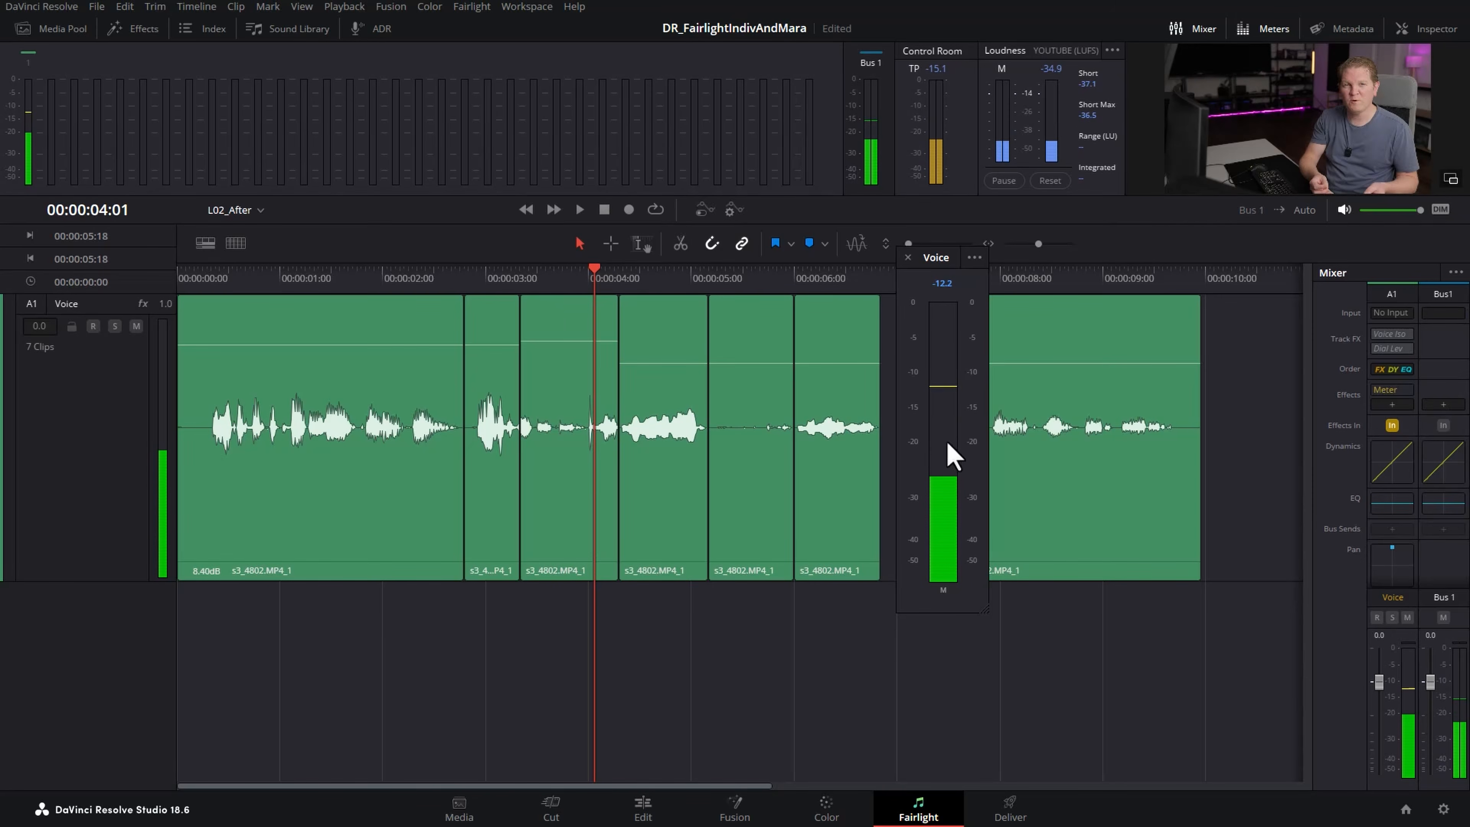
left_click(526, 284)
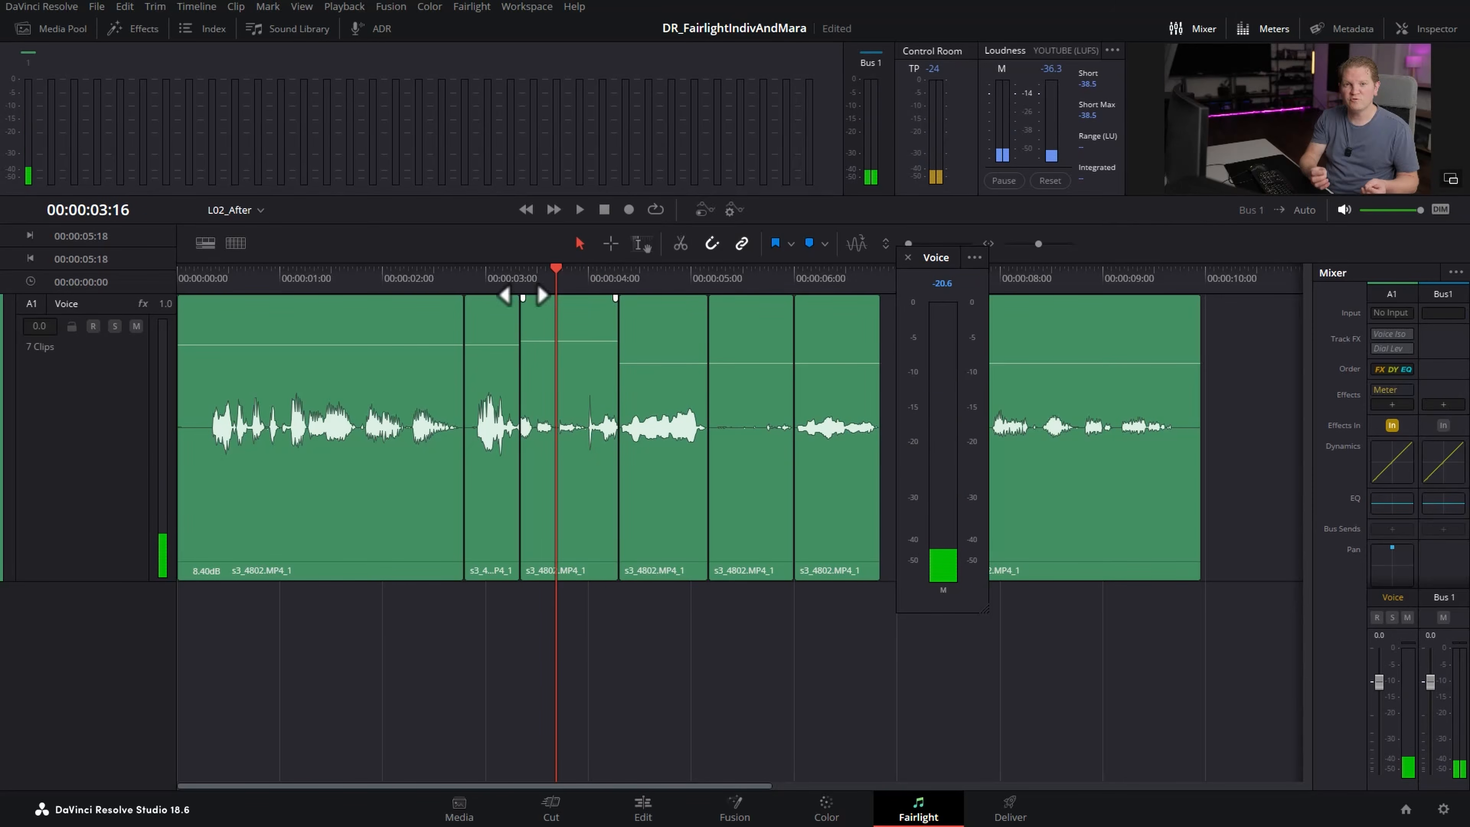
left_click(532, 286)
- Play the fourth voice clip and raise its gain in two passes to 8.6 dB, replaying it after each change
left_click(629, 289)
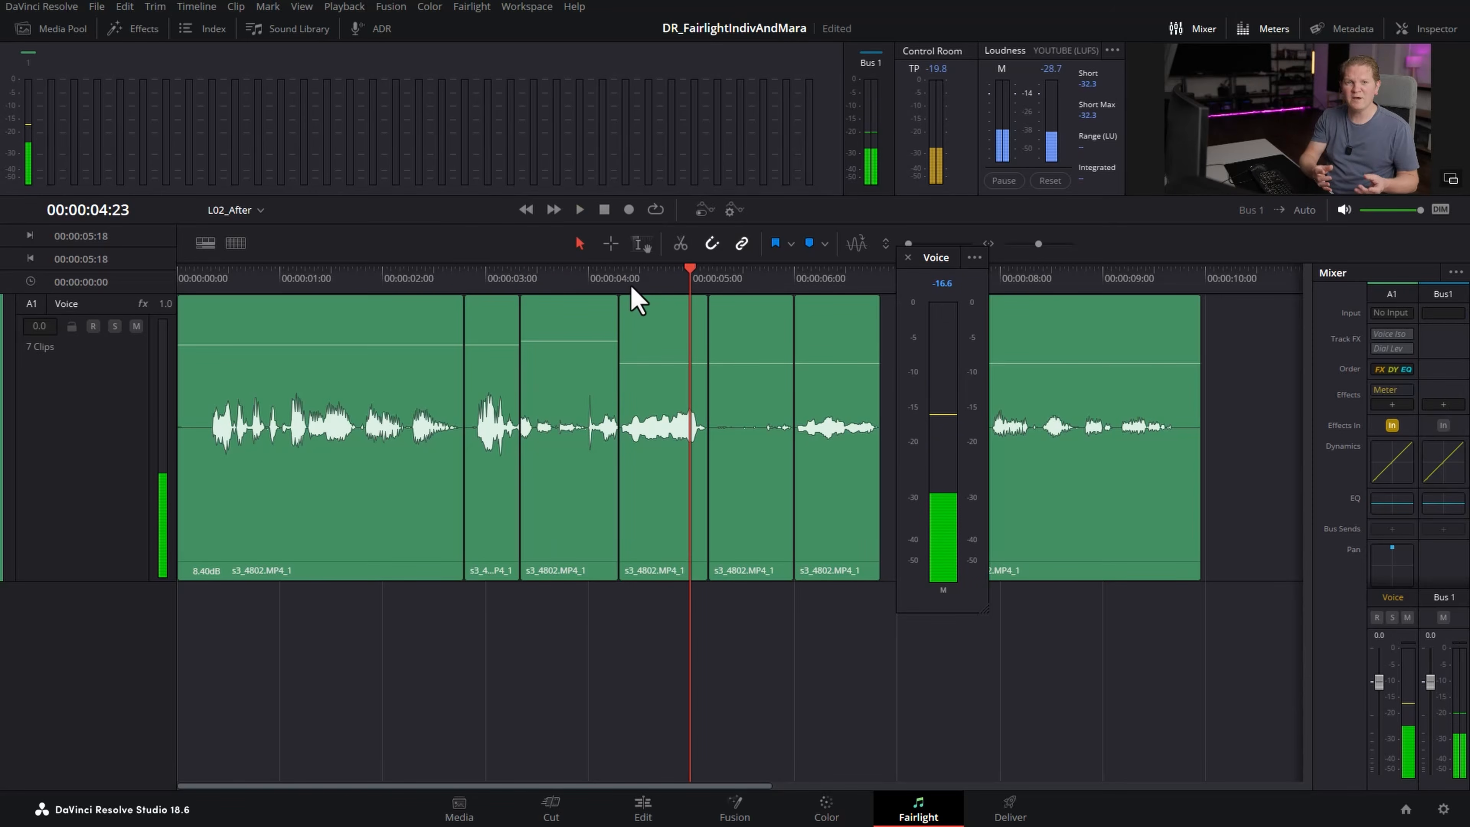
left_click_drag(662, 367, 664, 356)
left_click(626, 286)
key("space")
key("space")
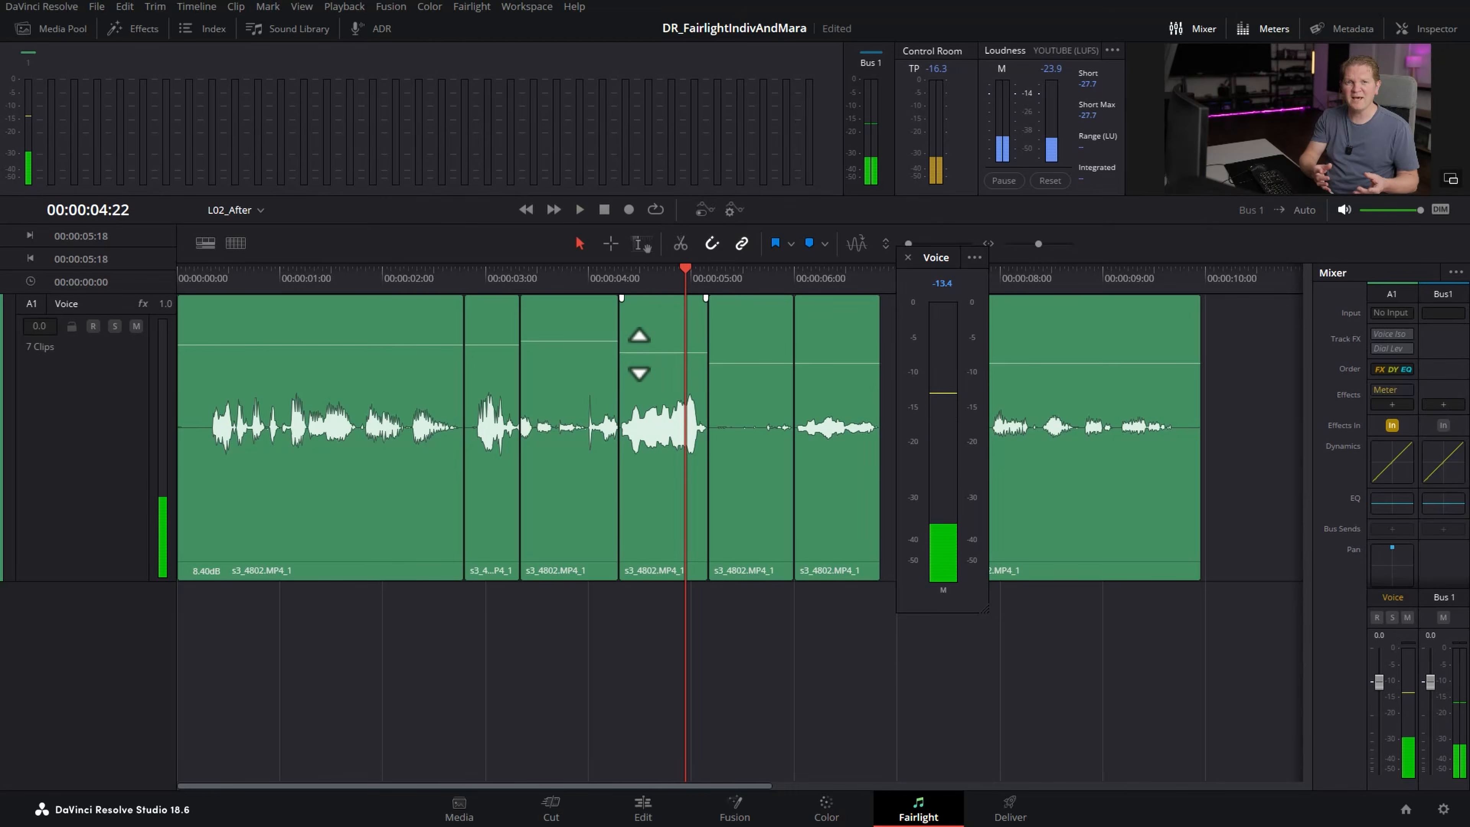
left_click_drag(633, 352, 633, 343)
left_click(627, 287)
key("space")
key("space")
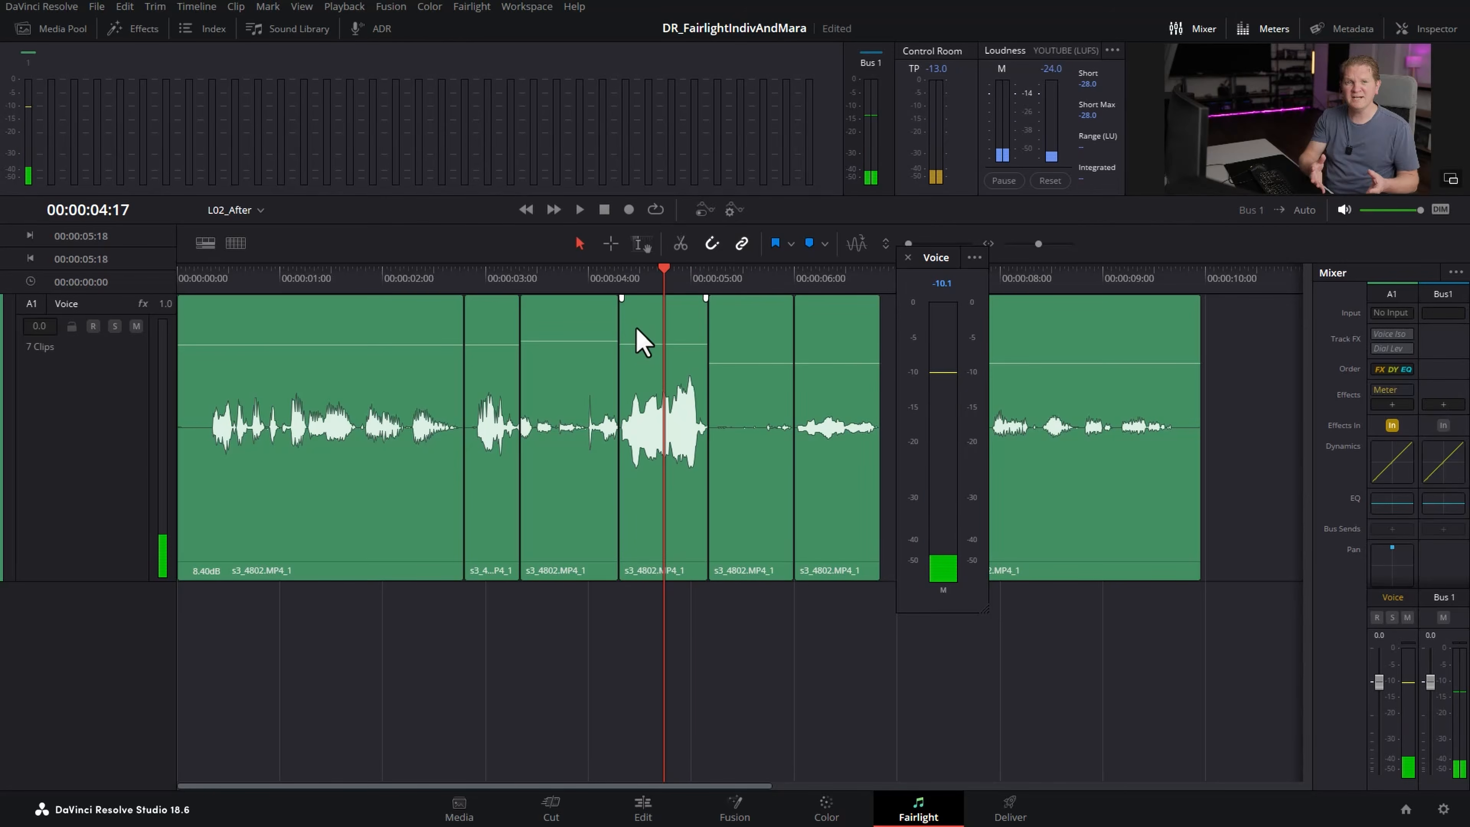
- Raise the fifth voice clip's gain to 10.1 dB and play it from near its start
left_click(726, 283)
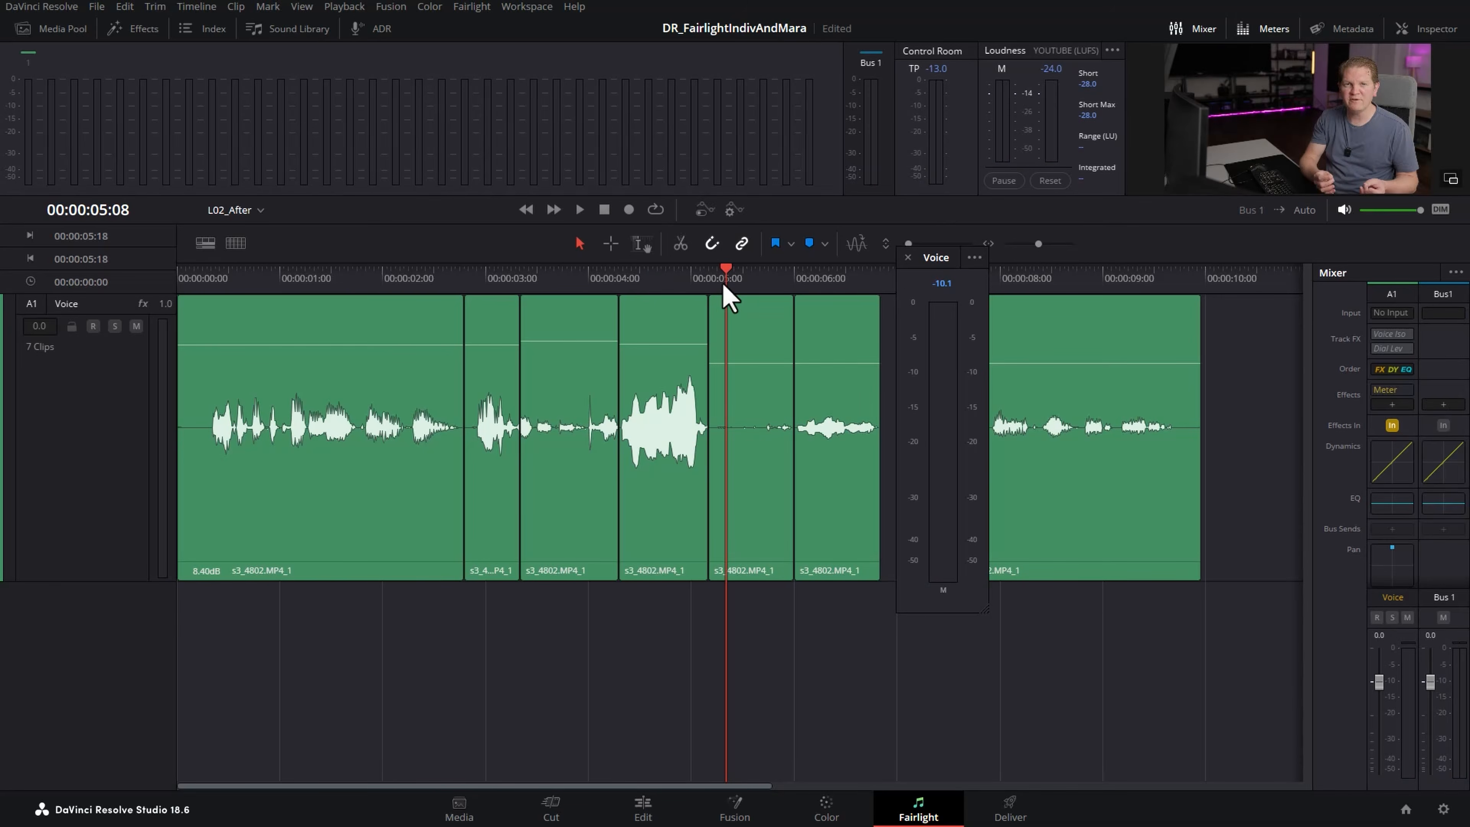
scroll(728, 298, "up", 2)
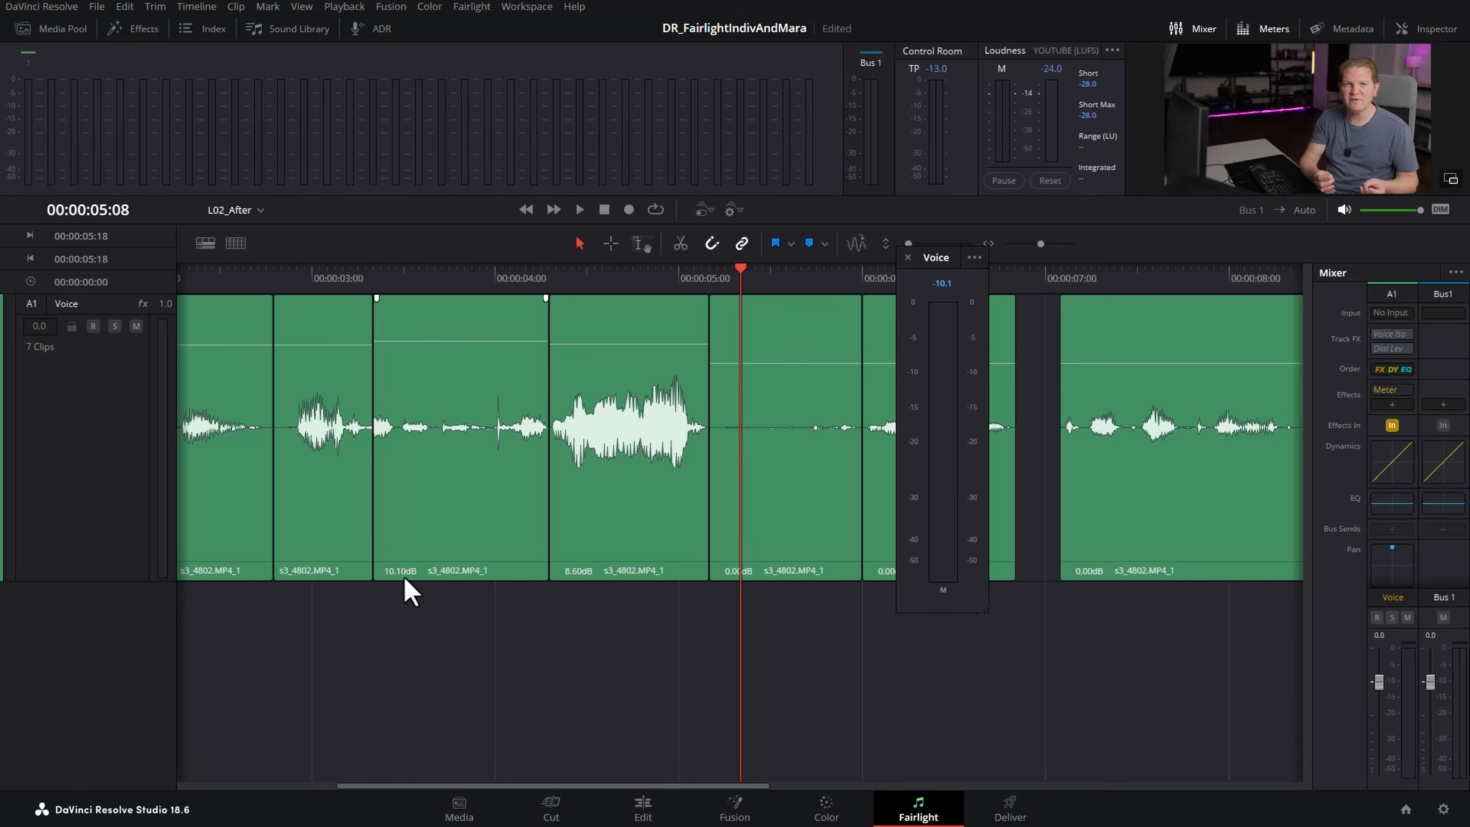
left_click_drag(786, 363, 789, 344)
left_click(723, 287)
key("space")
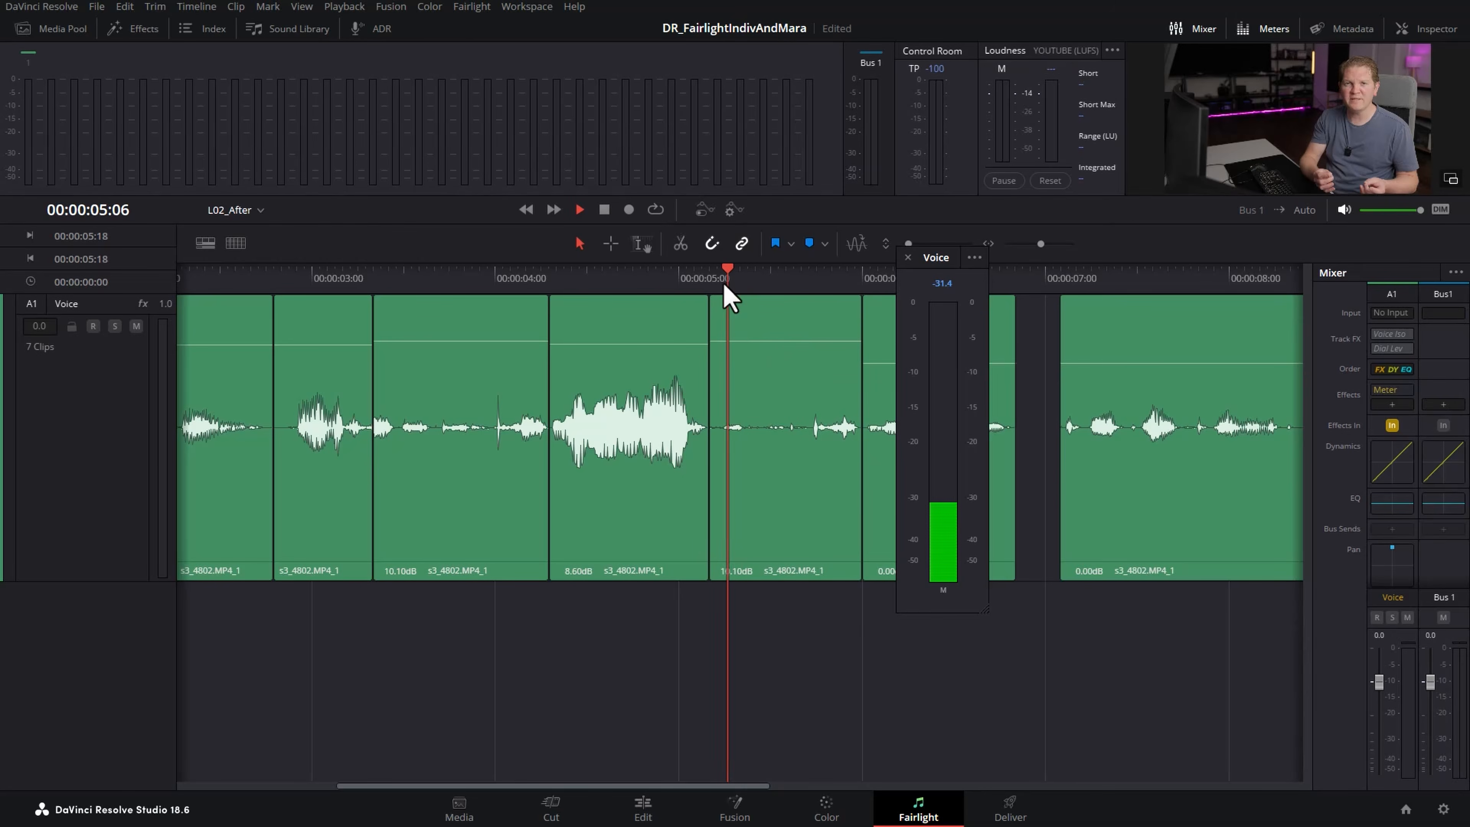
key("space")
- Raise the fifth voice clip's gain further to 18.4 dB, replaying it from near its start after each change
left_click_drag(745, 342, 741, 328)
left_click(723, 289)
key("space")
key("space")
left_click_drag(731, 334, 731, 325)
left_click(720, 288)
key("space")
key("space")
left_click(719, 289)
key("space")
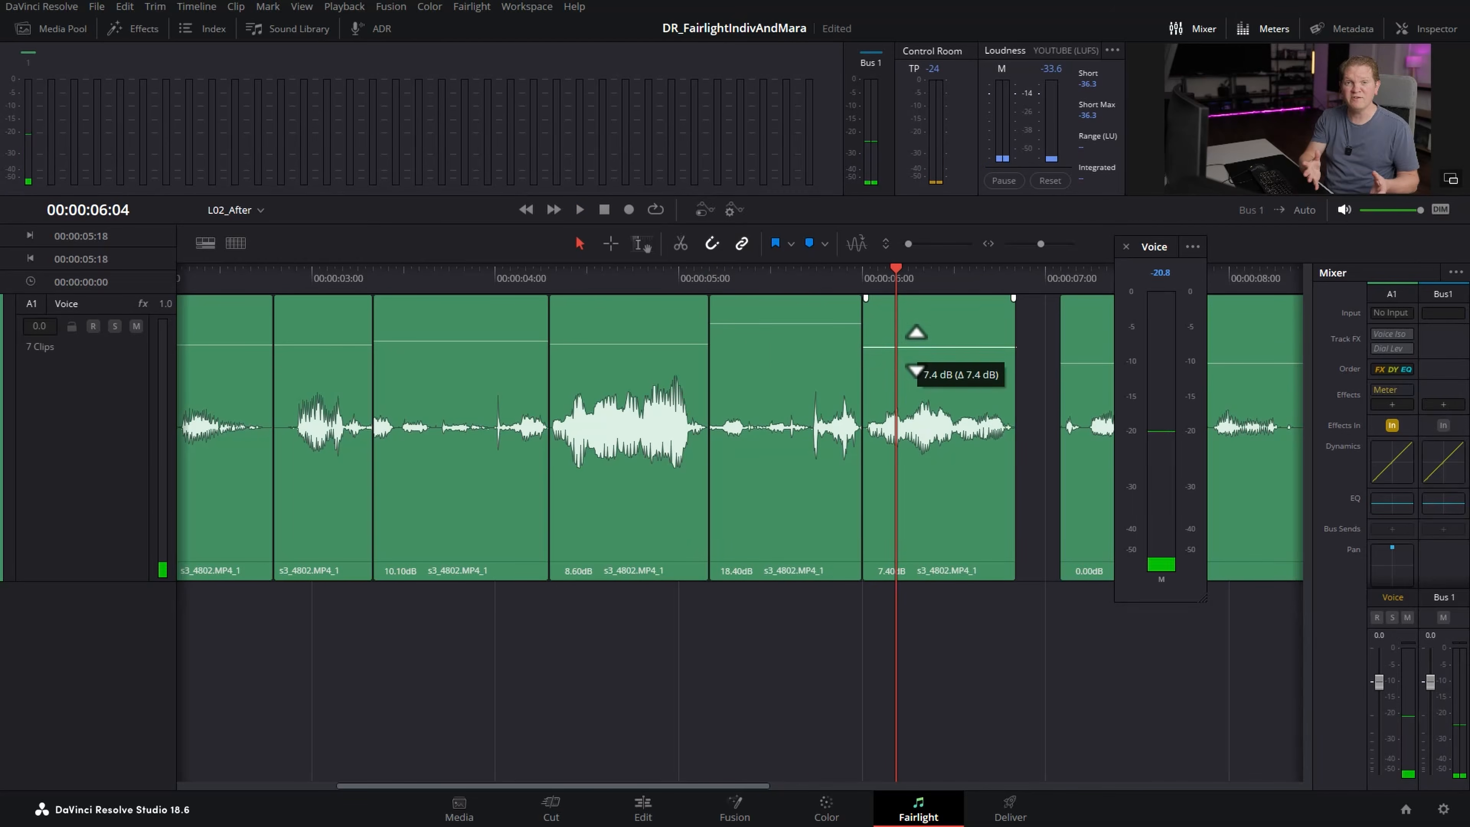
- Raise the sixth voice clip's gain in stages to 10.8 dB, replaying it from its start to check the peaks
left_click_drag(917, 352, 917, 345)
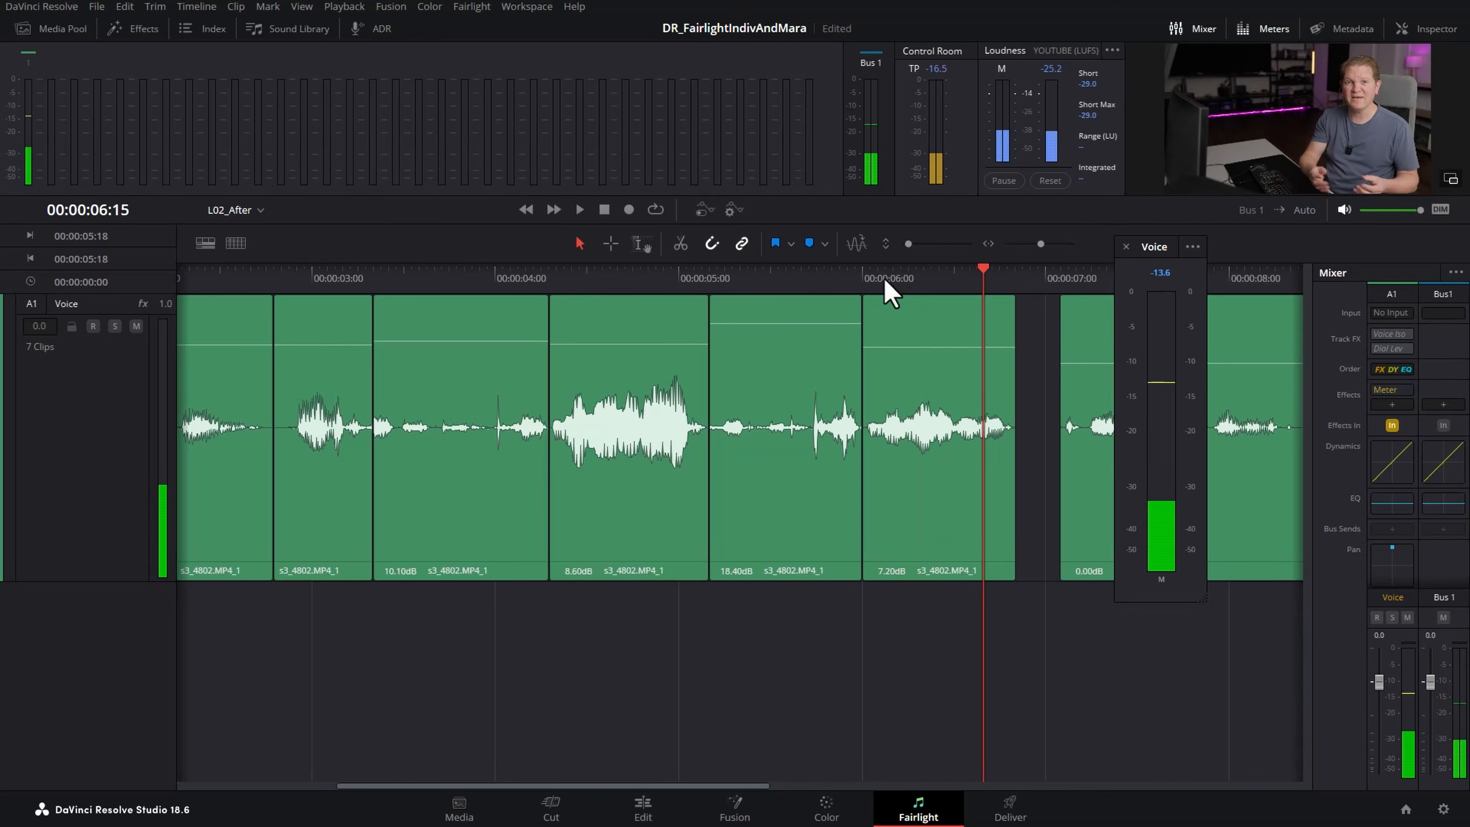
left_click(881, 281)
left_click_drag(895, 347, 899, 343)
left_click(869, 284)
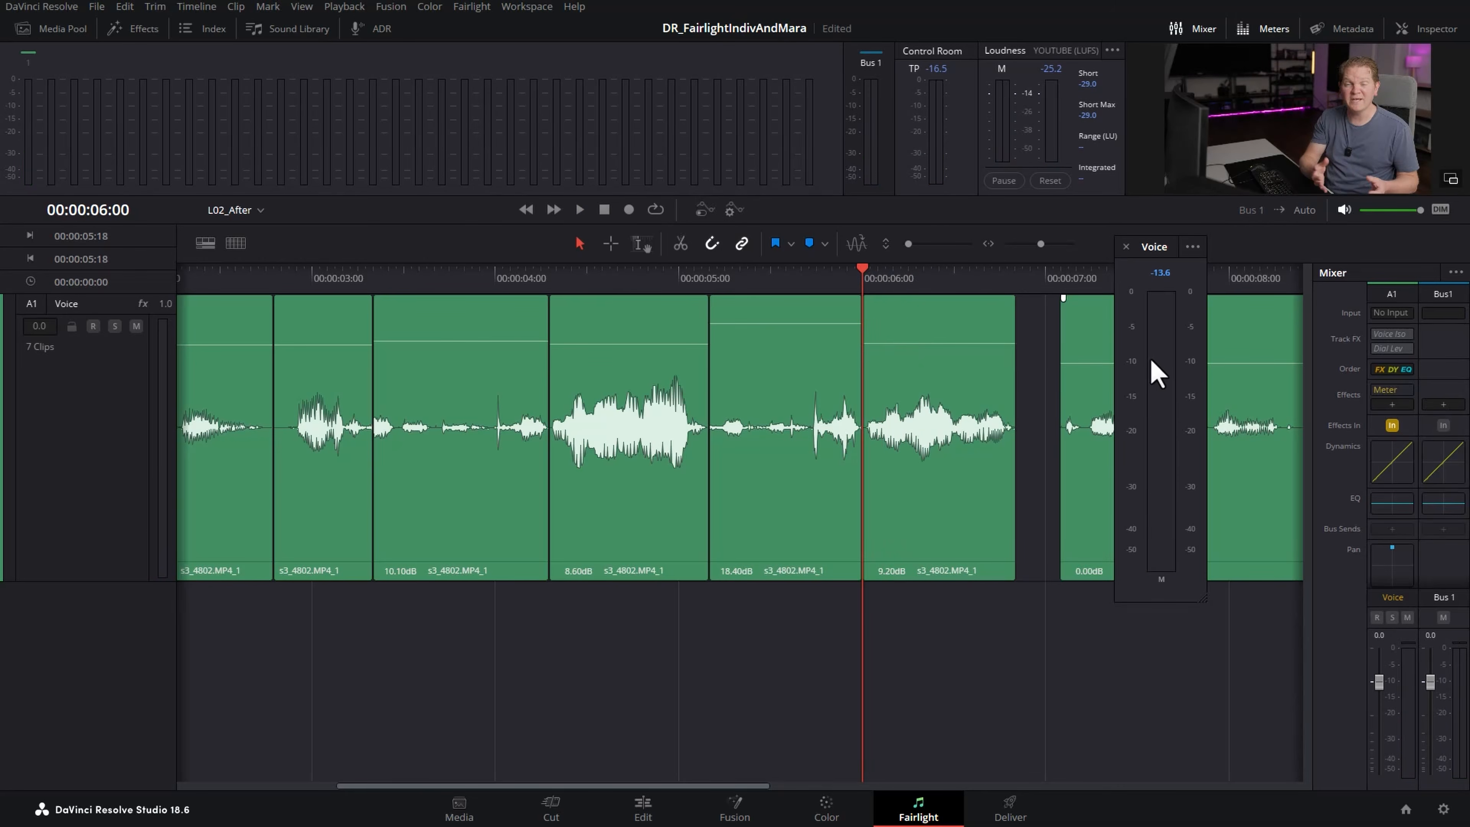
key("space")
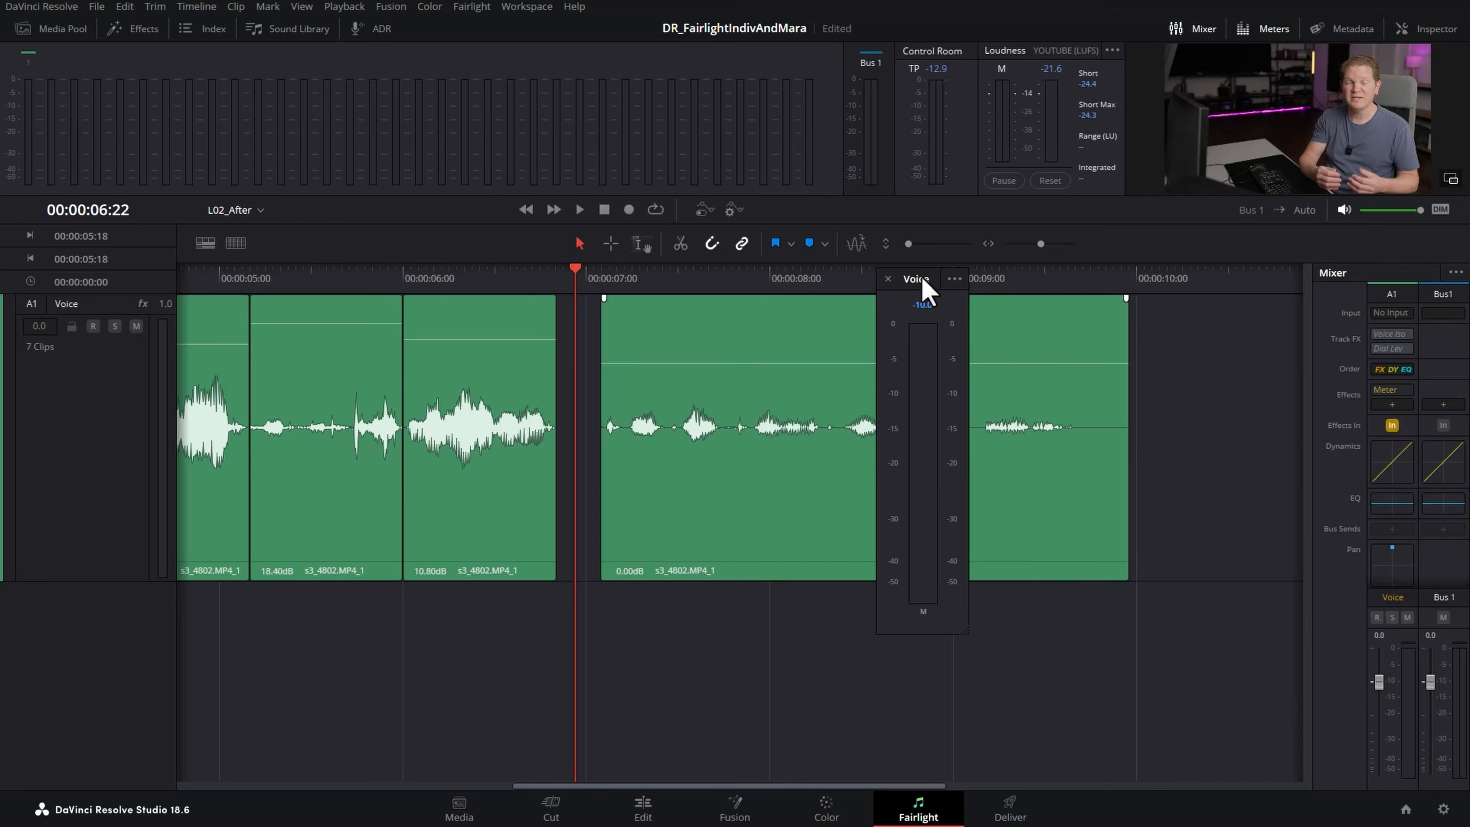
- Move the Voice meter clear of the last clip, then play that clip, raise its gain to 4.8 dB and replay it
left_click_drag(921, 279, 1244, 289)
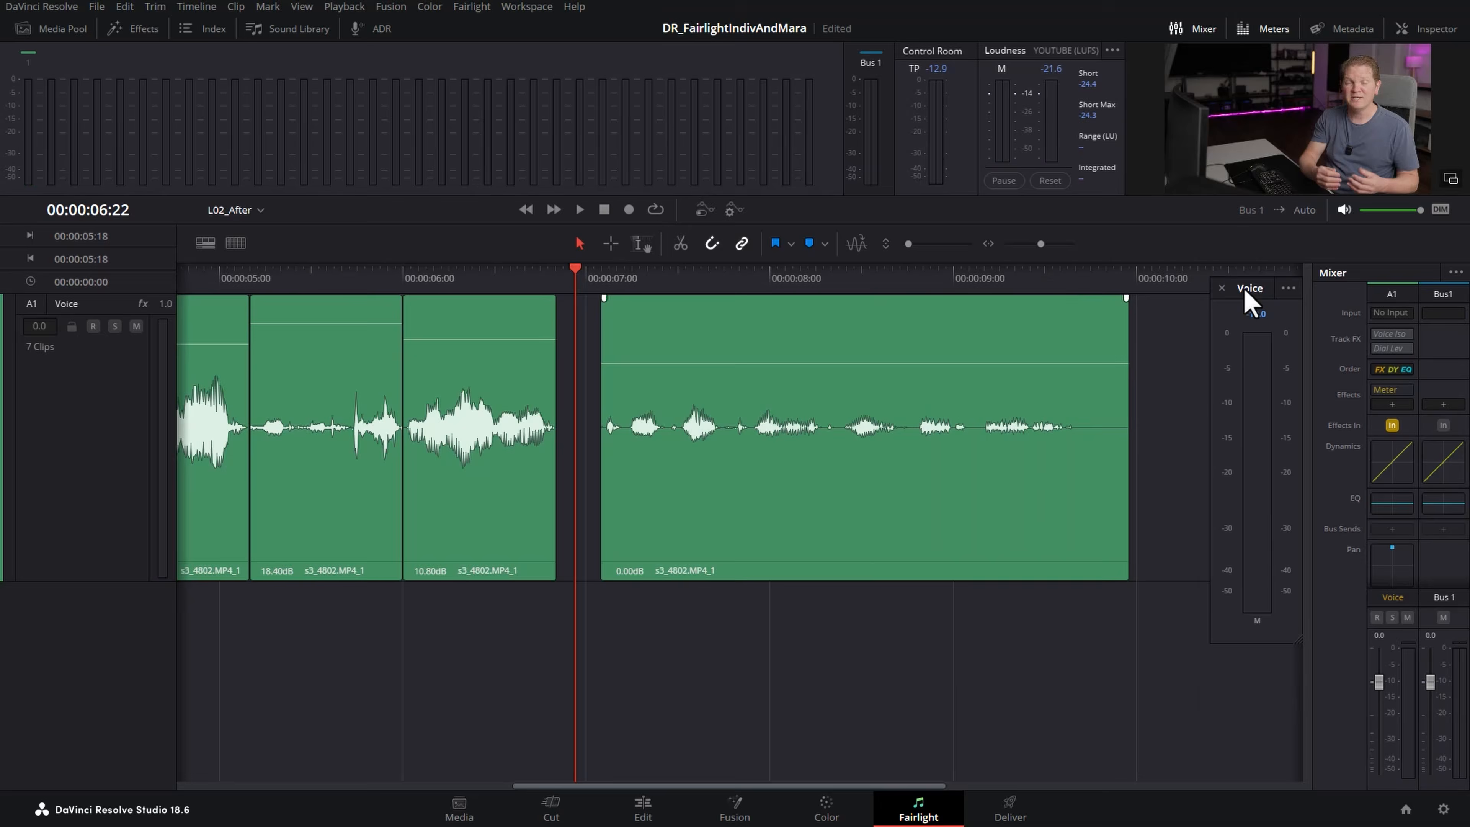
key("space")
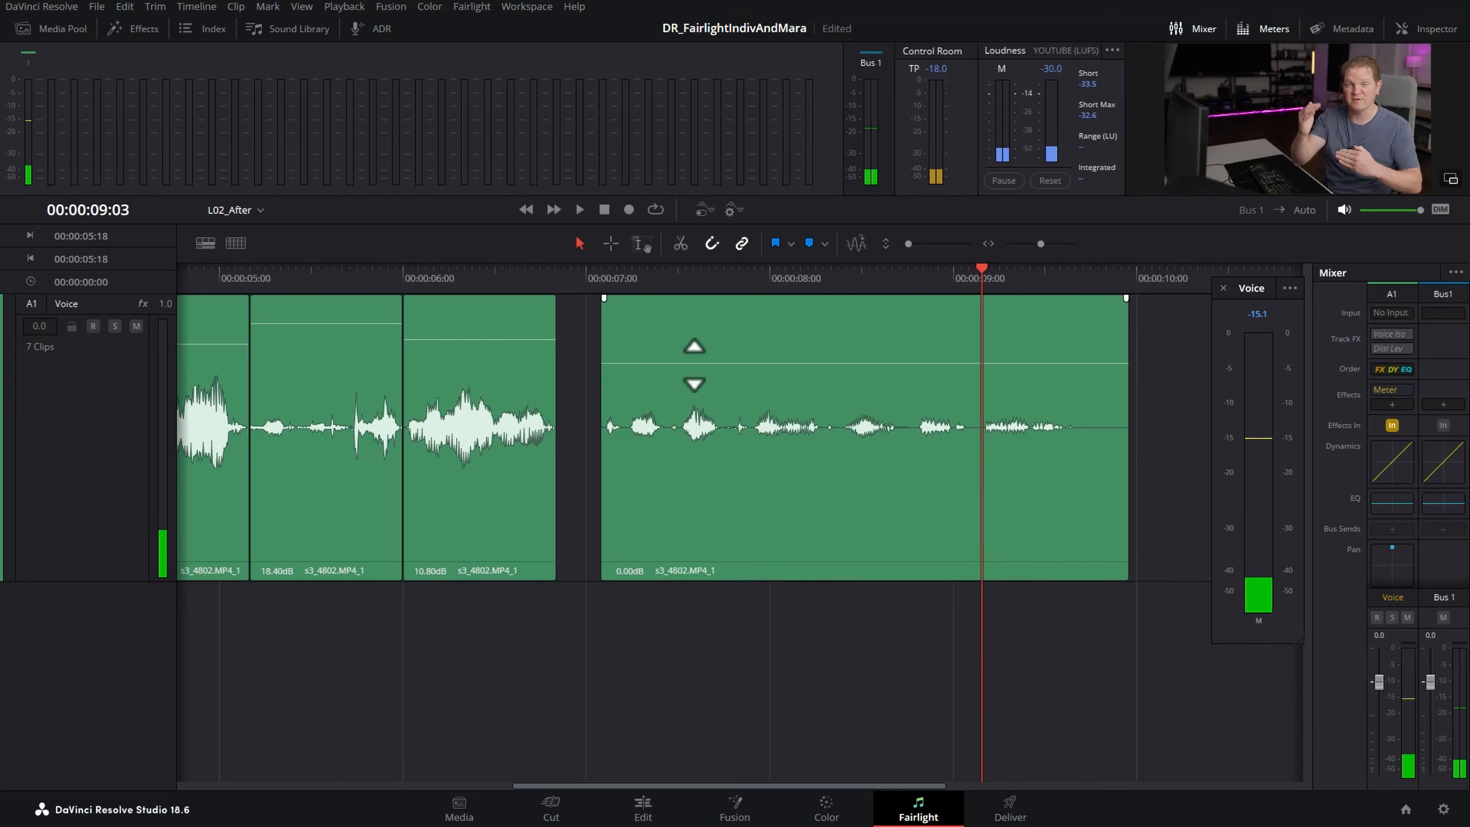
left_click_drag(694, 364, 691, 352)
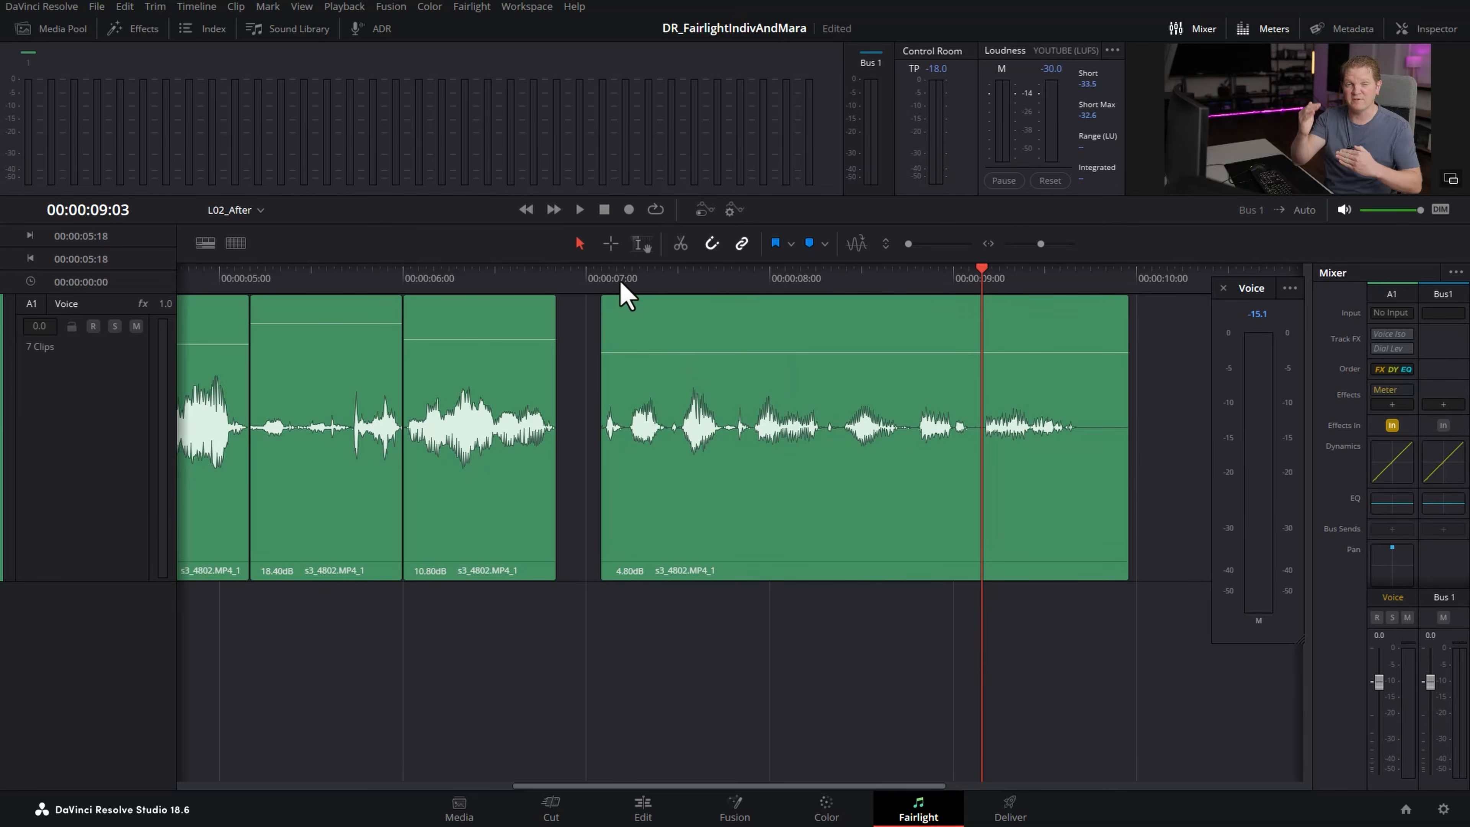
left_click(620, 282)
key("space")
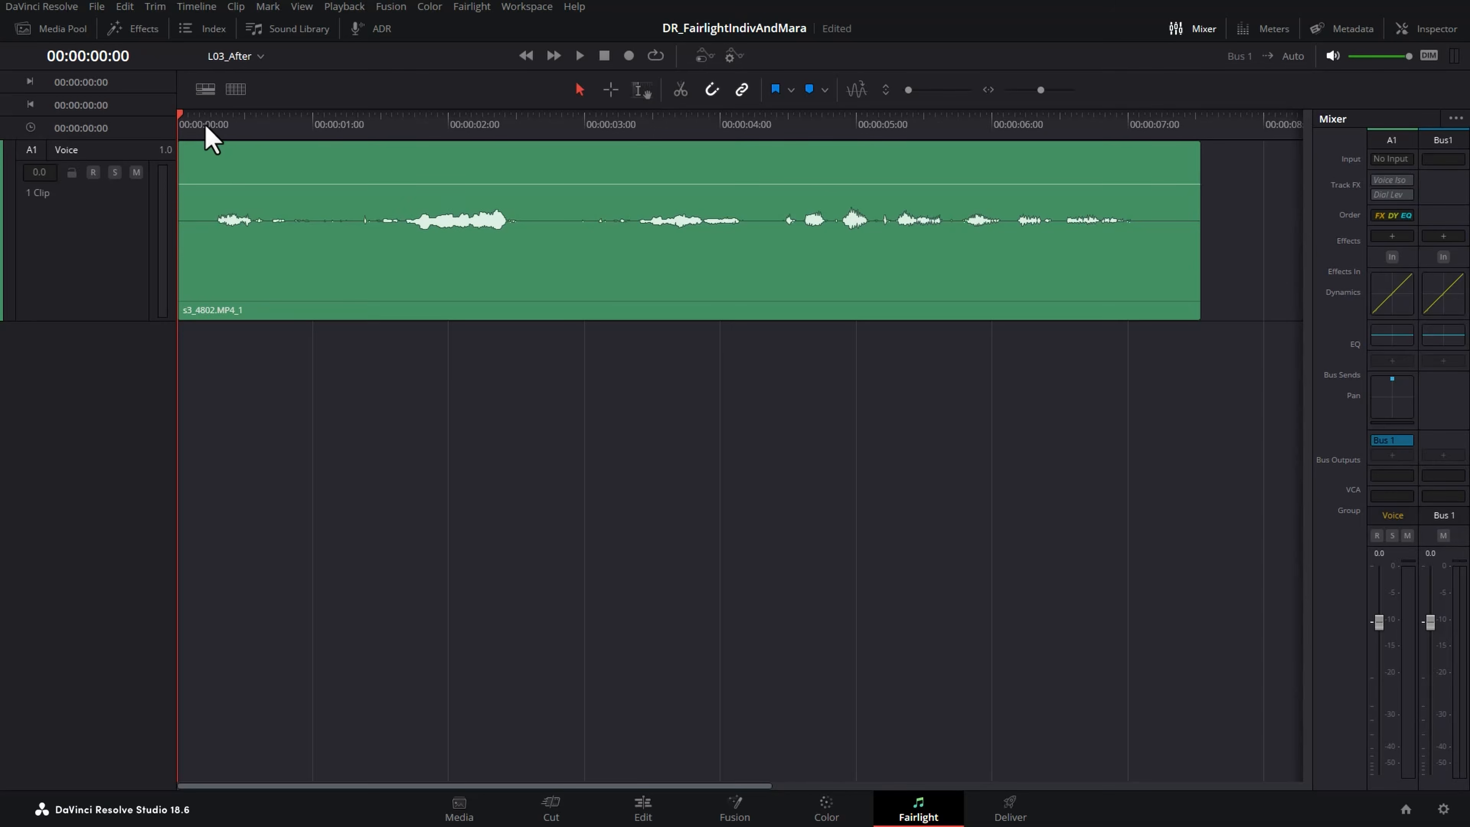
- Play the L03_After voice clip from the start and select a range around the loud phrase near 00:00:02:00 in Focus mode
key("space")
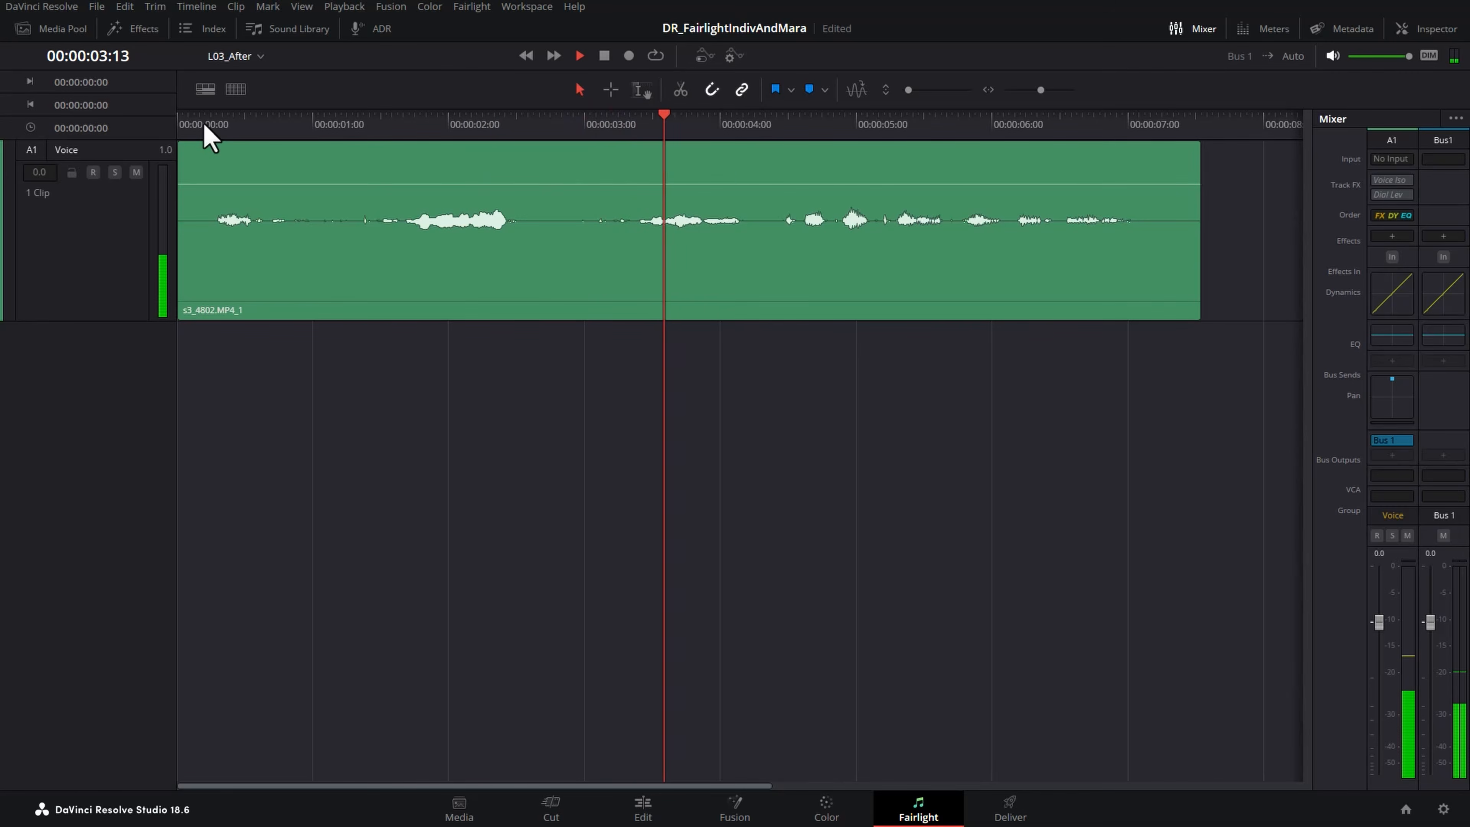
key("space")
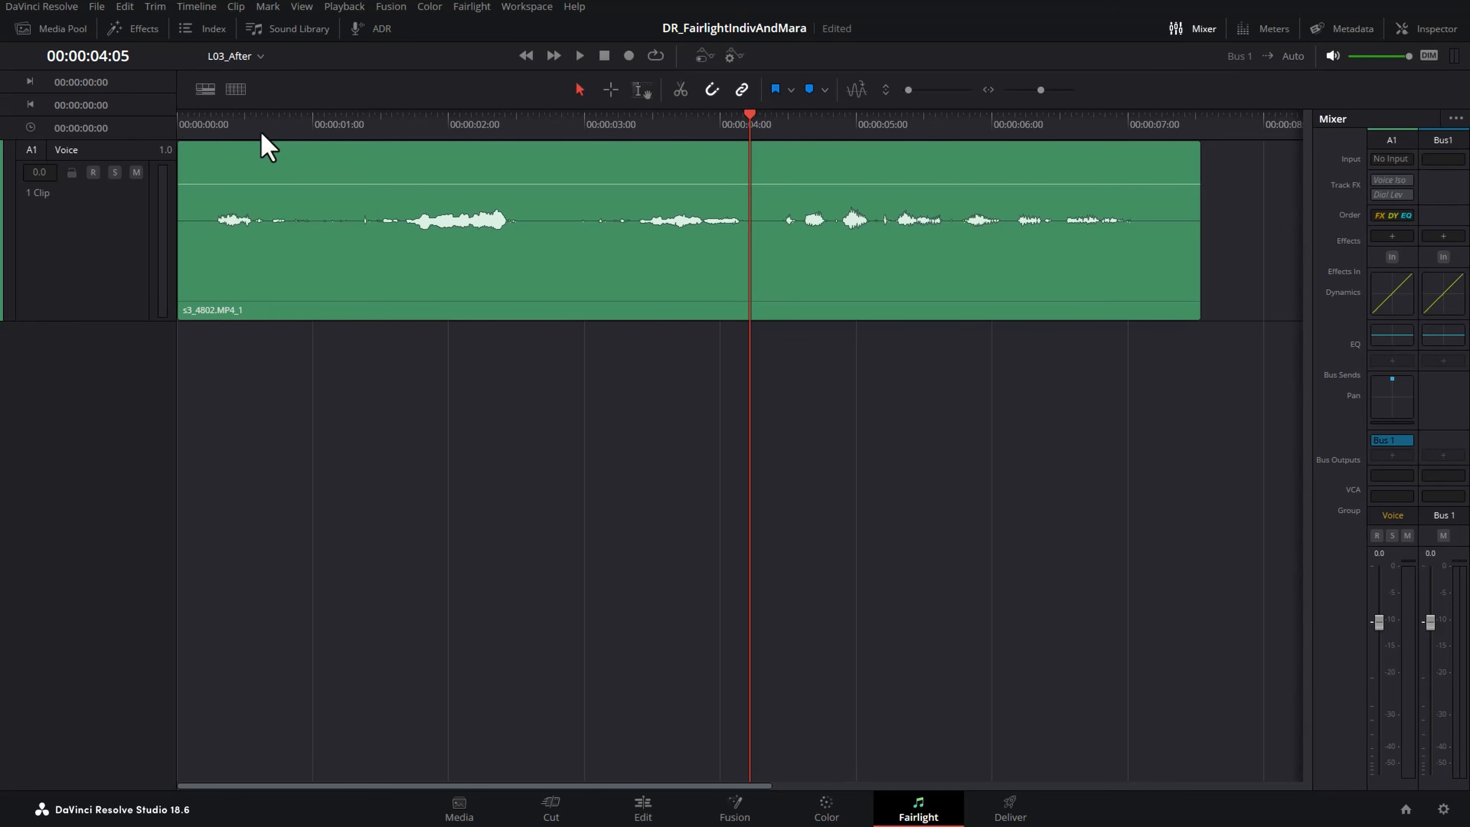
left_click(639, 89)
left_click_drag(279, 168, 523, 157)
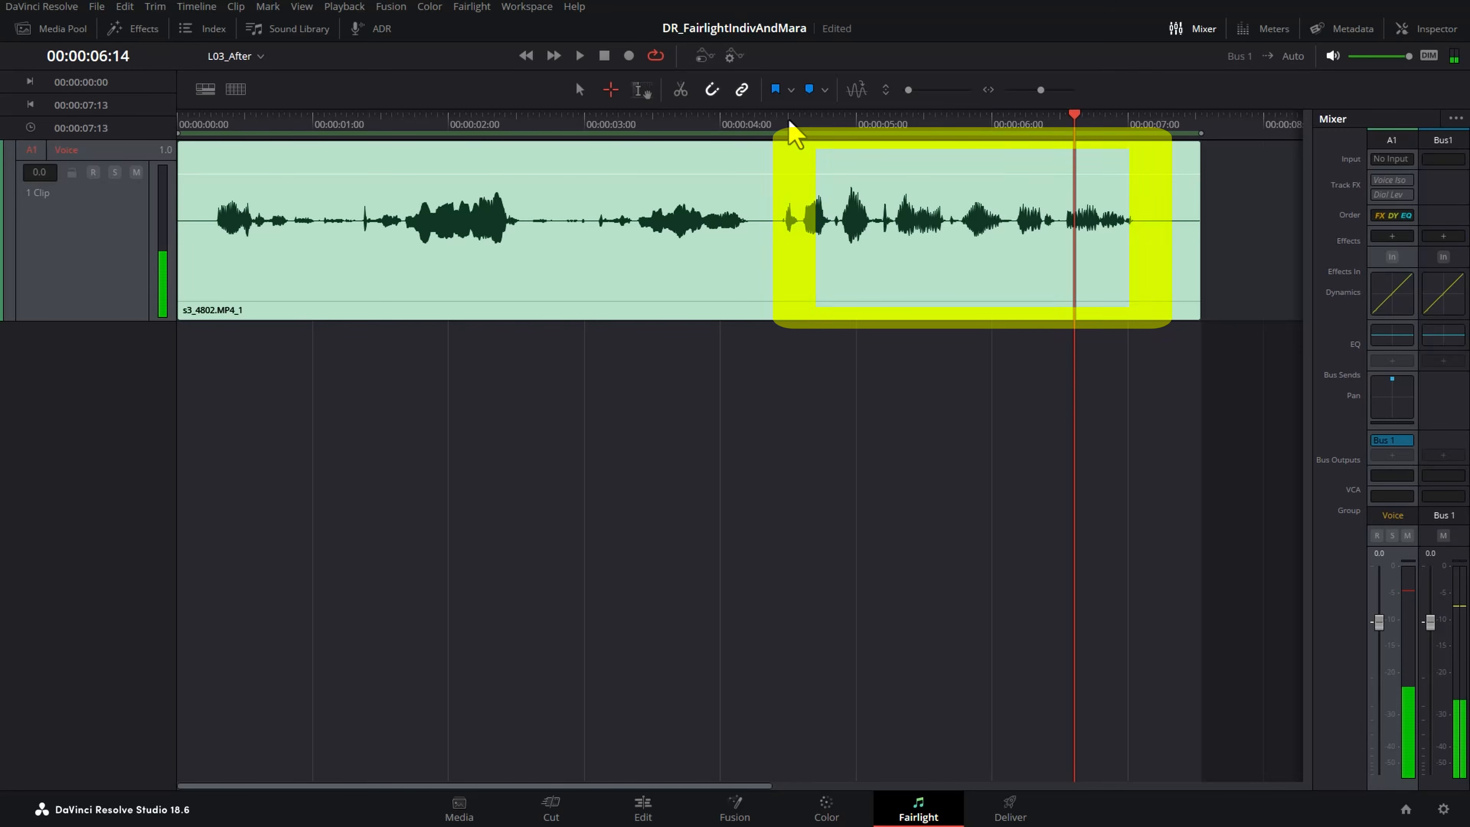
- Try adjusting the gain of only the range from 00:00:04:08 to 00:00:07:09 in Focus mode
left_click(782, 123)
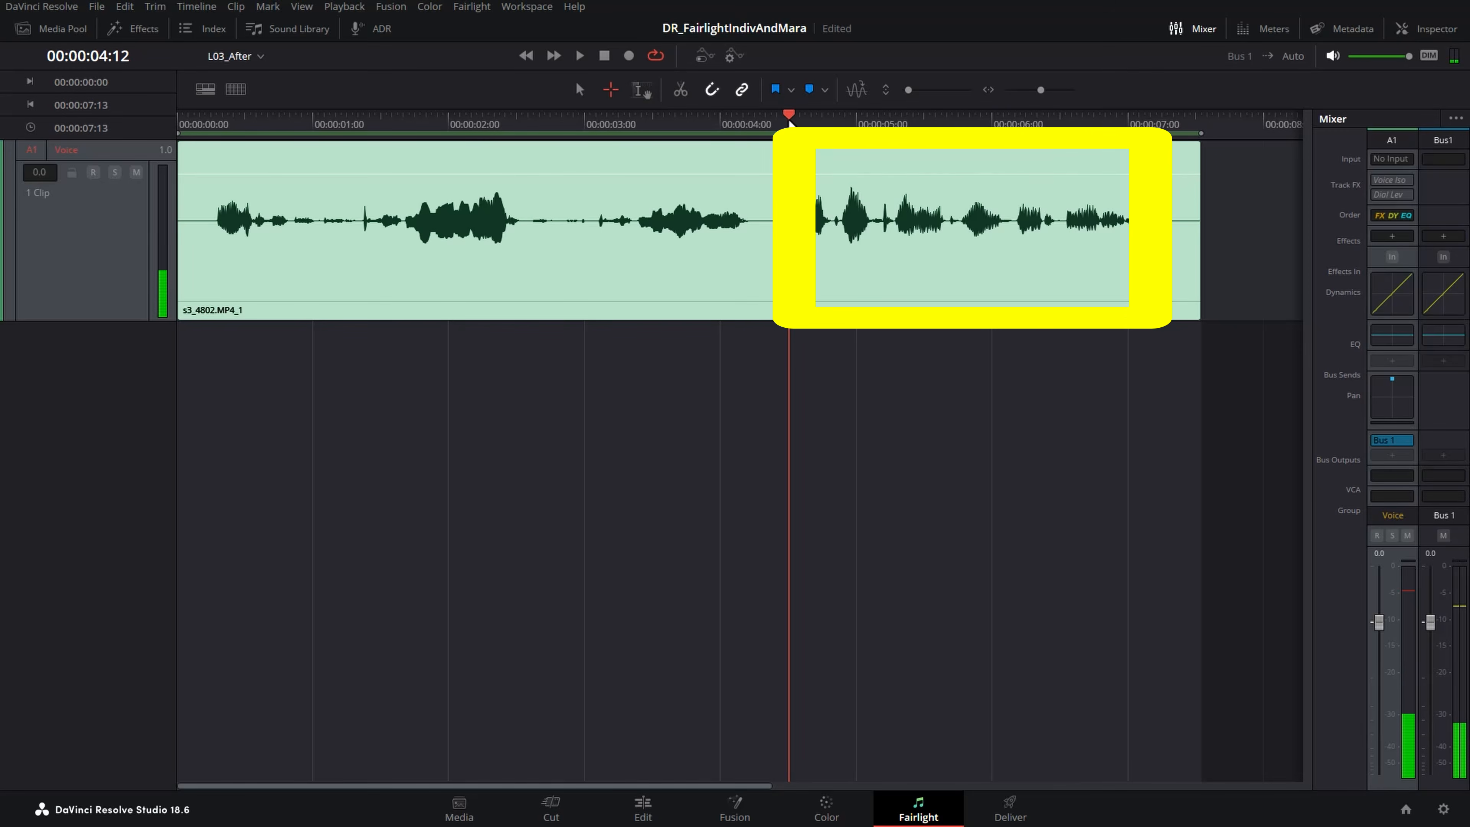
left_click(780, 123)
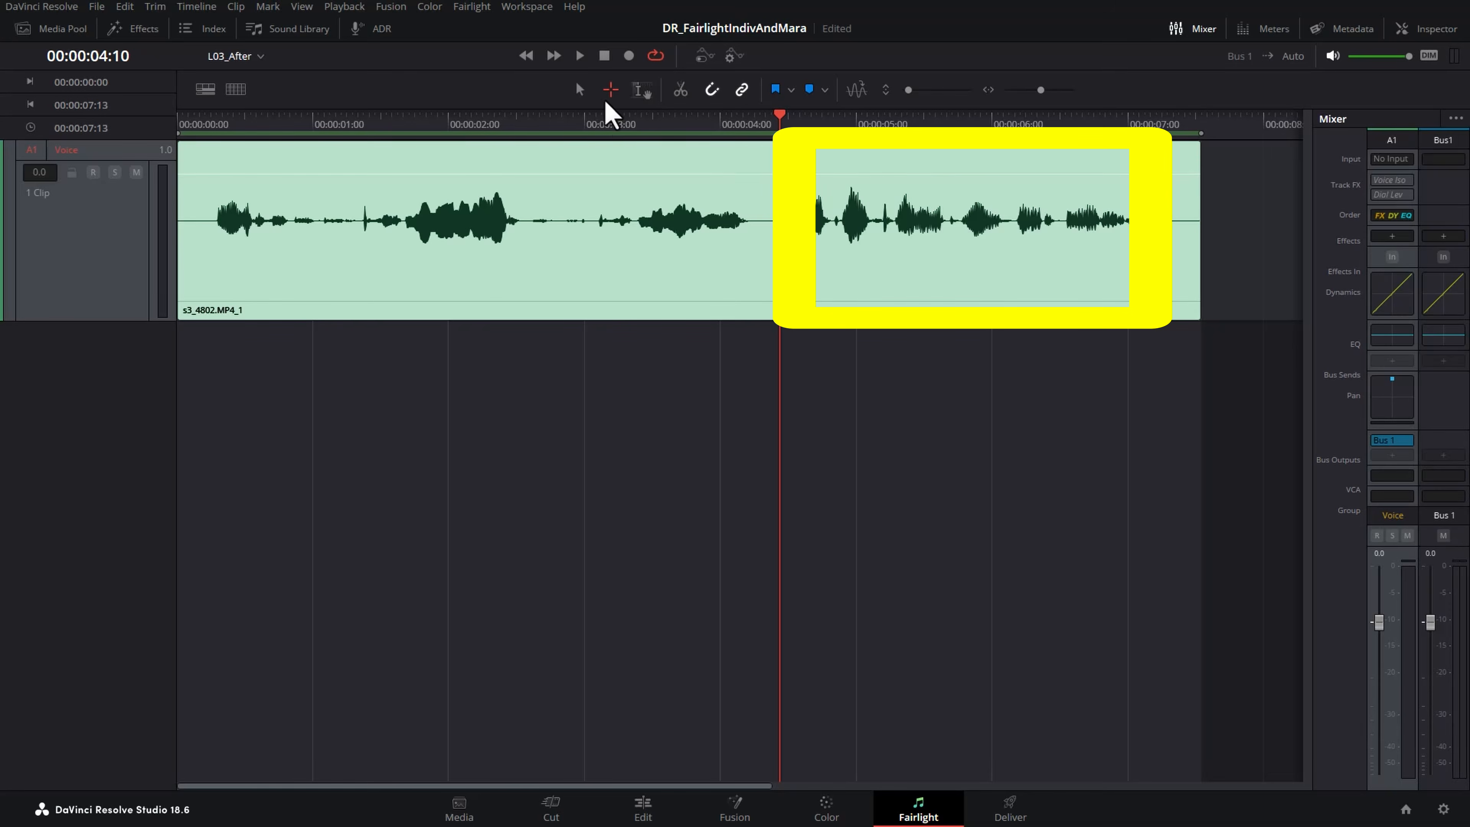
left_click(637, 88)
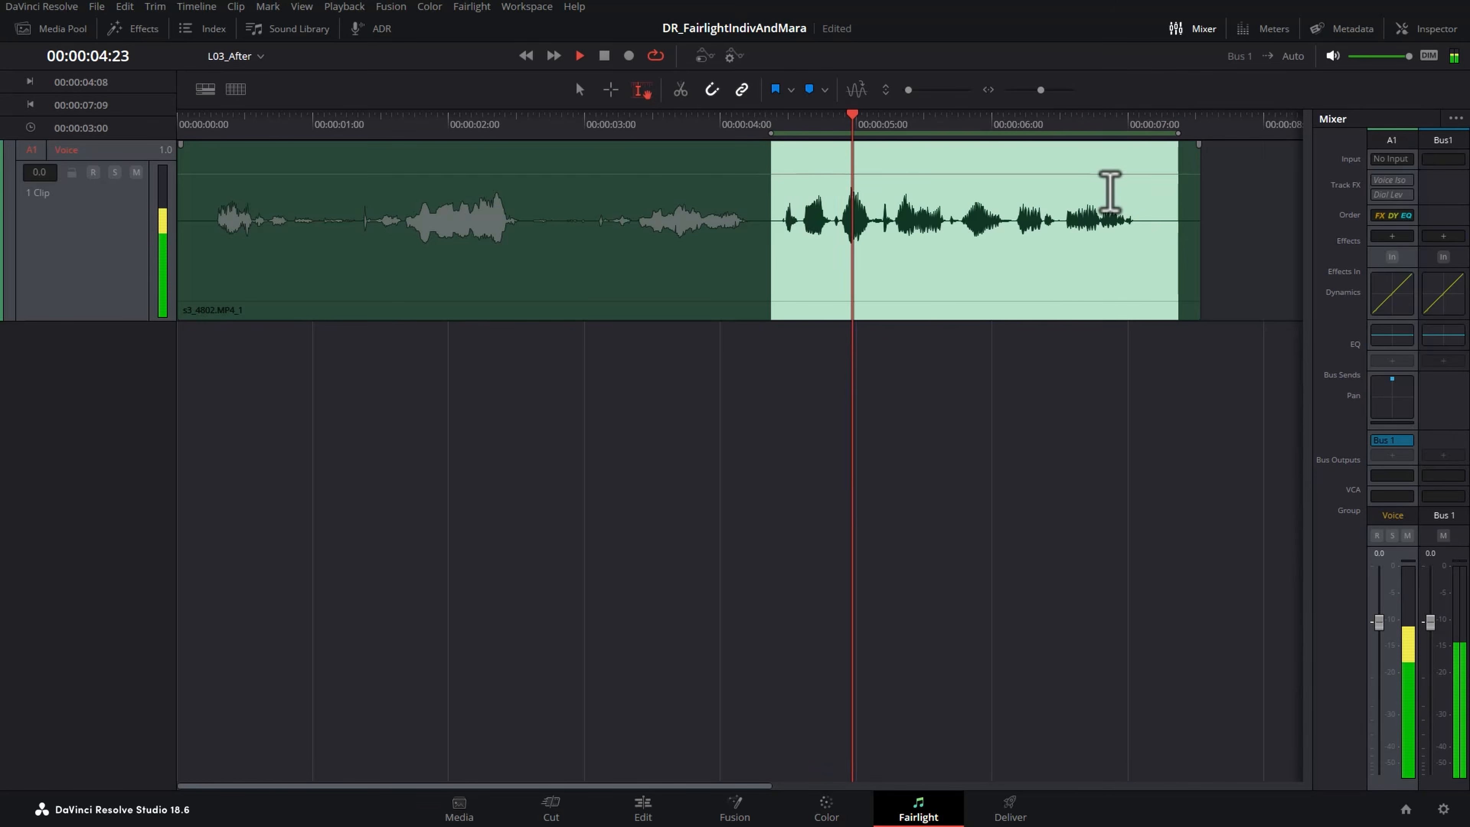
left_click_drag(1086, 175, 1088, 172)
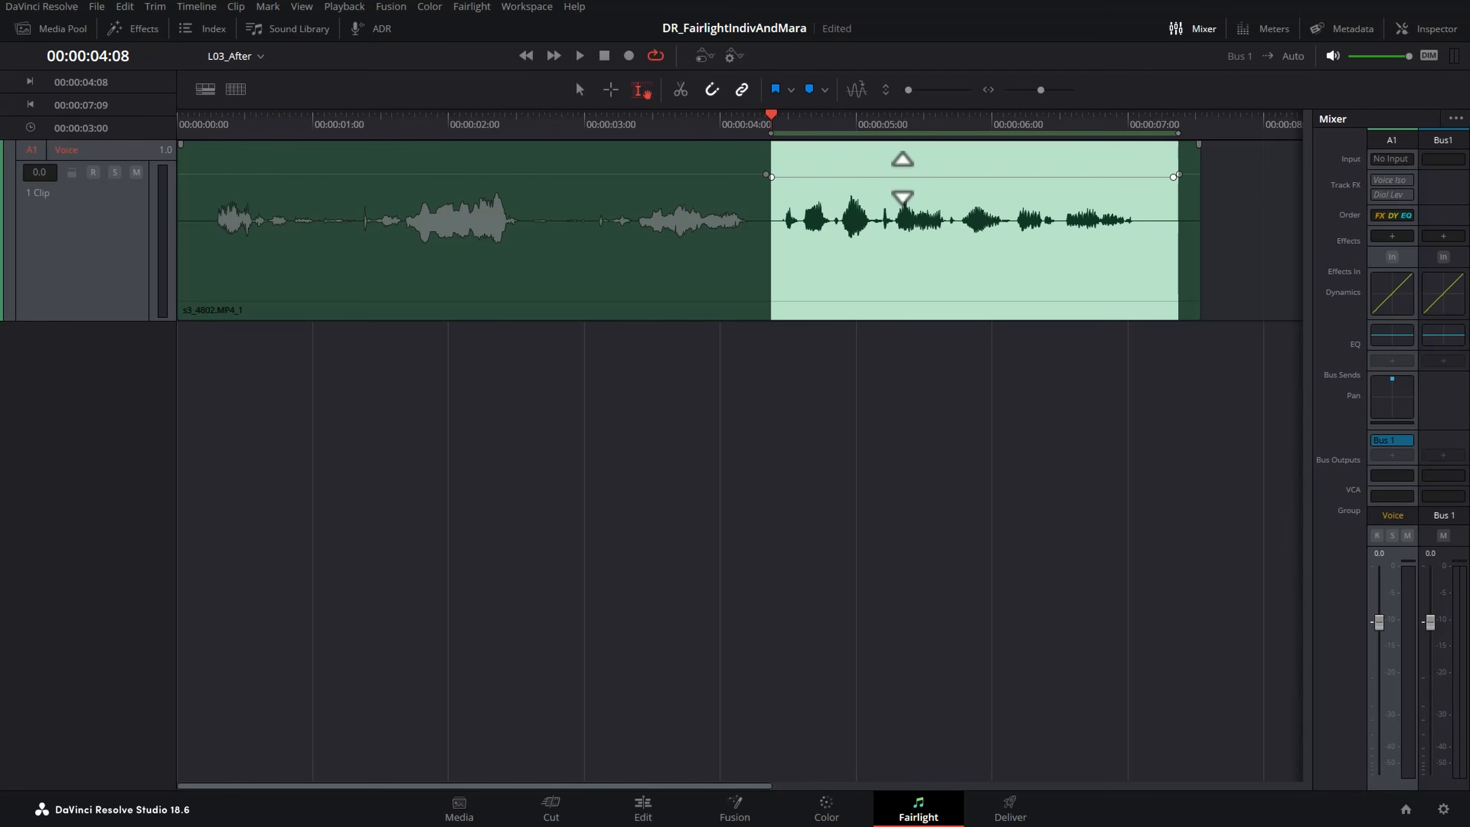
left_click_drag(902, 177, 902, 177)
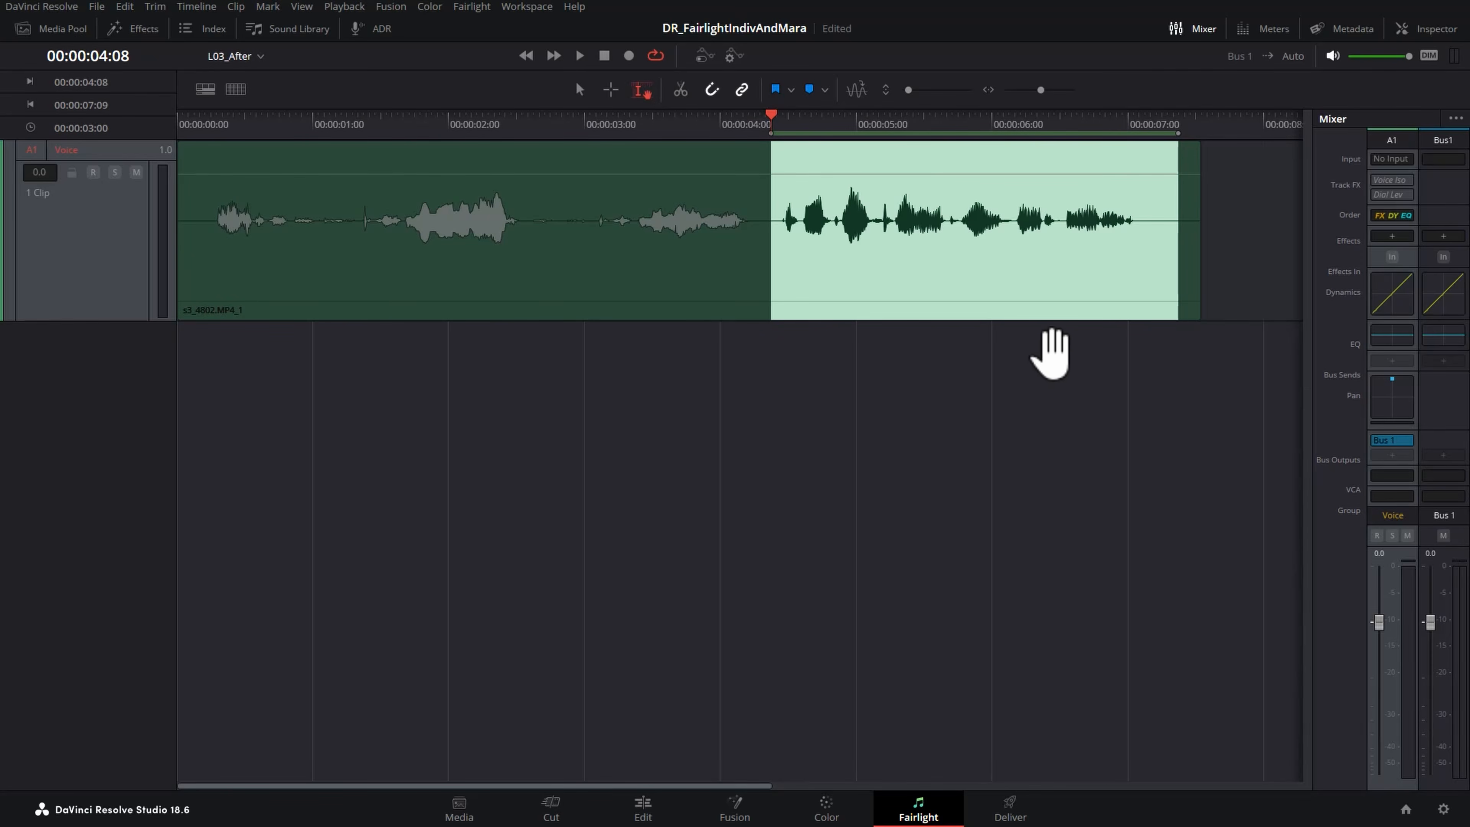
- Return to selection mode, select the L03_After voice clip and clear the marked in and out range
left_click(579, 93)
left_click(665, 161)
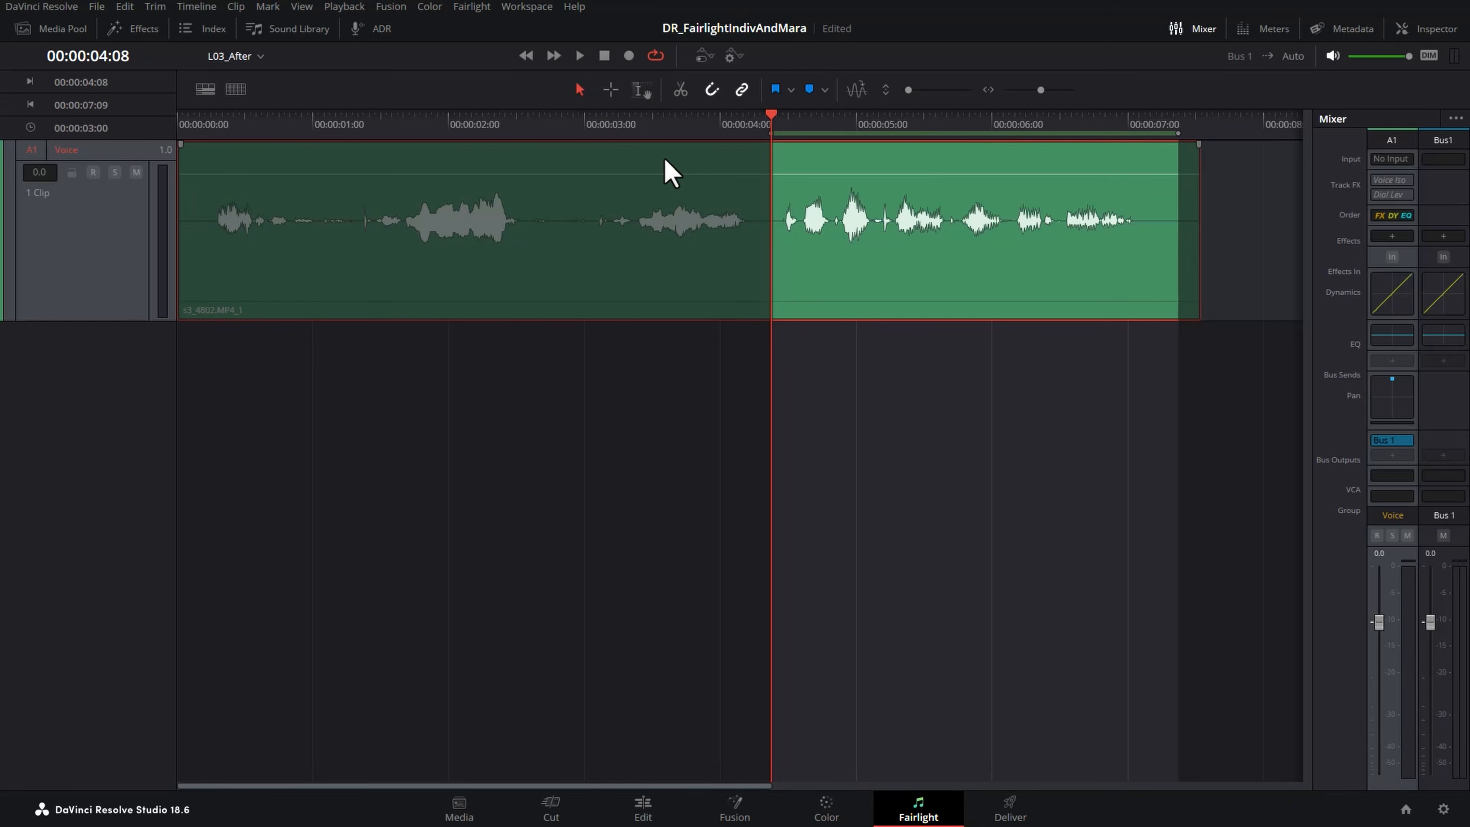
key("alt+x")
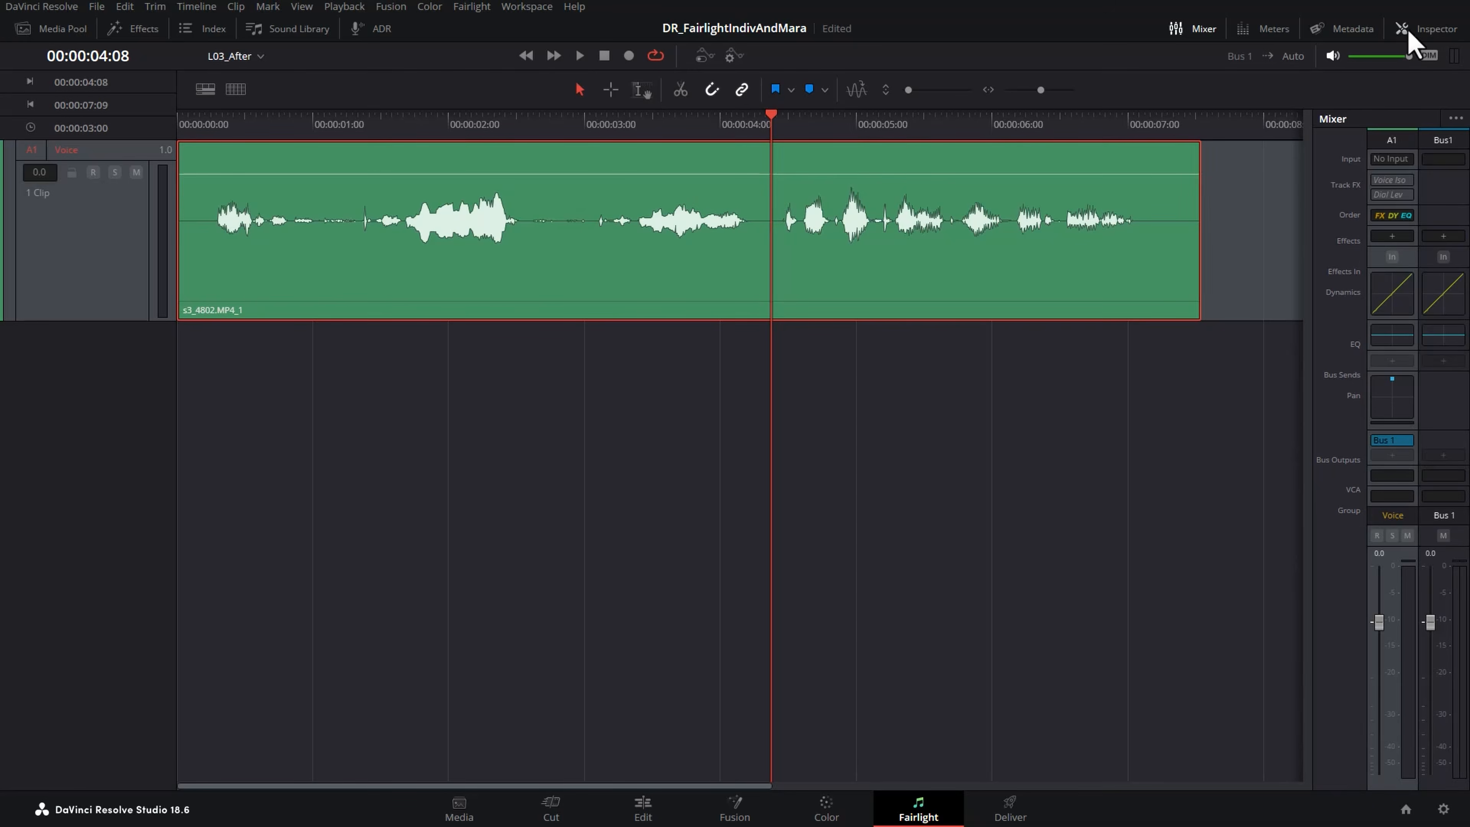
- Lower the selected voice clip's Volume to 5.40 in the Inspector
left_click(1420, 29)
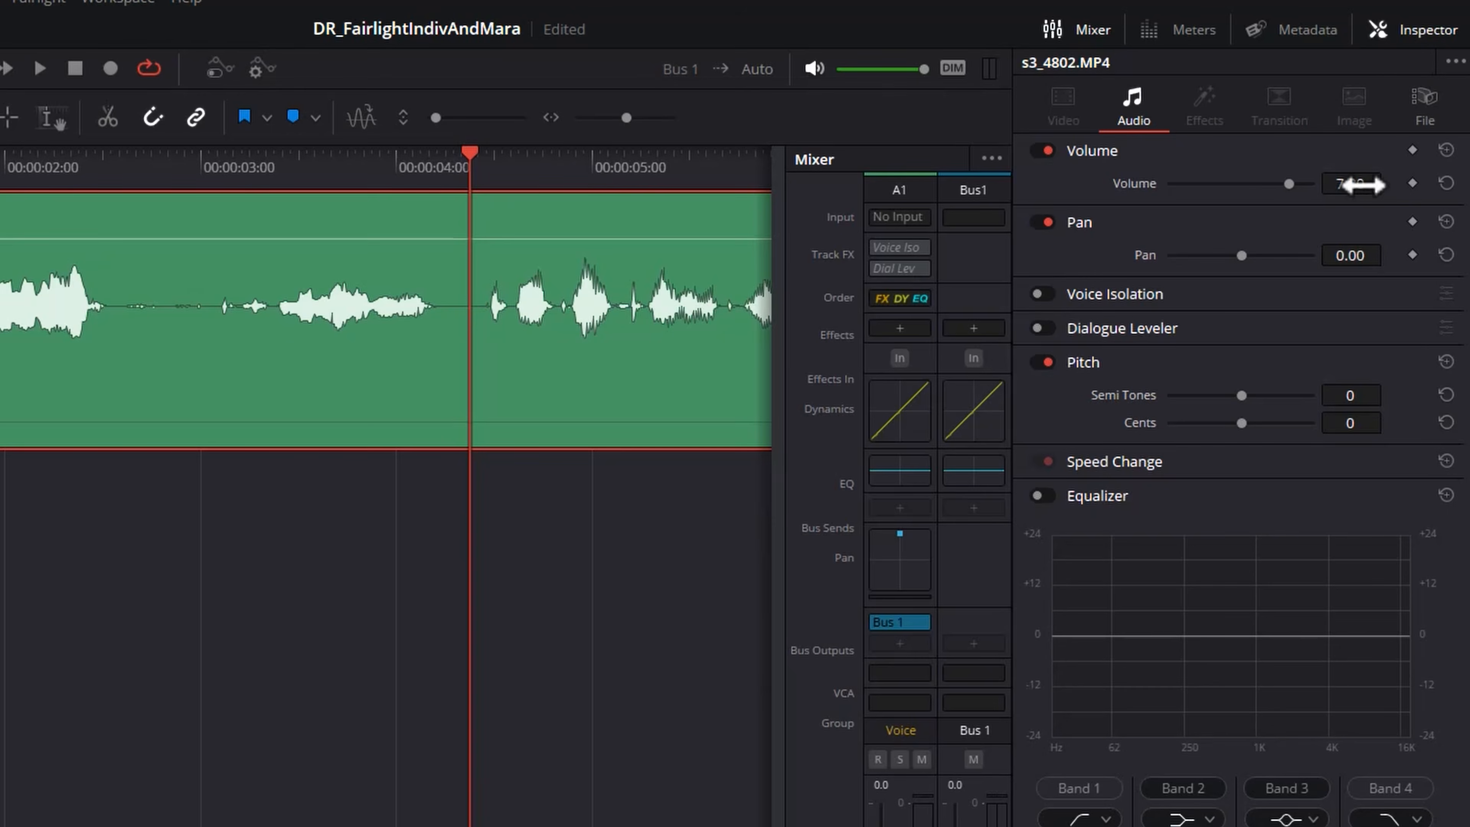
left_click_drag(1352, 184, 1350, 180)
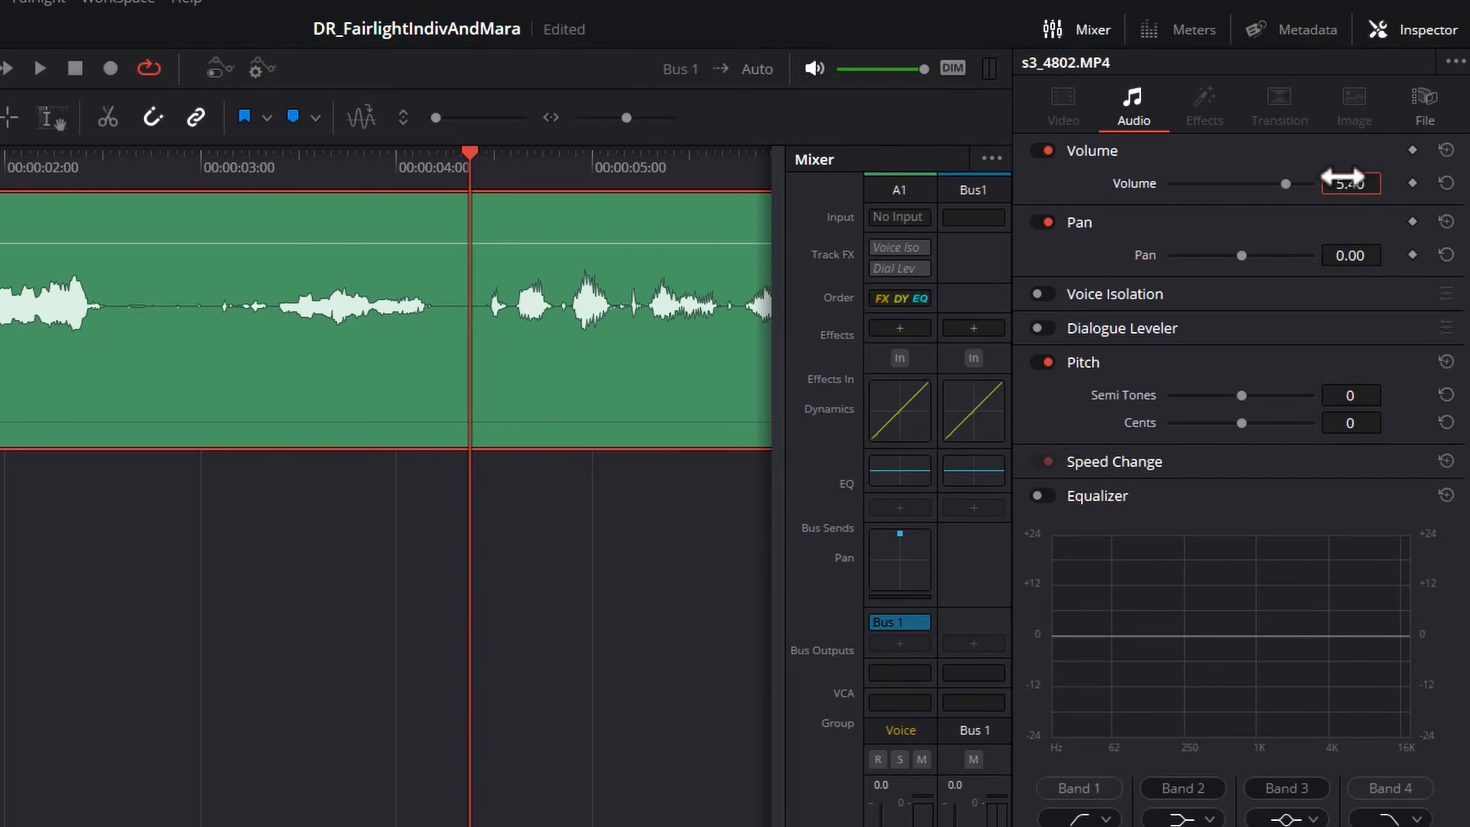
- Close the Inspector and play the L03_After voice clip from the start
left_click(1420, 32)
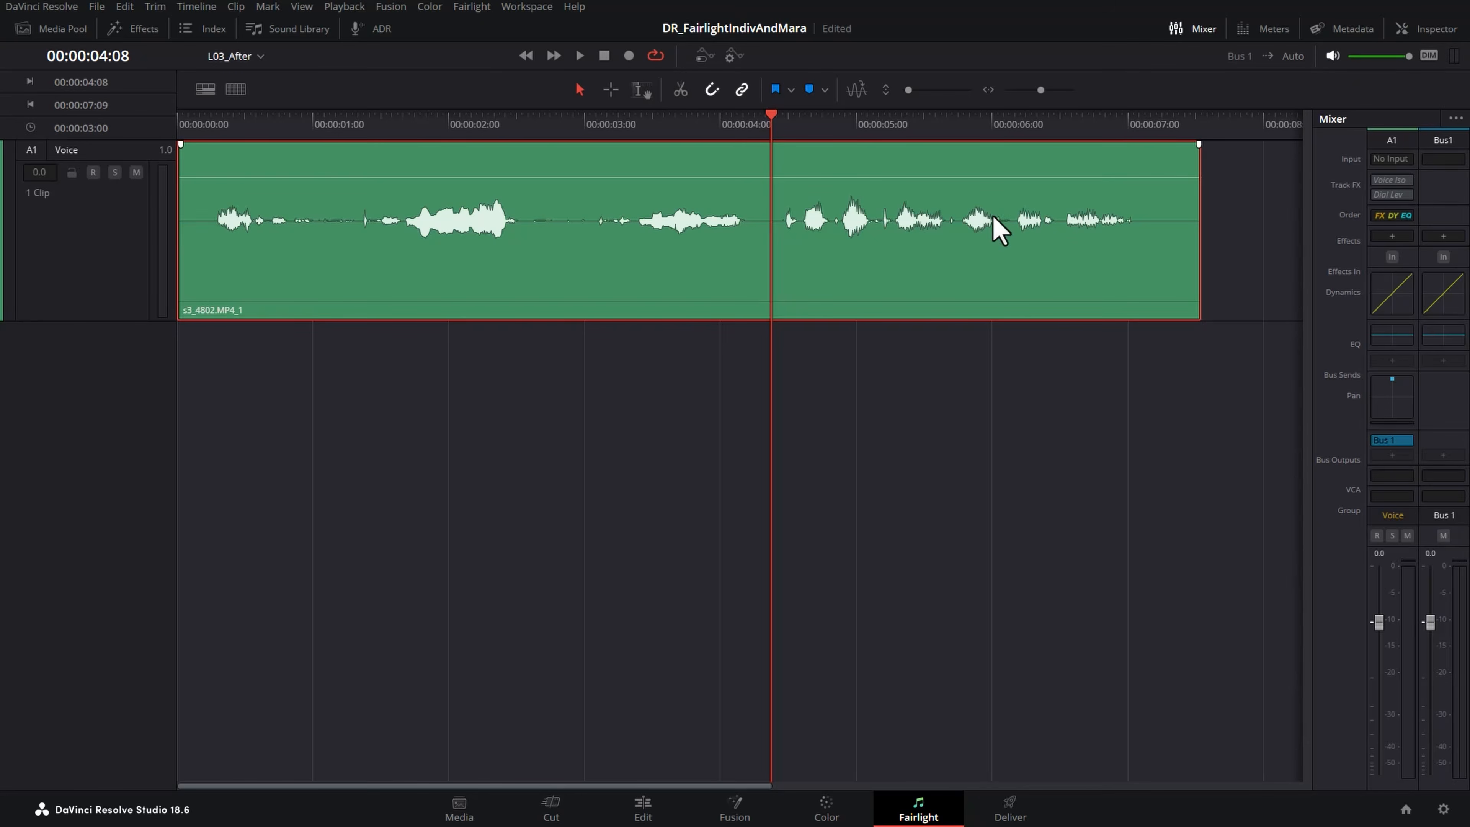
left_click(200, 123)
key("space")
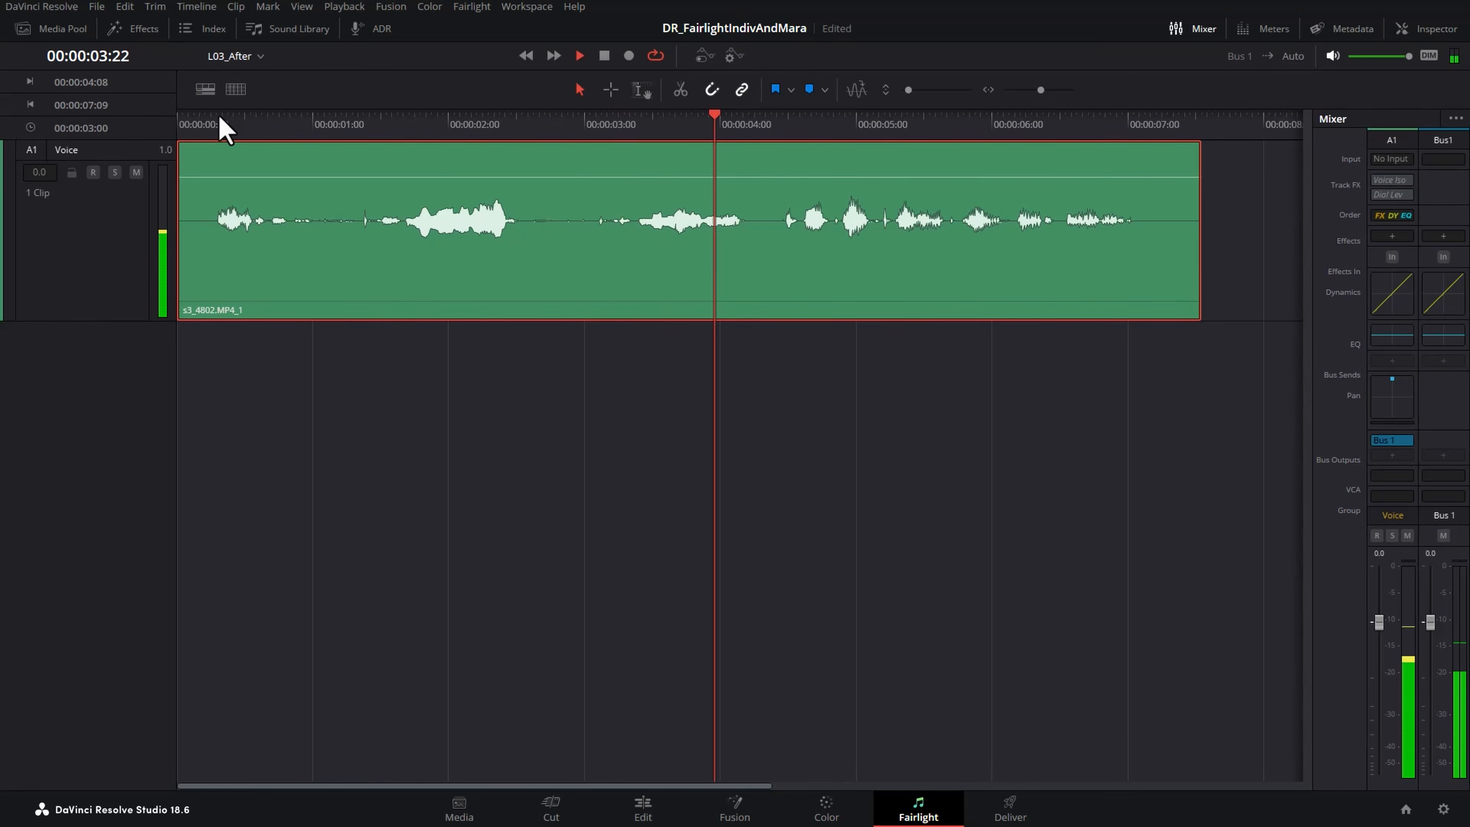
key("space")
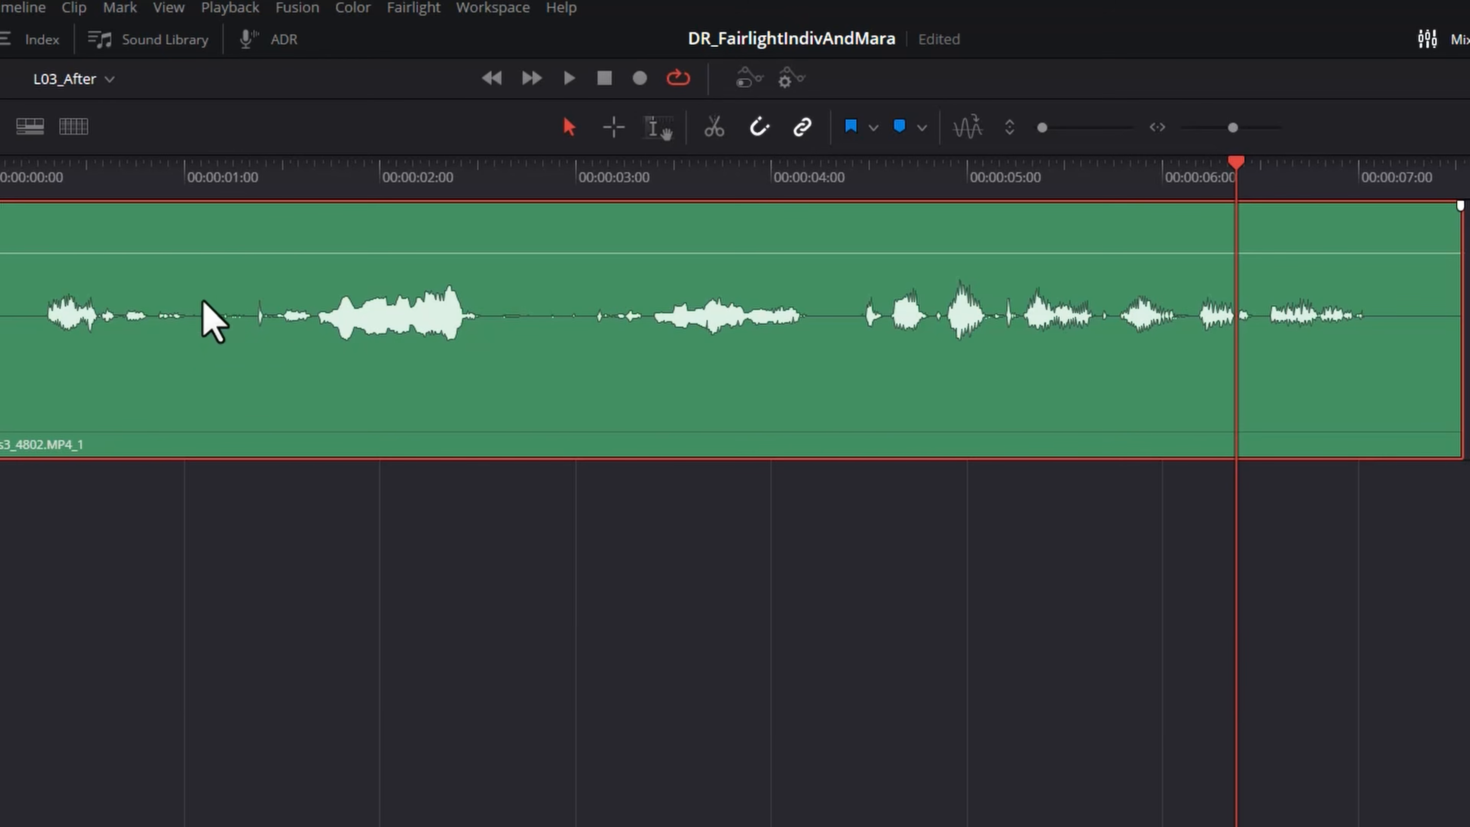
- Add volume keyframes at both ends of the quiet phrase between about 0.6 and 1.7 seconds on the voice clip
mouse_move(124, 176)
left_mouse_down()
mouse_move(108, 174)
mouse_move(121, 168)
left_mouse_up()
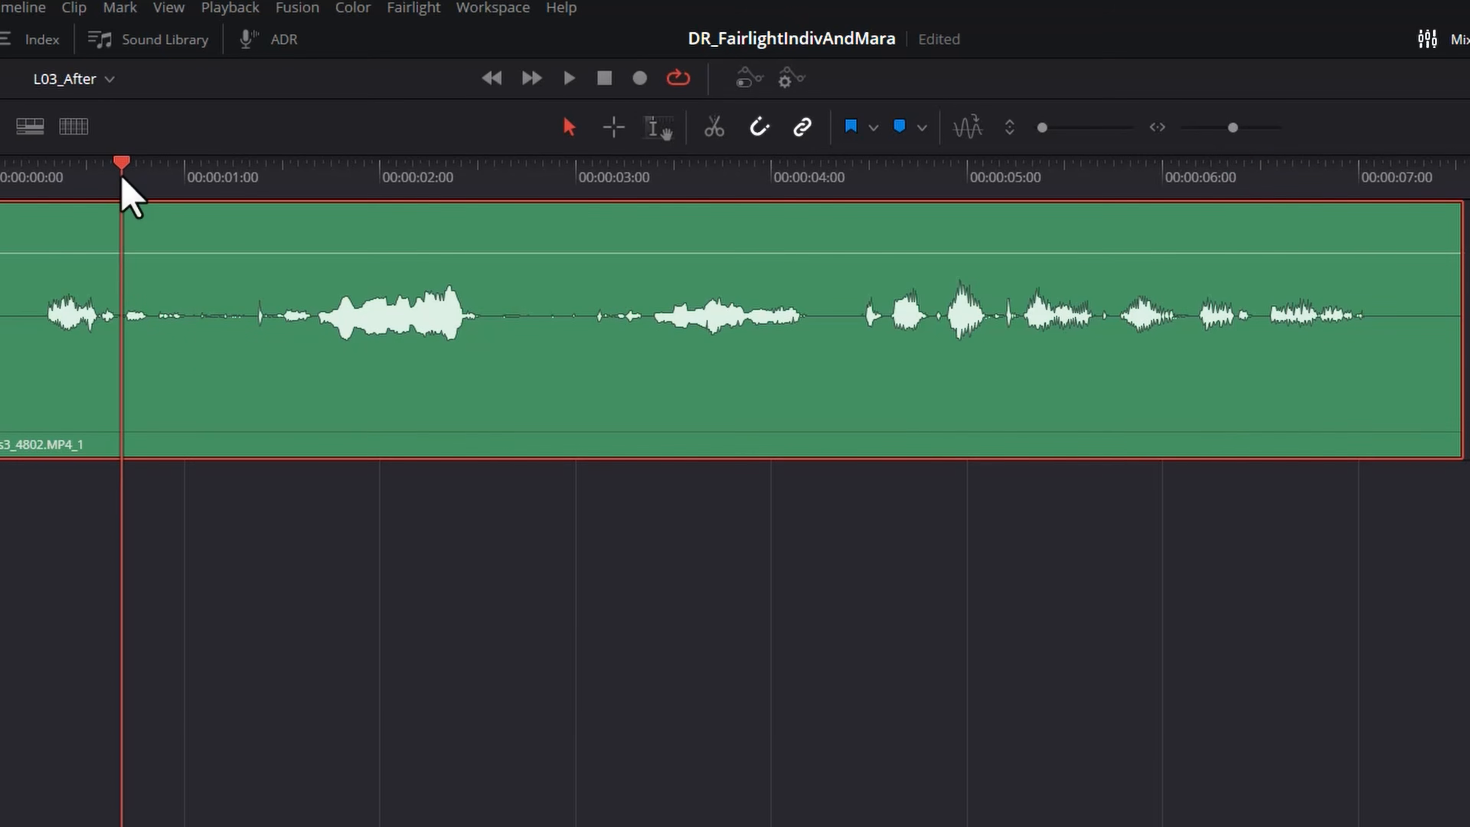
left_click(112, 253, "alt")
left_click(198, 174)
left_click(316, 252, "alt")
left_click(298, 253, "alt")
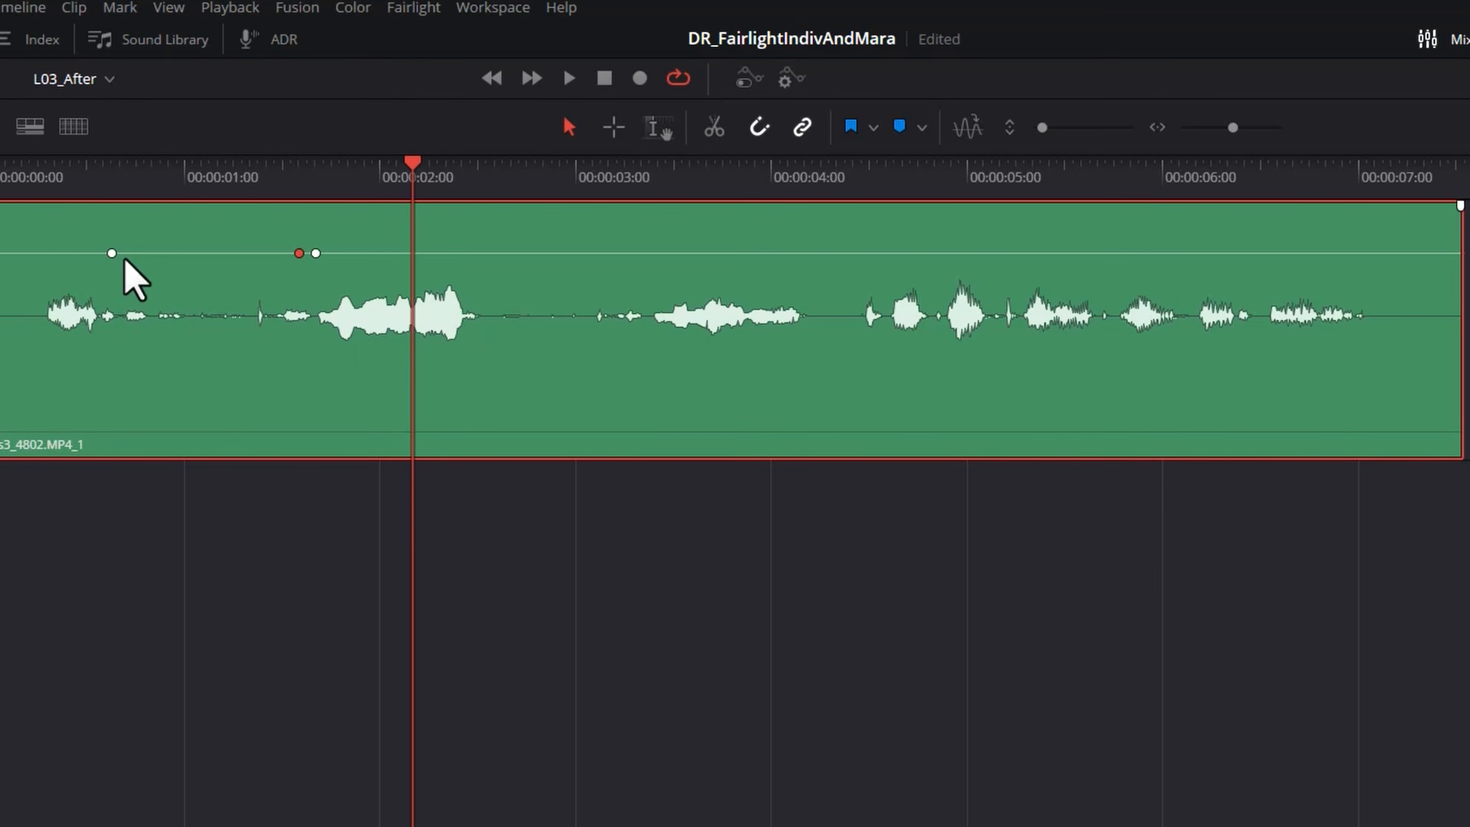
- Raise the clip volume between the keyframes around the first quiet phrase in two passes, playing the clip after each
left_click_drag(190, 253, 191, 241)
left_click(45, 178)
key("space")
left_click_drag(194, 243, 191, 233)
left_click(46, 185)
key("space")
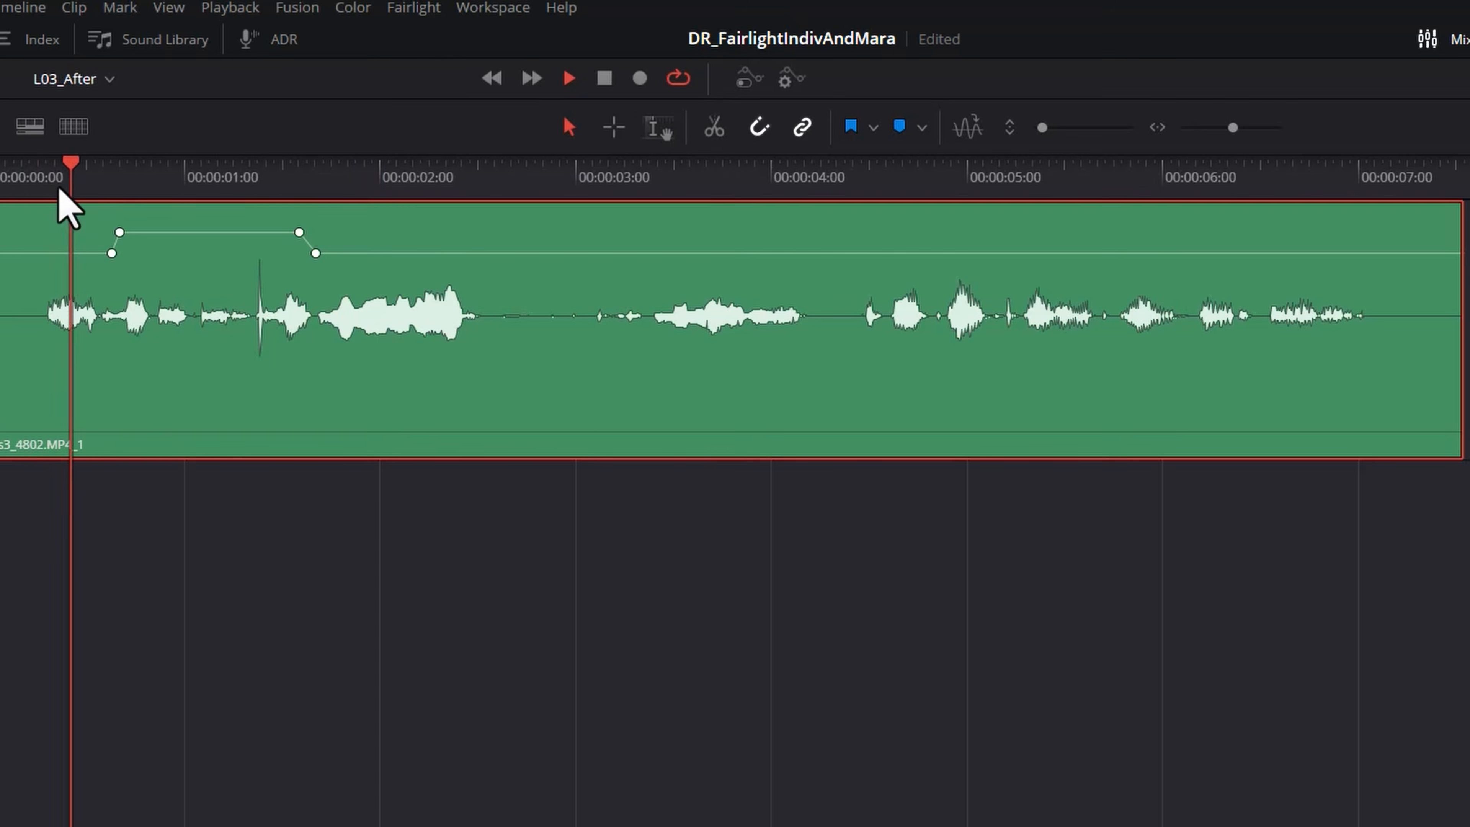
left_click(75, 209)
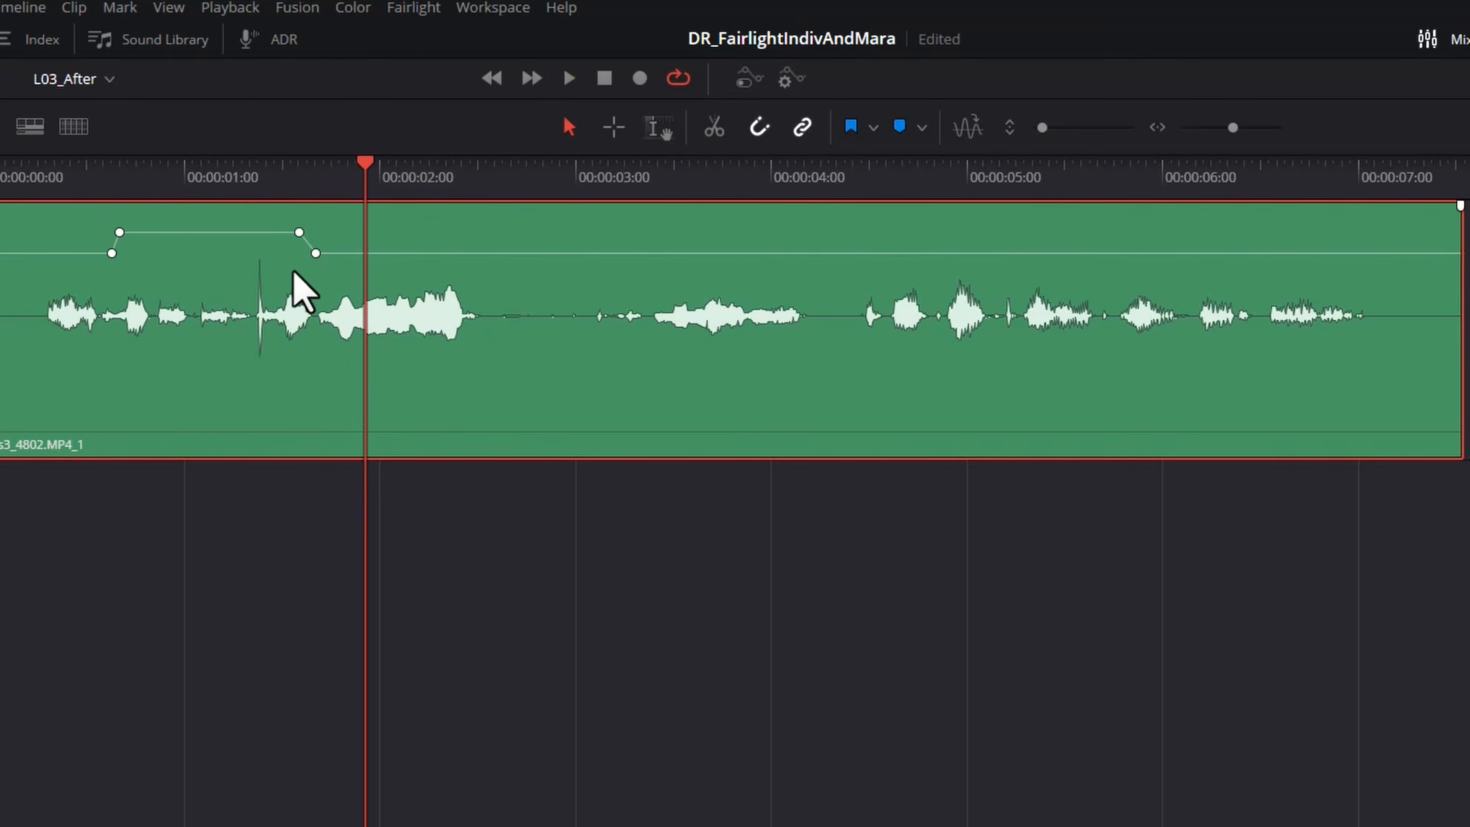
- Add volume keyframes around the sharp peak near 1.4 seconds, lower the level between them and play the result
key("Right")
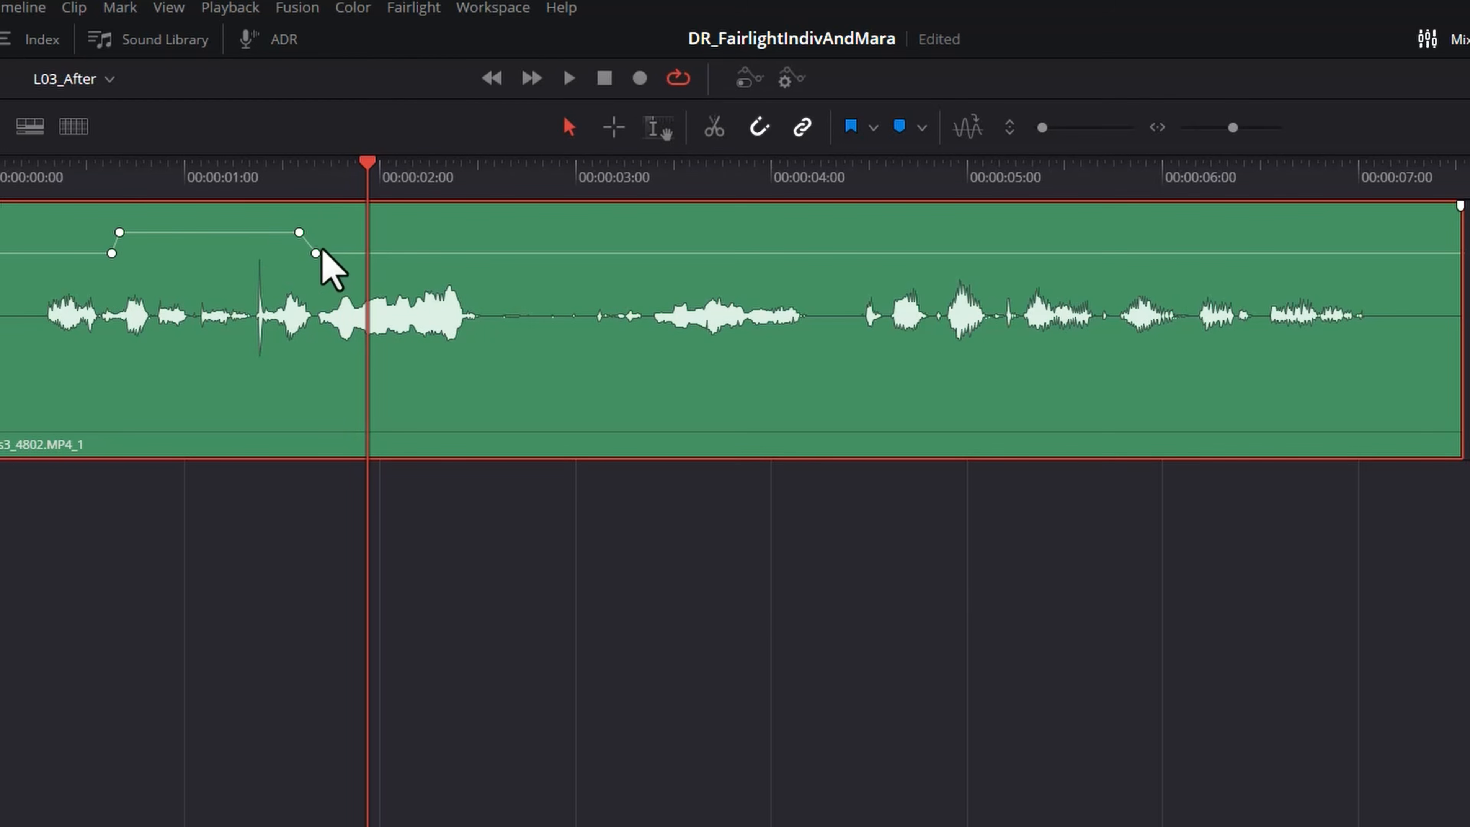
left_click(254, 188)
key("ctrl+equal")
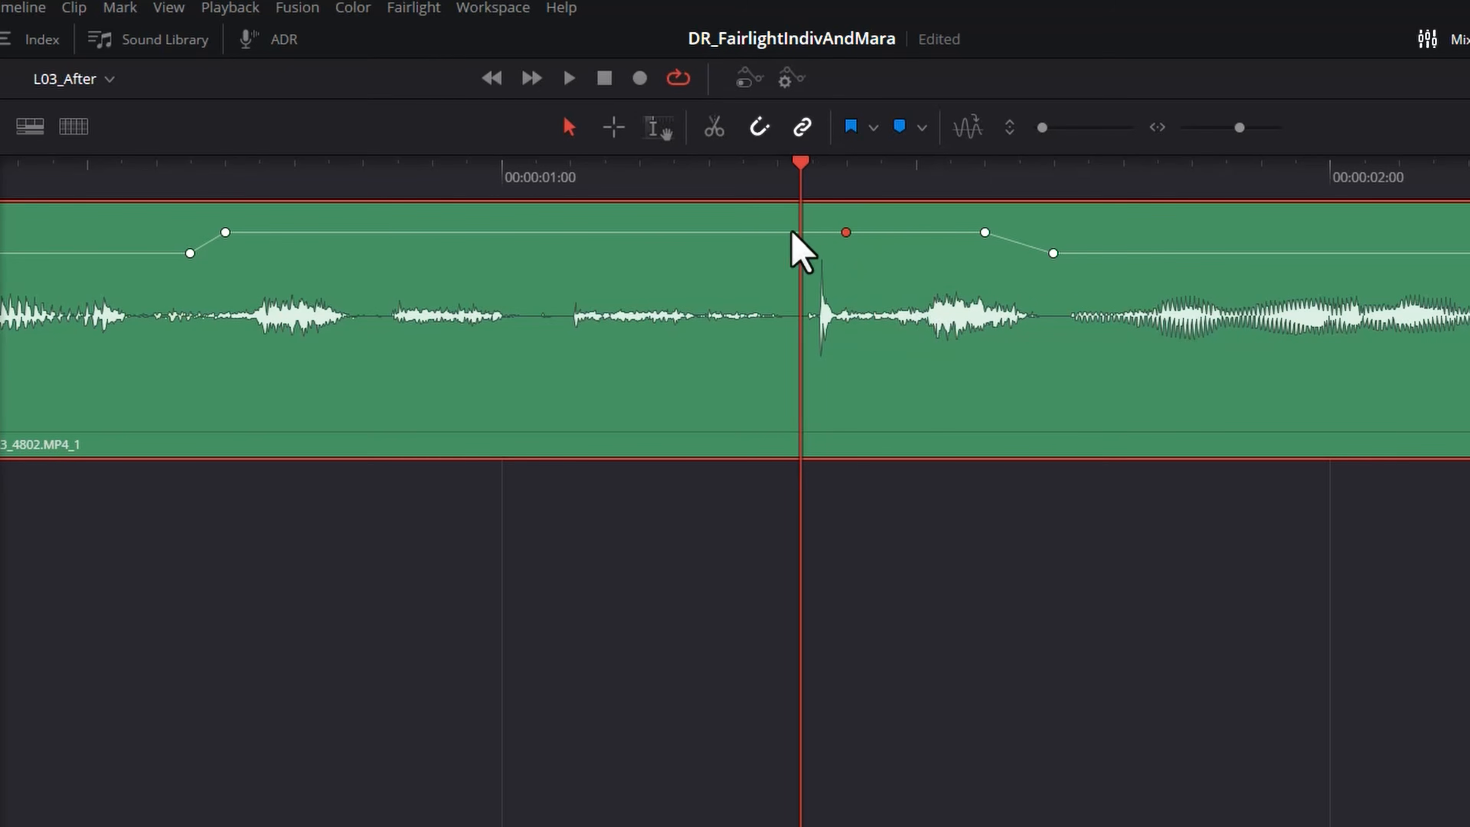
left_click(798, 246)
left_click(880, 246)
left_click_drag(818, 232, 817, 253)
left_click(66, 173)
key("space")
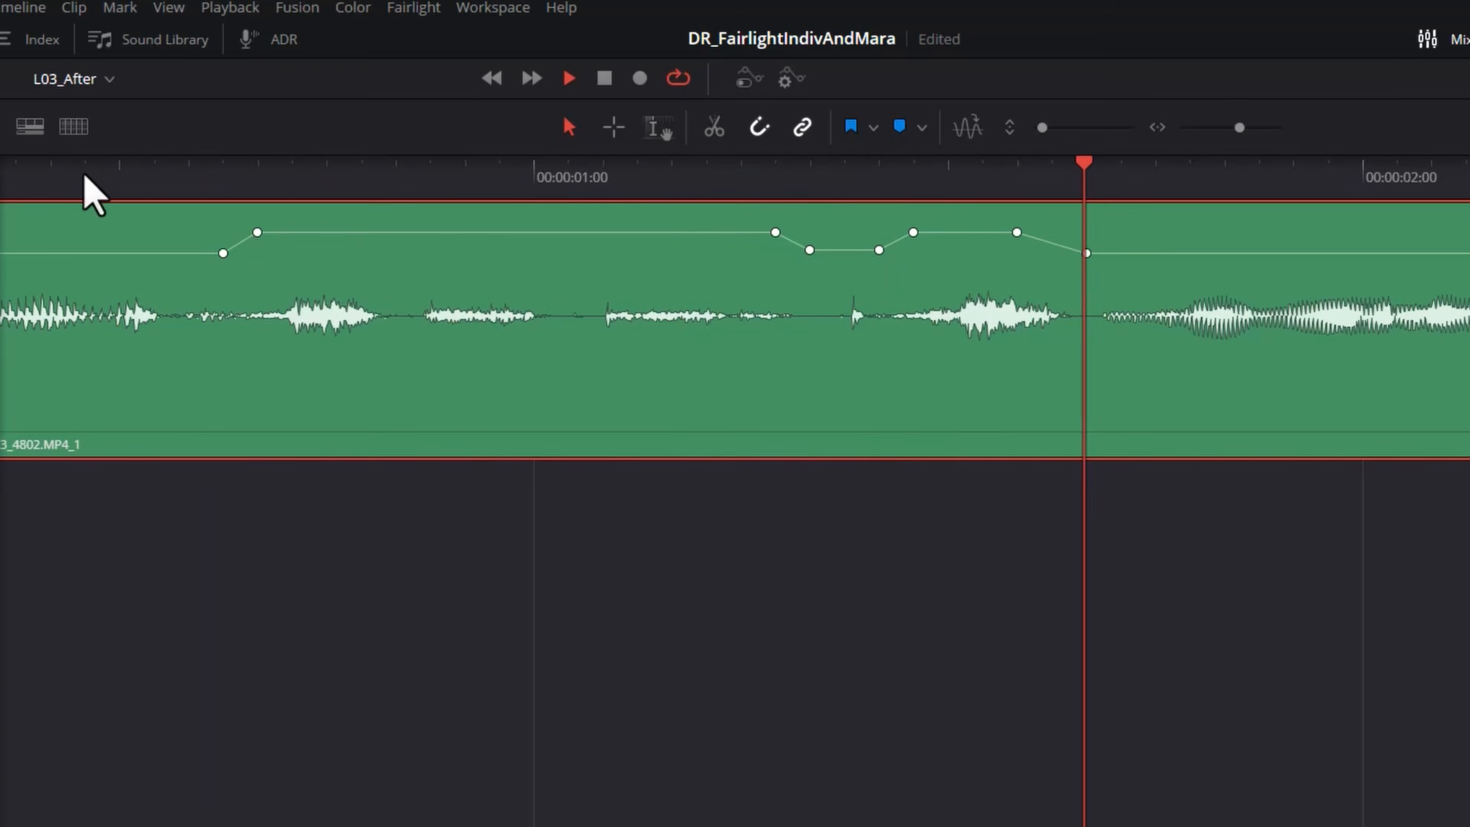
- In Focus mode, select the quiet section from about 2.5 to 3.4 seconds of the voice clip and play it
left_click(667, 140)
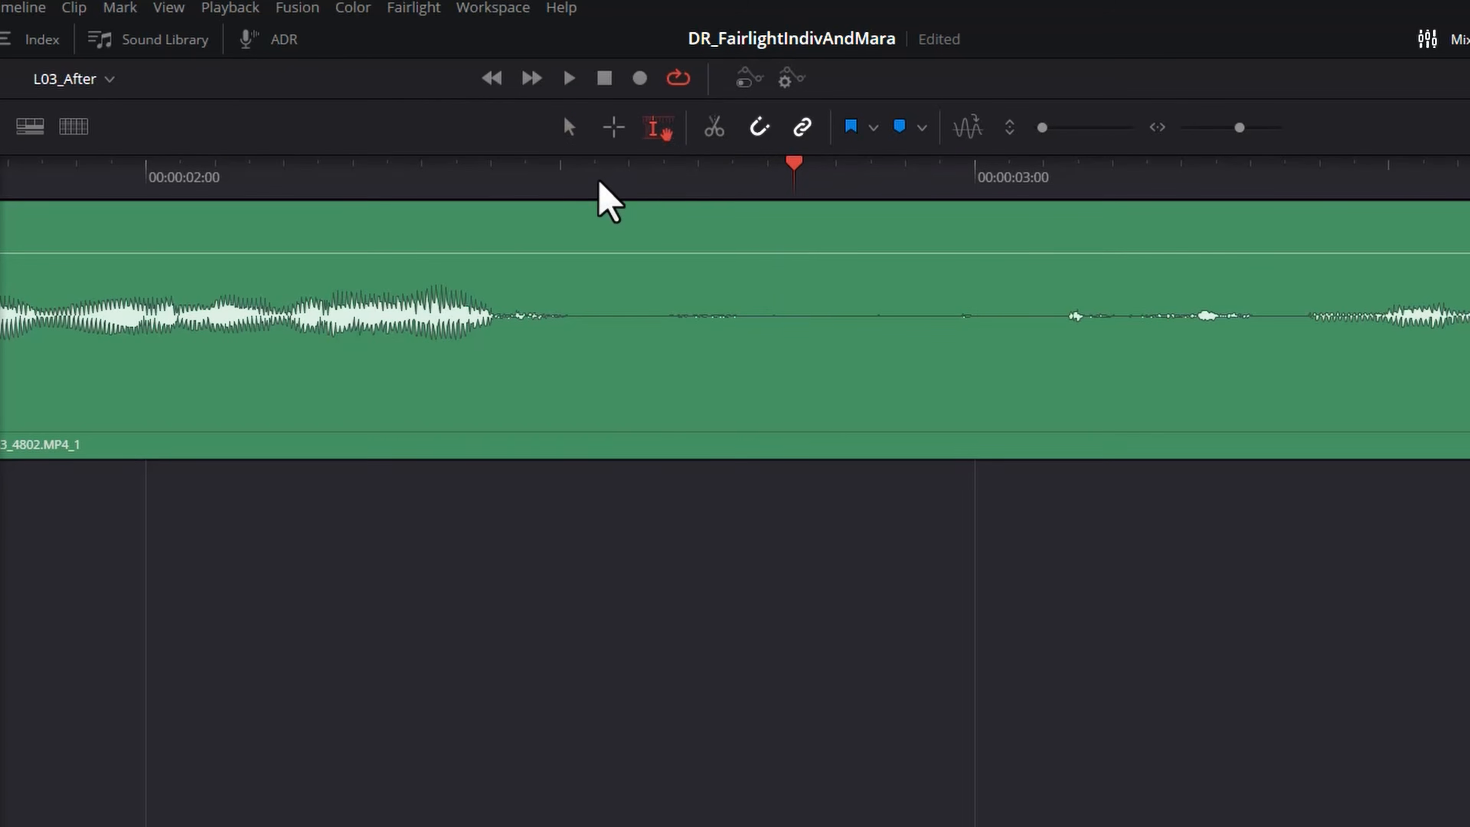
key("ctrl+minus")
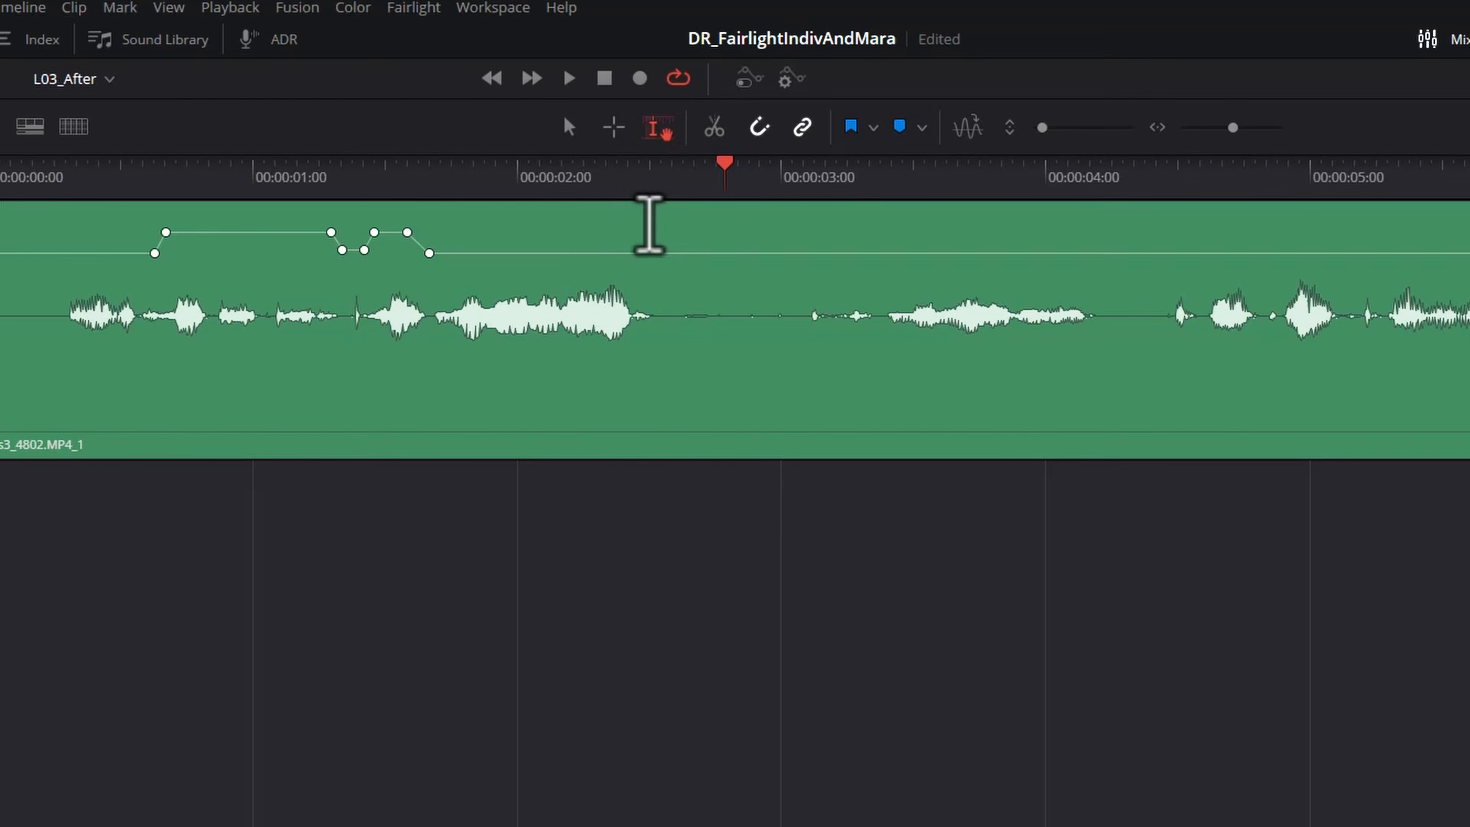
left_click_drag(661, 235, 880, 236)
key("space")
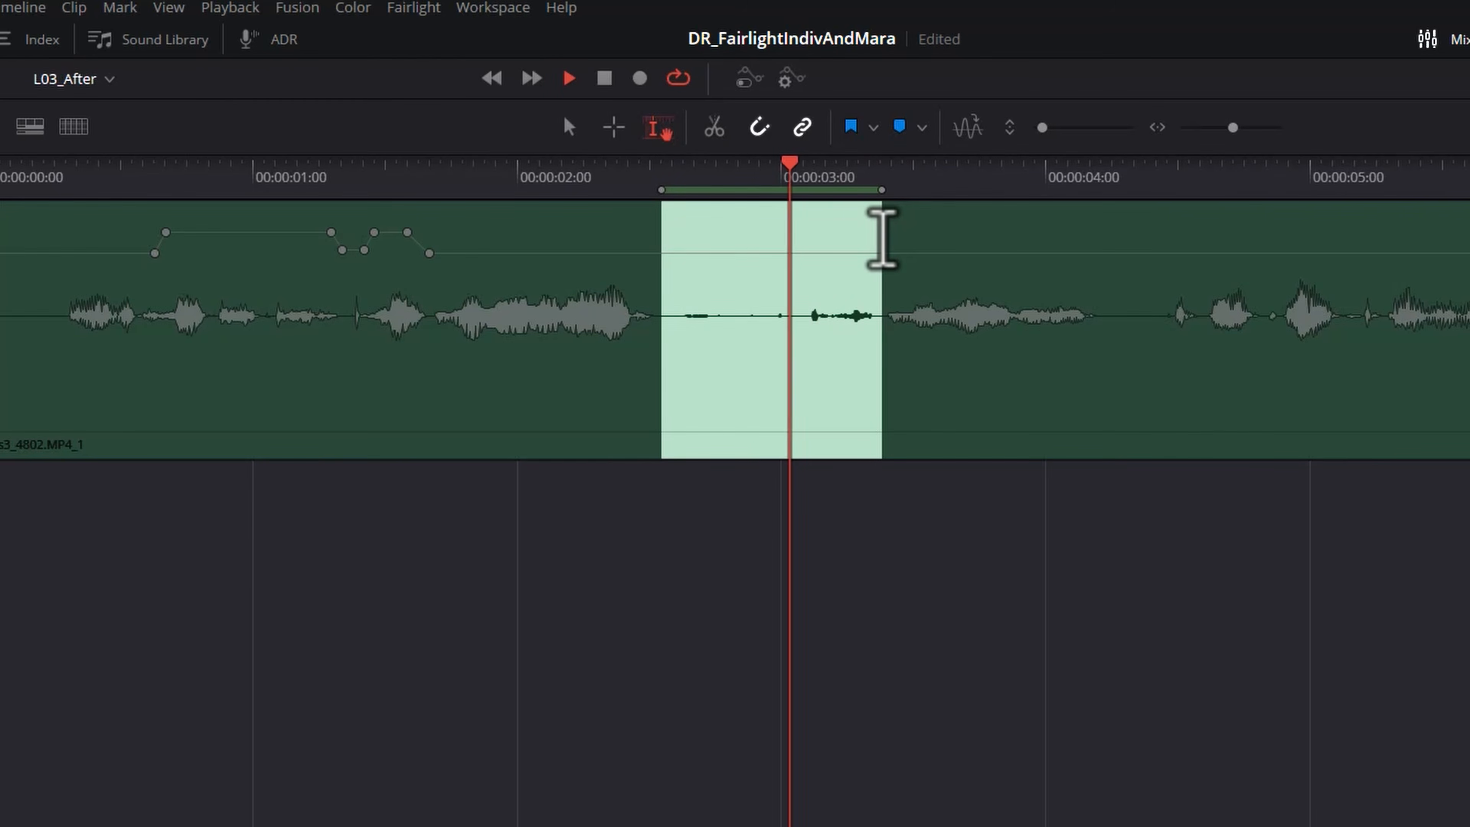
- Raise the volume of the selected quiet range and play the clip from just before 00:00:02:00
key("space")
left_click_drag(757, 253, 759, 233)
left_click(477, 199)
key("space")
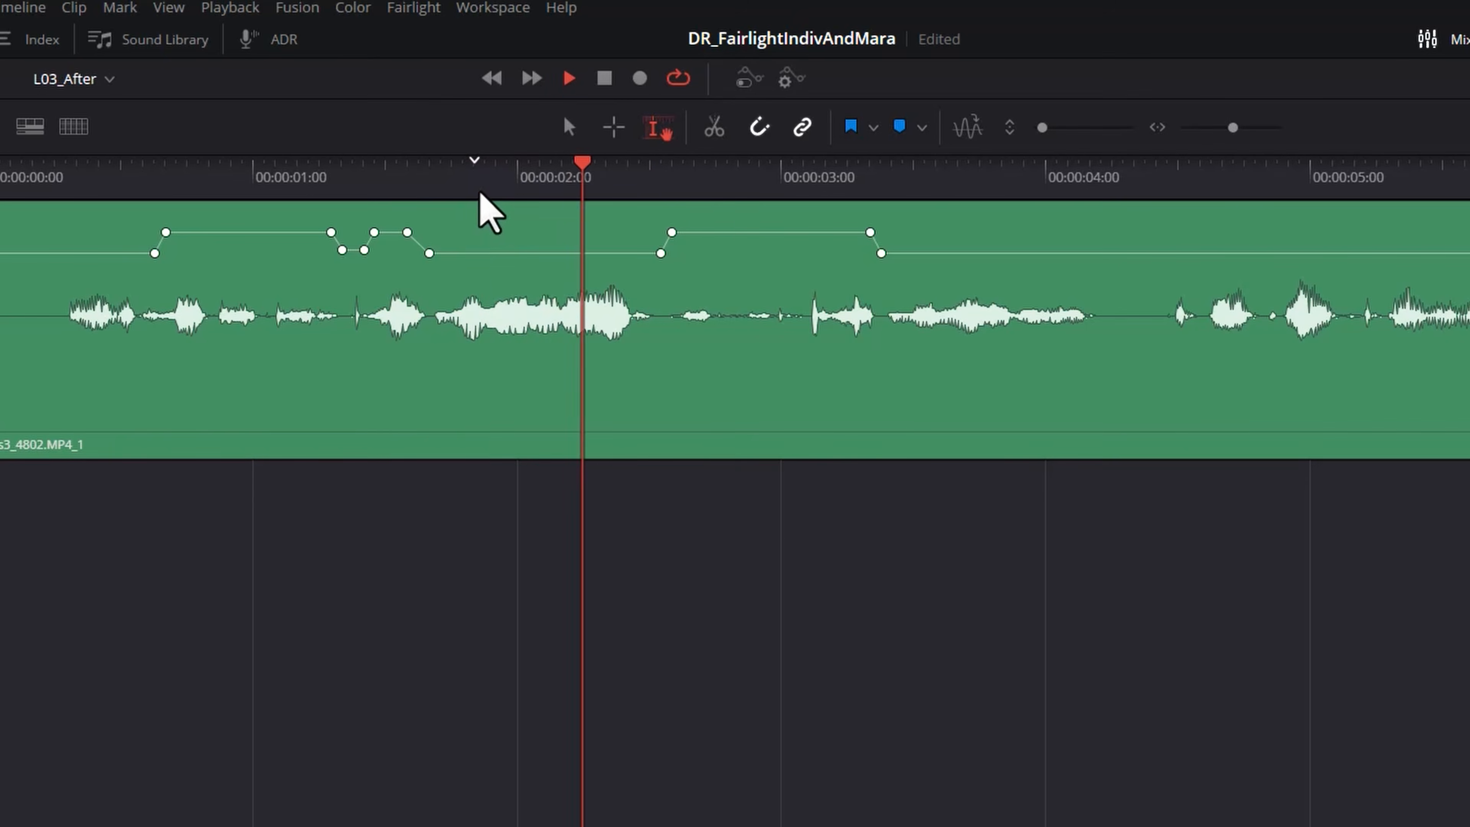
- Raise the volume slightly more between about 2.5 and 3.4 seconds and play the whole clip from the start
key("space")
left_click(729, 232)
left_click_drag(727, 231, 725, 228)
left_click(504, 203)
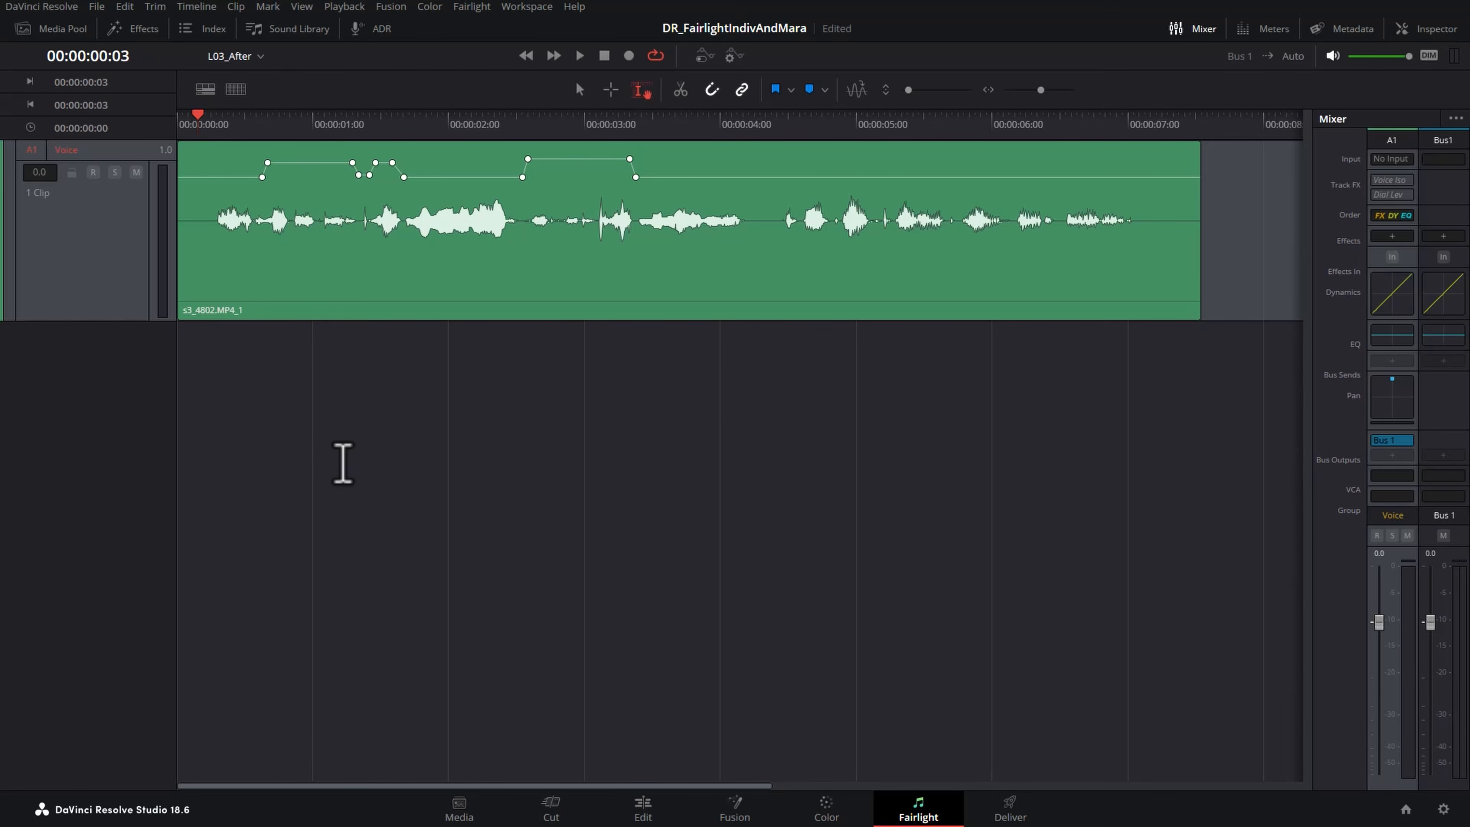
key("space")
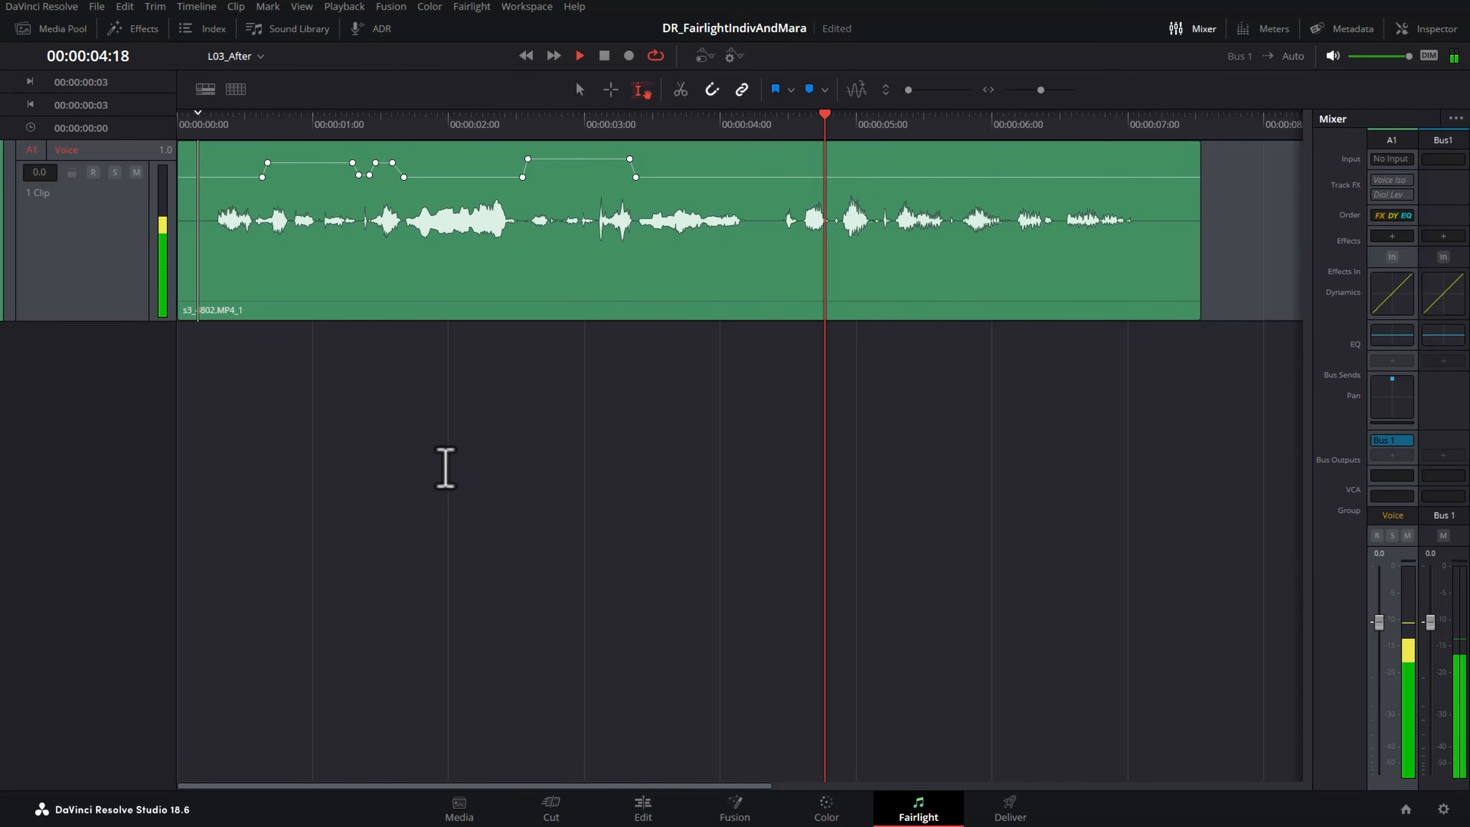
key("space")
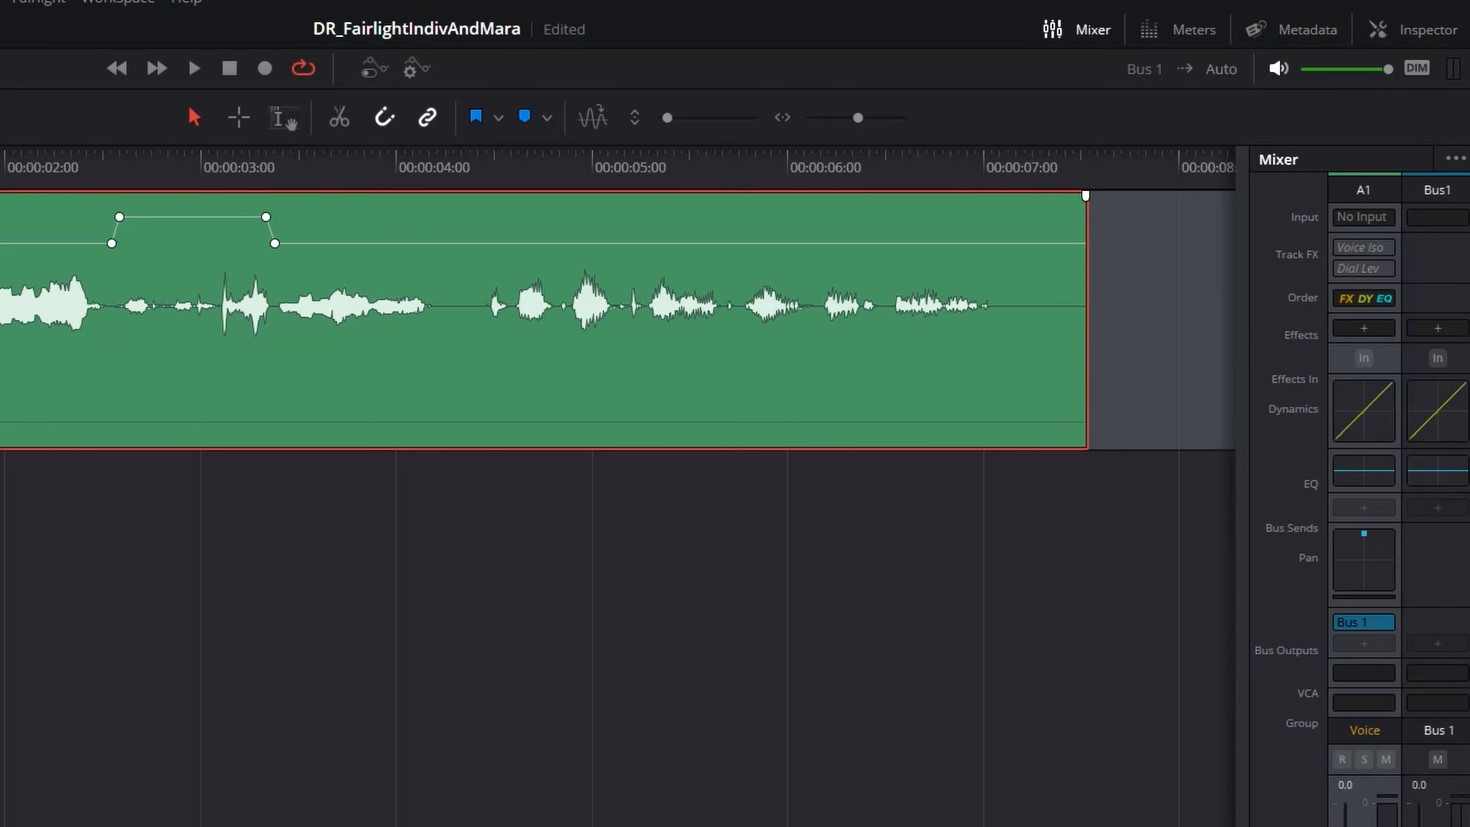
- Reset all Volume settings and keyframes of the selected voice clip in the Inspector
left_click(1422, 35)
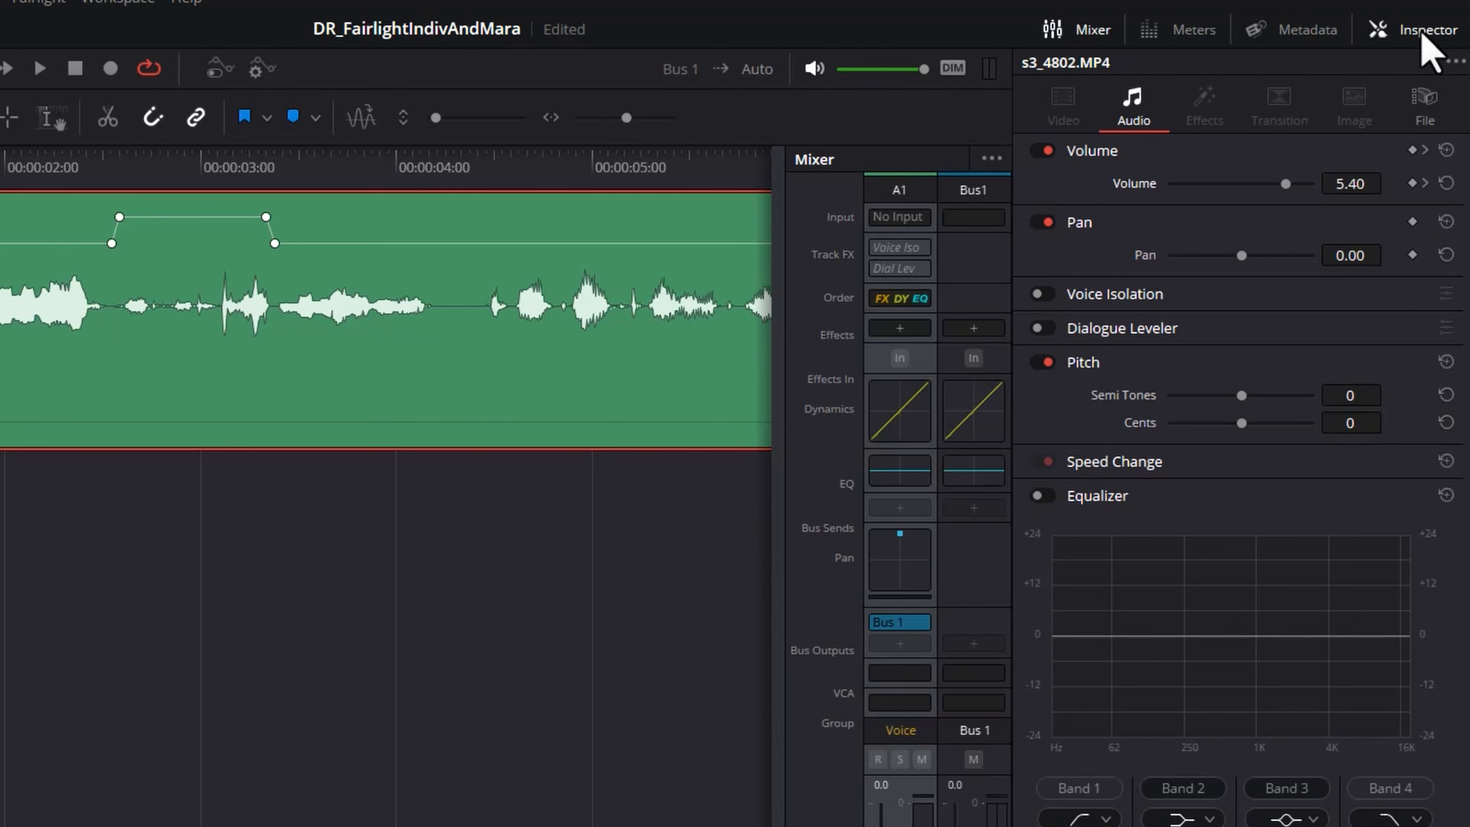
left_click(1445, 150)
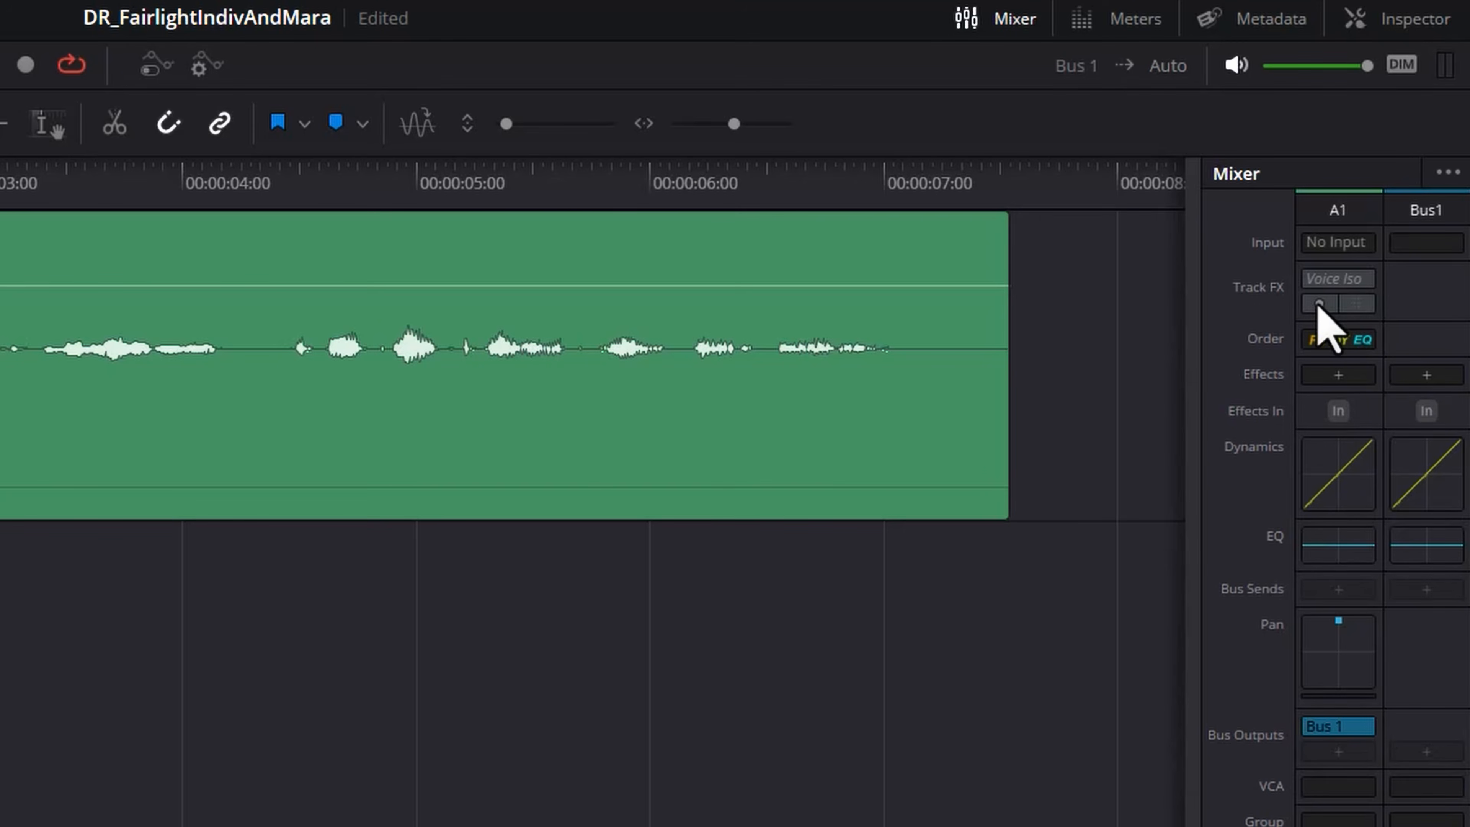
- Enable the Dialogue Leveler on the Voice track and set its mode to Allow wider dynamics
left_click(1318, 304)
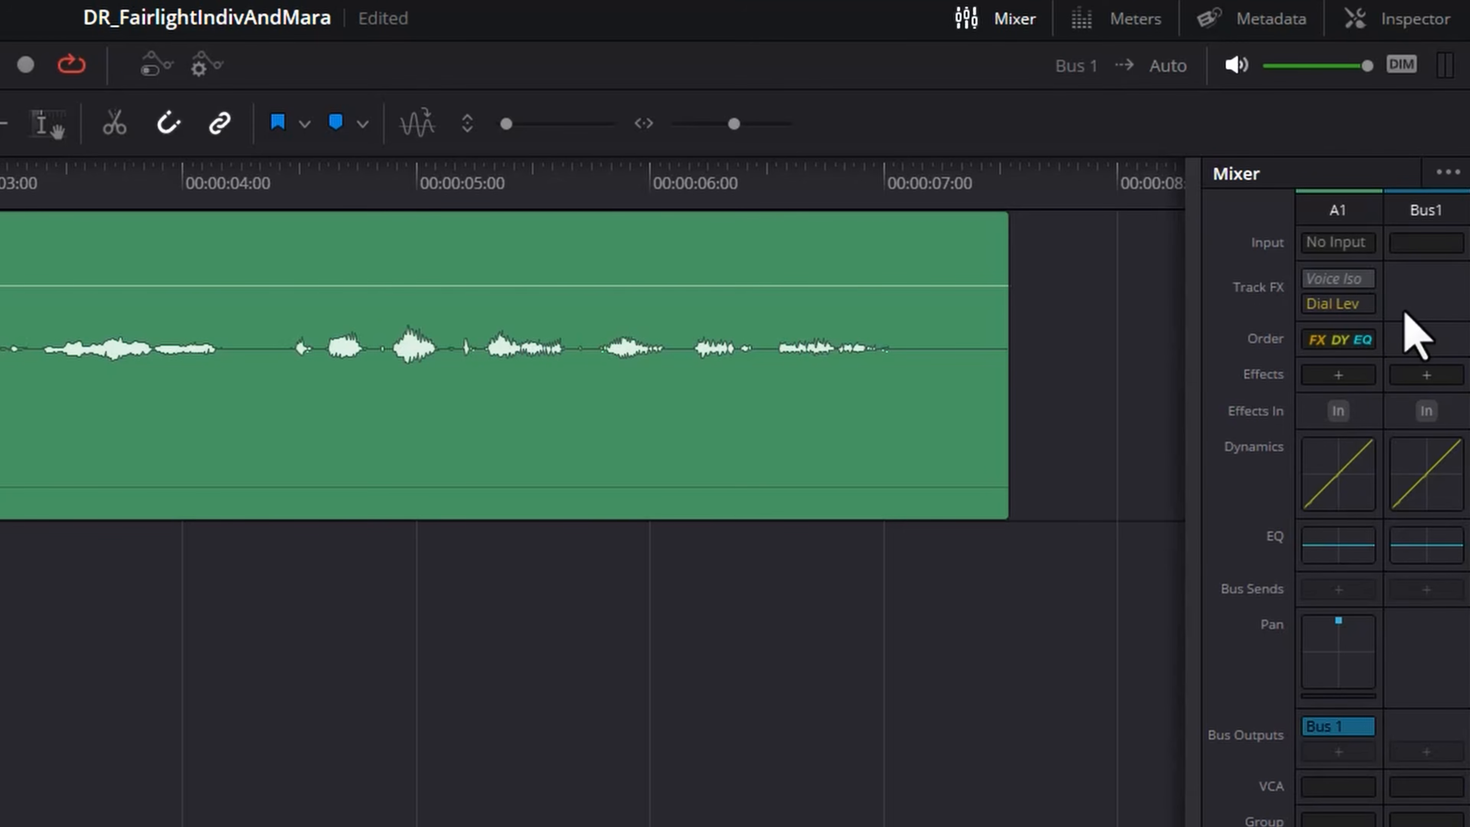
mouse_move(1355, 312)
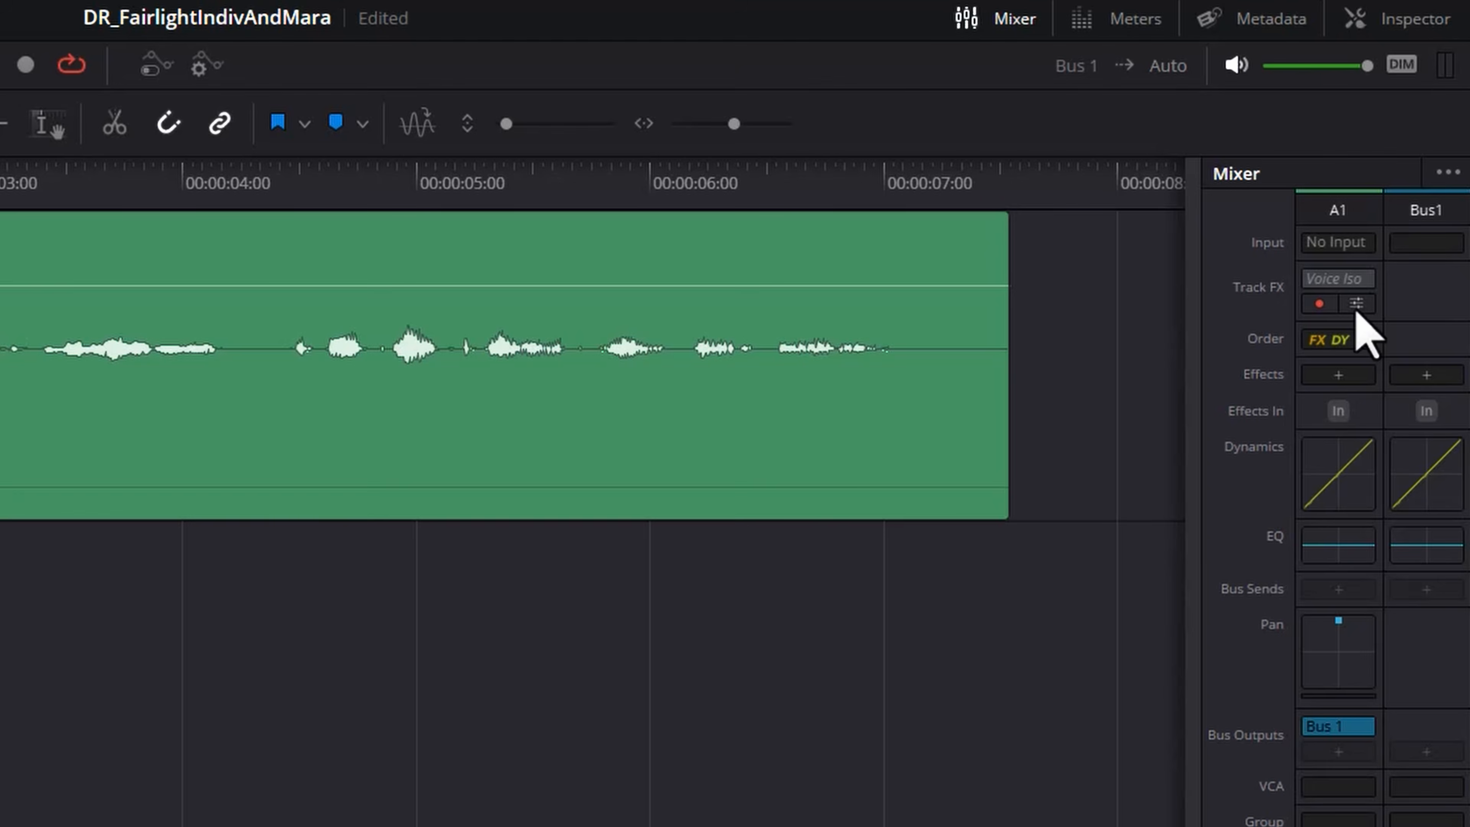
left_click(1356, 303)
left_click(724, 473)
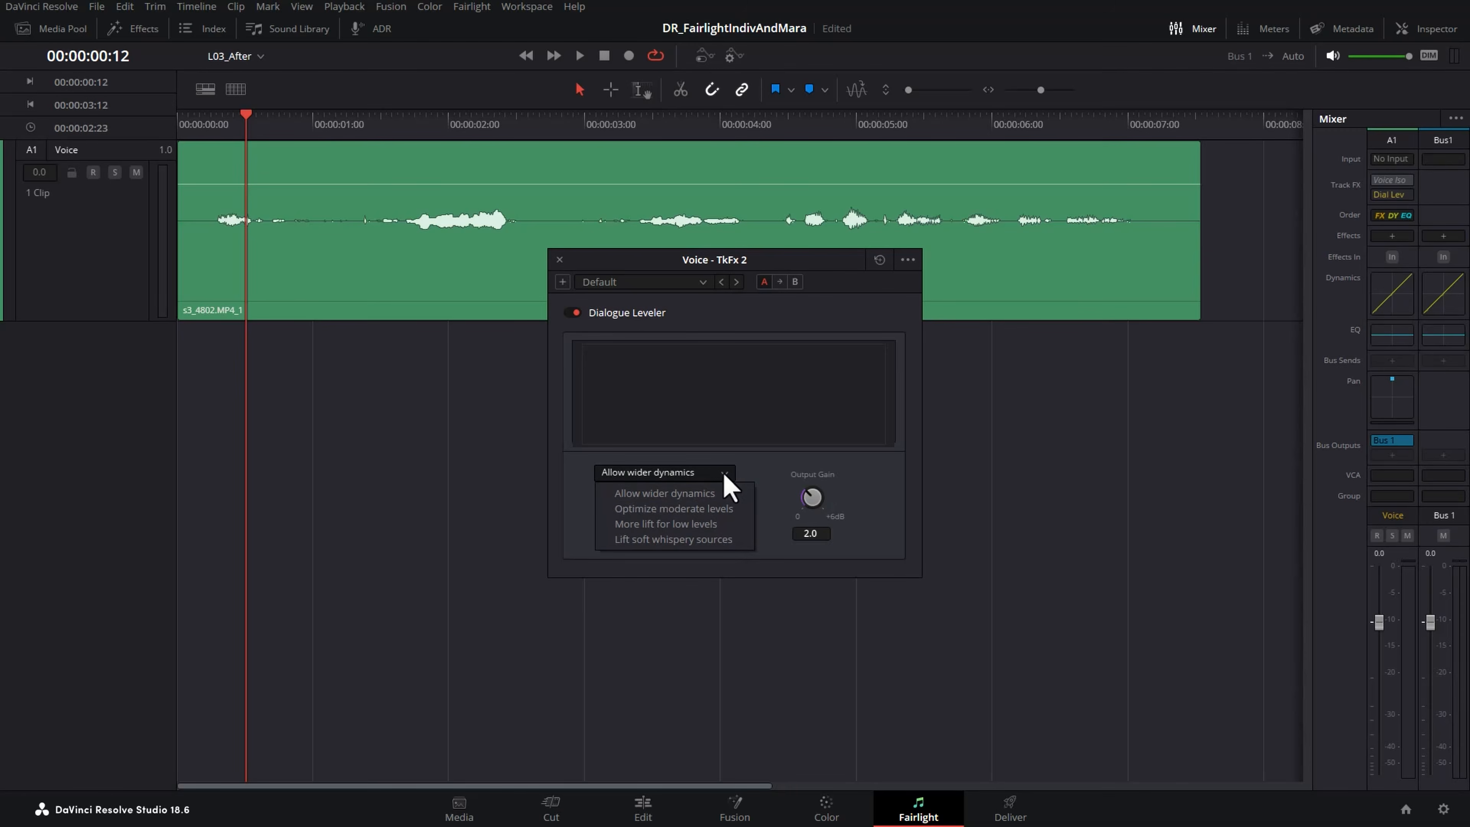
left_click(709, 493)
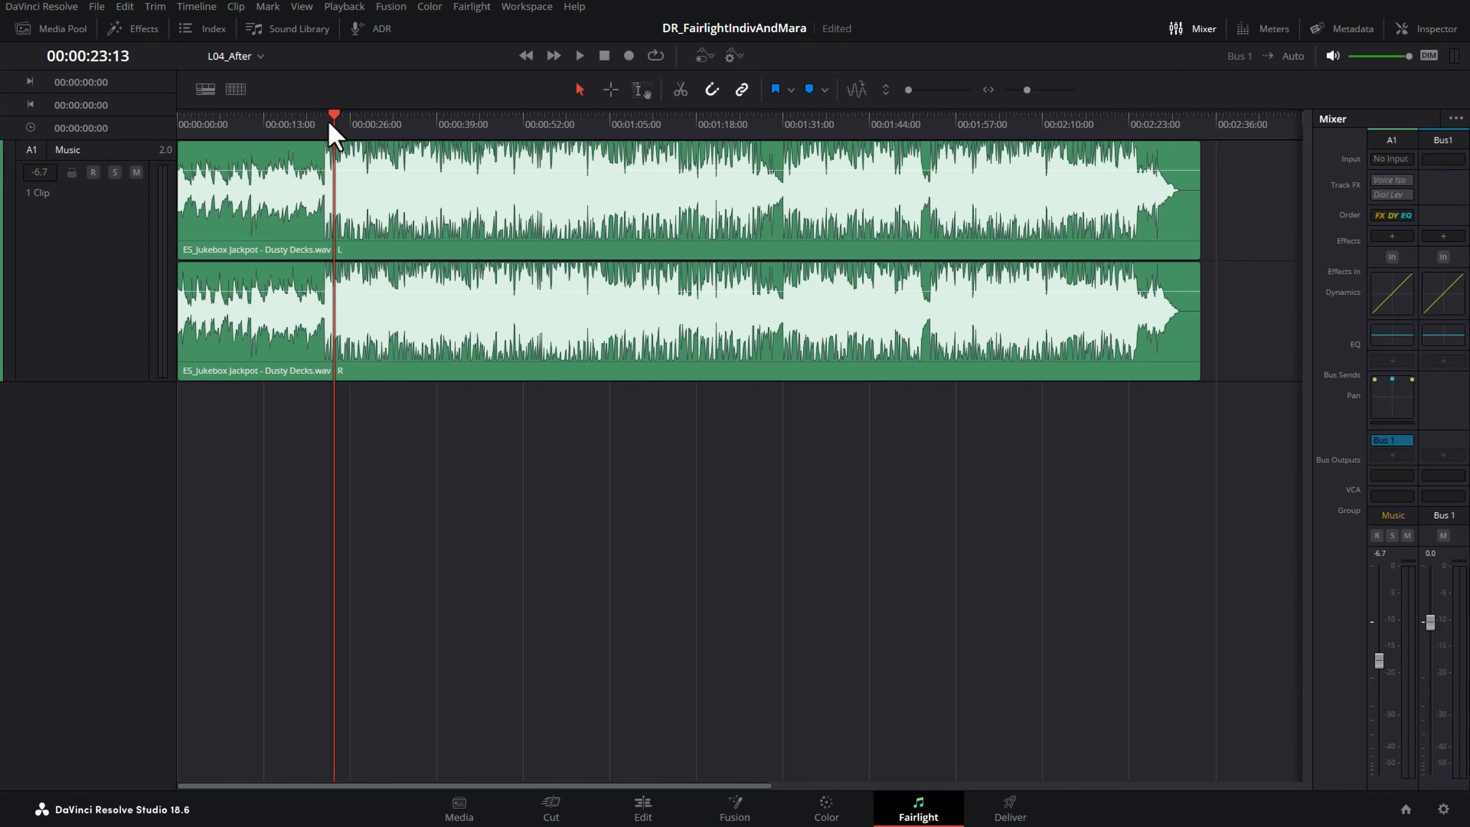
- Play the L04_After music from around 00:00:23 and open the Music track's equalizer
key("space")
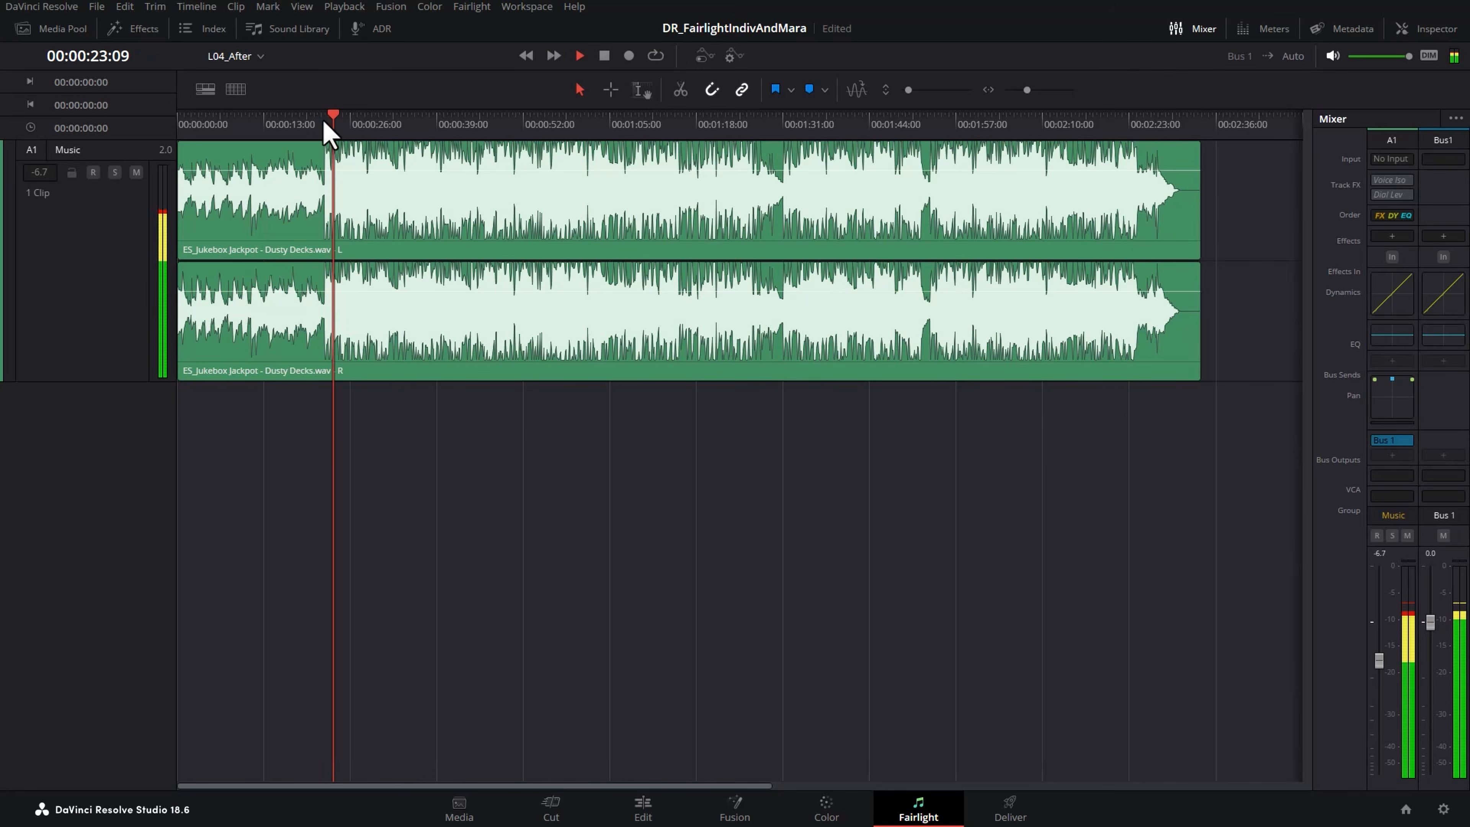
key("space")
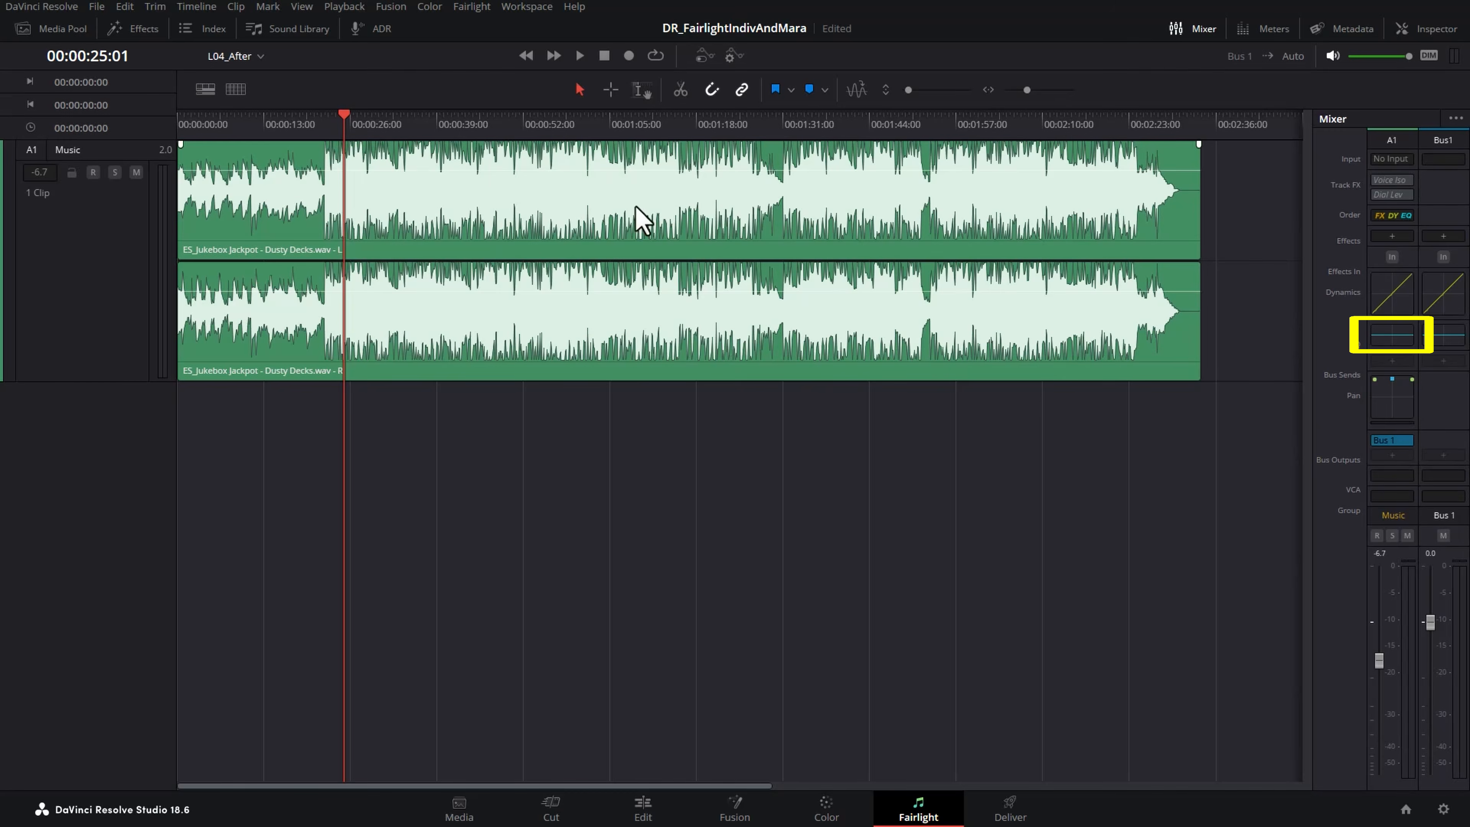
left_click(1397, 339)
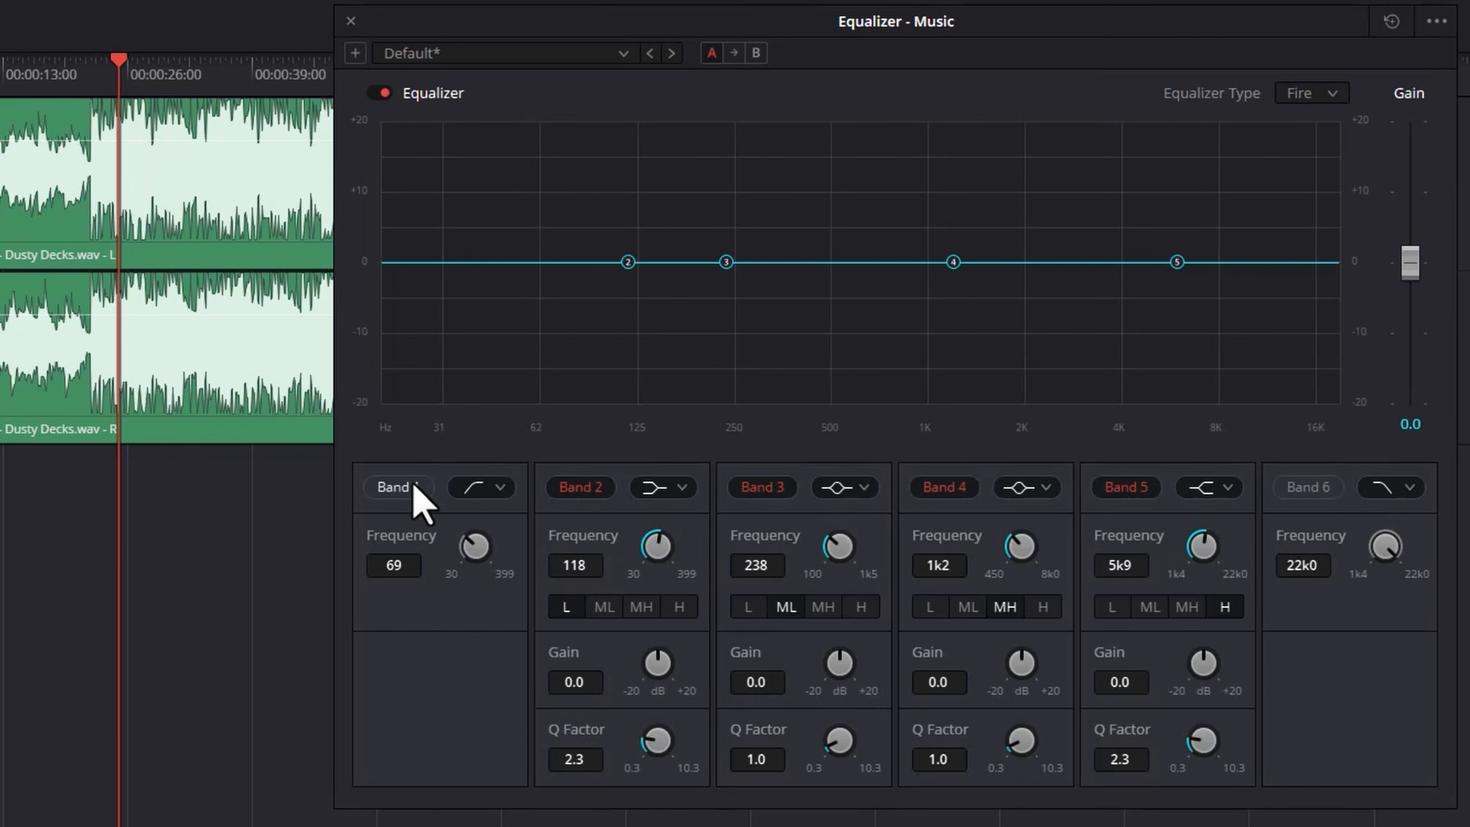
- Enable Band 1 and Band 6 in the Music equalizer, toggling each off and on again
left_click(400, 487)
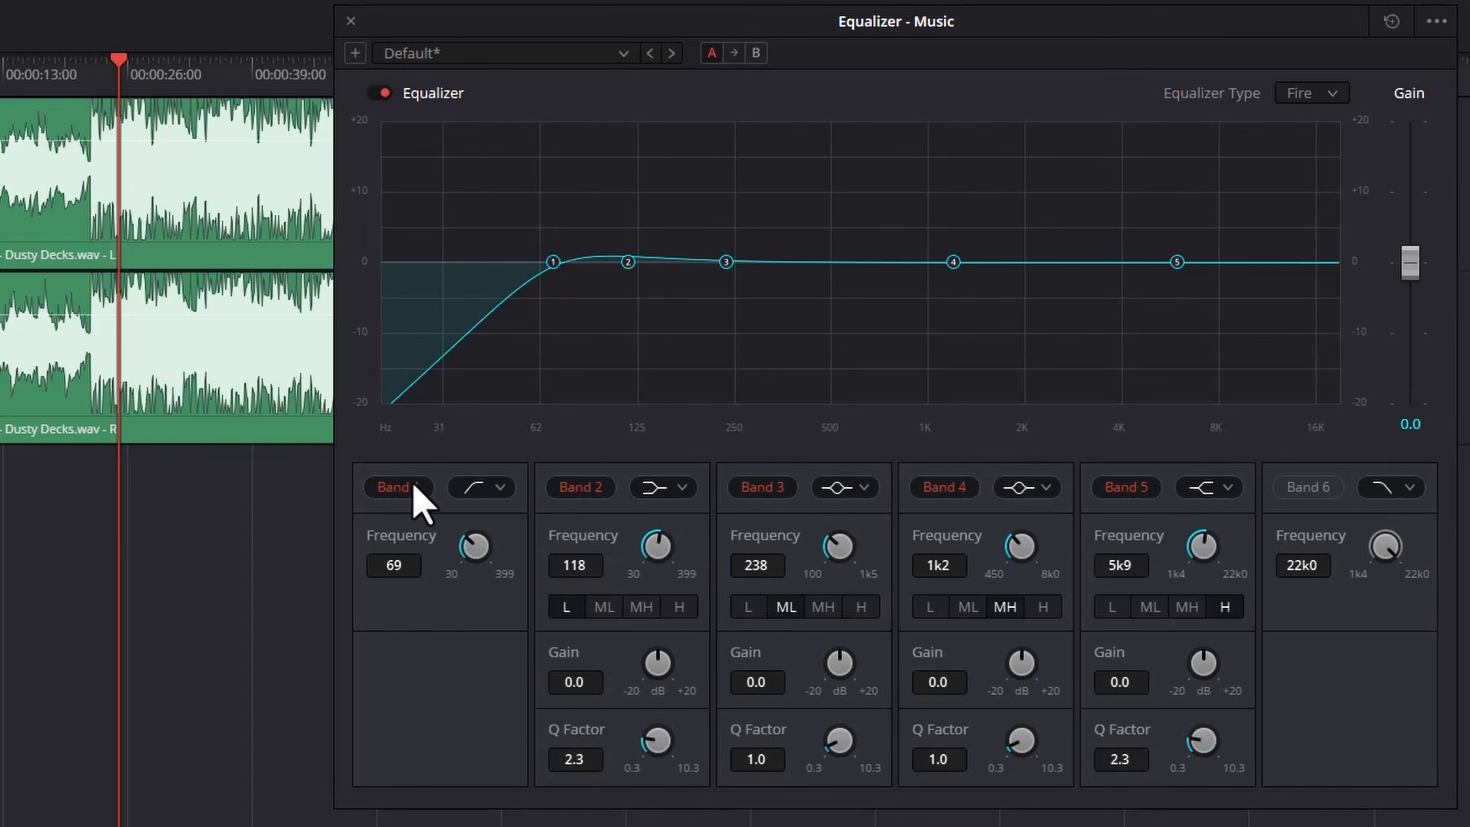
left_click(1306, 488)
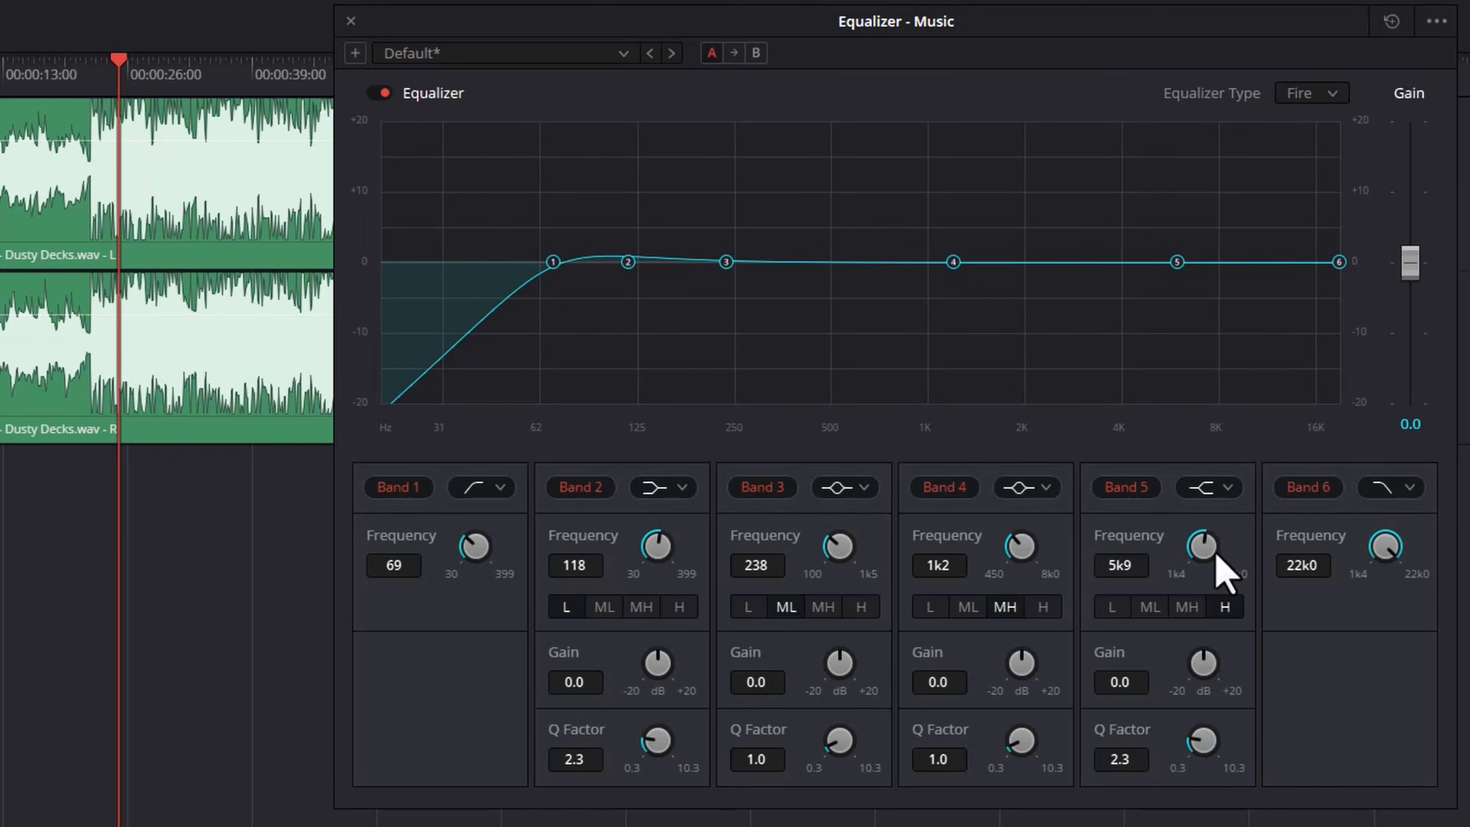
left_click(414, 487)
left_click(417, 489)
left_click(1302, 491)
left_click(1304, 487)
- Move Band 4 on the equalizer curve, boosting it to +13.2 dB, cutting it to -12.7 dB and shifting it lower in frequency
left_click_drag(952, 260, 962, 169)
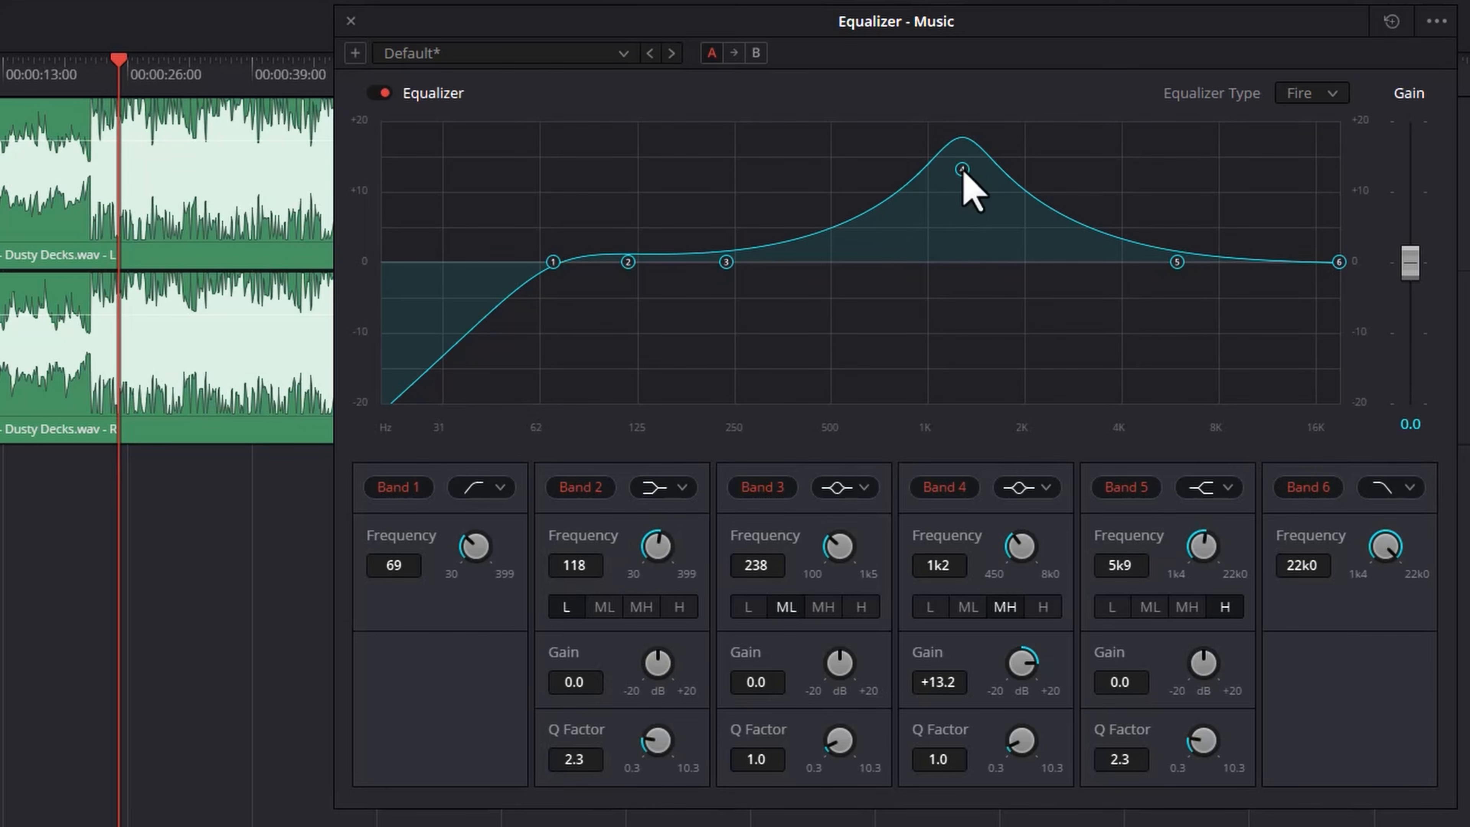
left_click_drag(961, 170, 963, 353)
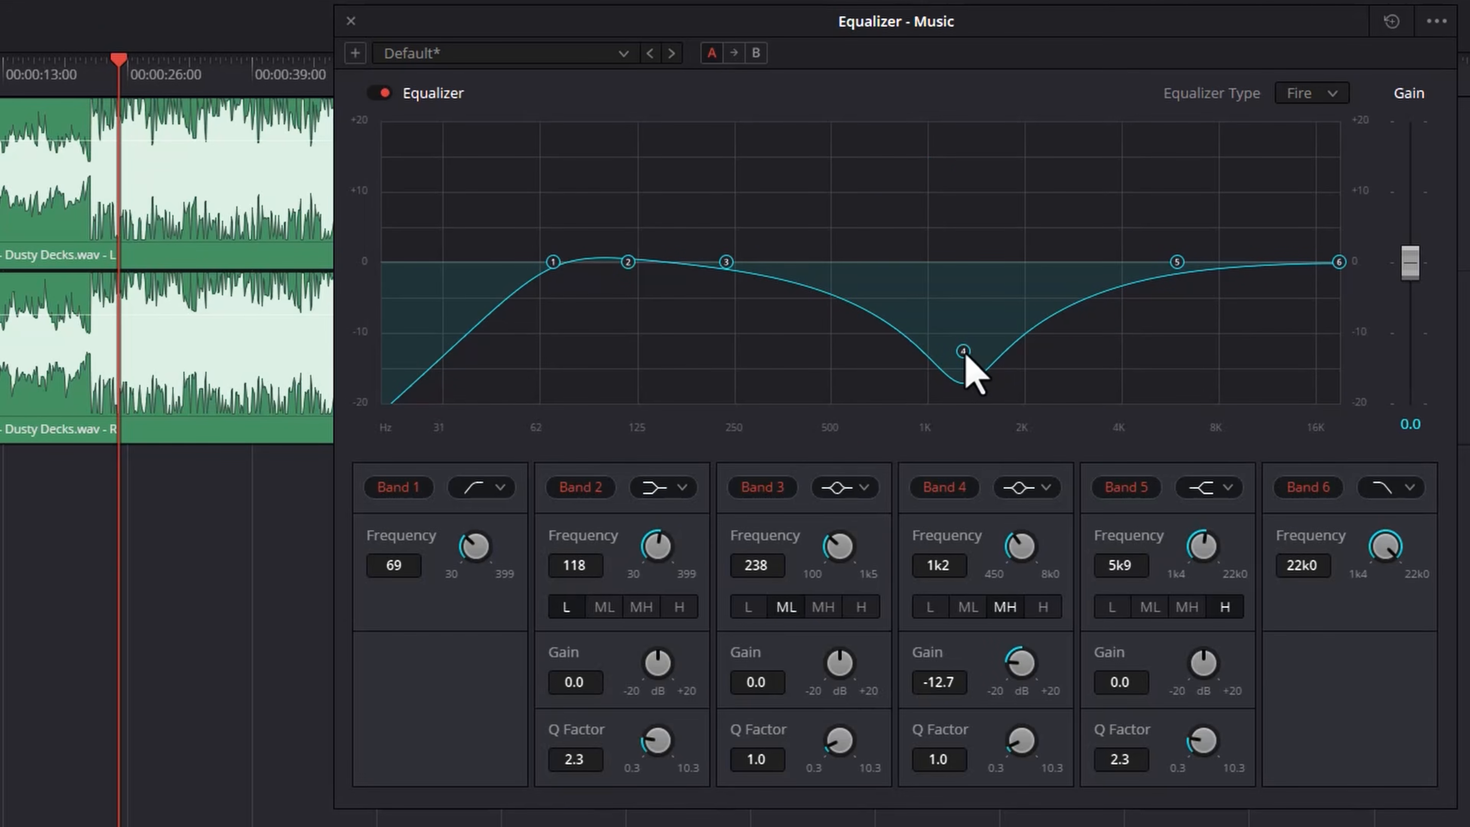
left_click_drag(963, 352, 904, 305)
- Set Band 4's frequency to 1k8, its gain to +5.5 dB and its Q Factor to 10.3
left_click_drag(1013, 534, 1068, 535)
left_click_drag(1022, 646, 1111, 621)
left_click_drag(1027, 743, 1347, 777)
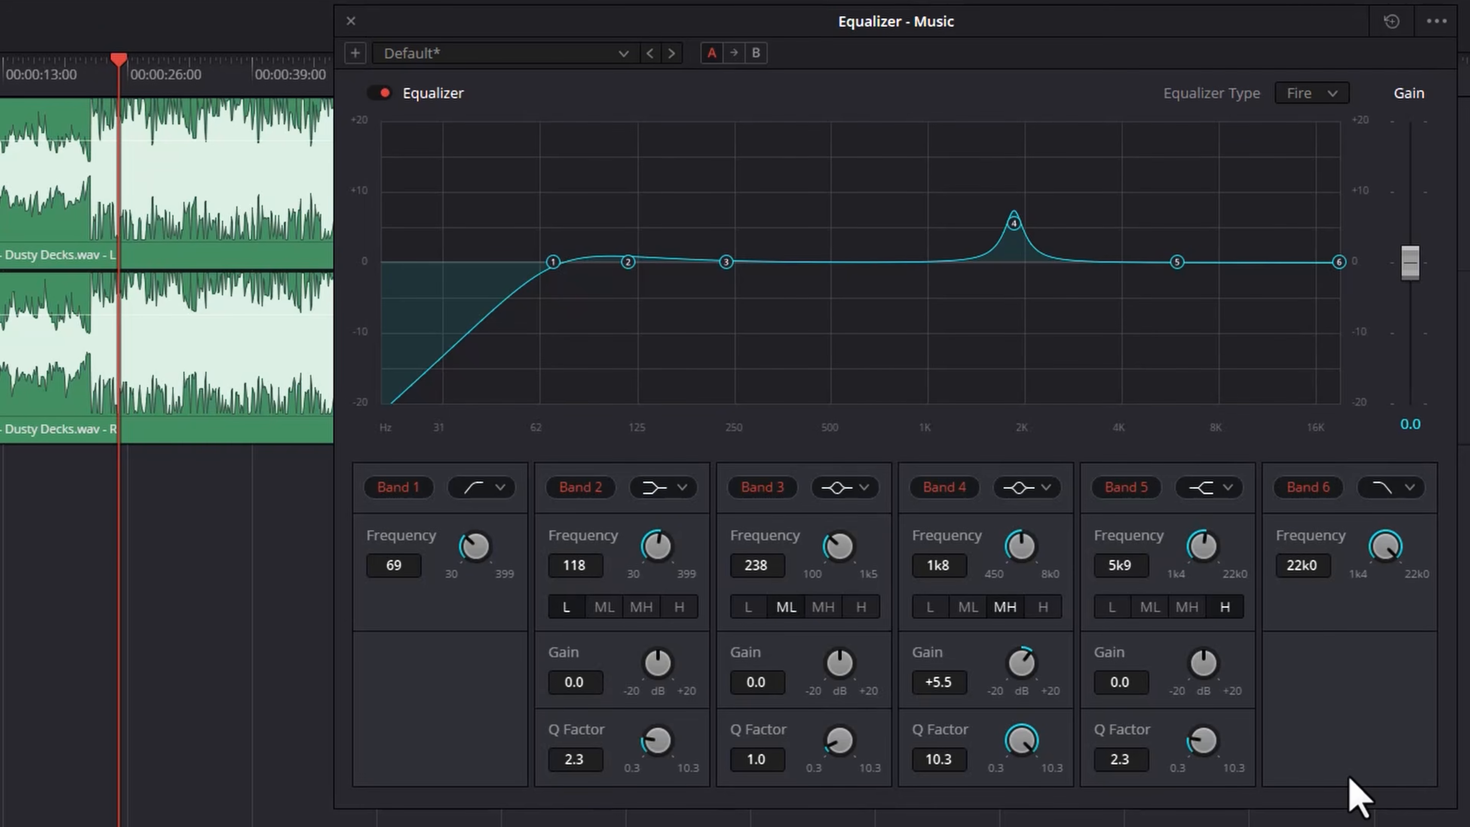
- Set Band 4's frequency to 1k2, its gain to +12.9 dB and its Q Factor to 0.3
left_click_drag(1027, 558, 984, 571)
left_click_drag(1014, 656, 1095, 683)
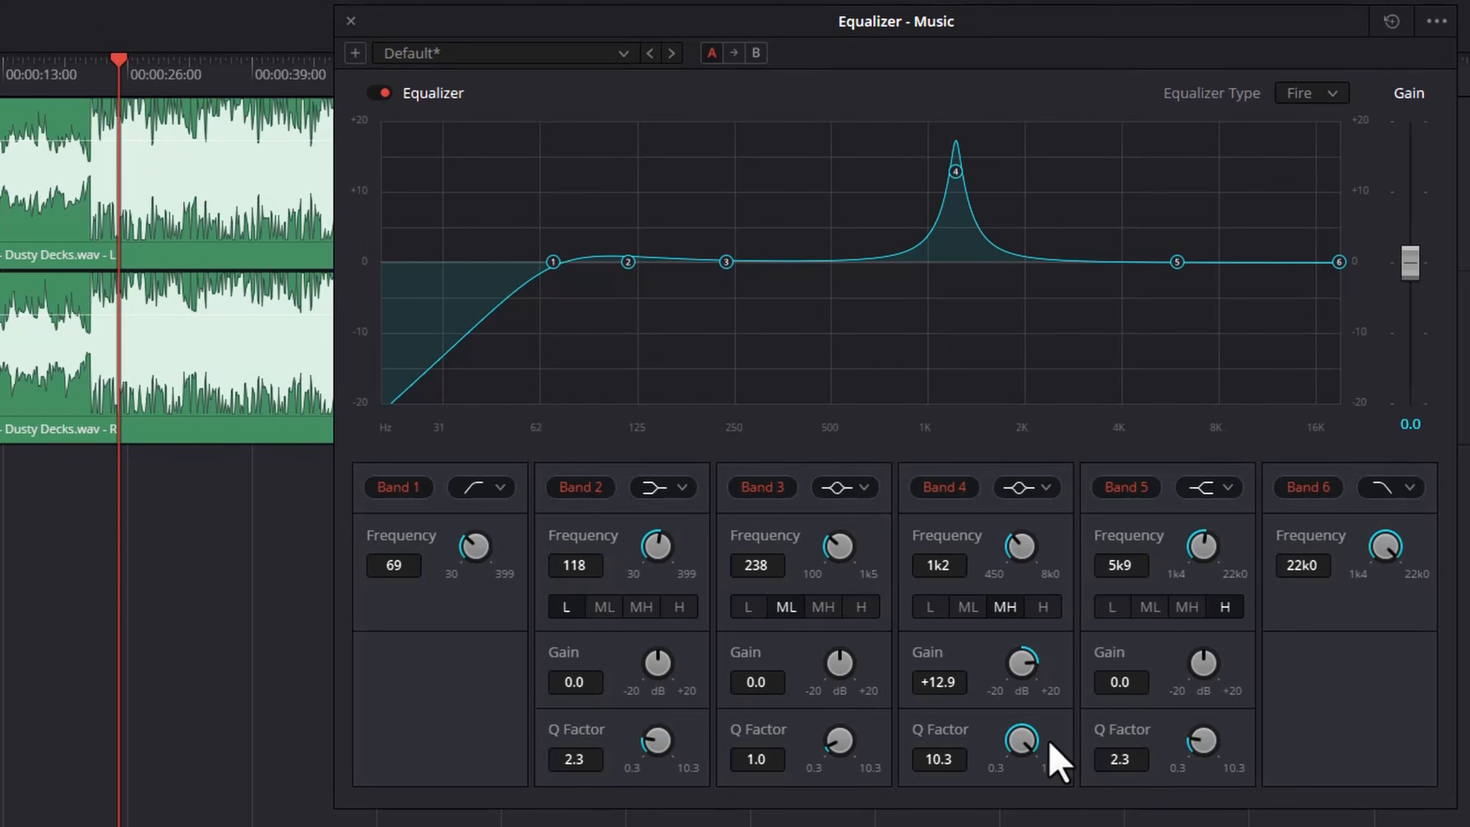
left_click_drag(1047, 743, 839, 754)
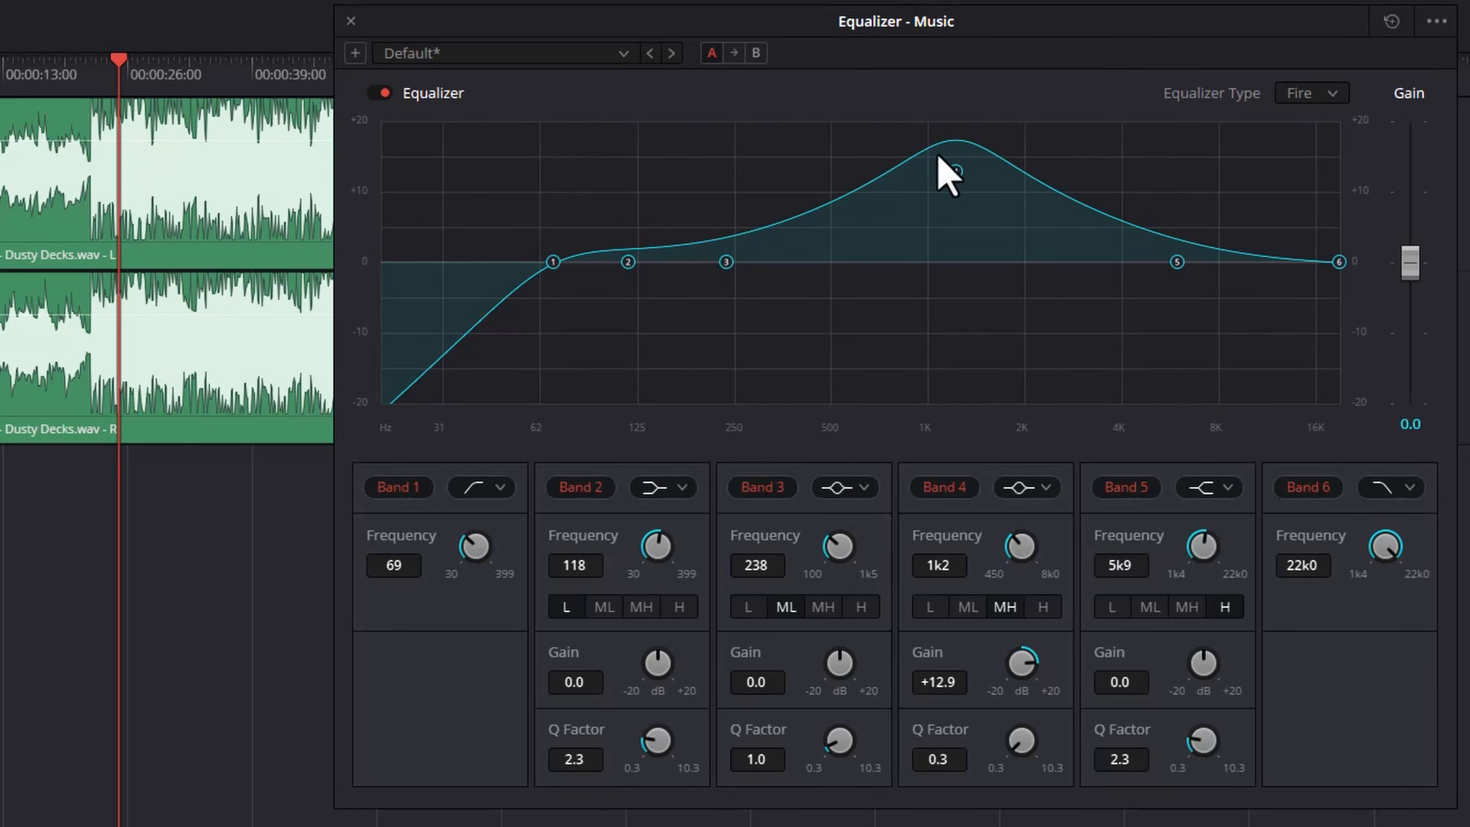
- Disable Bands 2 through 6 in the Music equalizer, keeping only Band 1 enabled
left_click(576, 489)
left_click(763, 489)
left_click(943, 489)
left_click(1123, 490)
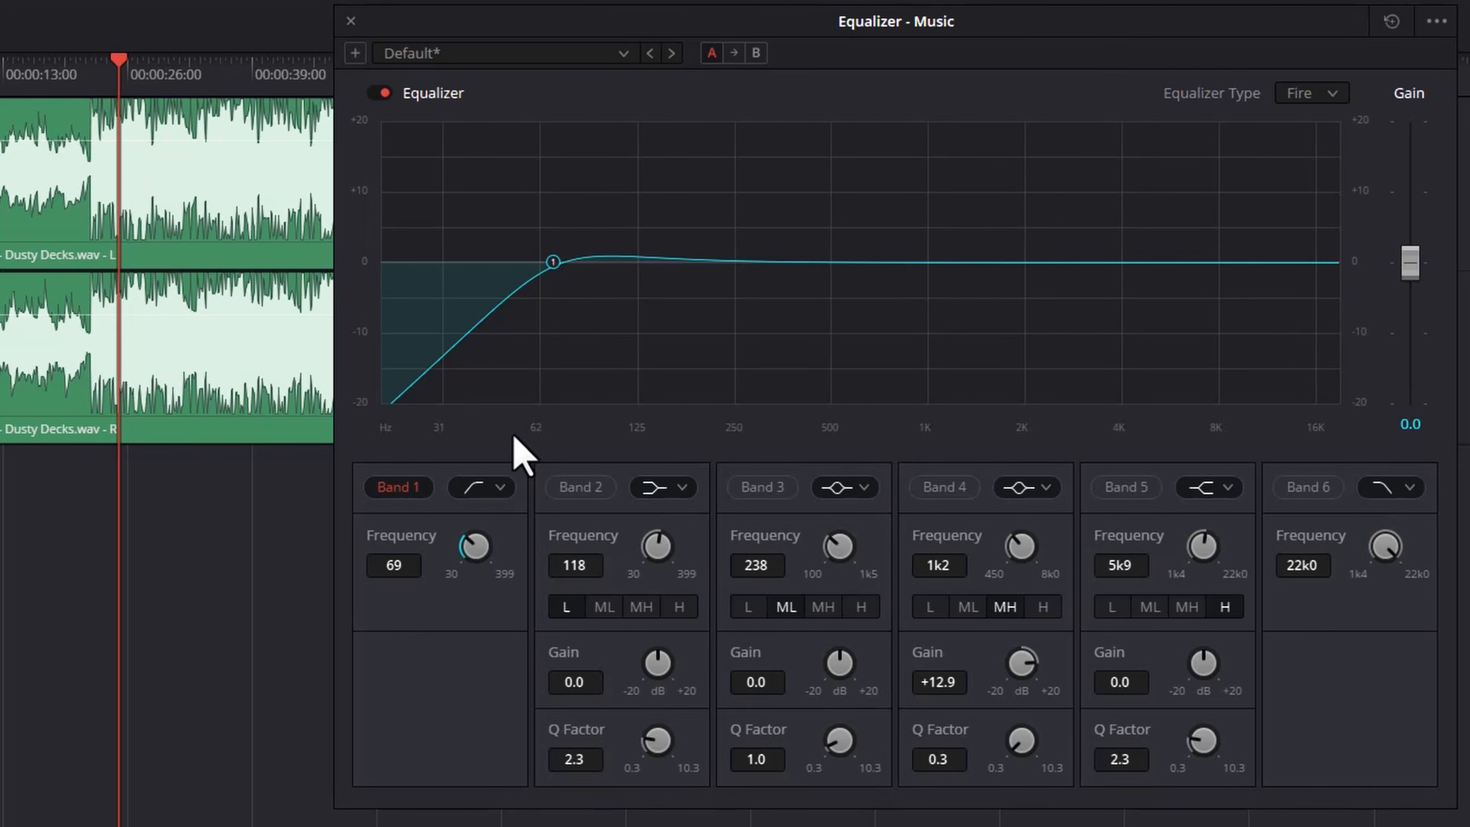
- Keep the high-pass shape on Band 1 and raise its frequency to 183, and during playback to 399
left_click(501, 488)
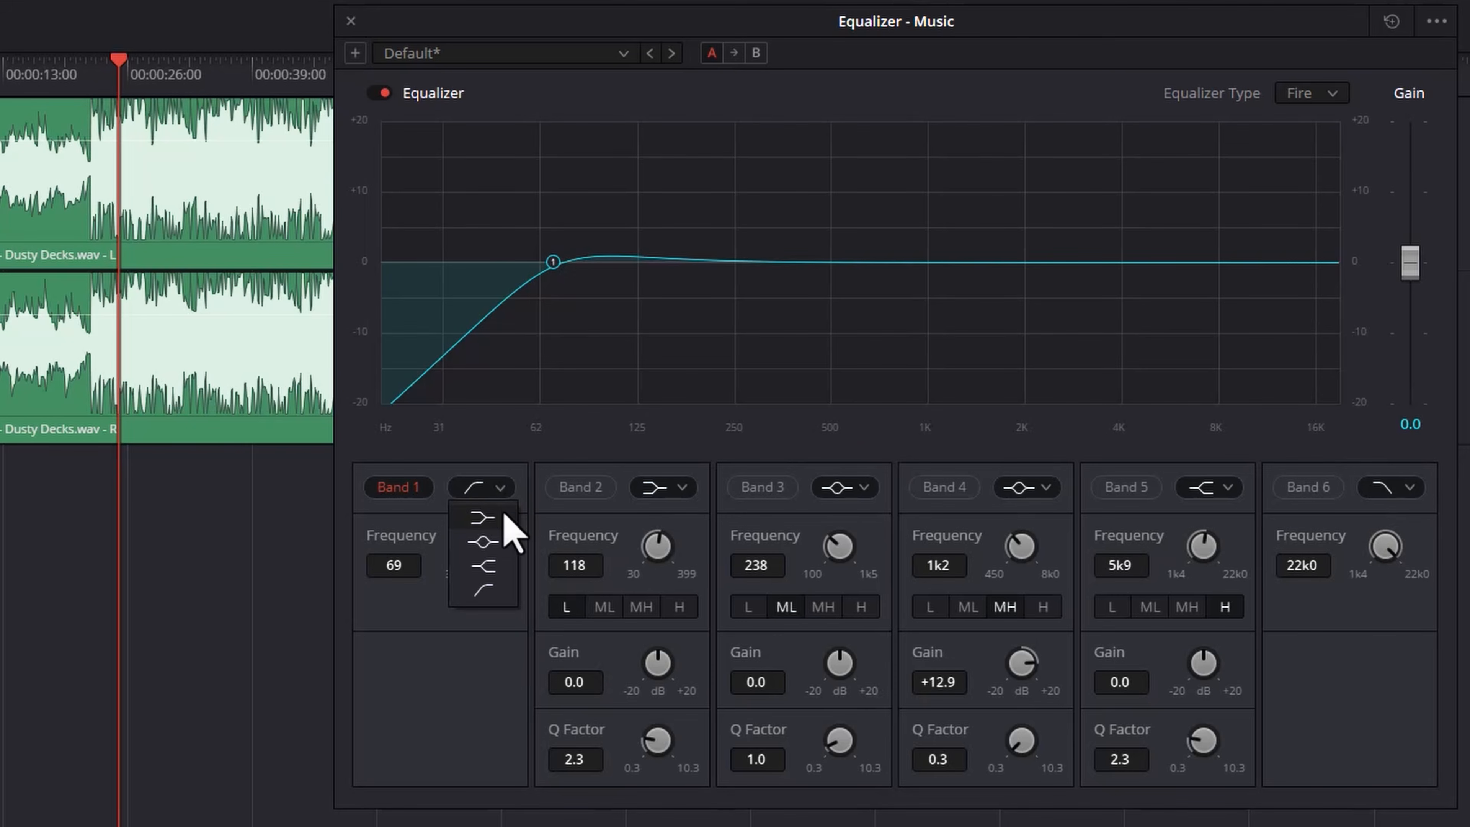
left_click(483, 593)
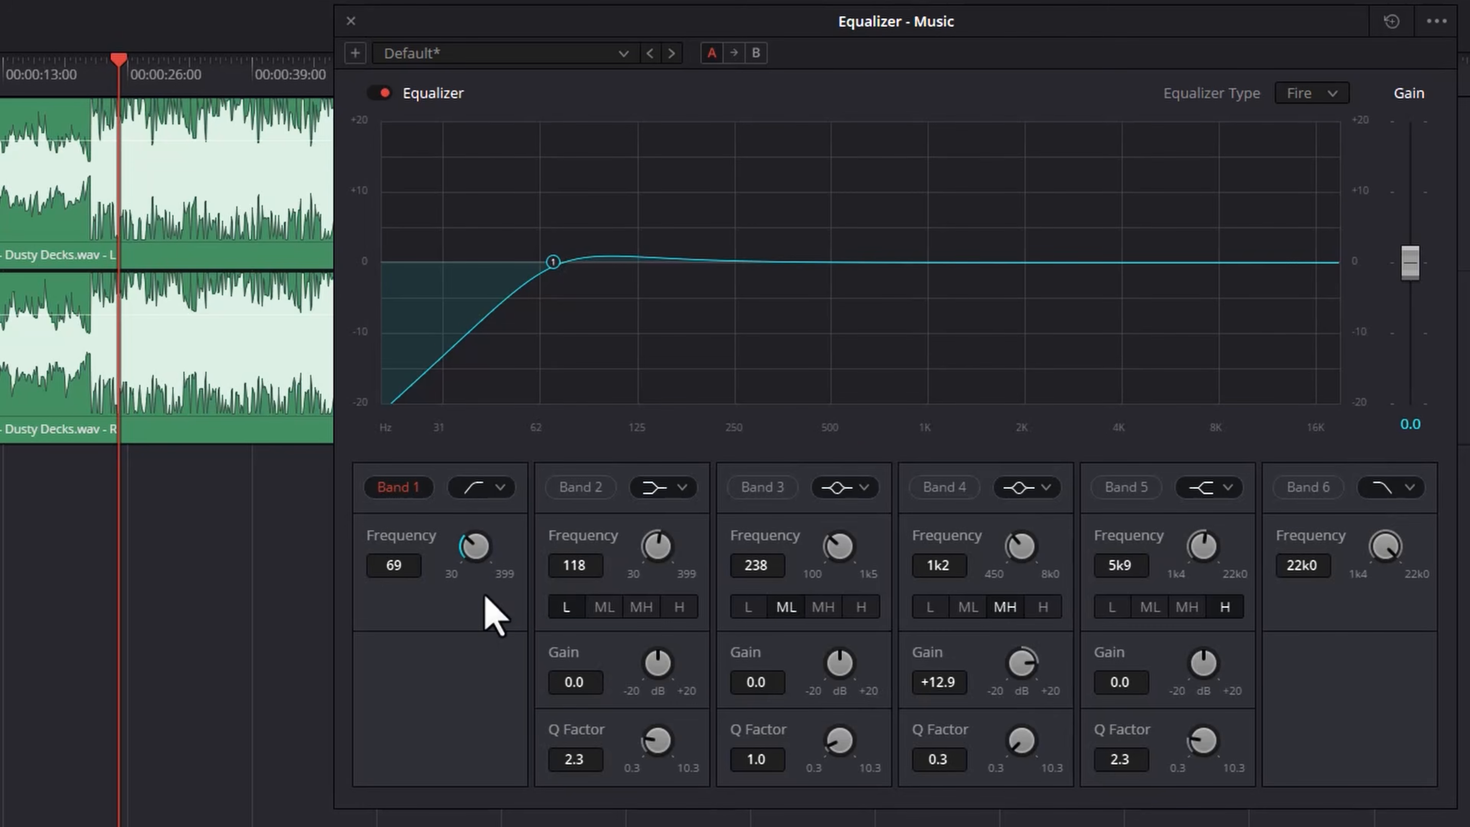
left_click_drag(472, 549, 627, 553)
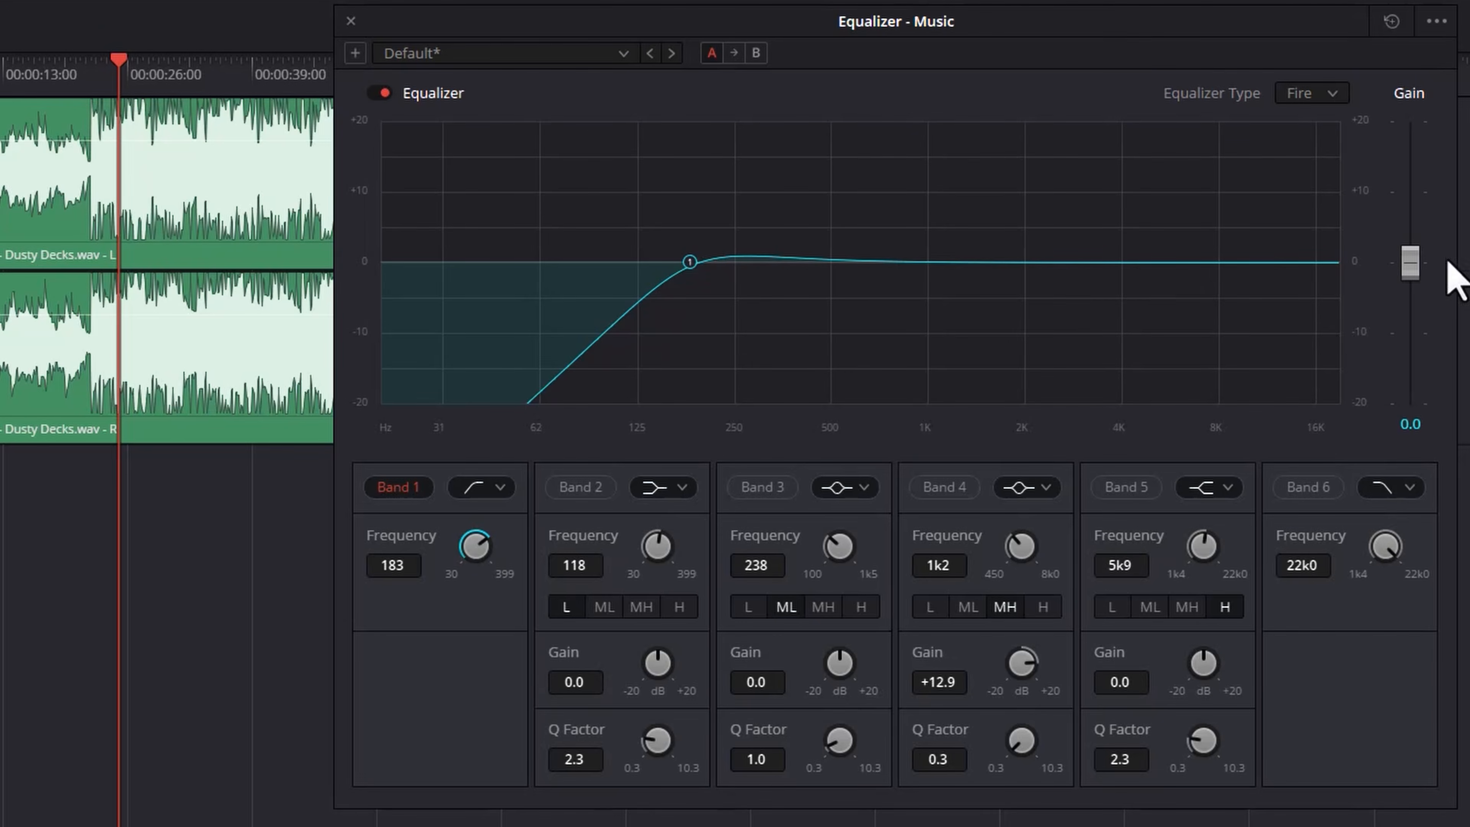
left_click(100, 74)
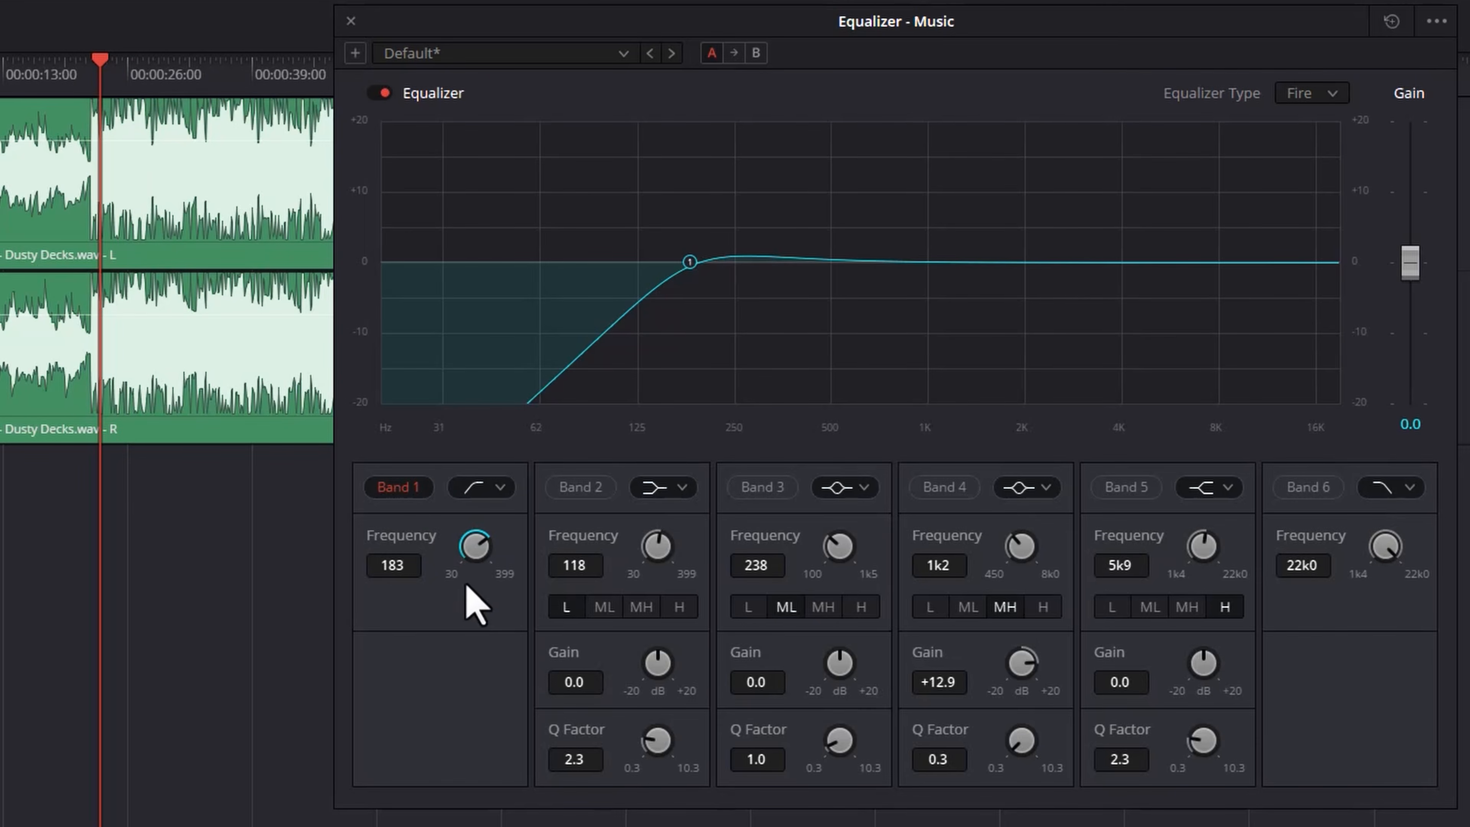
left_click_drag(480, 552, 597, 548)
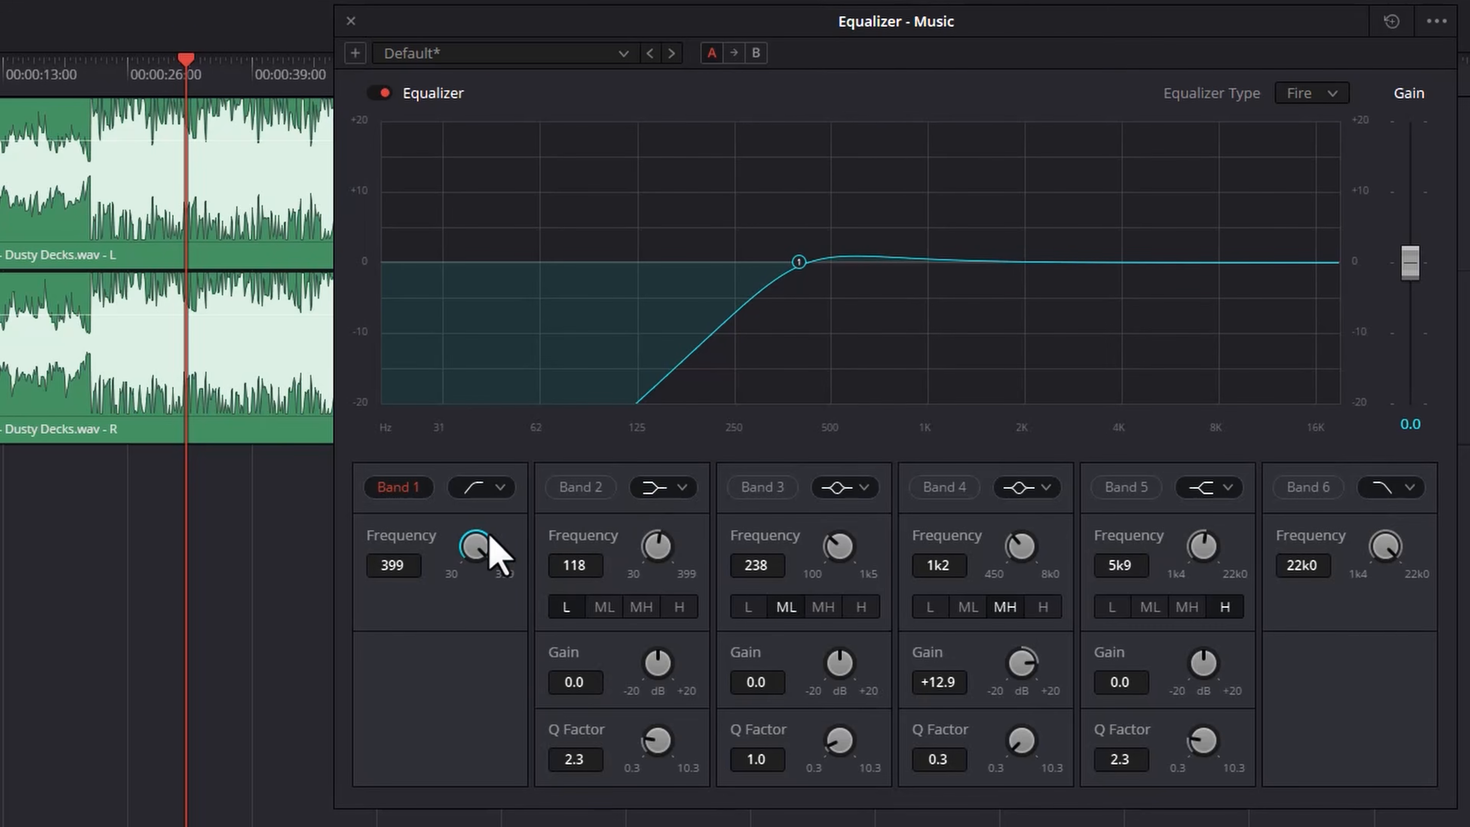
- Disable Band 1, enable Band 6 as a low-pass filter, and lower its frequency to 16k1 and during playback to 1k4
left_click(400, 486)
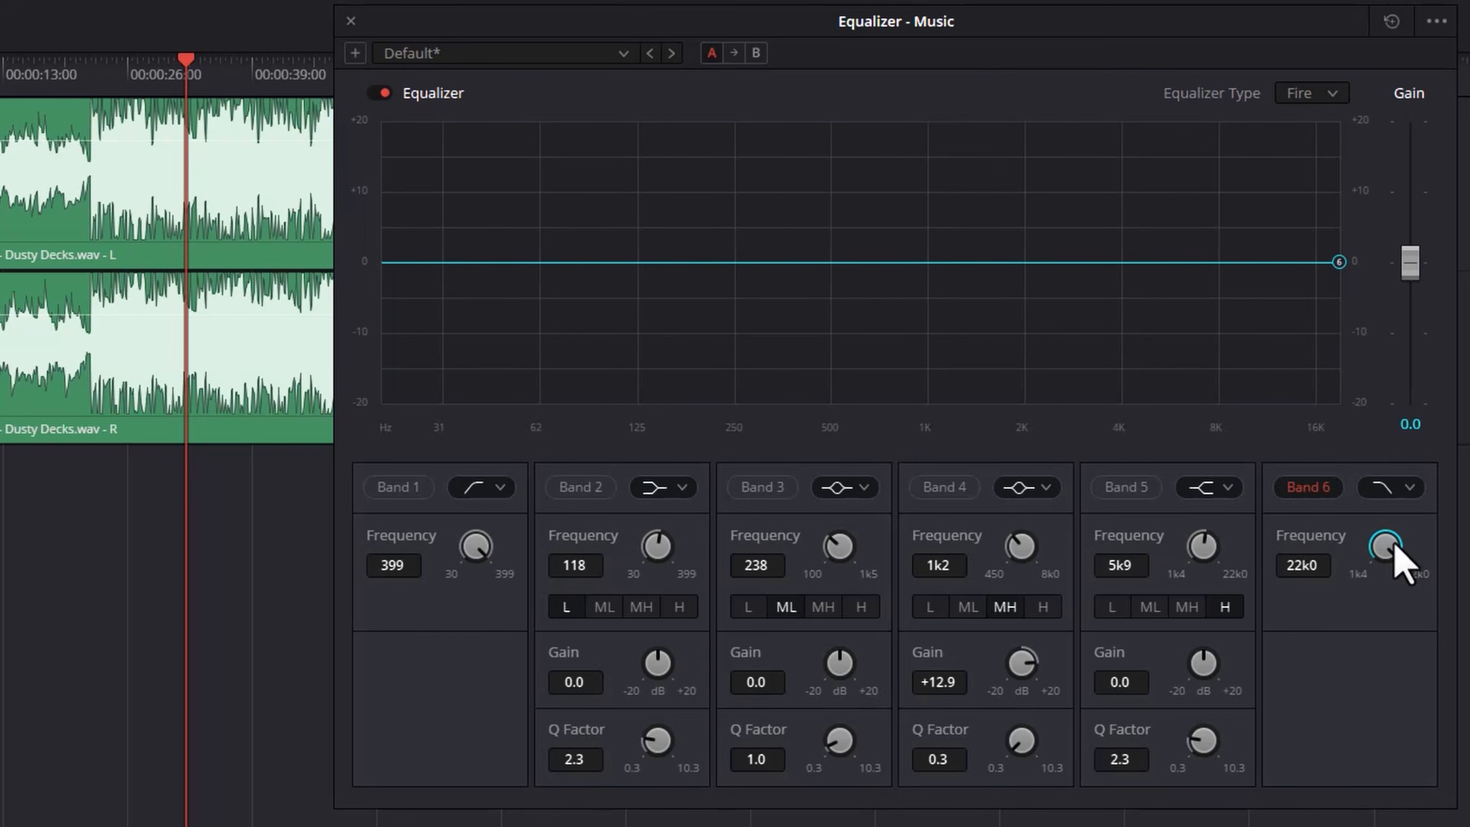
left_click_drag(1391, 548, 1356, 550)
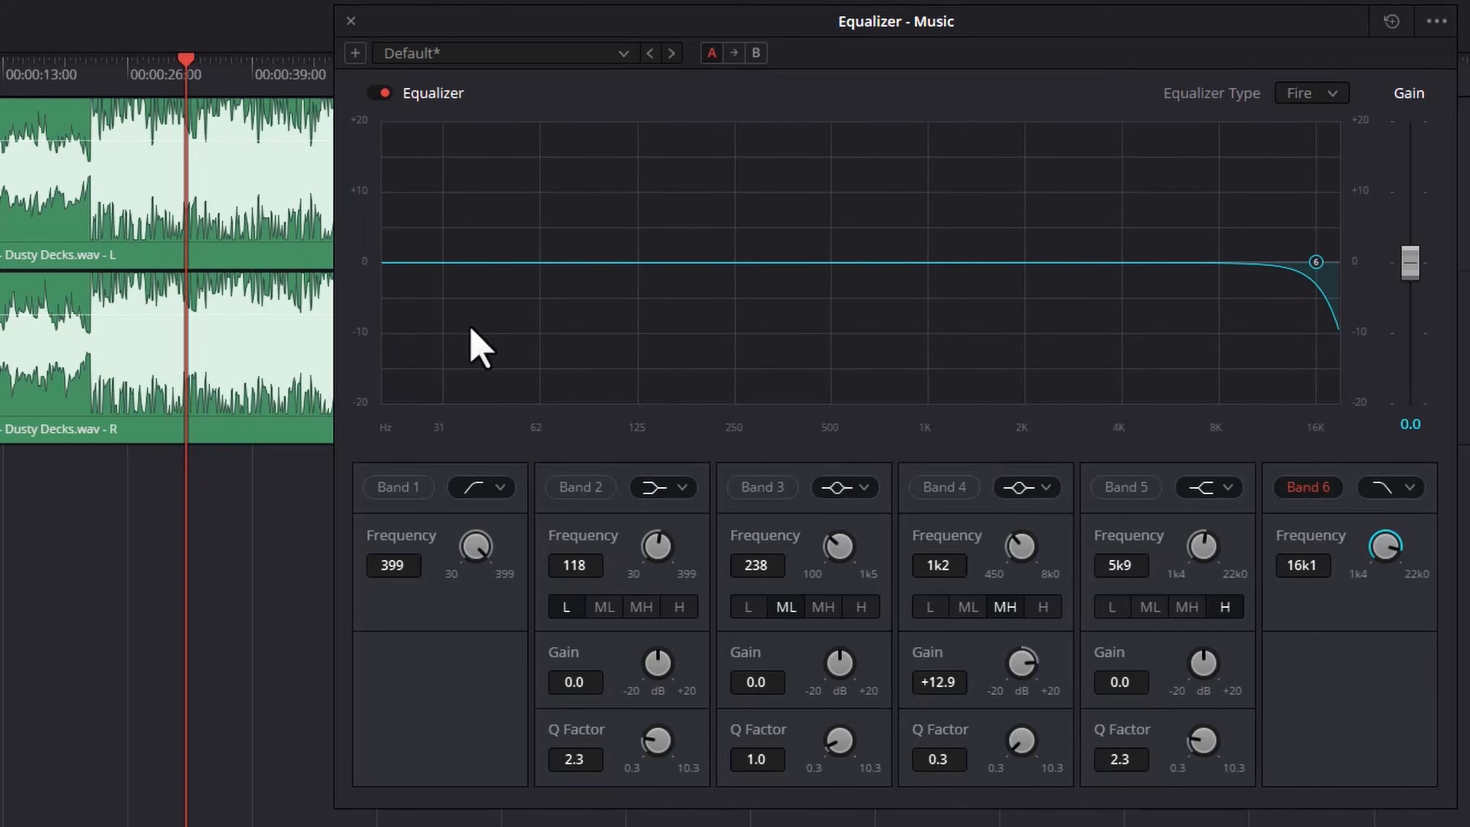
left_click(100, 66)
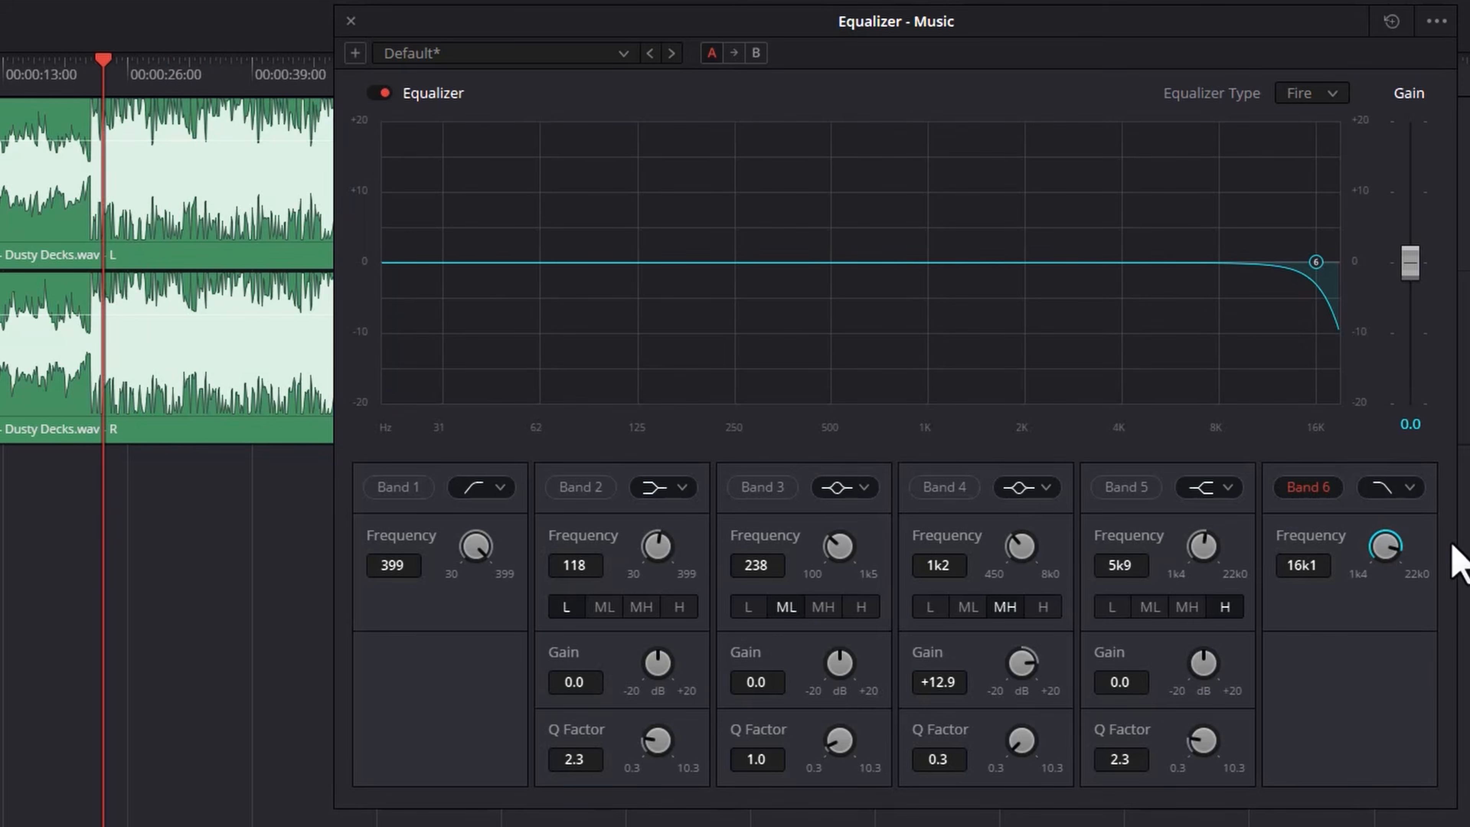
left_click_drag(1387, 542, 959, 564)
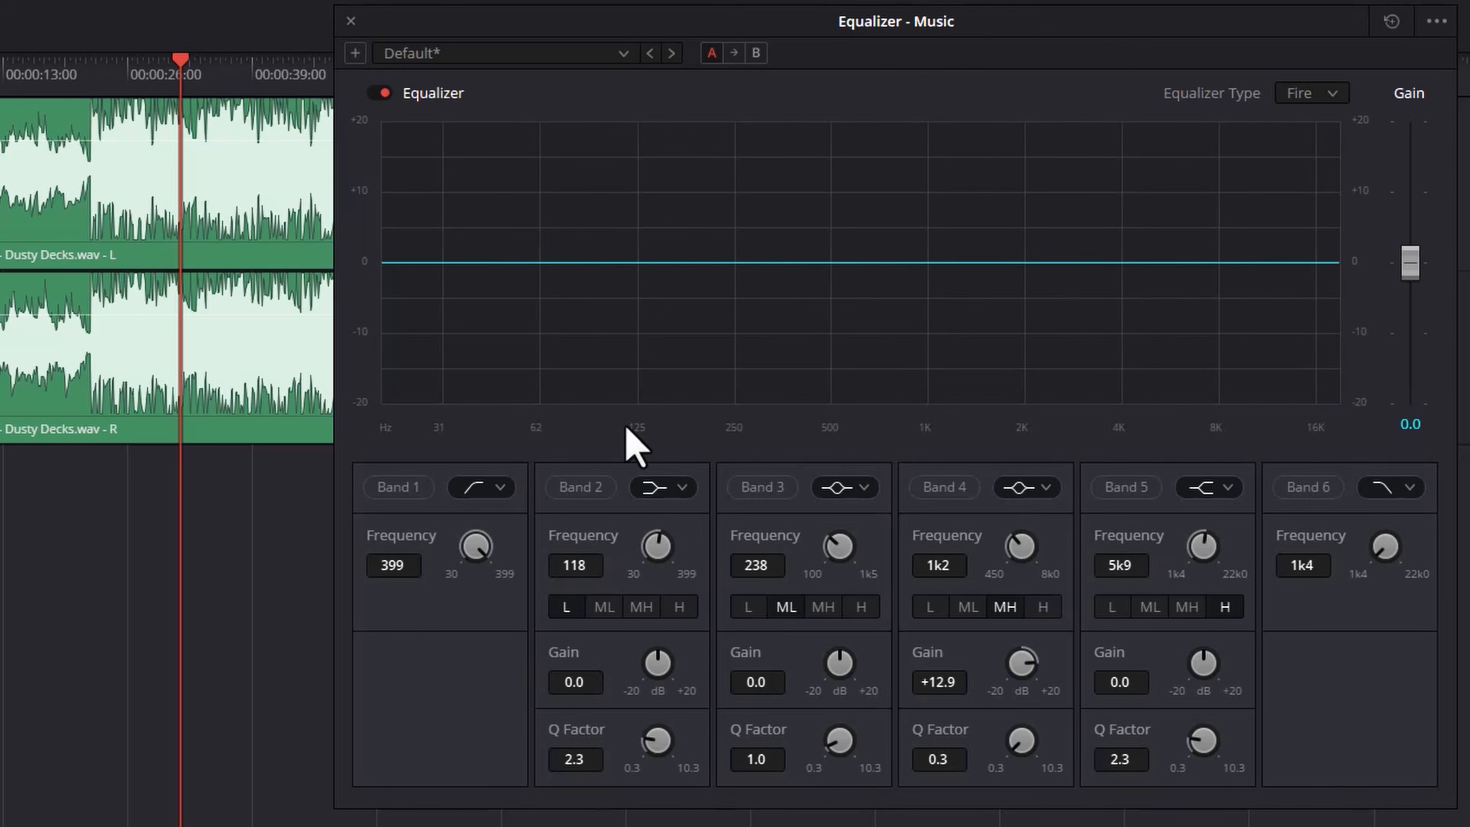
- Enable Band 2 as a low shelf with a gain of -6.9 dB, switching Band 1 on and off to compare the curves
left_click(580, 493)
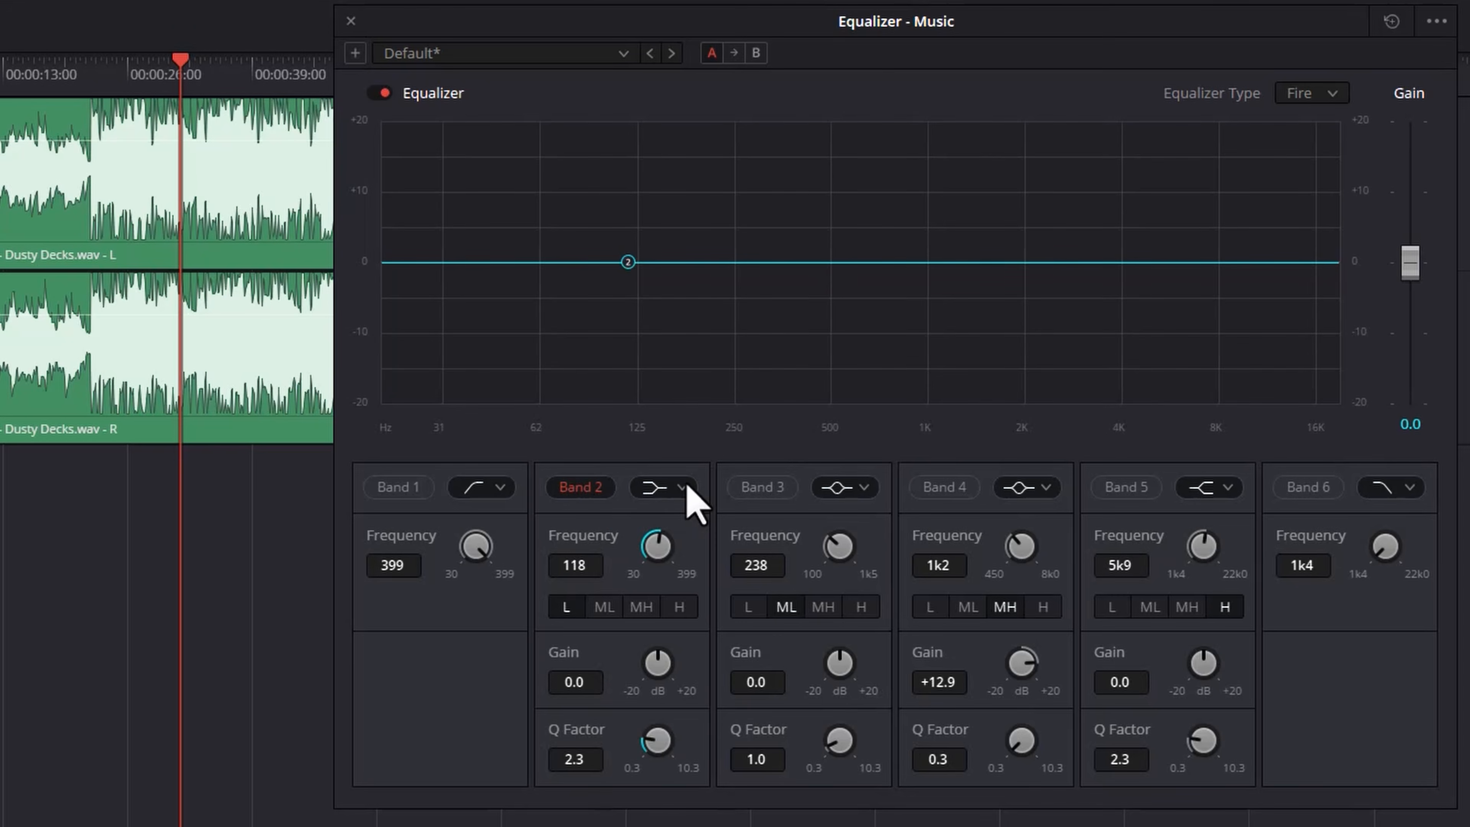
left_click(684, 487)
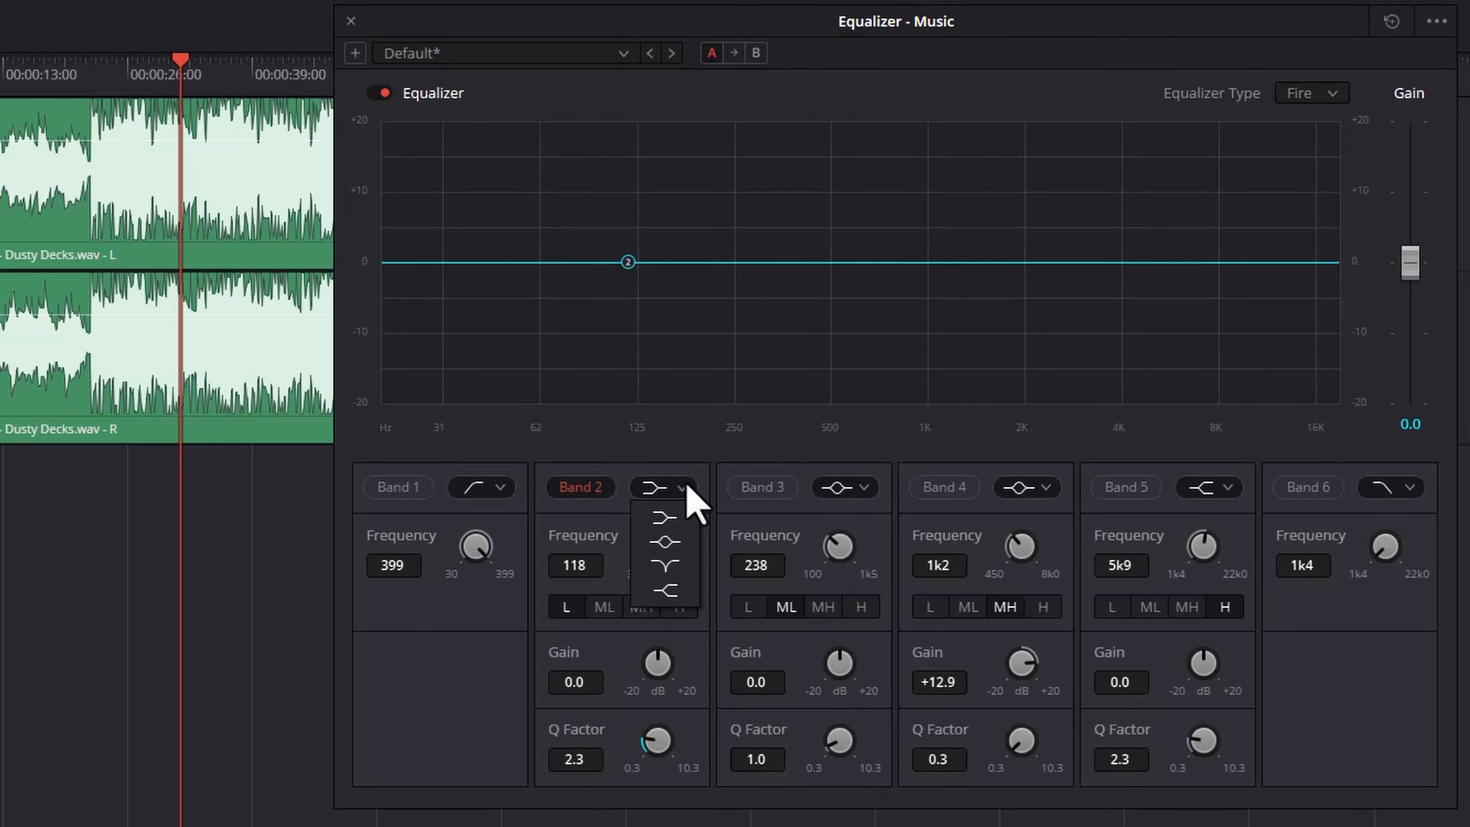
left_click(687, 485)
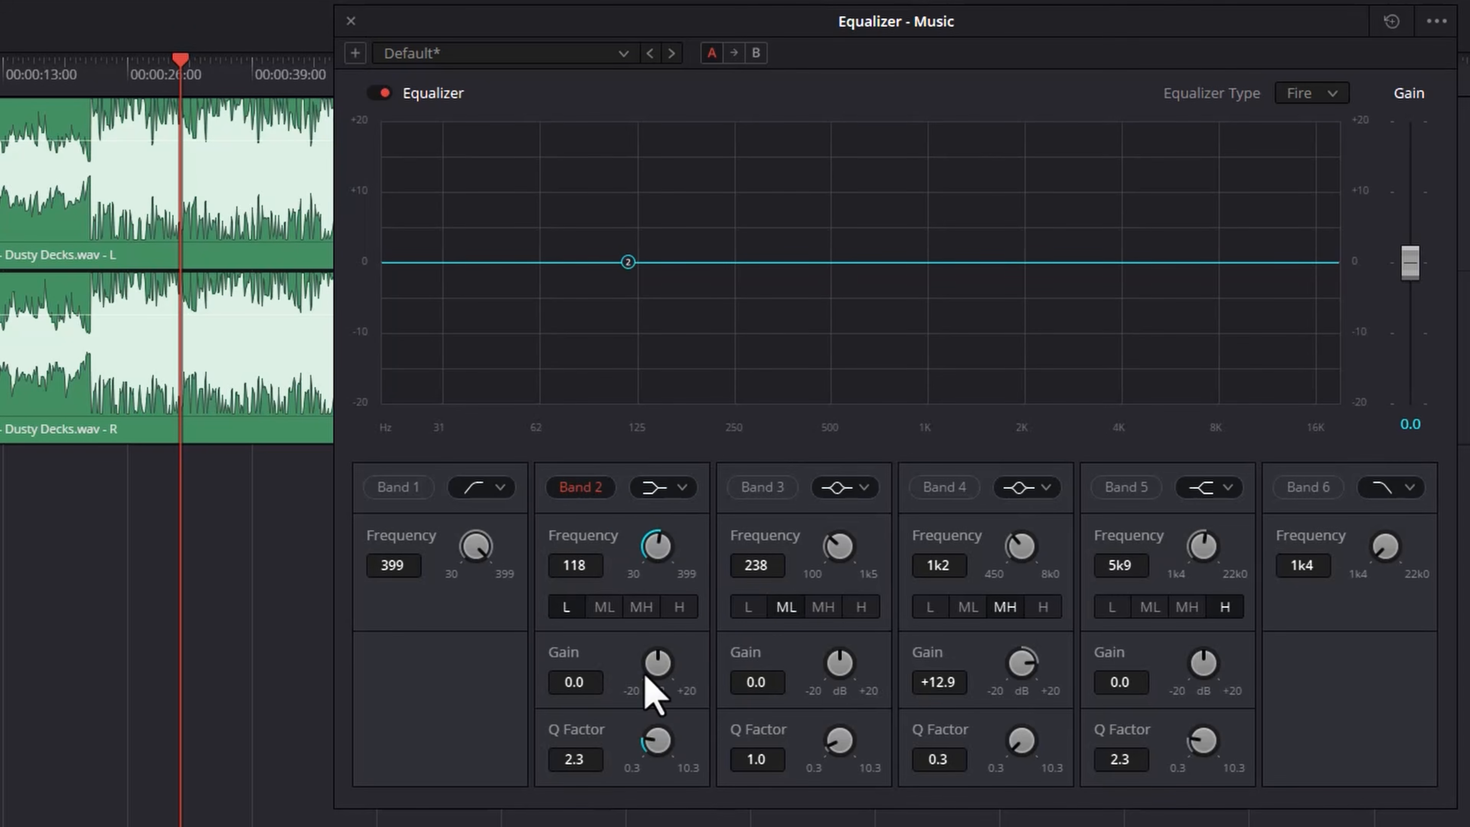
left_click_drag(656, 674, 577, 681)
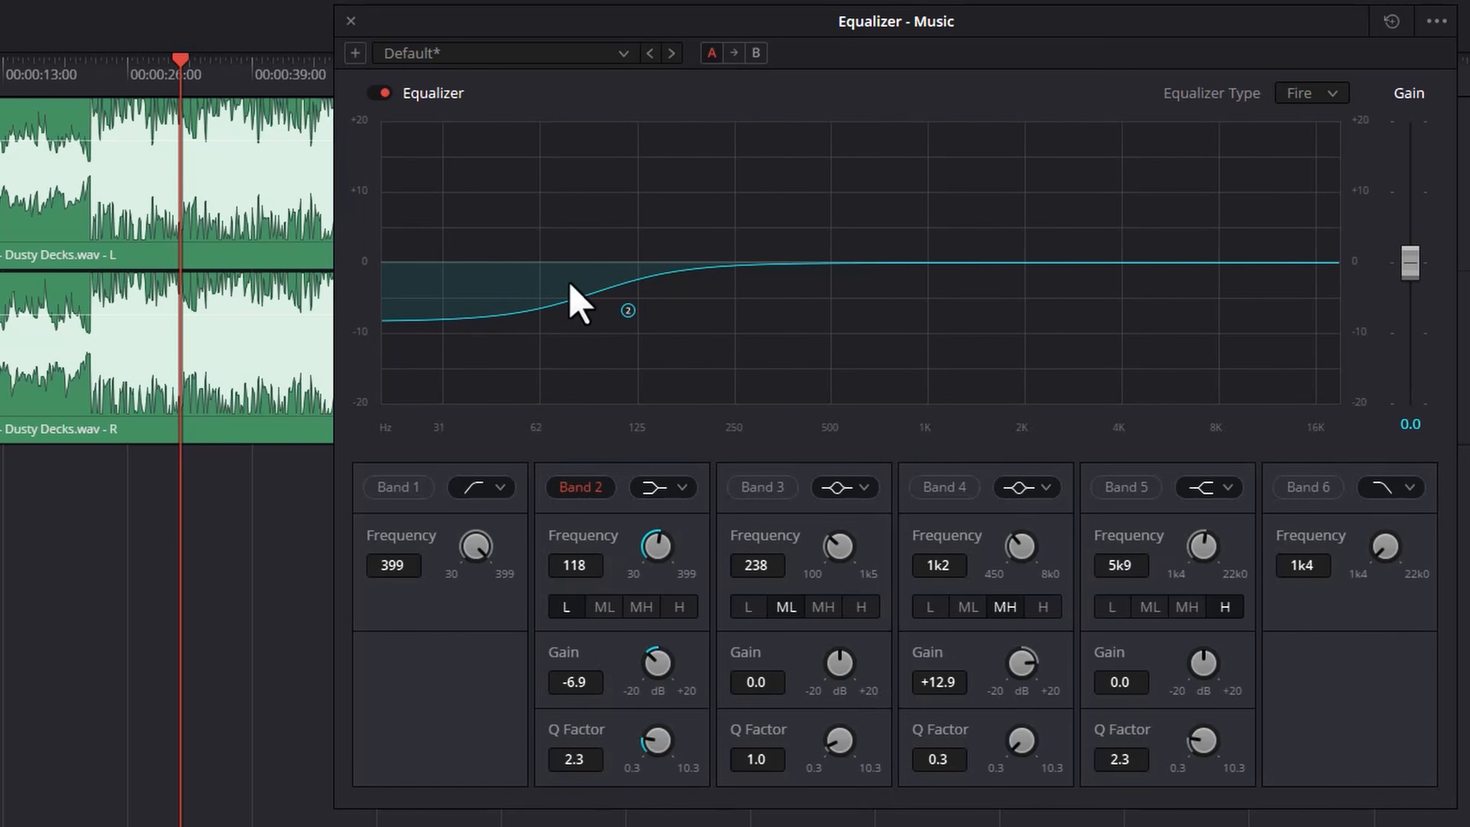
left_click(415, 486)
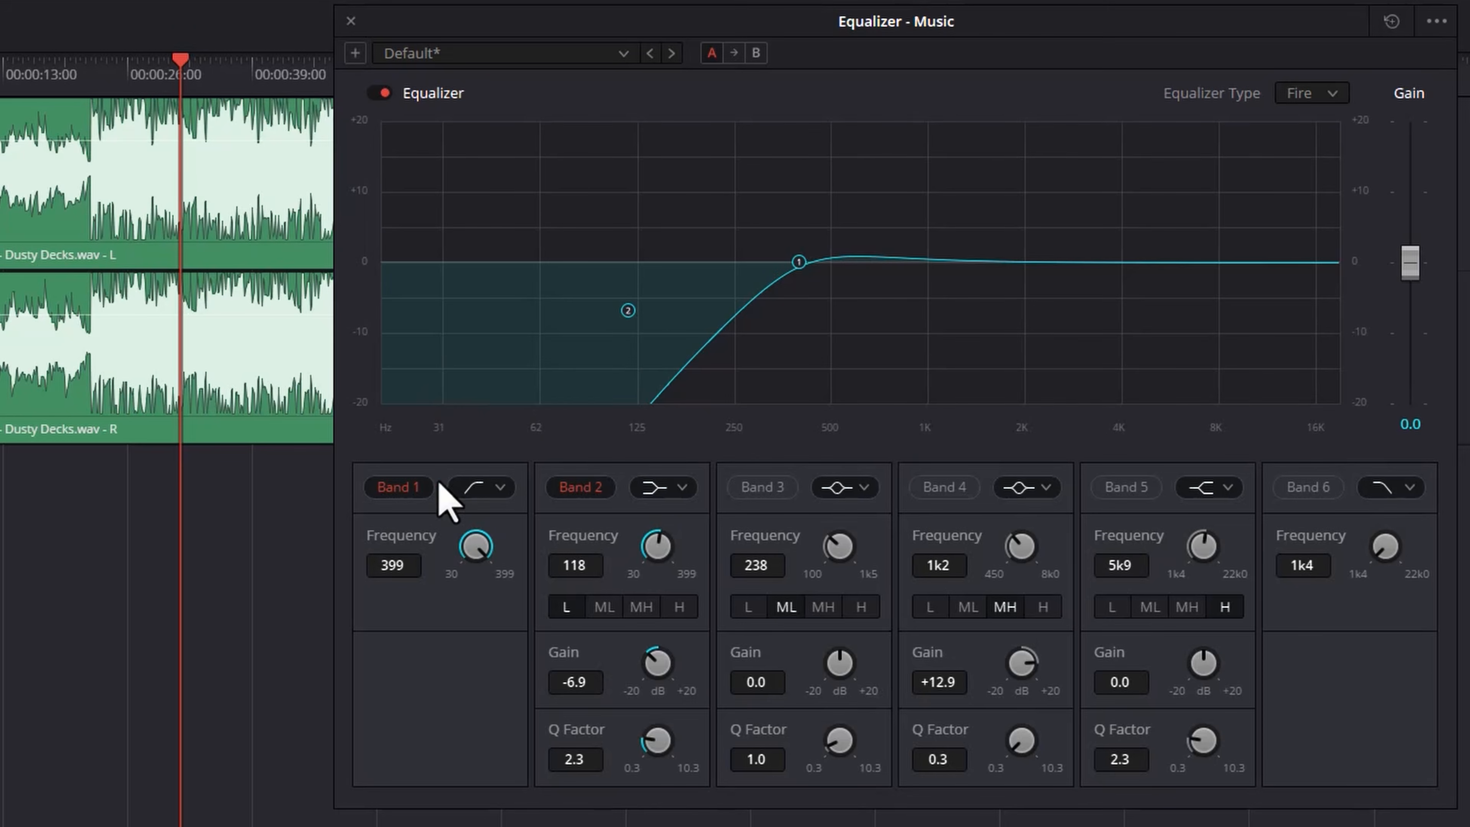
left_click(402, 487)
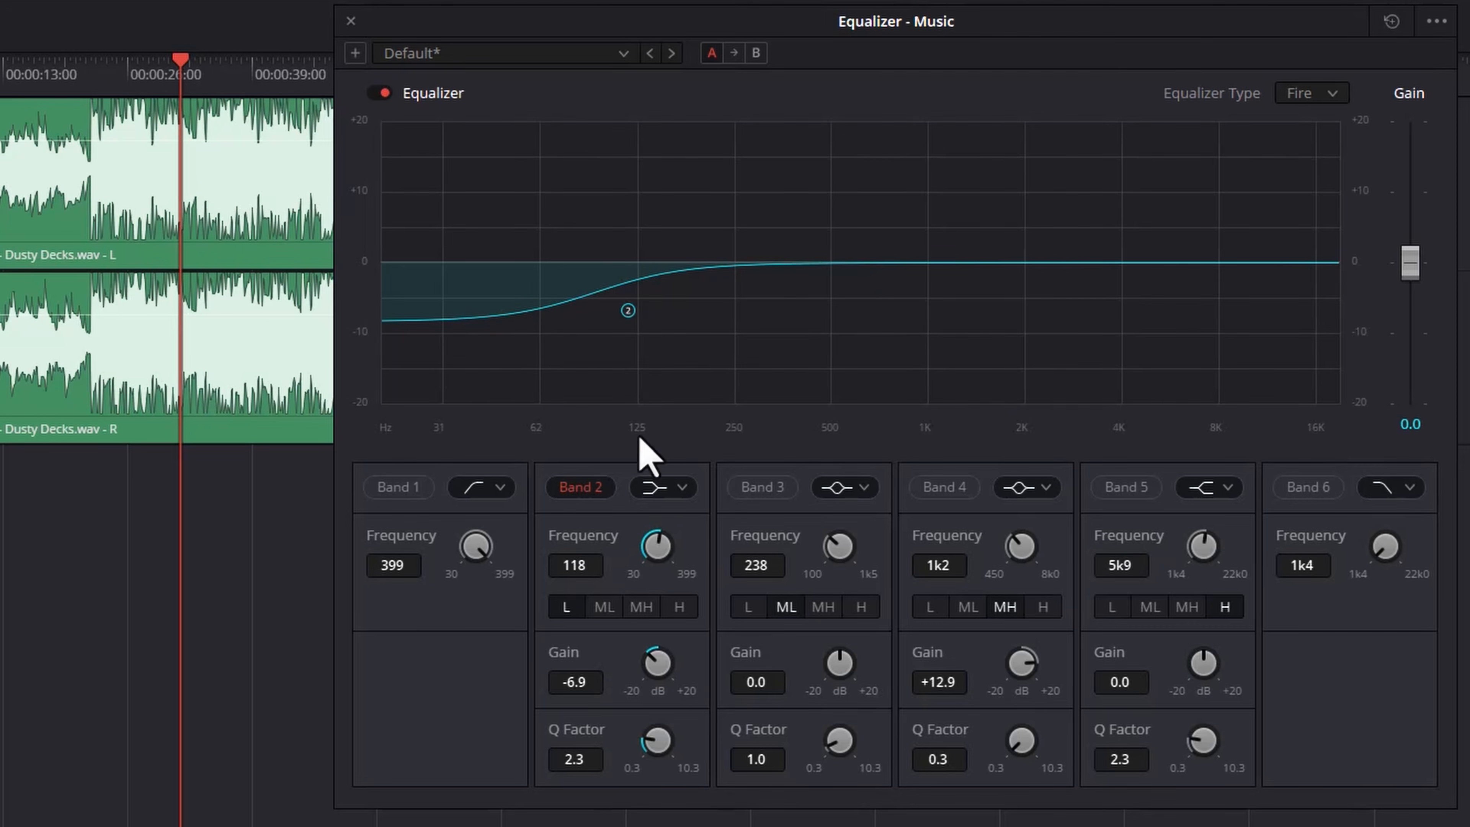
- Change Band 2 to a bell shape with frequency 187, gain +11.9 dB and Q Factor 3.1
left_click(683, 487)
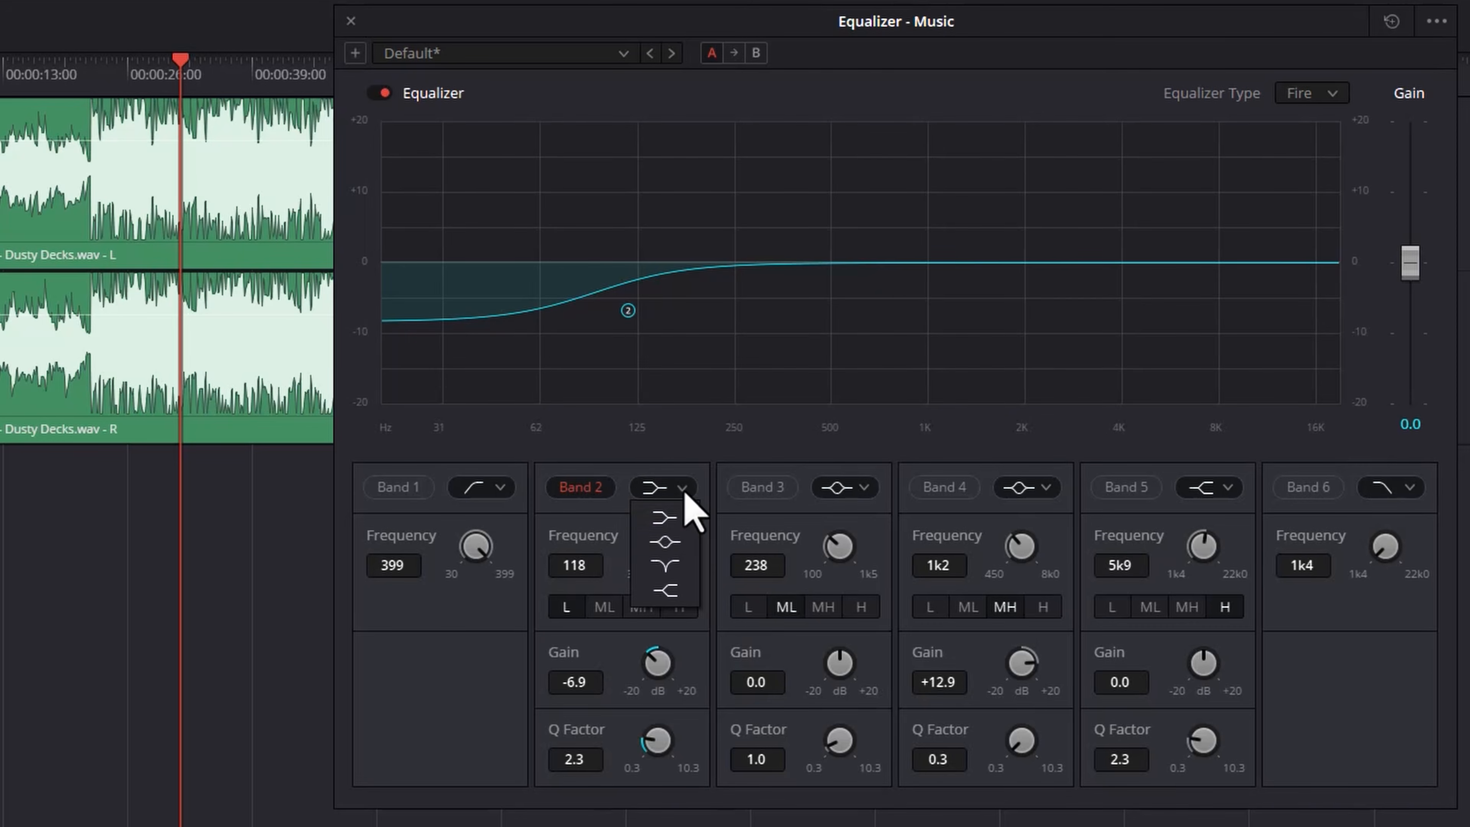
left_click(674, 547)
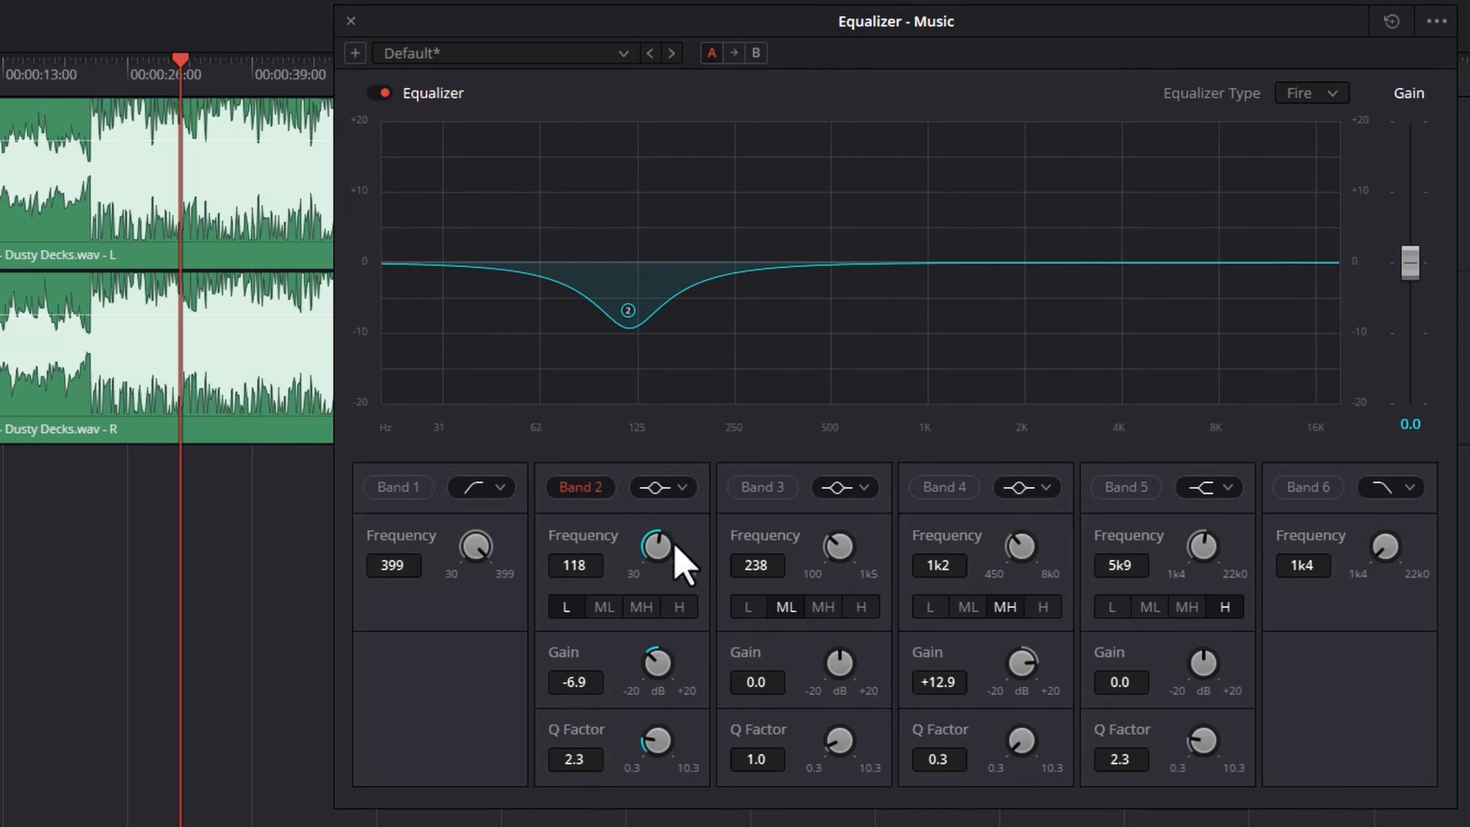
left_click_drag(660, 672, 801, 646)
left_click_drag(658, 547, 835, 551)
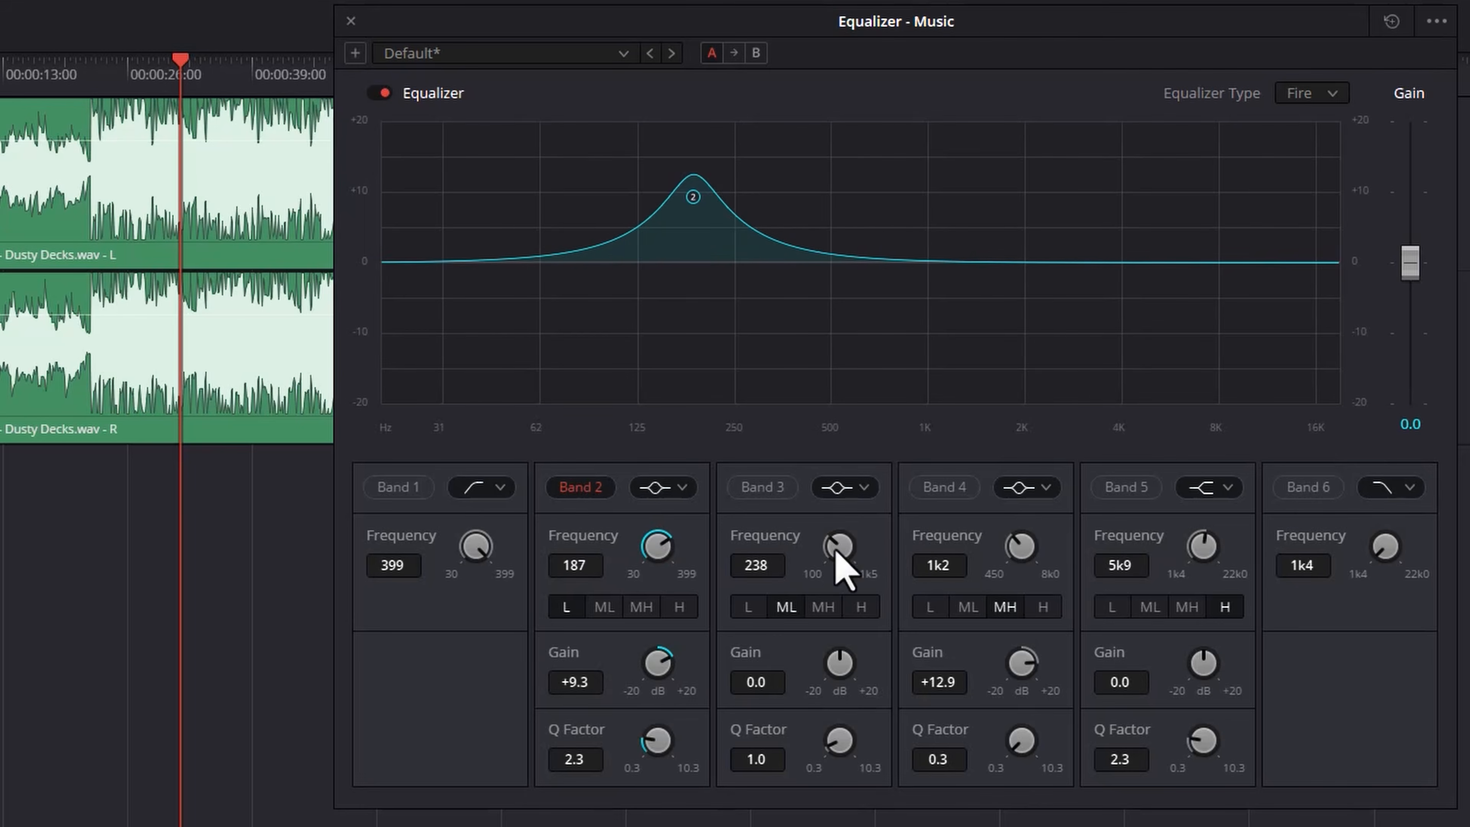
mouse_move(666, 673)
left_mouse_down()
mouse_move(702, 682)
mouse_move(611, 667)
mouse_move(475, 680)
mouse_move(683, 682)
left_mouse_up()
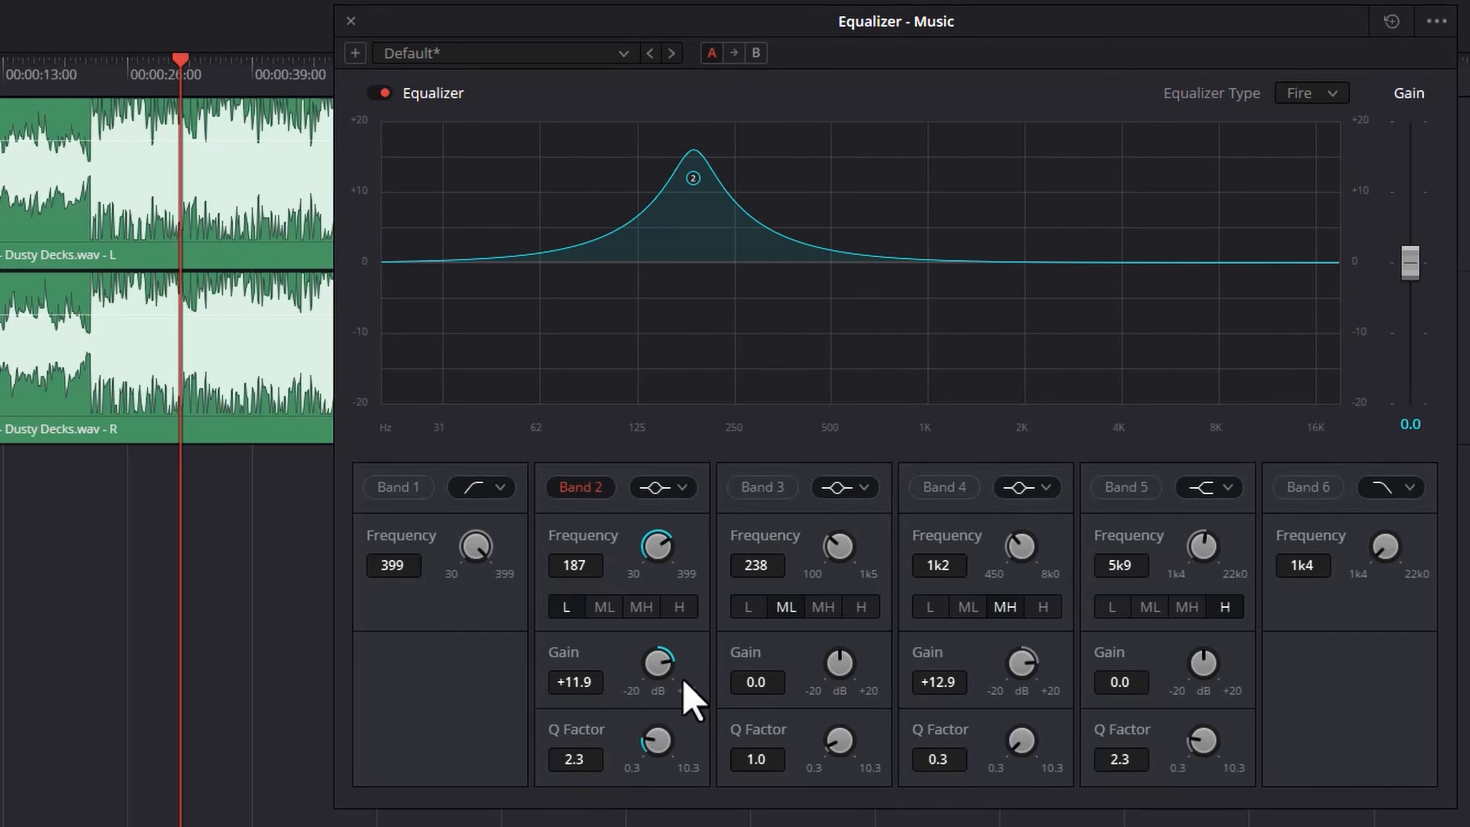
left_click_drag(672, 738, 503, 778)
- Play the music while moving Band 2's boost up to 399 in the L range, 1k5 in ML and 8k0 in MH
left_click(143, 76)
left_click_drag(659, 559, 899, 602)
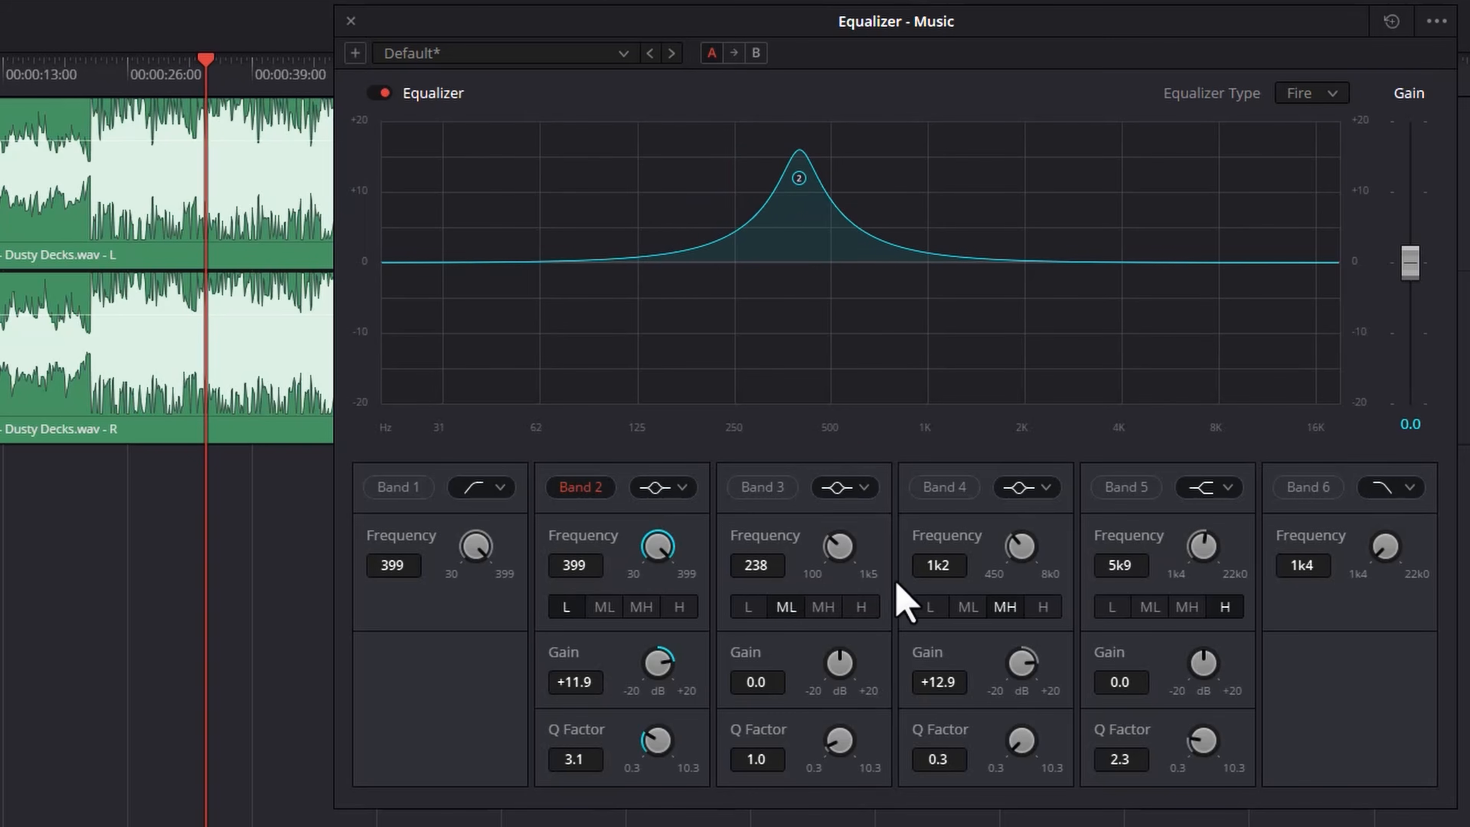
left_click(606, 607)
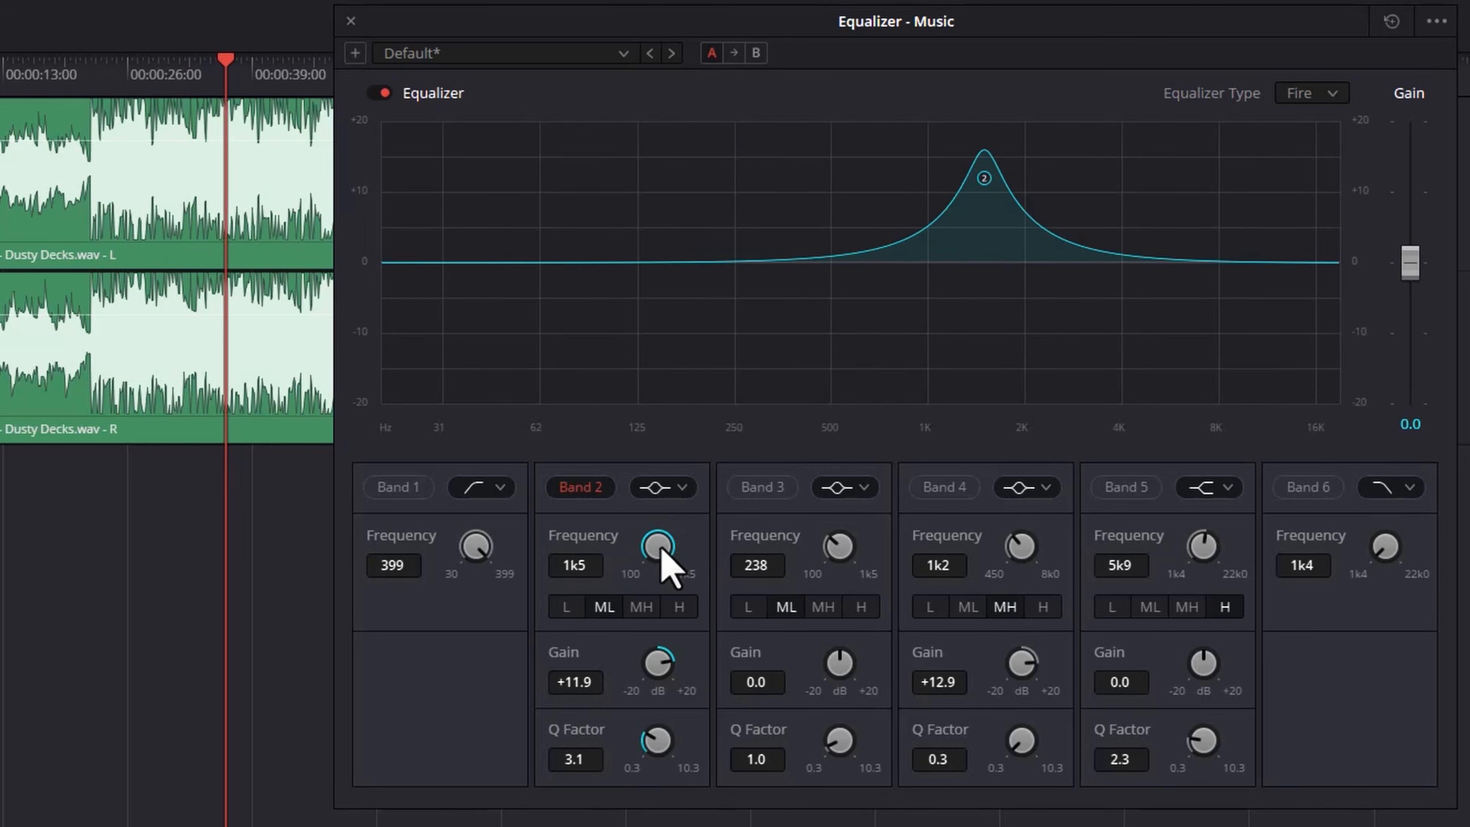
left_click(649, 603)
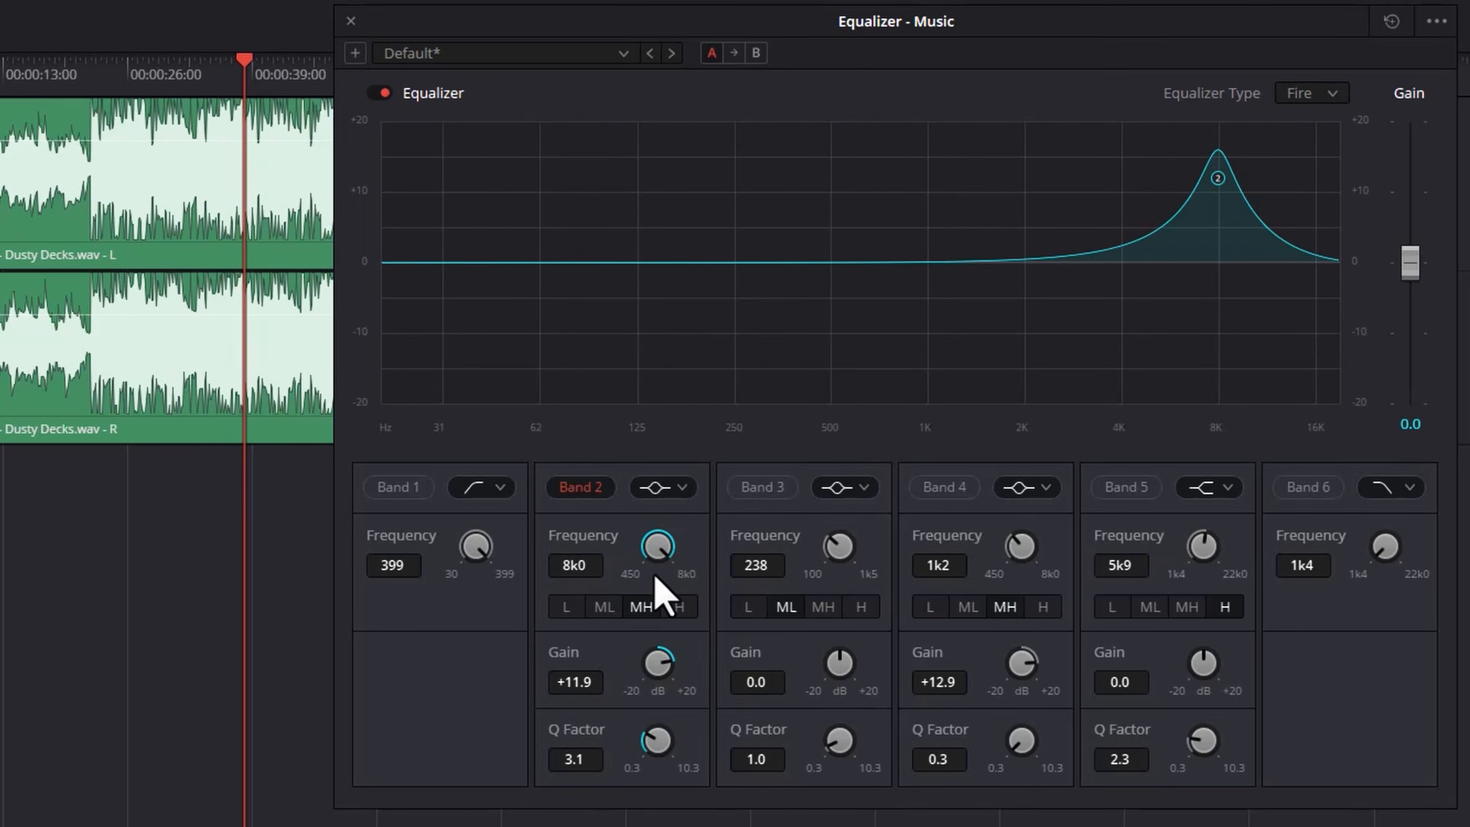
- Lower Band 2's frequency to 5k1 and 3k6, and set its gain to -13.0 dB and its Q Factor to 10.3
left_click_drag(652, 551, 575, 553)
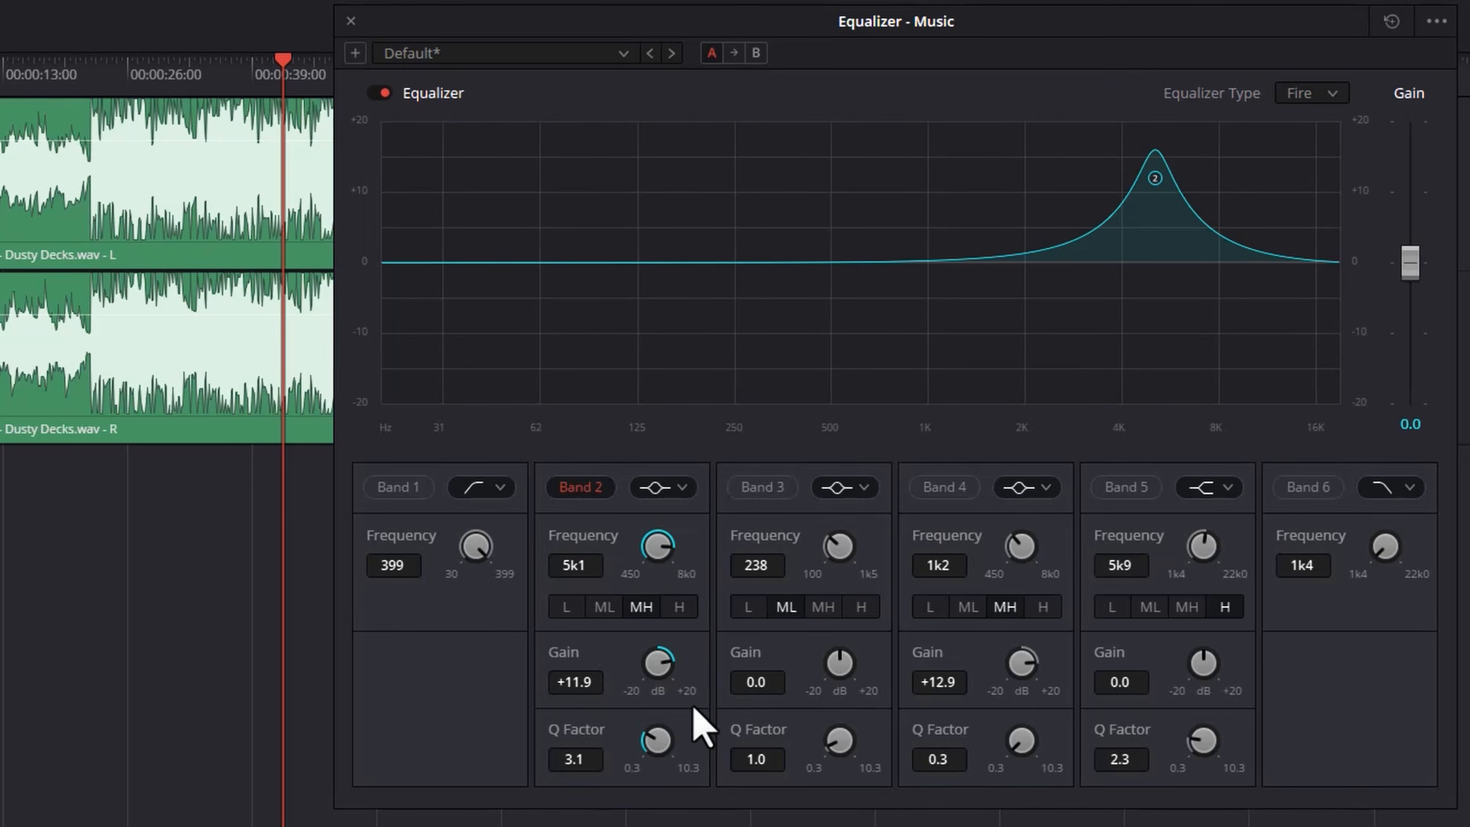
left_click_drag(659, 683, 374, 679)
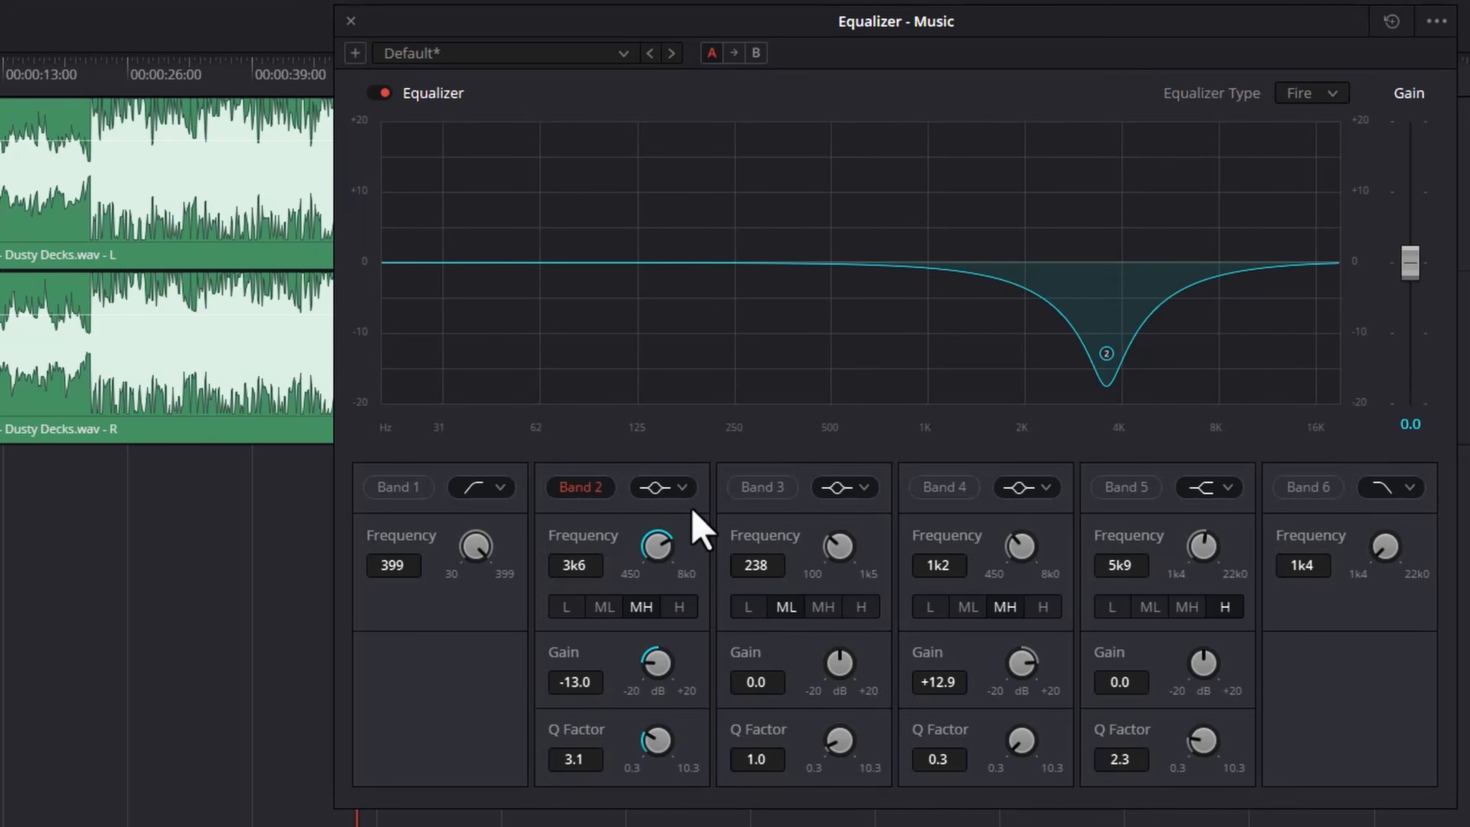
left_click_drag(650, 743, 1125, 781)
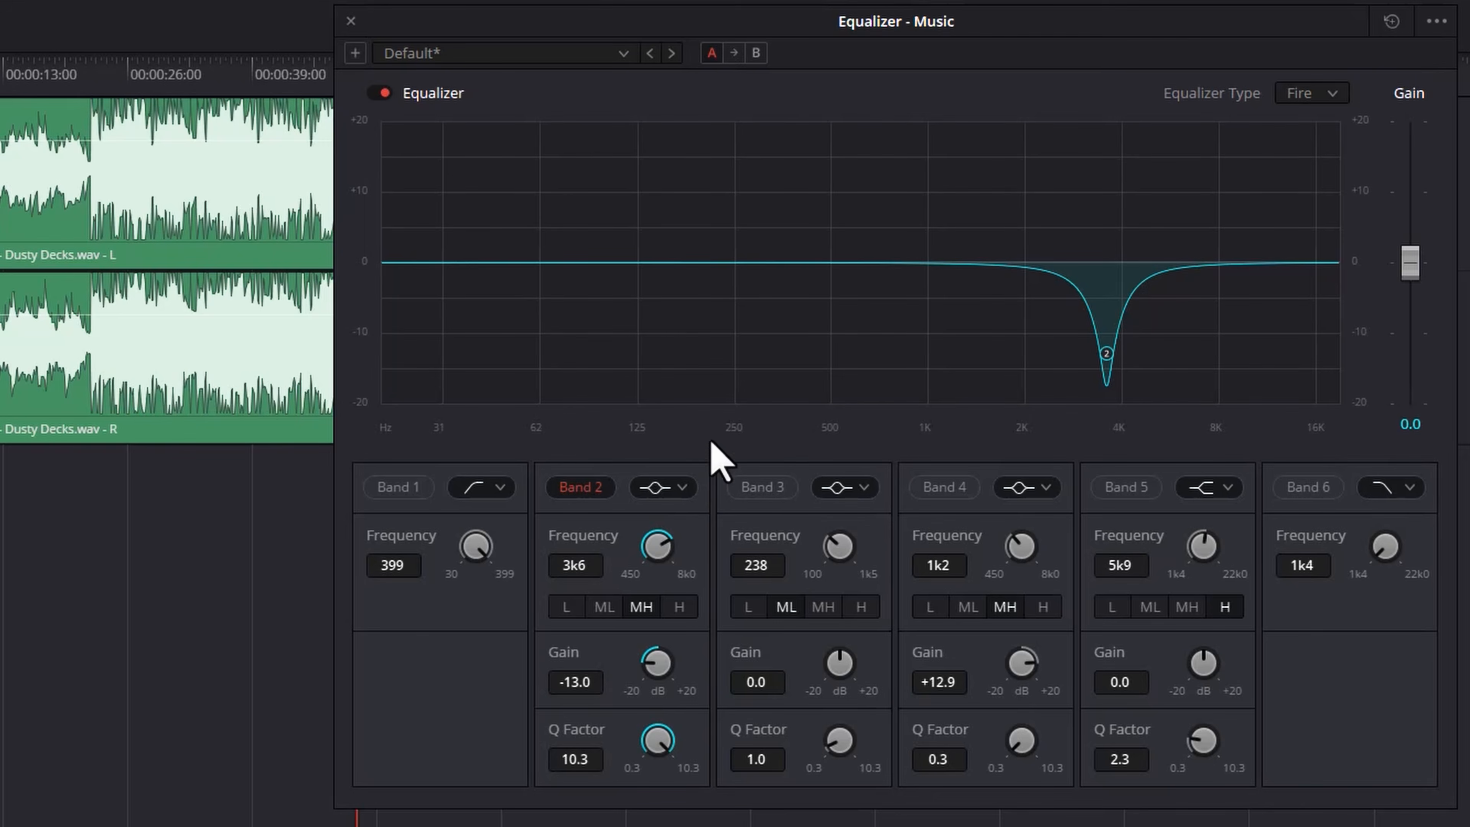
- Change Band 2 to a notch filter and set its frequency to 1k6
left_click(686, 486)
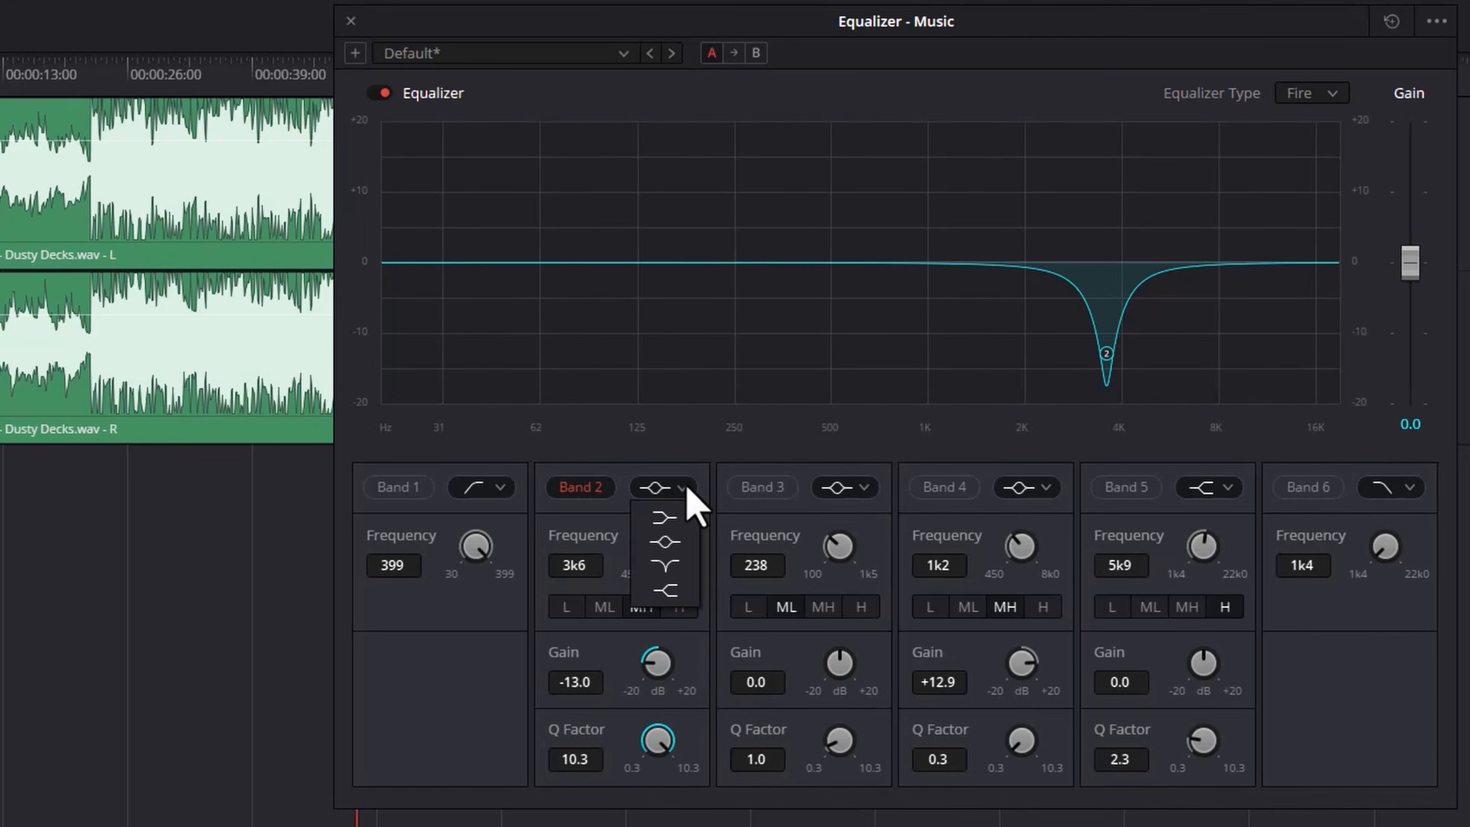
left_click(681, 565)
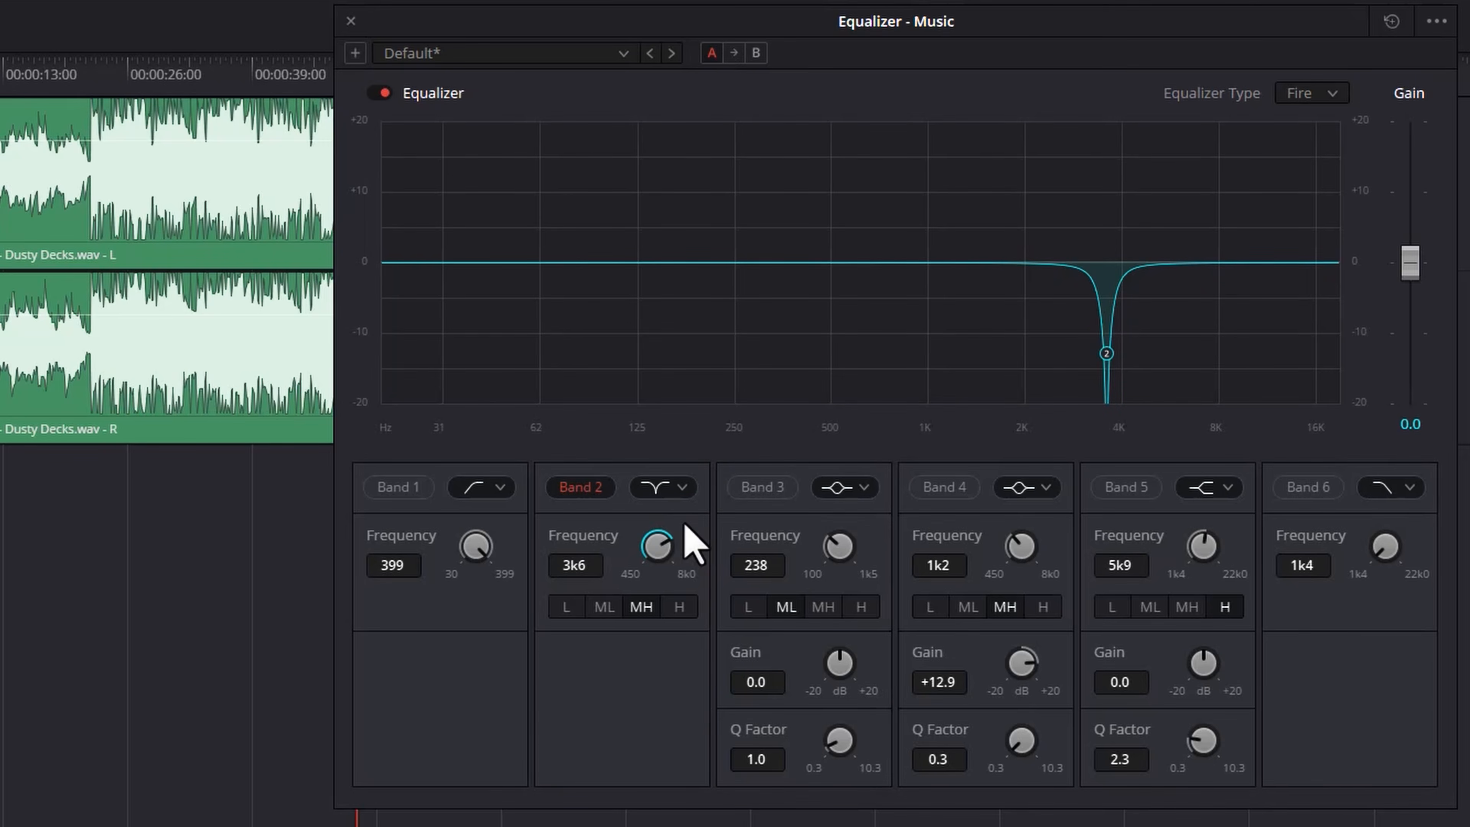
left_click_drag(666, 548, 529, 575)
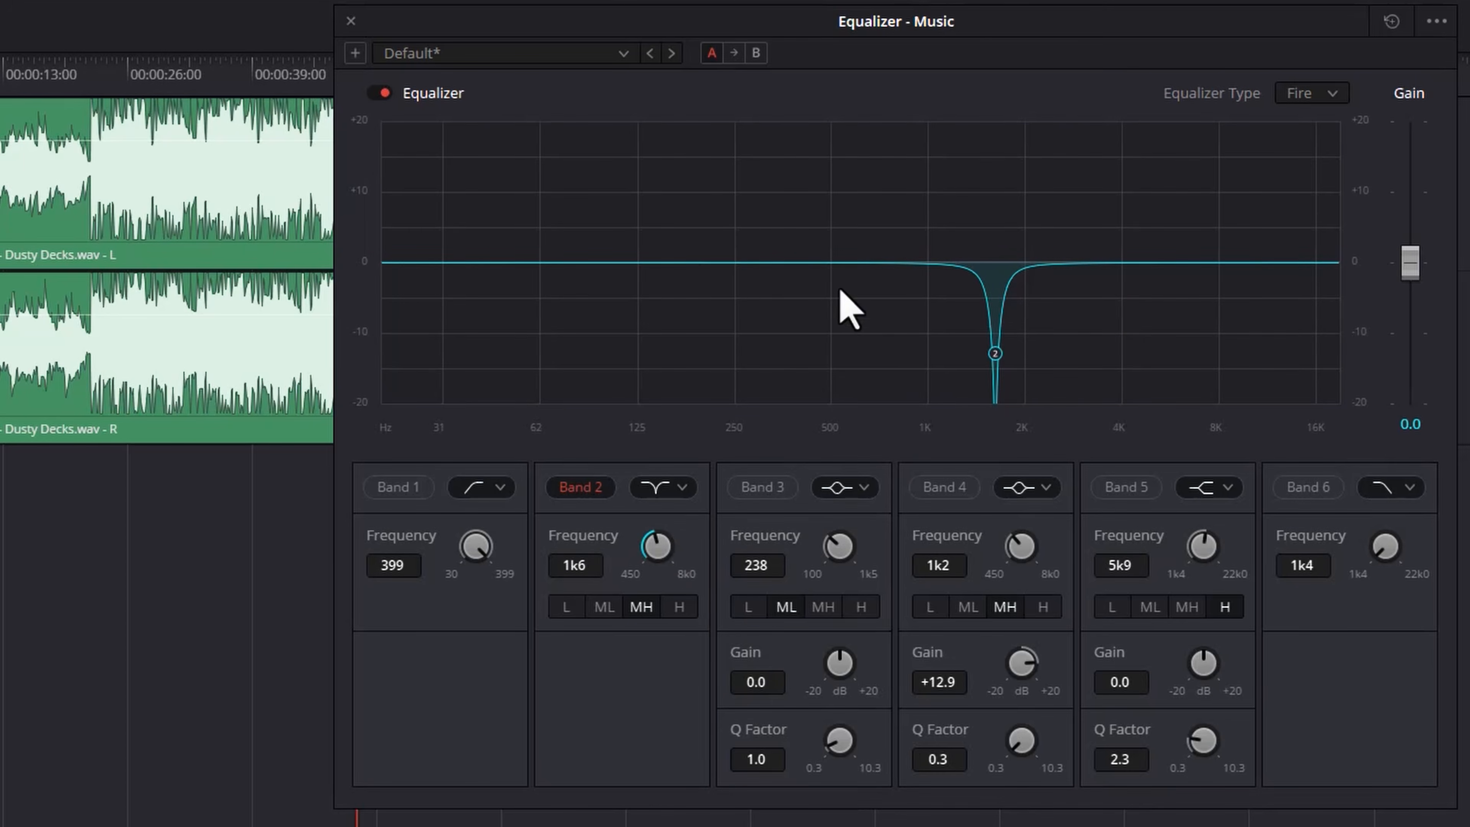
- Enable Bands 3, 1 and 6 alongside the Band 2 notch
left_click(763, 491)
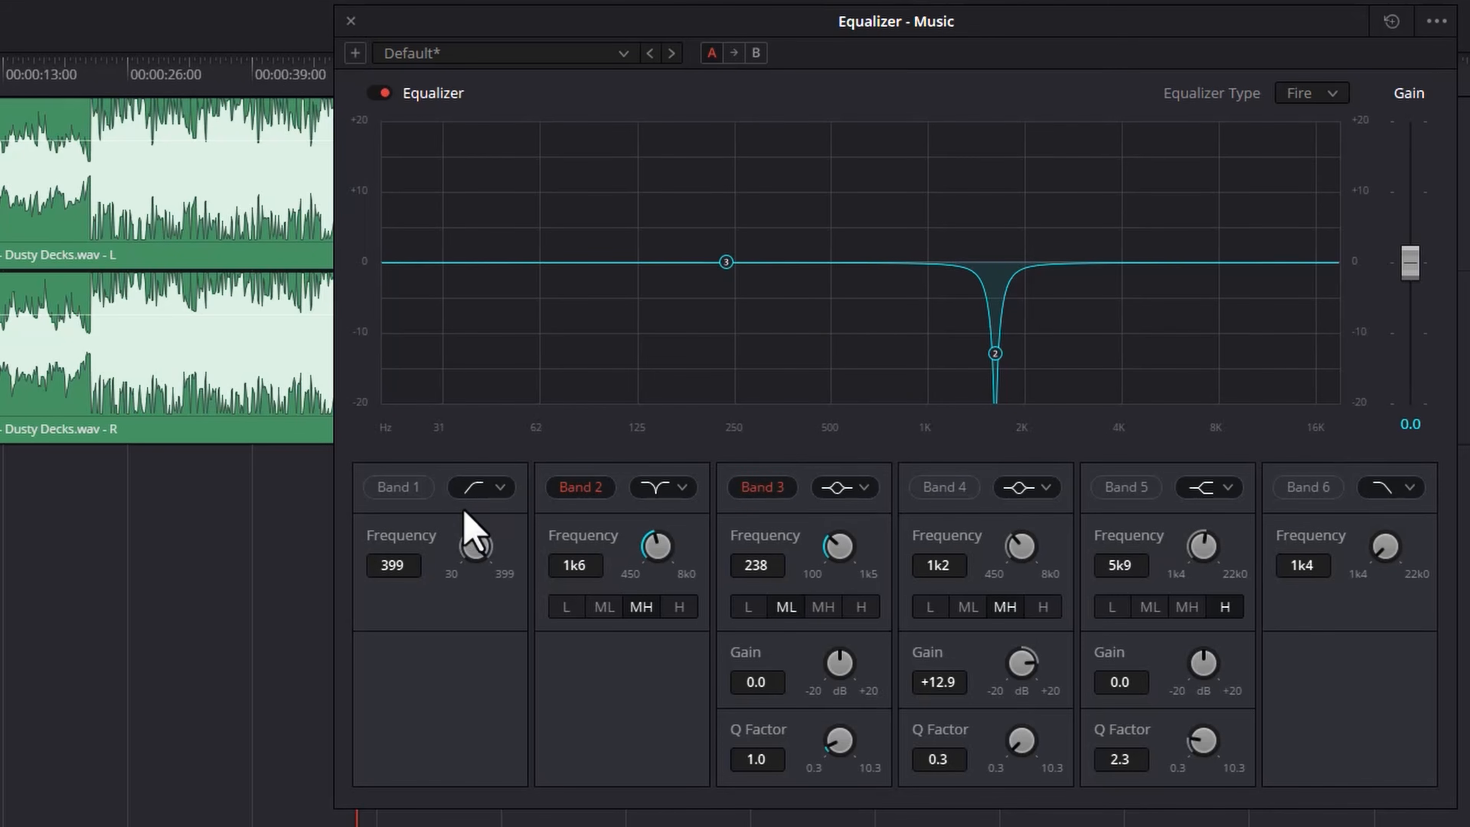
left_click(399, 489)
left_click(1314, 489)
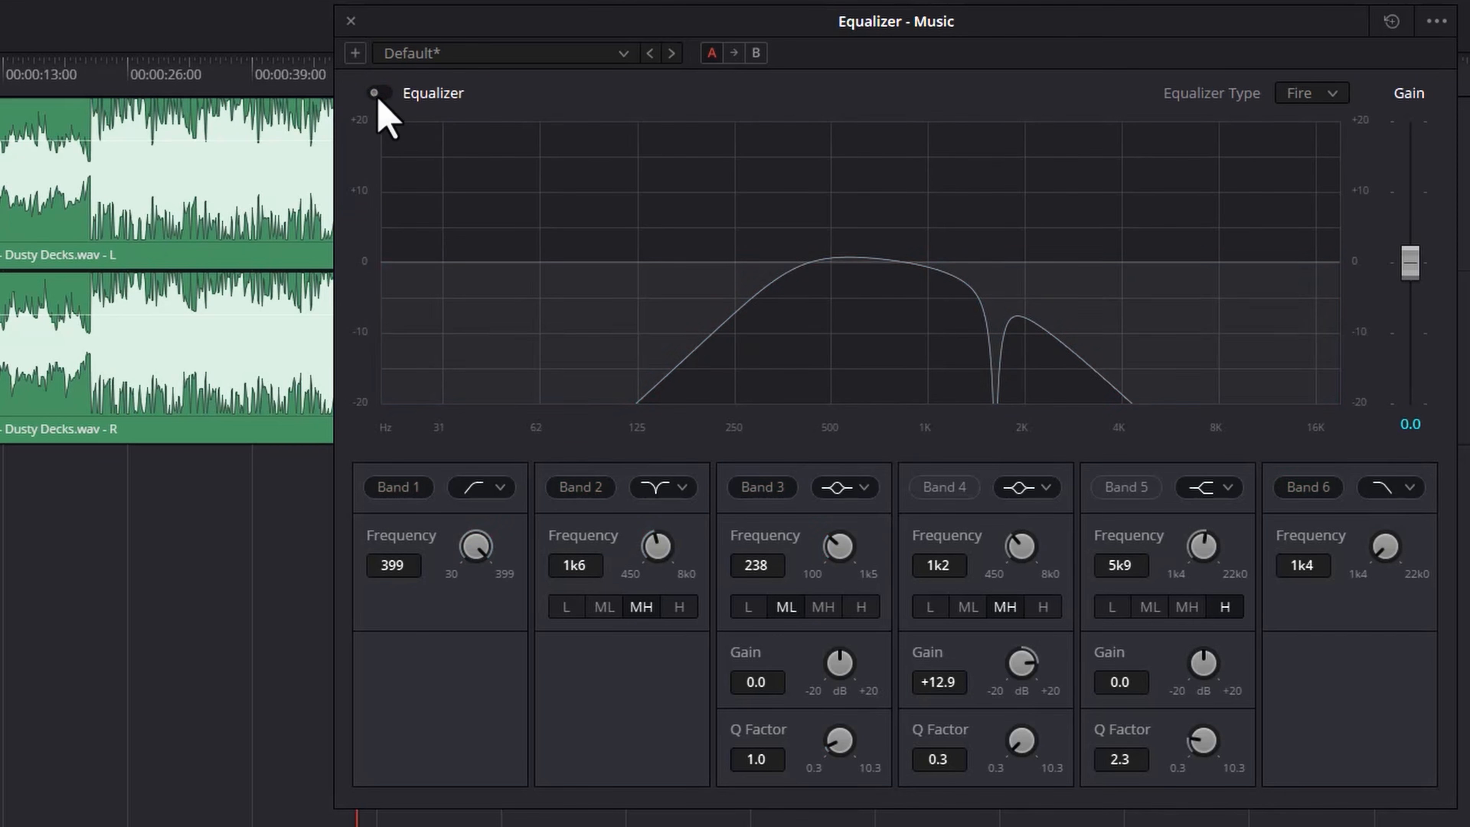
- Play the music while switching its equalizer on and off to compare, finishing by bypassing the A1 channel's EQ in the mixer
left_click(377, 95)
key("space")
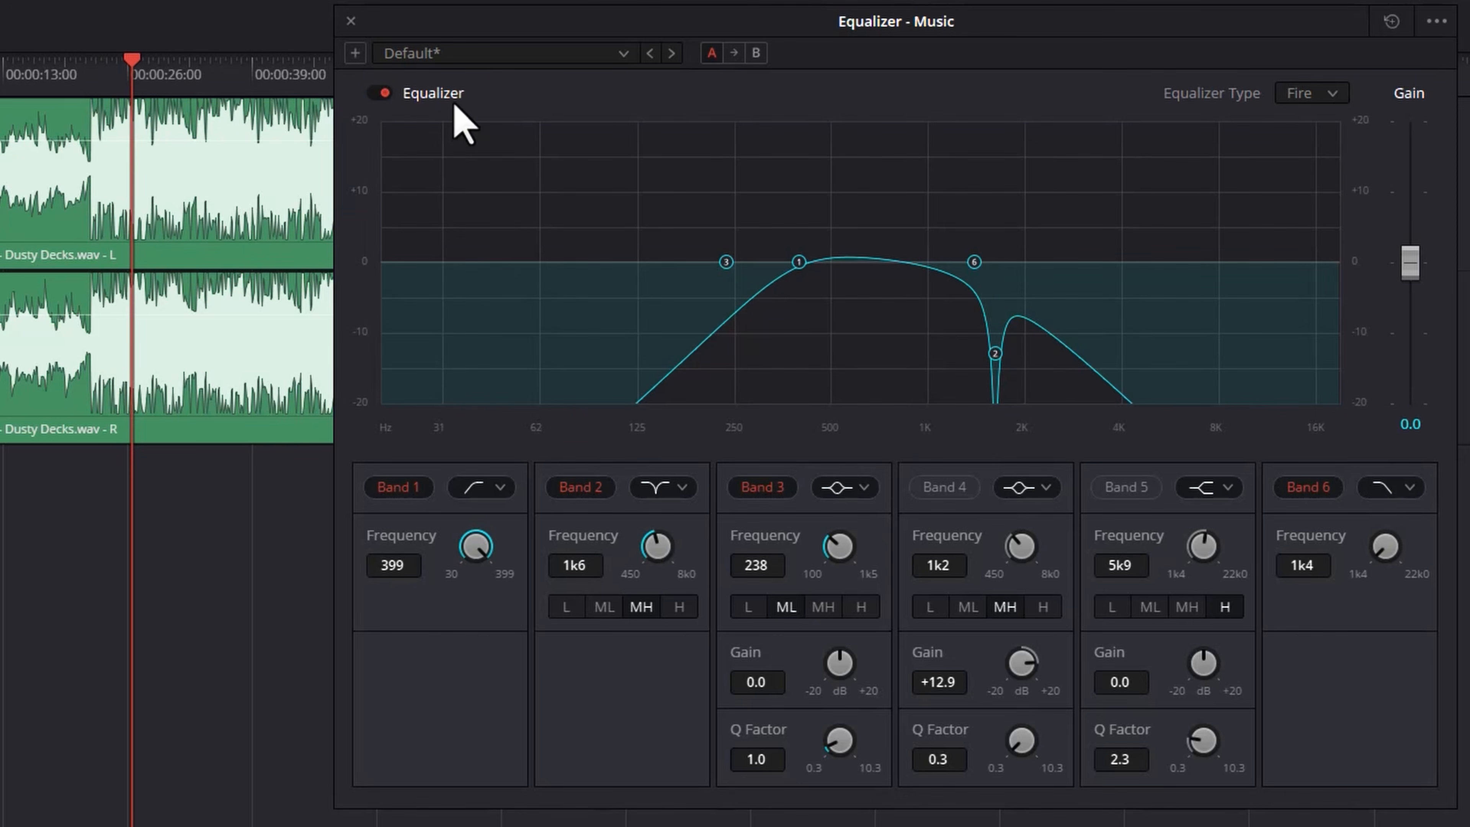
left_click(382, 94)
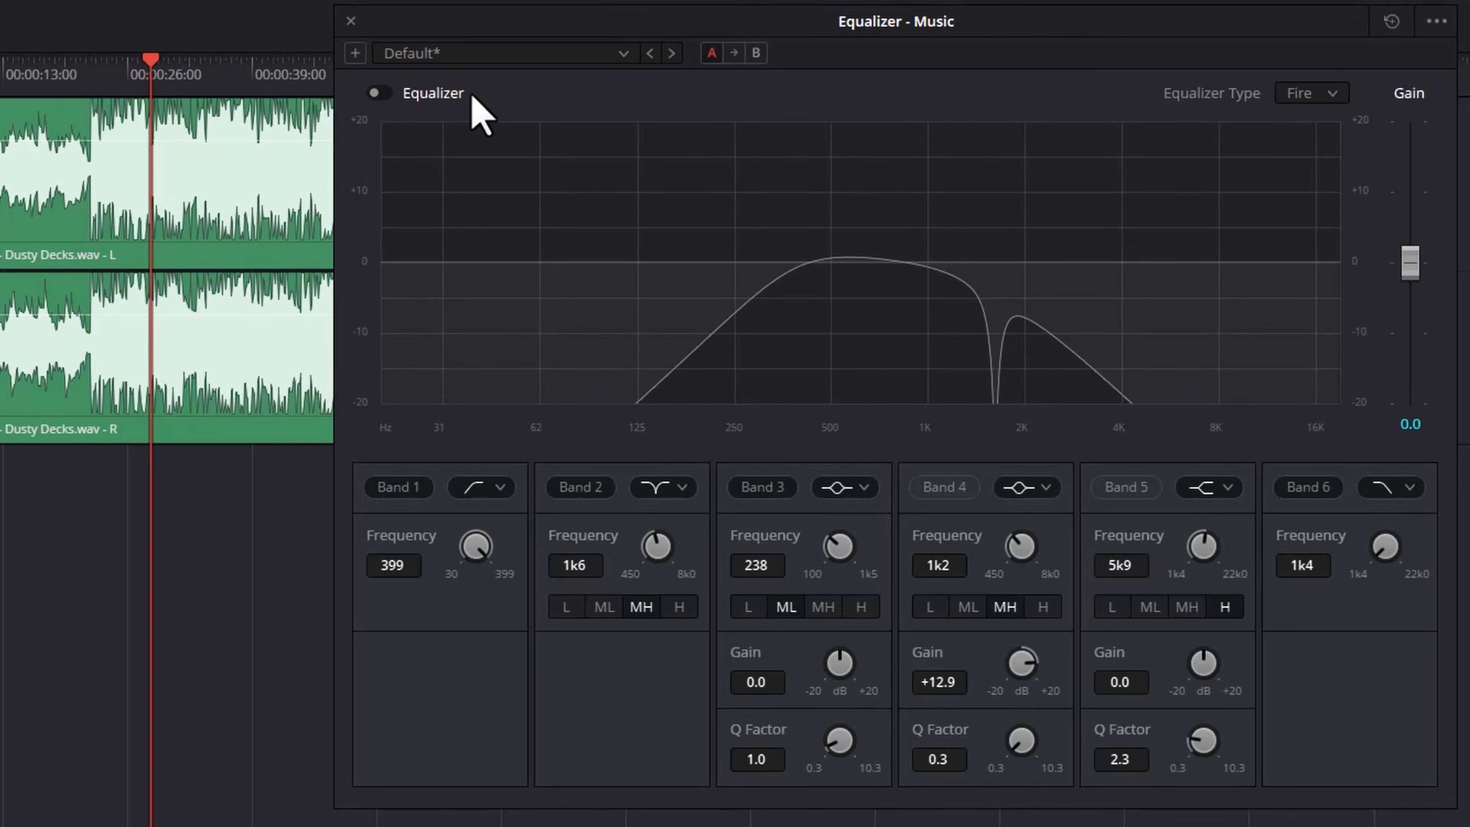
left_click(378, 93)
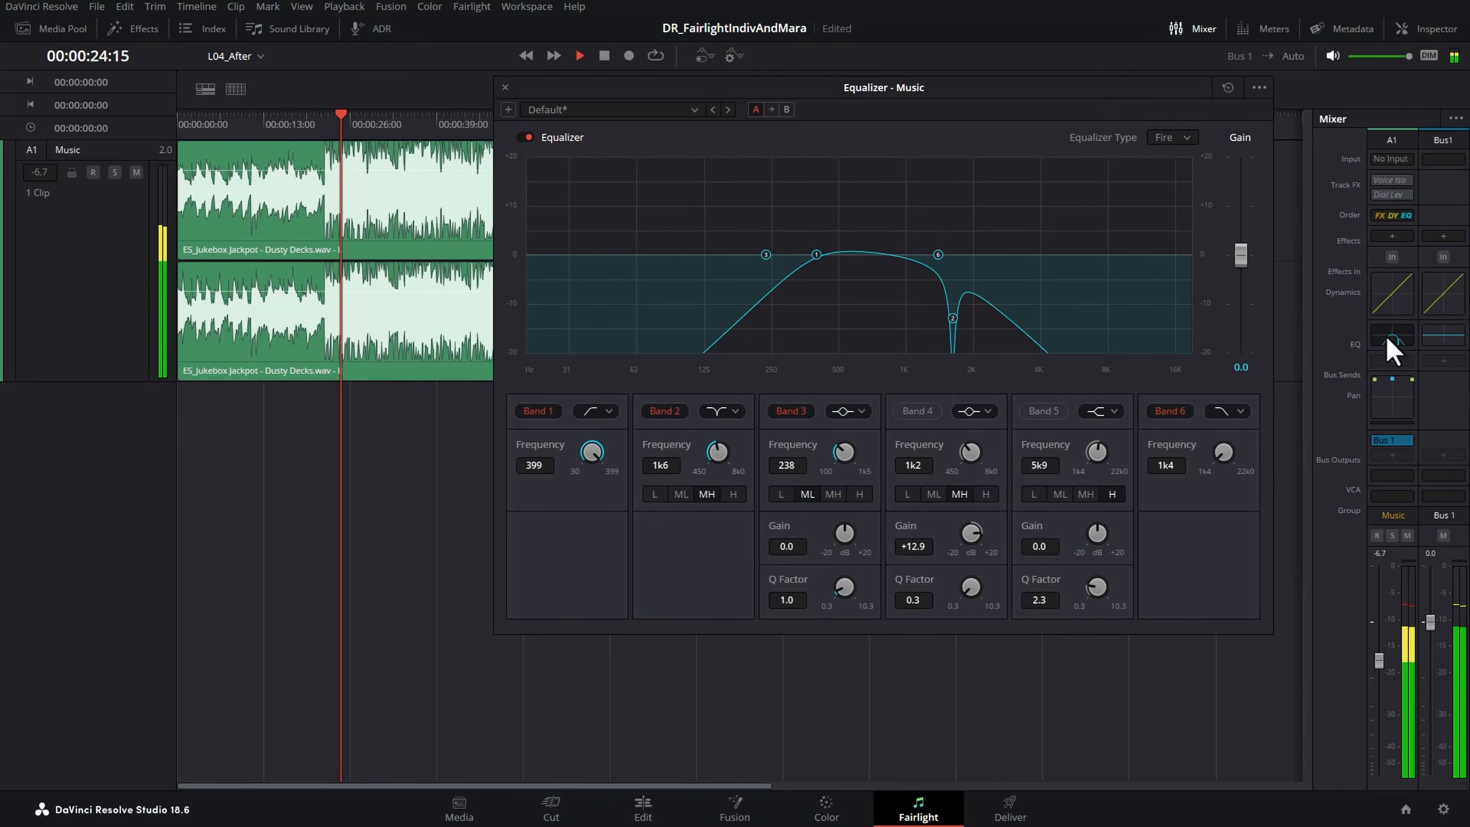
left_click(1392, 345)
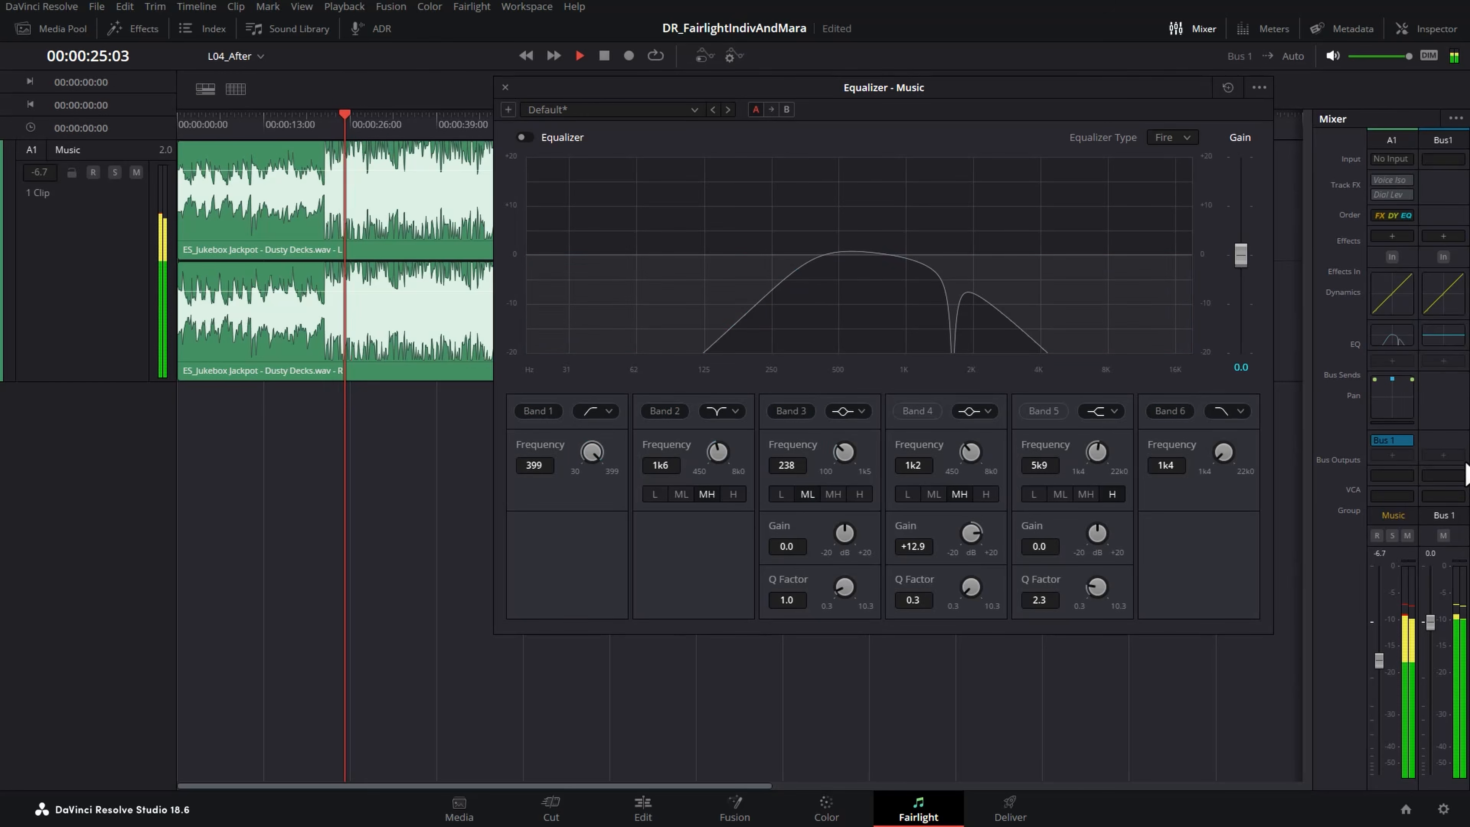
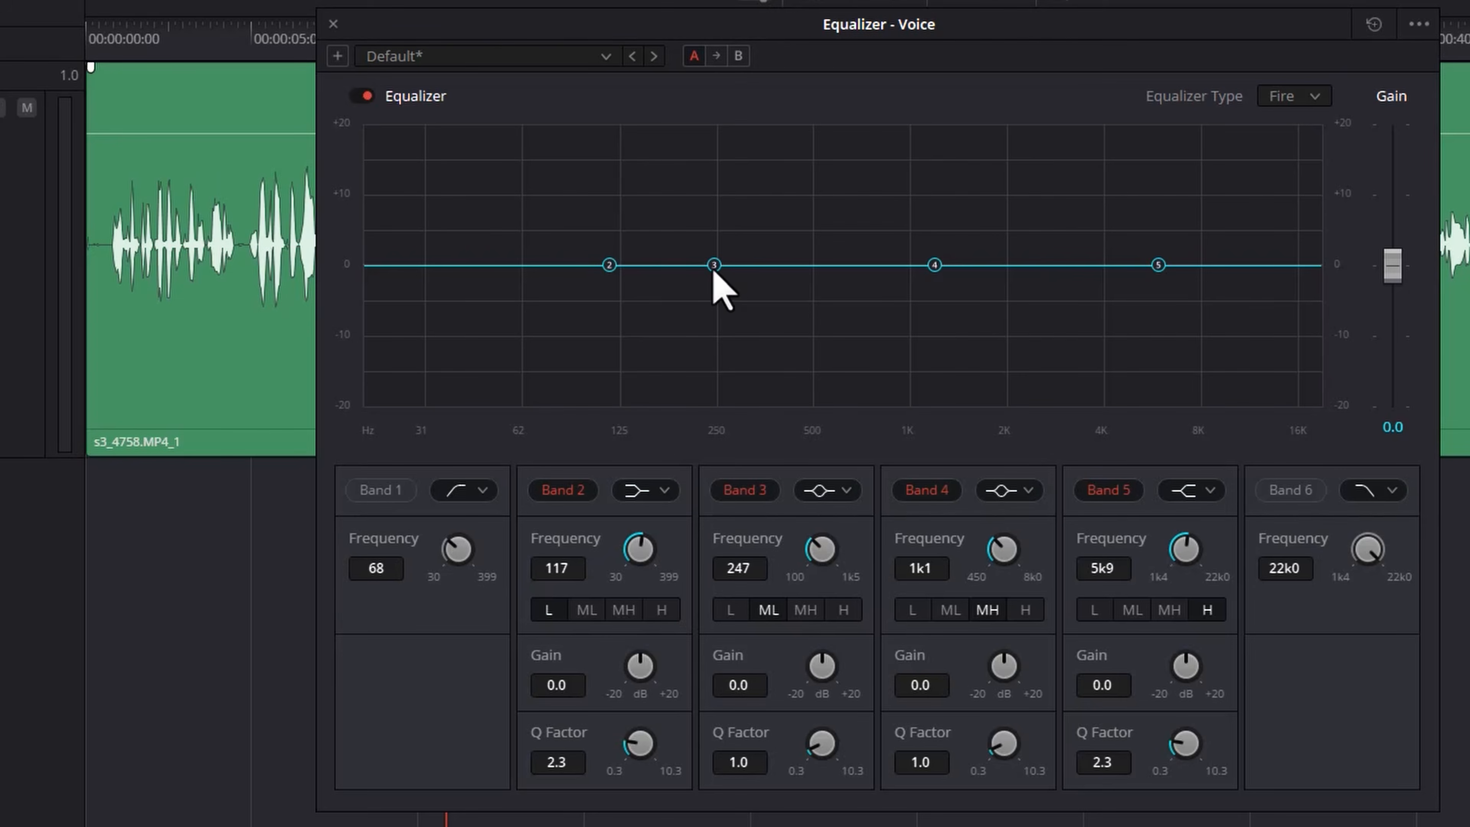
- Try cutting Band 3 by 3.5 dB at 473 Hz in the Voice equalizer, and reset its gain to 0.0
left_click_drag(714, 264, 805, 291)
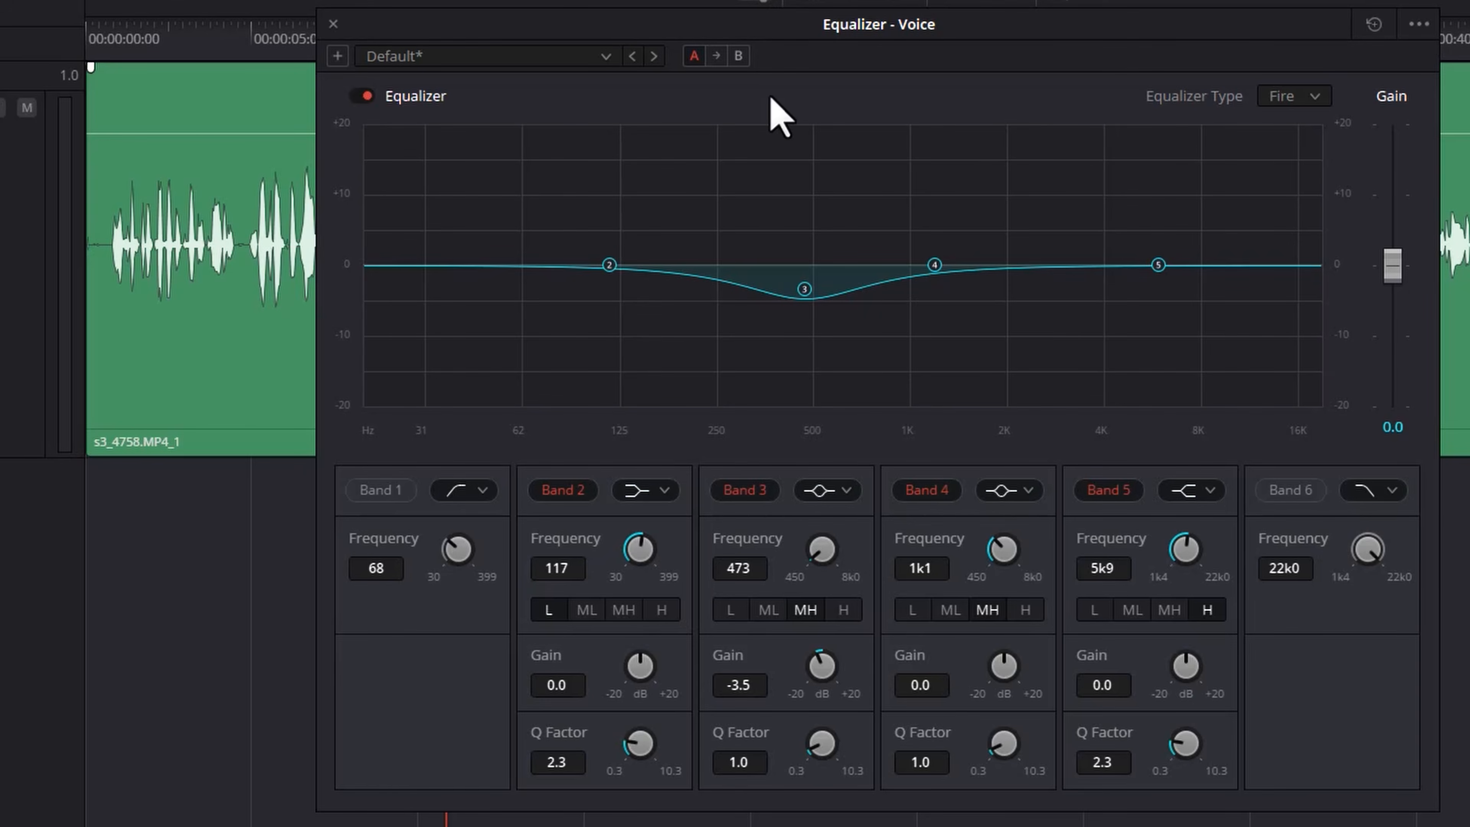
double_click(826, 657)
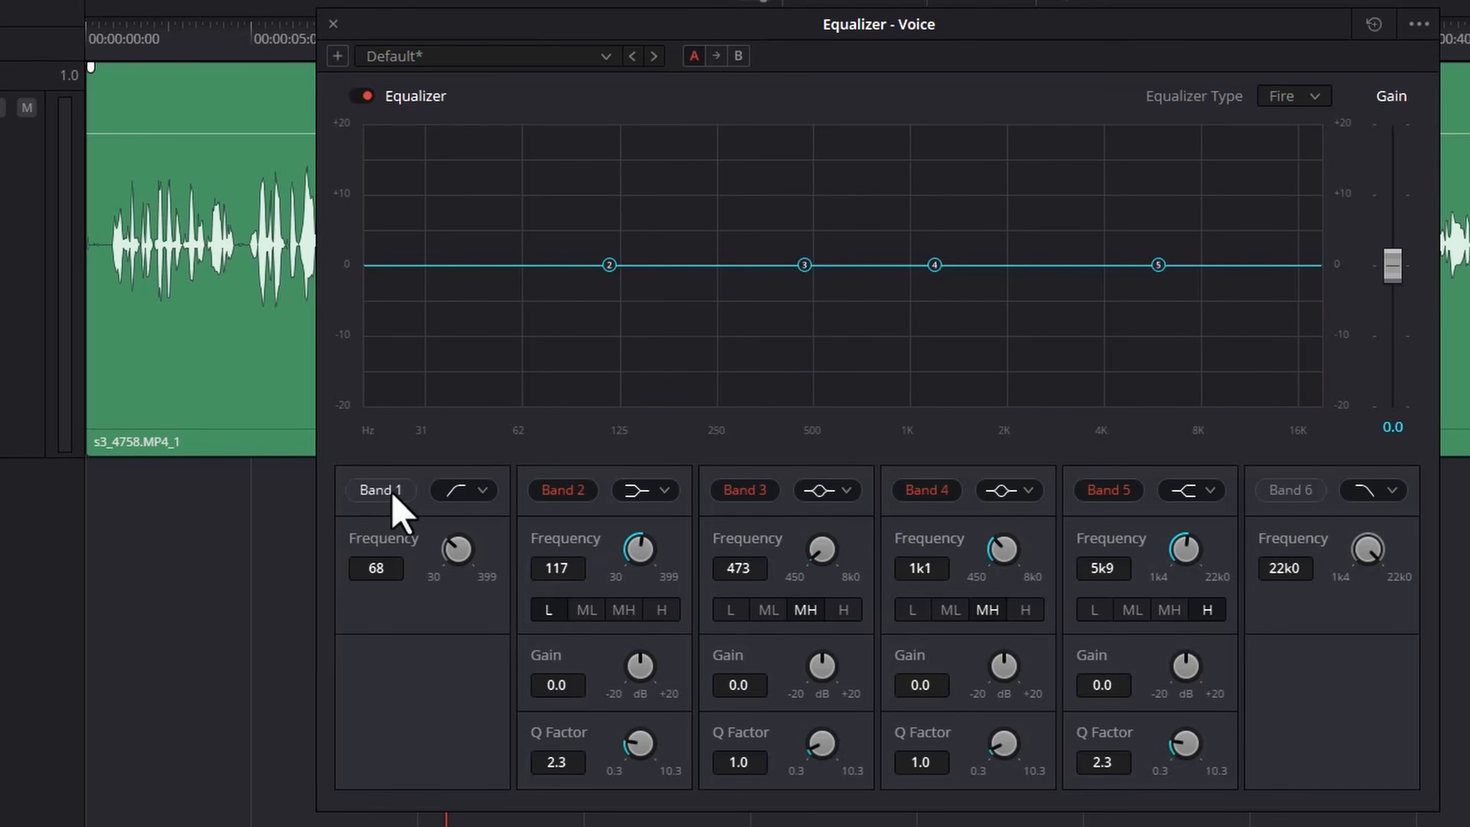
- Enable Band 1's high-pass filter on the Voice equalizer and set its frequency to 80 Hz
left_click(381, 490)
left_click_drag(455, 553, 485, 549)
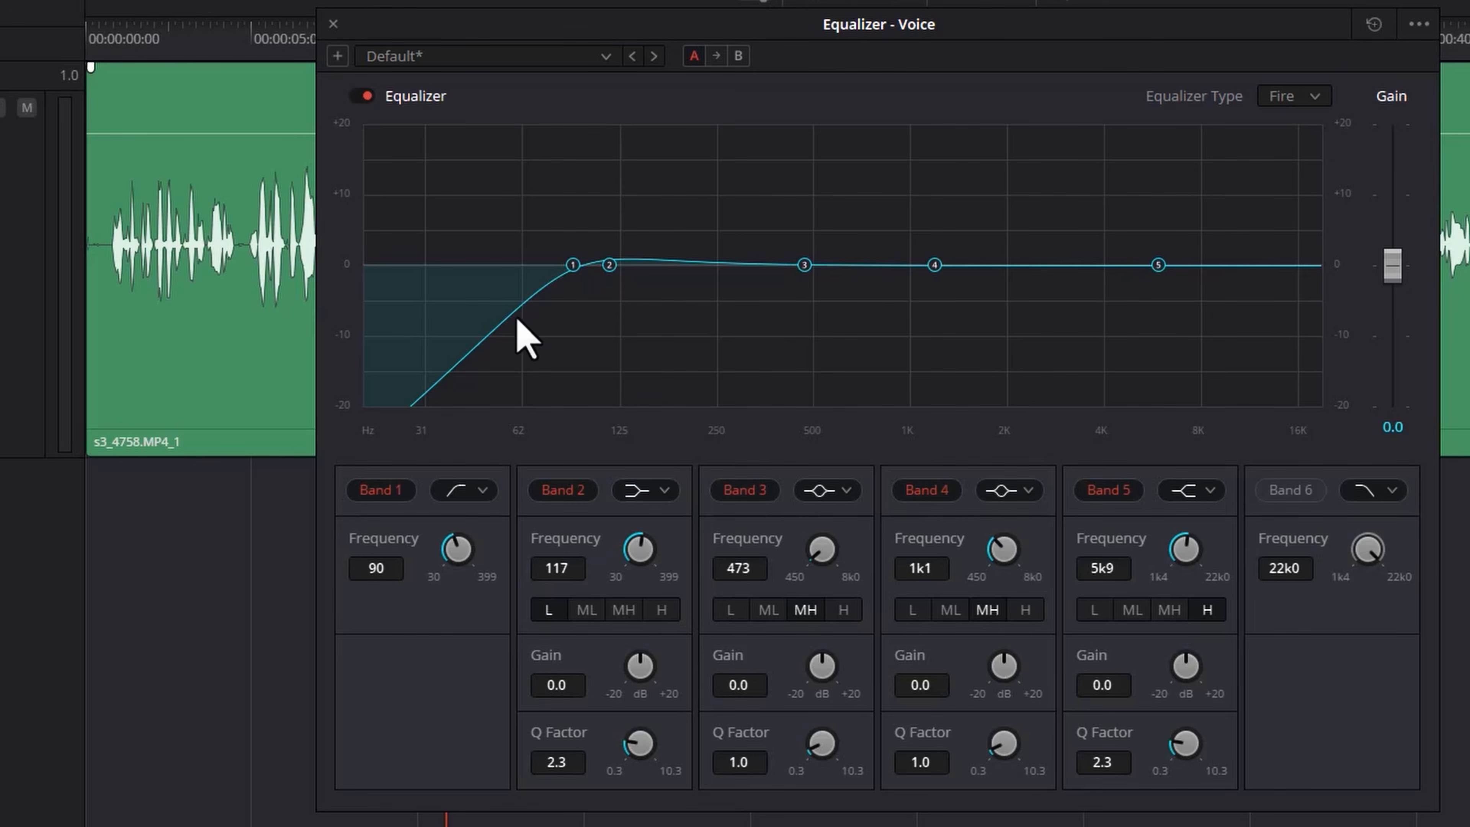
mouse_move(453, 545)
left_mouse_down()
mouse_move(470, 552)
mouse_move(465, 576)
mouse_move(451, 550)
left_mouse_up()
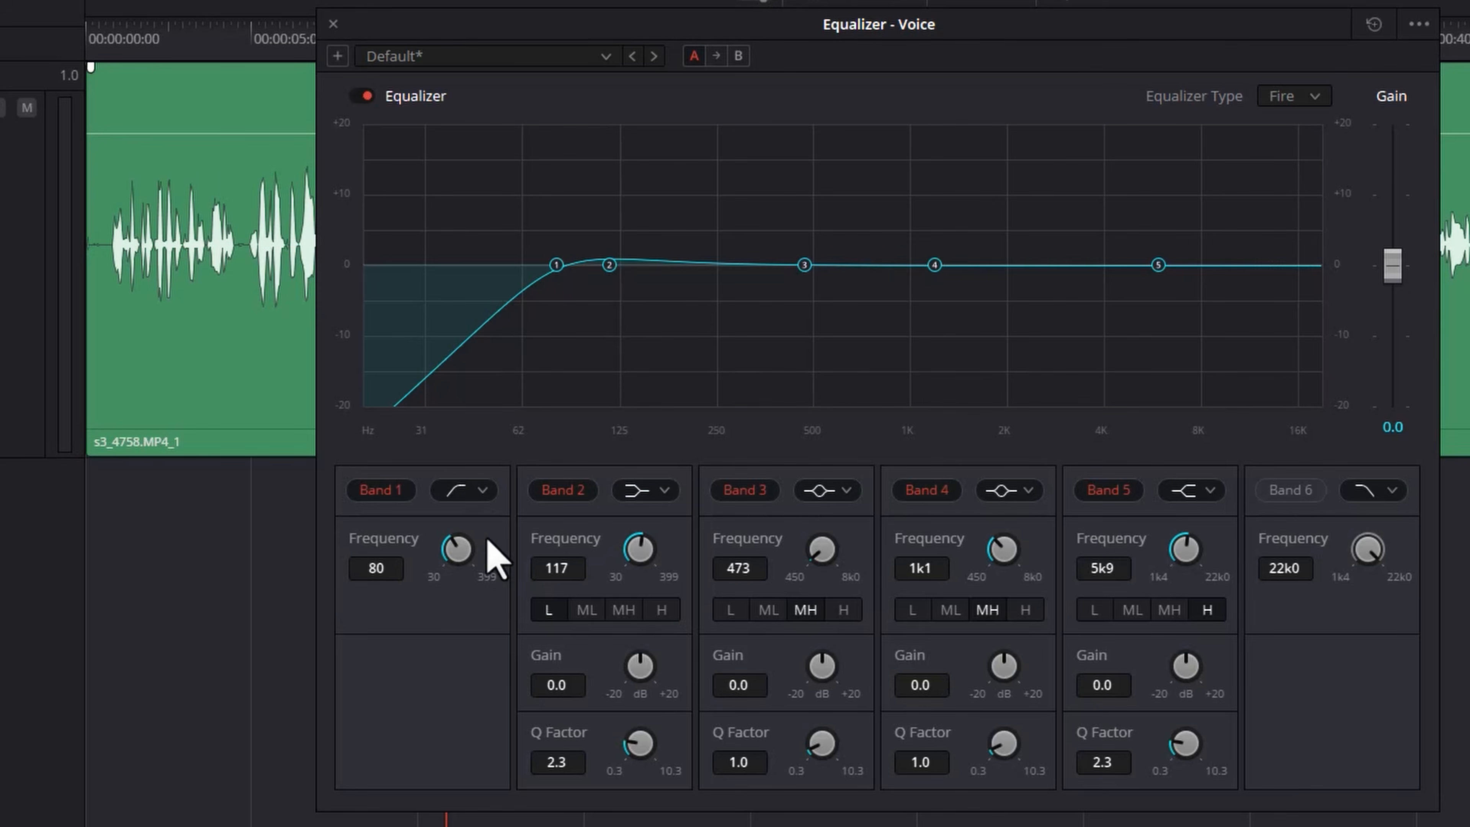
mouse_move(453, 551)
left_mouse_down()
mouse_move(497, 538)
mouse_move(441, 545)
left_mouse_up()
- Disable Bands 2, 3, 4 and 5 so only the Band 1 high-pass filter is active
left_click(549, 491)
left_click(742, 491)
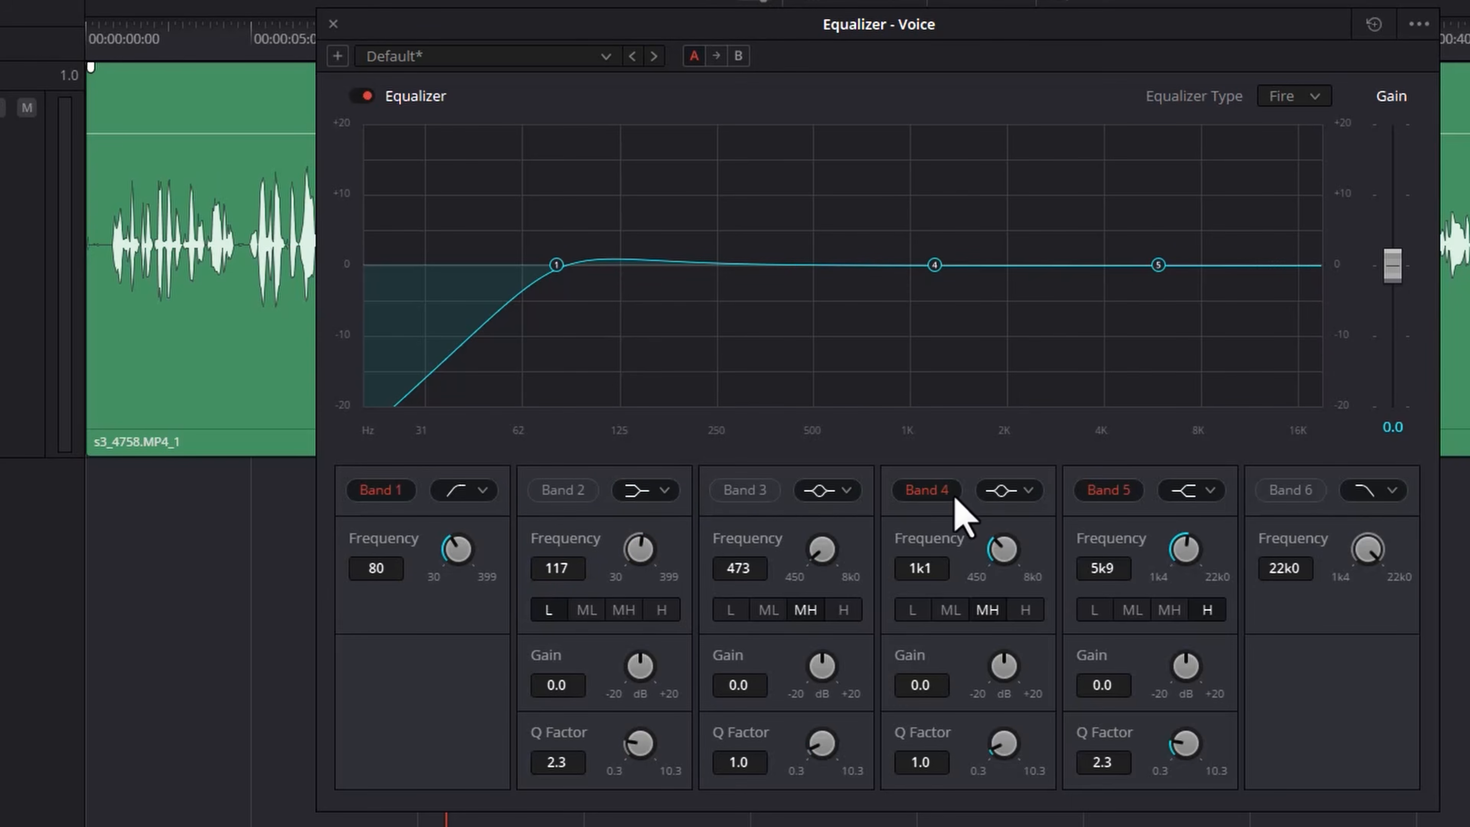
left_click(940, 491)
left_click(1130, 495)
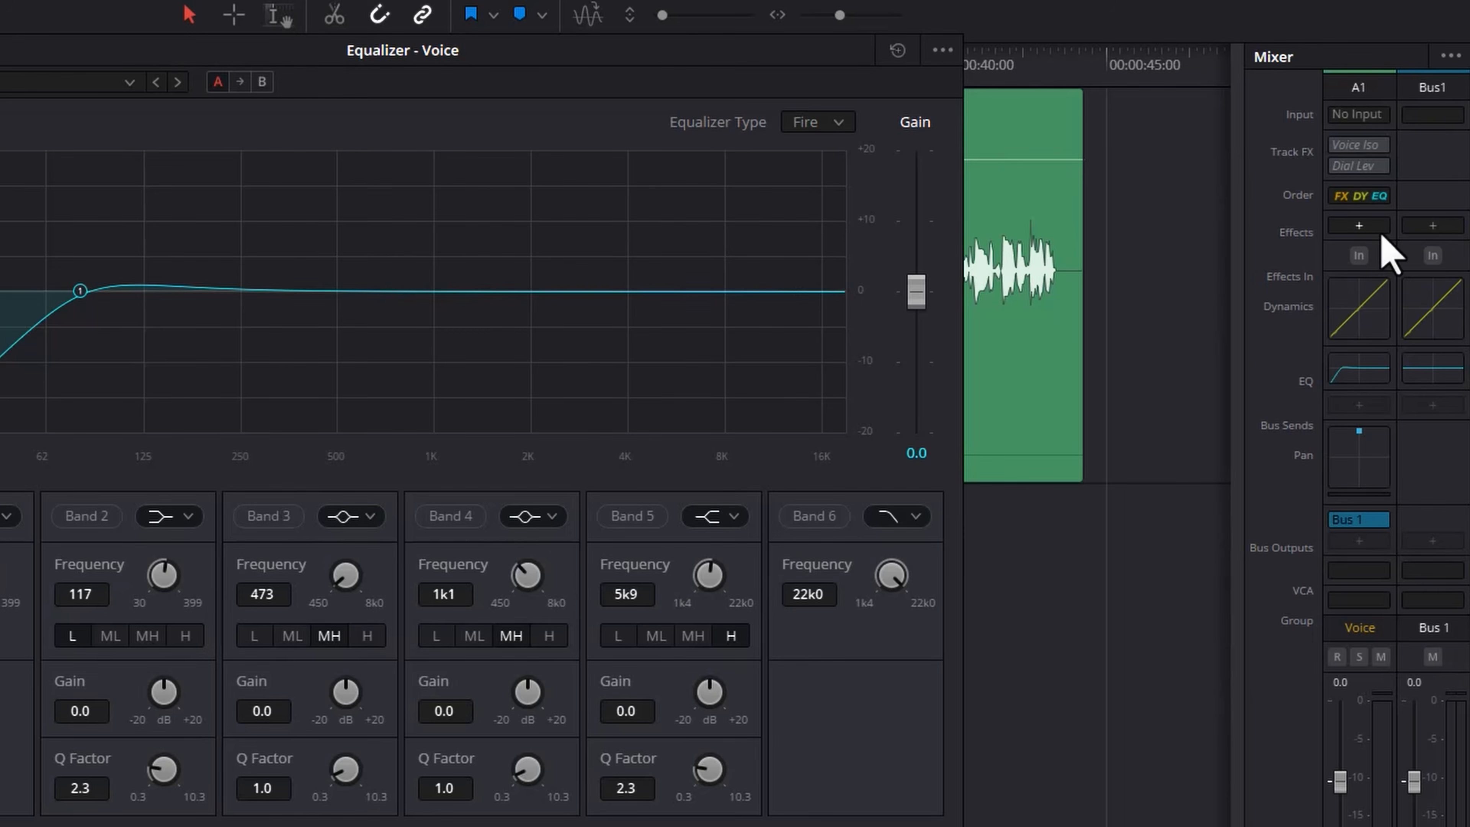
- Add a Frequency Analyzer effect to the A1 Voice channel and move its window slightly higher
left_click(1380, 229)
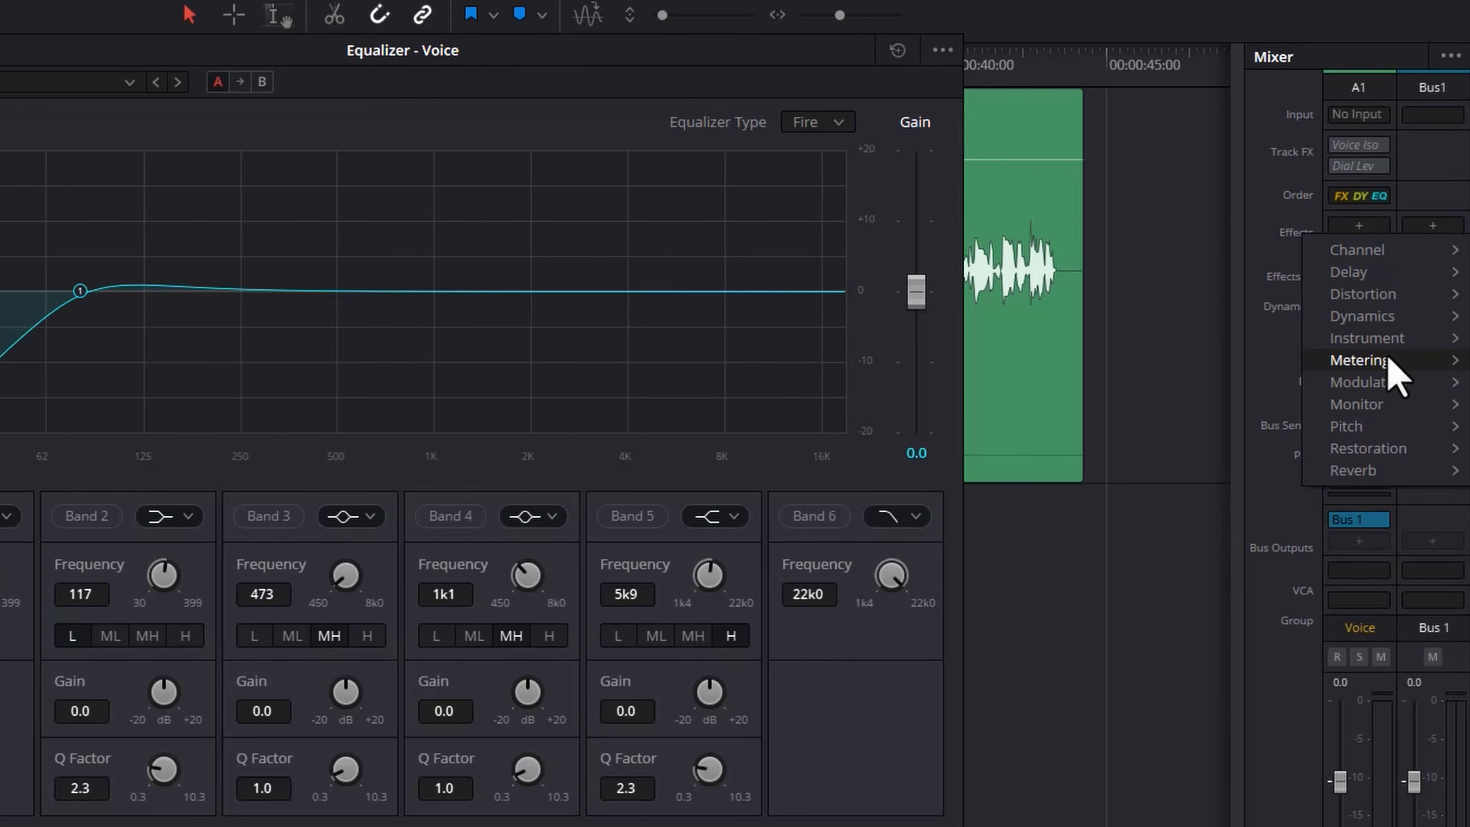
mouse_move(1387, 359)
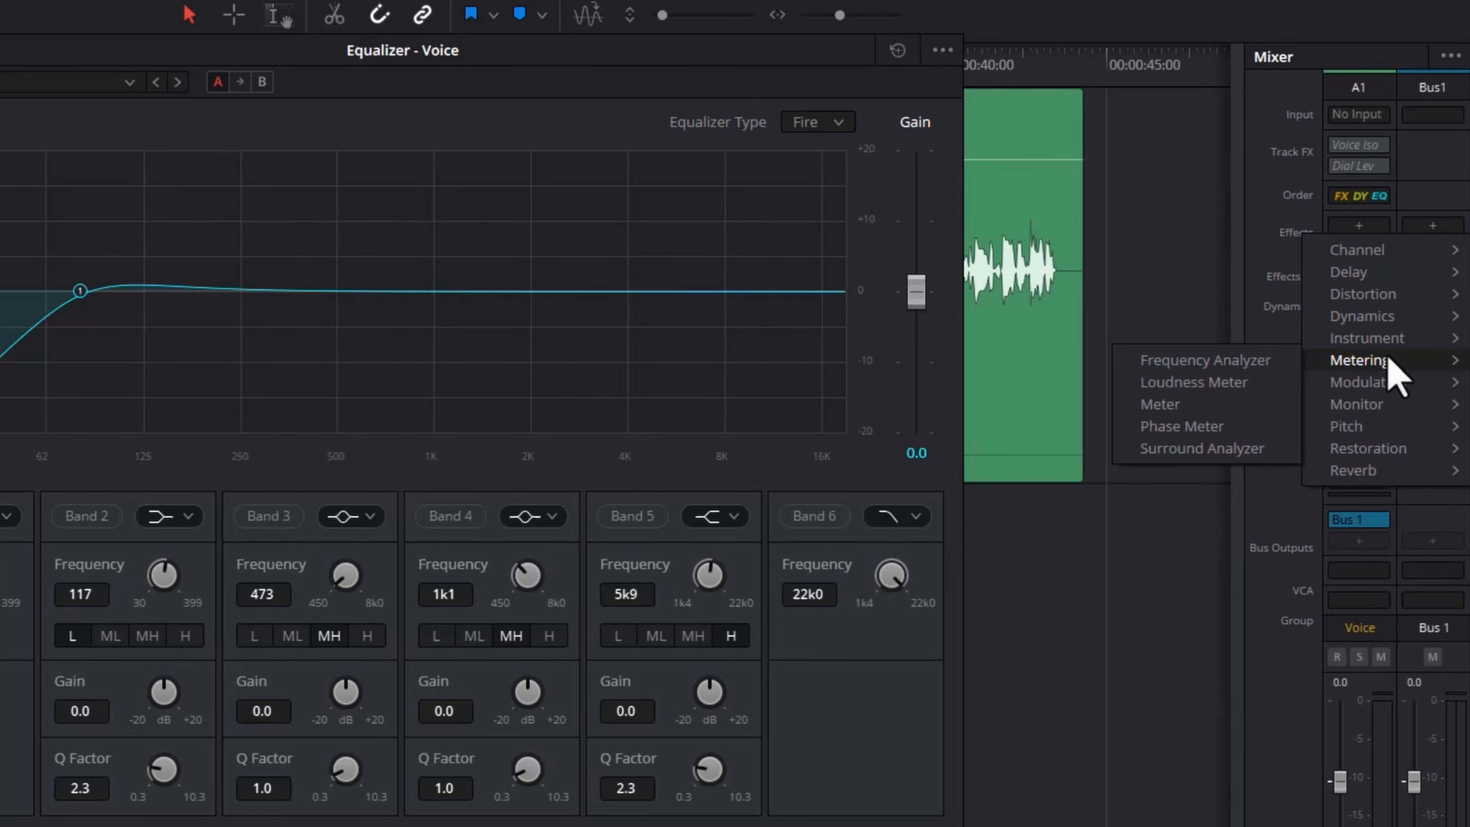
left_click(1253, 368)
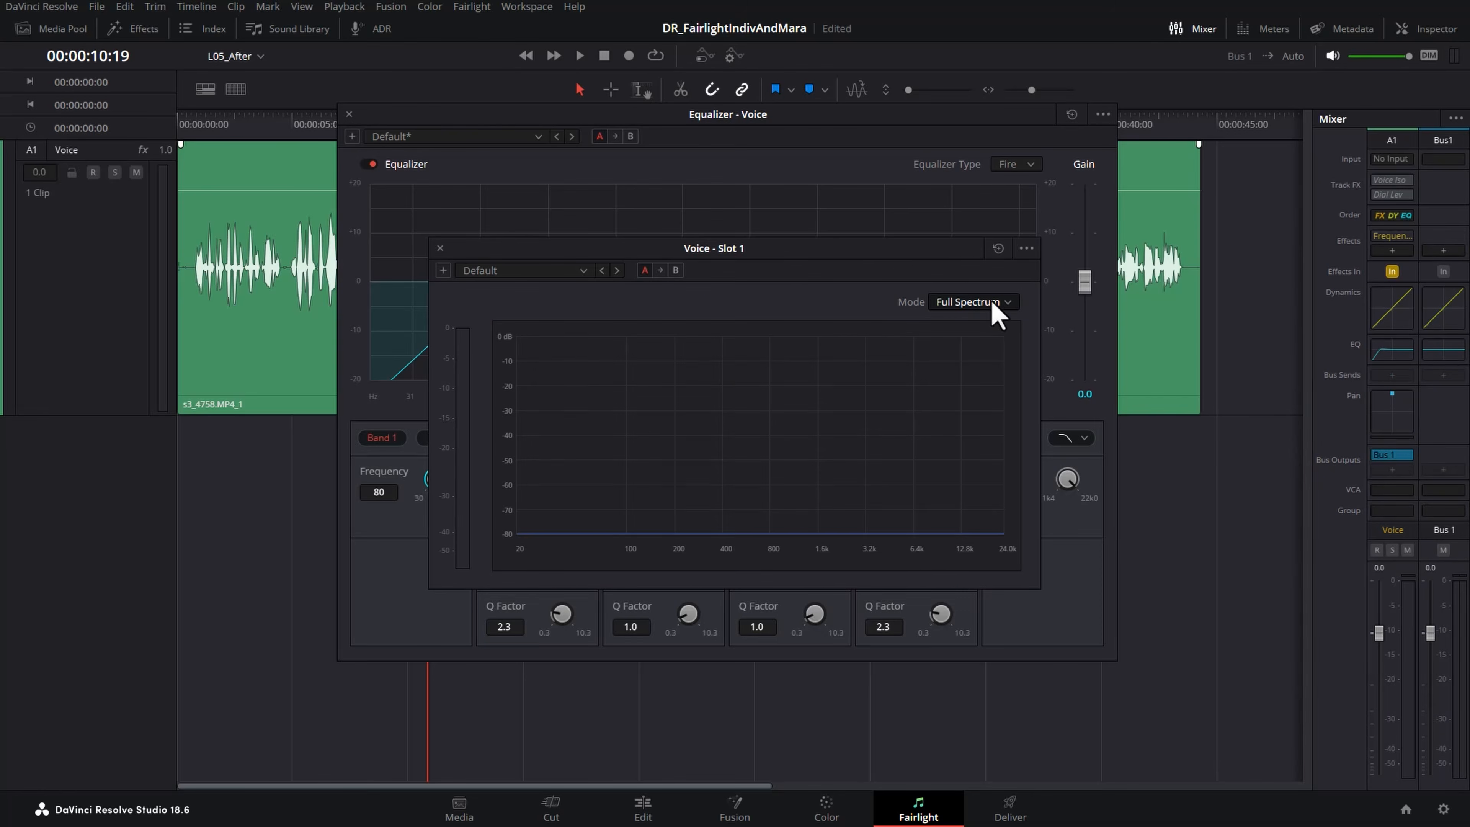
left_click_drag(803, 251, 809, 215)
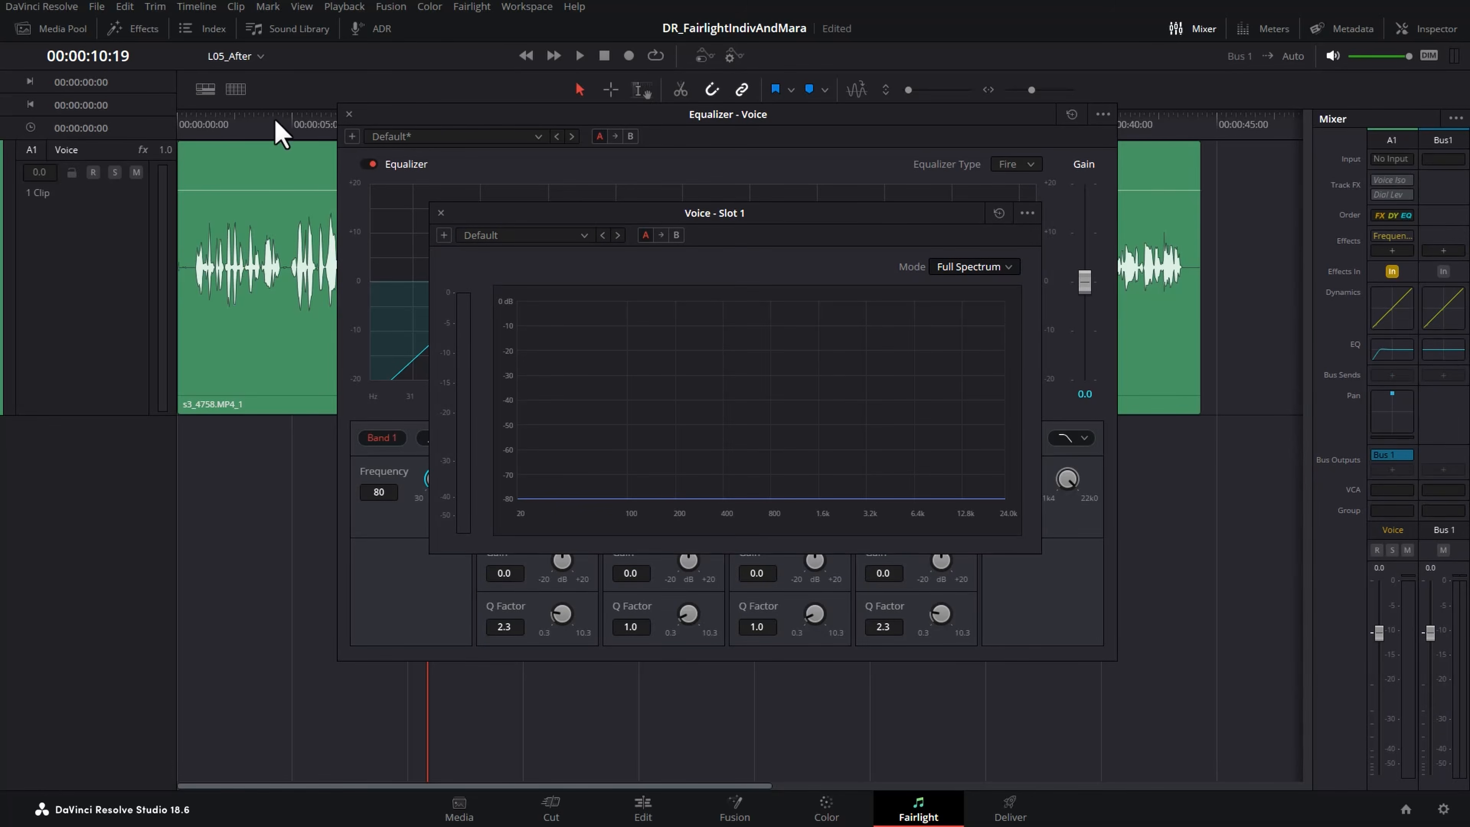
- Play the voice clip from just before the five-second mark, examine its spectrum in the Frequency Analyzer, and close the analyzer
left_click(290, 126)
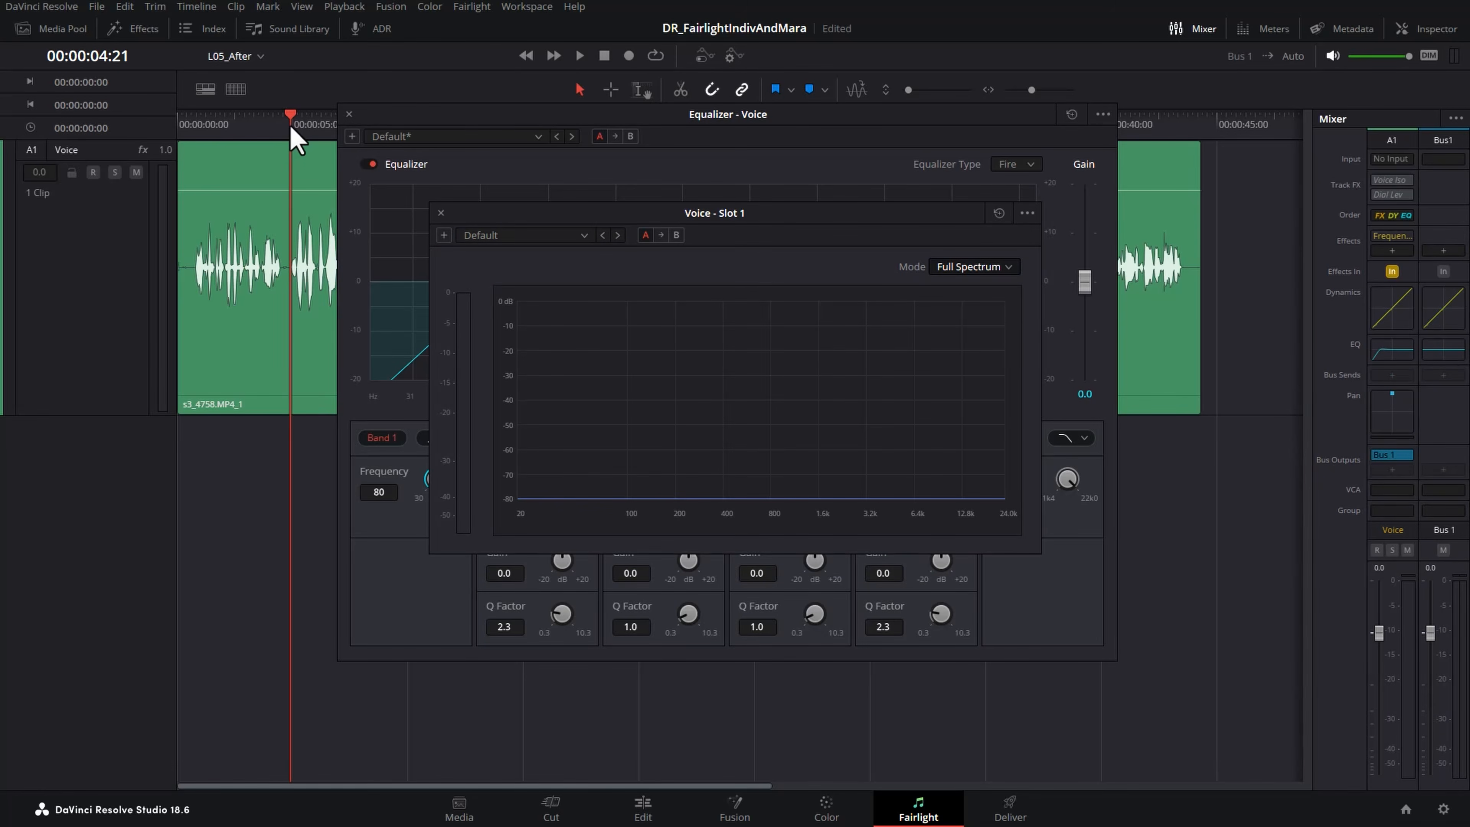
key("space")
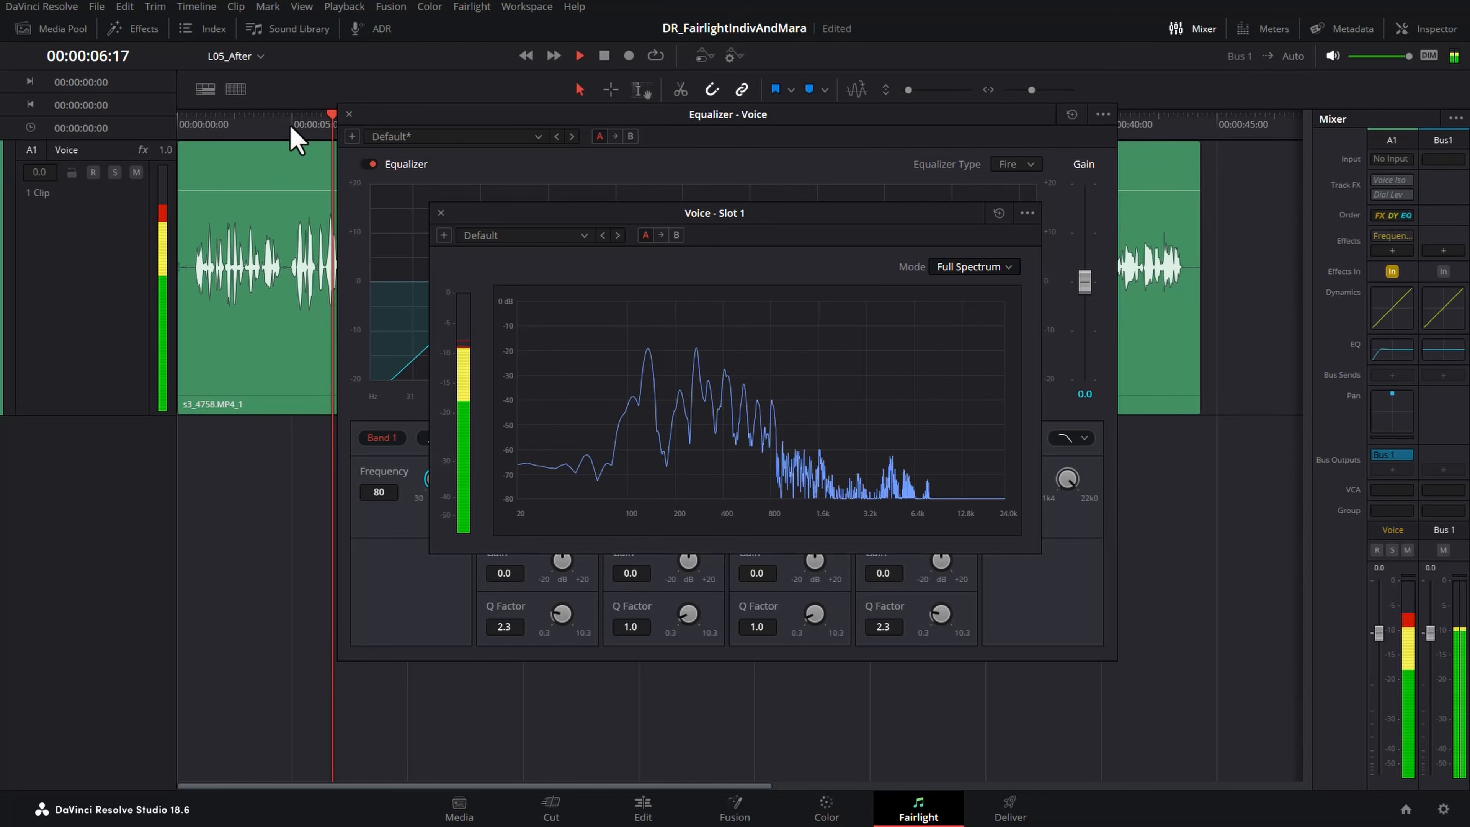
key("space")
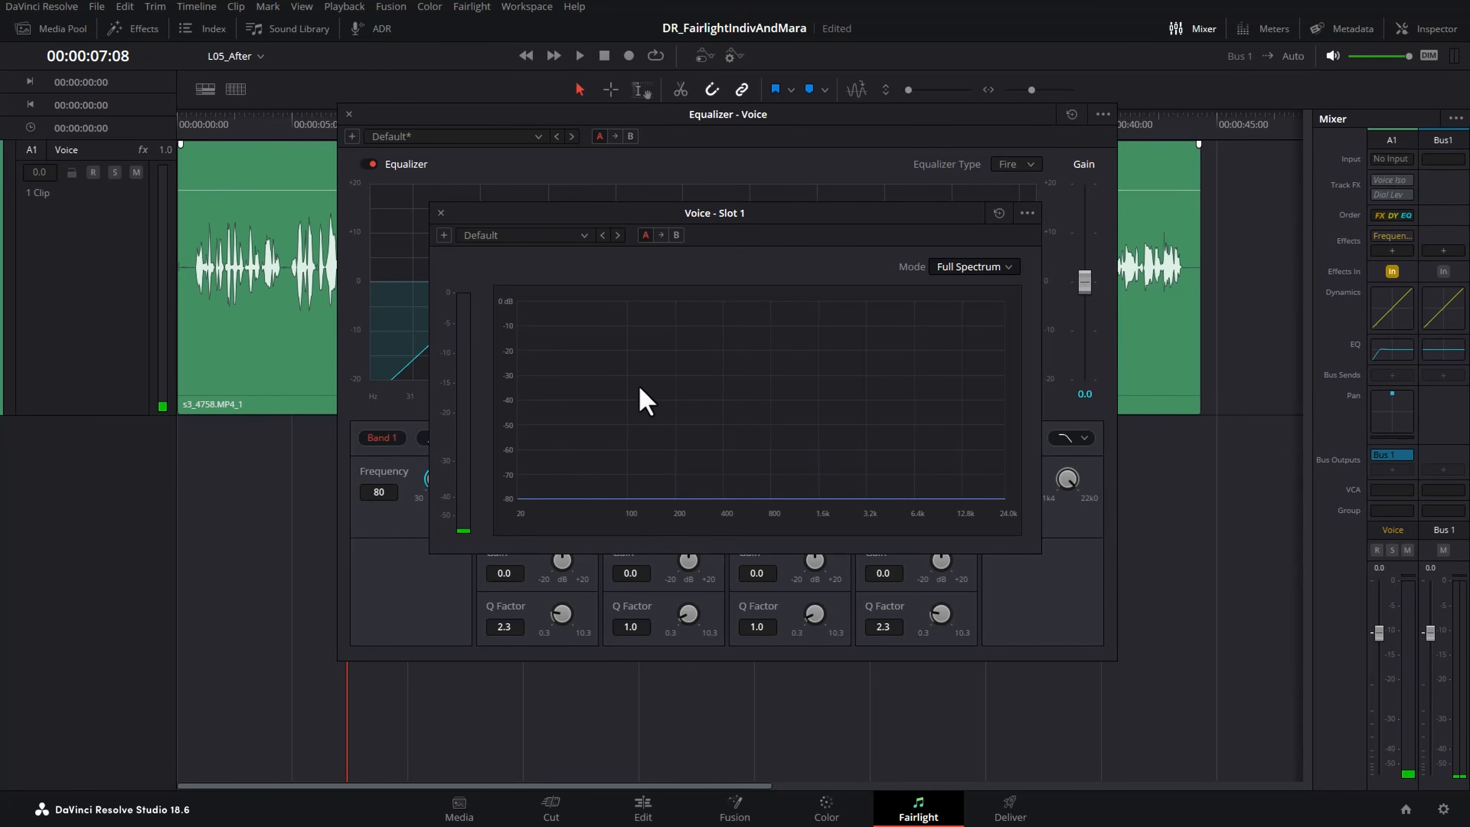
left_click(295, 136)
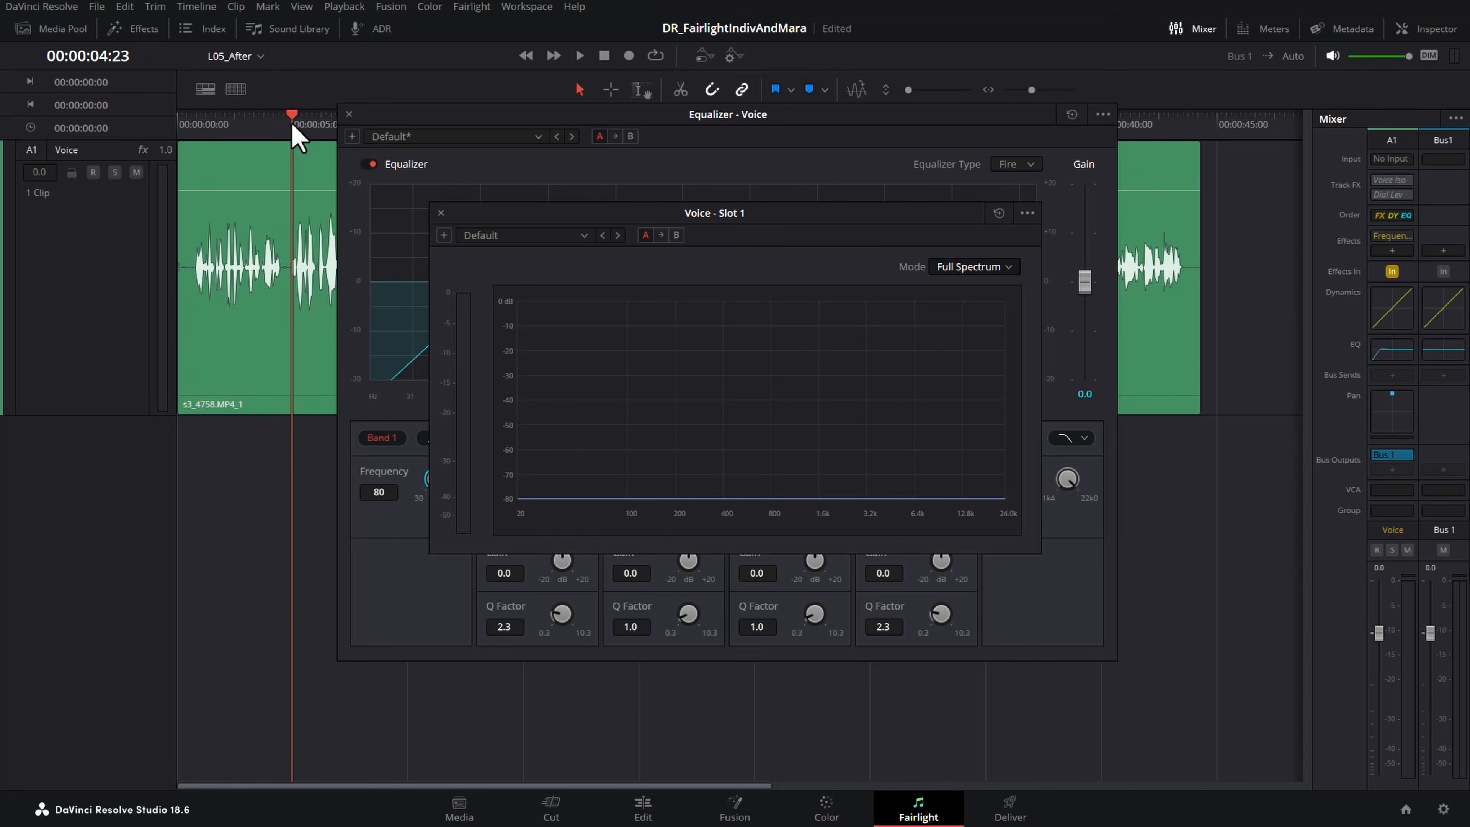
key("space")
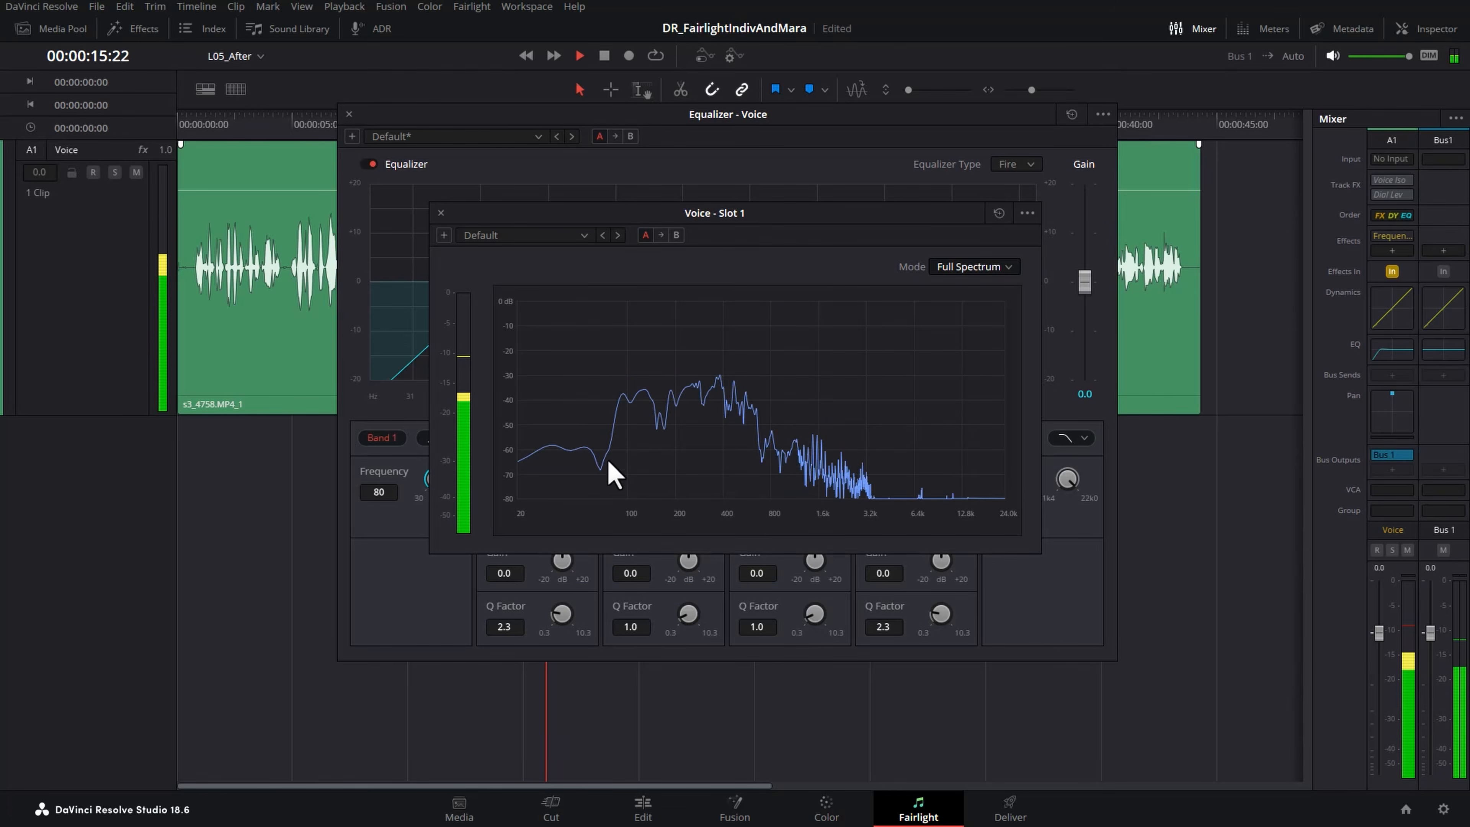
key("space")
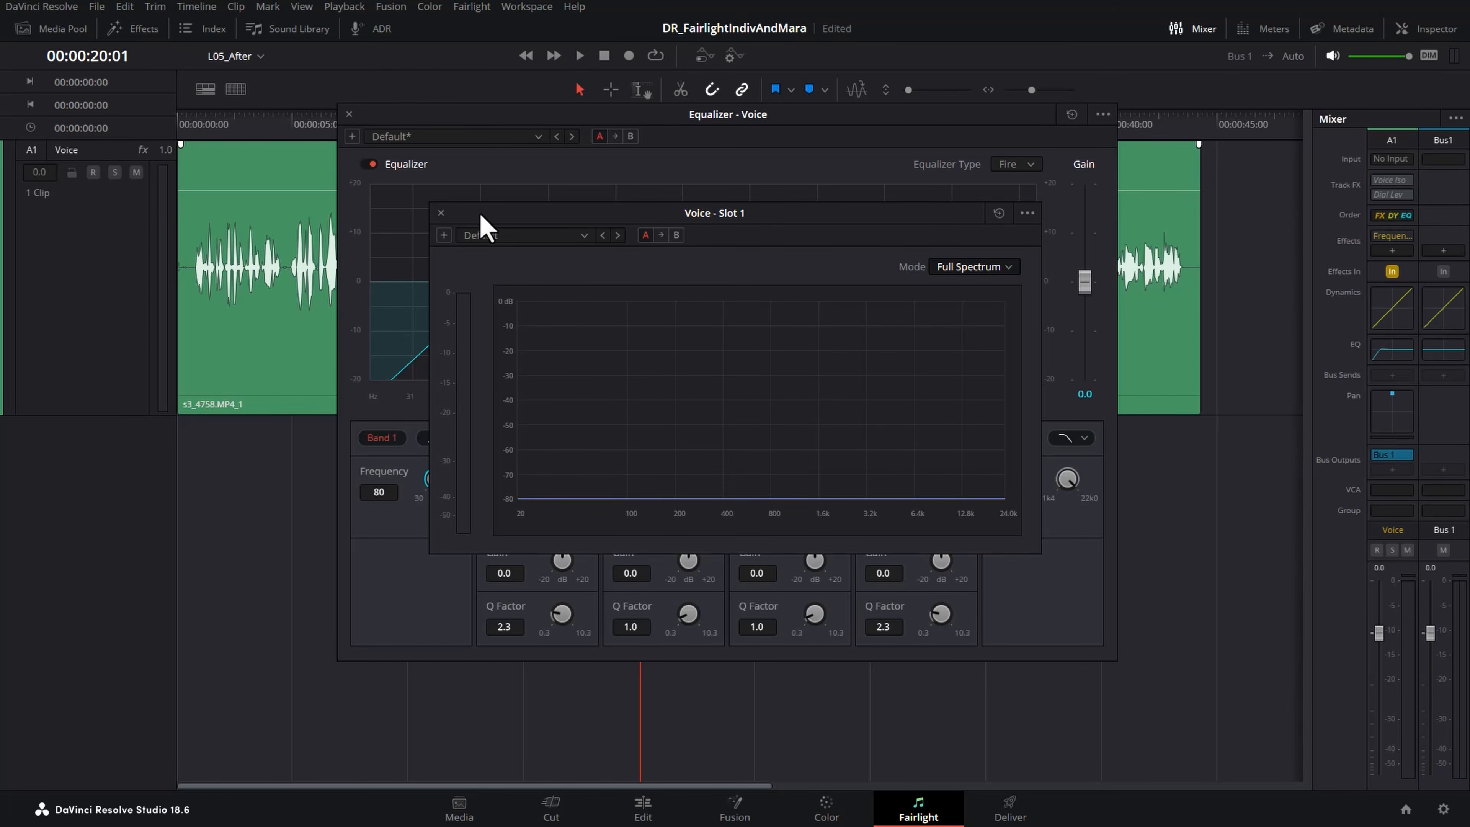
left_click(440, 213)
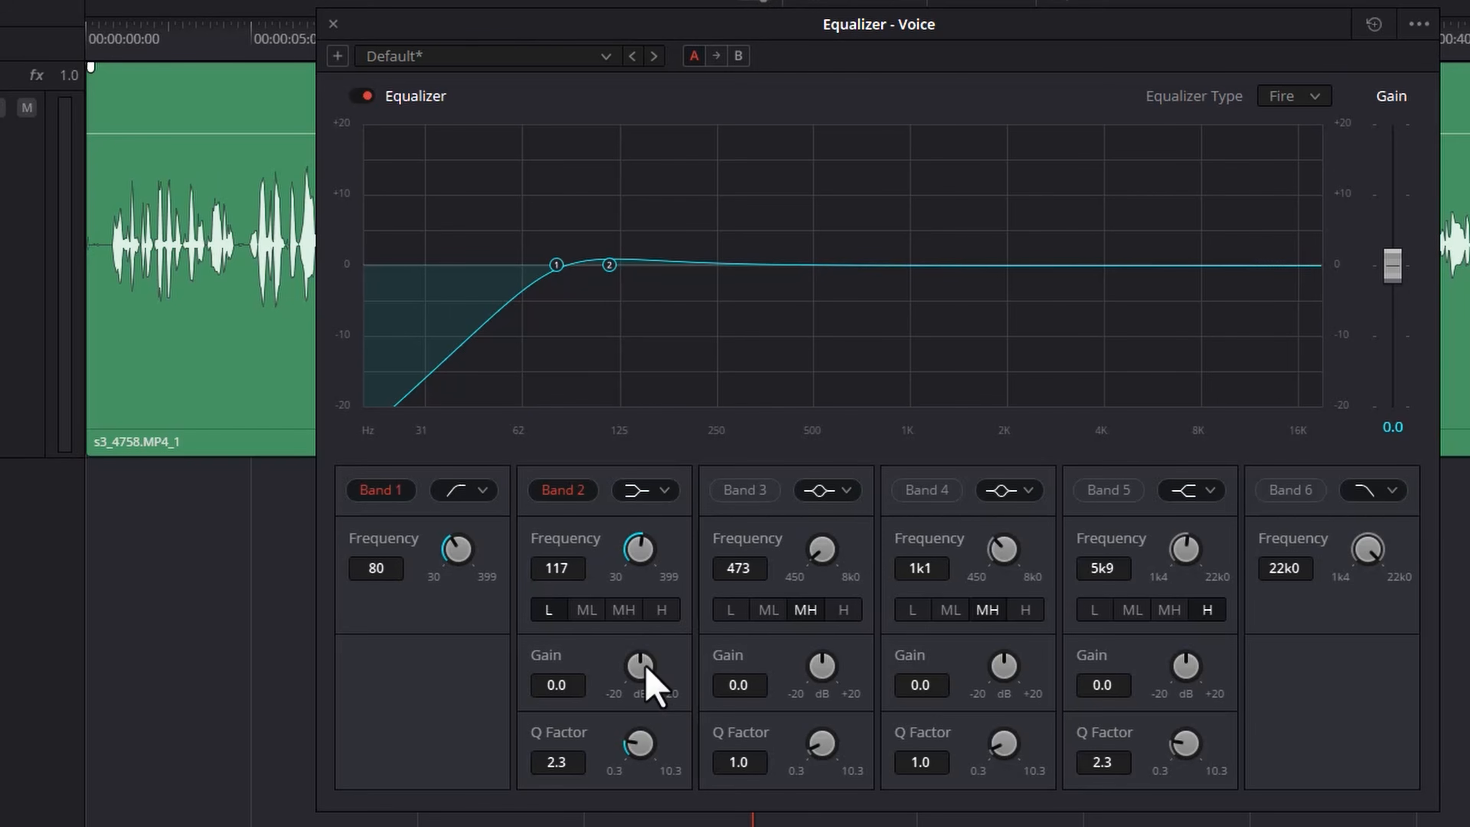
- Set Band 2's gain to -1.4 dB, and enable Band 3 at 433 Hz with +10.1 dB gain and a 1.6 Q Factor
left_click_drag(646, 667, 633, 679)
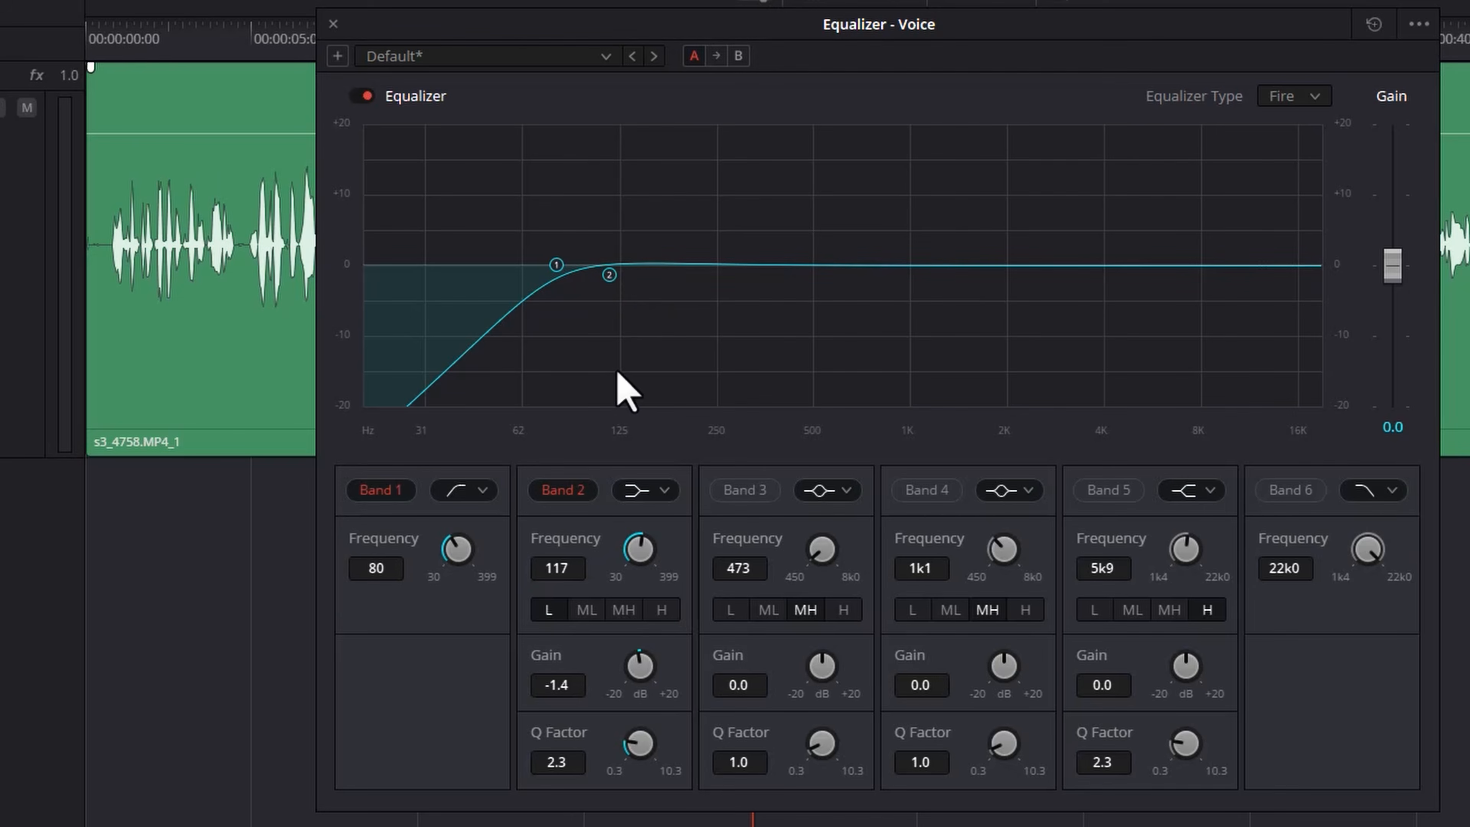
left_click(748, 495)
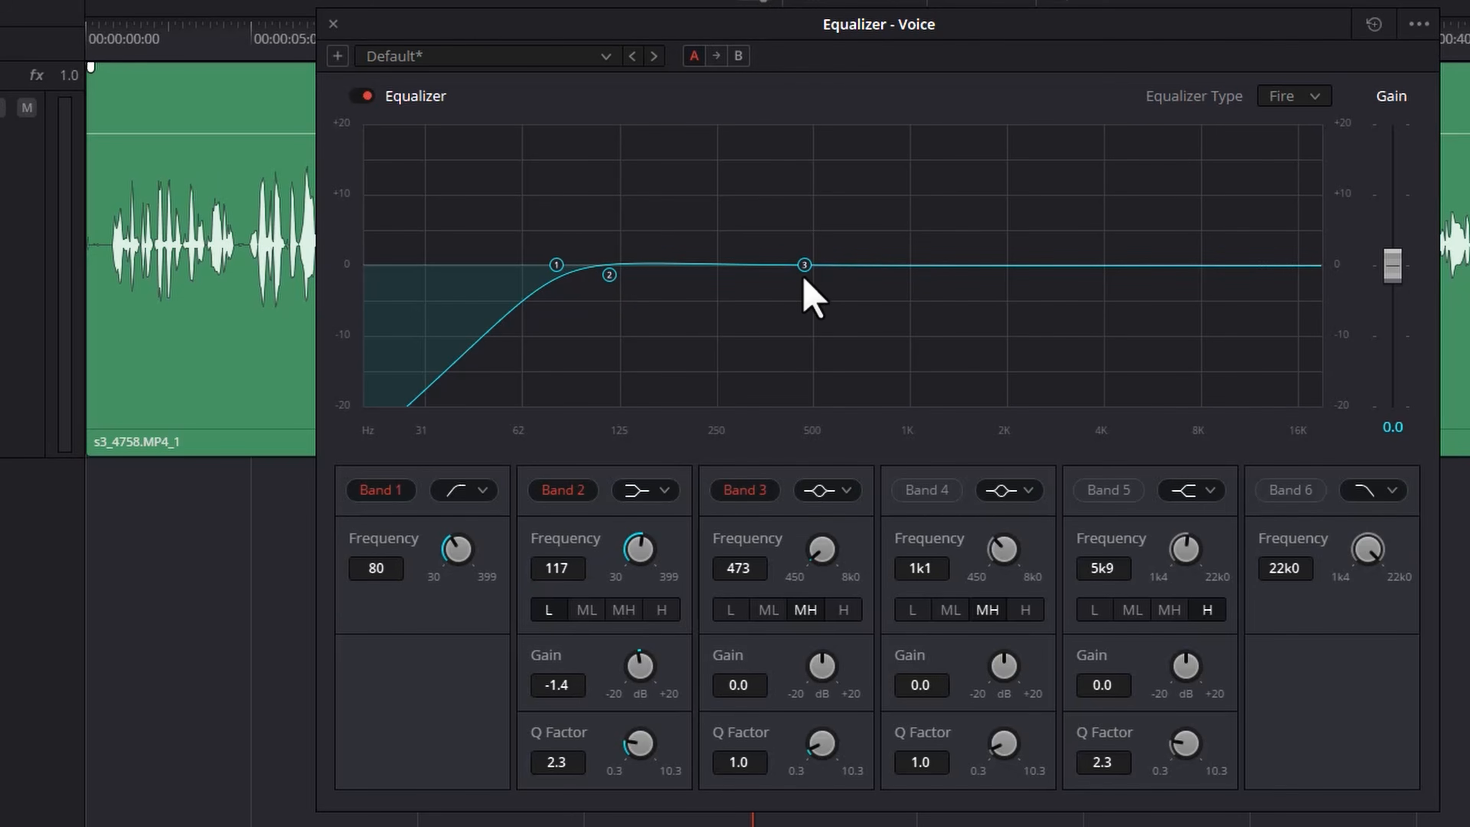
left_click_drag(804, 264, 792, 177)
left_click_drag(828, 671, 903, 772)
left_click_drag(859, 699, 813, 686)
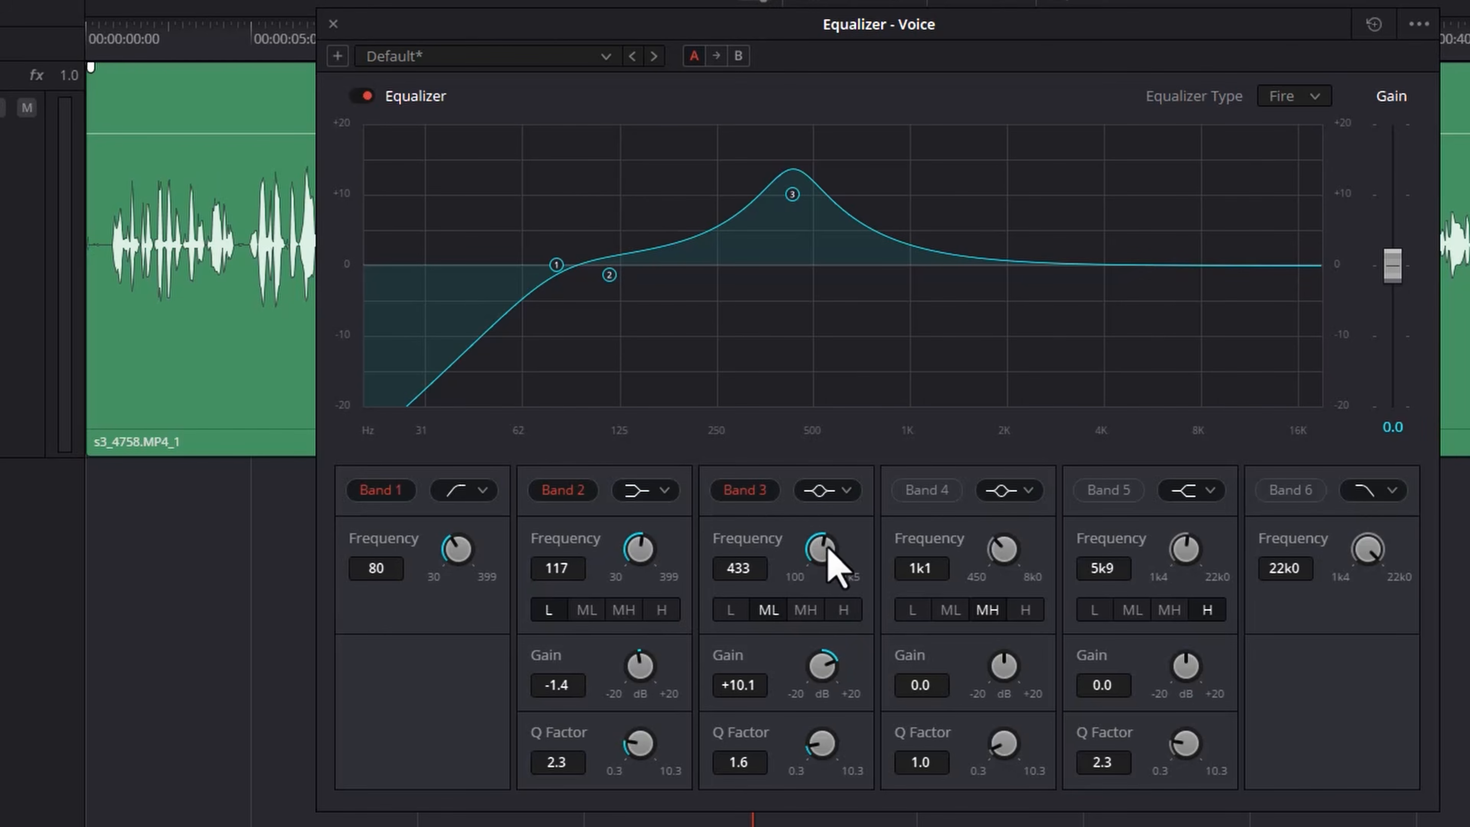
- Sweep the boosted Band 3 through frequencies such as 404 and 313 Hz, listening to the voice for unpleasant tones
left_click_drag(826, 550, 833, 573)
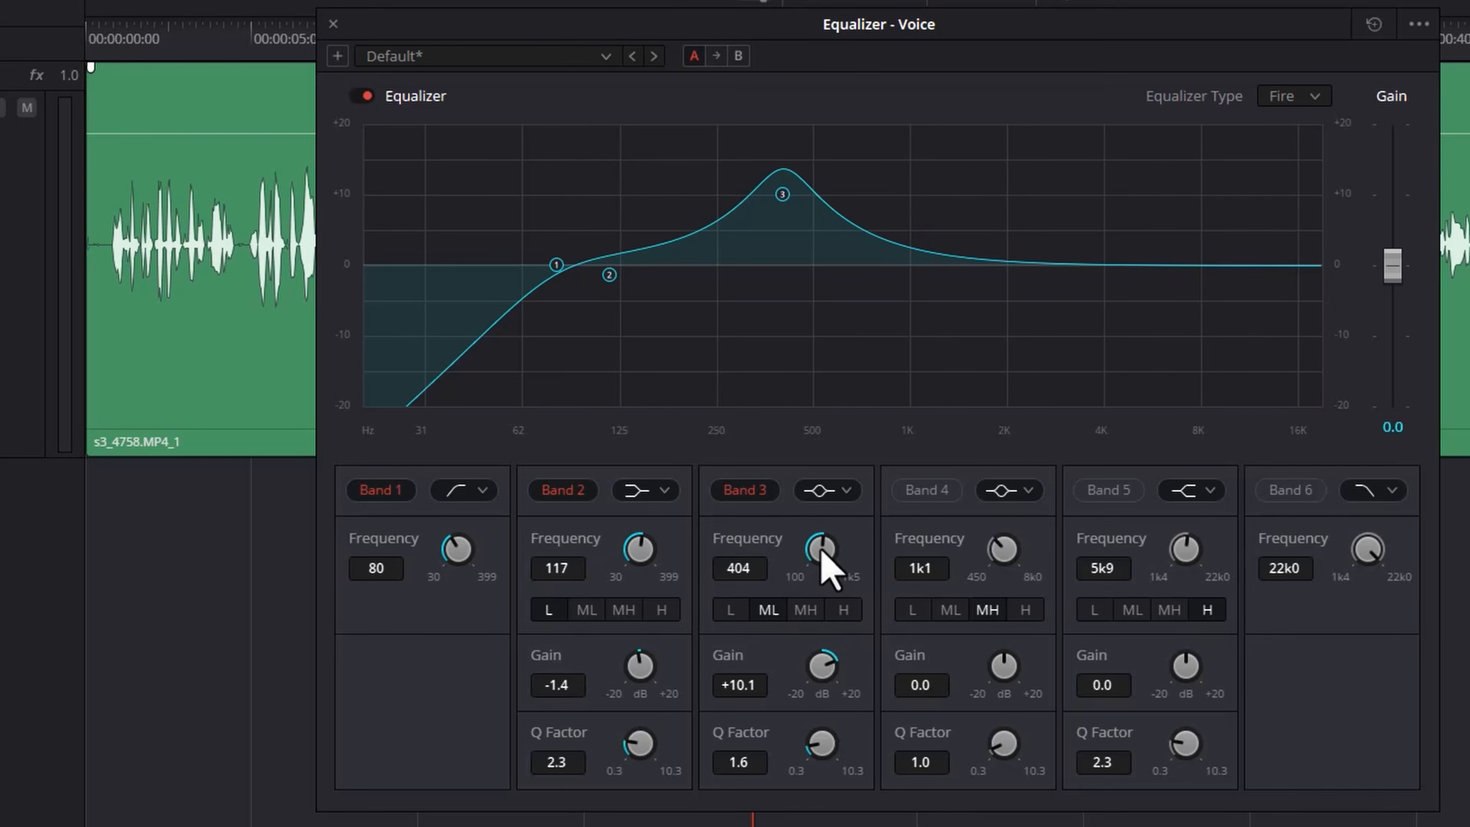
left_click_drag(804, 551, 648, 674)
mouse_move(807, 559)
left_mouse_down()
mouse_move(751, 562)
mouse_move(873, 566)
mouse_move(823, 566)
left_mouse_up()
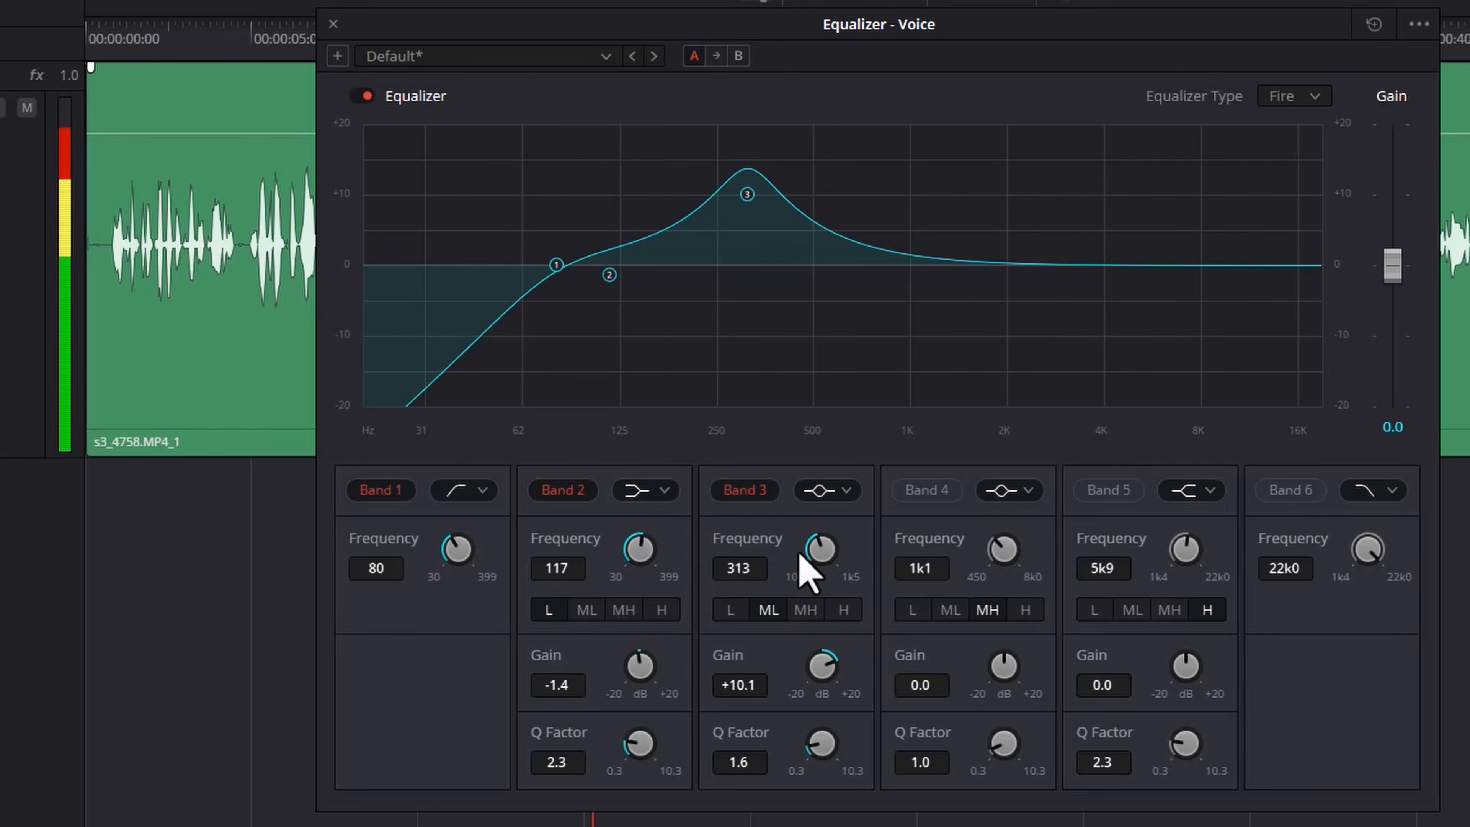
left_click_drag(798, 553, 834, 572)
- Turn Band 3 into a -10.0 dB cut, sweep its frequency from 186 to 597 Hz, and reduce the cut to -3.0 dB
left_click_drag(822, 665, 661, 663)
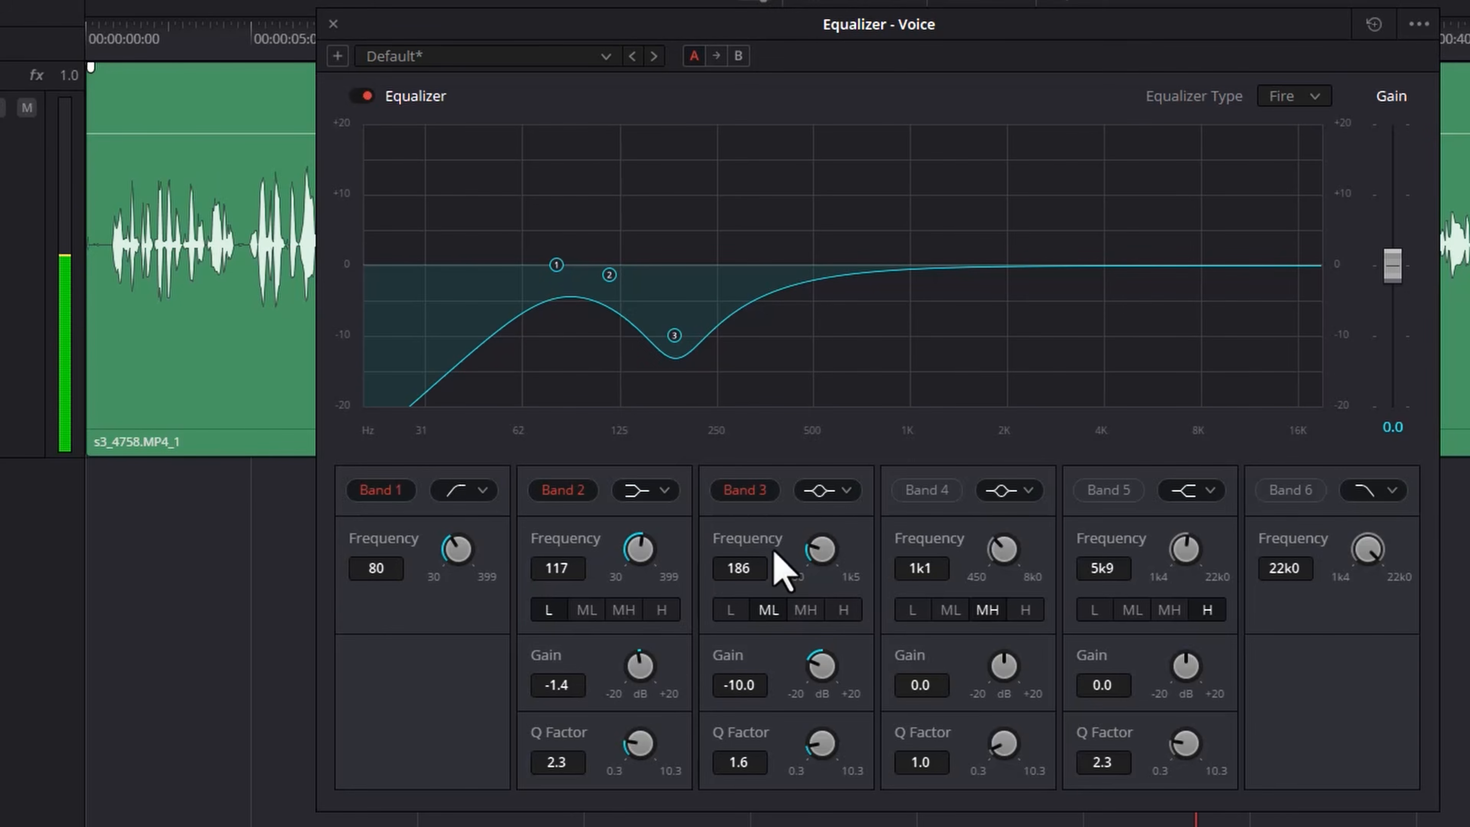
left_click_drag(774, 553, 899, 559)
left_click_drag(898, 559, 891, 559)
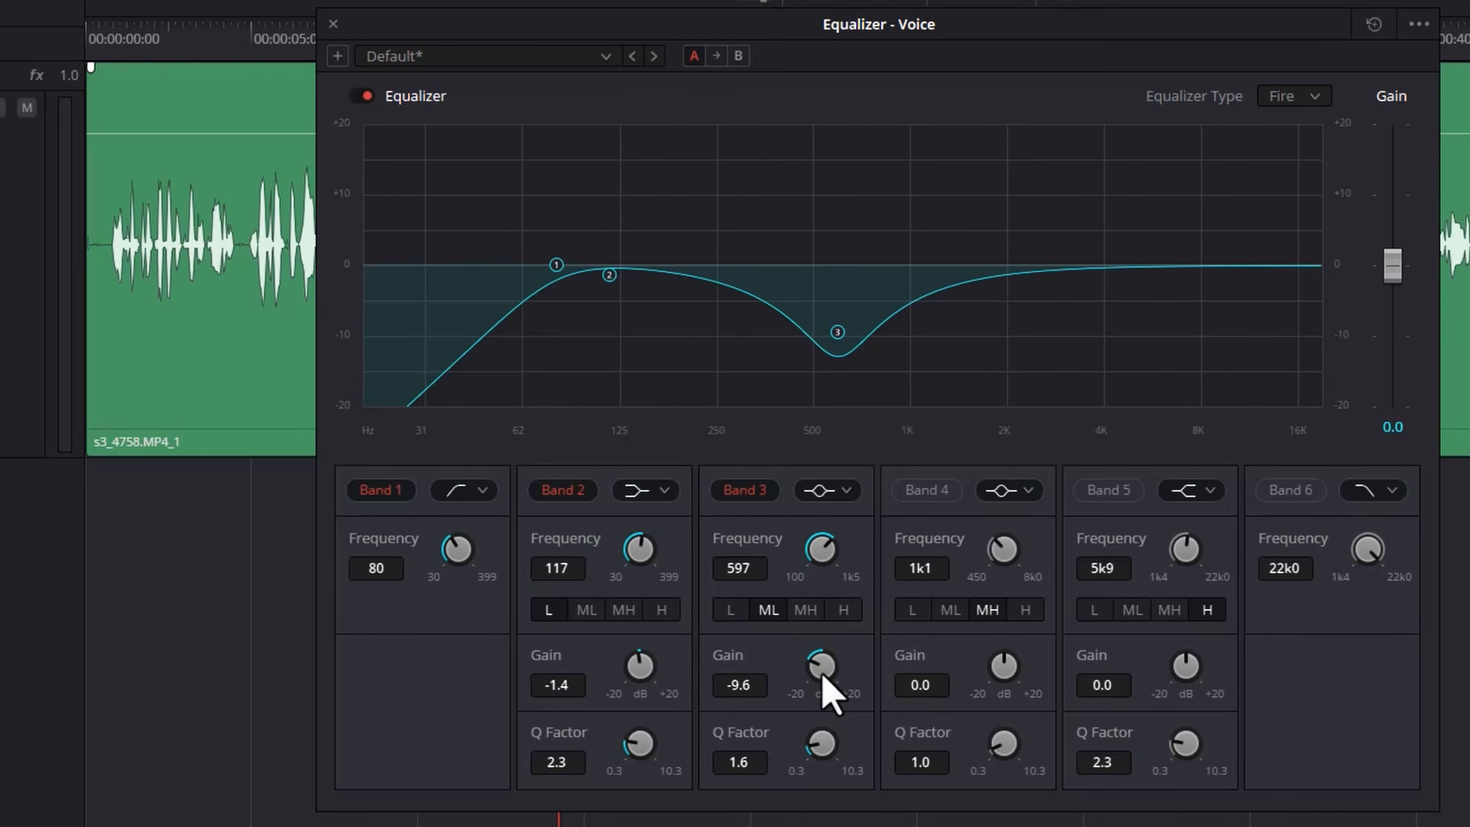
left_click_drag(822, 674, 893, 666)
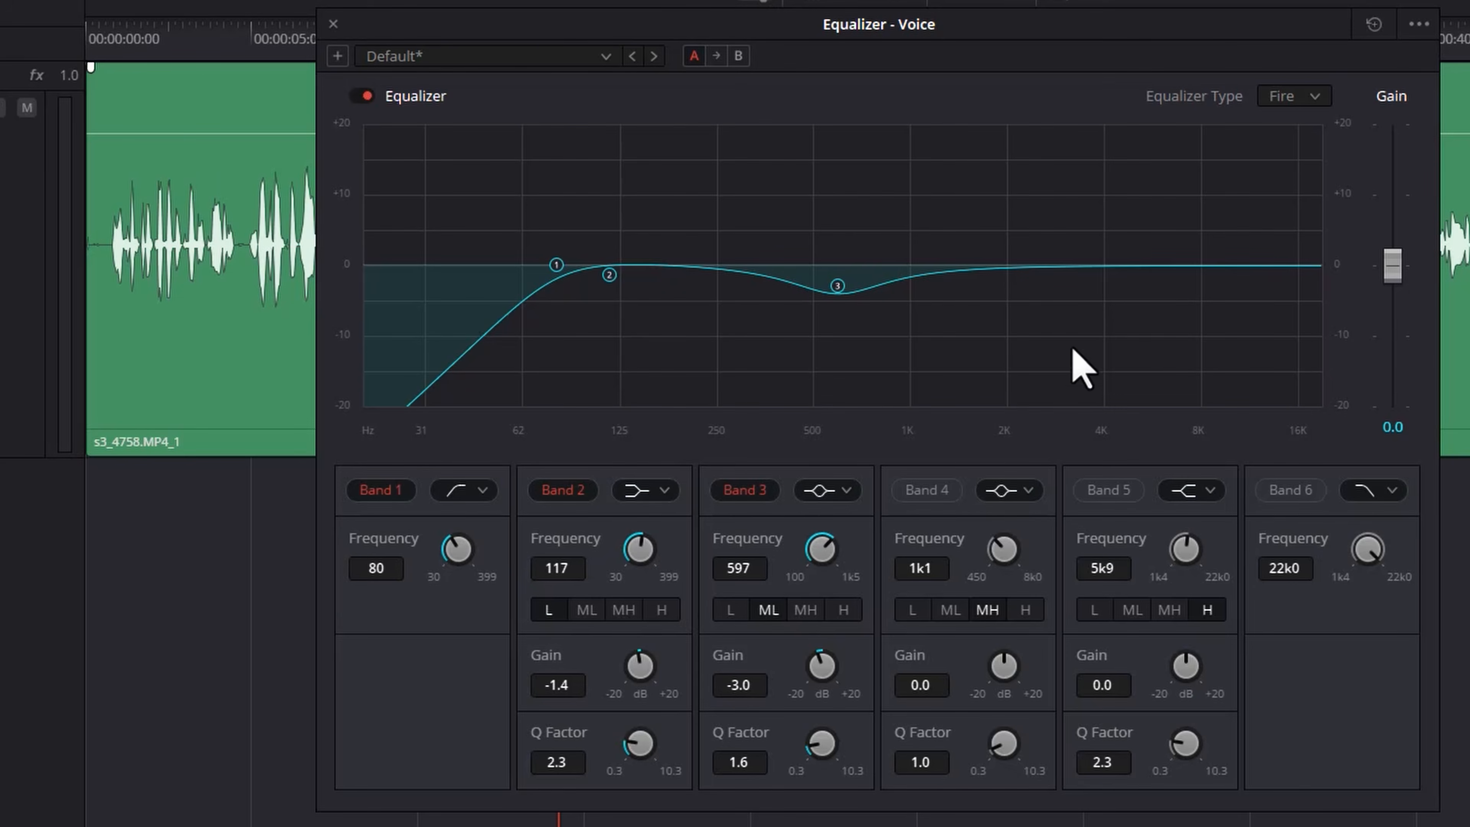
- Enable Band 4 and boost it by +10.0 dB at 2k4
left_click(926, 496)
left_click_drag(920, 264, 1031, 215)
left_click_drag(1007, 666, 1036, 663)
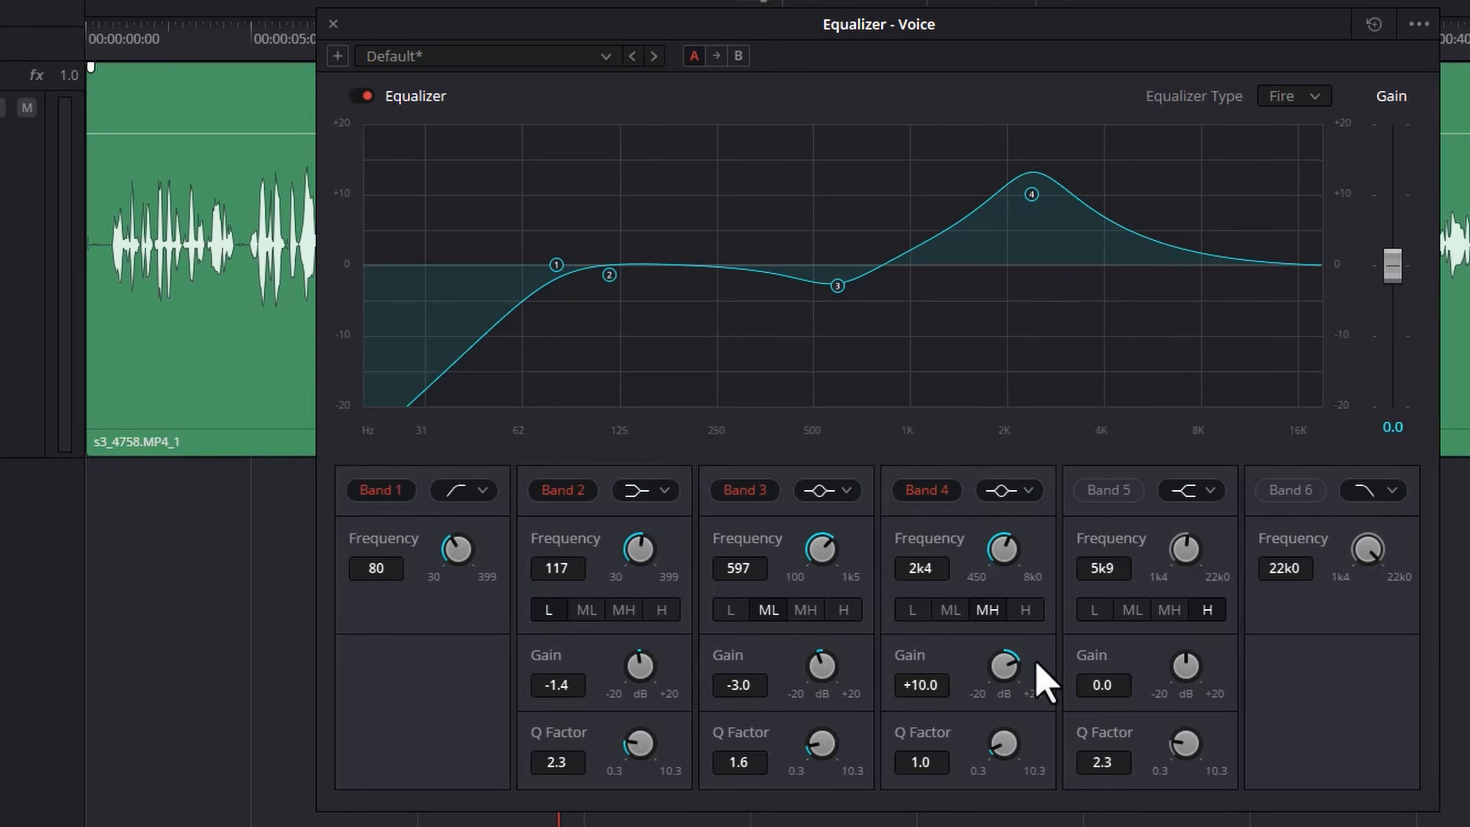
- Raise Band 4's frequency to 3k0 and 8k0, switch the band to the H range, and set its frequency to 3k0
left_click_drag(1010, 547, 1031, 546)
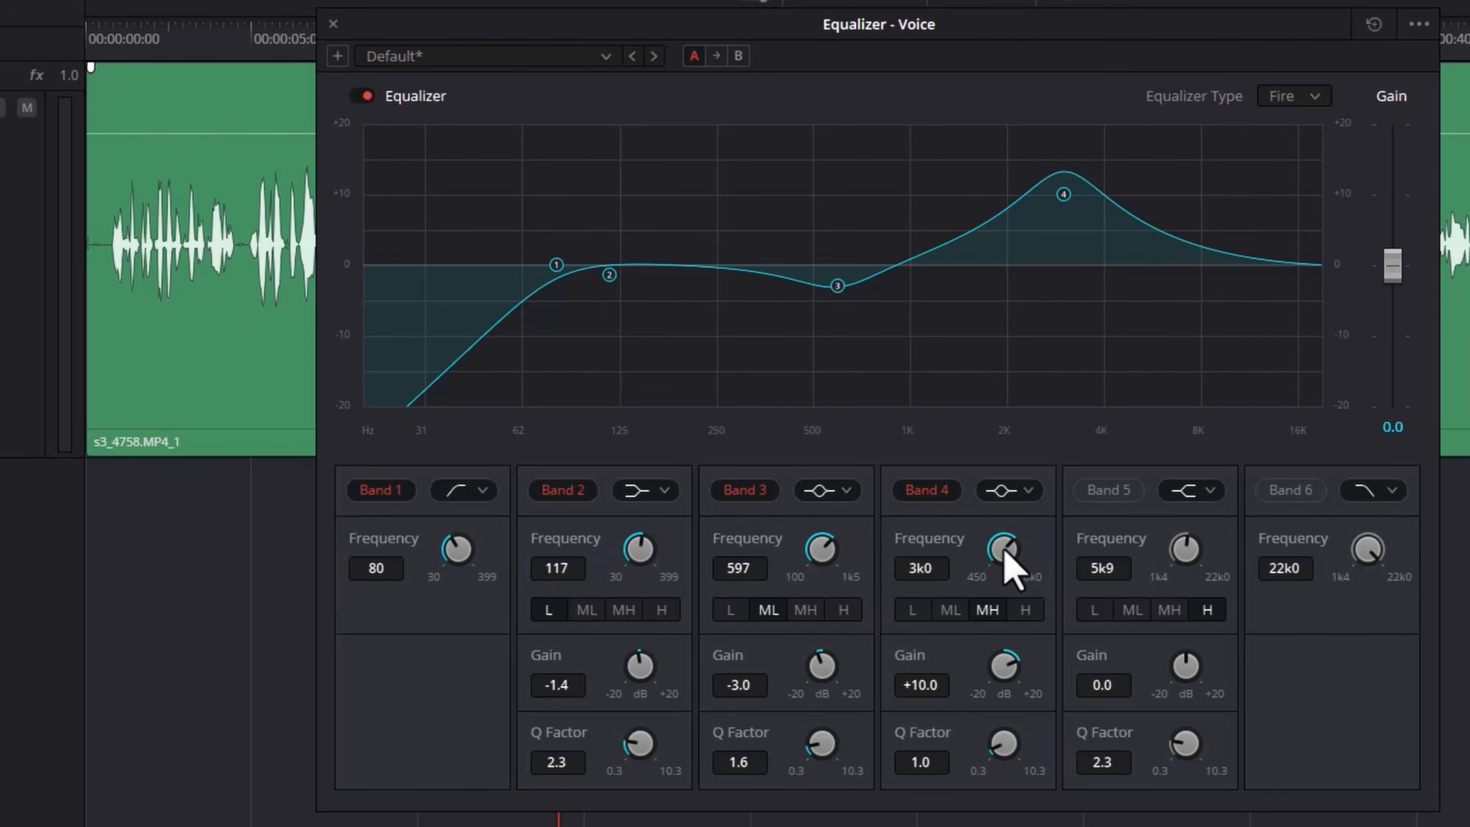
left_click_drag(1006, 551, 1155, 553)
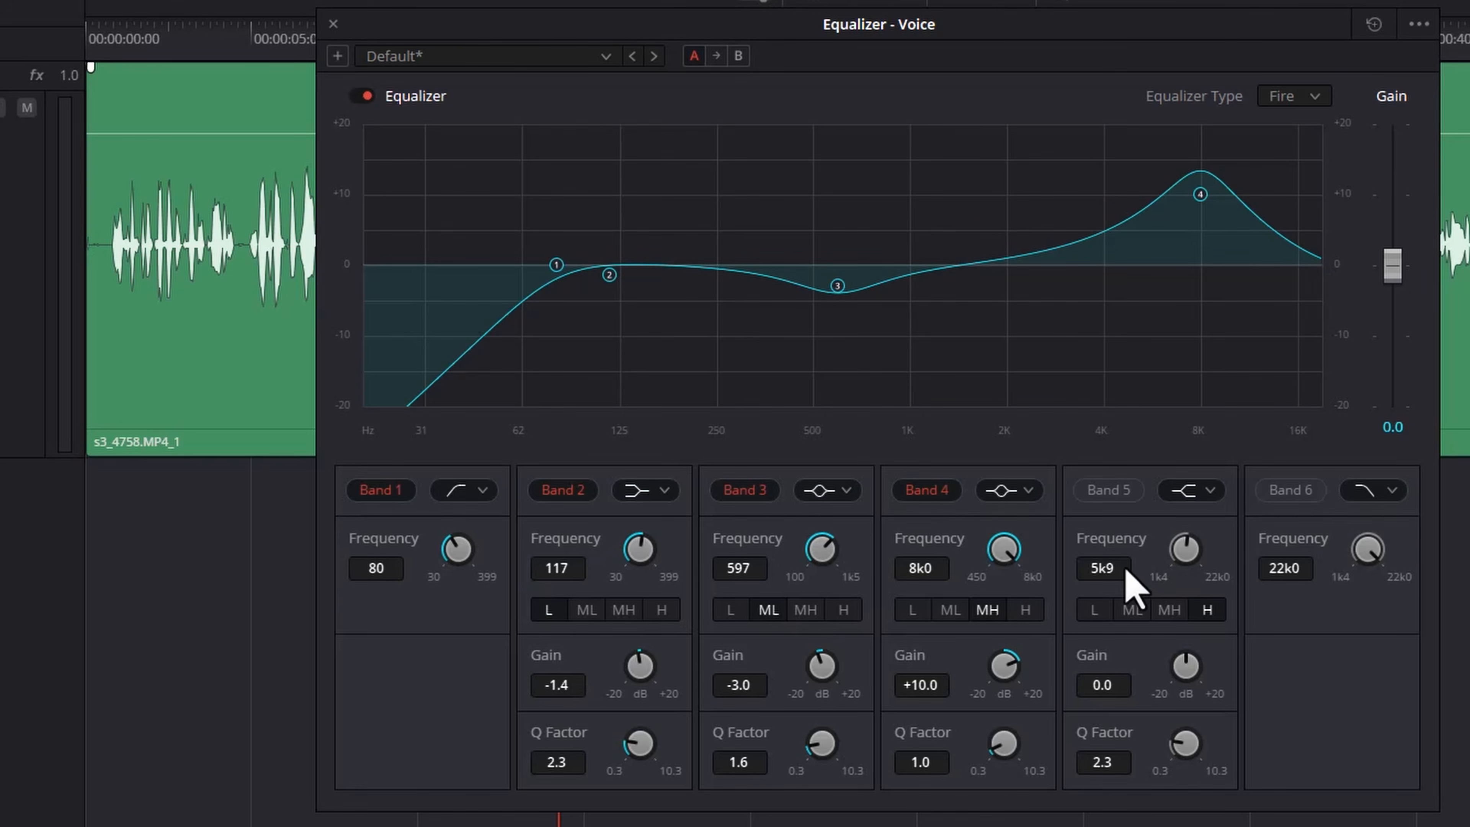
left_click_drag(996, 546, 1259, 566)
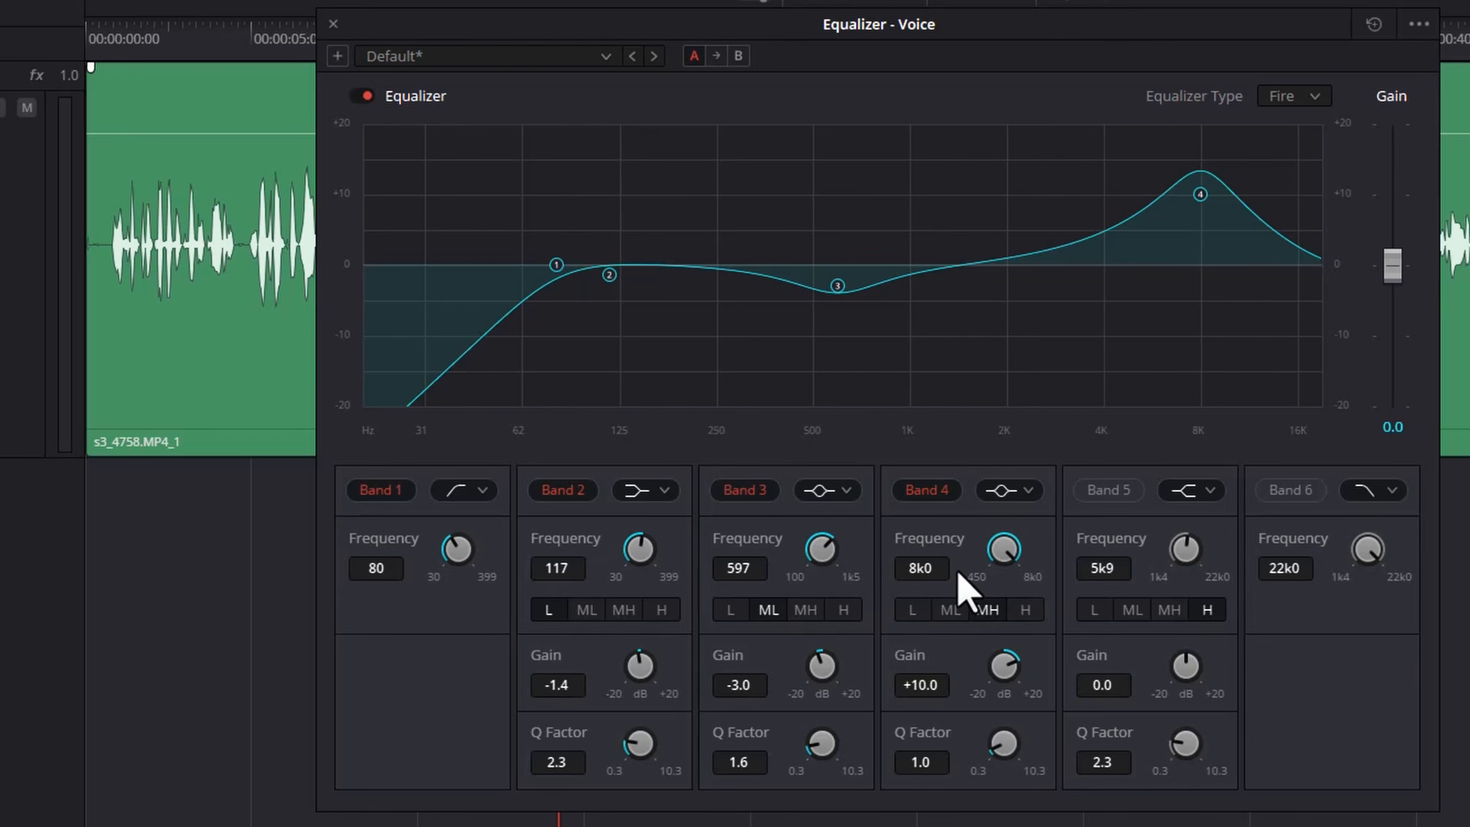
left_click(1025, 610)
left_click_drag(1000, 554, 965, 539)
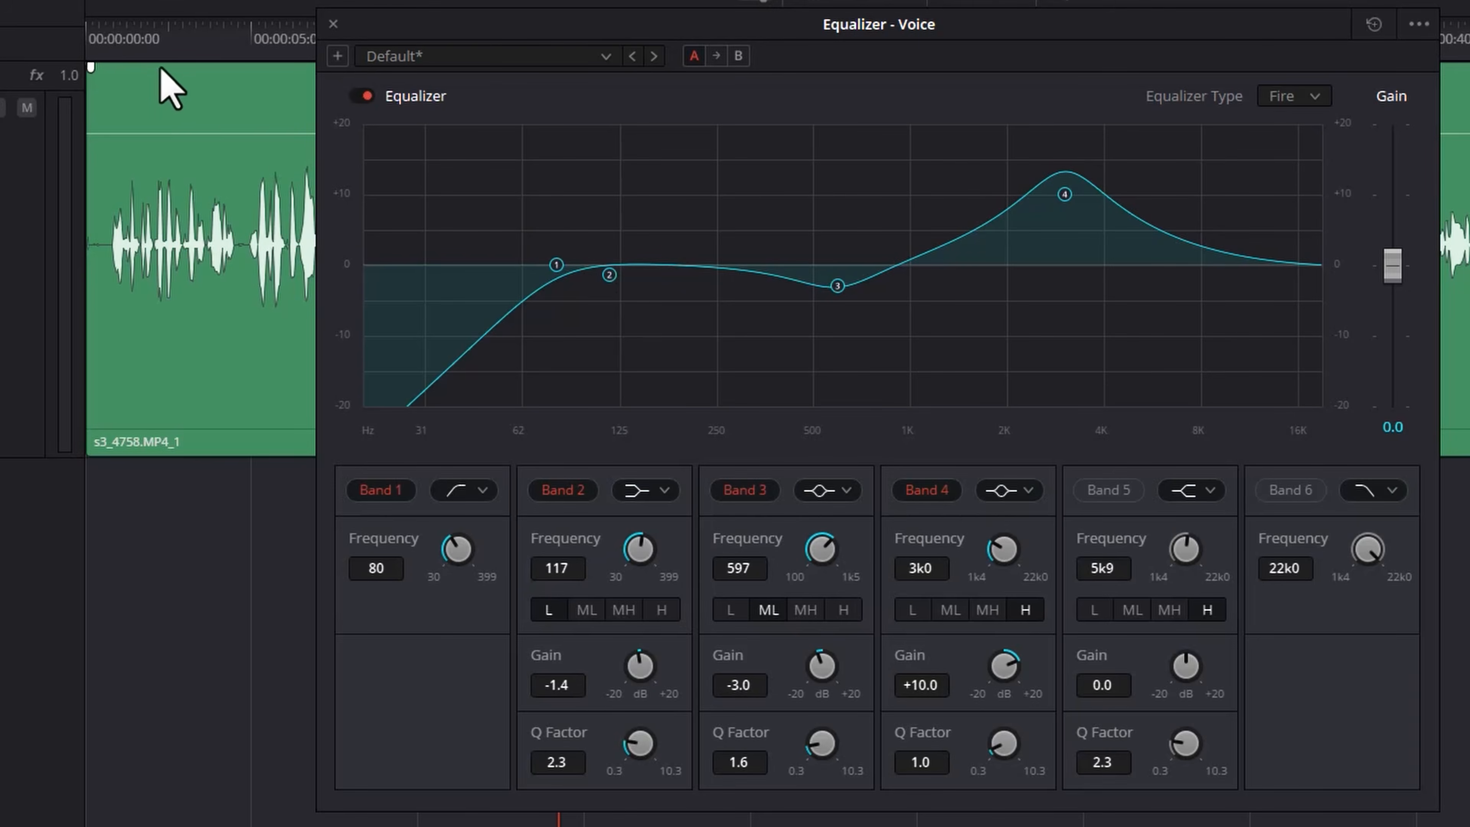
- Replay the voice from near its start while sweeping Band 4's frequency, setting it to 5k6 and finally 3k2
left_click(106, 45)
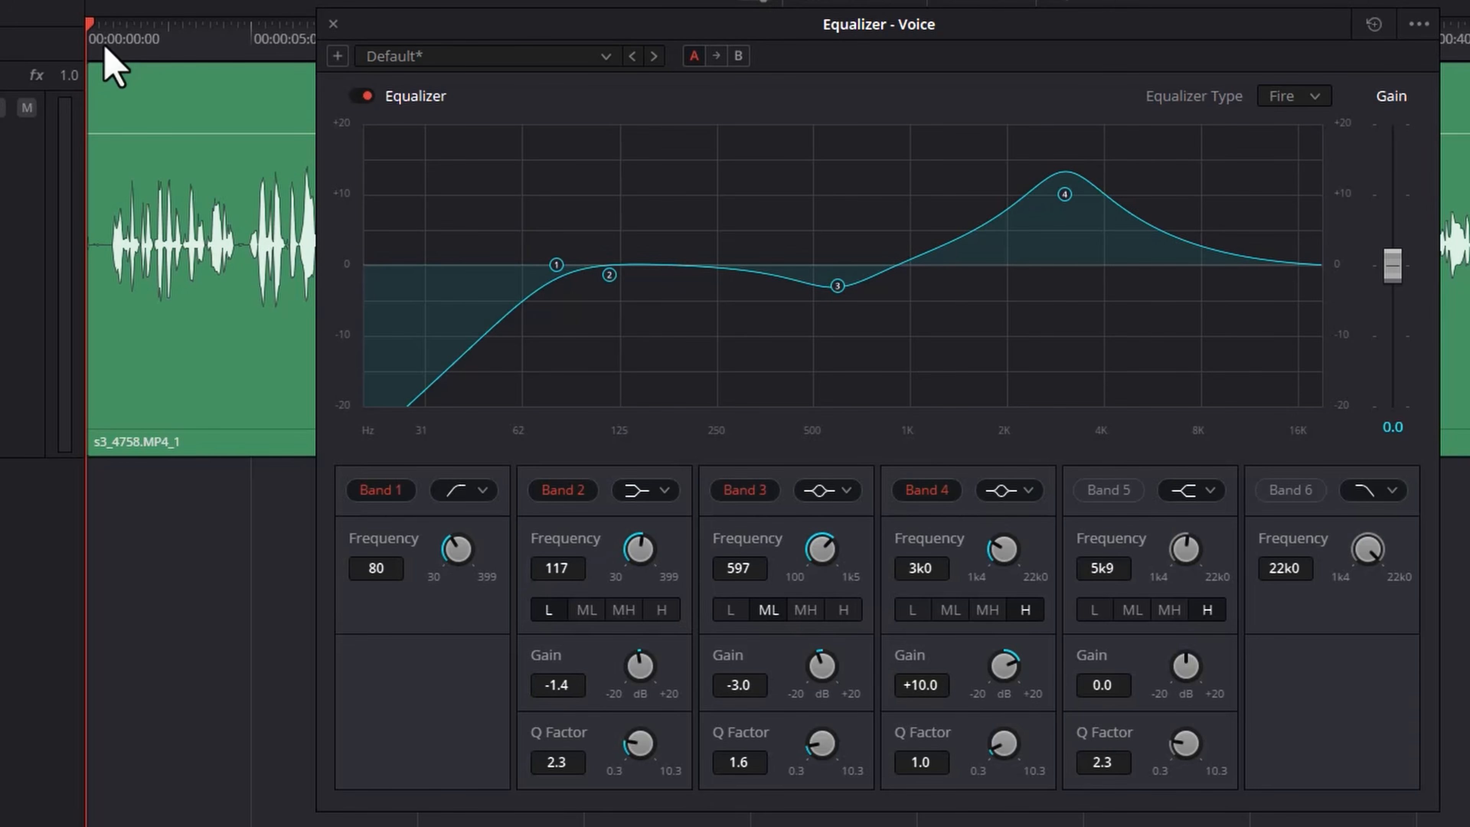
key("space")
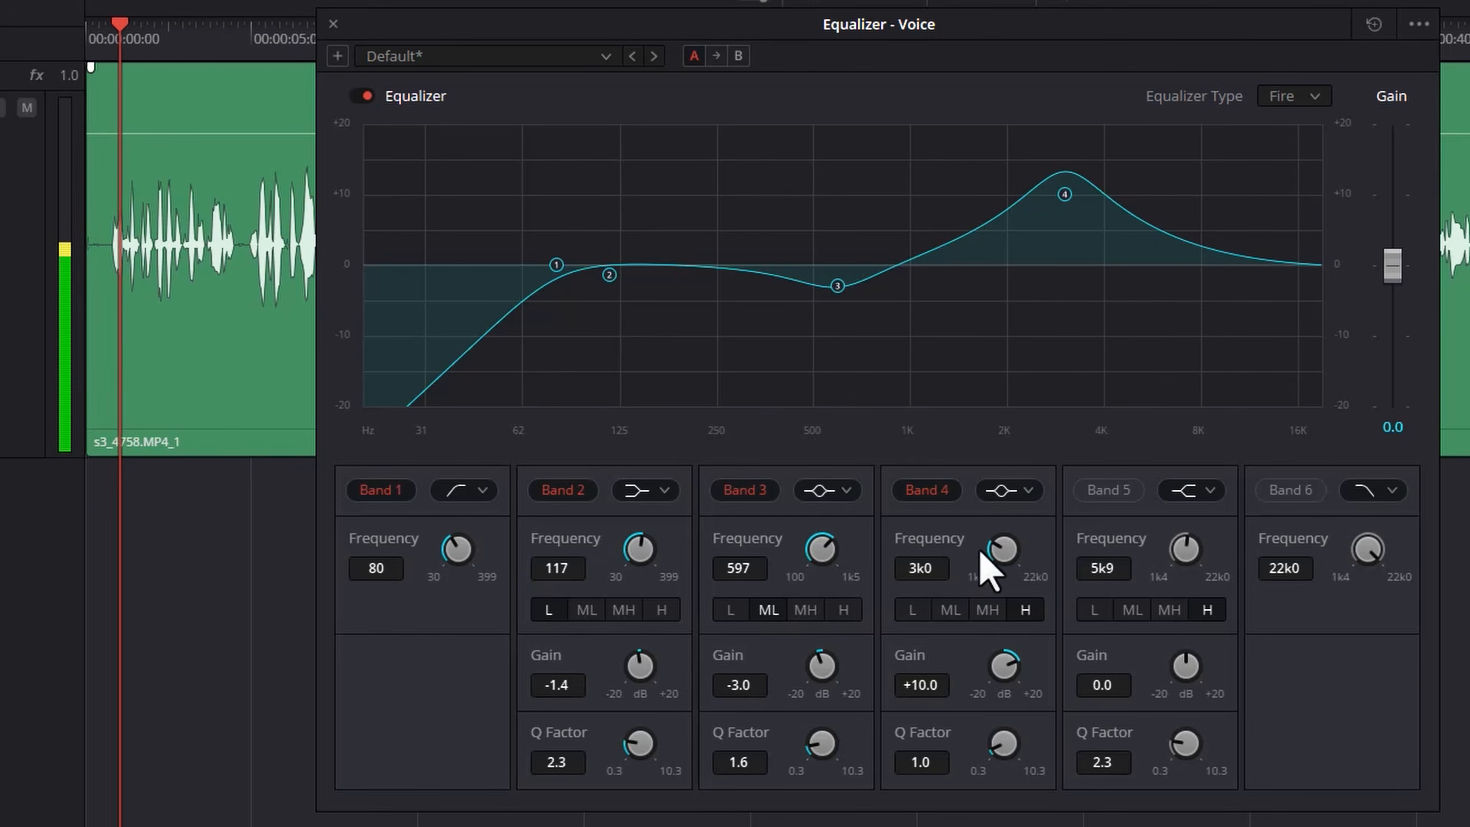
left_click_drag(1009, 556, 949, 527)
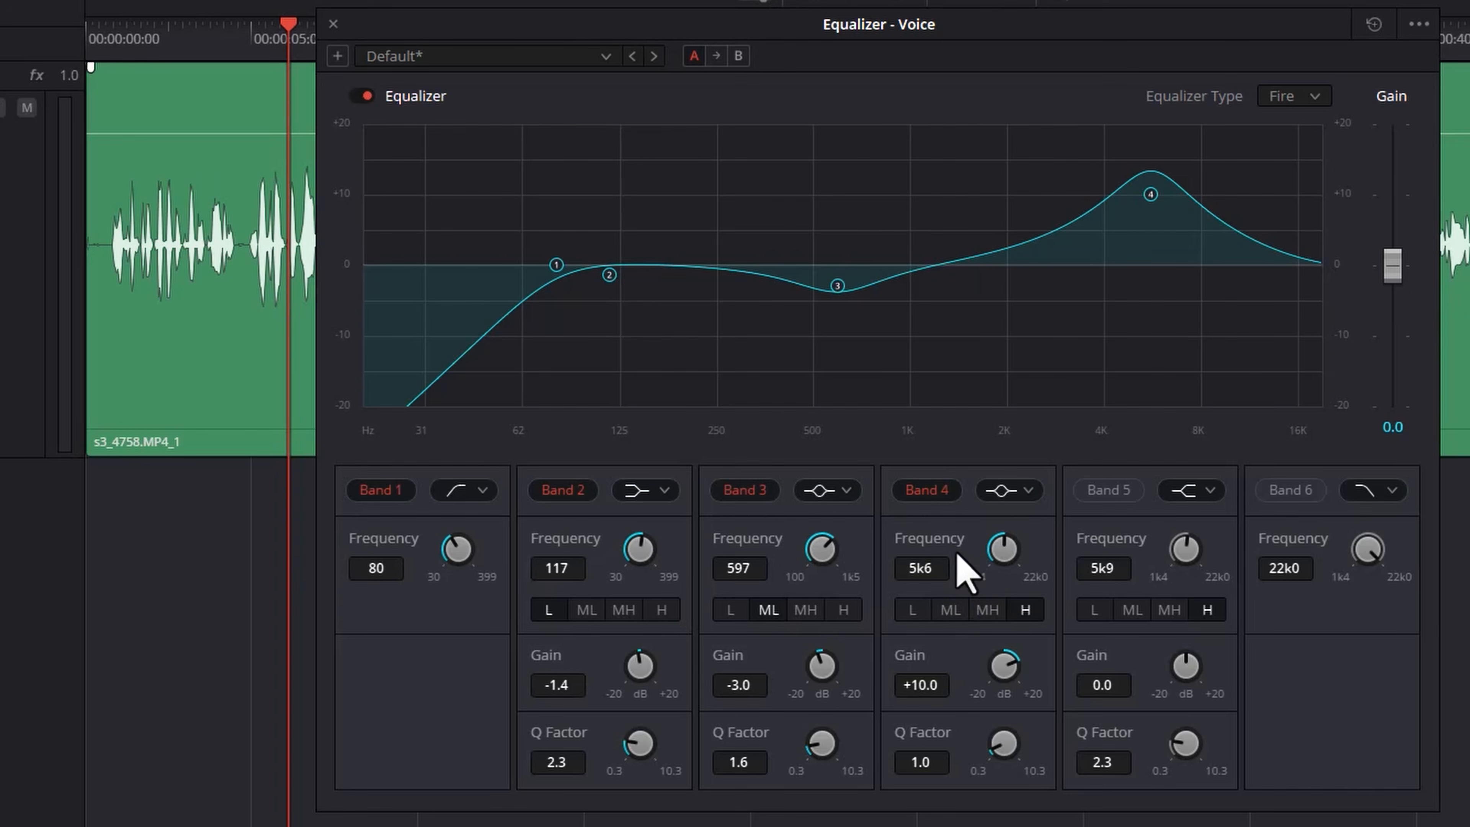
left_click(110, 35)
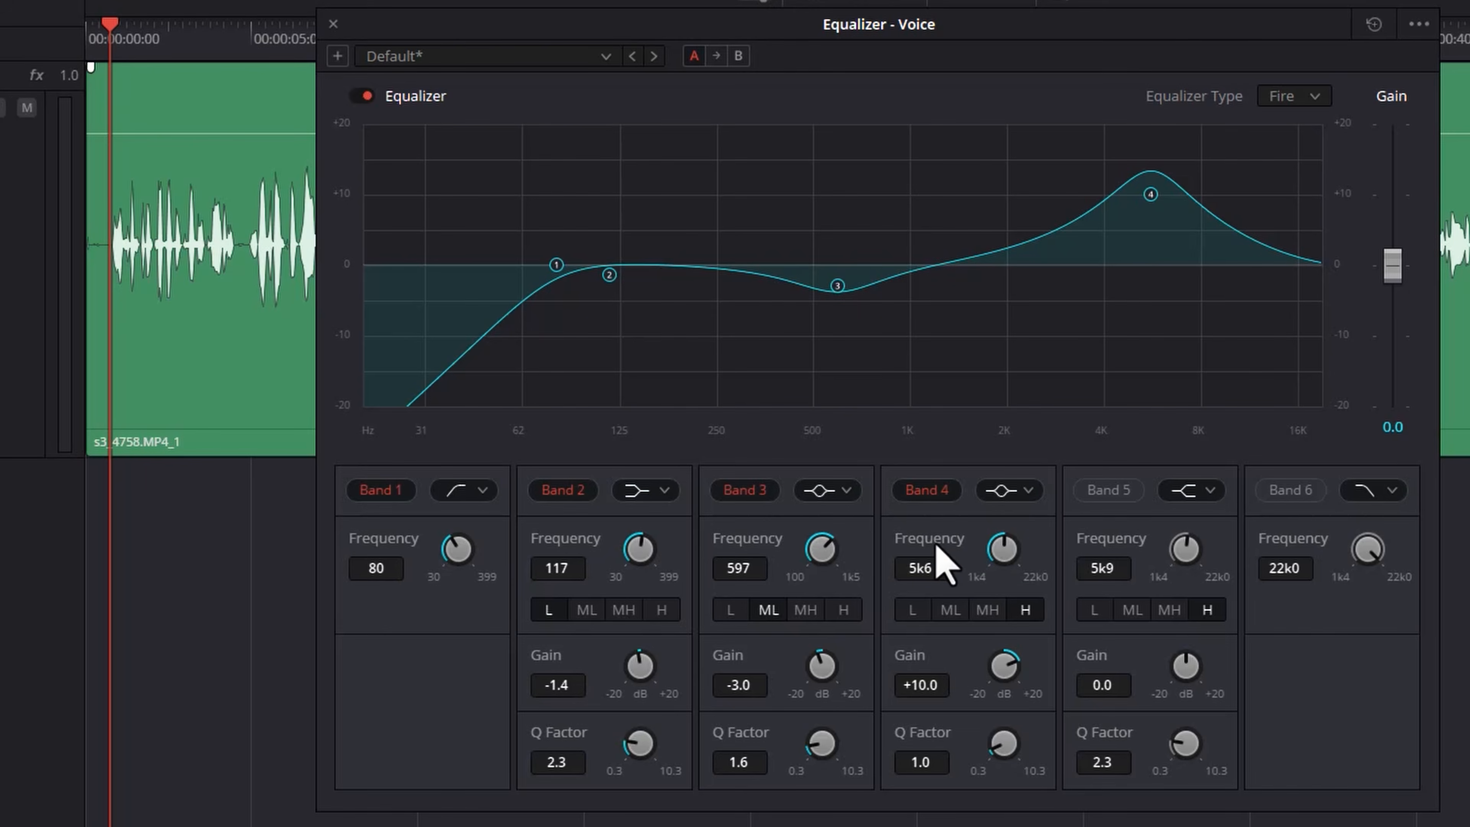
key("space")
left_click_drag(1010, 556, 947, 553)
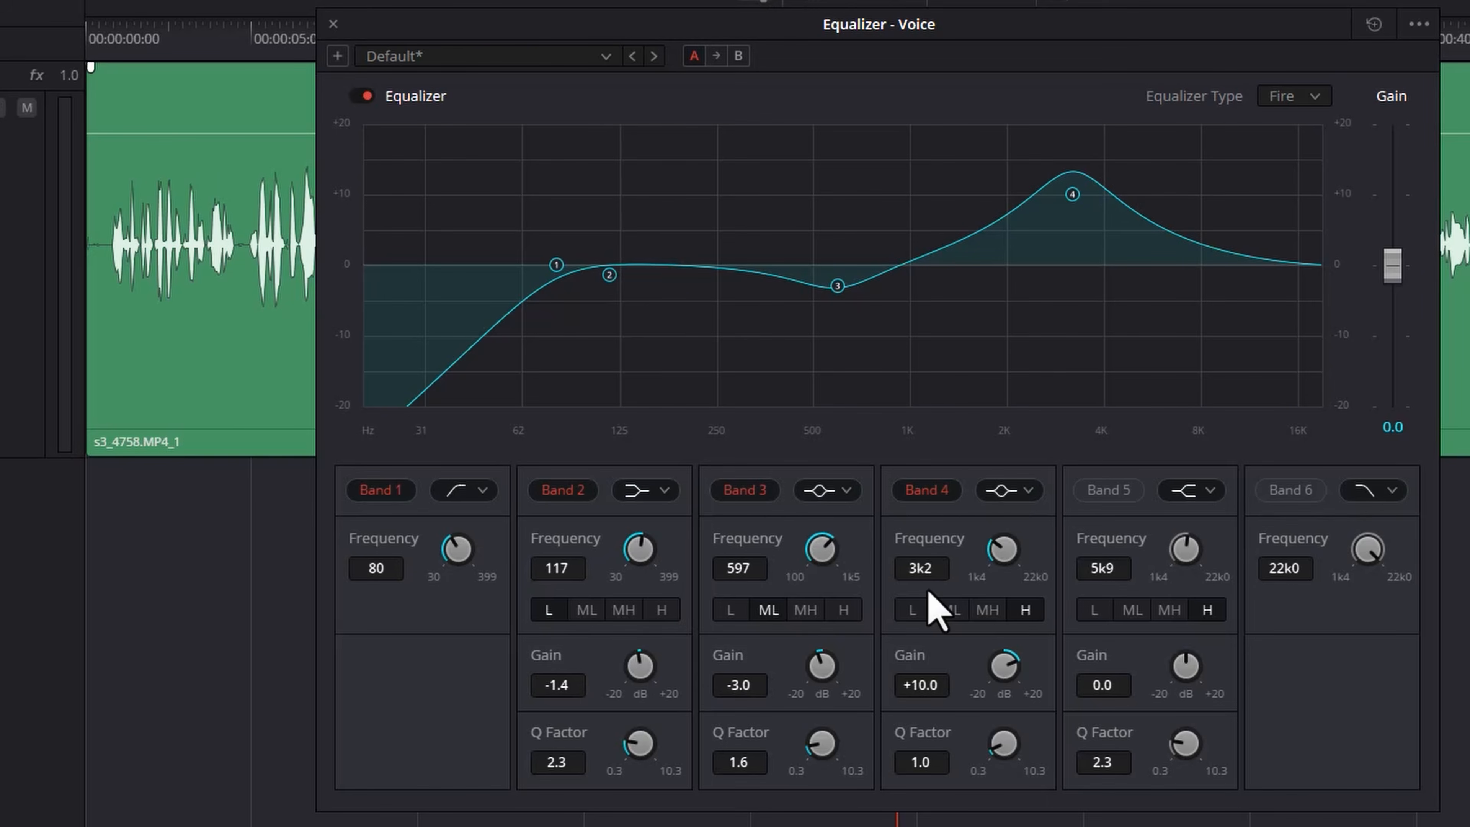
- Reduce Band 4's boost to +3.0 dB, replay the voice from near its start, and lower the gain to +2.0 dB
mouse_move(1009, 673)
left_mouse_down()
mouse_move(933, 692)
mouse_move(1008, 674)
left_mouse_up()
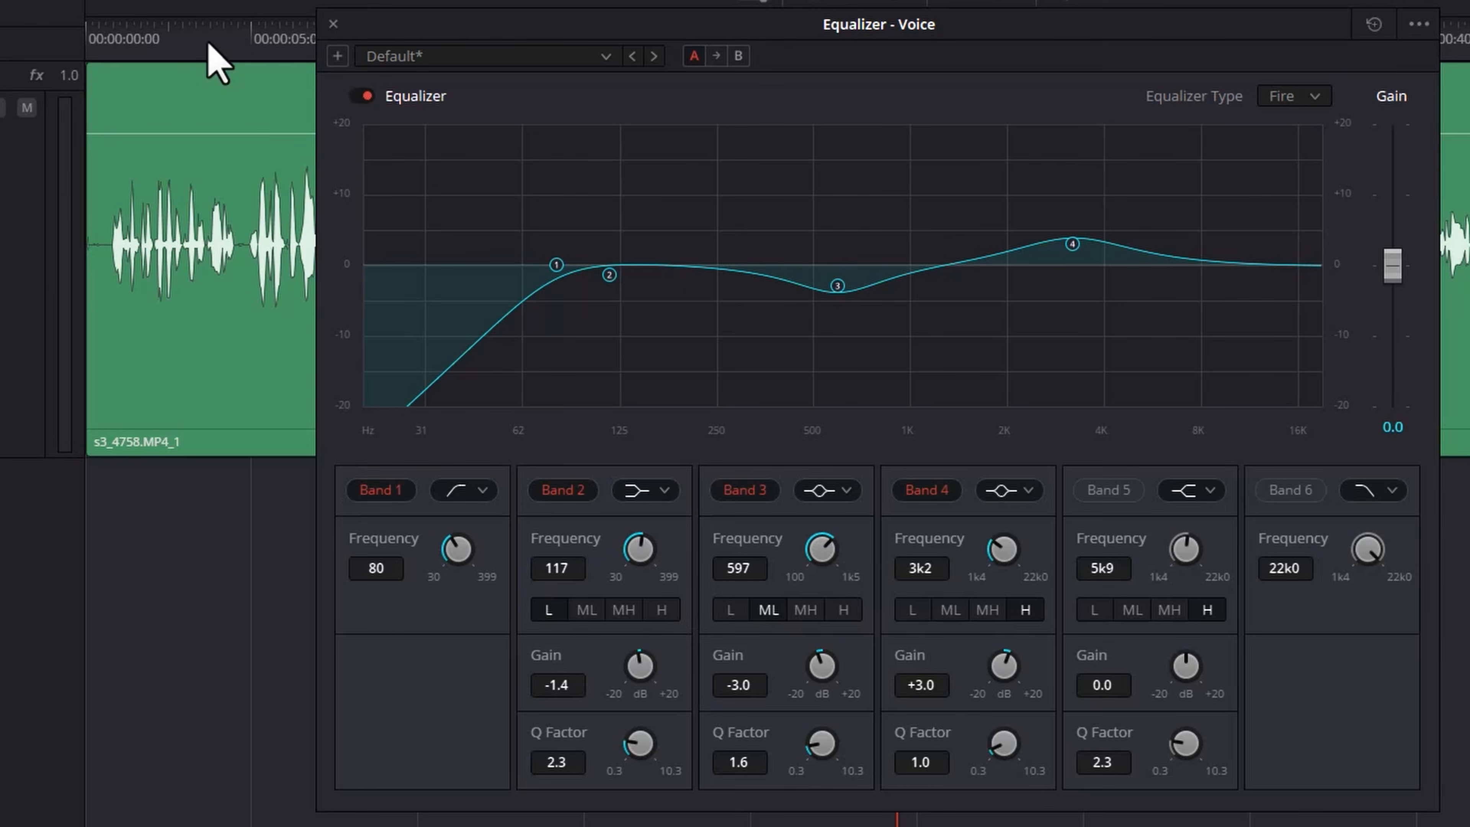
left_click(164, 49)
key("space")
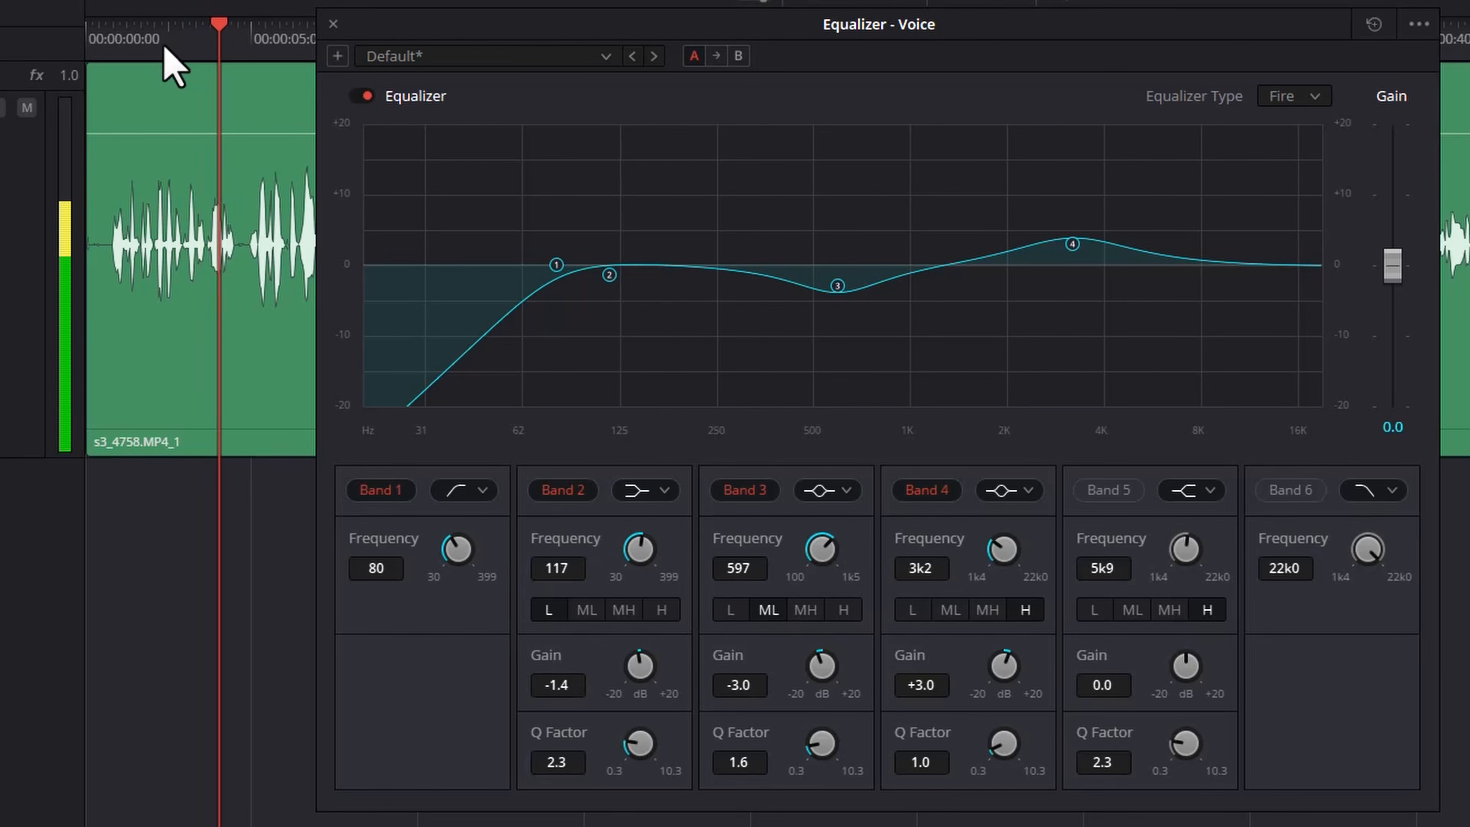
key("space")
left_click_drag(1013, 678, 1018, 686)
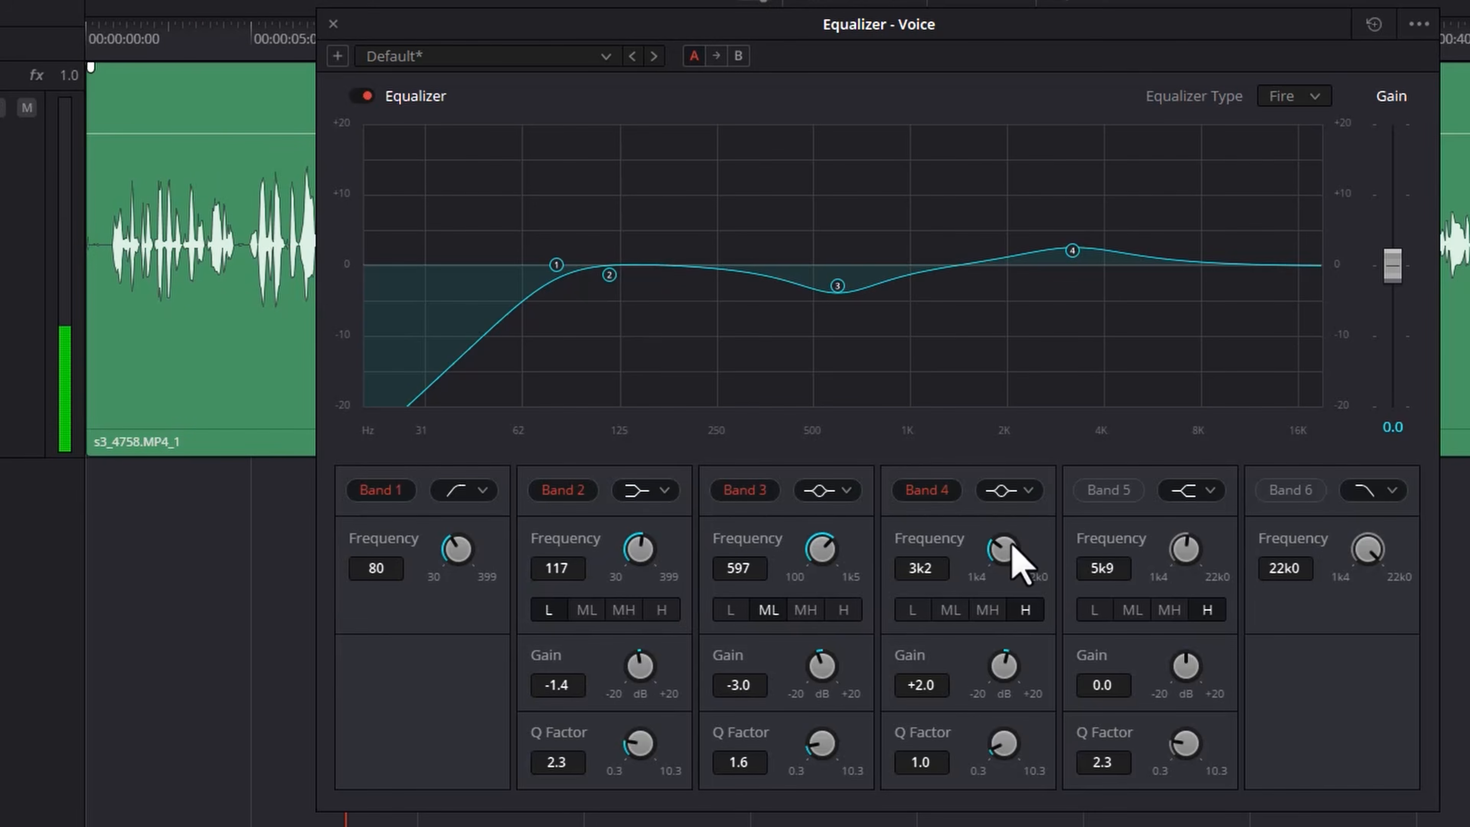
- Lower Band 4's frequency to 2k6 and its gain to +1.0 dB, replaying the voice from near the start after each change
left_click_drag(1011, 546, 998, 560)
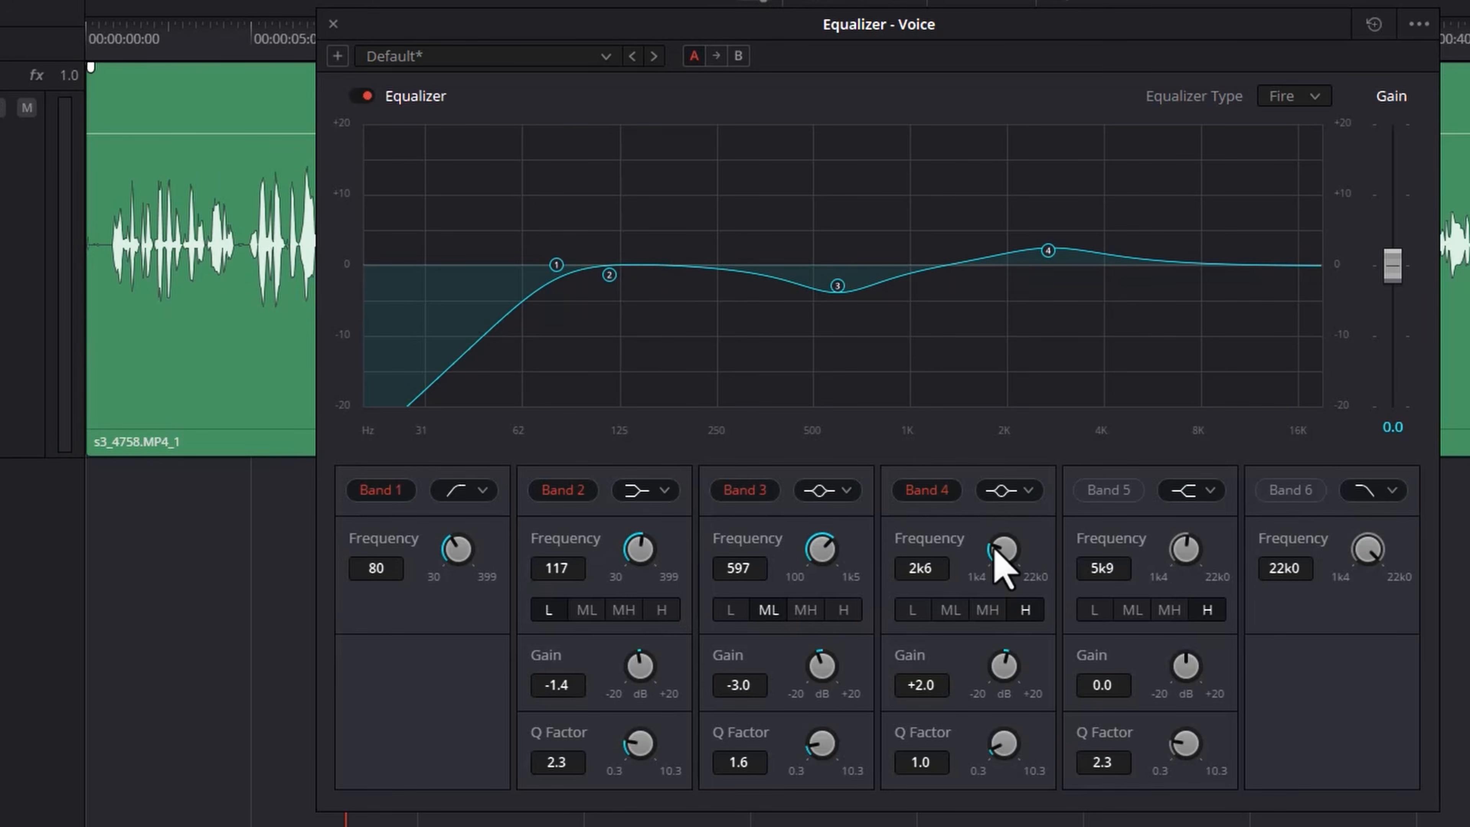
left_click(114, 36)
key("space")
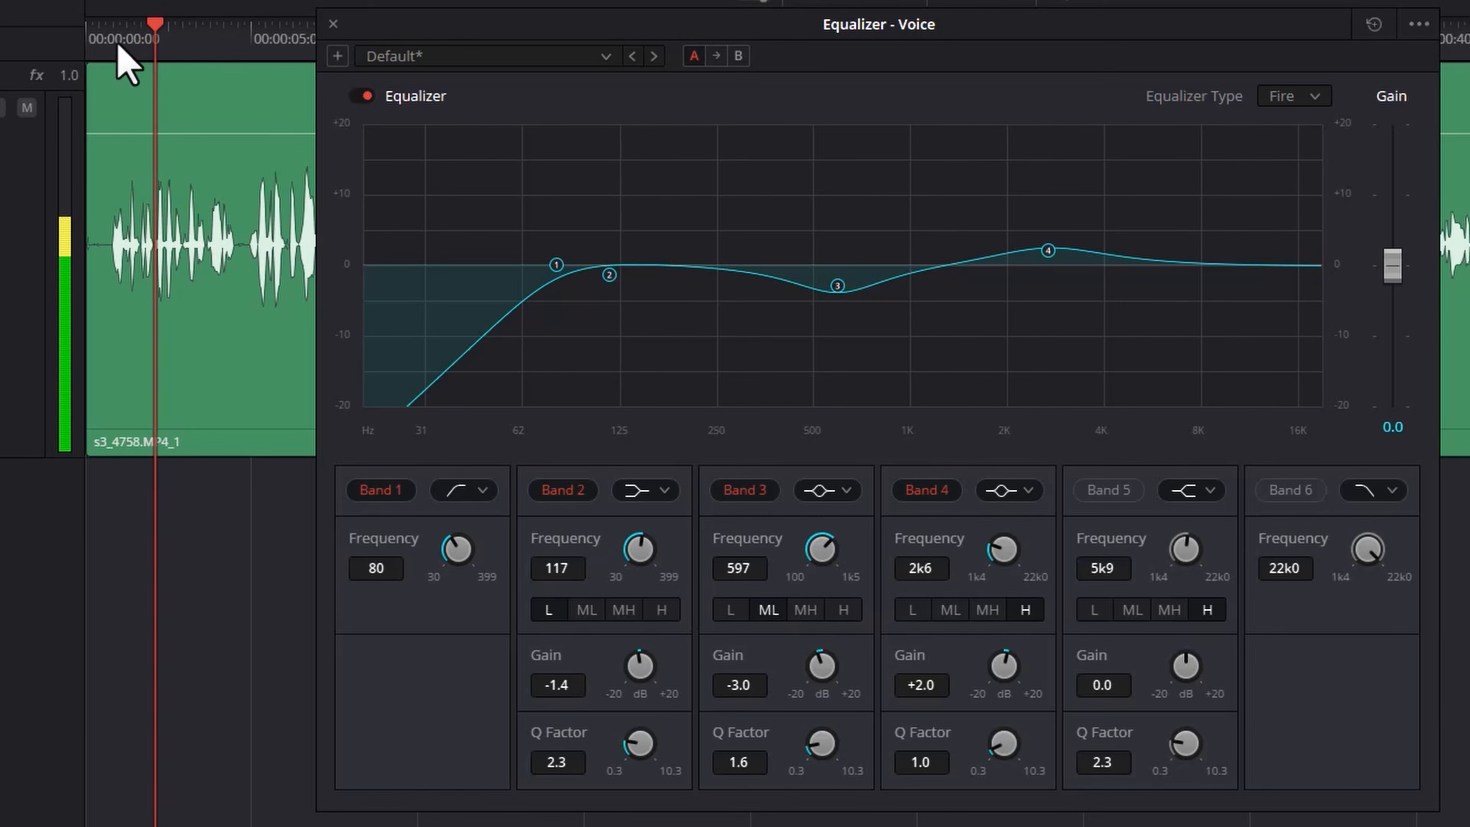
key("space")
left_click_drag(1008, 660, 1006, 663)
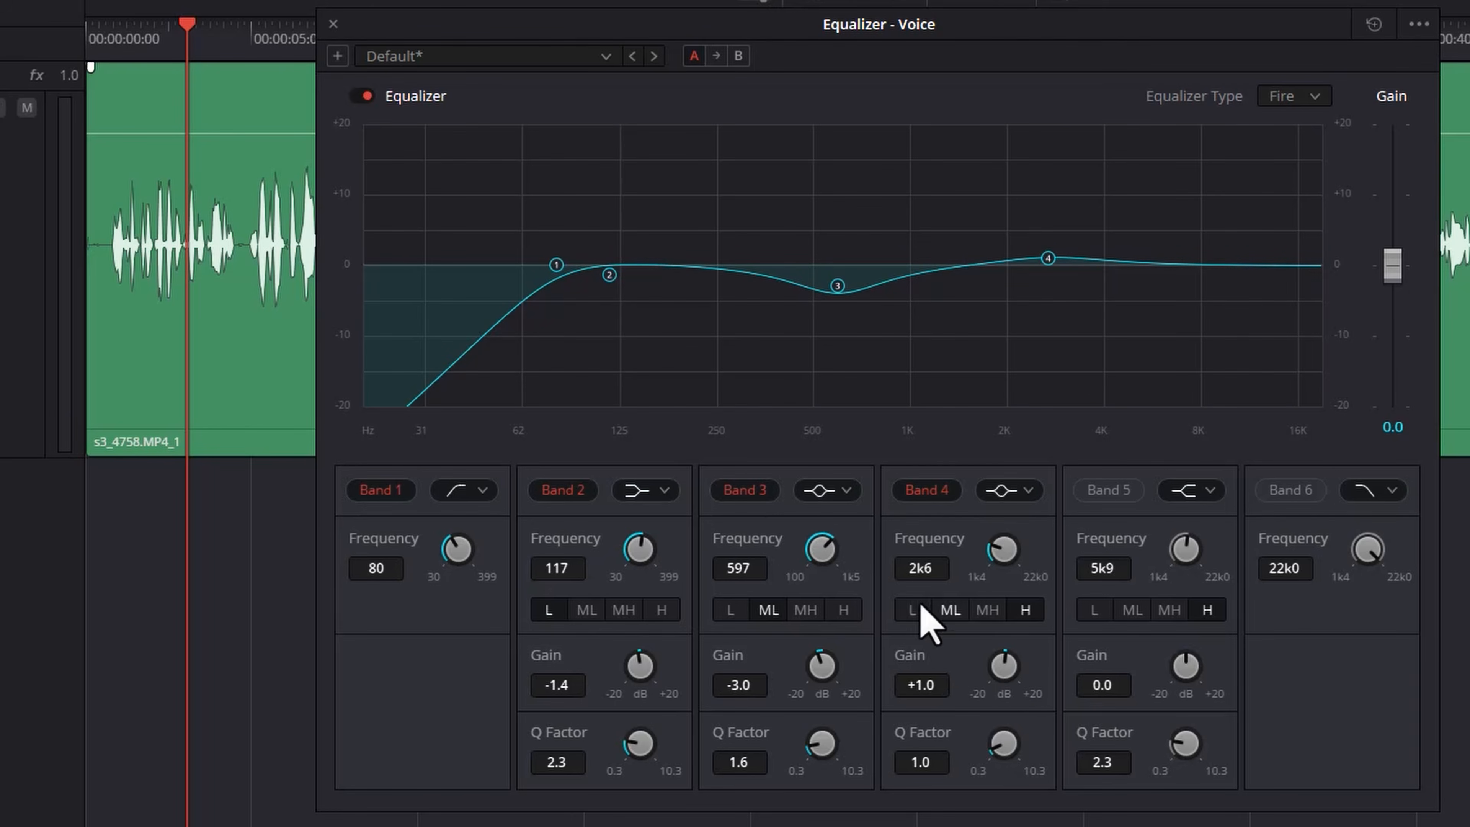
left_click(118, 50)
key("space")
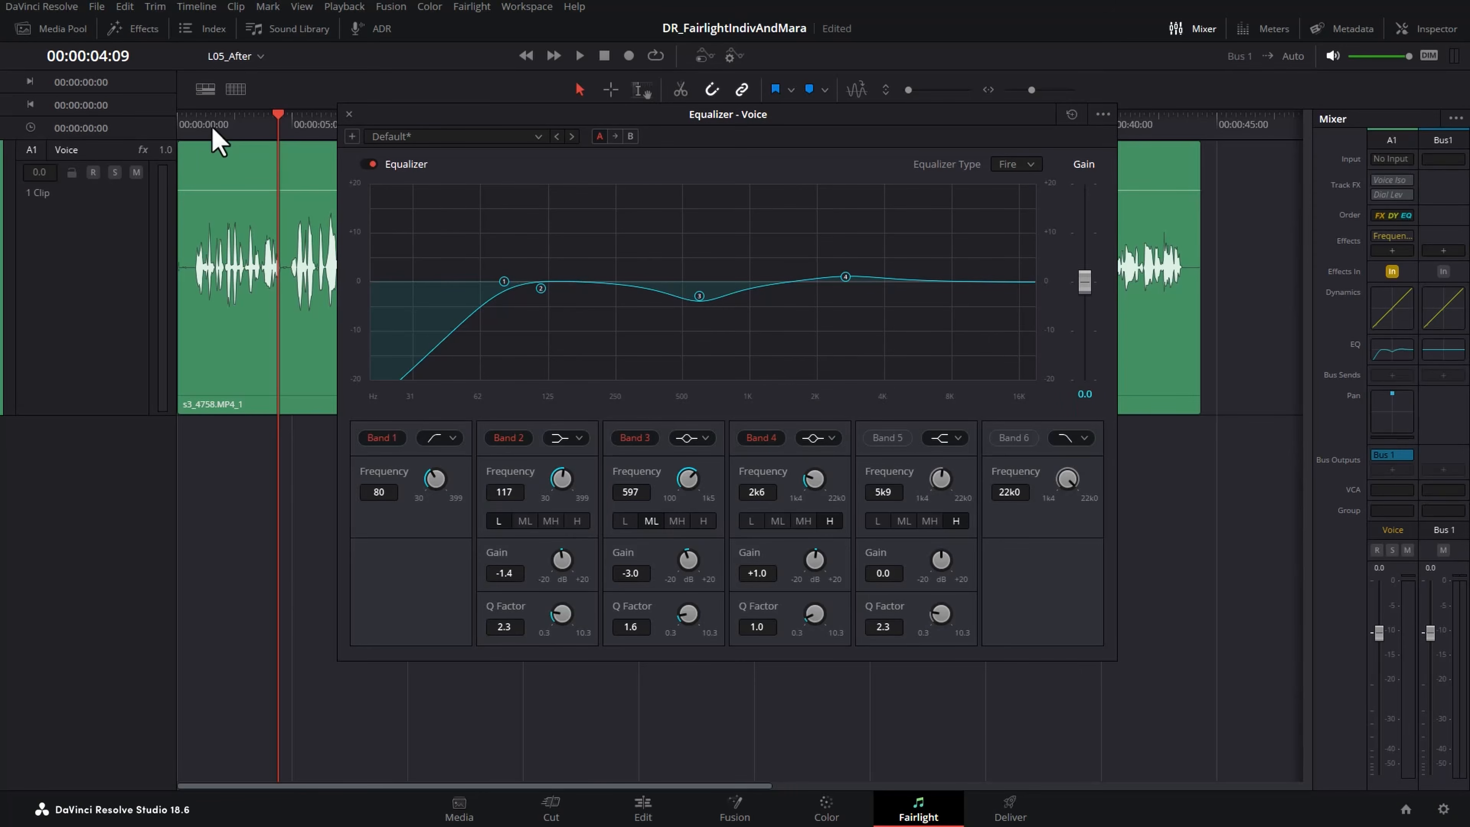
- Move the Equalizer window off the waveform and play the voice from the third phrase, bypassing and re-enabling the equalizer to compare
left_click(194, 126)
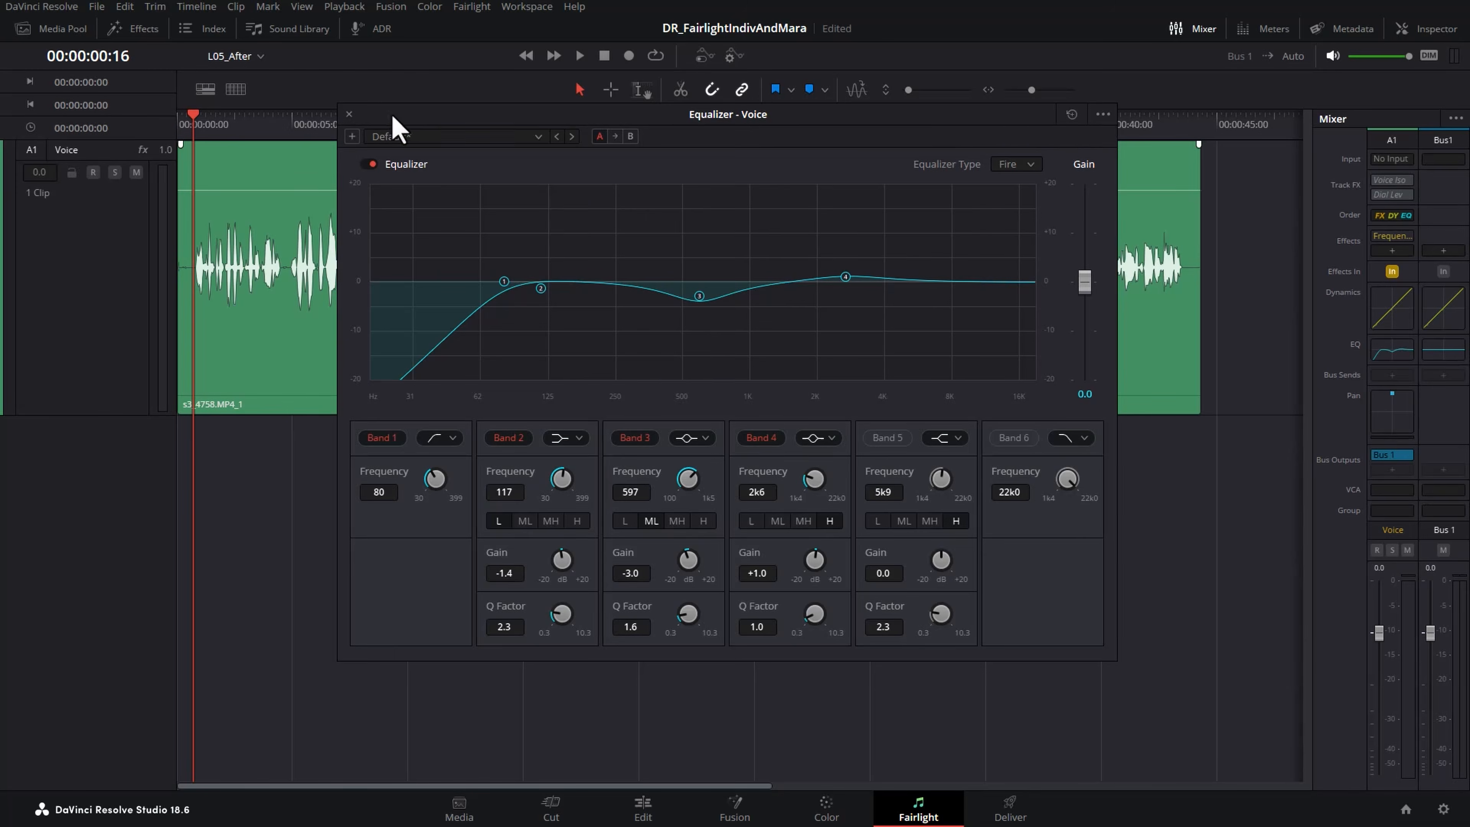
left_click_drag(390, 112, 700, 96)
left_click(380, 124)
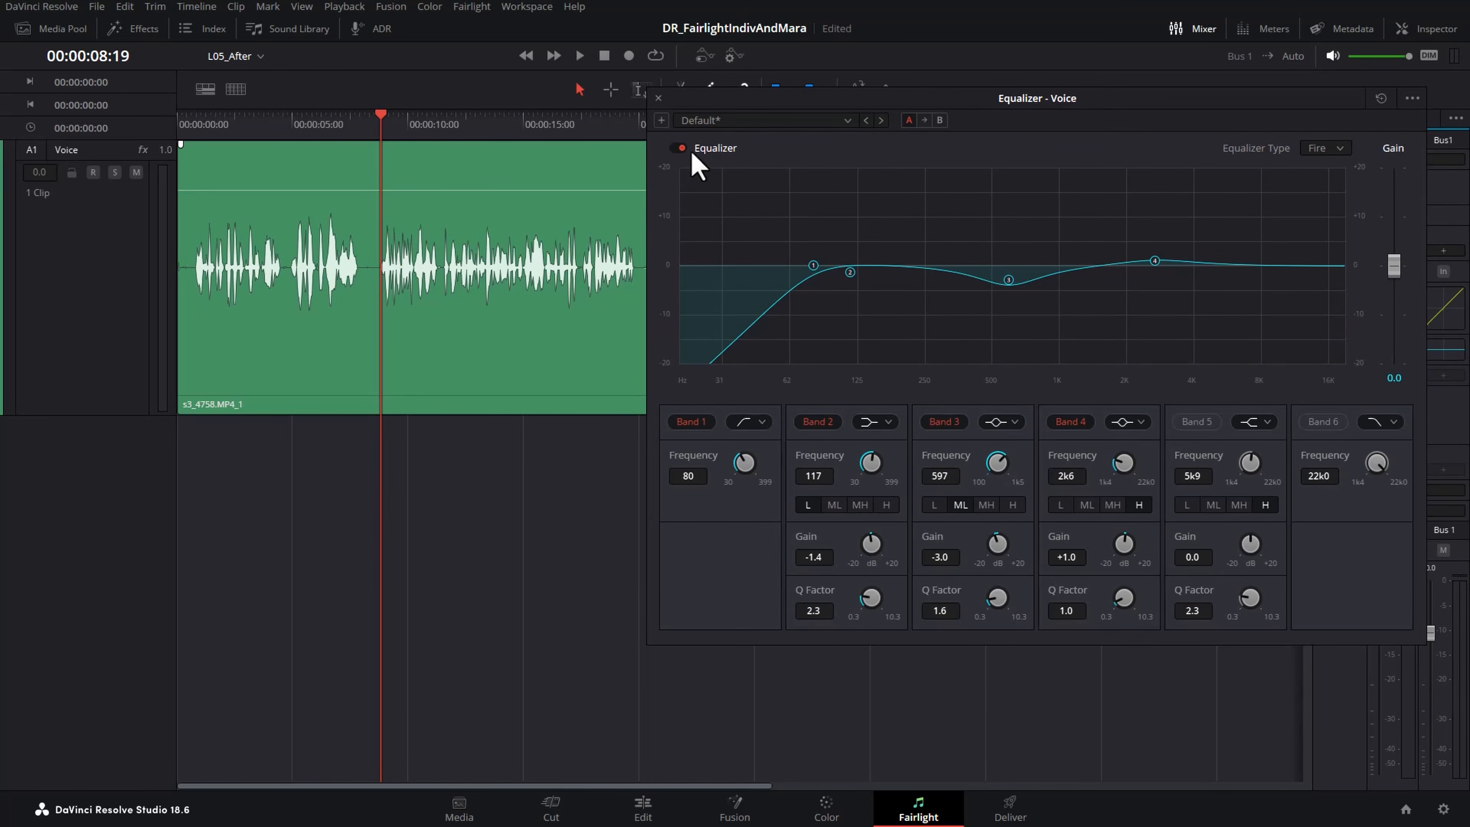
key("space")
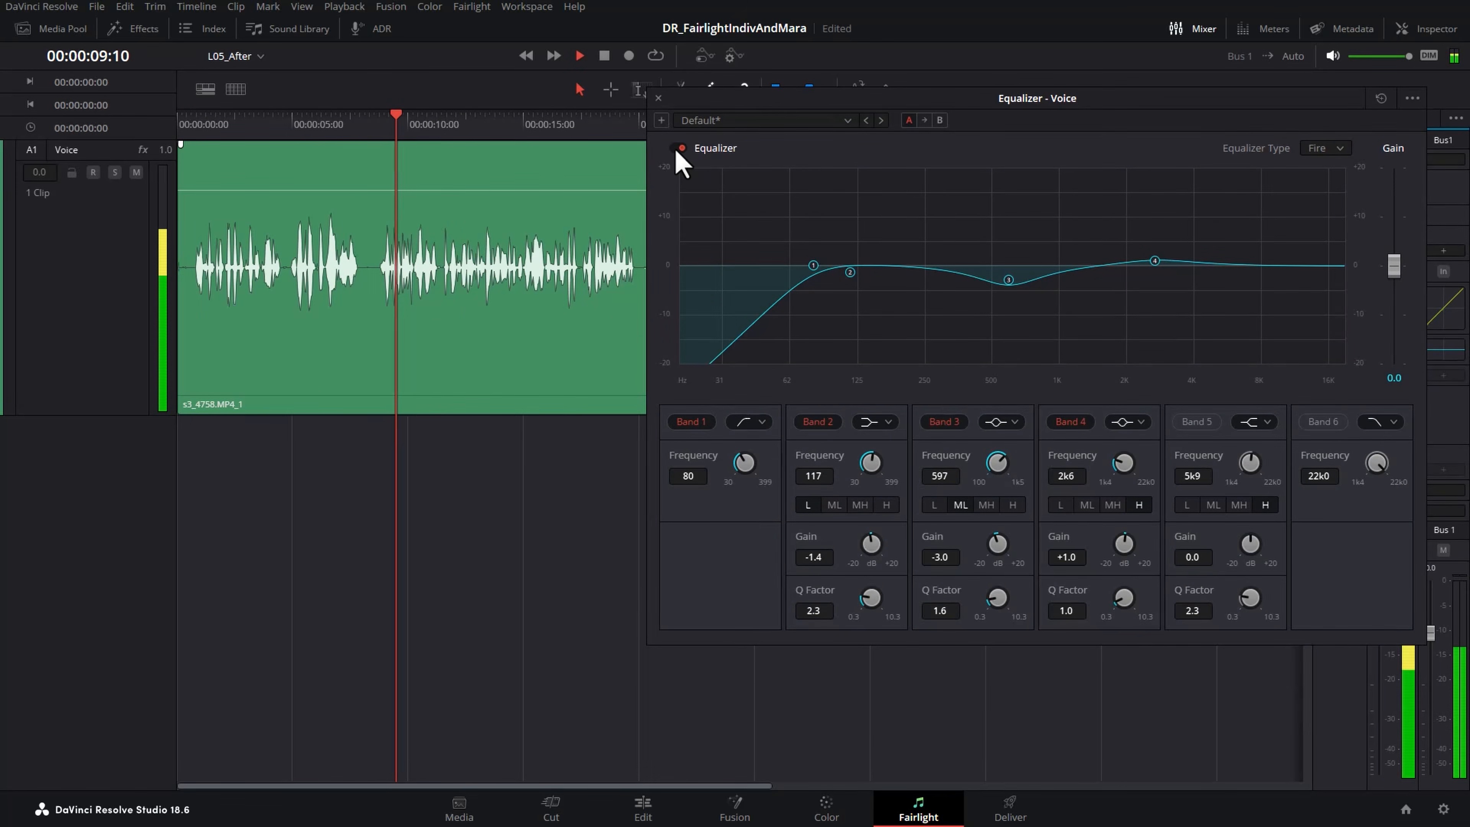
left_click(677, 151)
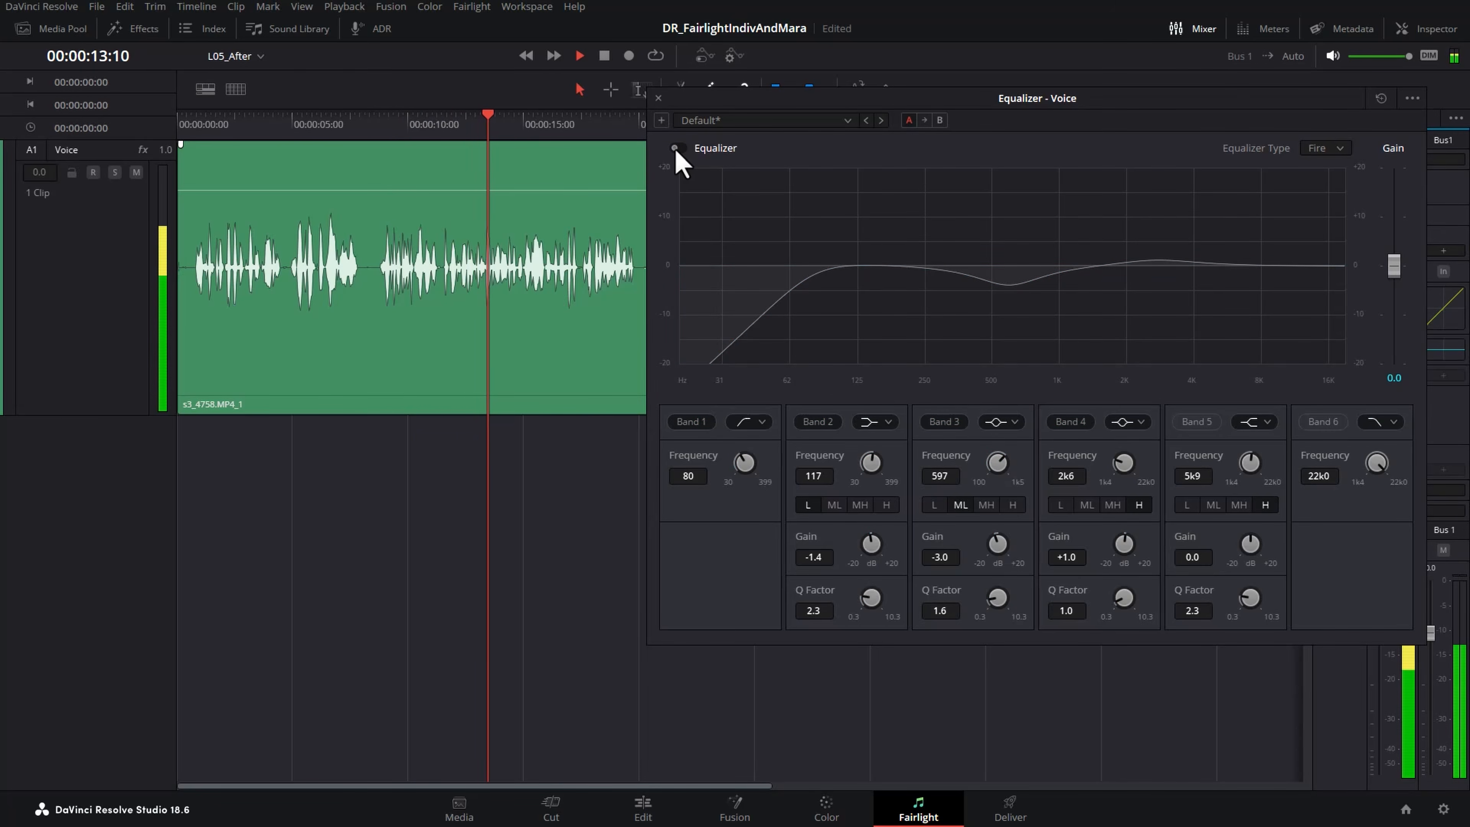
left_click(677, 150)
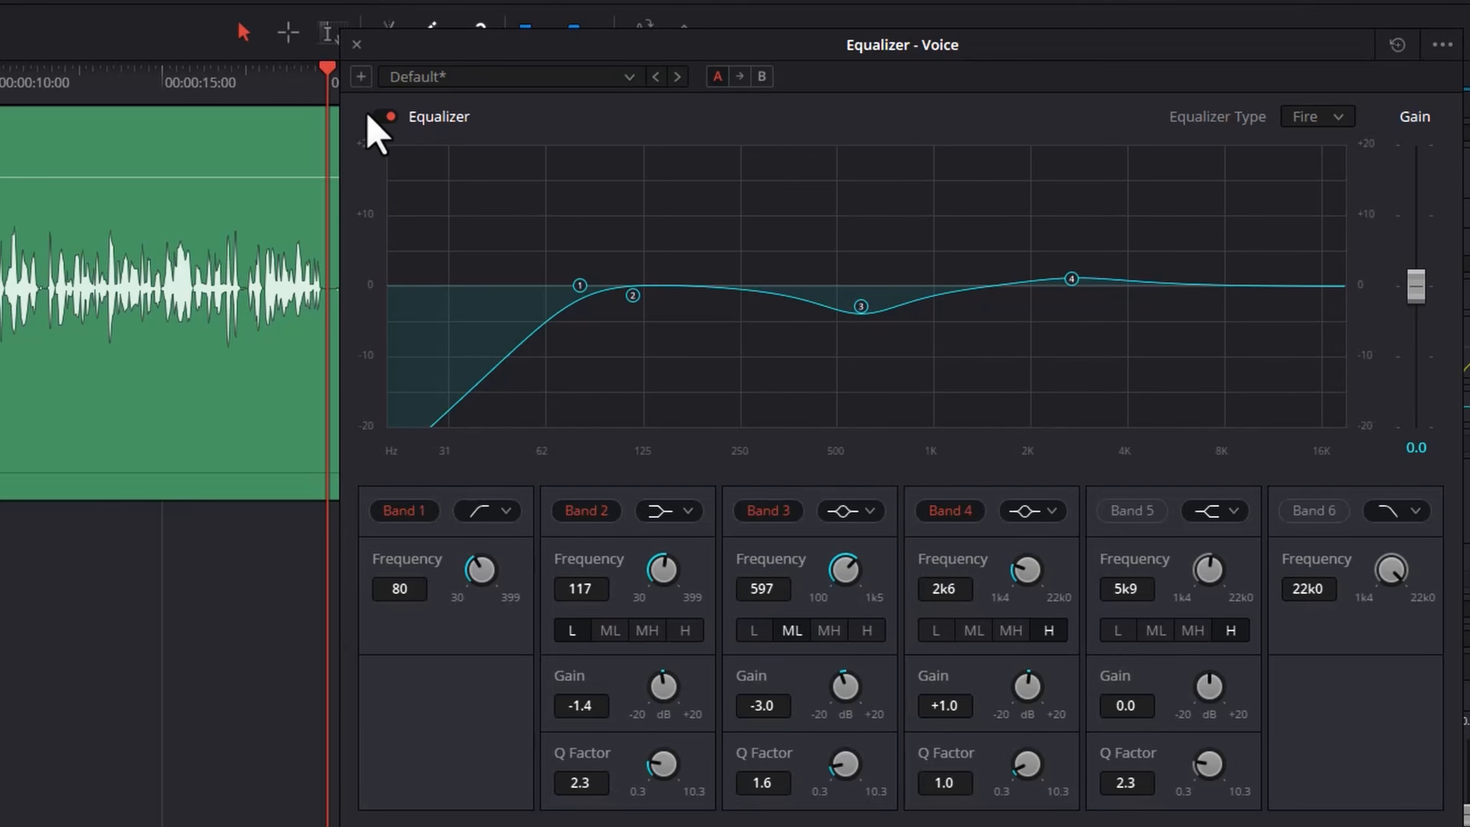
- Narrow the Band 3 cut by raising its Q Factor to 3.0
left_click_drag(785, 56, 565, 36)
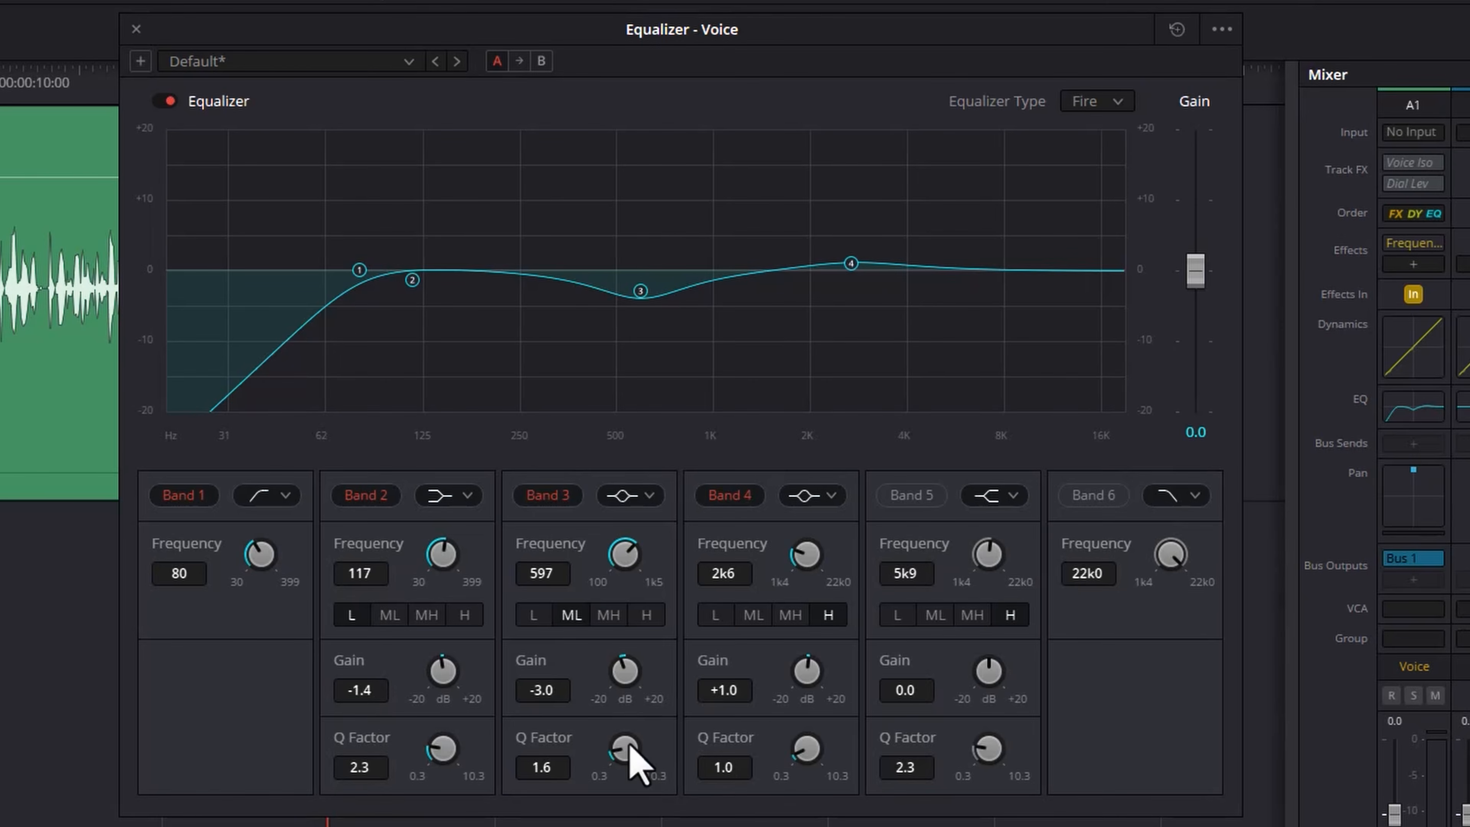
left_click_drag(636, 759, 947, 776)
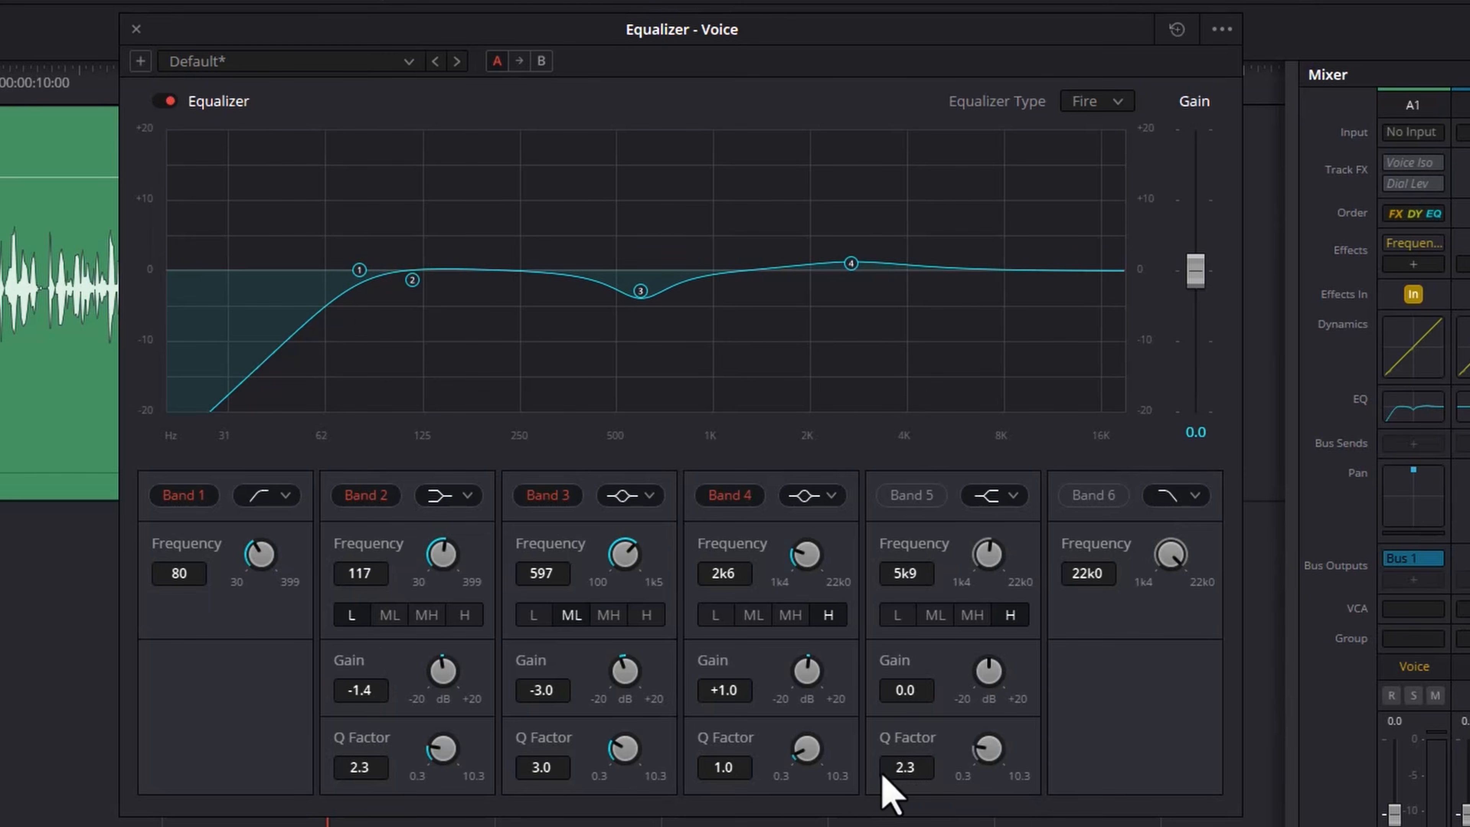
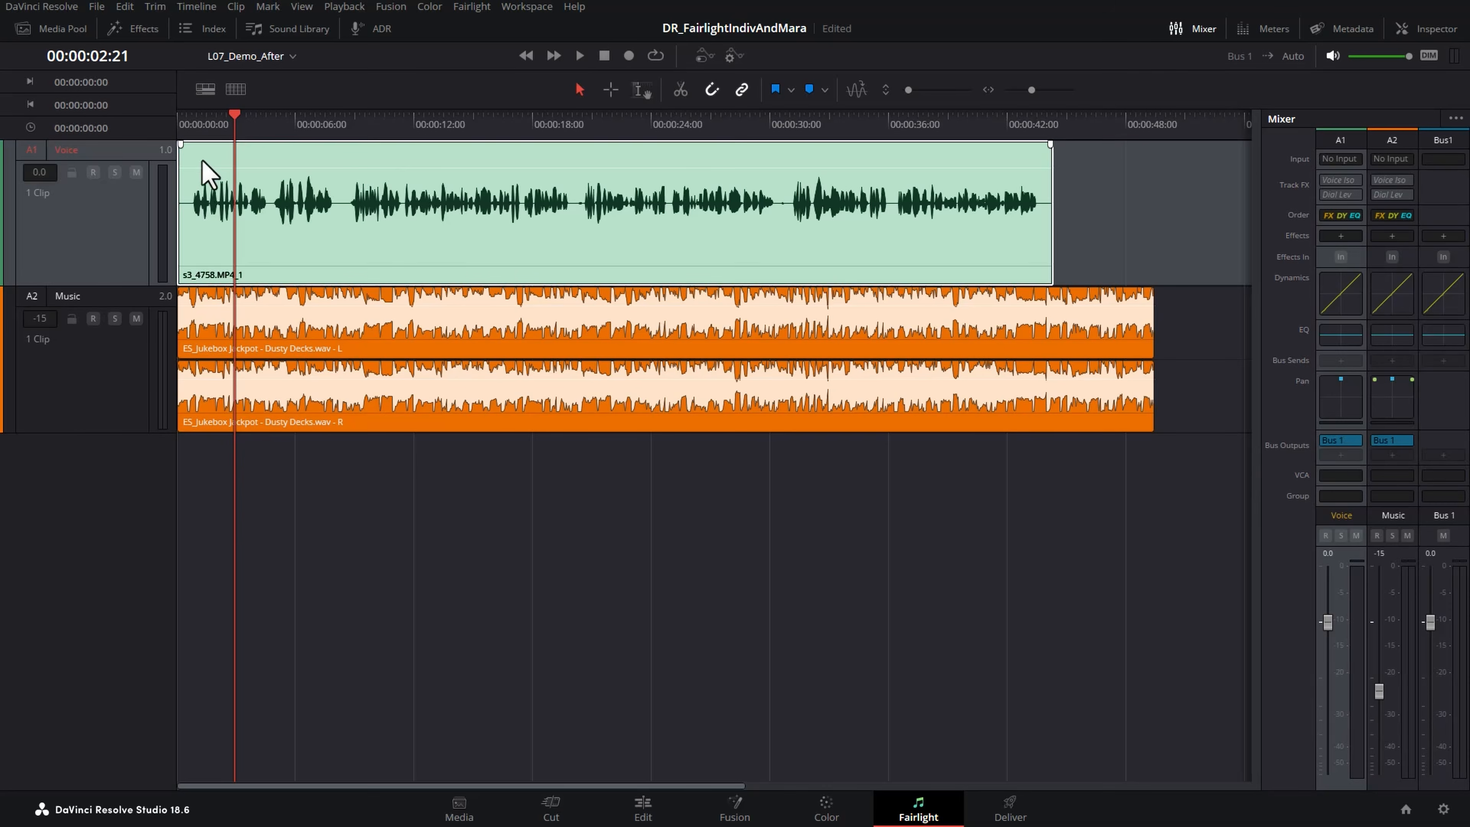
- Play the voice and music mix on L07_Demo_After from near the start
left_click(201, 129)
key("space")
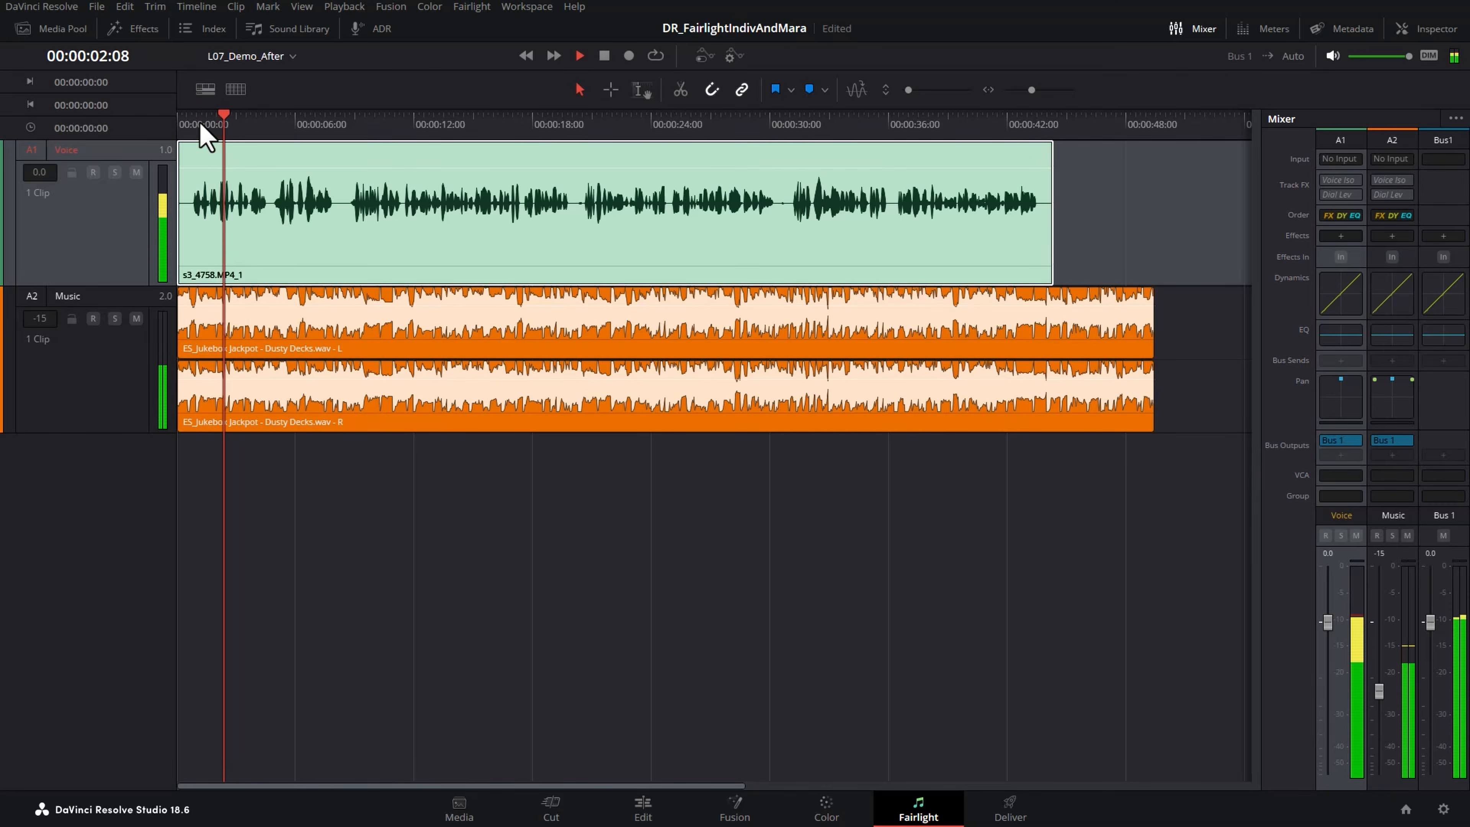
key("space")
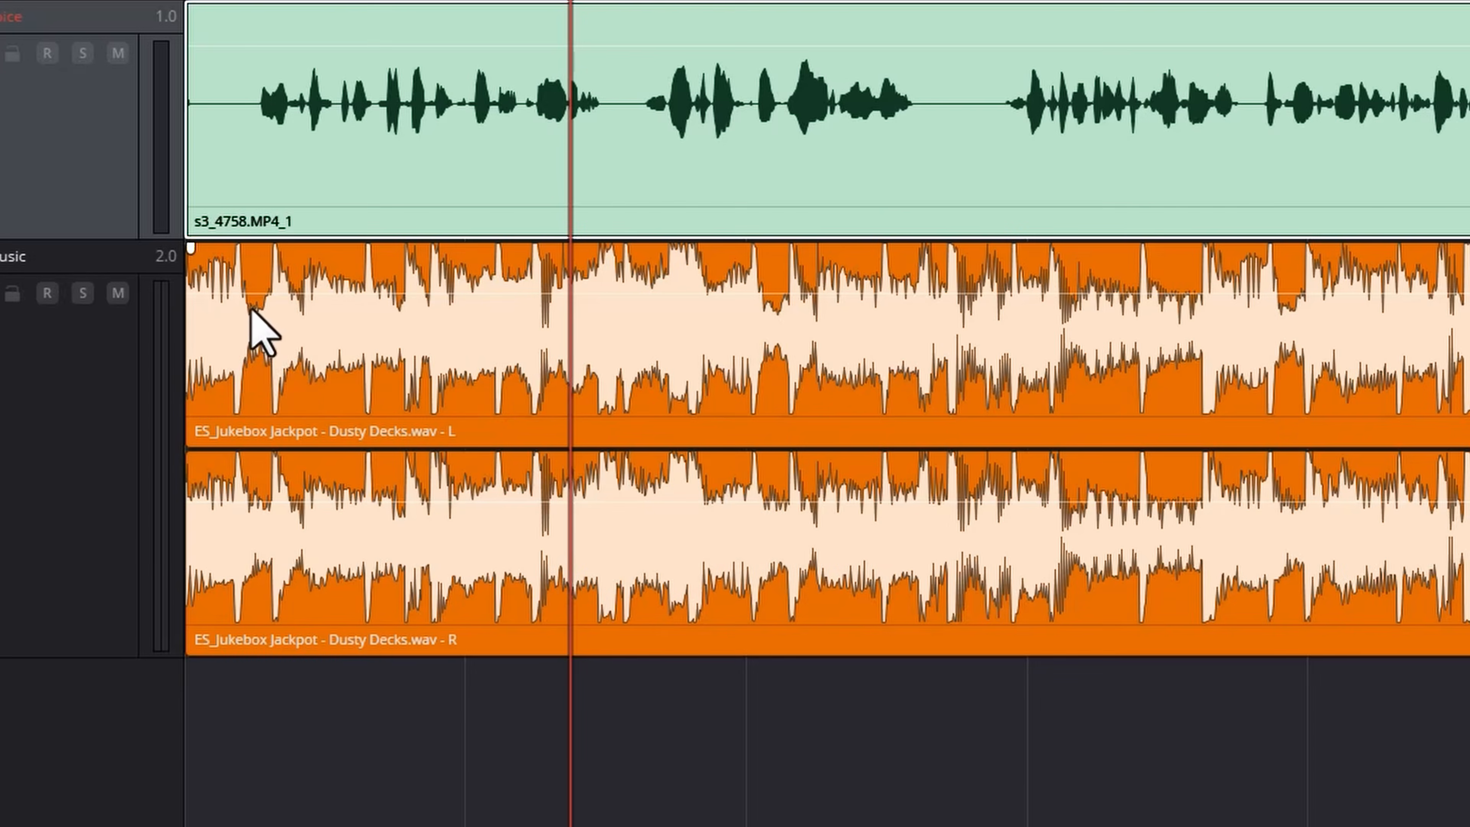
- Keyframe the Music clip's volume to dip under the first spoken phrase, and replay that section
left_click(210, 317)
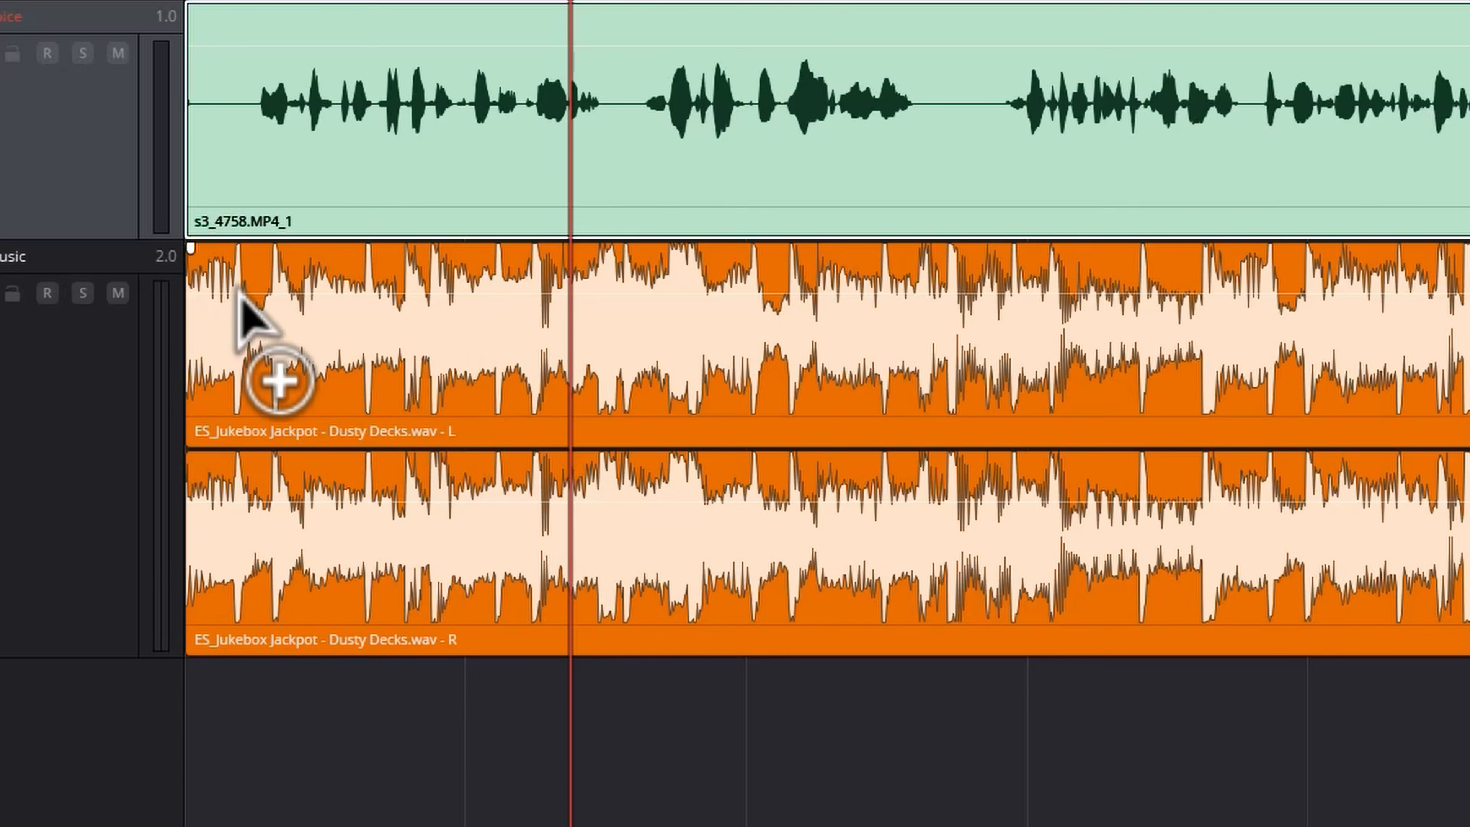
left_click(242, 293, "alt")
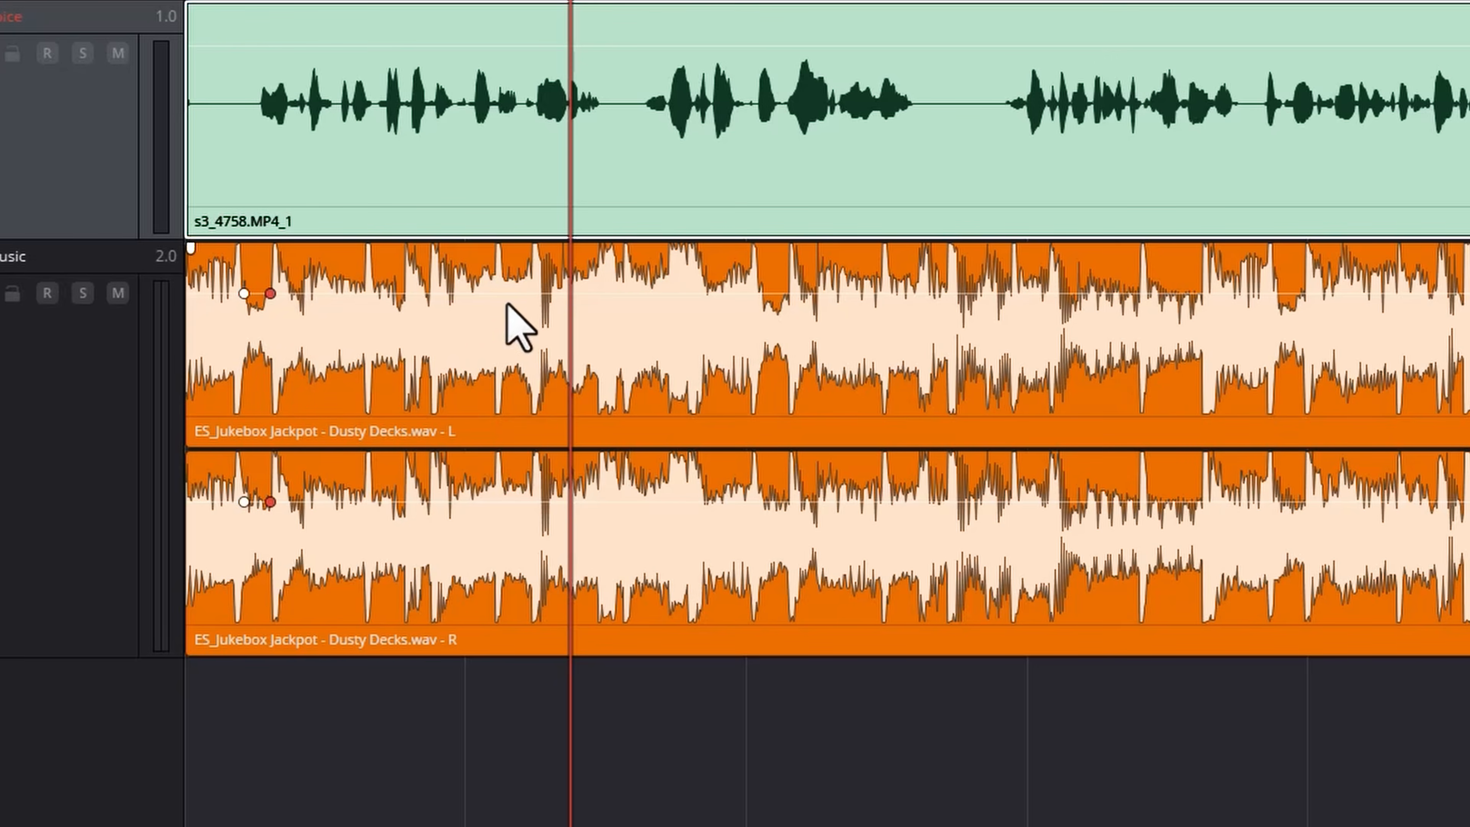
left_click(613, 293, "alt")
left_click_drag(484, 295, 484, 316)
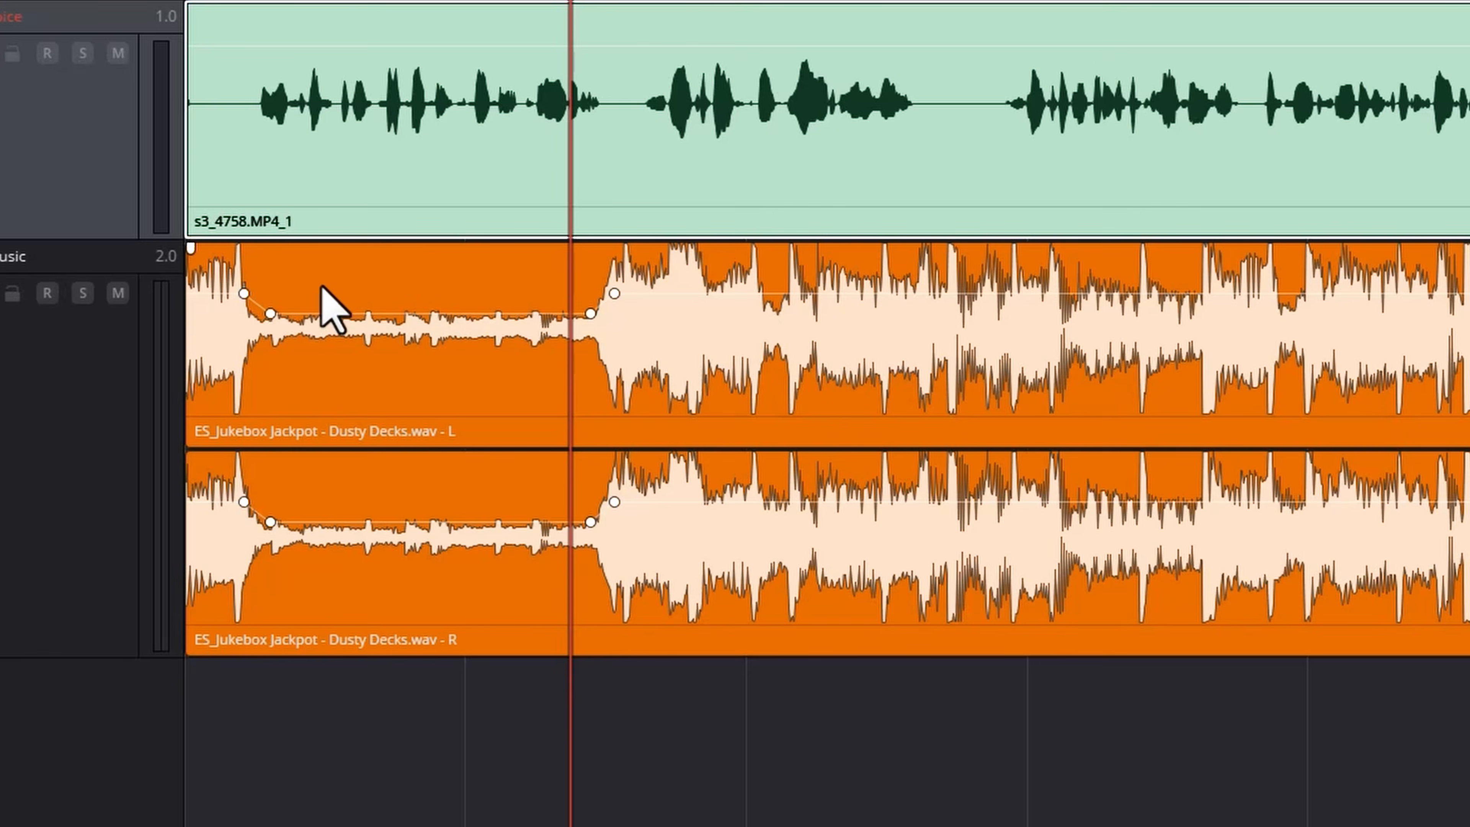
left_click(212, 1)
key("space")
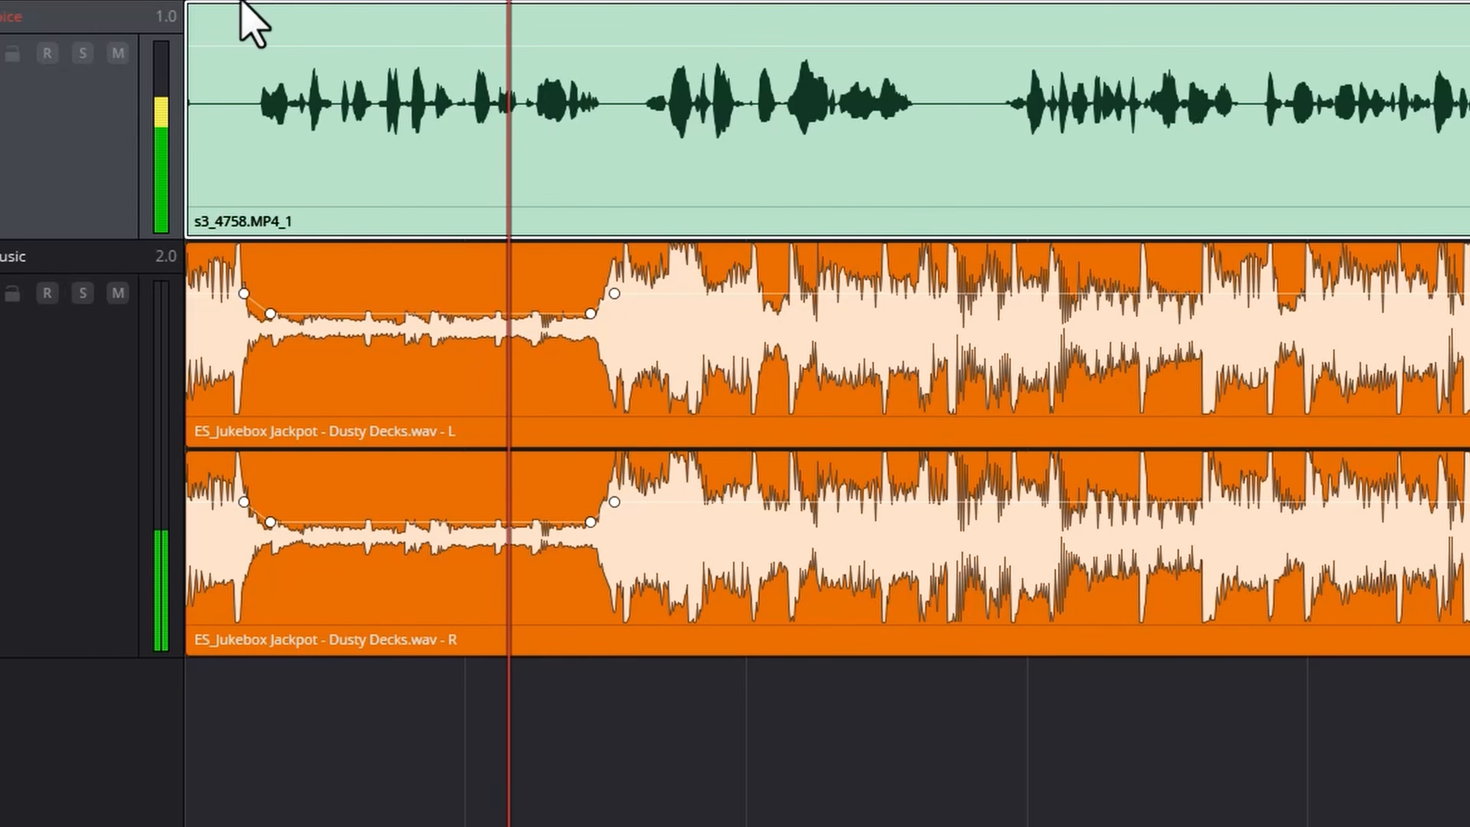
key("space")
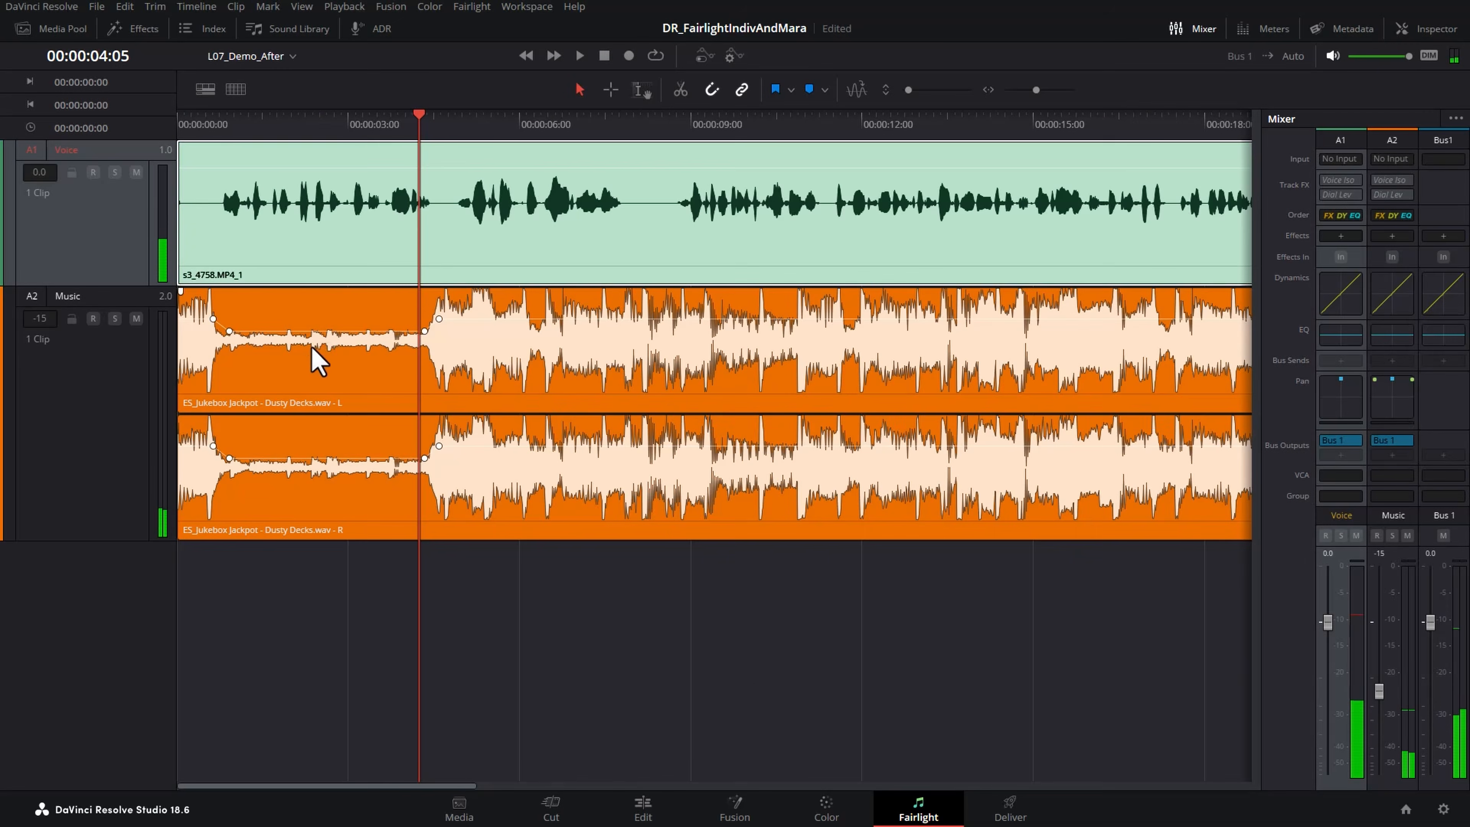
- Undo the volume keyframes on the Music clip and show the full length of both clips
left_click(315, 330)
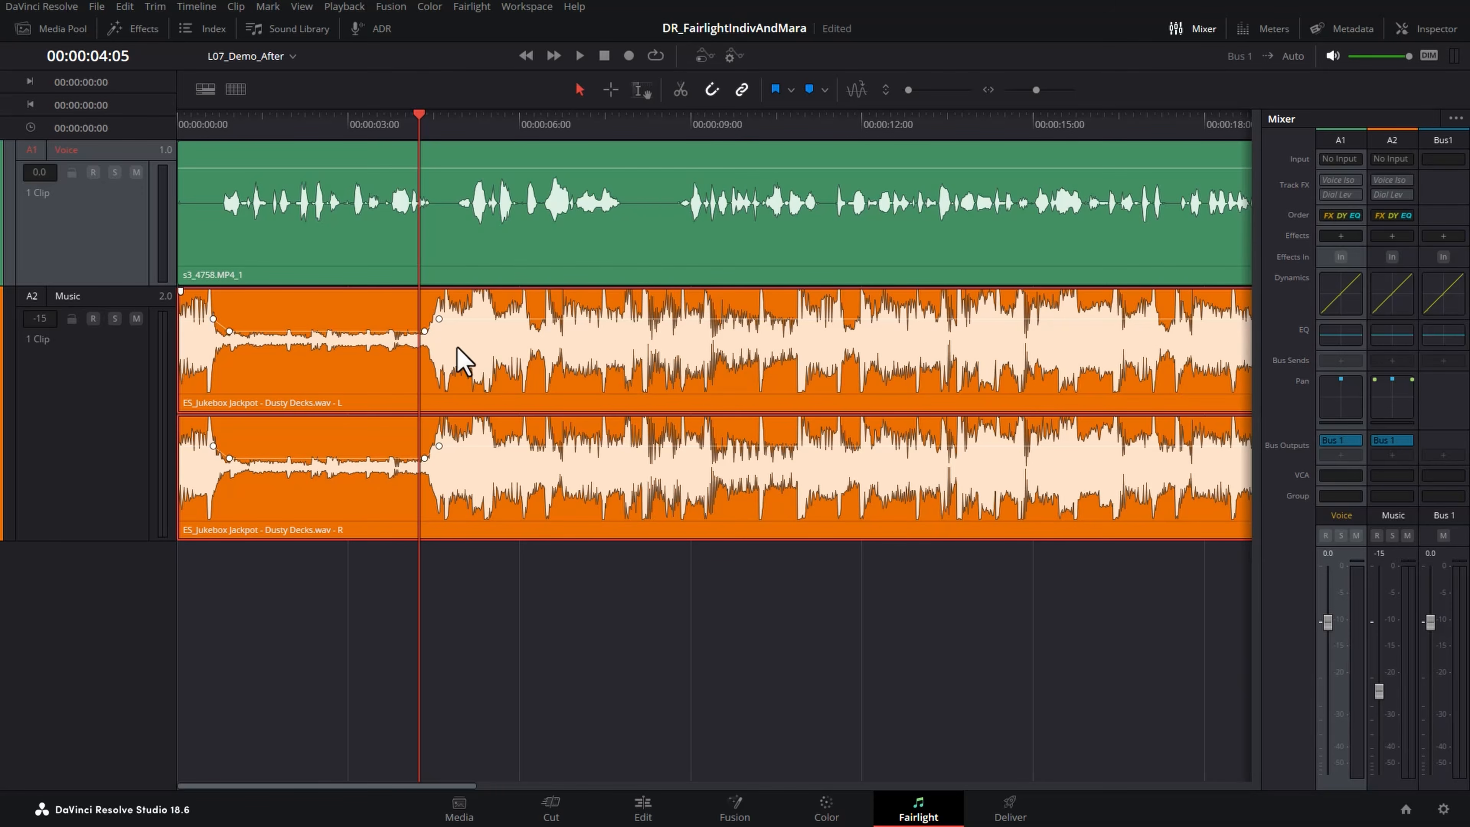
key("ctrl+z")
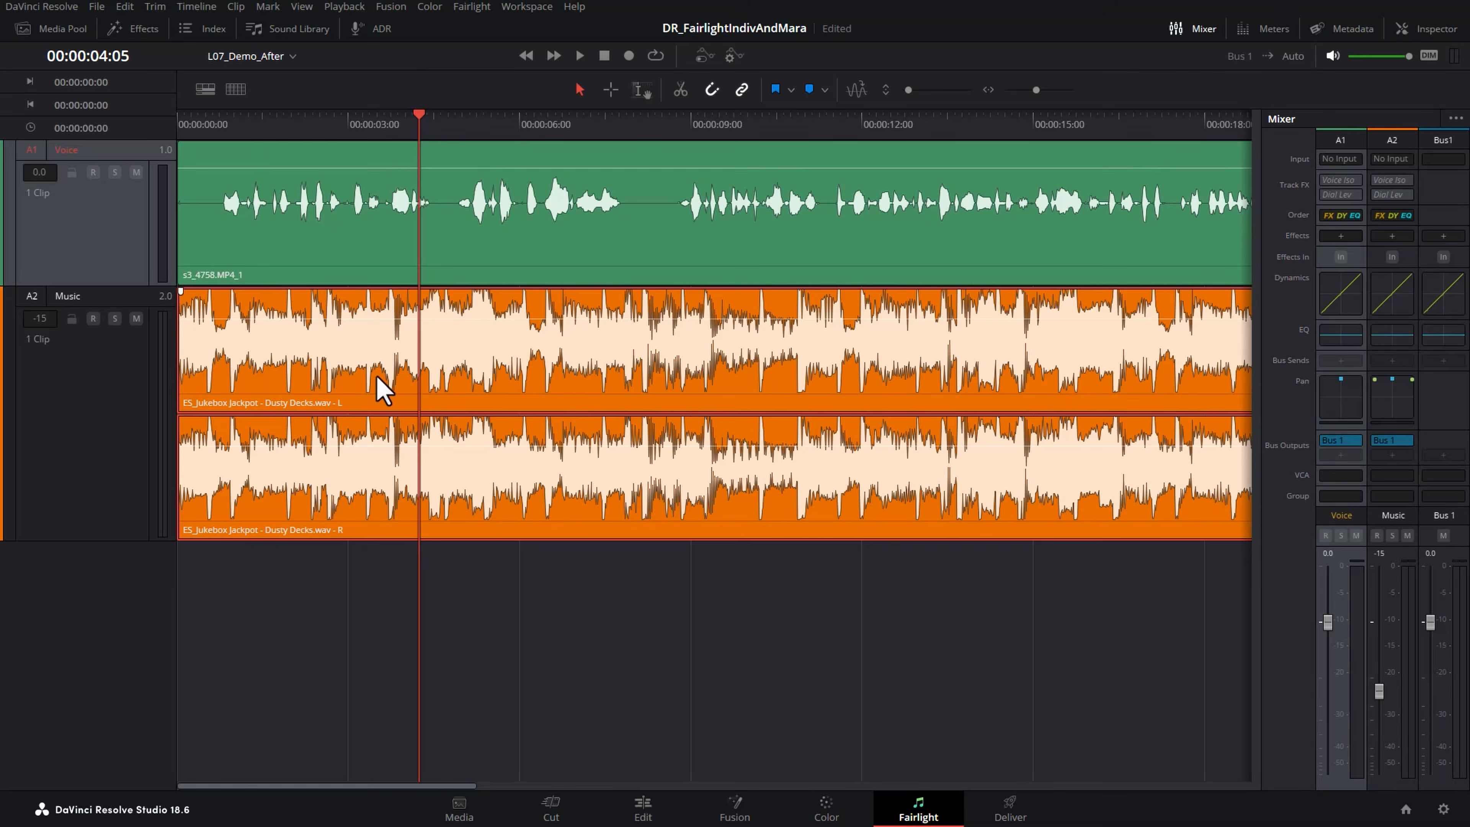
key("ctrl+minus")
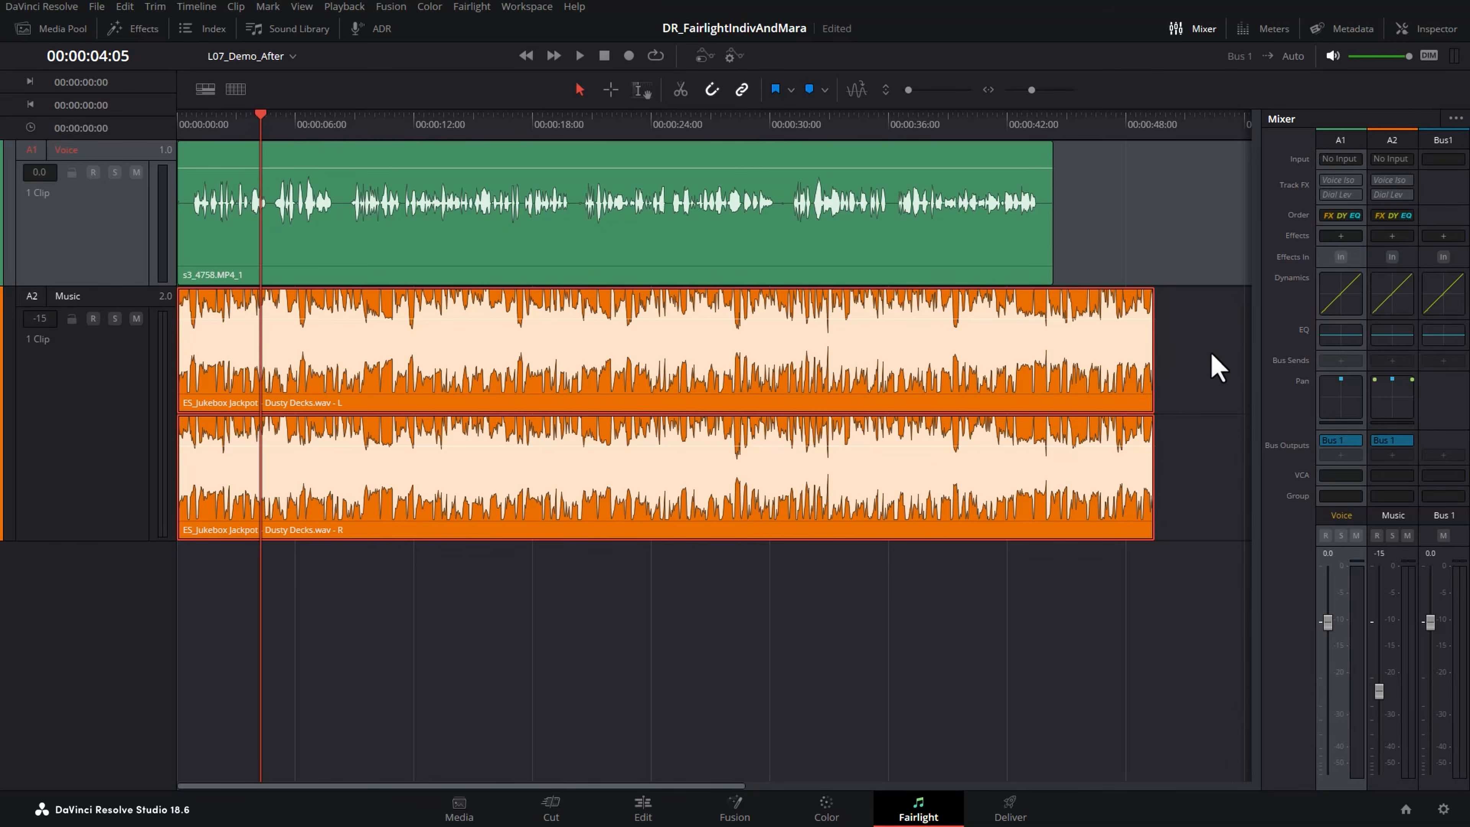
- Enable the compressor's sidechain Send in the Voice track's Dynamics, widen the mixer to show the Sidechain bus, and close Dynamics
double_click(1341, 301)
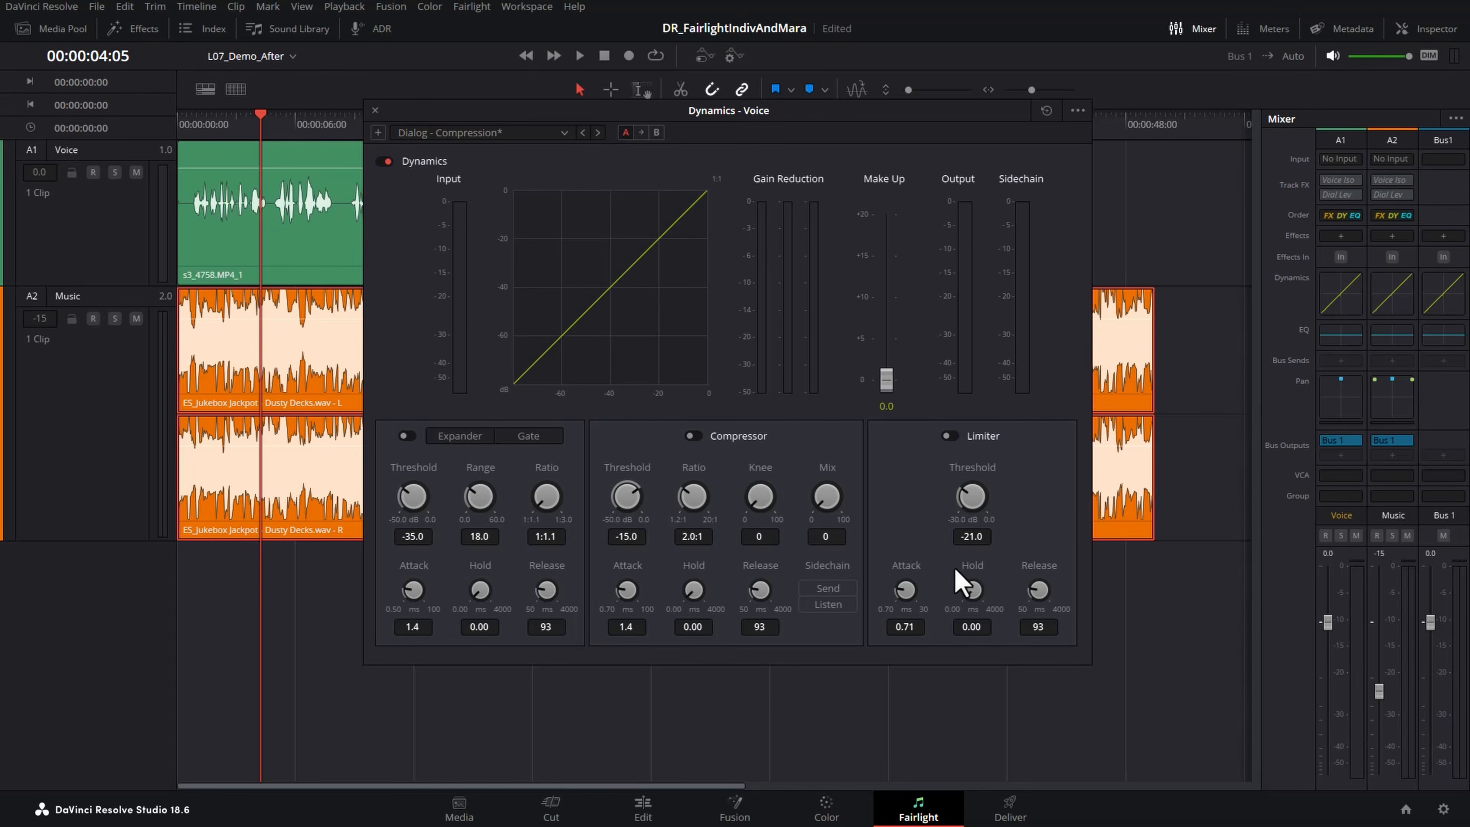
left_click(834, 591)
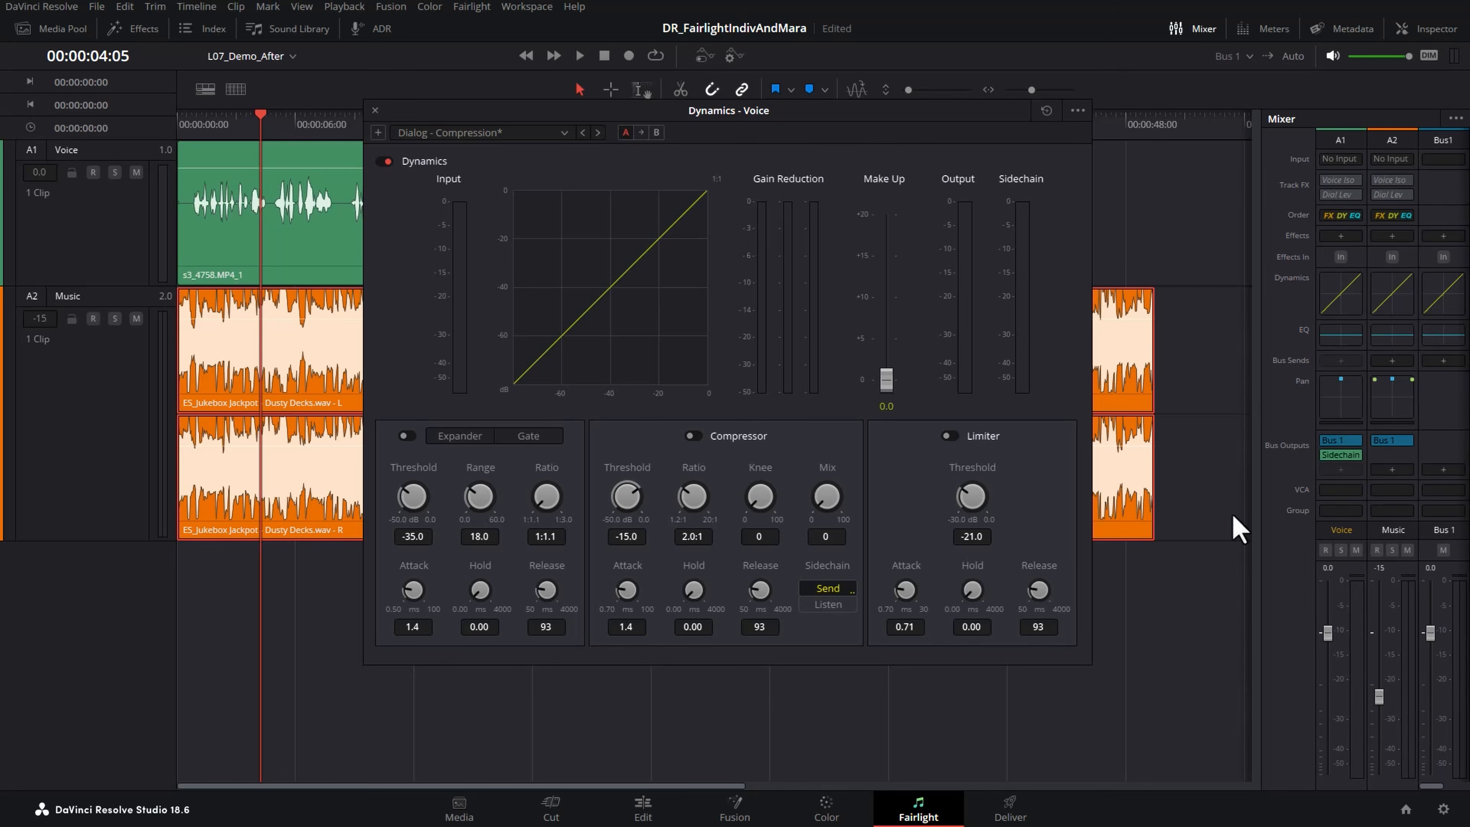
left_click_drag(1261, 504, 1166, 504)
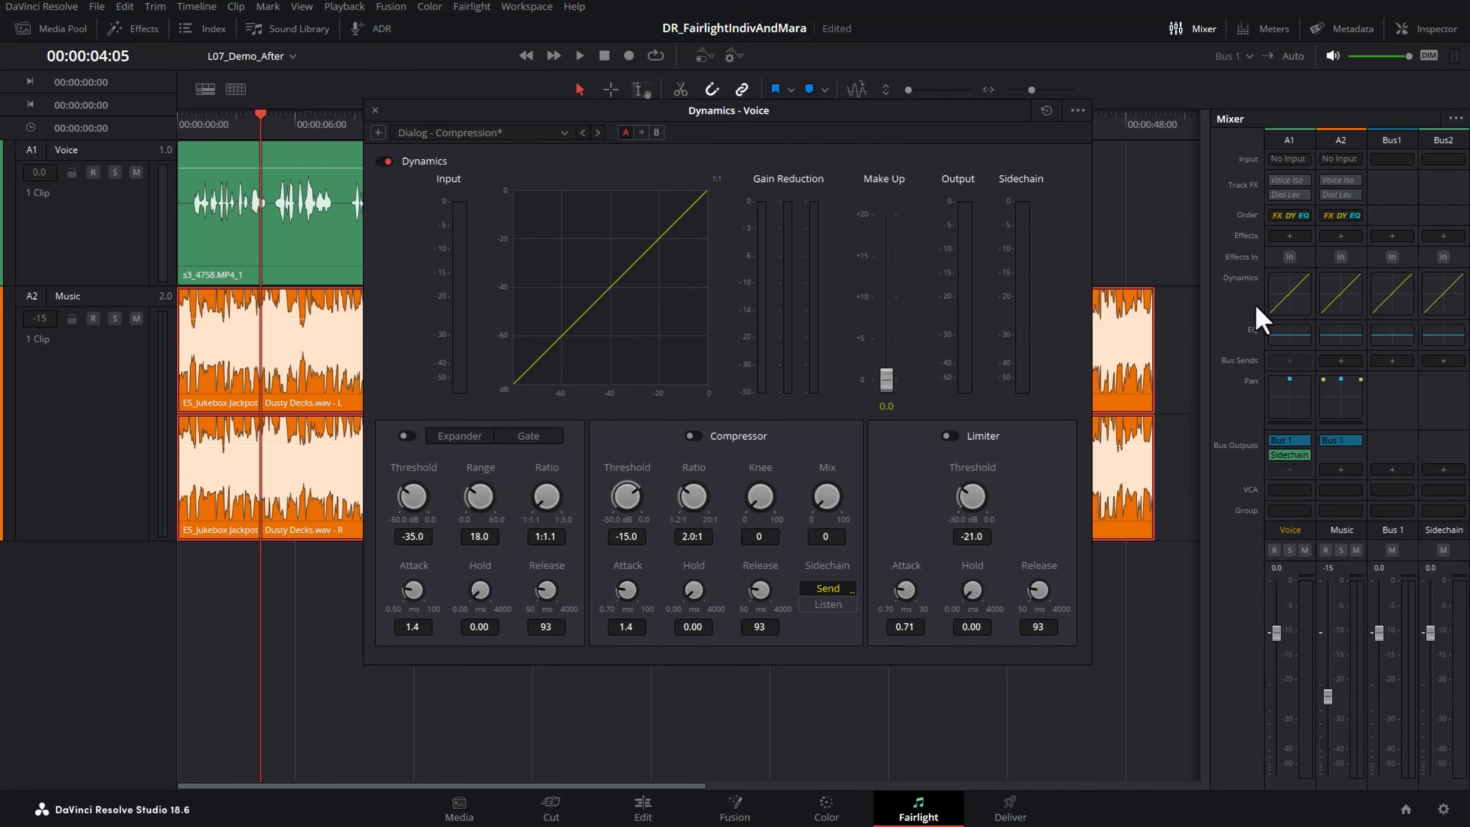
left_click(1439, 140)
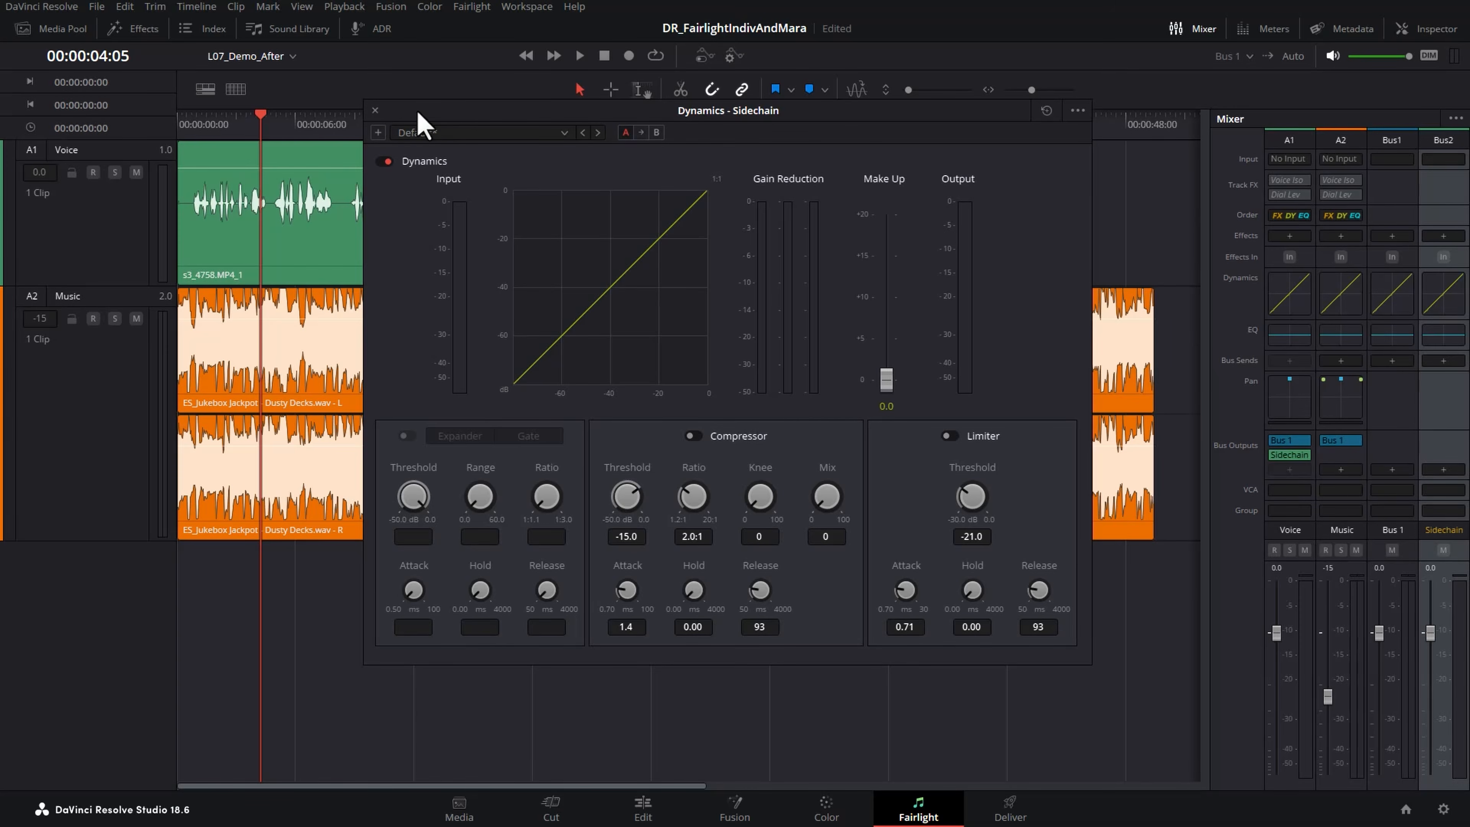
left_click(375, 110)
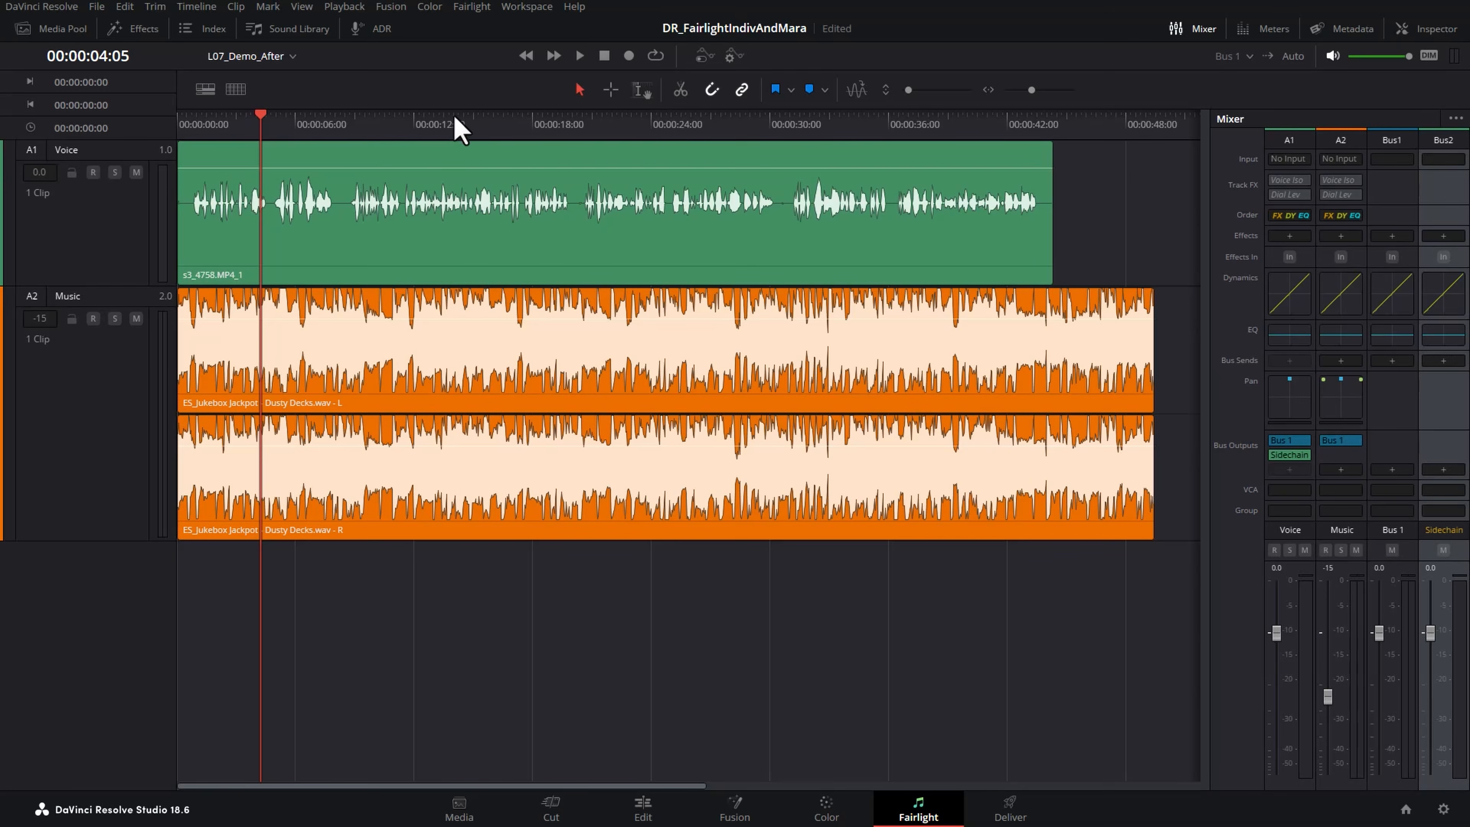
- Play the mix from near the start to check the level reaching the Sidechain bus
left_click(206, 122)
key("space")
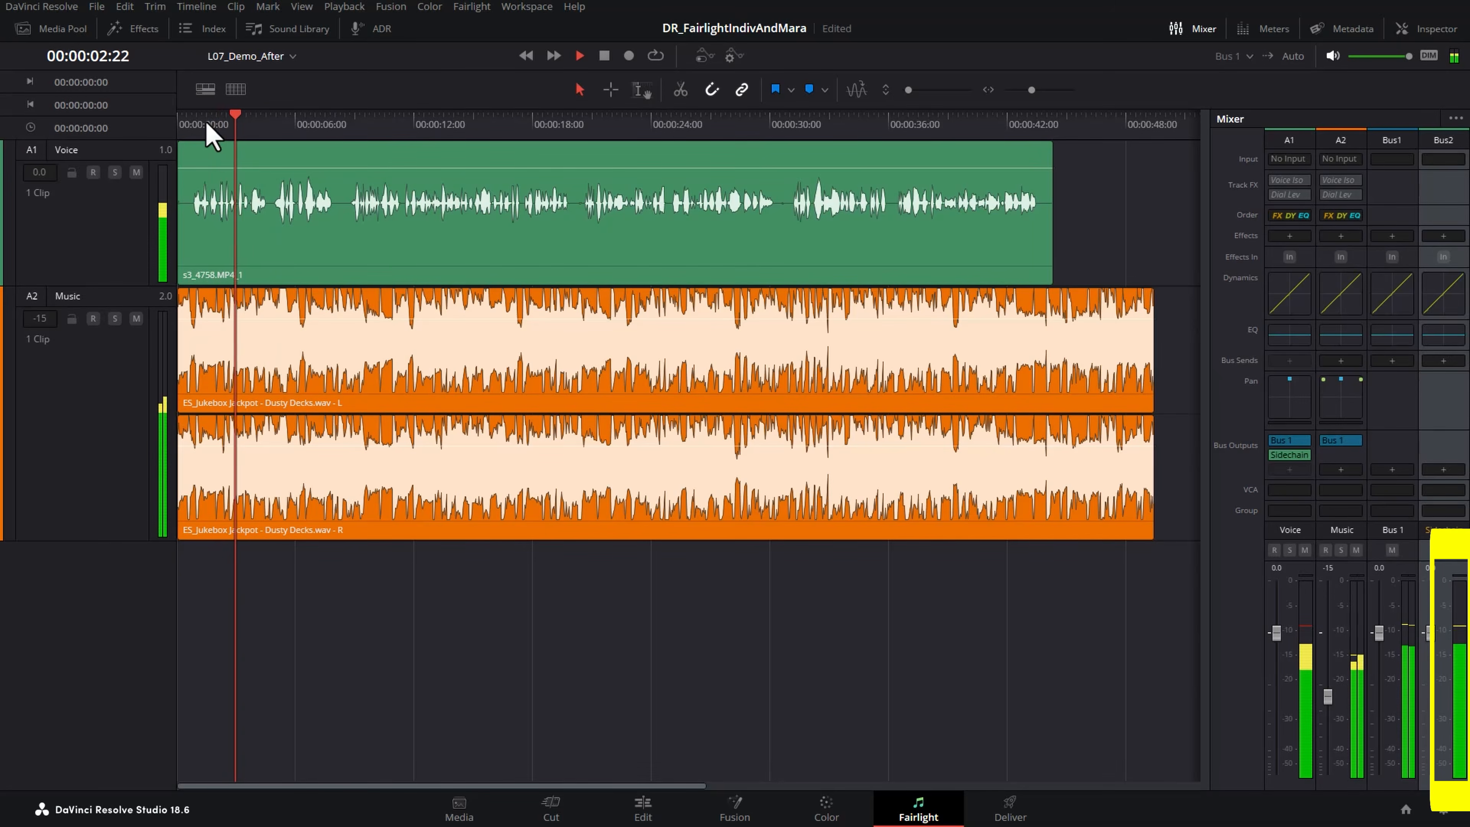
key("space")
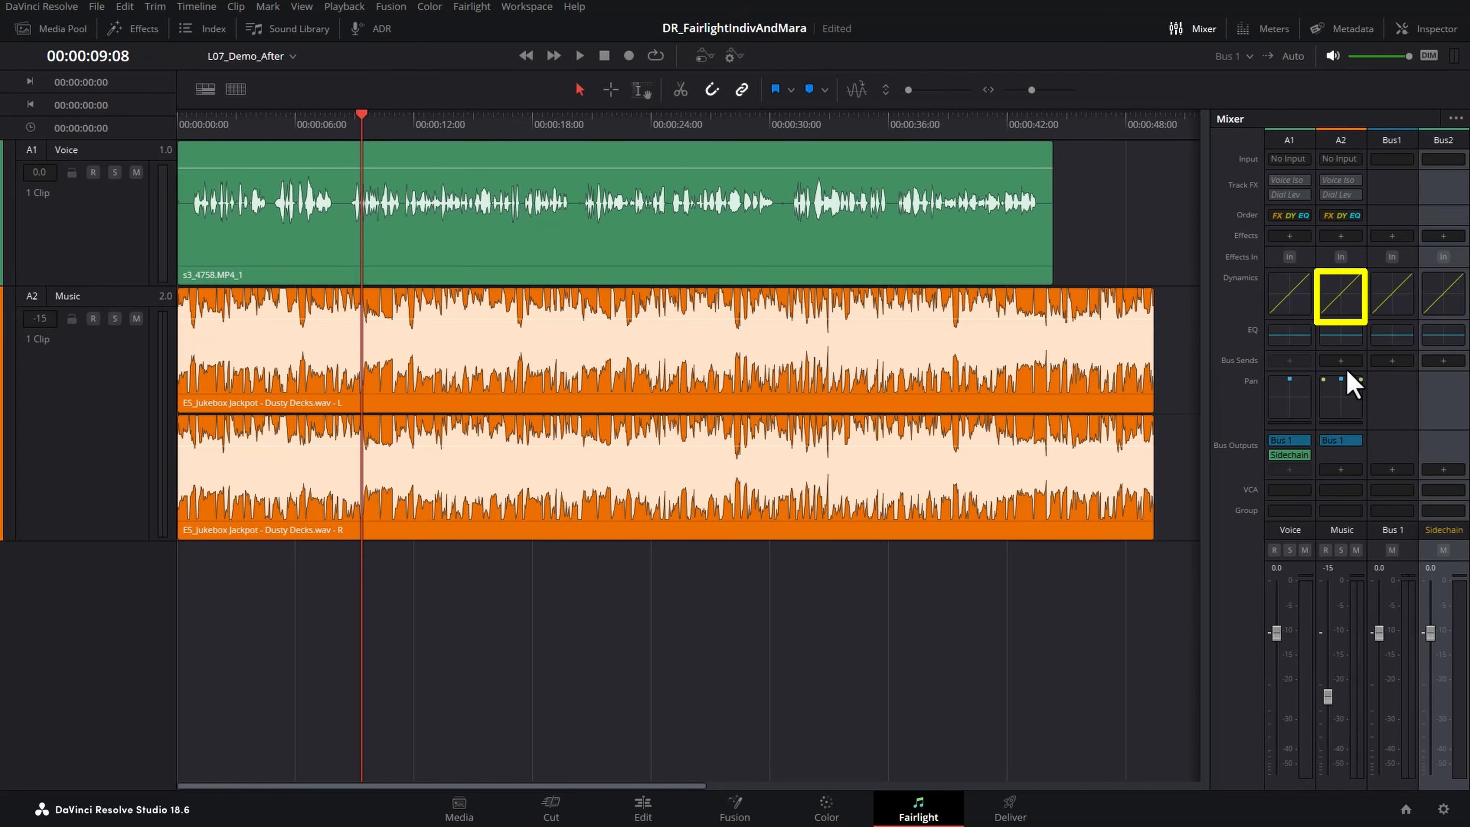
- Open the Music track's Dynamics, solo the Music track, and play it from 00:00:03:08
left_click(1342, 299)
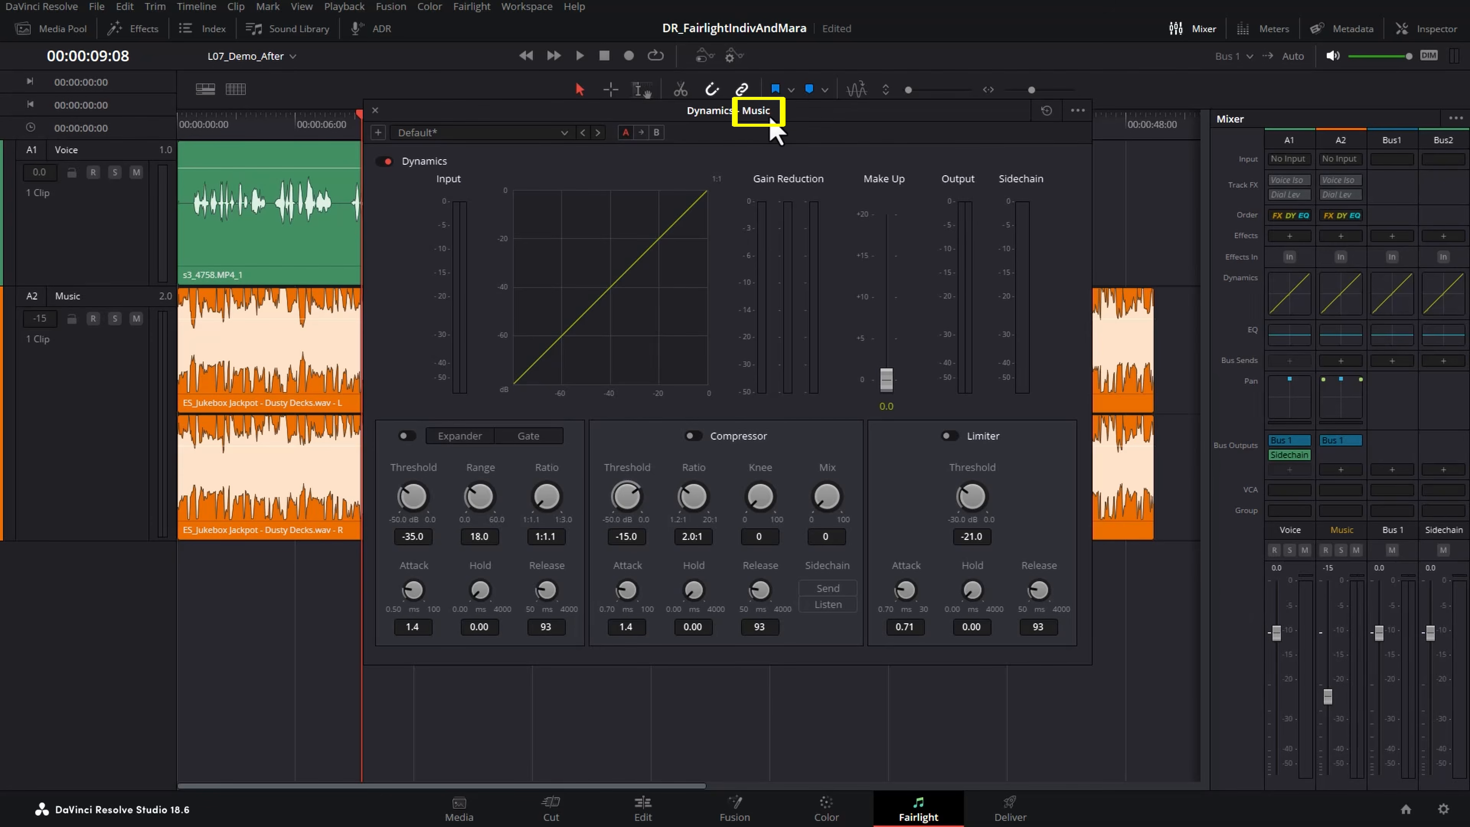
left_click(243, 123)
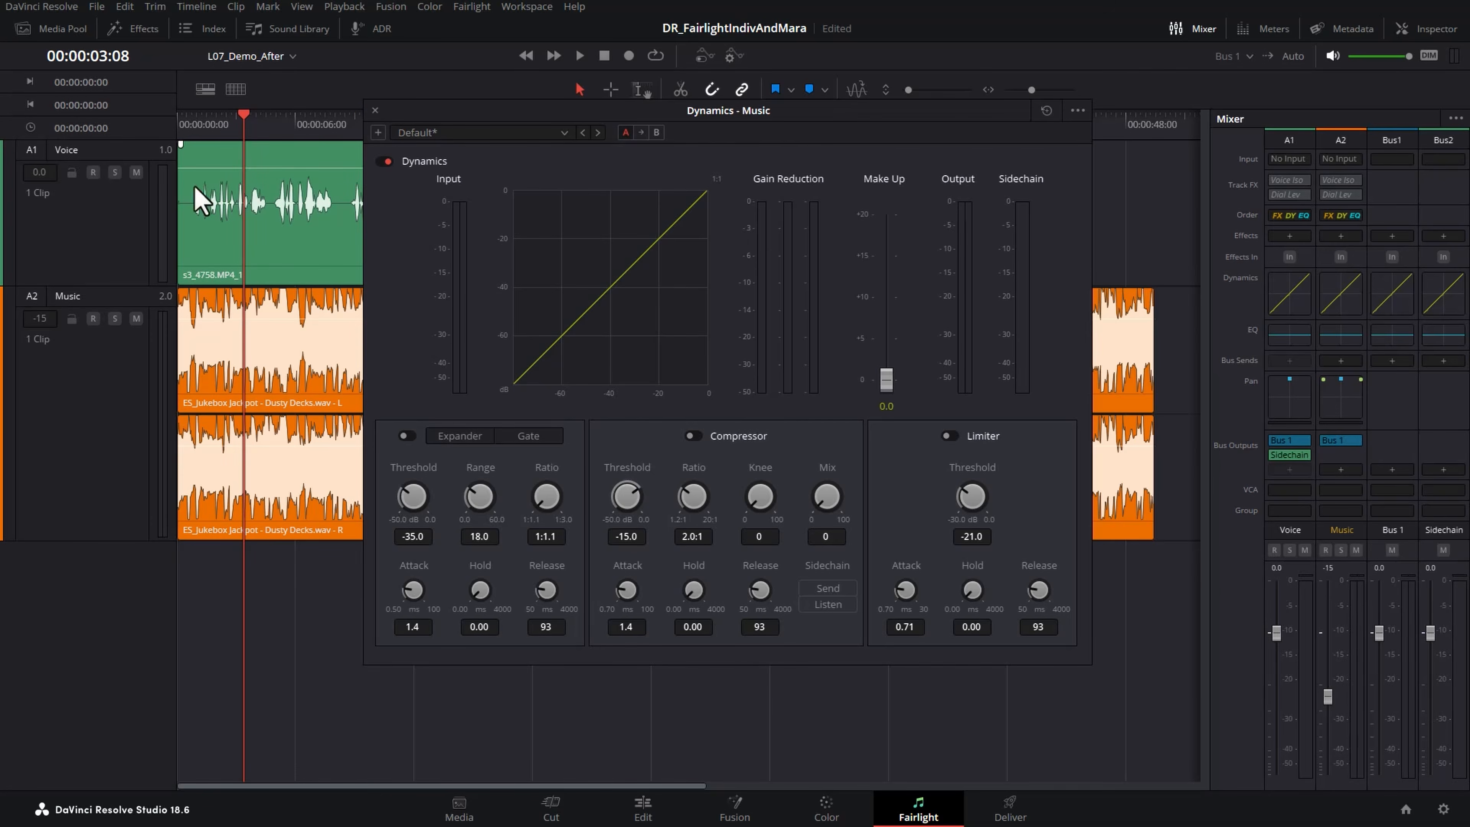
left_click(115, 319)
key("space")
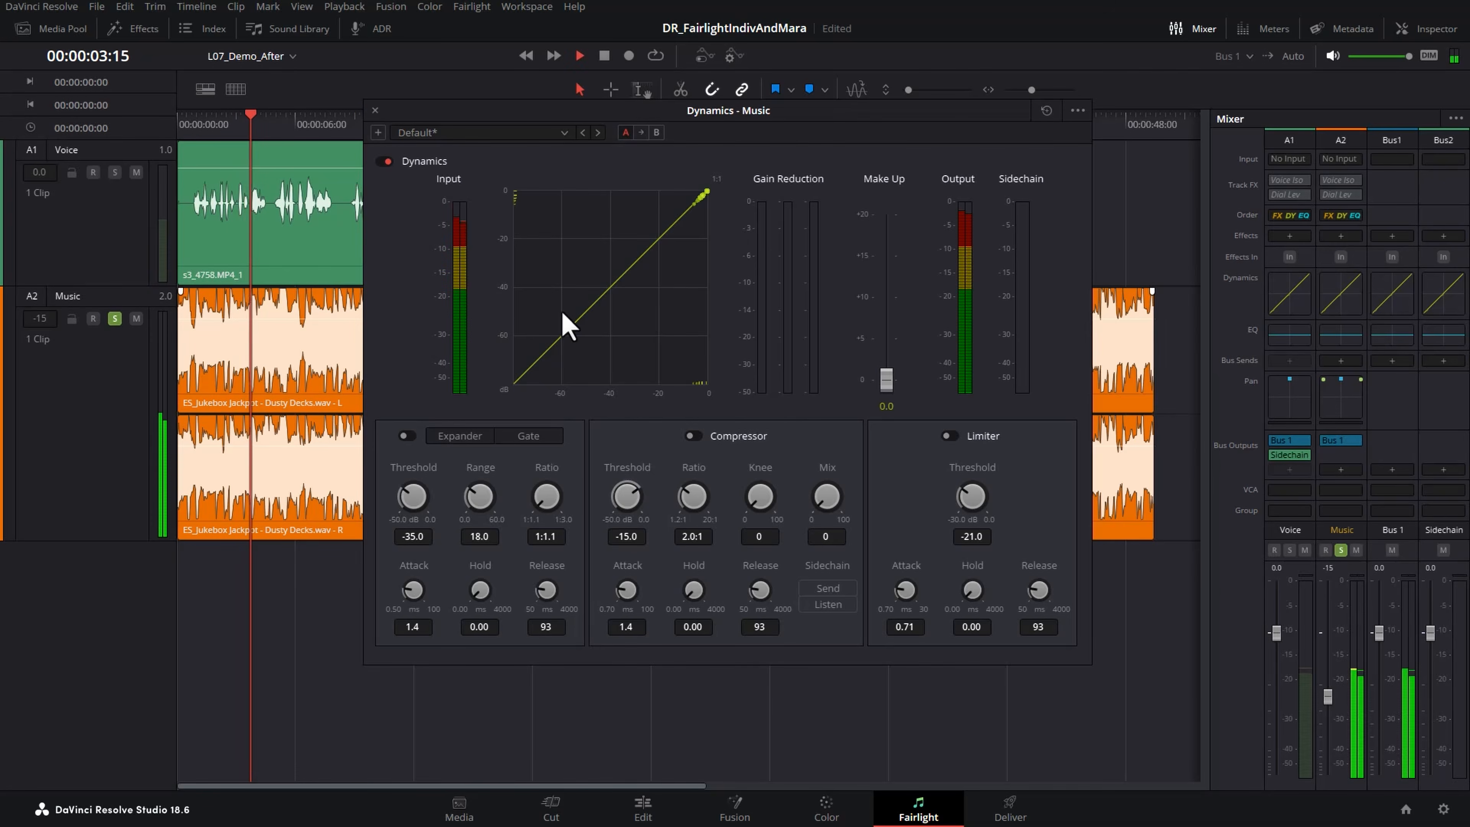
- Turn on the Music track's compressor with sidechain Listen enabled, and replay the soloed track from near the start
left_click(692, 436)
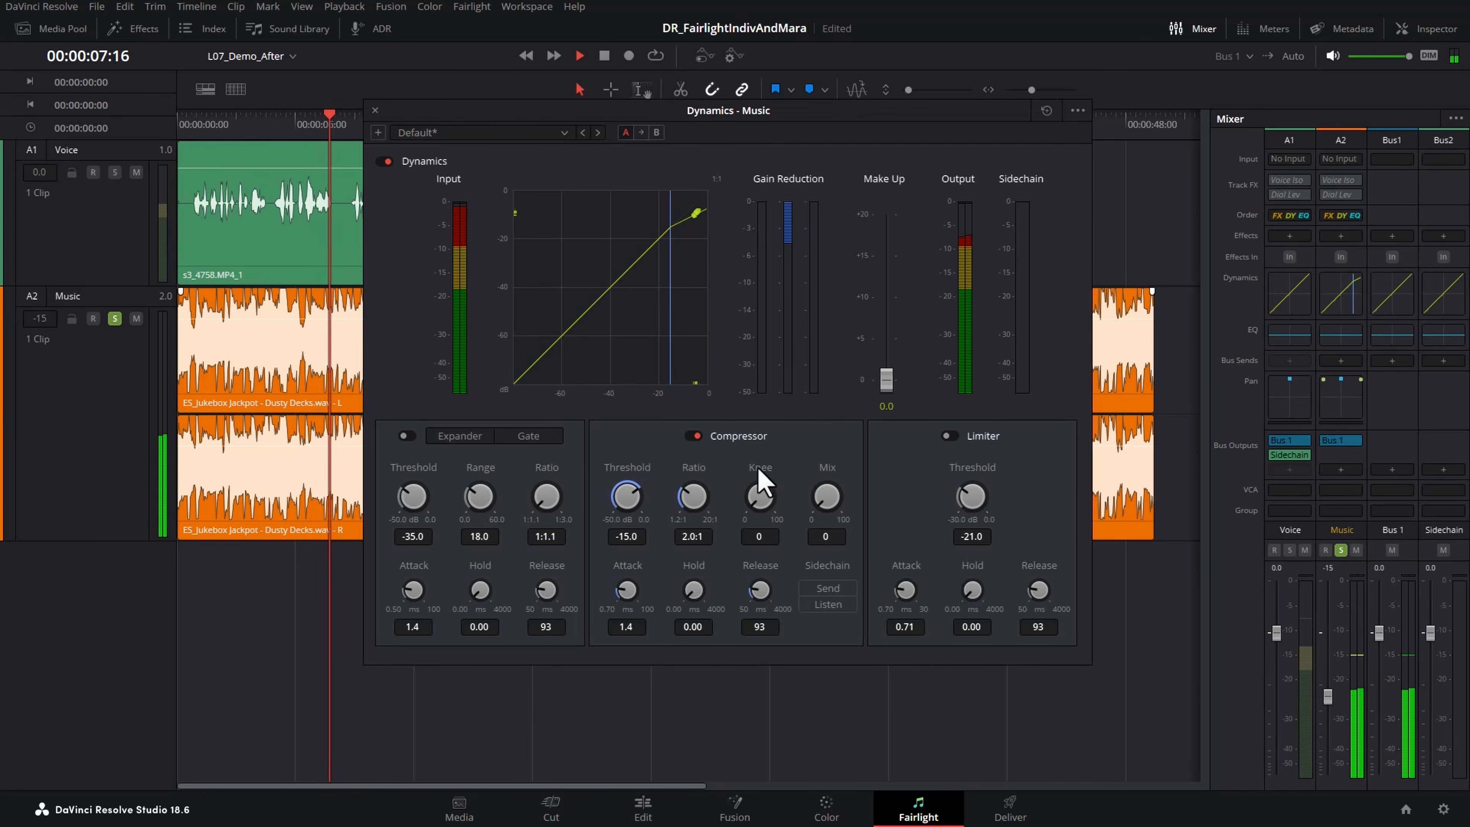
key("space")
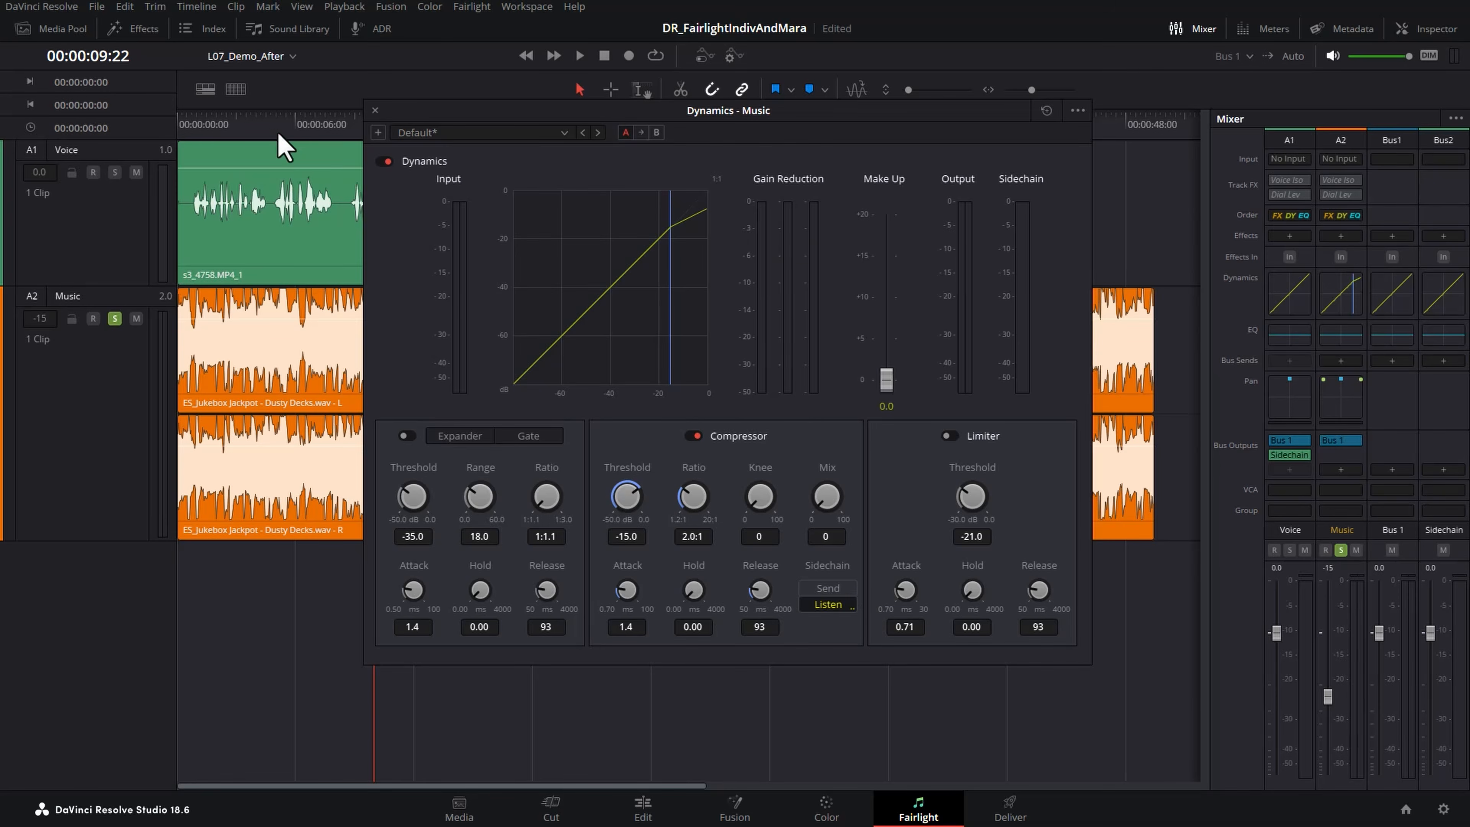
left_click(231, 126)
key("space")
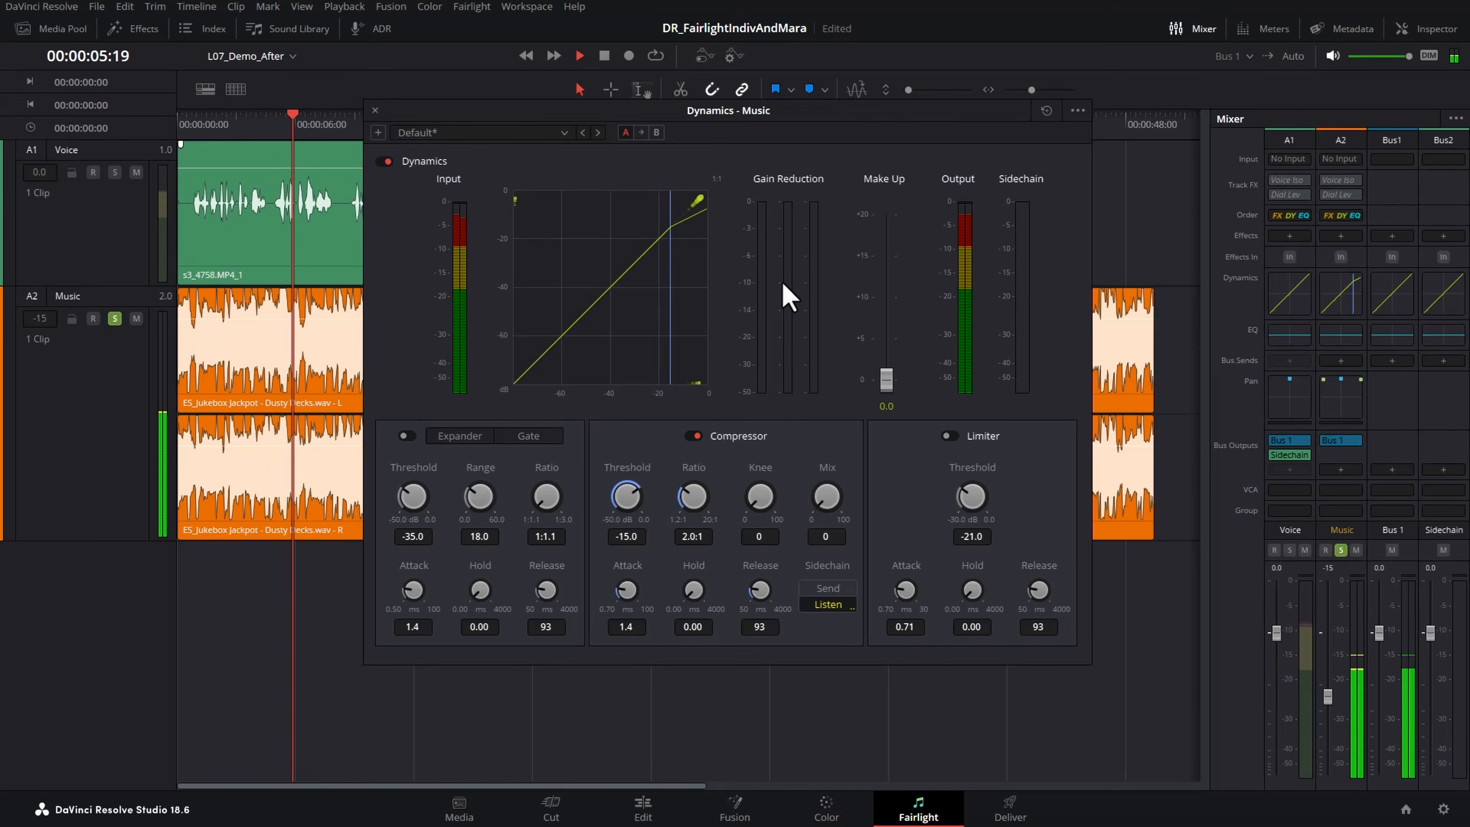
- Unsolo the Music track and lower its compressor threshold to -26.1 dB, checking the mix from 00:00:01:18
left_click(114, 318)
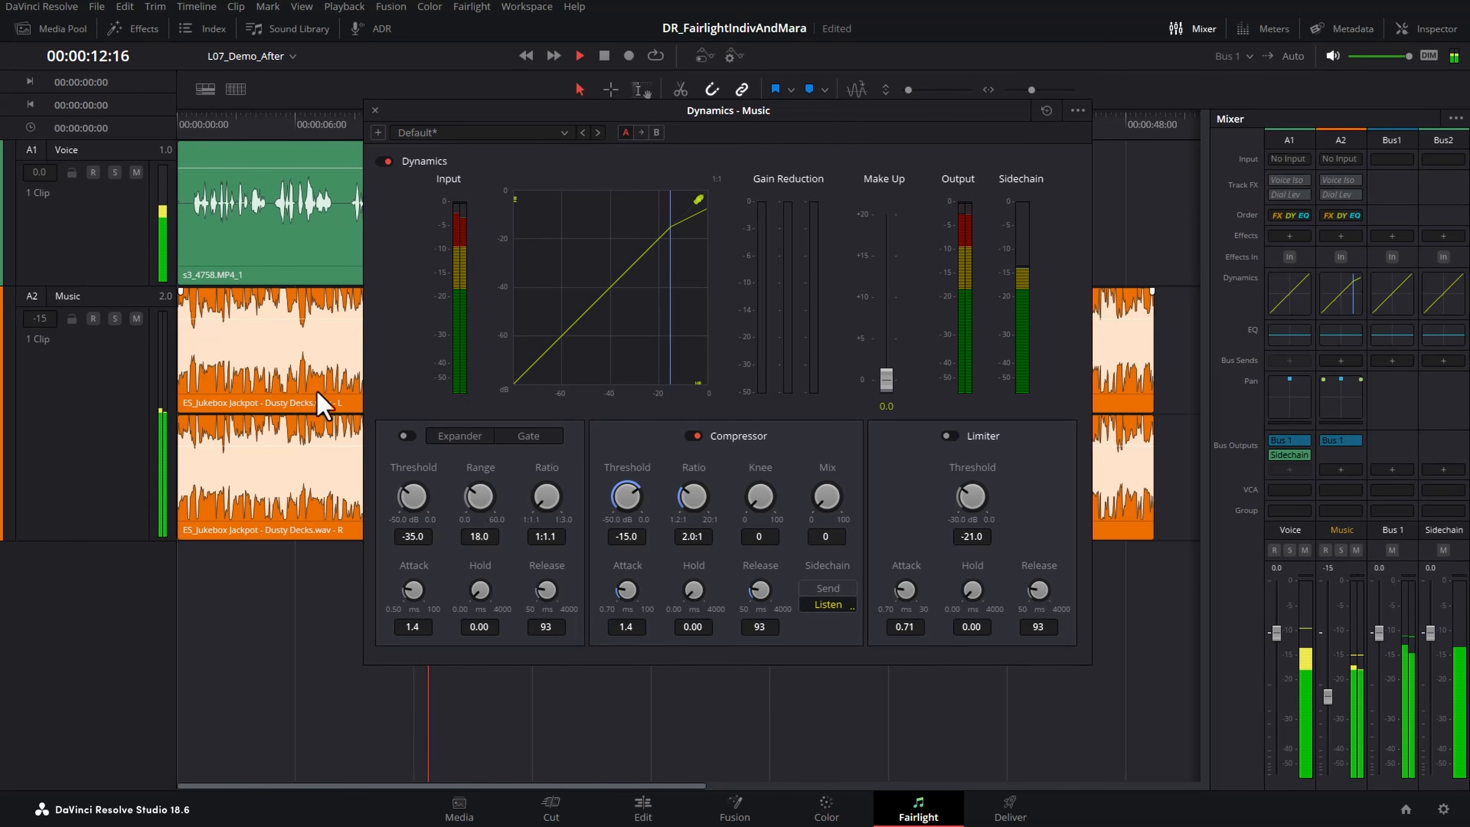
left_click_drag(627, 507, 571, 502)
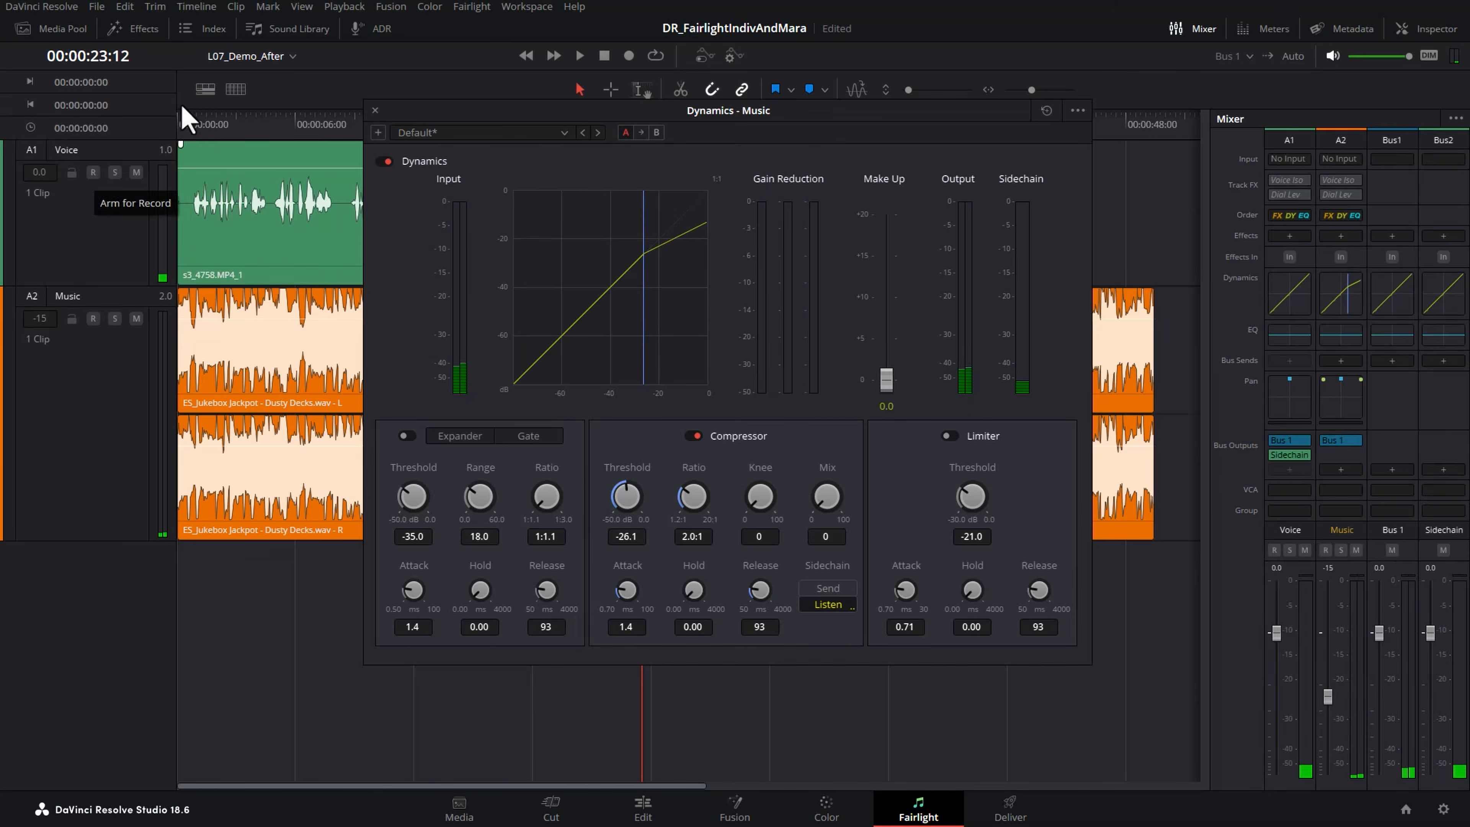
left_click(212, 119)
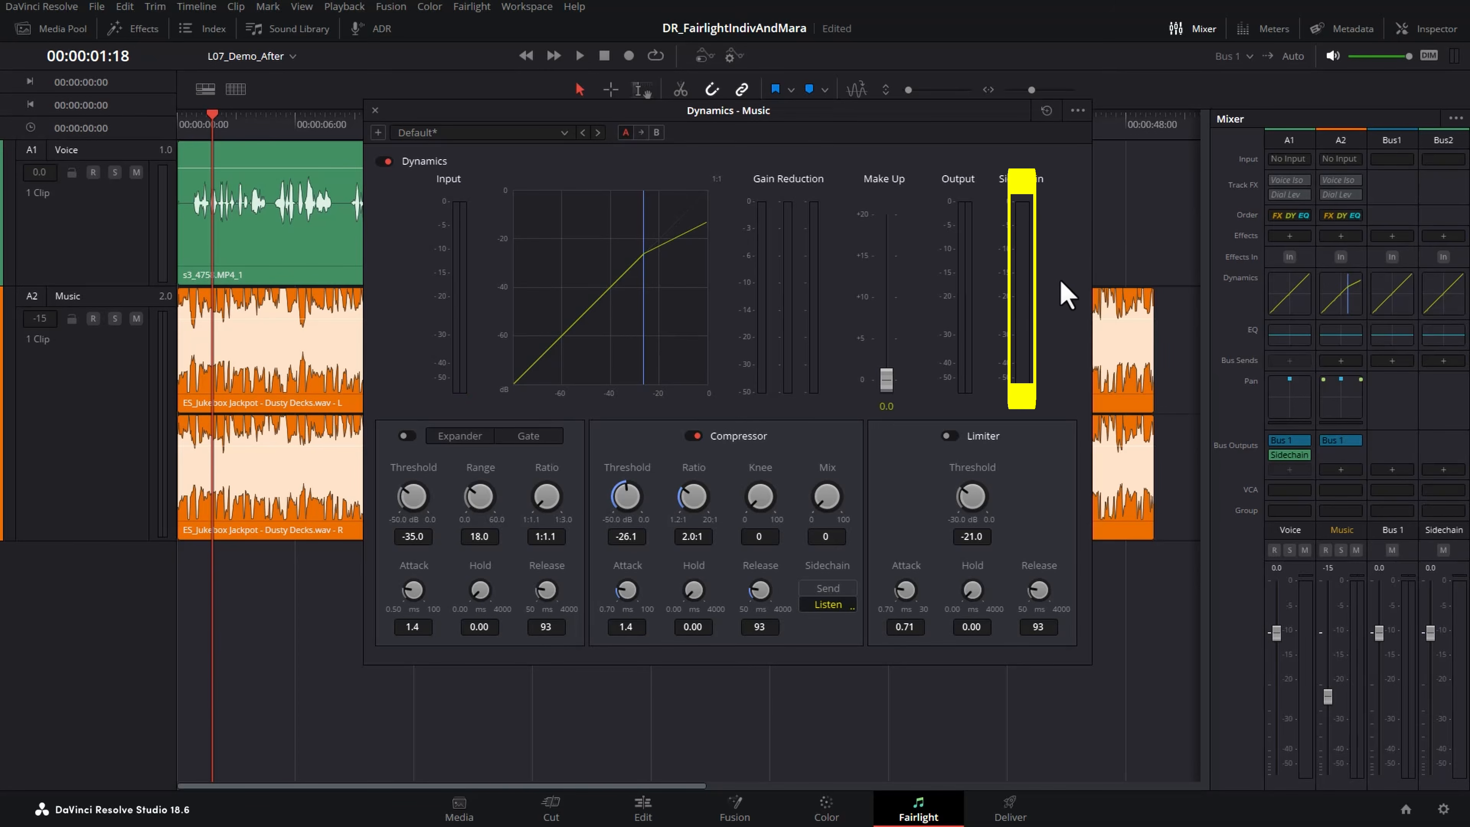
key("space")
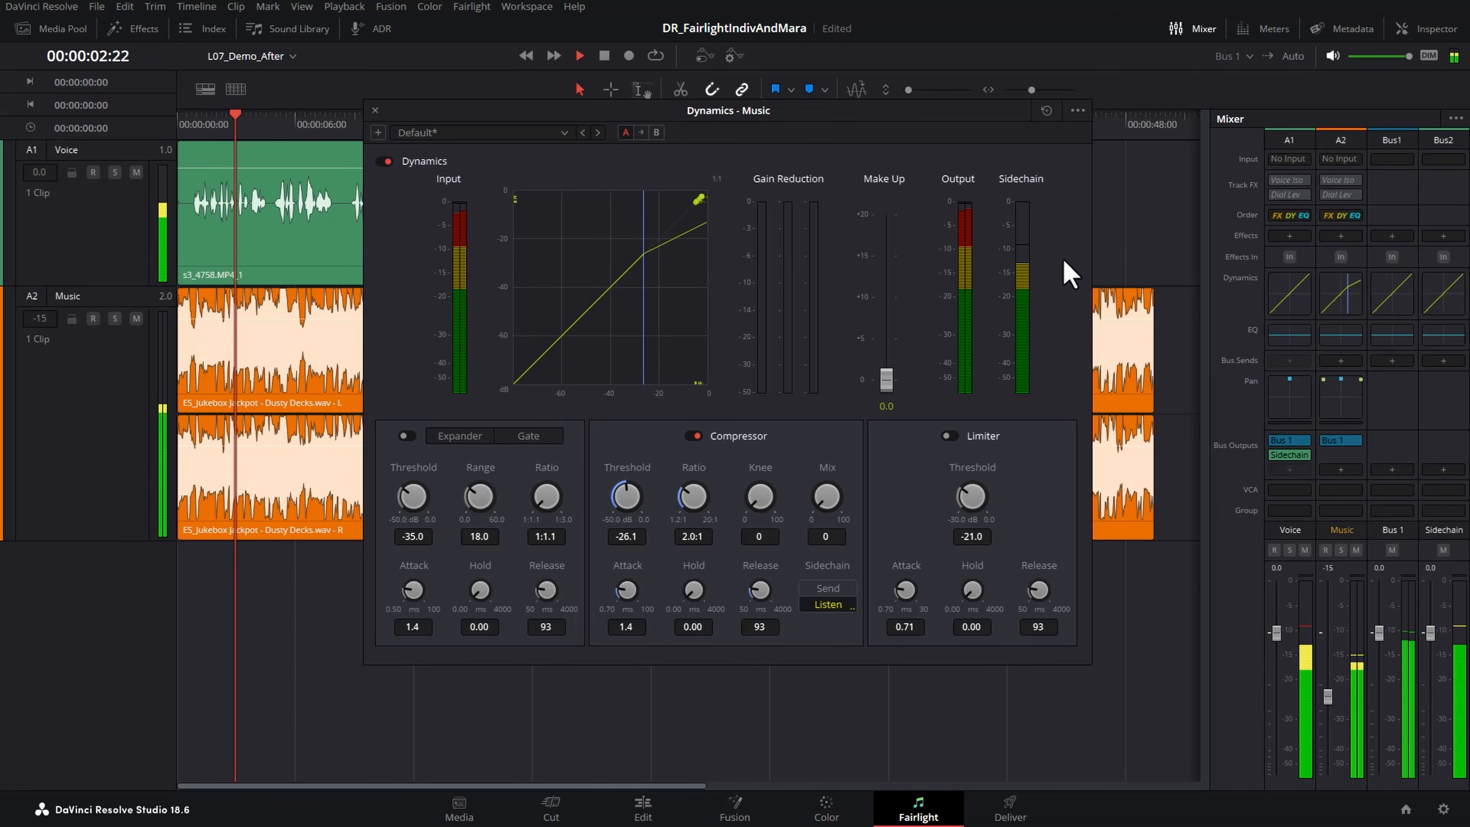
key("space")
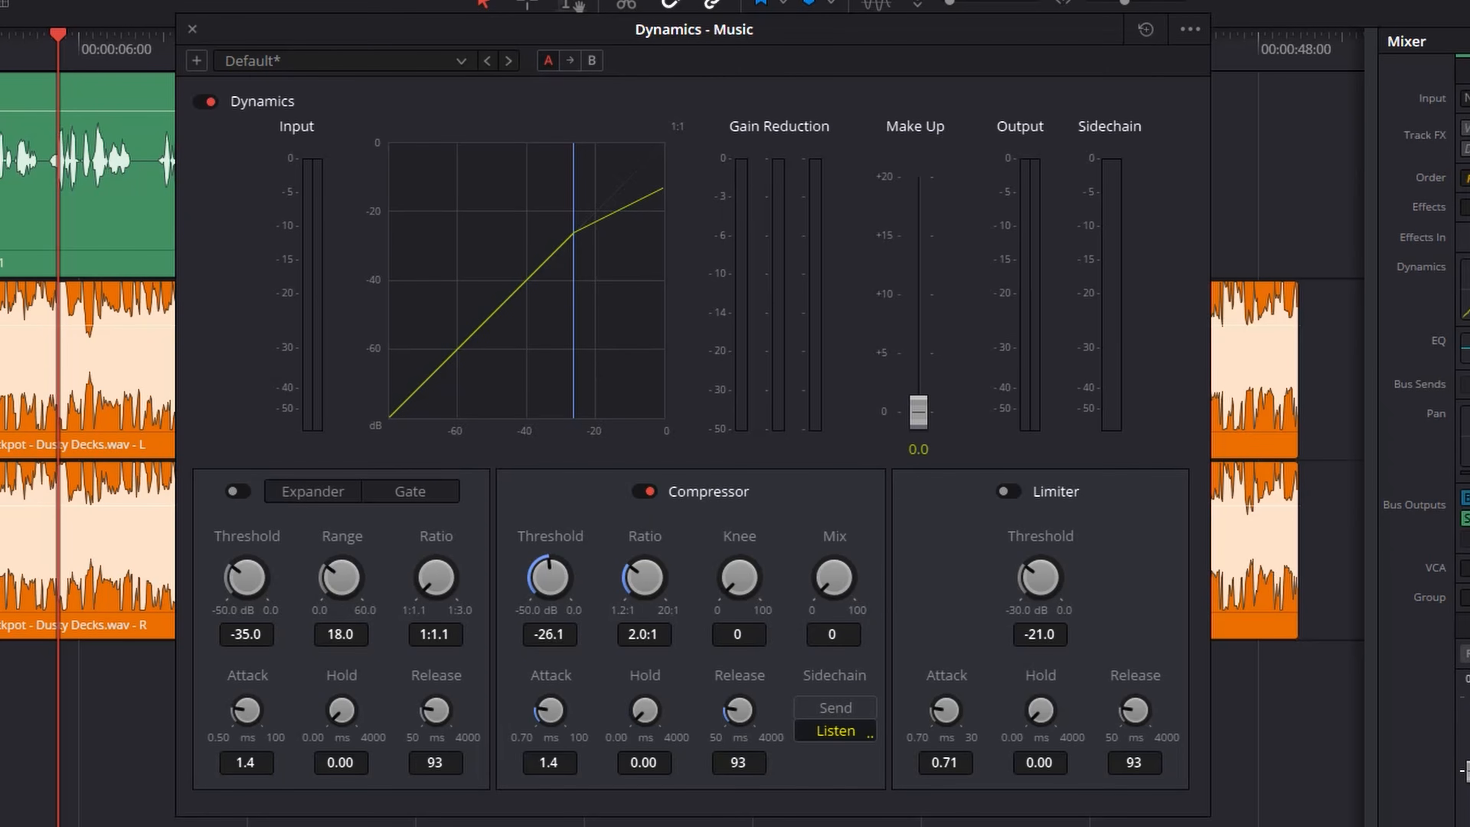
- Lower the Music compressor's threshold to -35.7 dB and play the mix to check the gain reduction
left_click_drag(548, 578, 480, 590)
key("space")
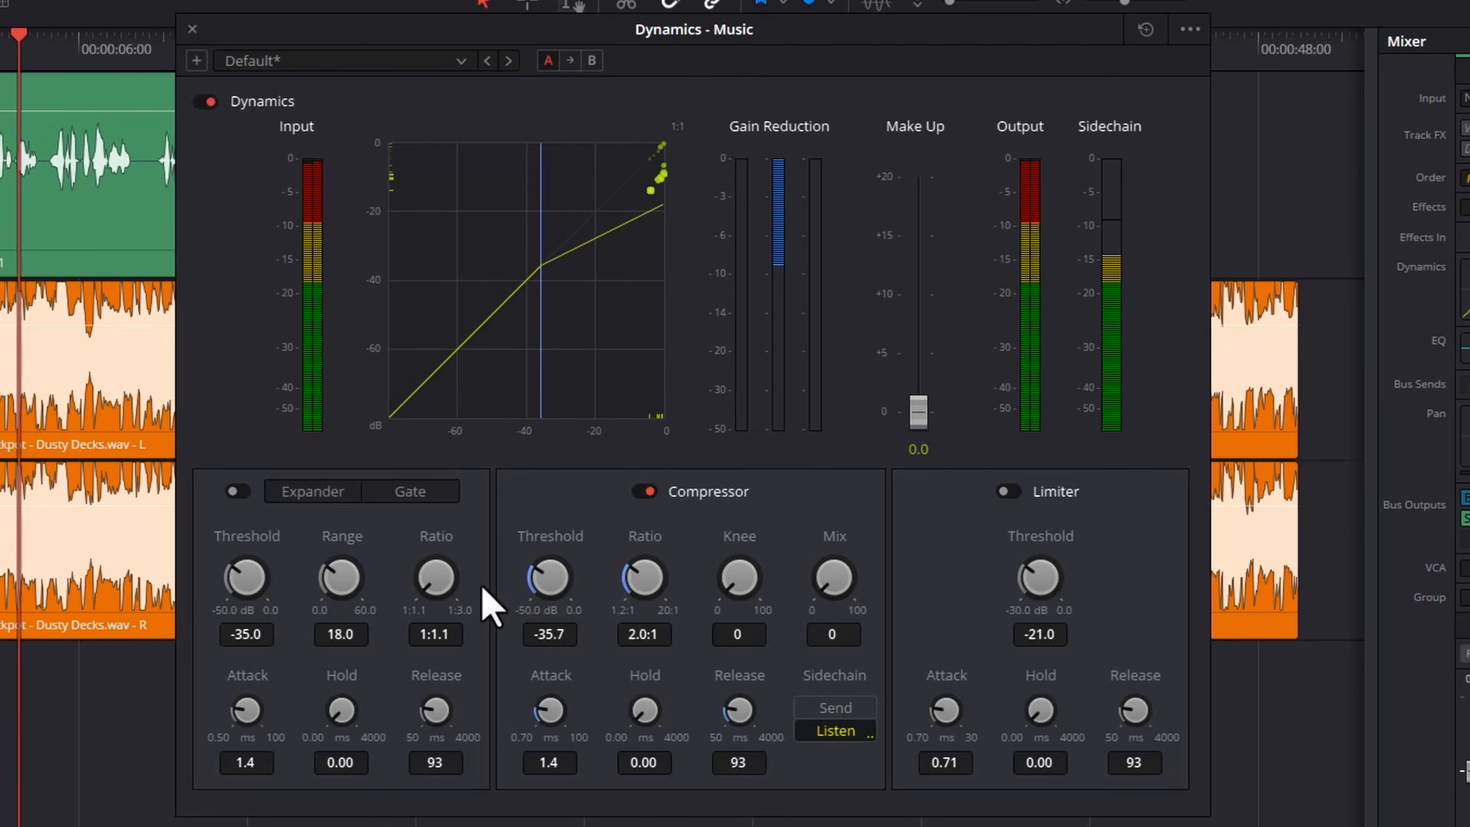
key("space")
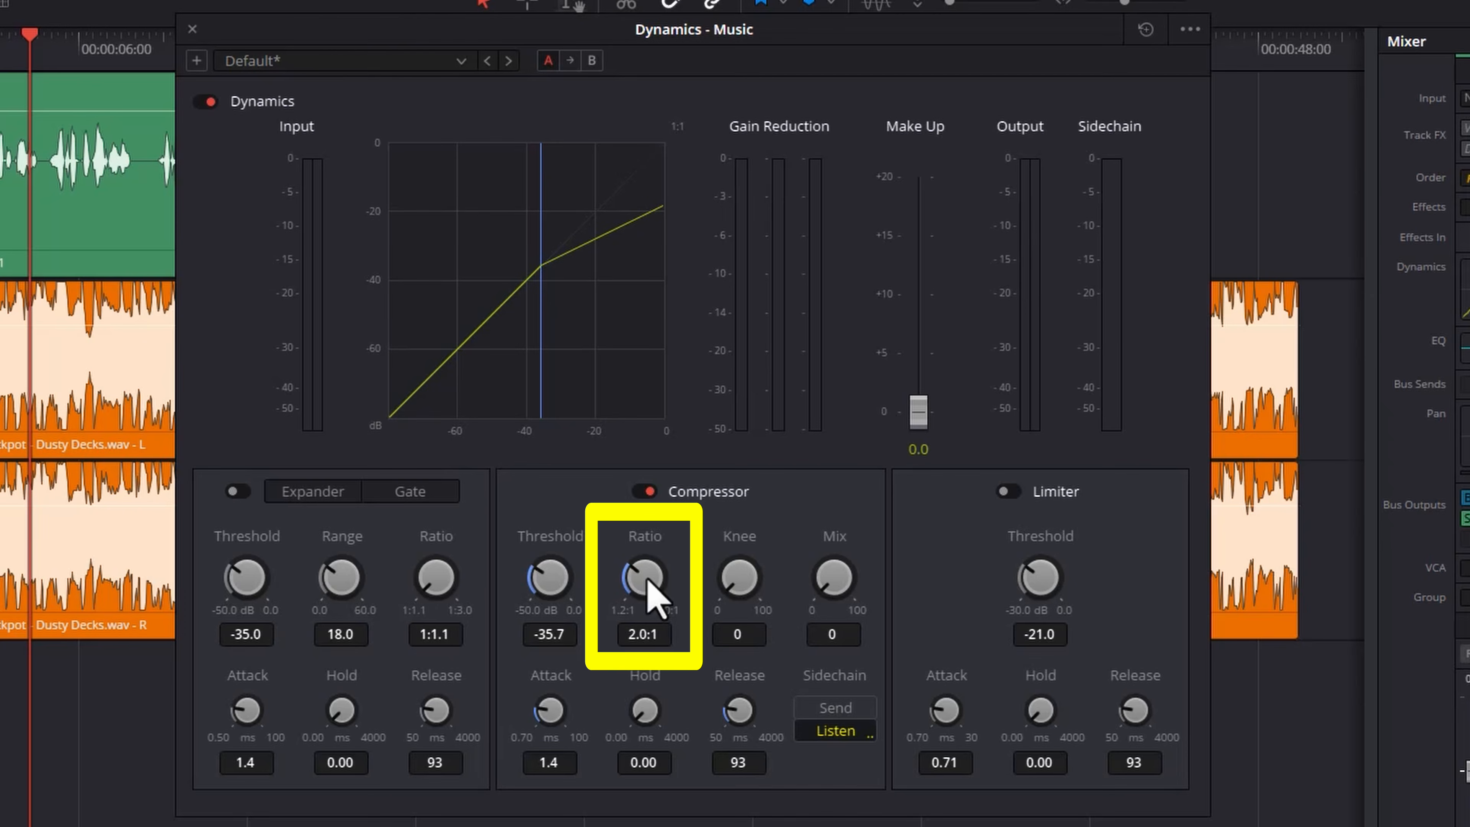
- Raise the Music compressor's ratio to 5.0:1 and play the mix to hear the stronger ducking
left_click_drag(647, 578, 697, 586)
key("space")
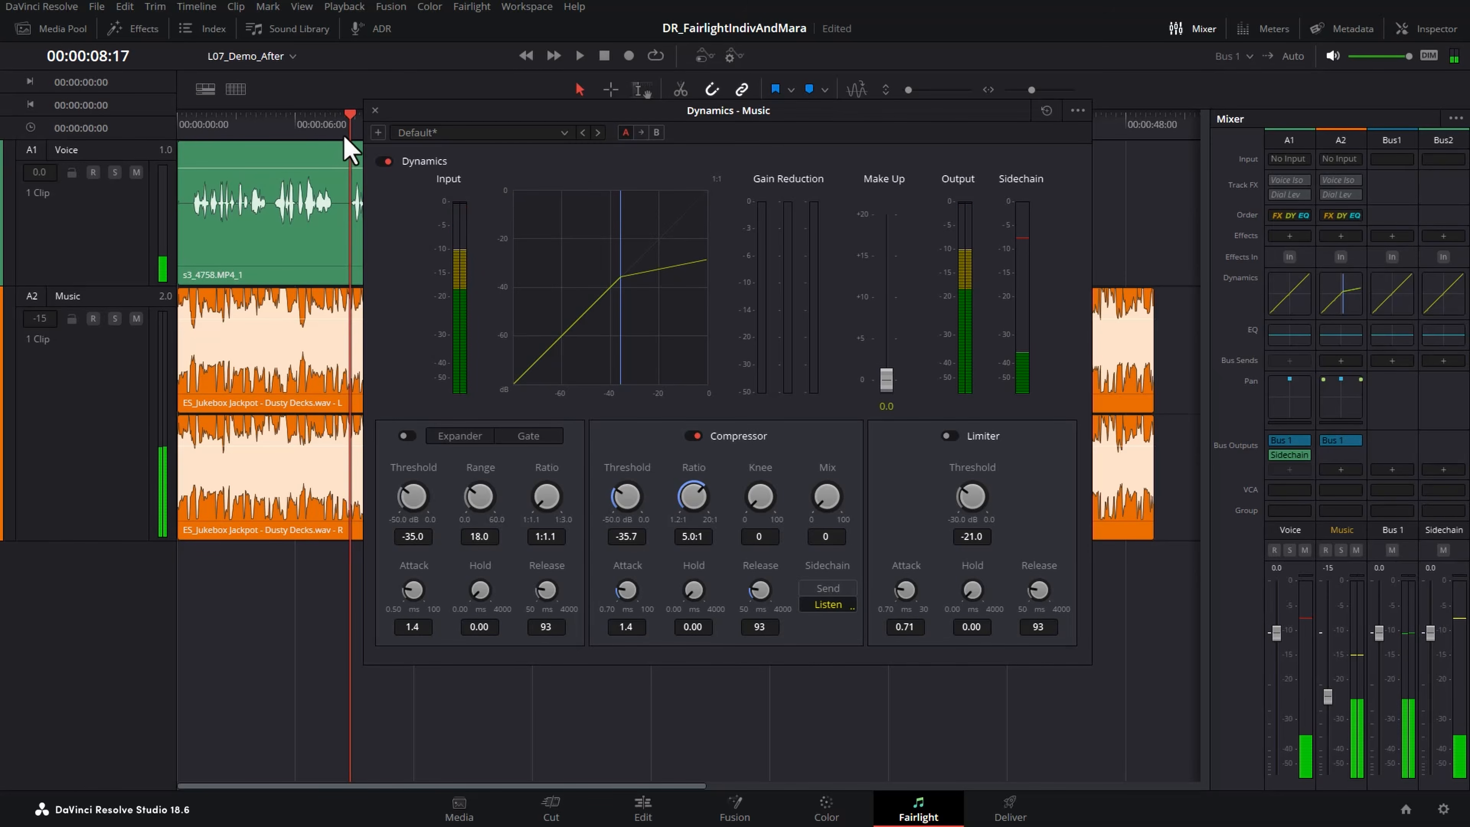
left_click(138, 61)
- Play the mix from 00:00:06:06 and again from the start to compare the music level during speech and pauses
left_click(301, 123)
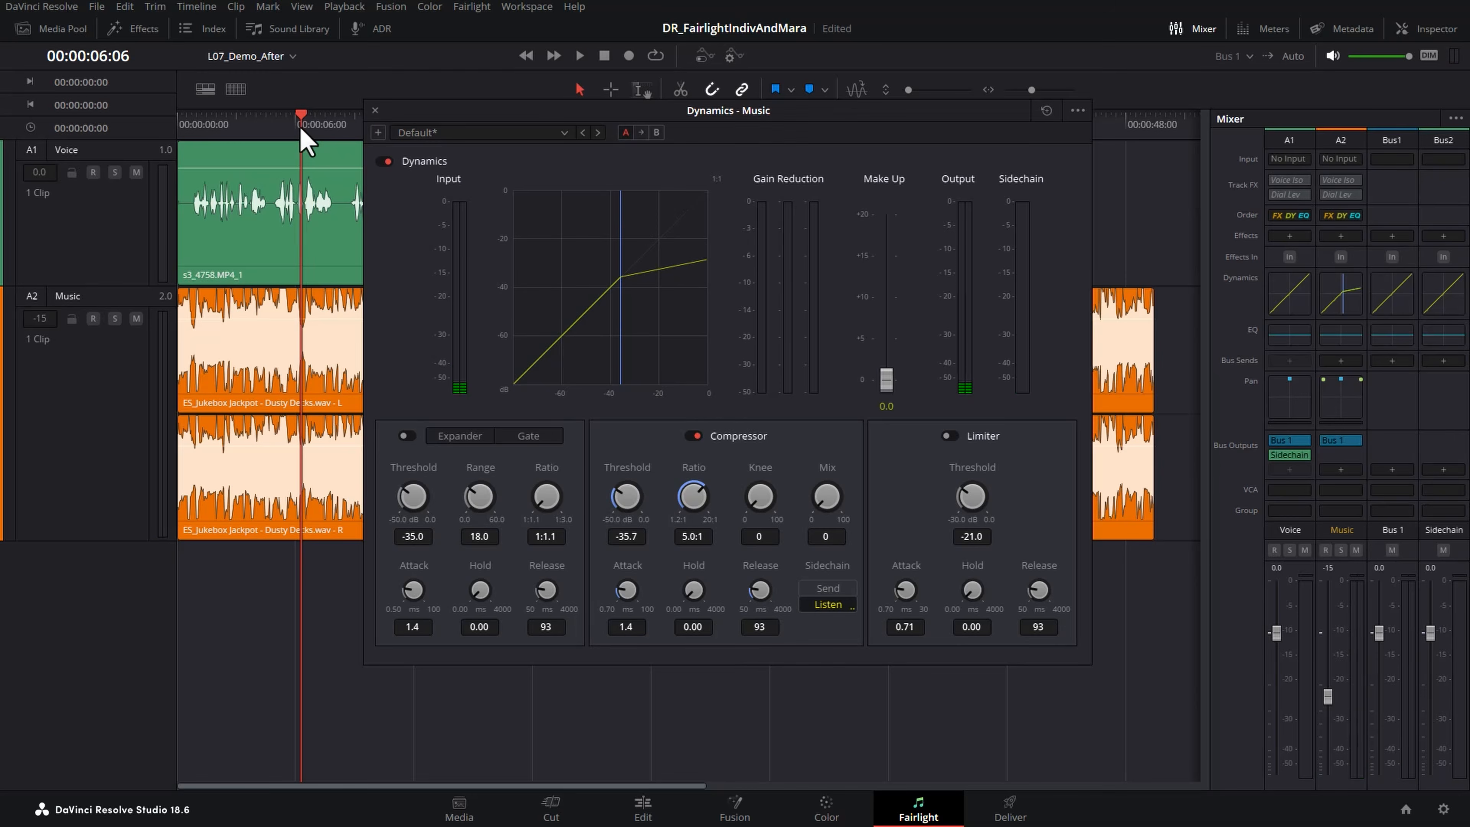
key("space")
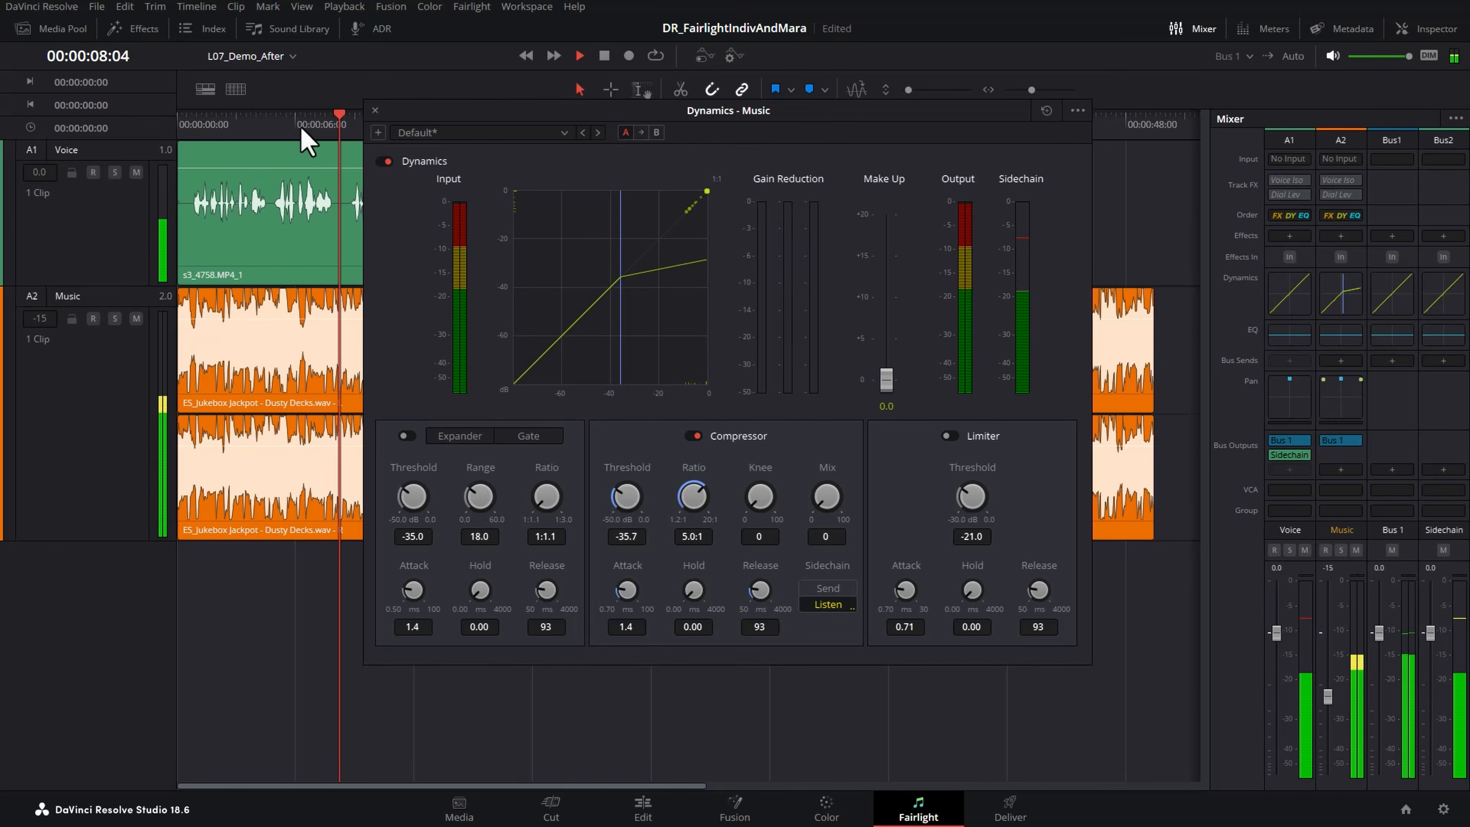
key("space")
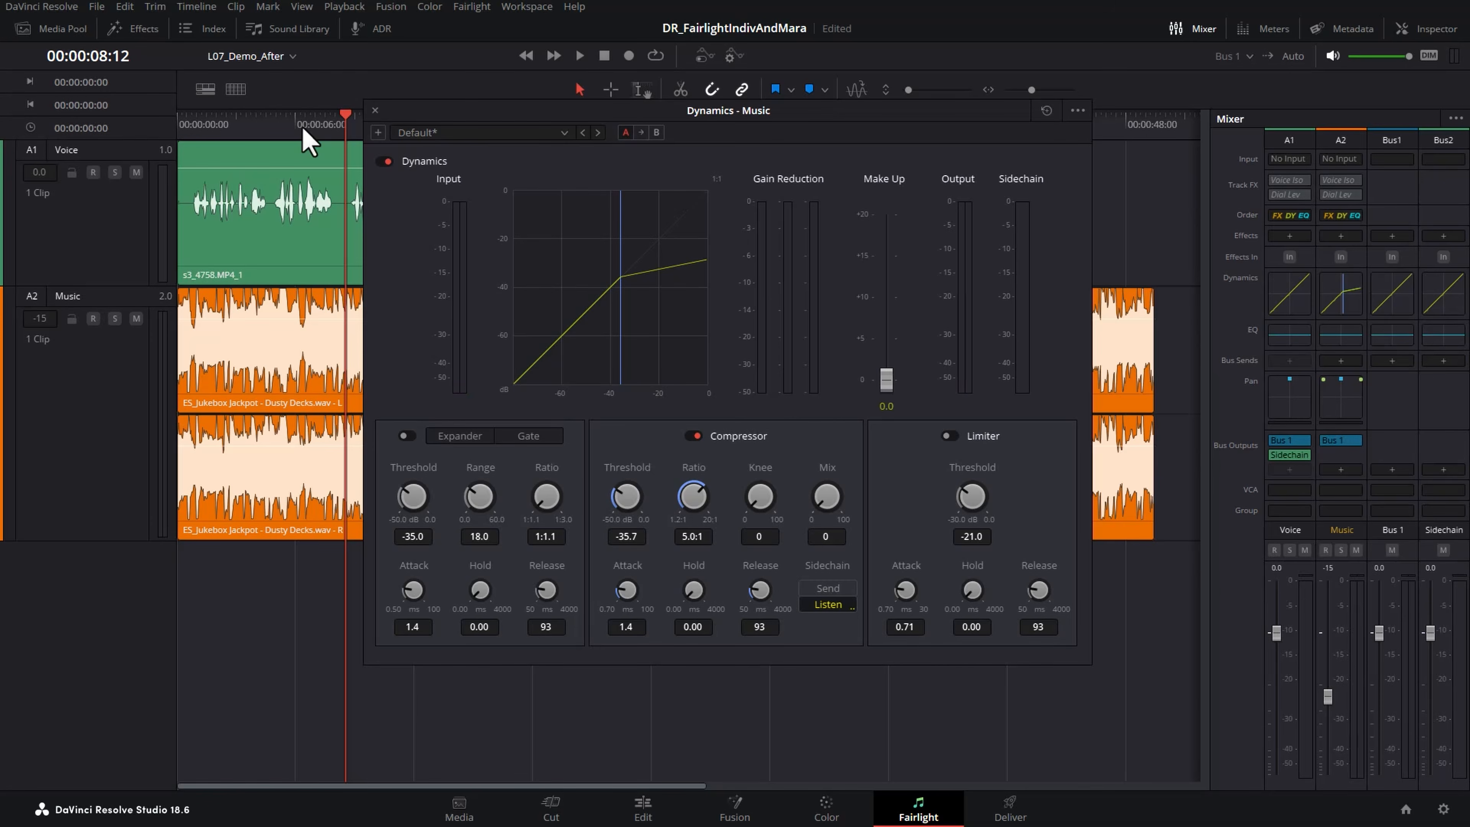
key("Home")
key("space")
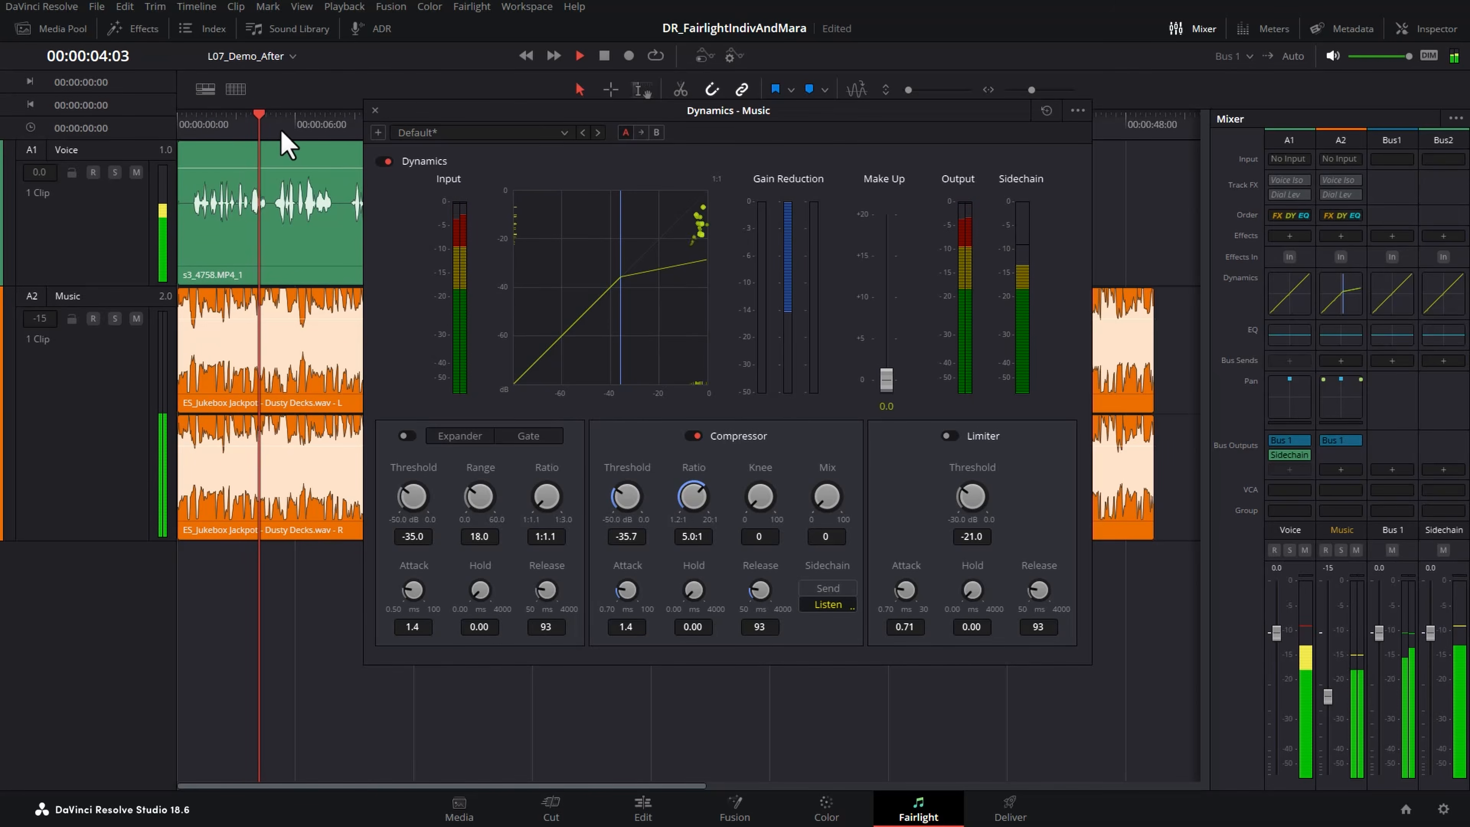
key("space")
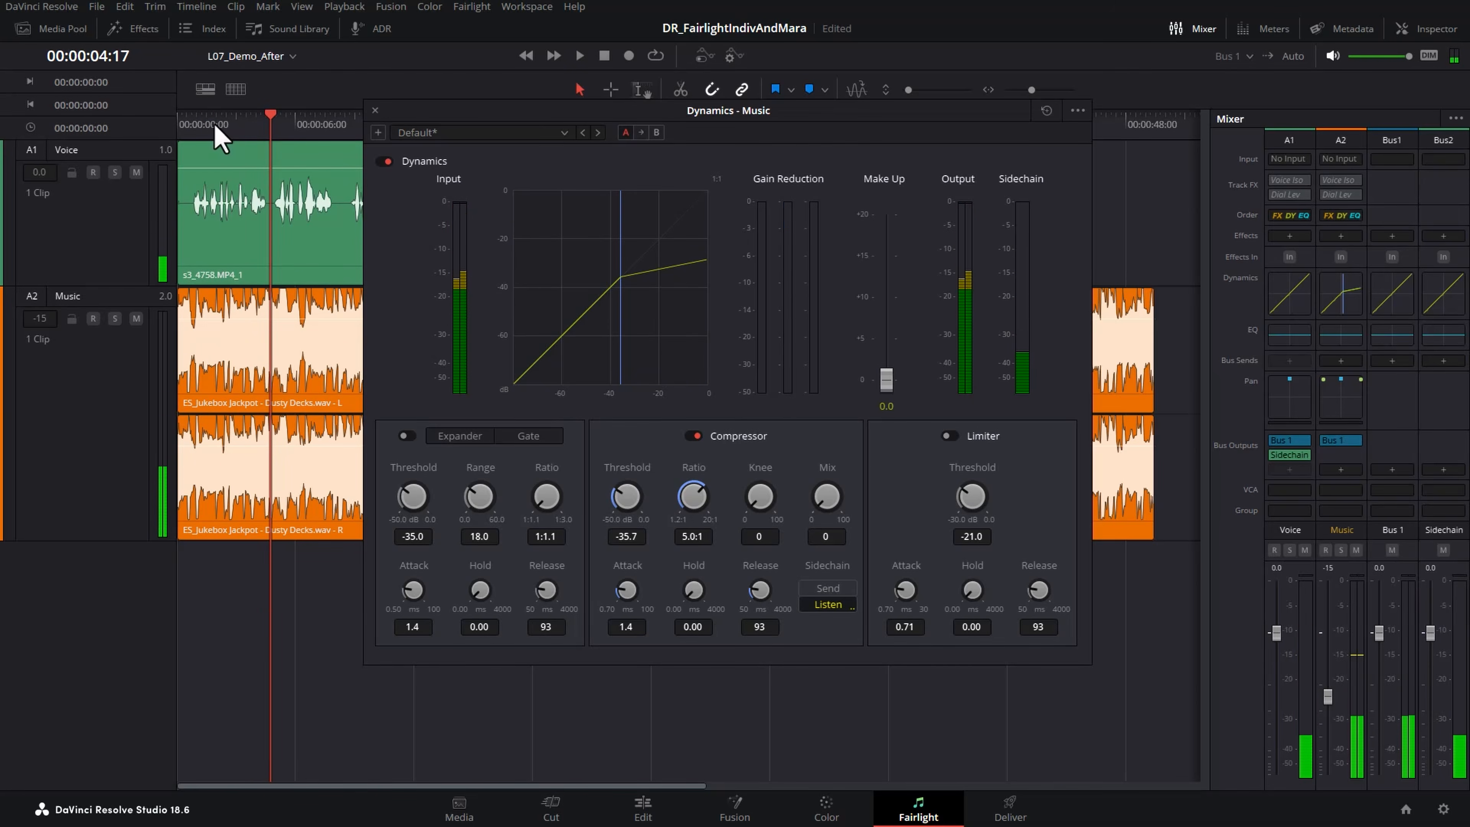
- Move the playhead back to about one second and set the Music track compressor's attack to 0.70 ms
left_click(215, 124)
left_click_drag(209, 124, 202, 124)
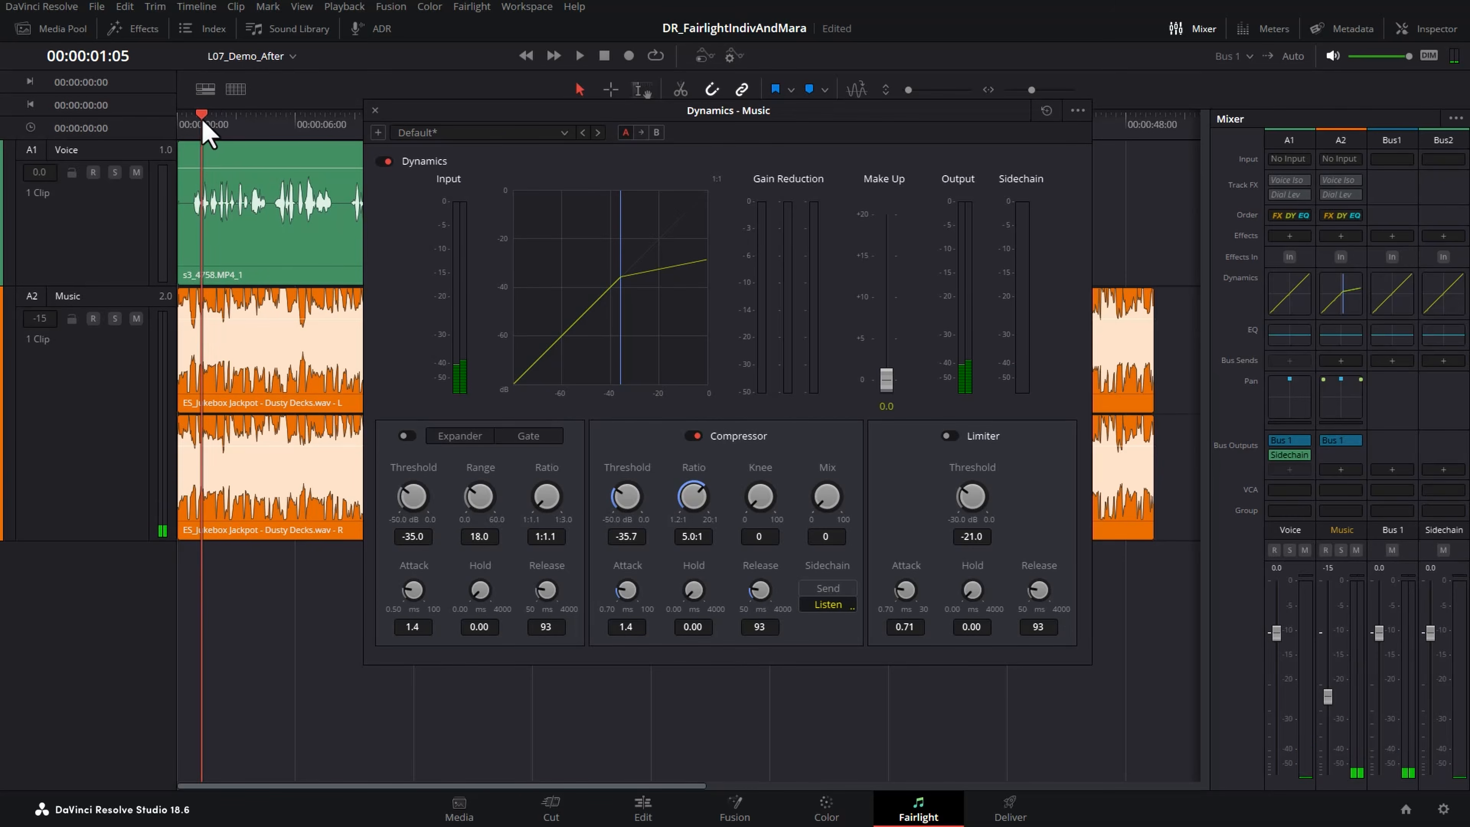
key("ctrl+equal")
key("ctrl+equal")
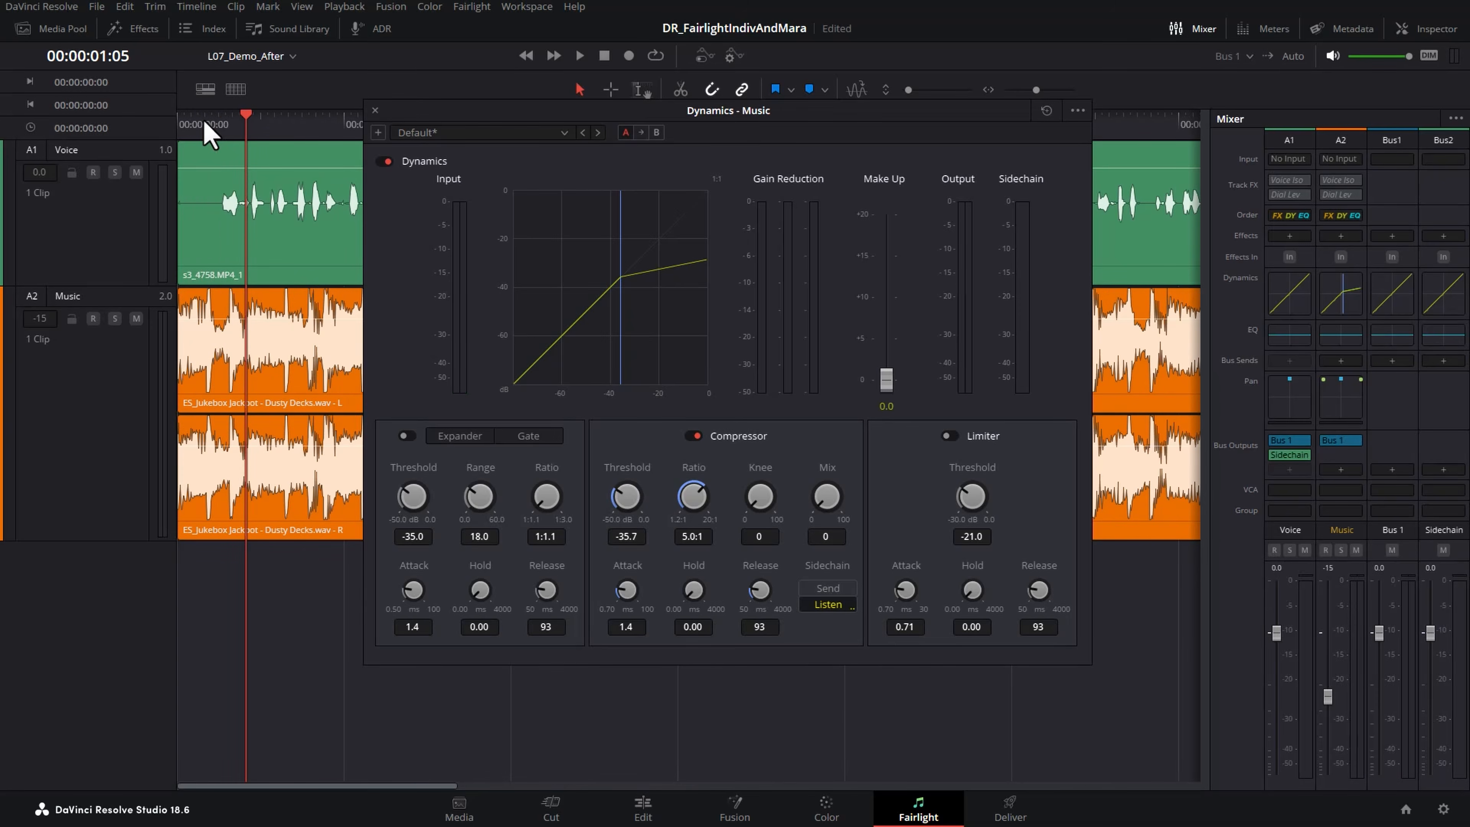
left_click_drag(472, 114, 763, 103)
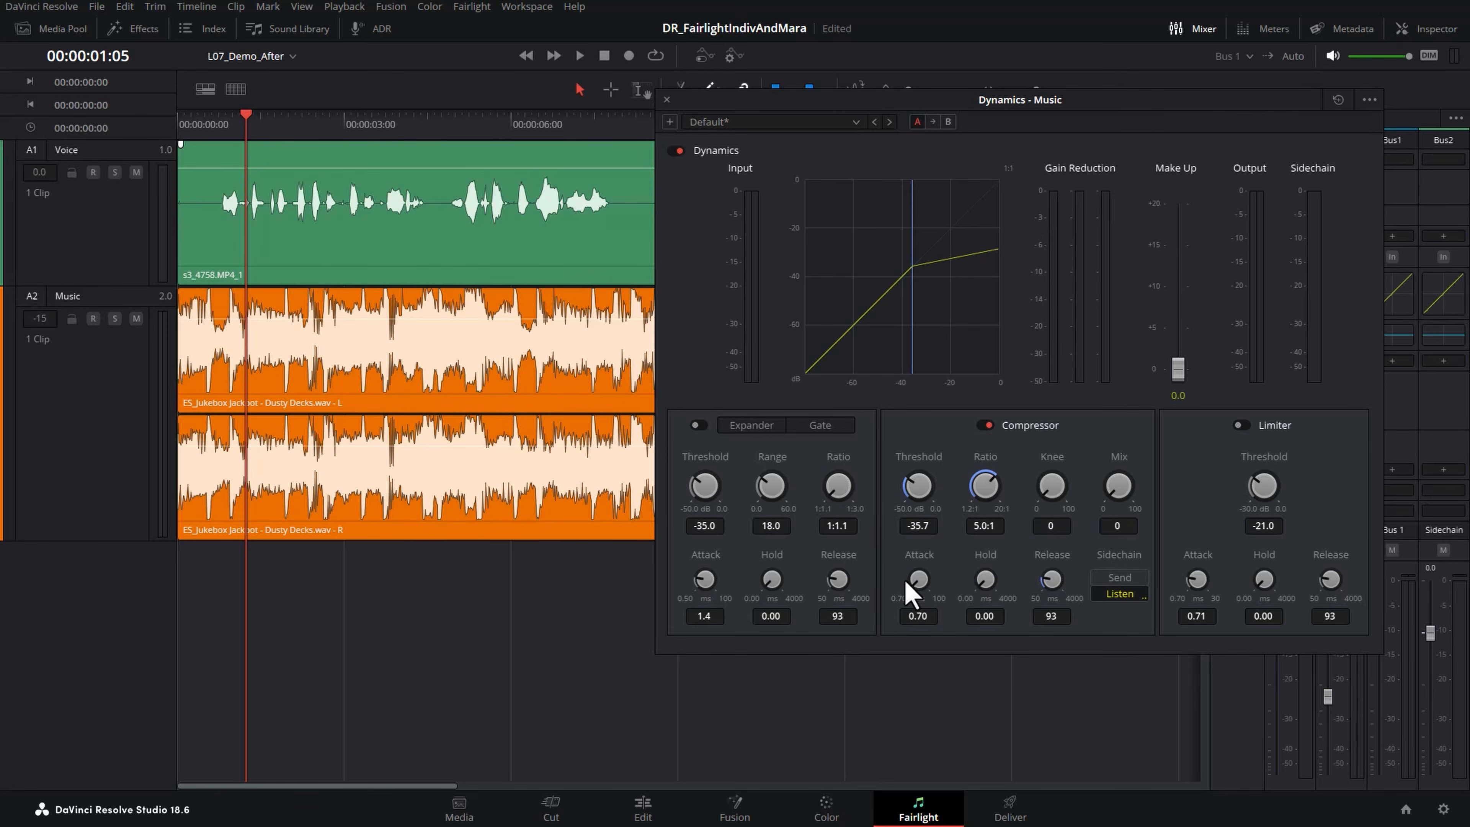
- Play the opening seconds repeatedly to hear how the Music compressor responds to the voice
left_click(209, 124)
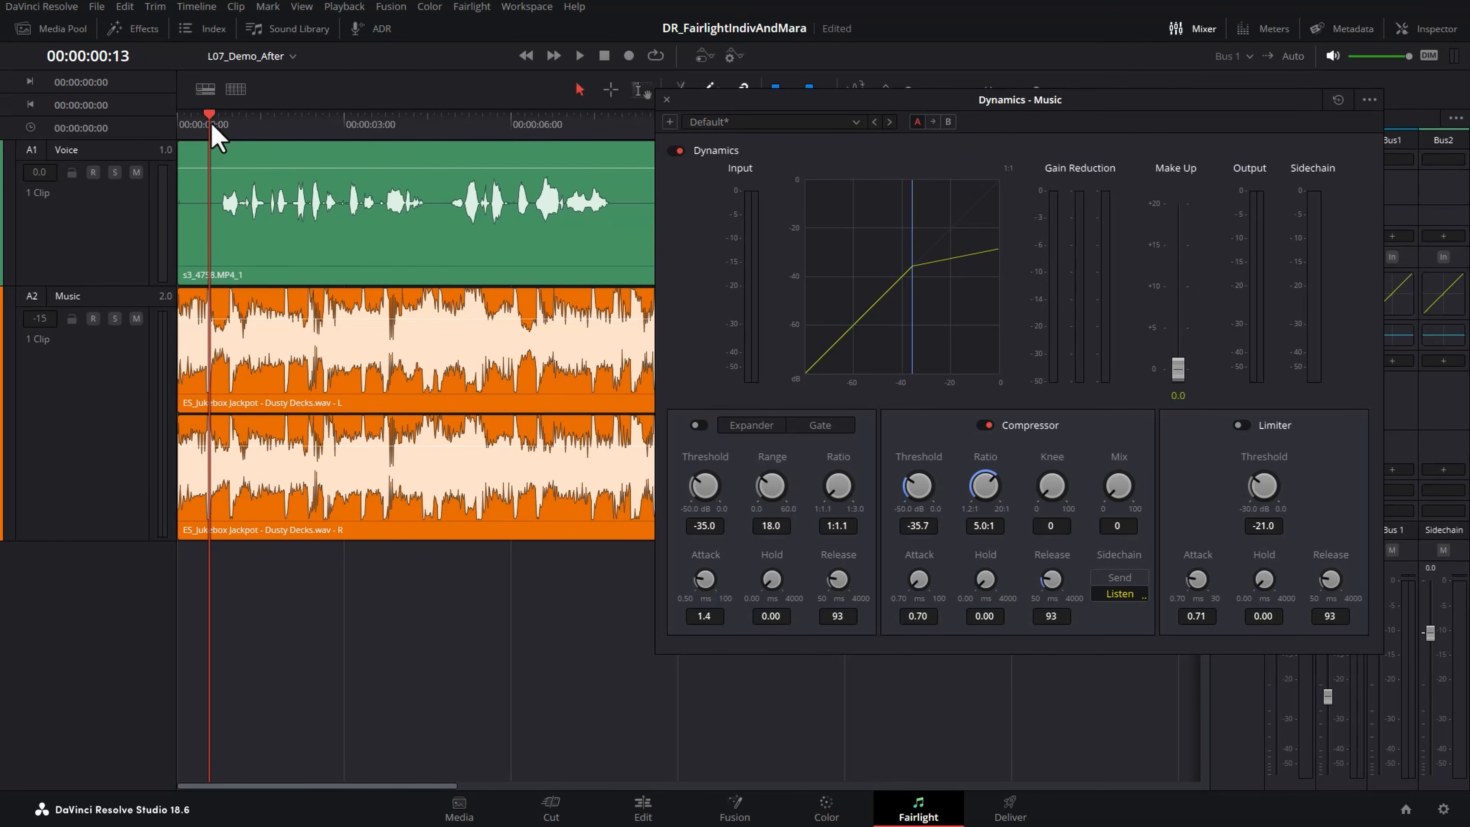
key("space")
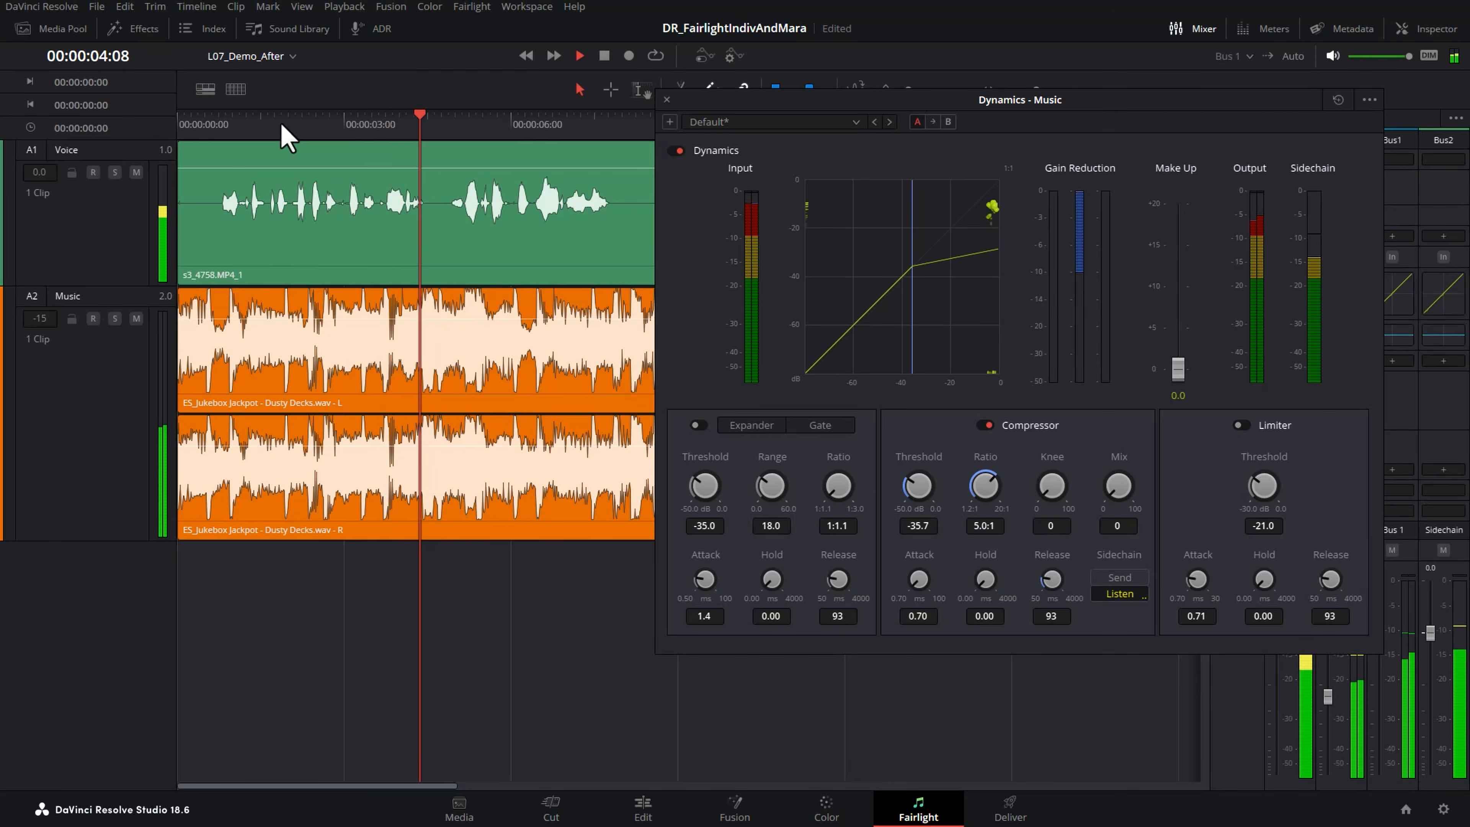
left_click(311, 120)
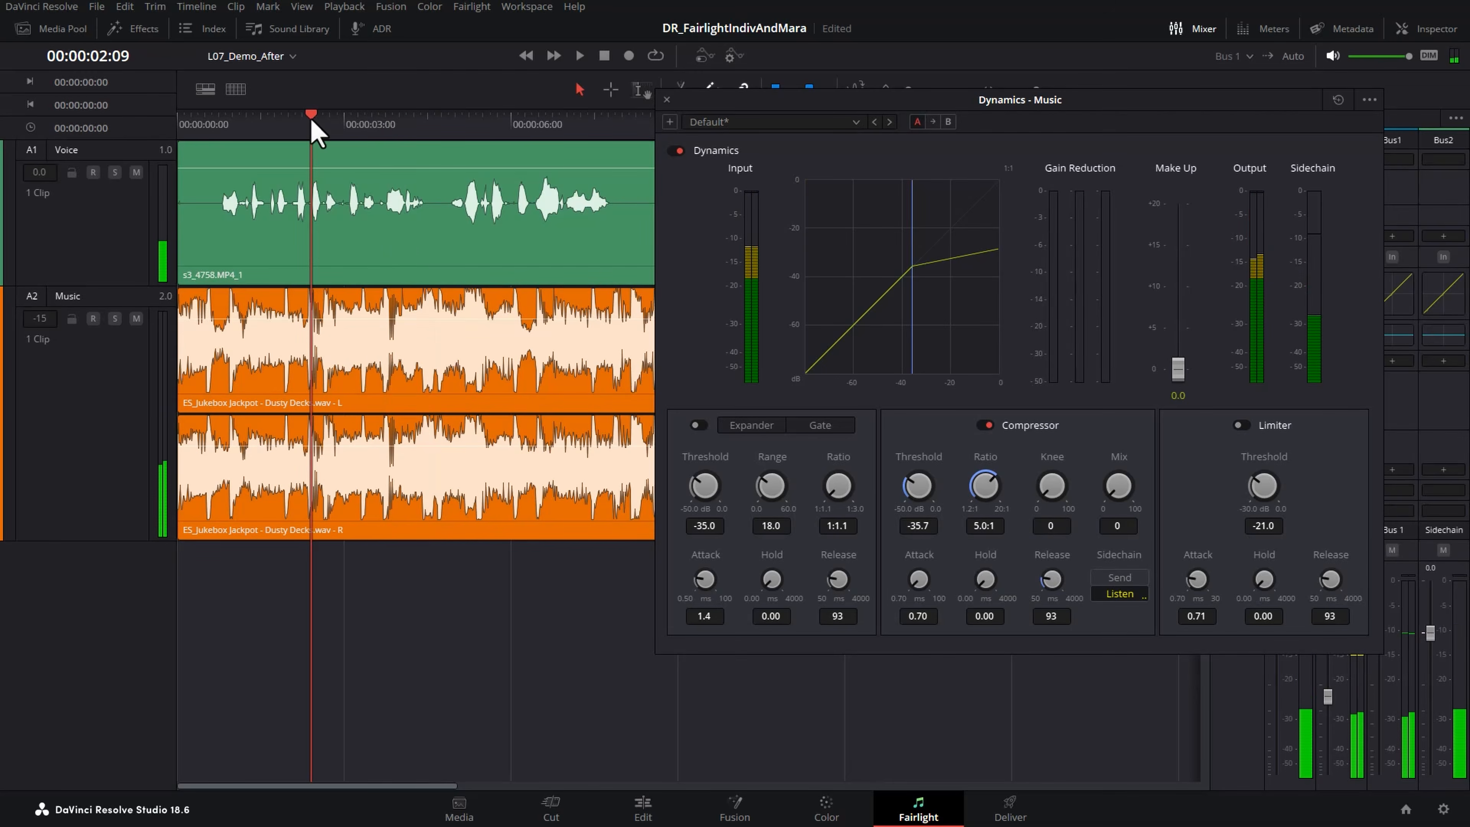
left_click(288, 134)
key("space")
key("space")
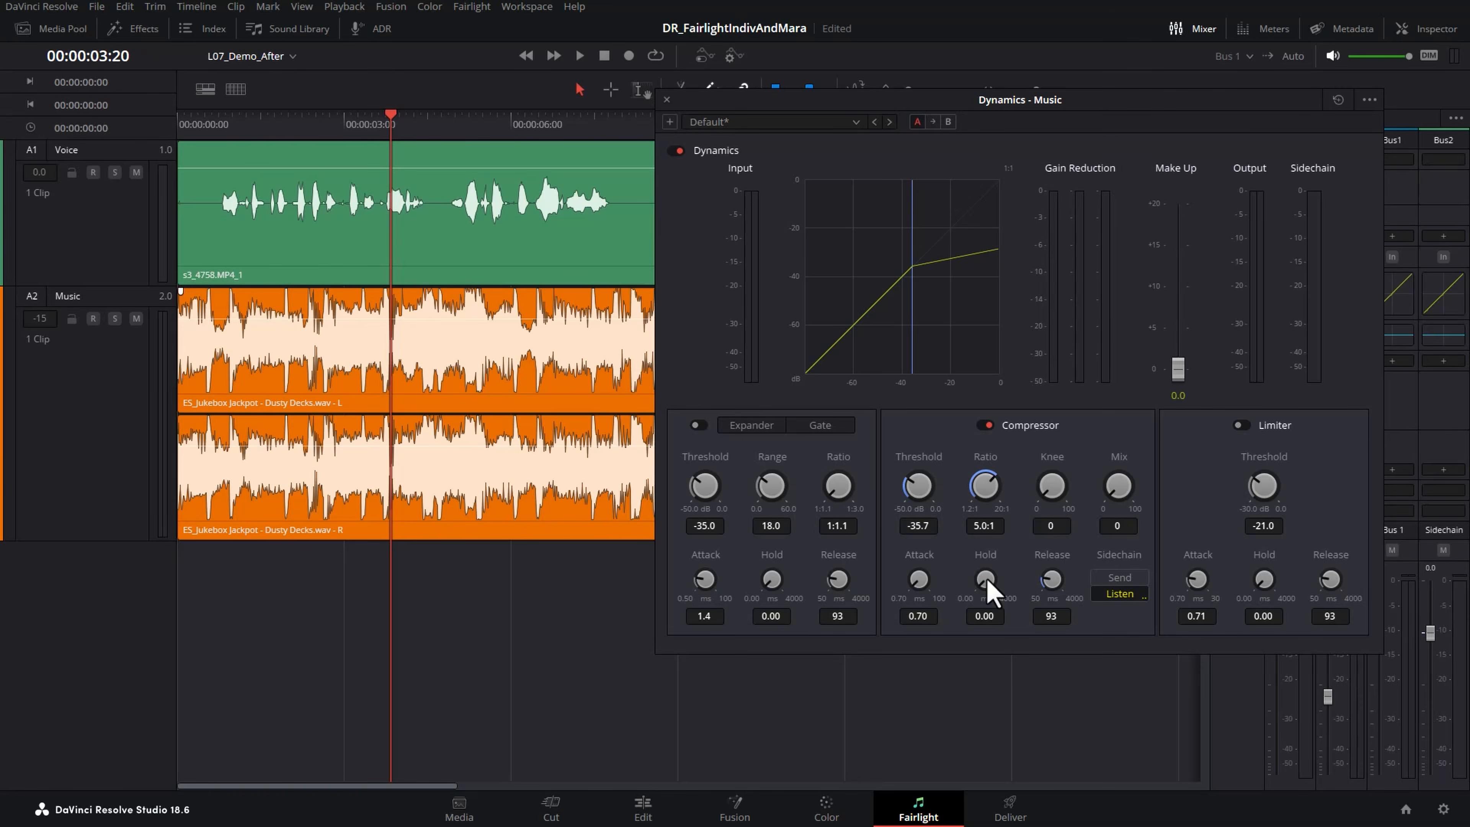
- Set the Music compressor's hold to 592 ms and release to 147 ms while replaying the opening voice passage
left_click(251, 127)
key("space")
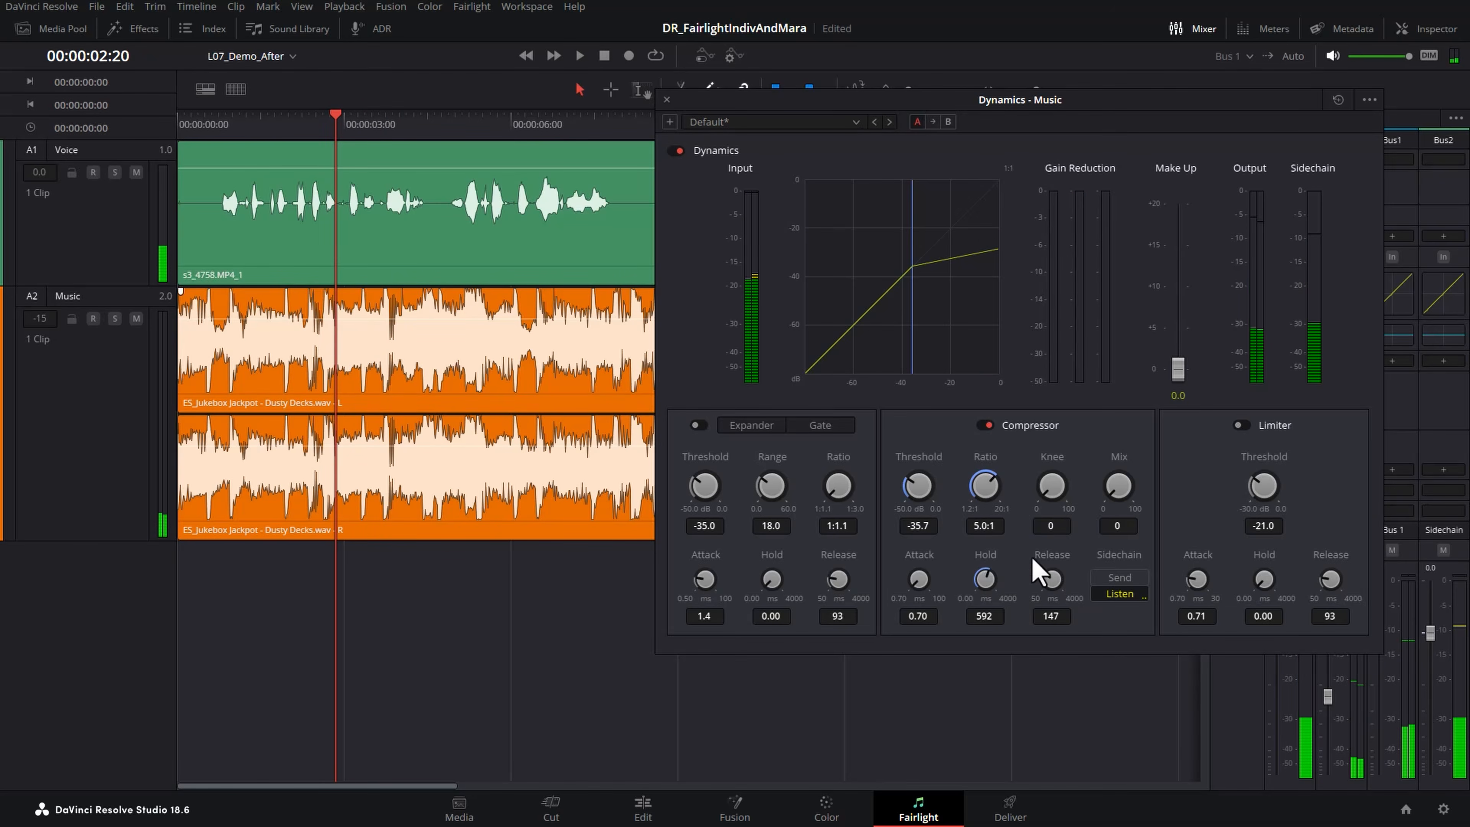
left_click(255, 131)
key("space")
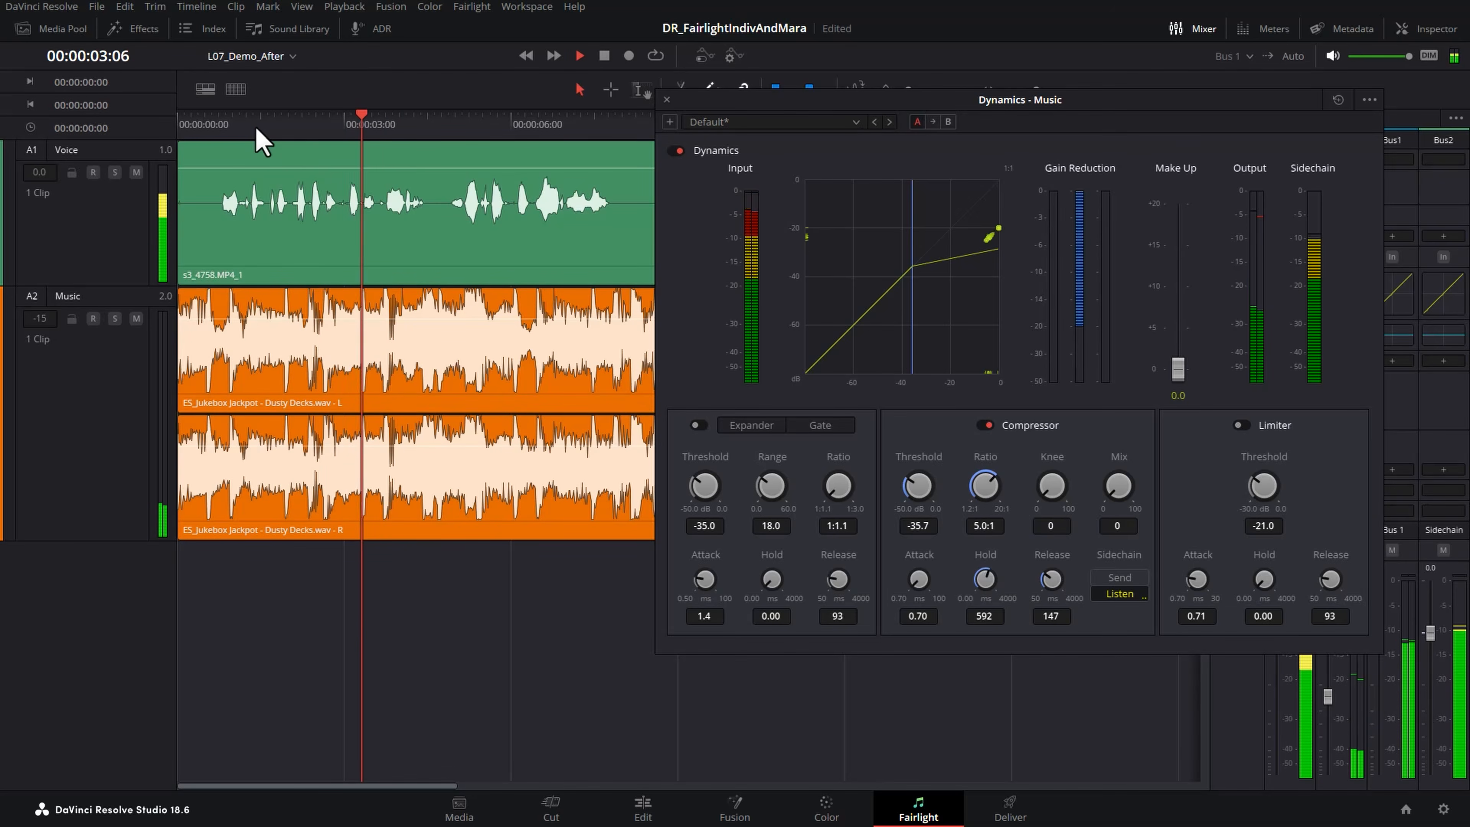
key("space")
left_click(224, 123)
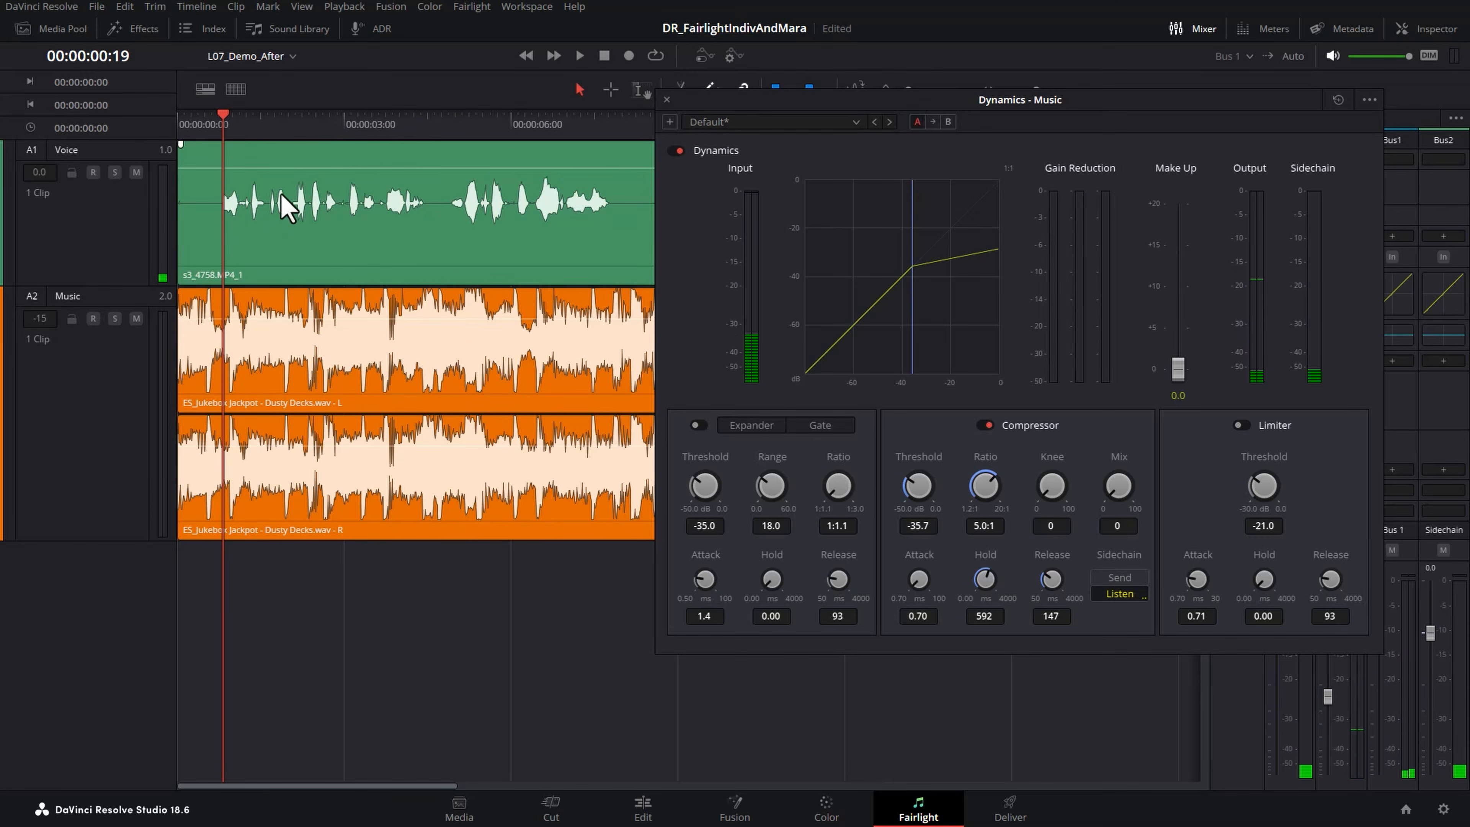
key("space")
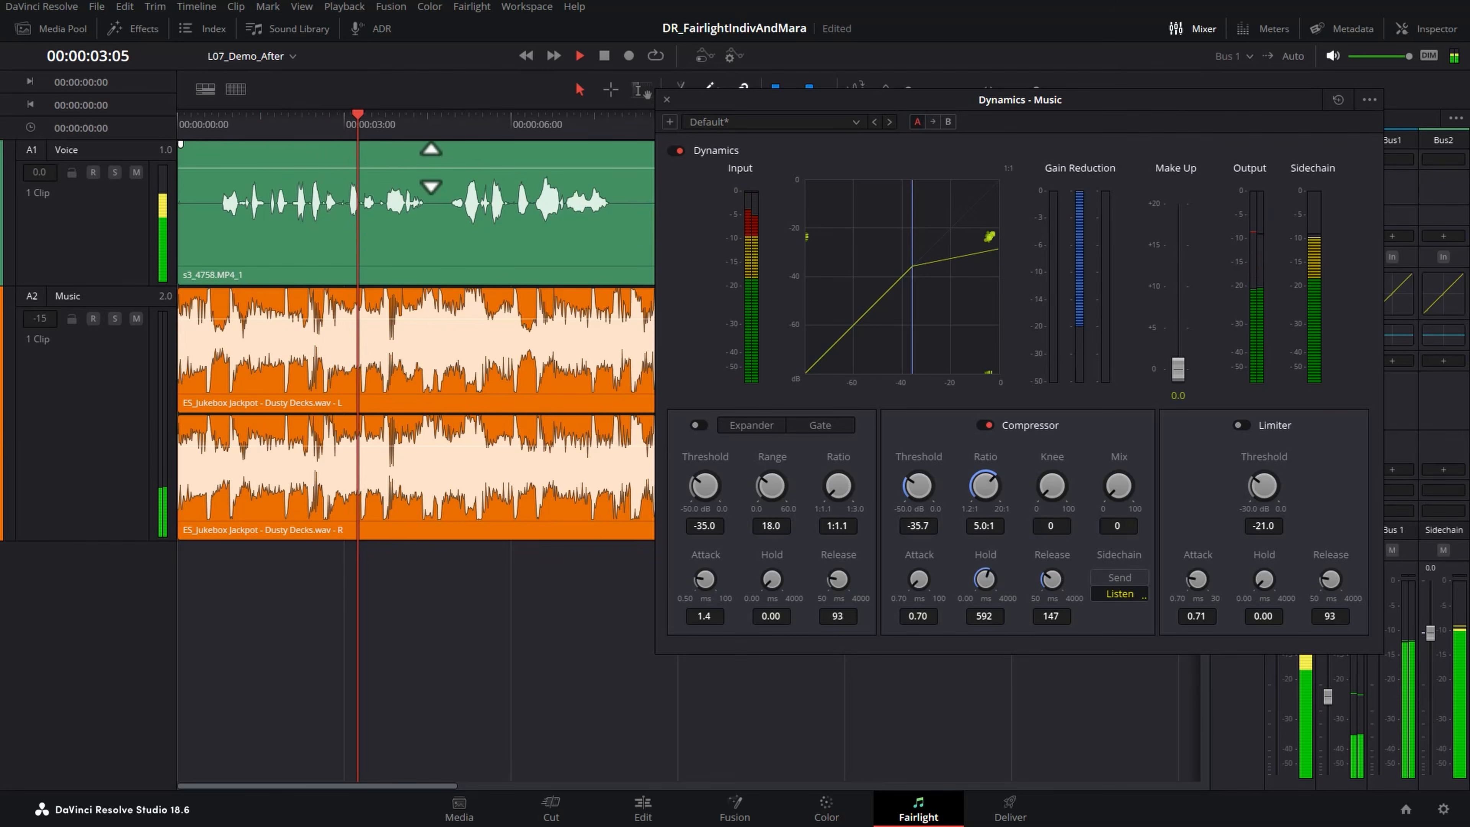
key("space")
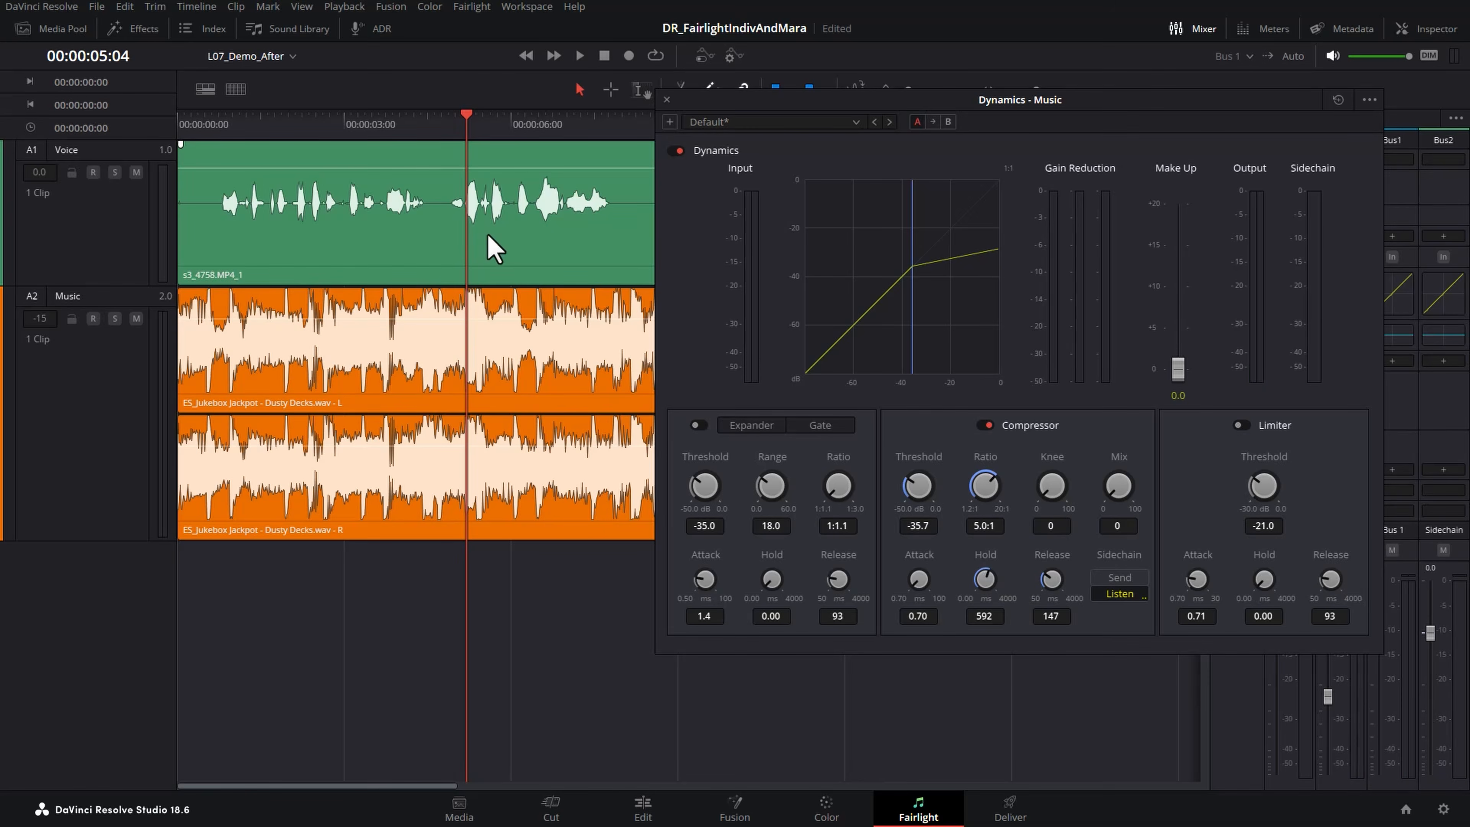
- Set the Music track's fader to -8.1 dB while playing past the end of the voice clip, and reopen its Dynamics controls
left_click_drag(781, 109, 626, 148)
left_click(512, 139)
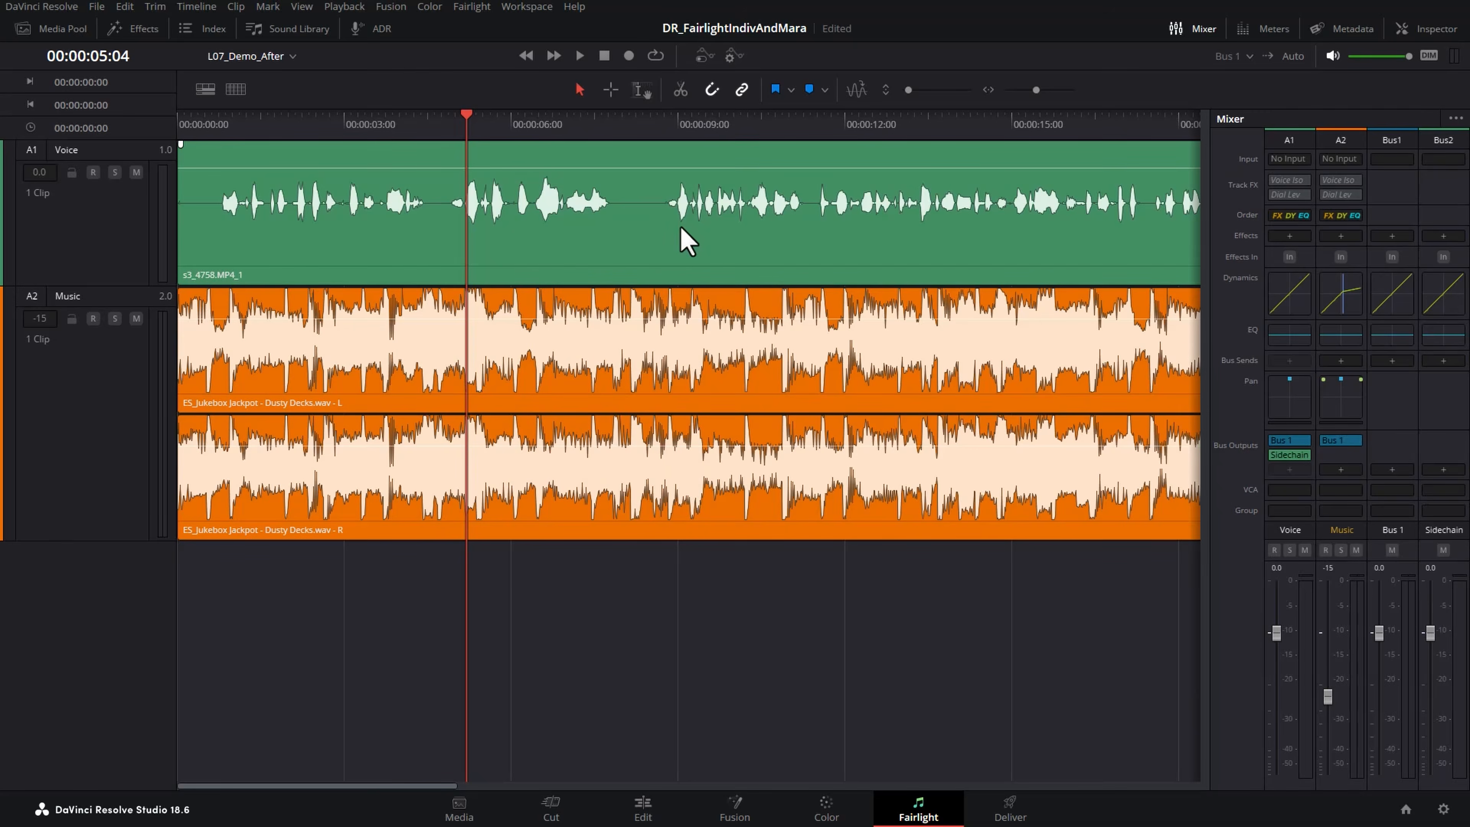
key("shift+z")
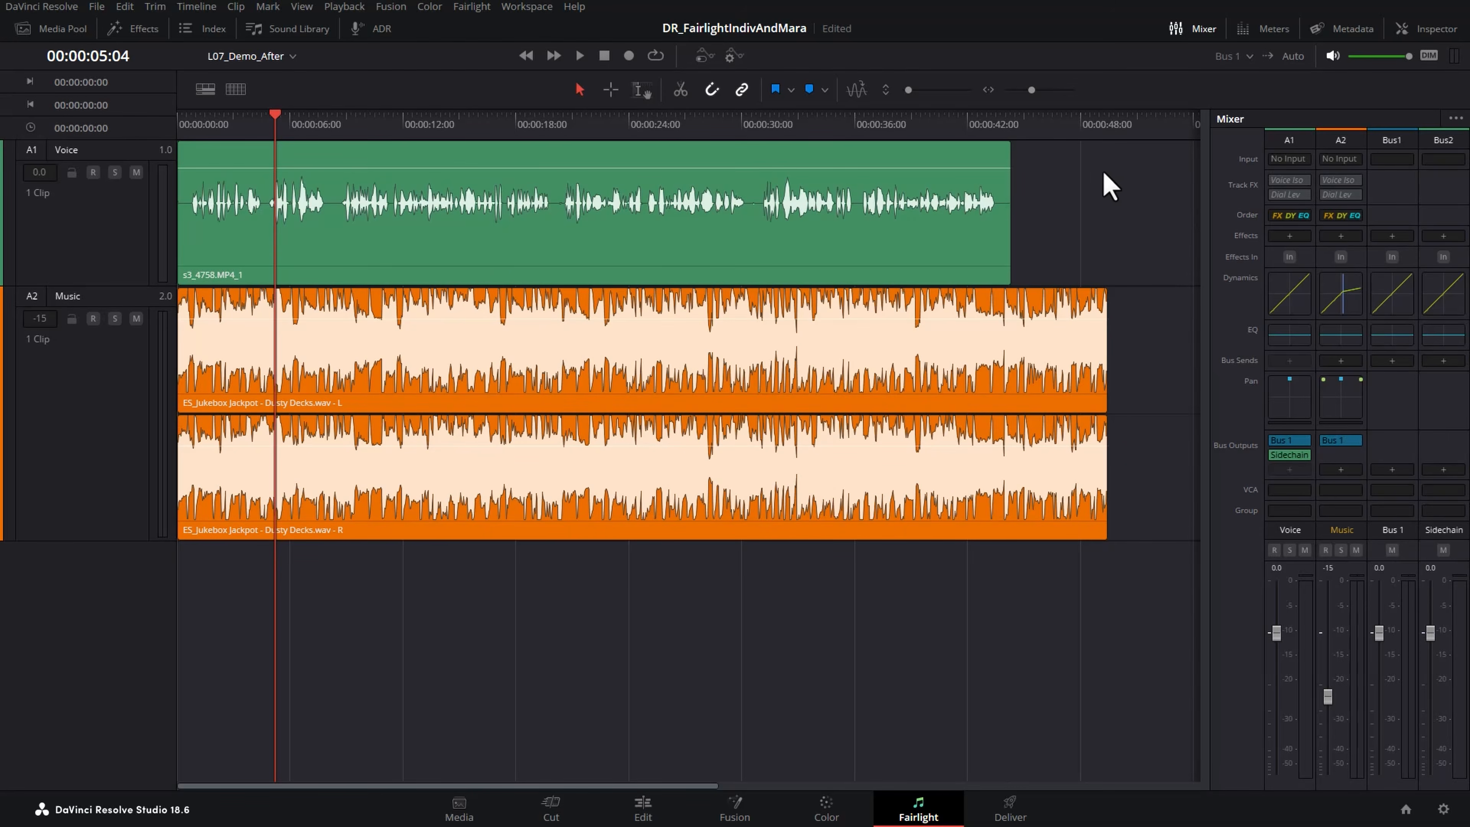
left_click(1021, 129)
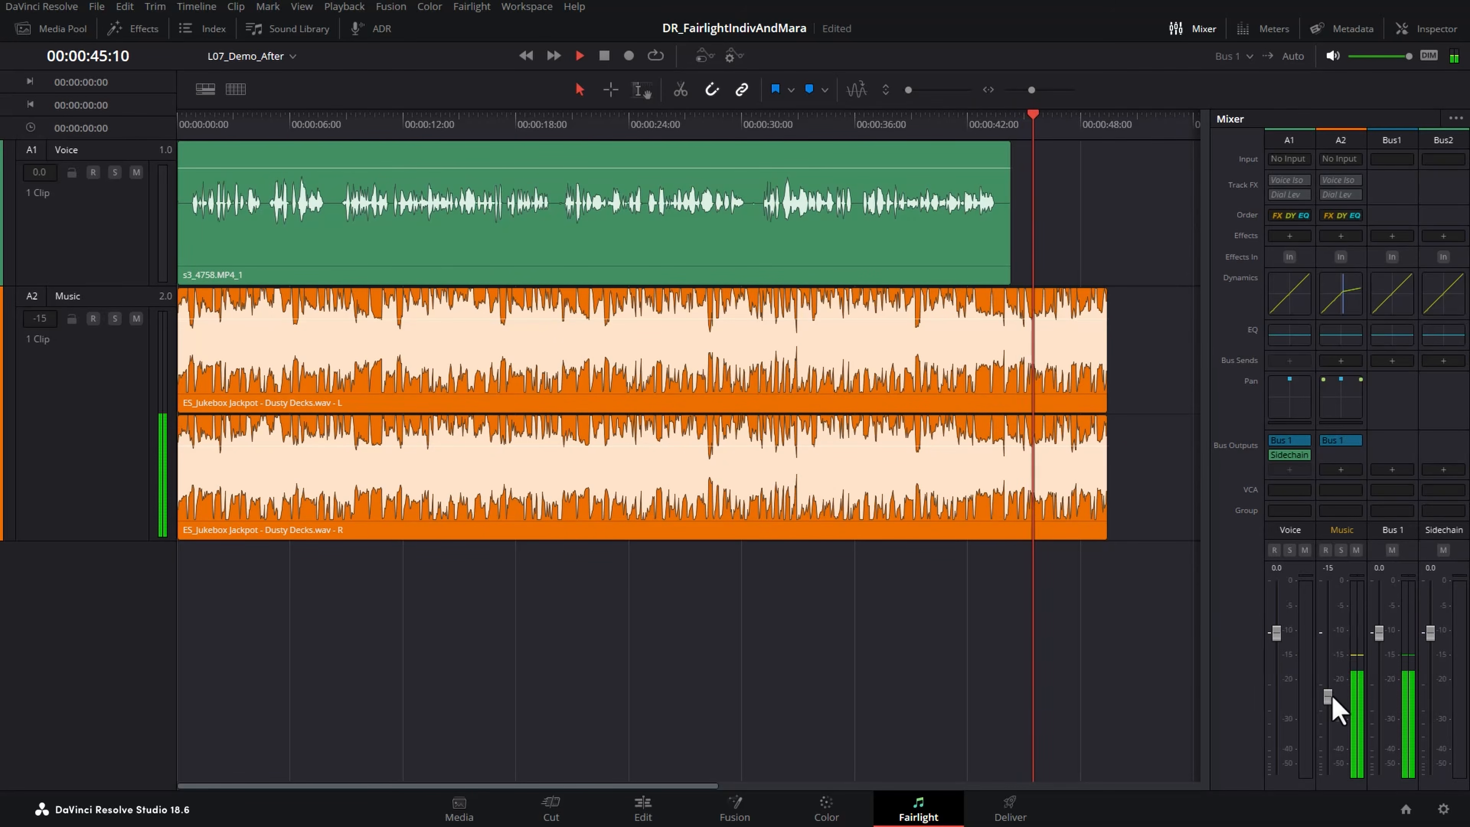
left_click_drag(1332, 699, 1331, 673)
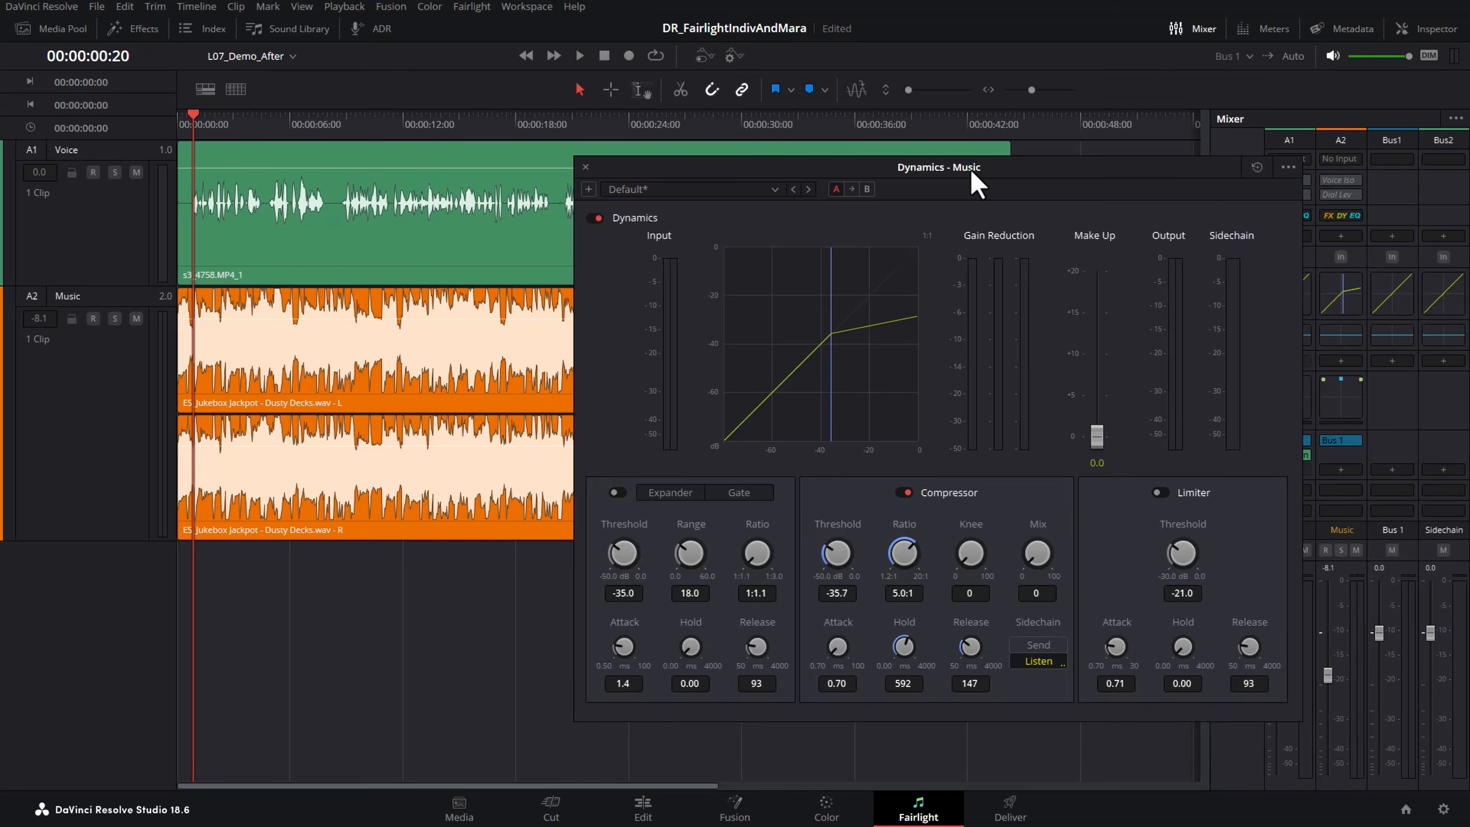
left_click_drag(932, 118, 902, 92)
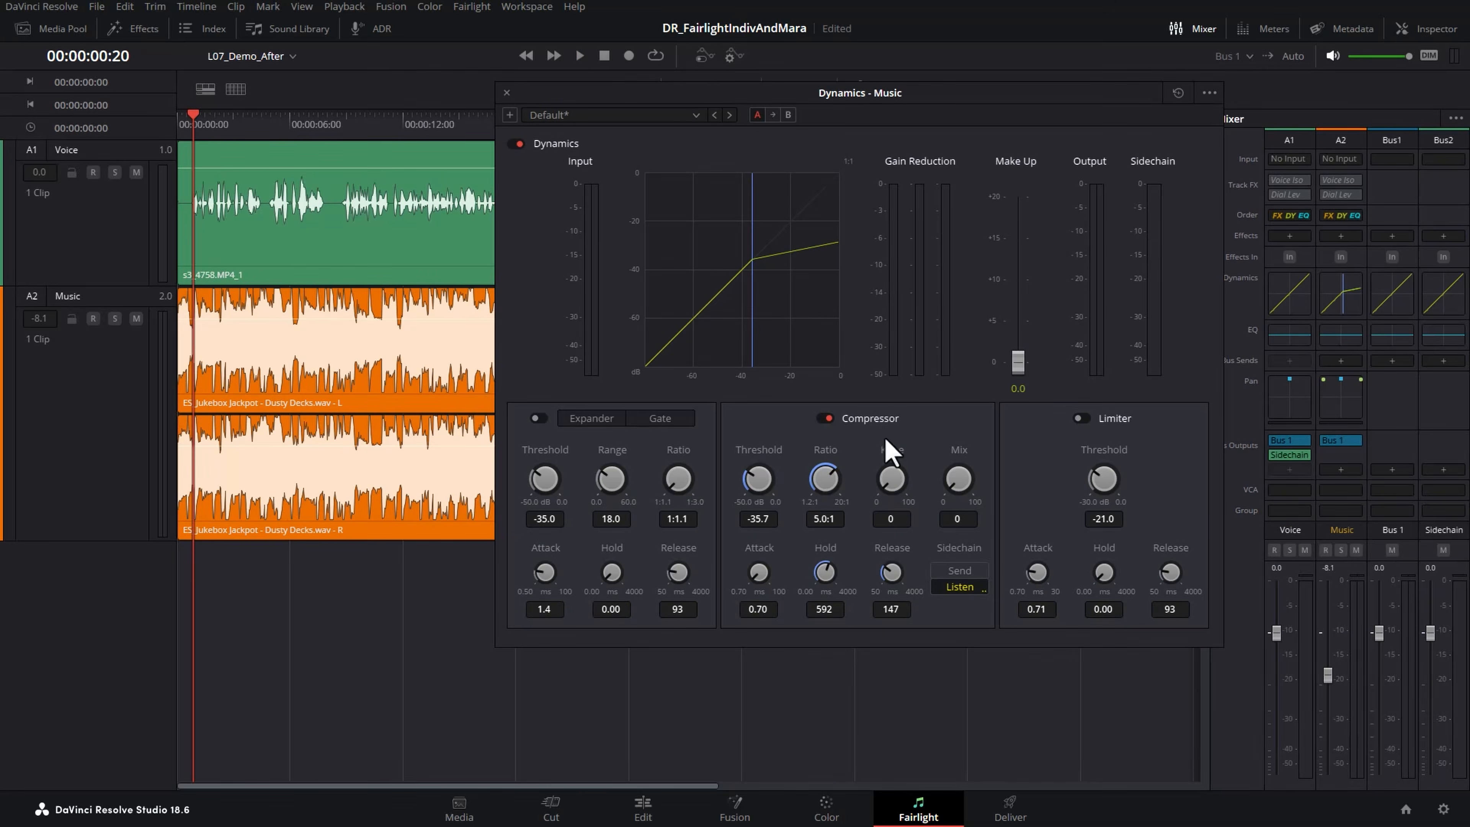
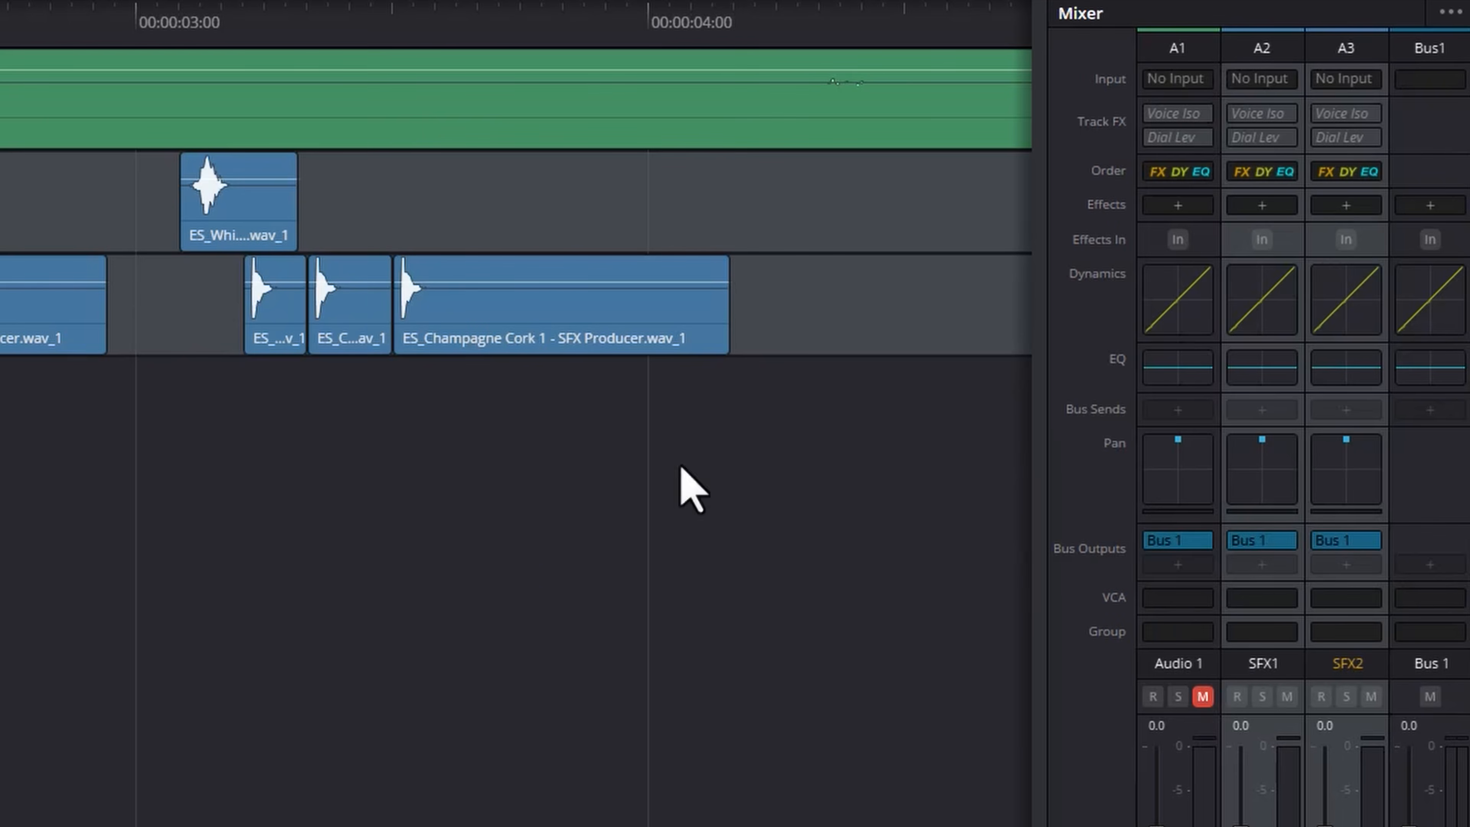
- Insert the Reverb effect on both the SFX1 and SFX2 tracks of the L08_Demo_After timeline
left_click(1345, 237)
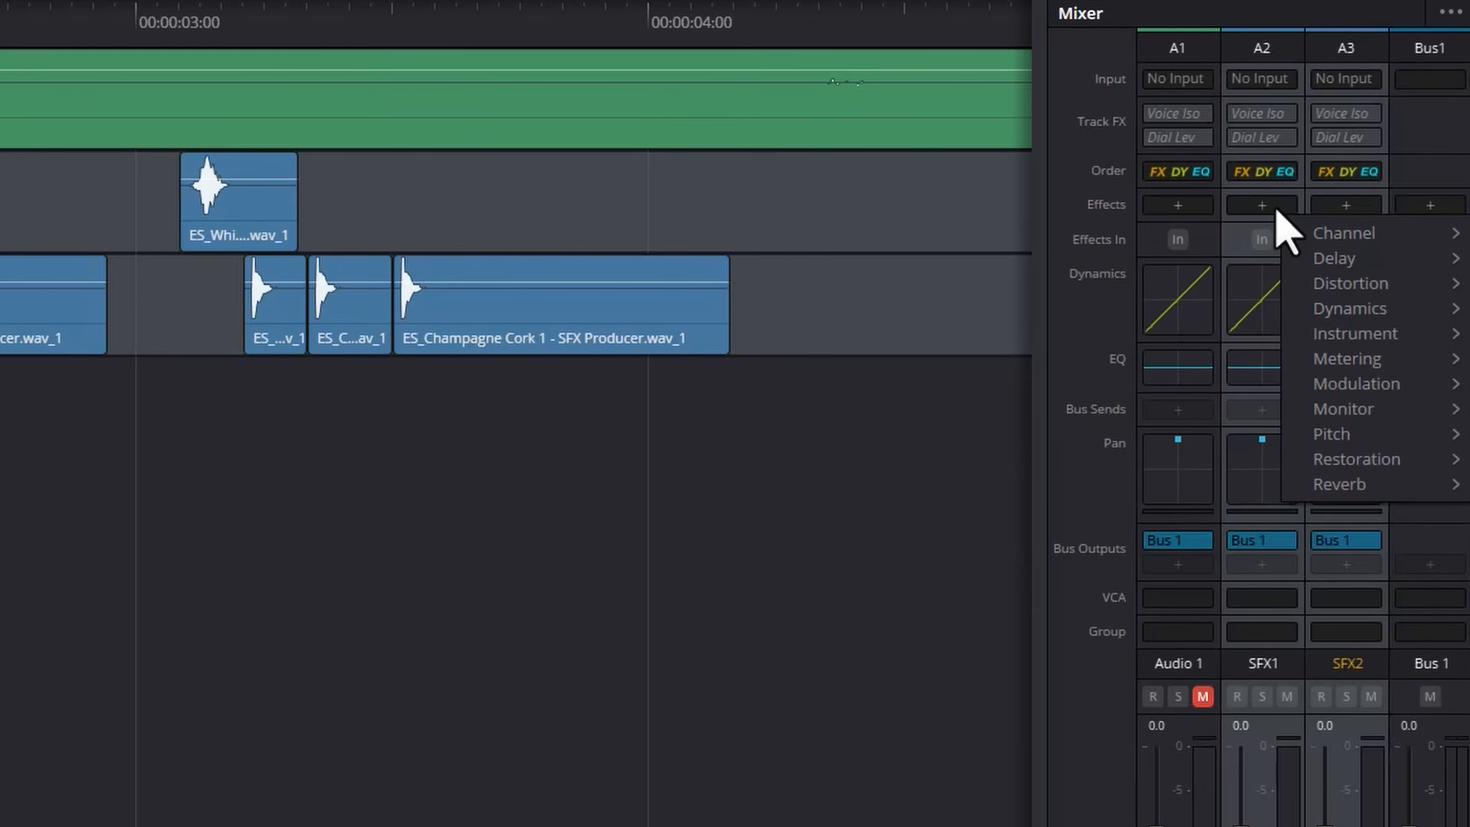
mouse_move(1360, 489)
left_click(1257, 484)
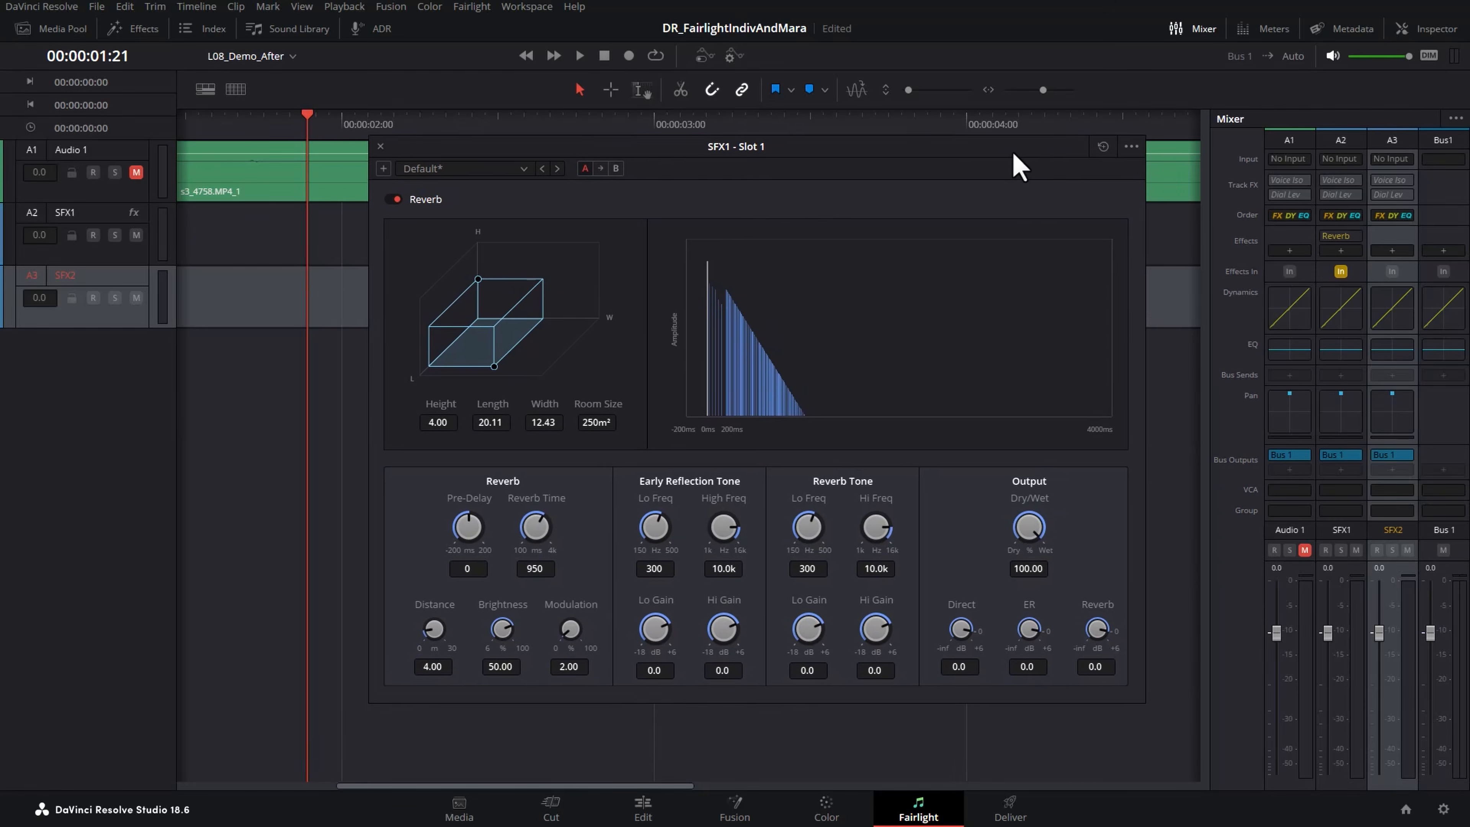
left_click(1392, 250)
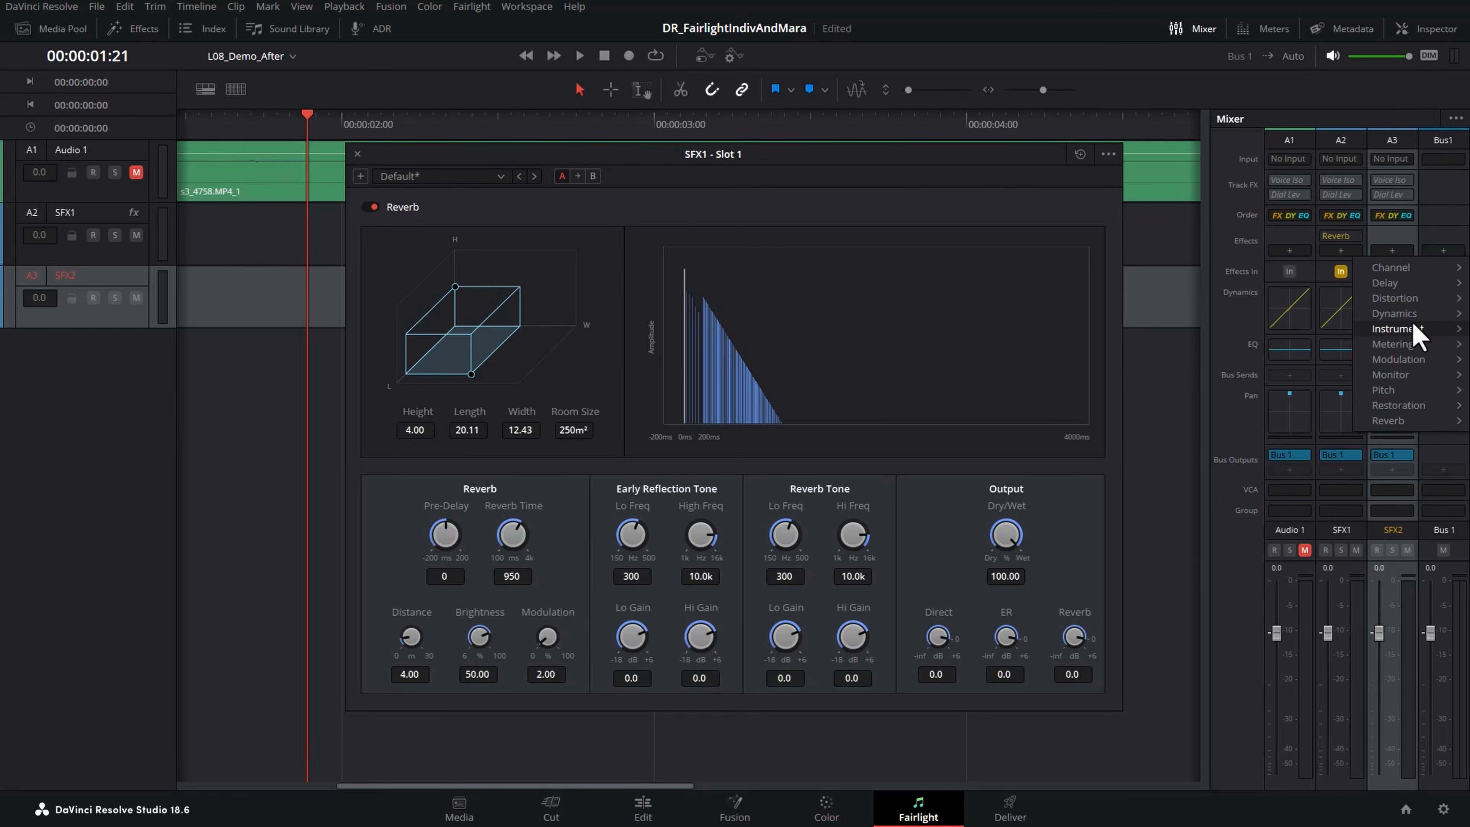
mouse_move(1398, 423)
left_click(1325, 422)
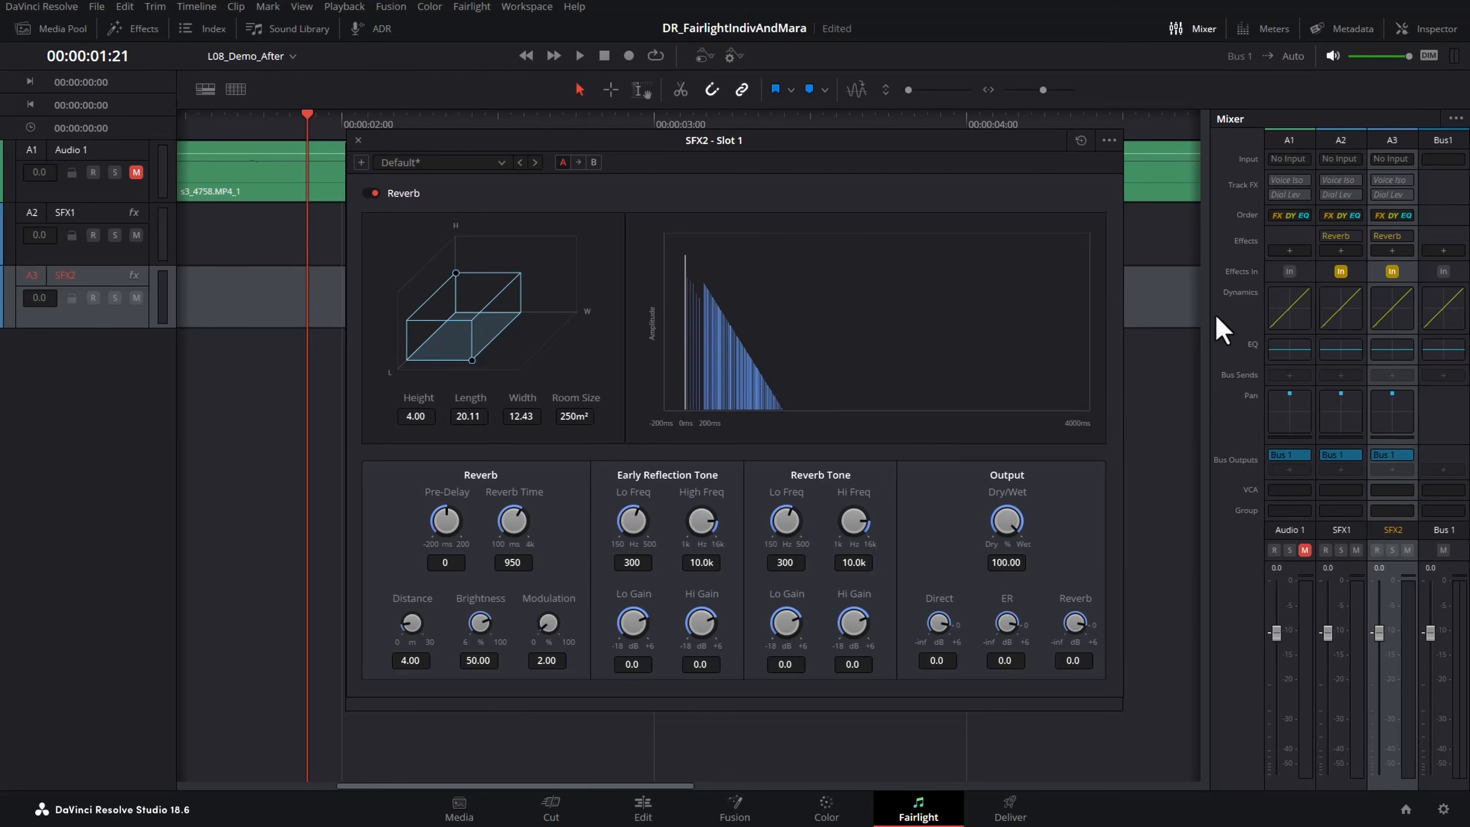
left_click(357, 141)
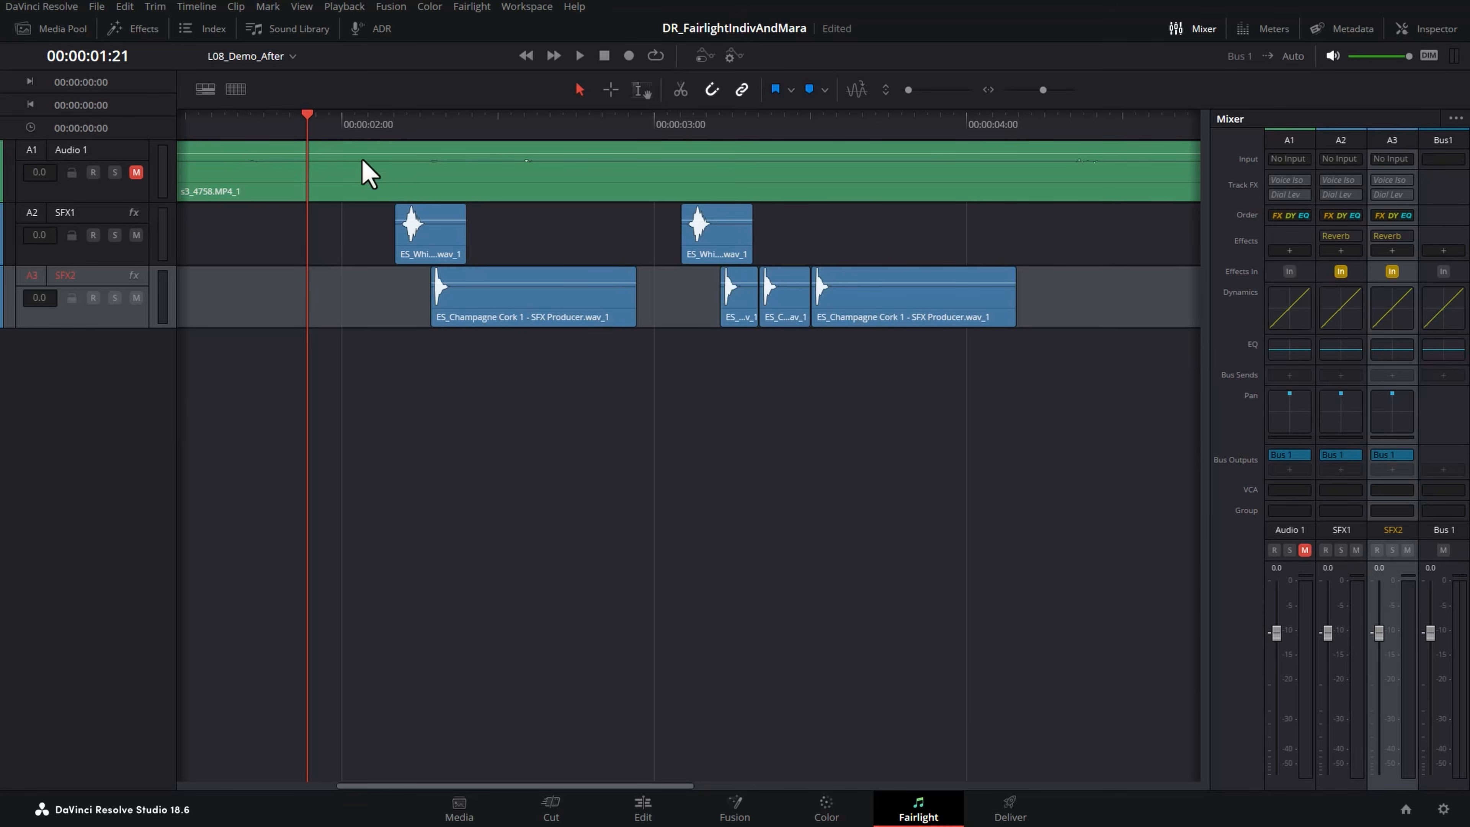
- Delete the Reverb plugins from the SFX1 and SFX2 tracks
left_click(1354, 237)
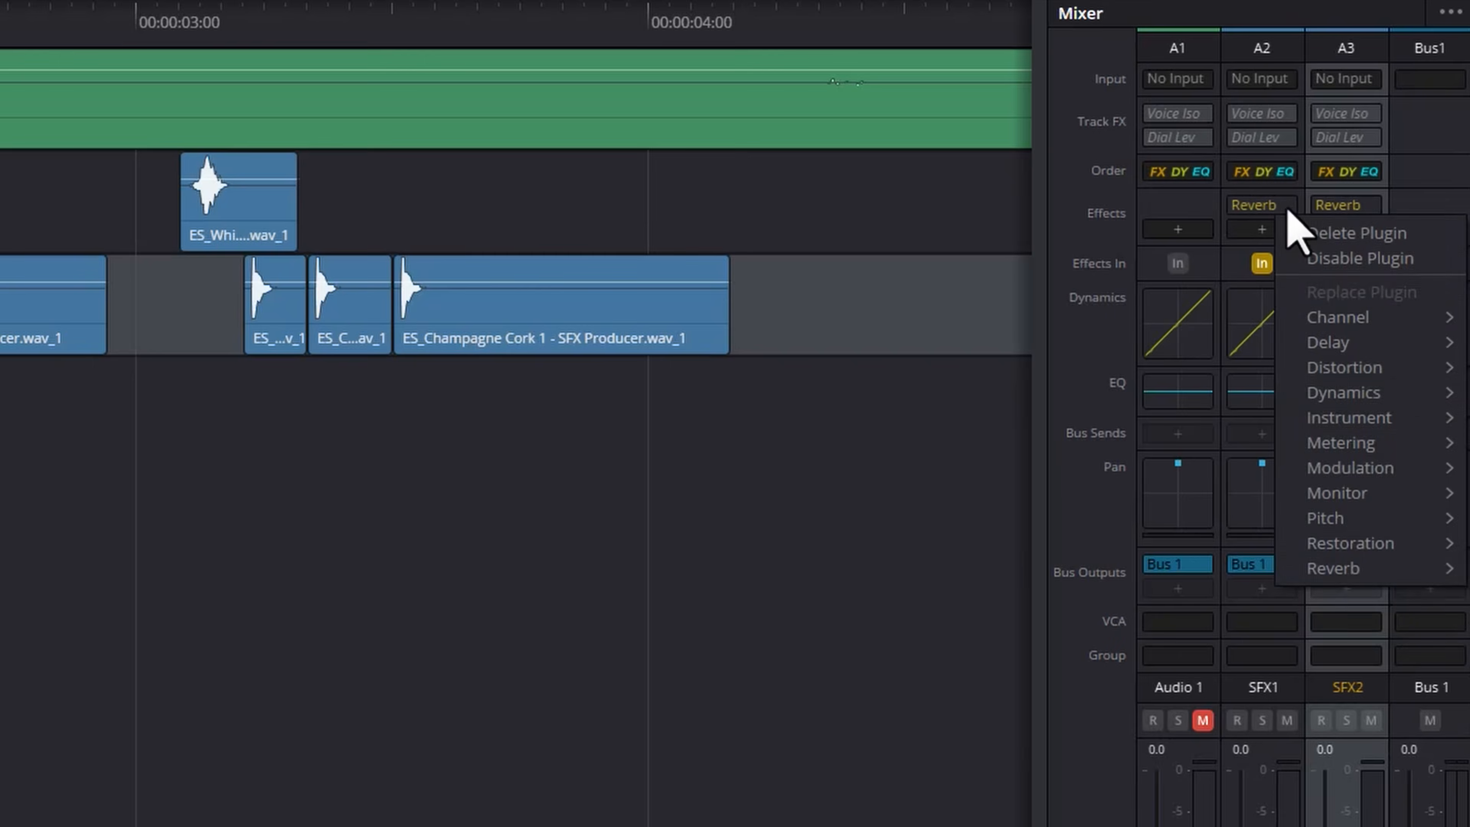
left_click(1325, 234)
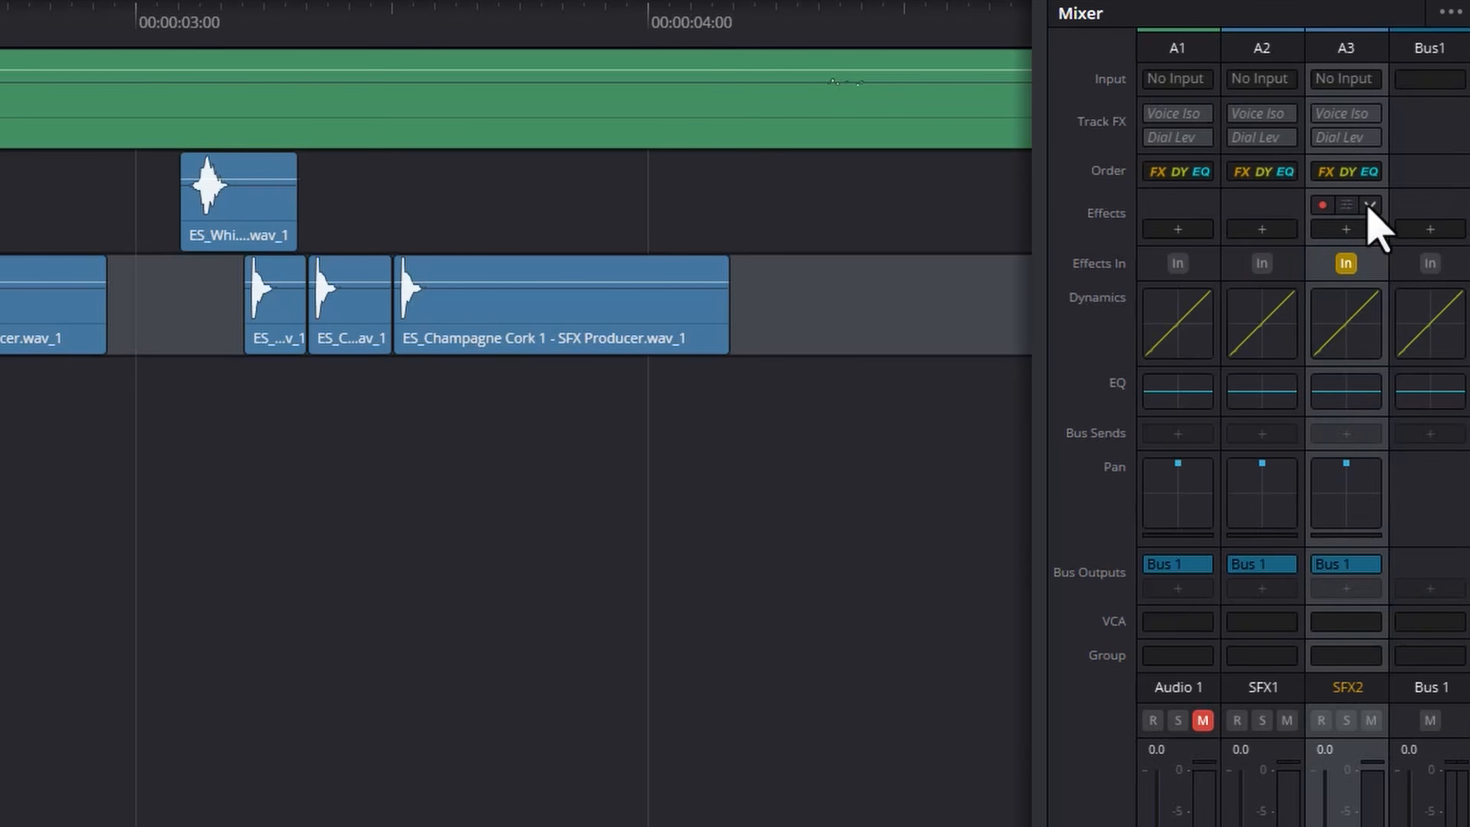
left_click(1366, 206)
left_click(1372, 232)
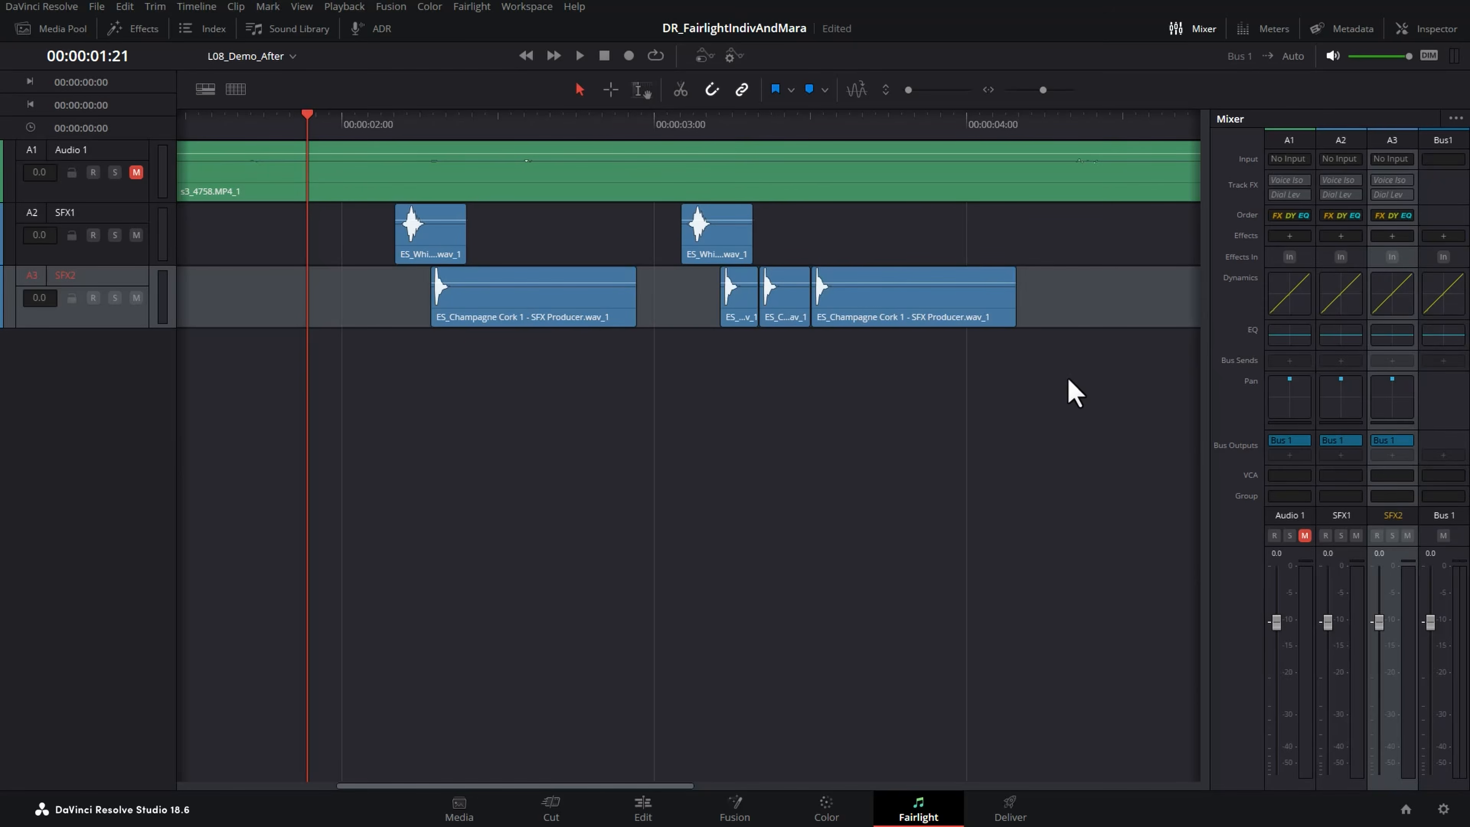
- Add a second bus in the bus format settings, keep it Mono, and give it the colour Orange
left_click(472, 7)
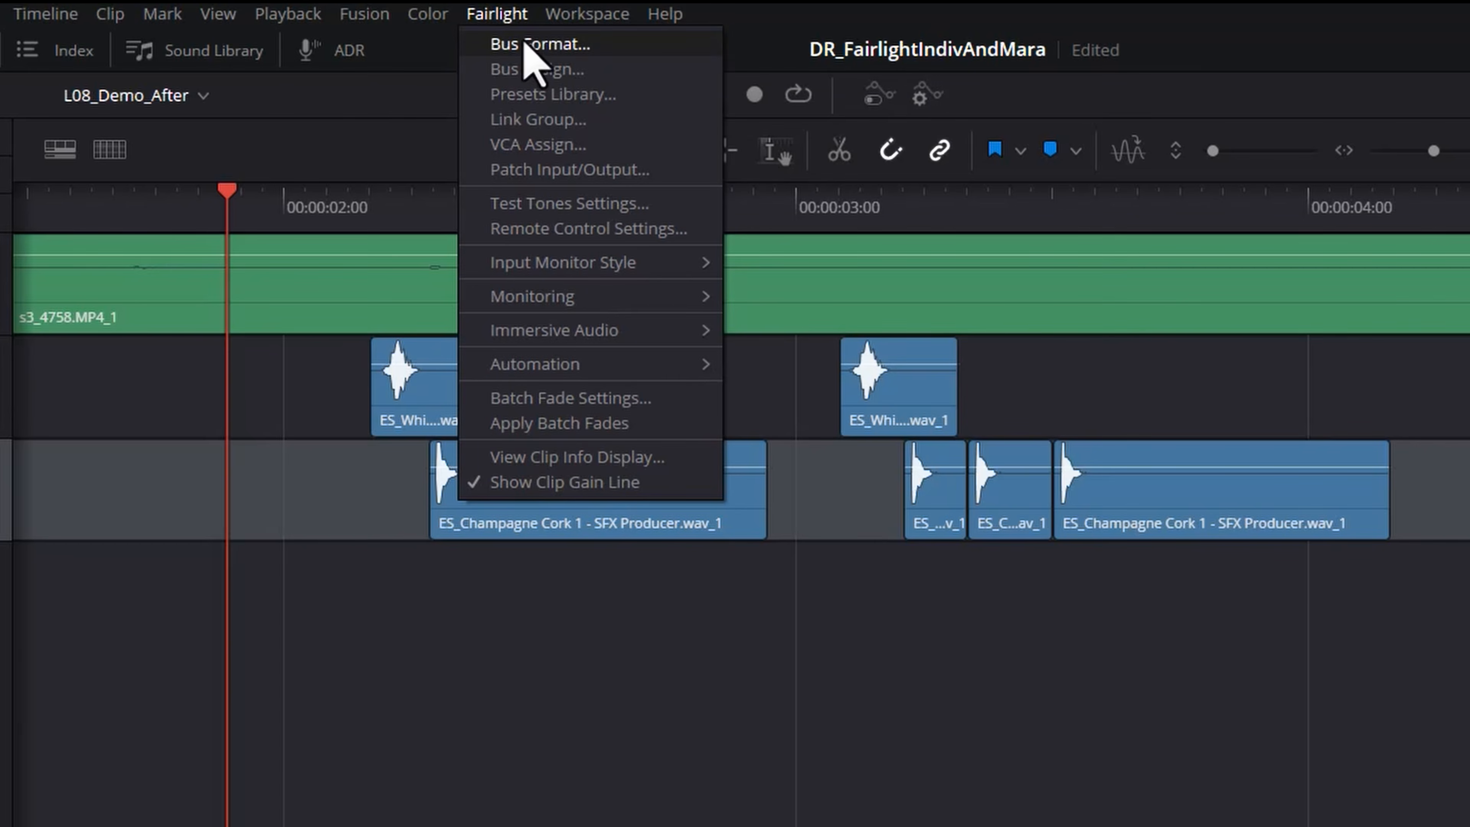
left_click(688, 44)
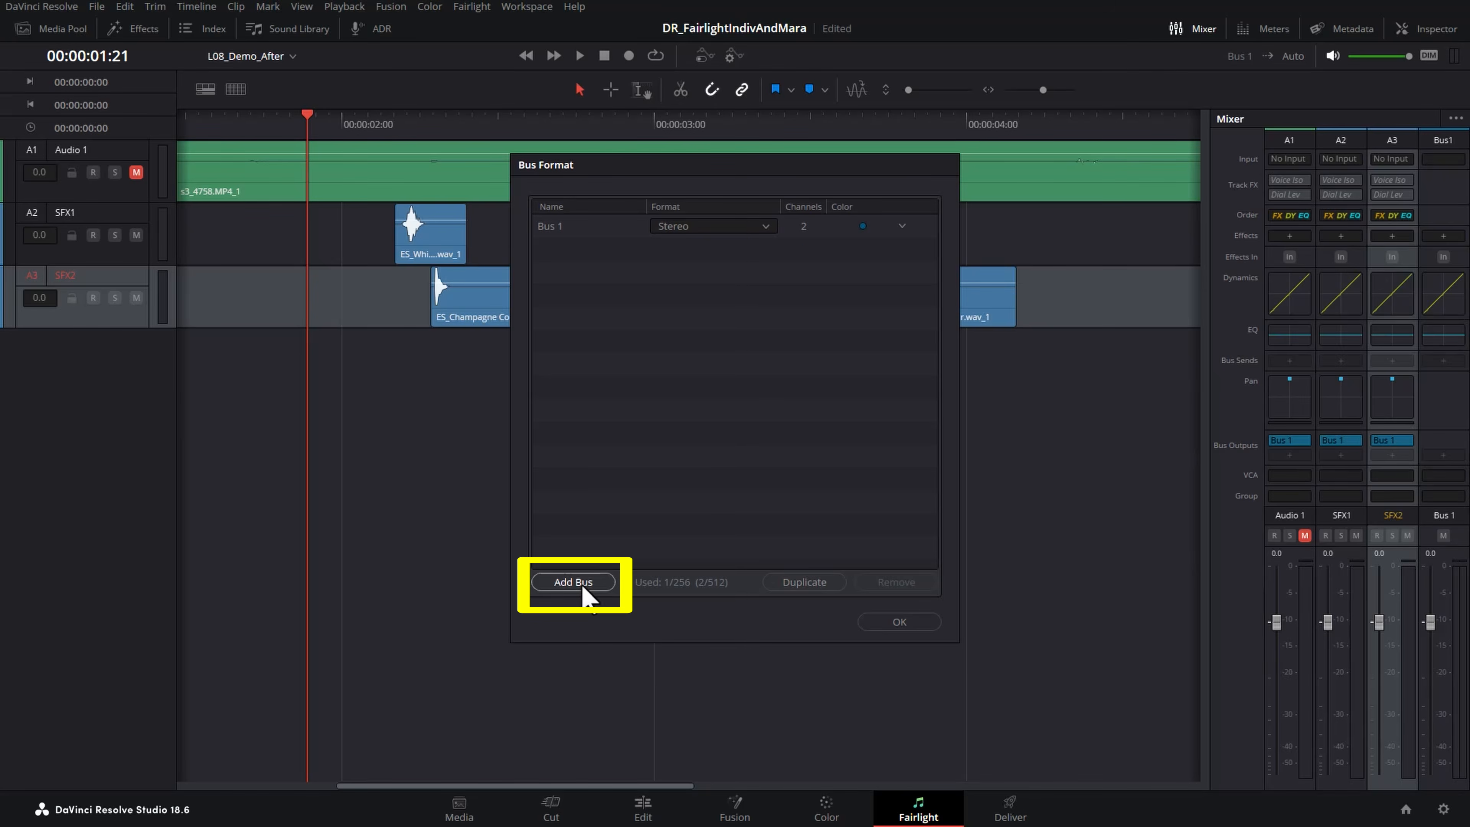
left_click(583, 587)
left_click(771, 250)
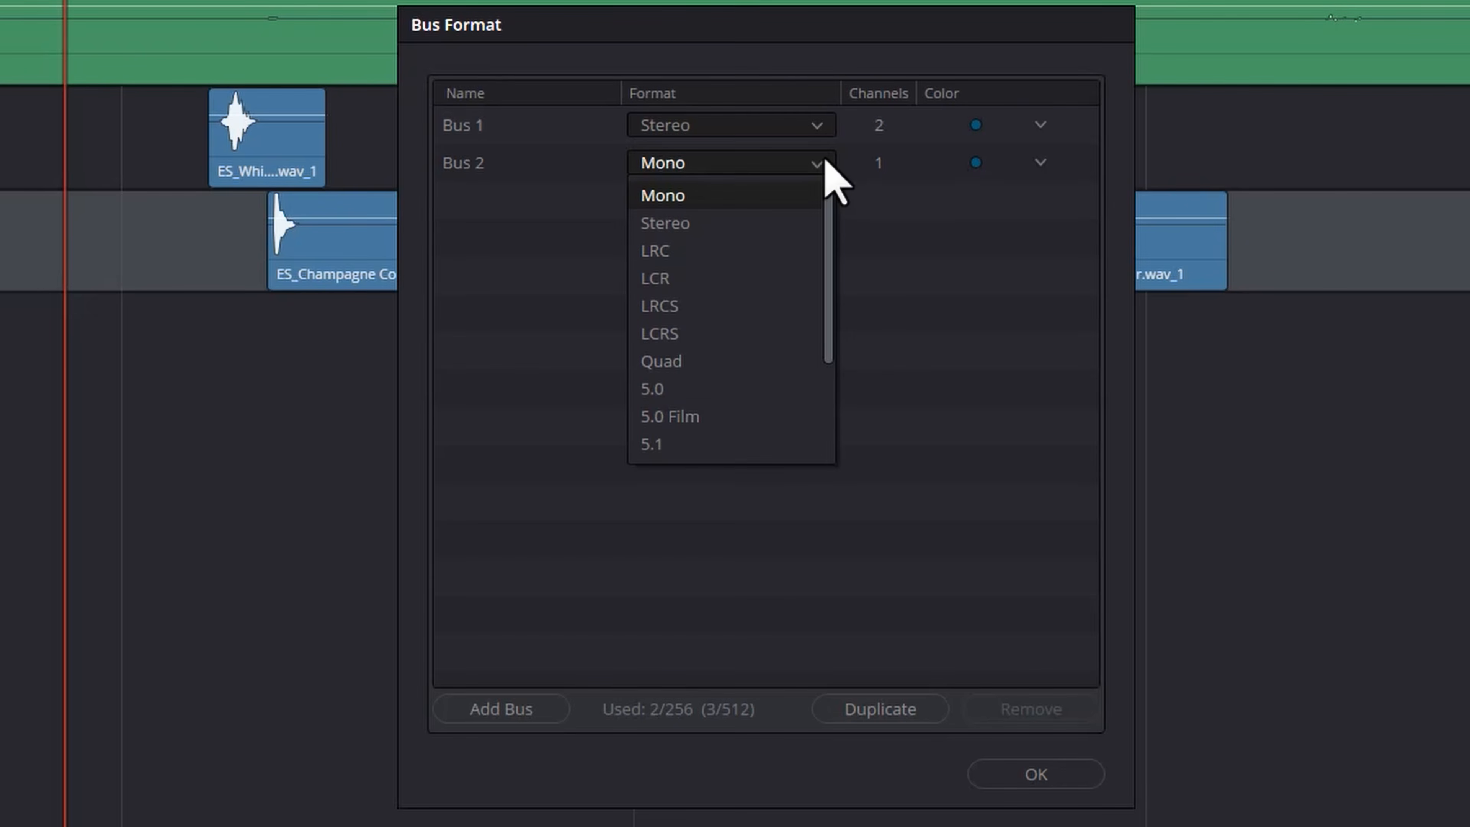
left_click(973, 160)
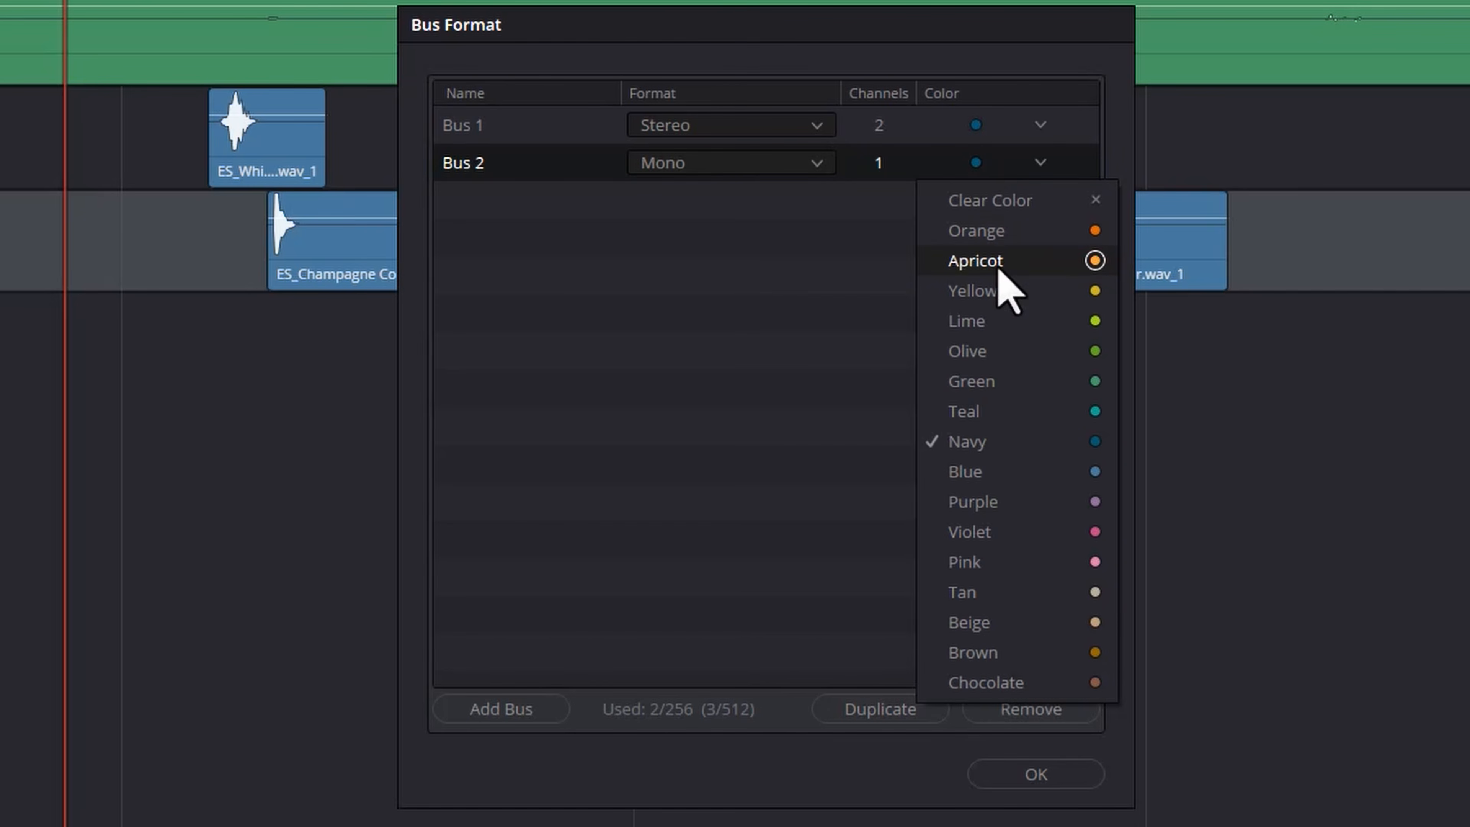
left_click(972, 237)
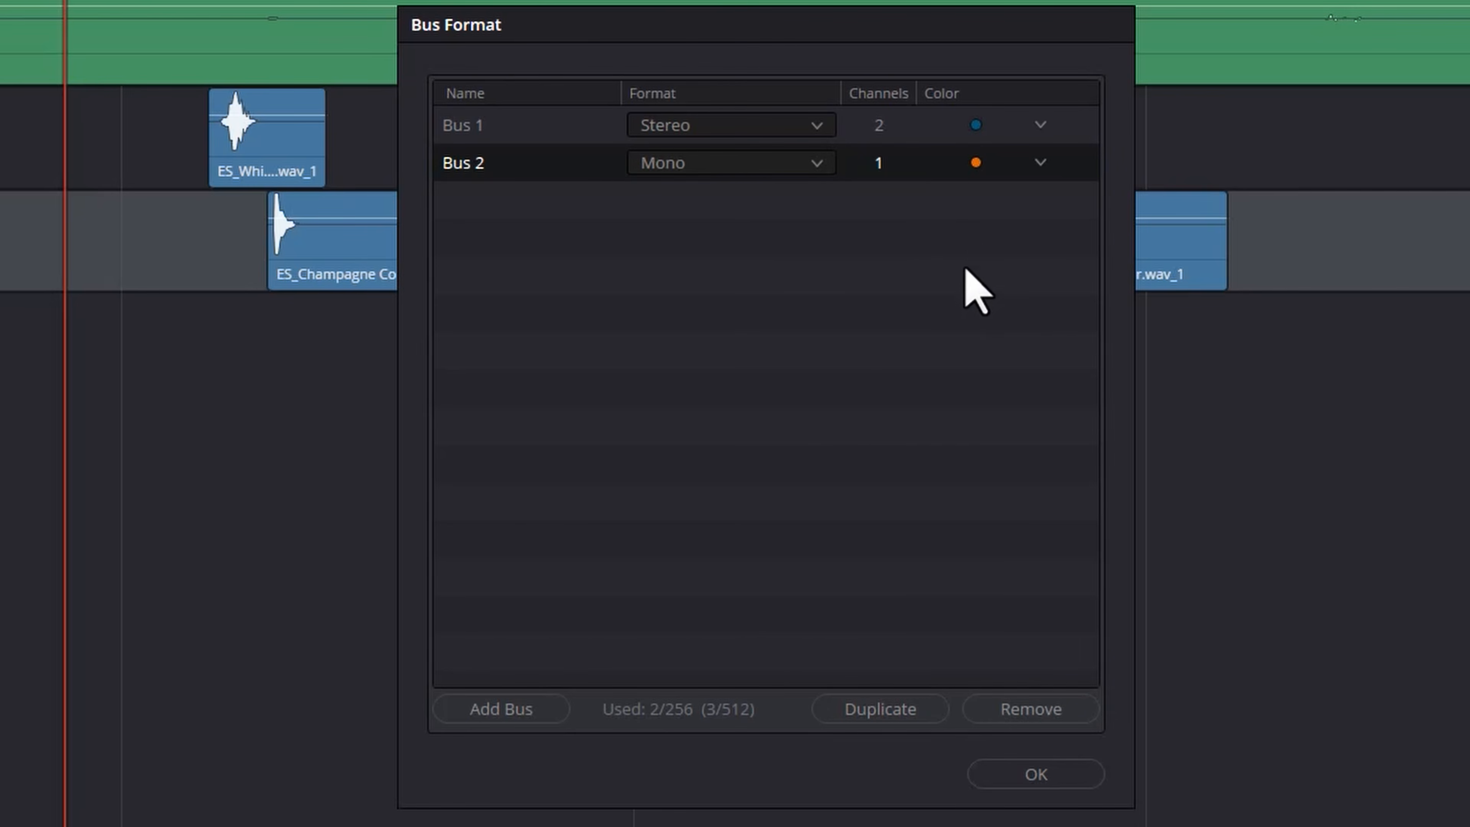
- Rename the new bus as SFX REVERB, and select its channel strip in the mixer
double_click(478, 168)
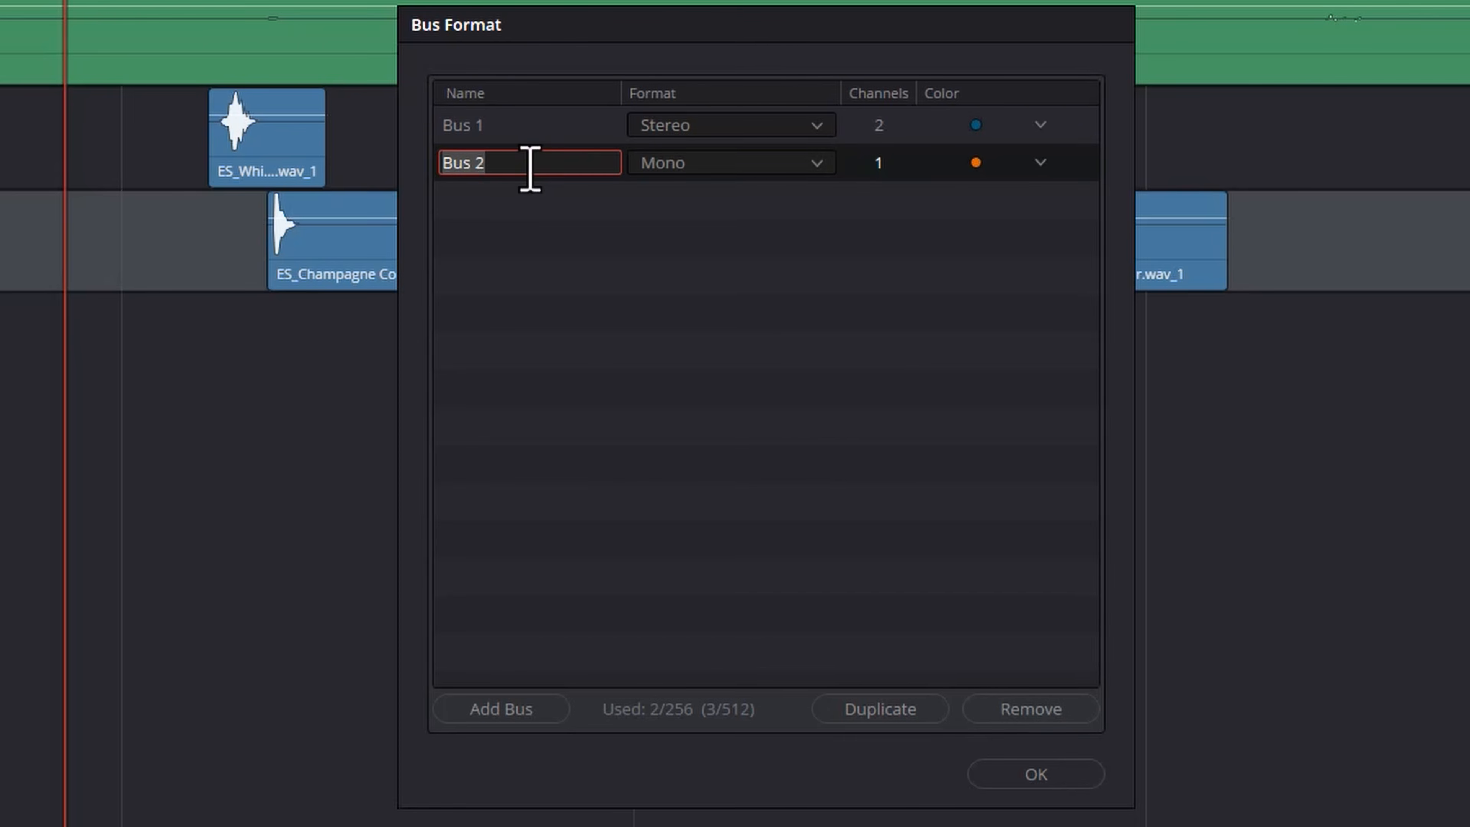
type("SFX REVERB")
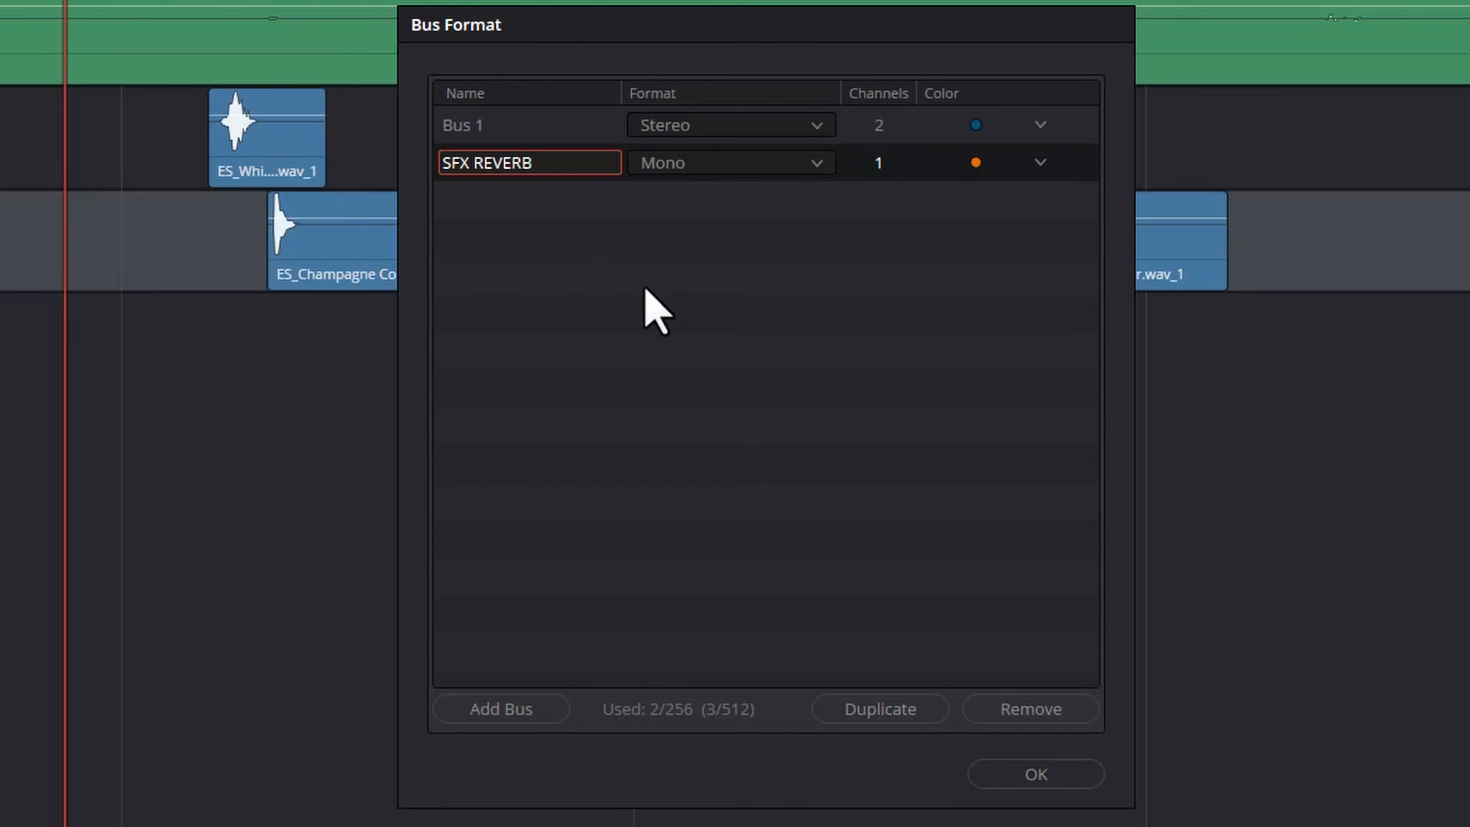
left_click(1051, 778)
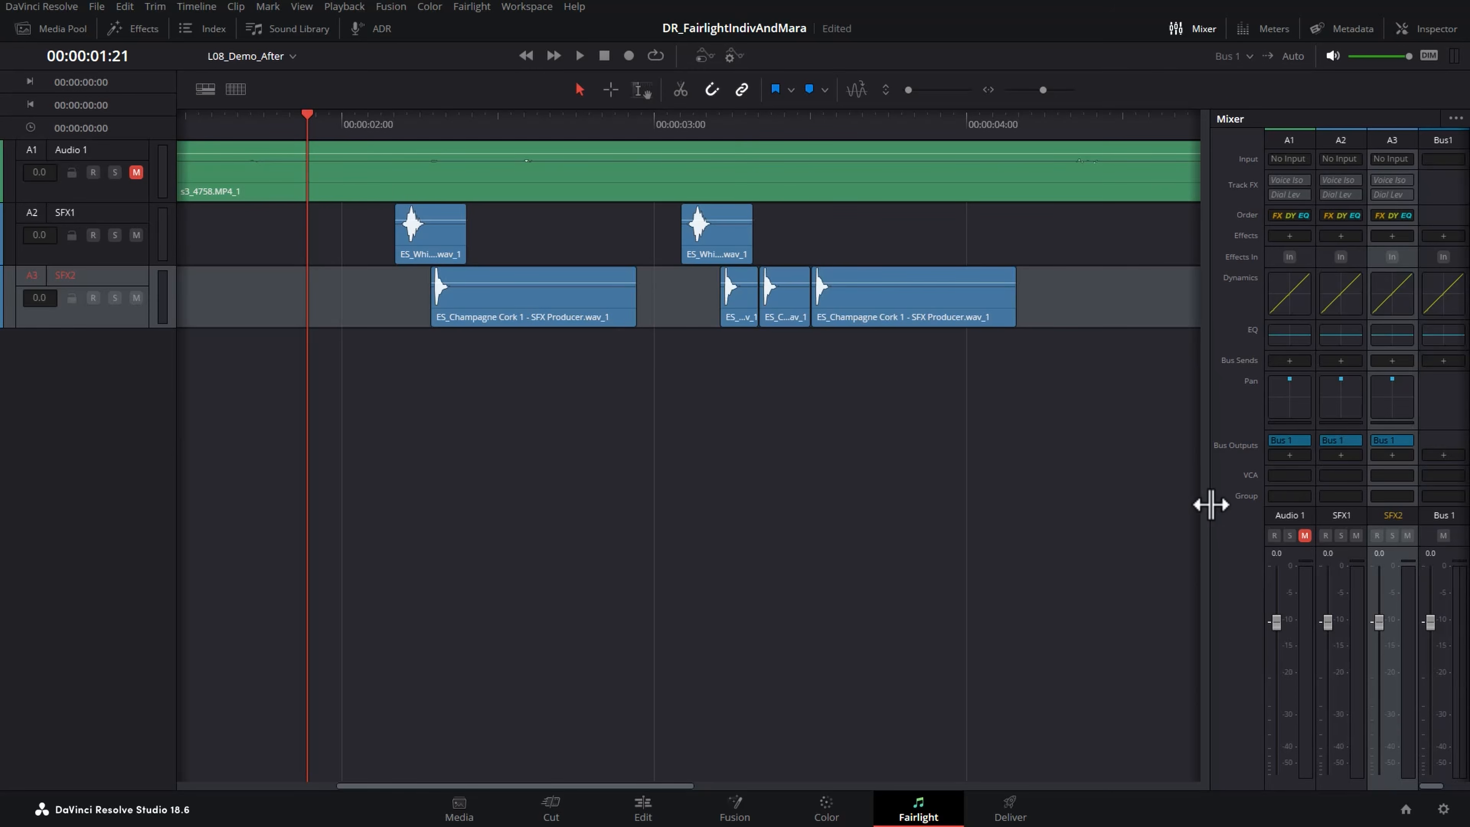
left_click_drag(1210, 498, 1007, 449)
left_click(1437, 145)
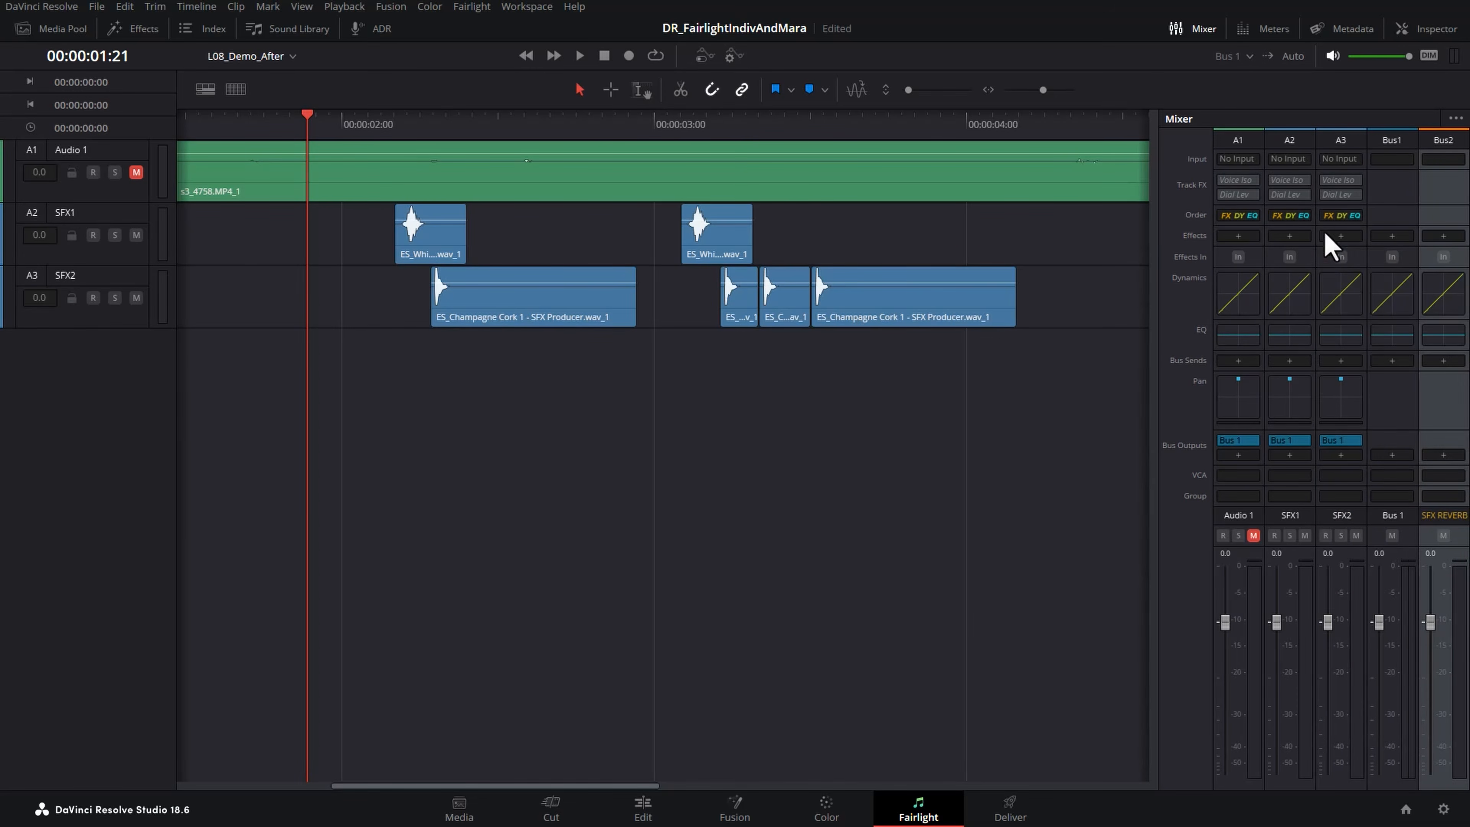
- Insert the Reverb effect on the SFX REVERB bus and load its Cathedral preset
left_click(1395, 138)
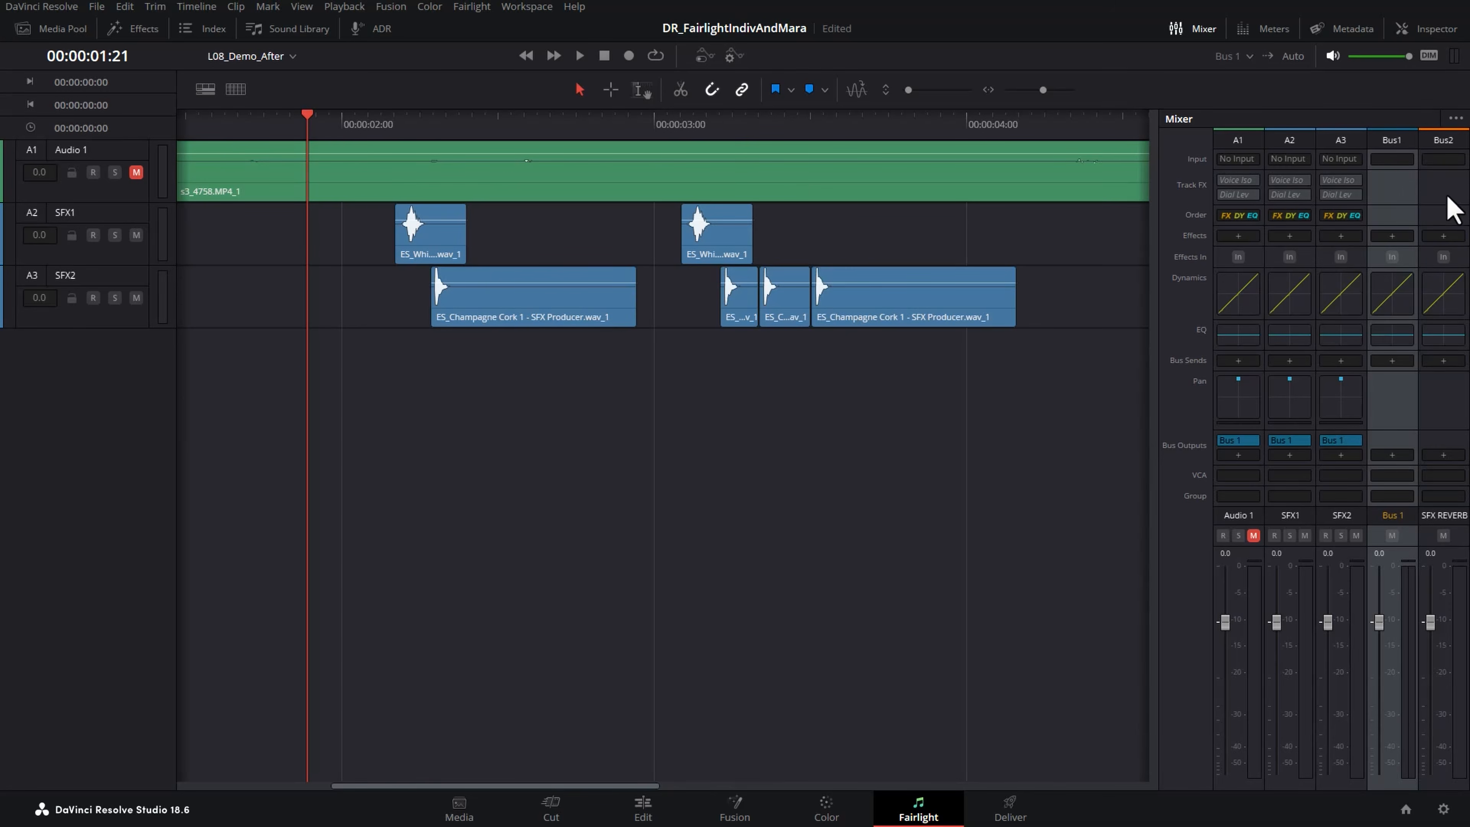
left_click(1443, 235)
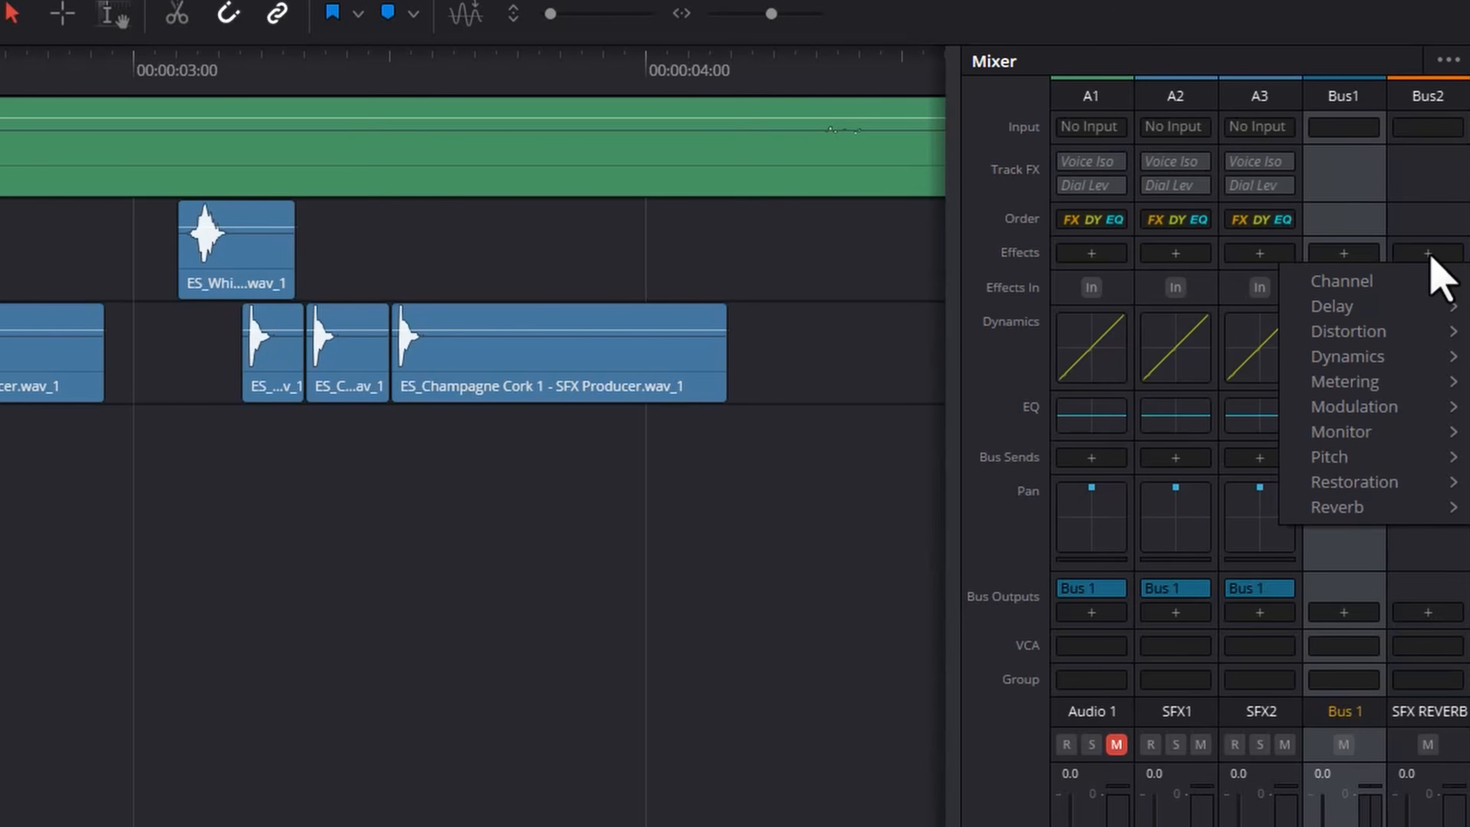
mouse_move(1388, 509)
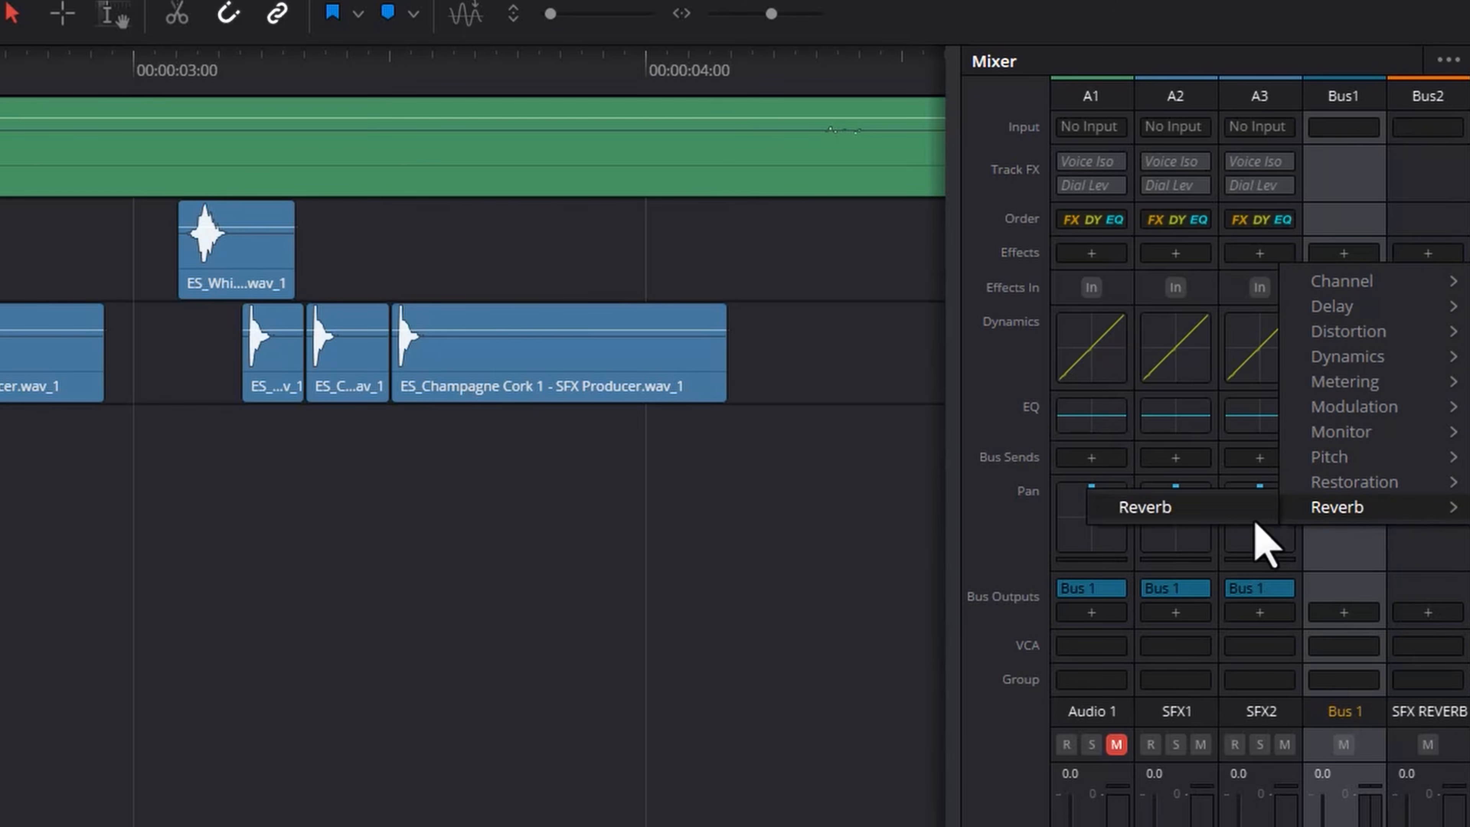
left_click(1204, 509)
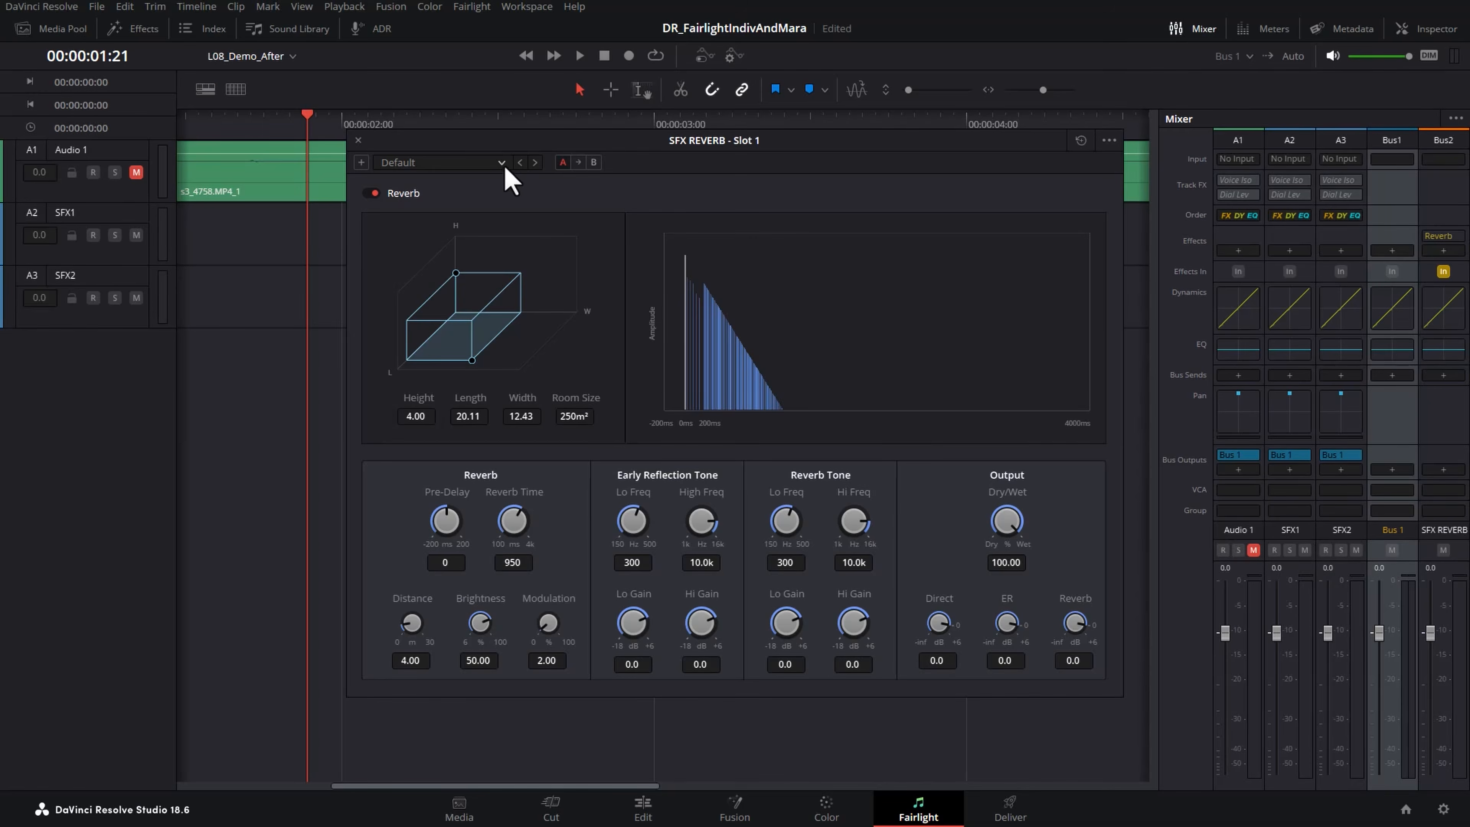
left_click(502, 164)
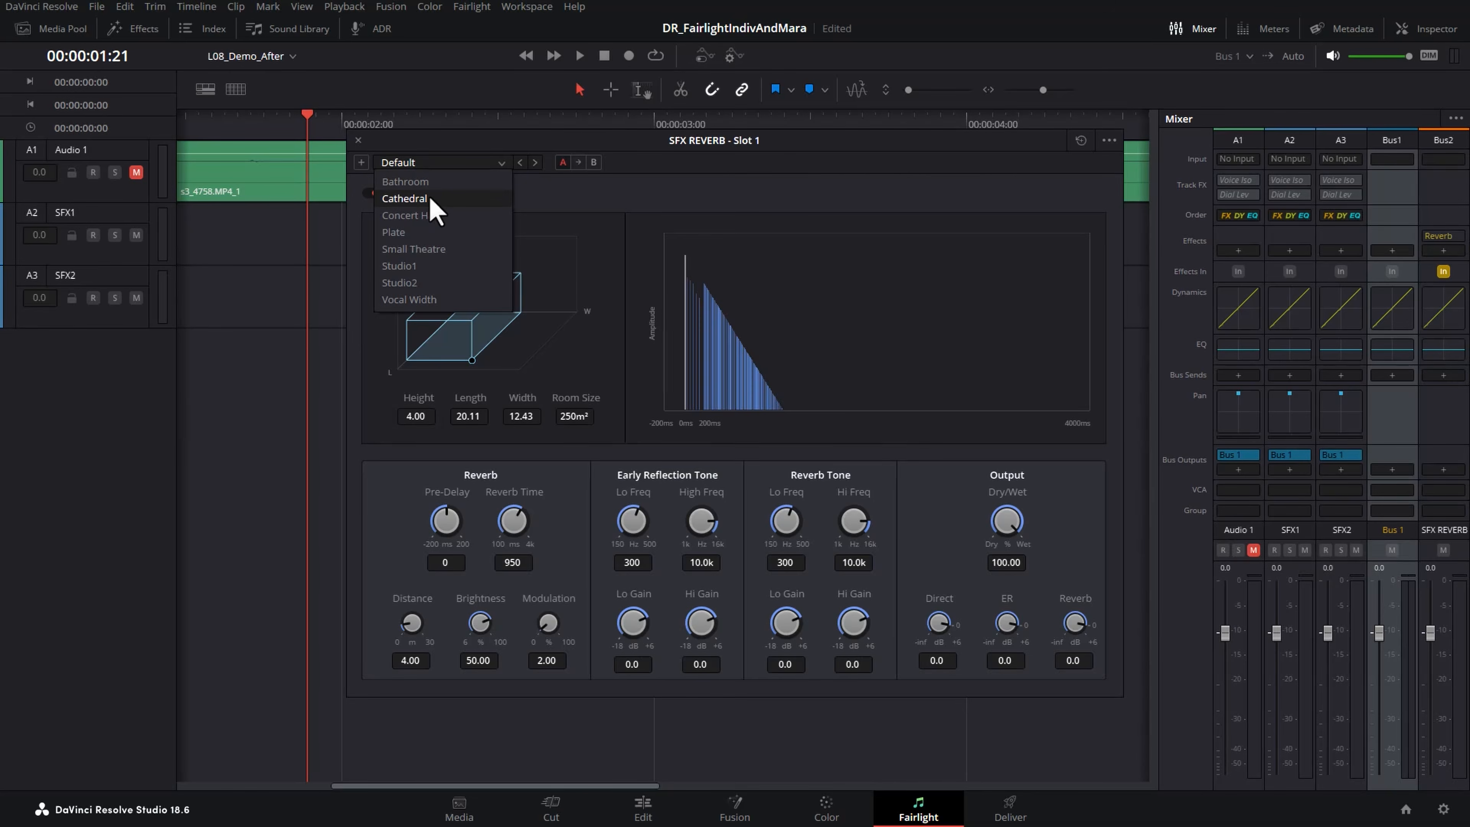
left_click(405, 199)
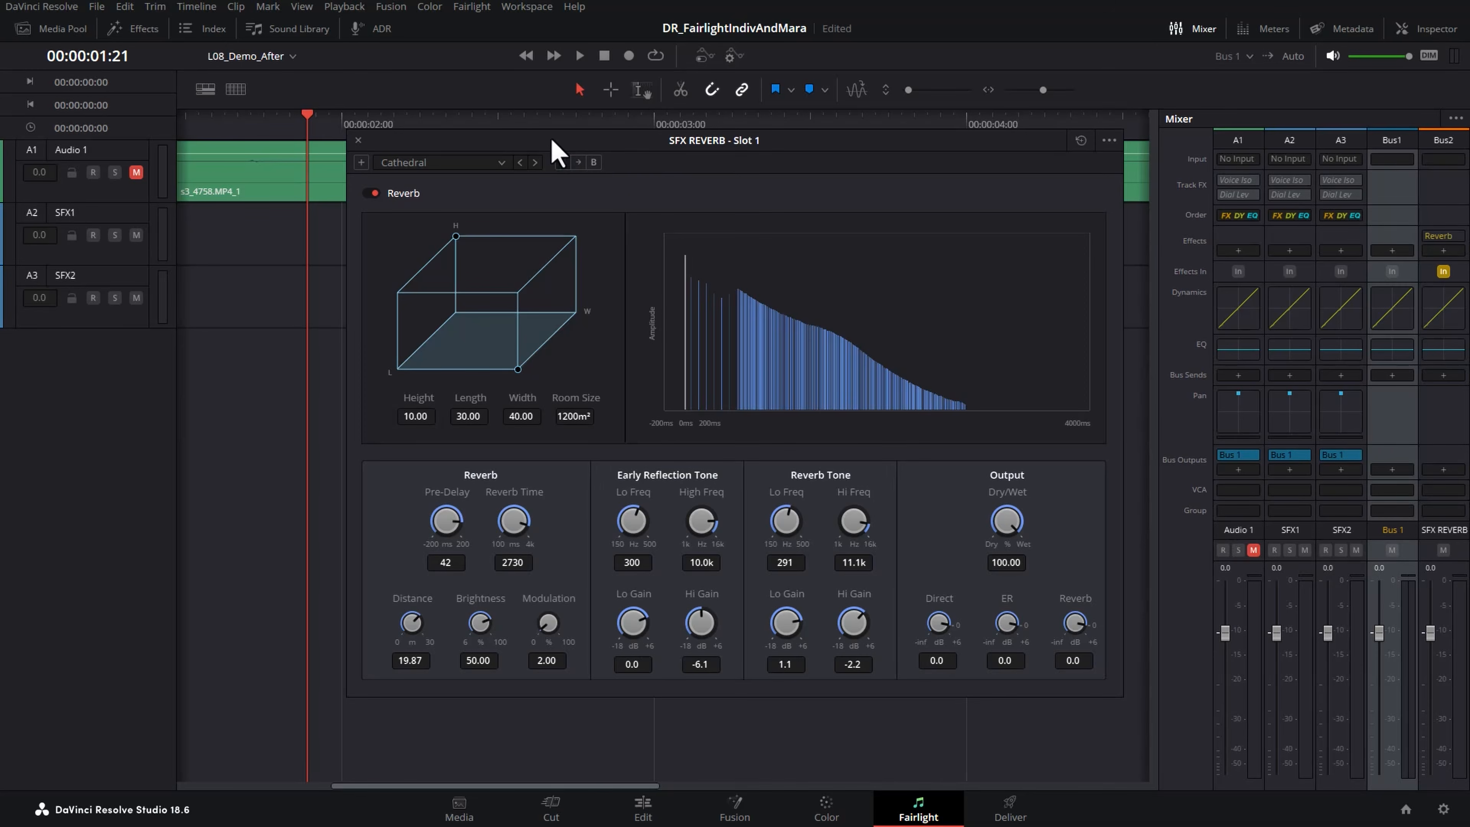
left_click(358, 140)
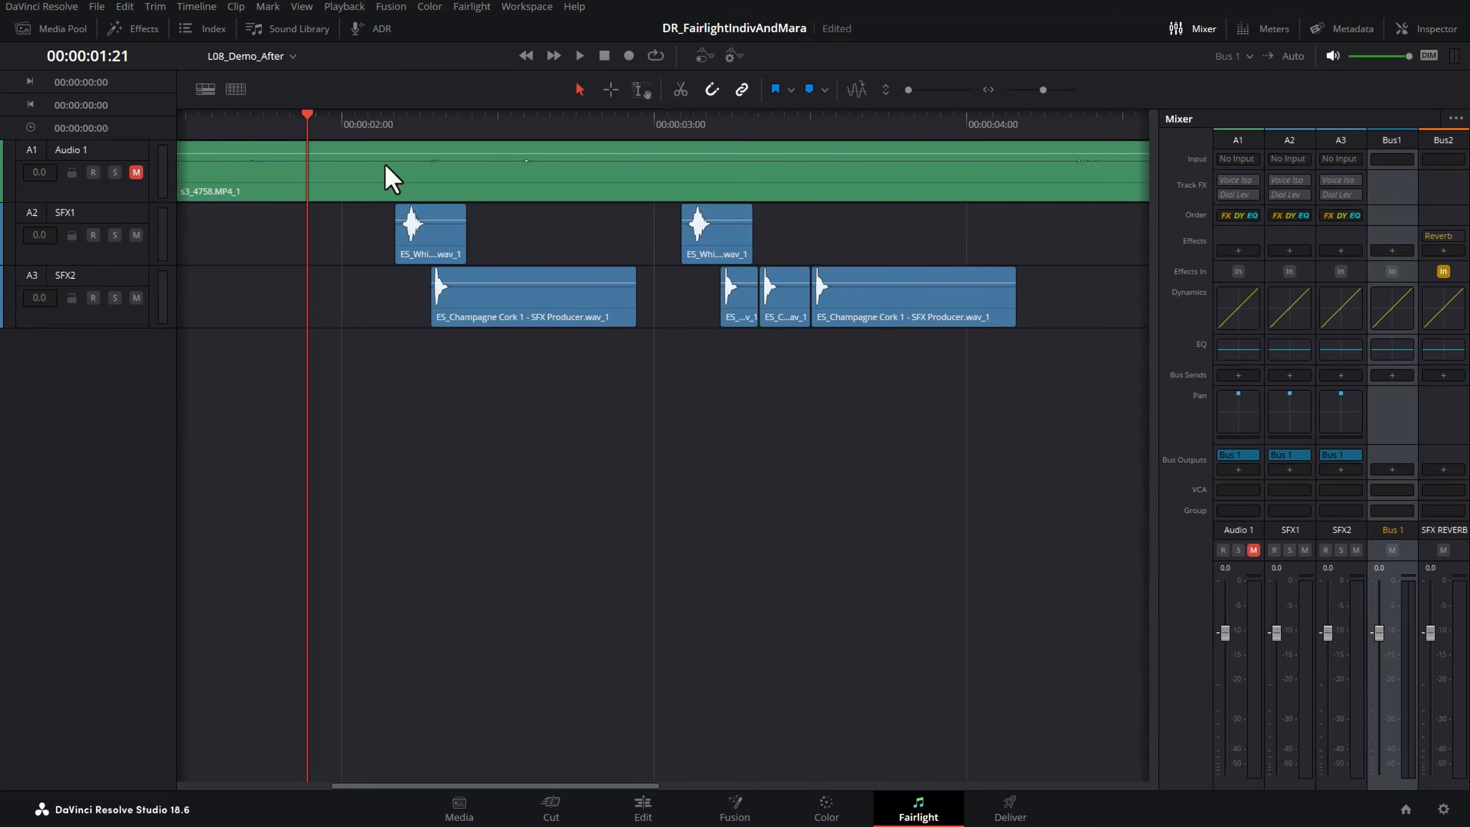
- Play back the sound effects section and check the SFX1, SFX2 and SFX REVERB channel strips
key("space")
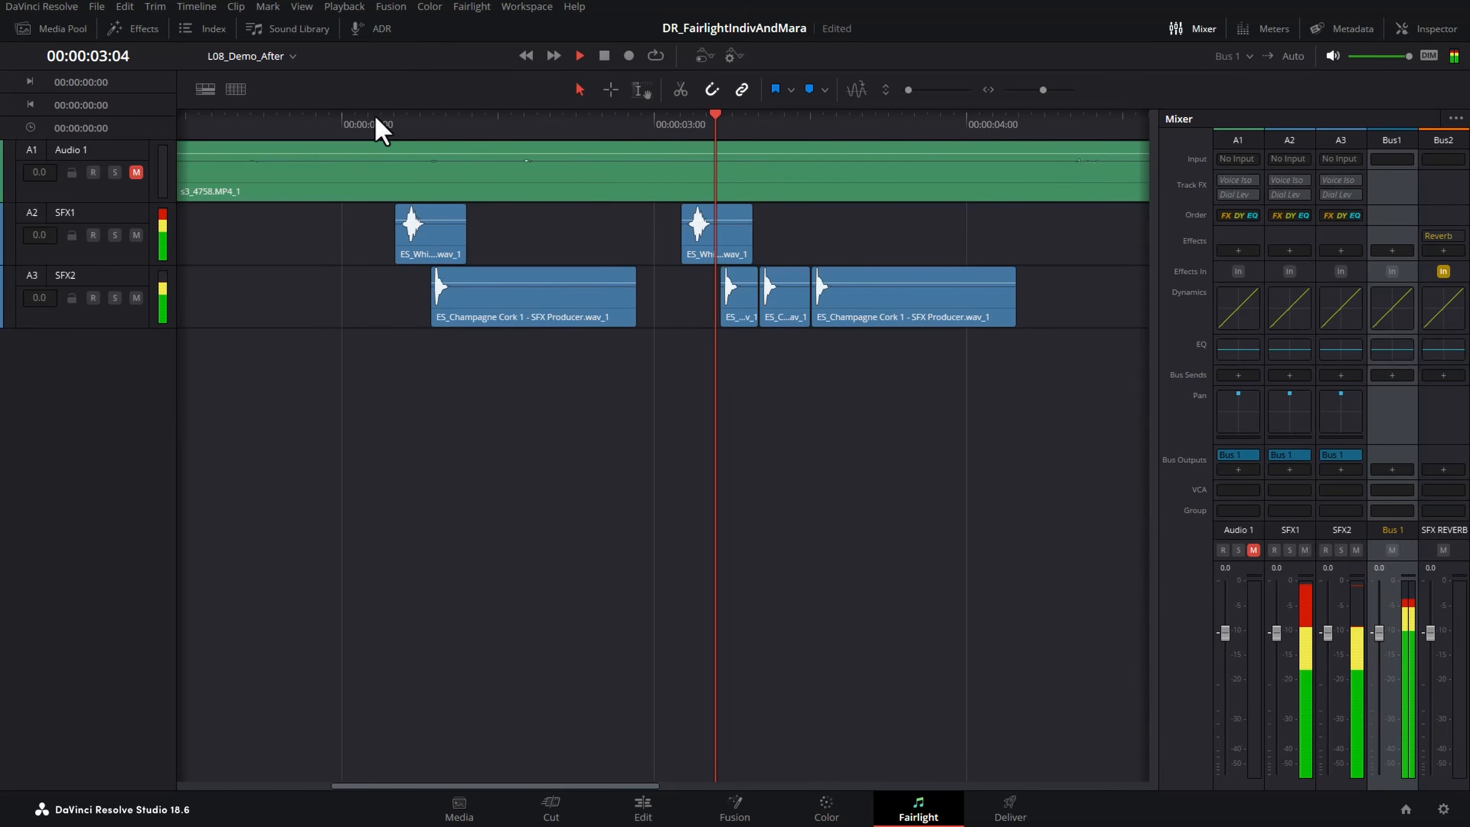
key("space")
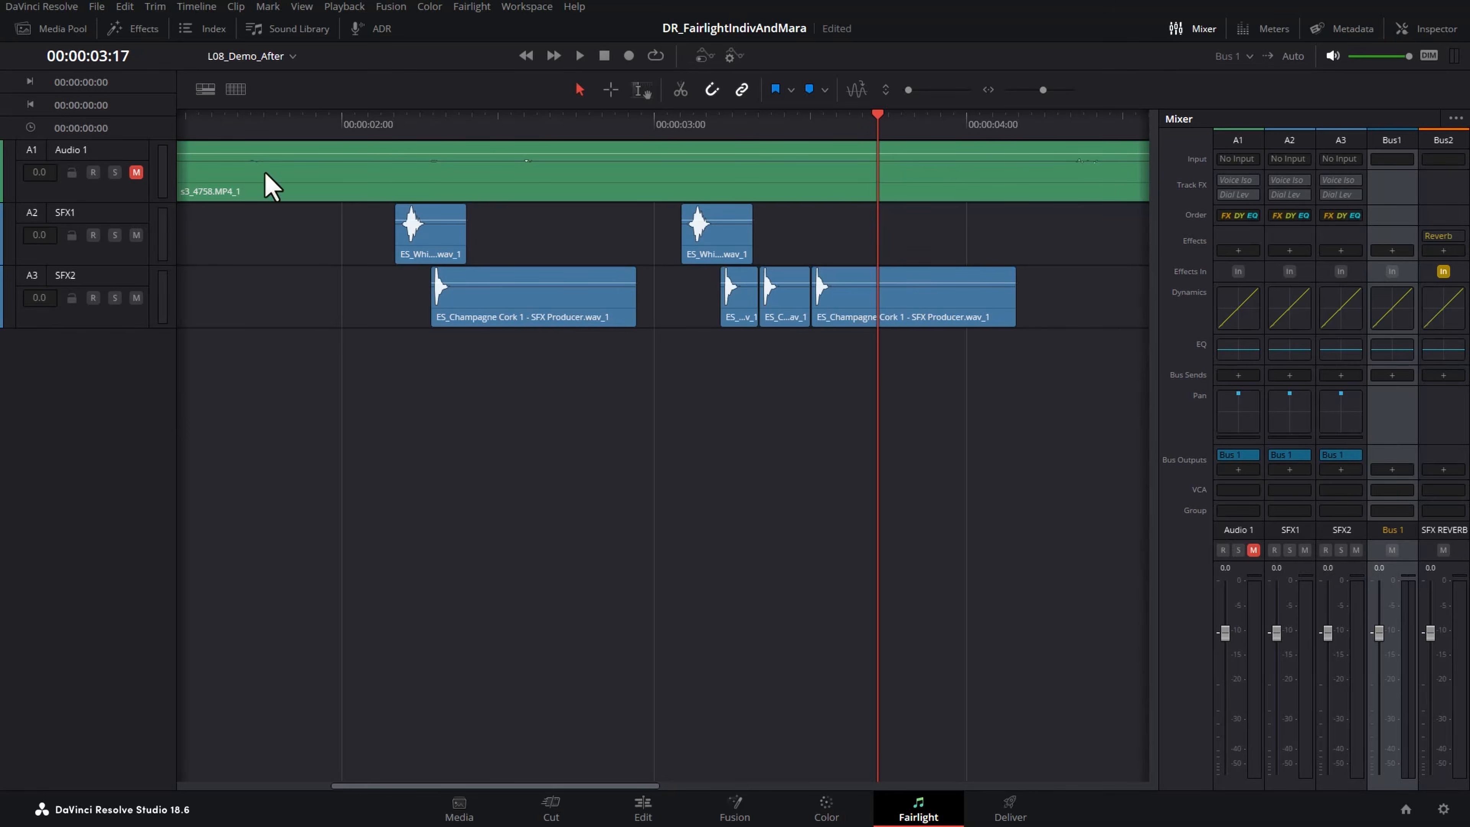
left_click(78, 247)
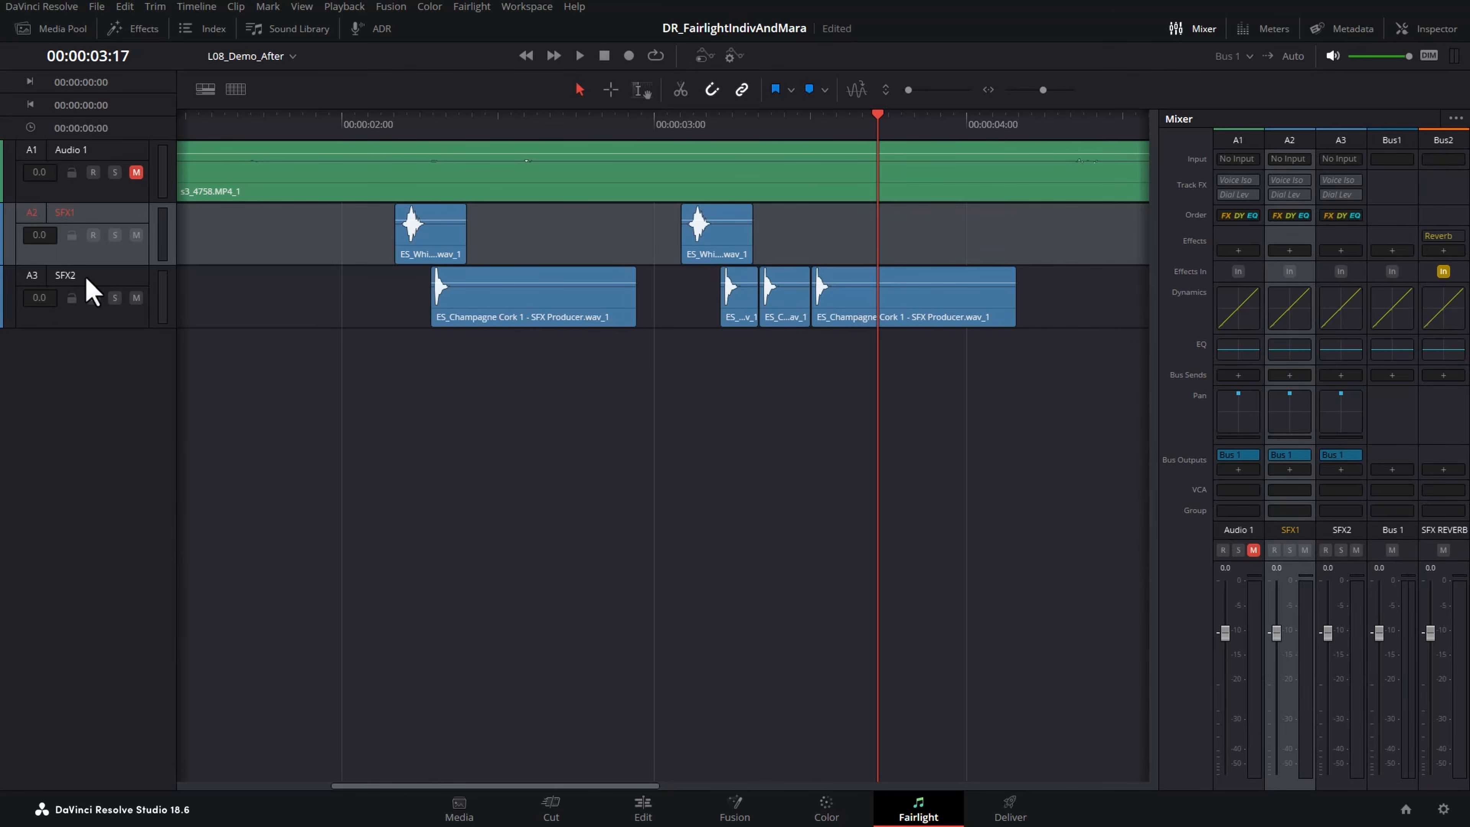
left_click(85, 274)
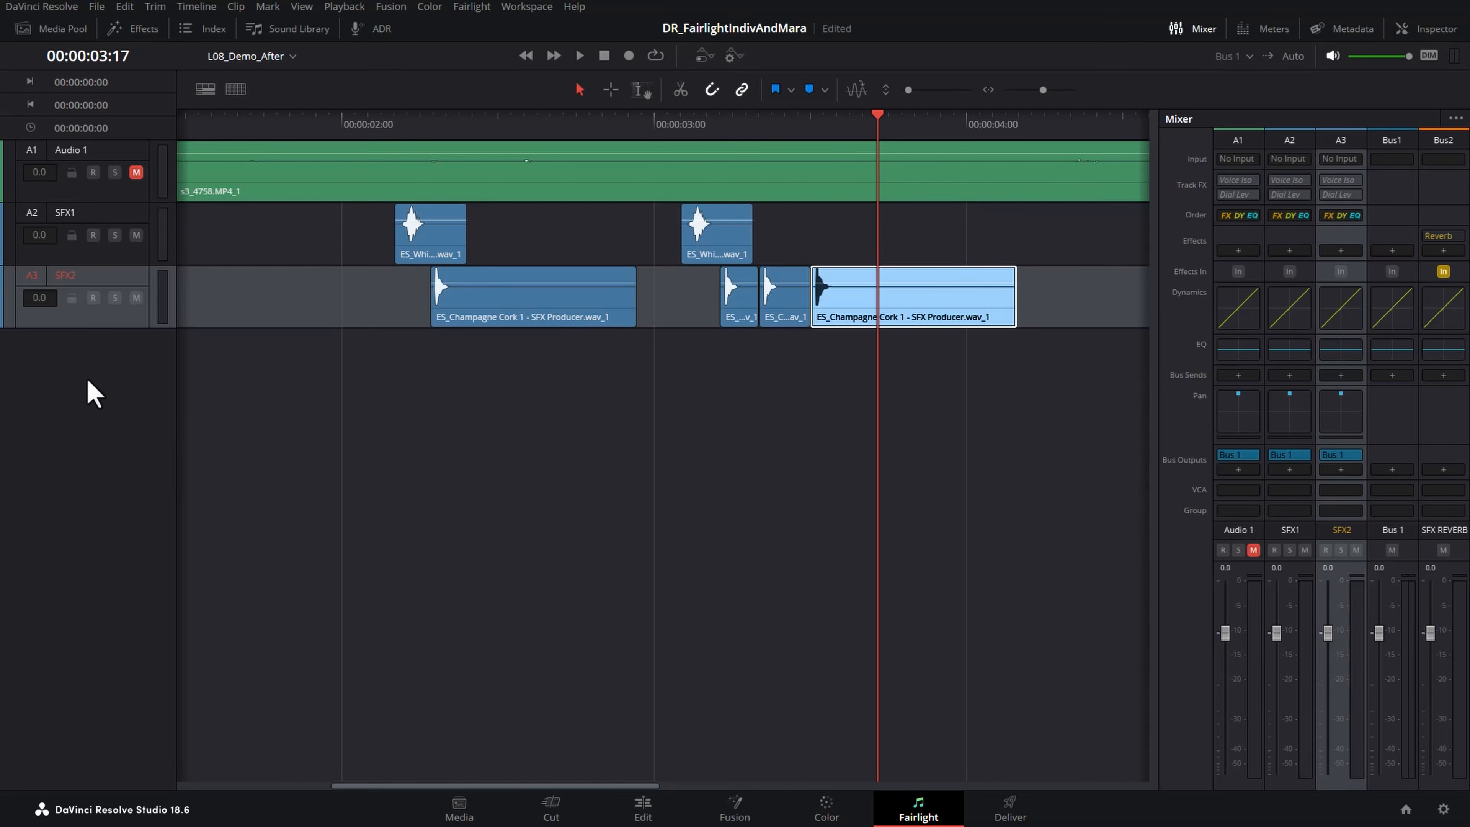
left_click(1446, 155)
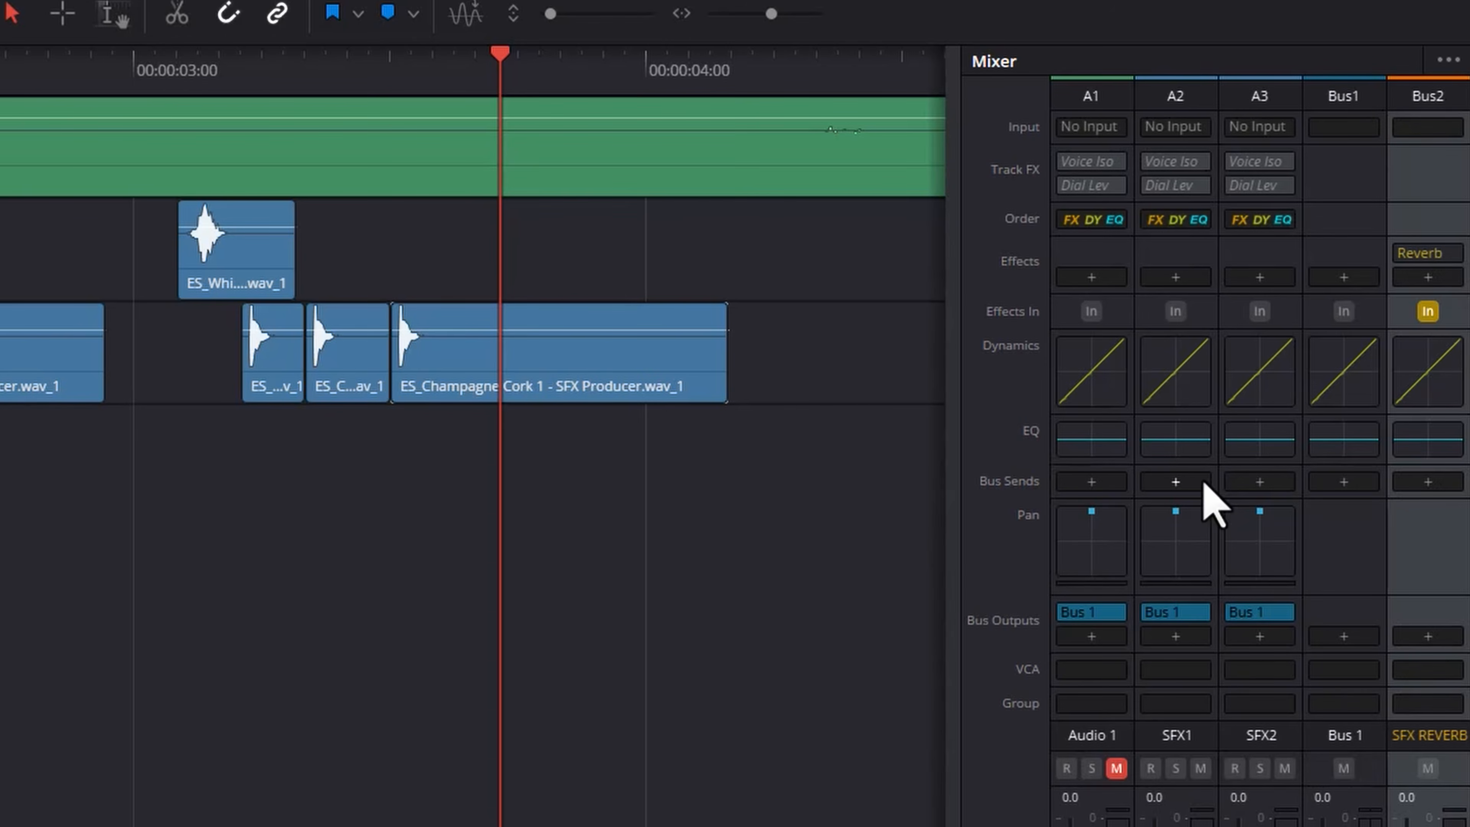
- Add a bus send to SFX REVERB on both the SFX1 and SFX2 tracks
left_click(1175, 481)
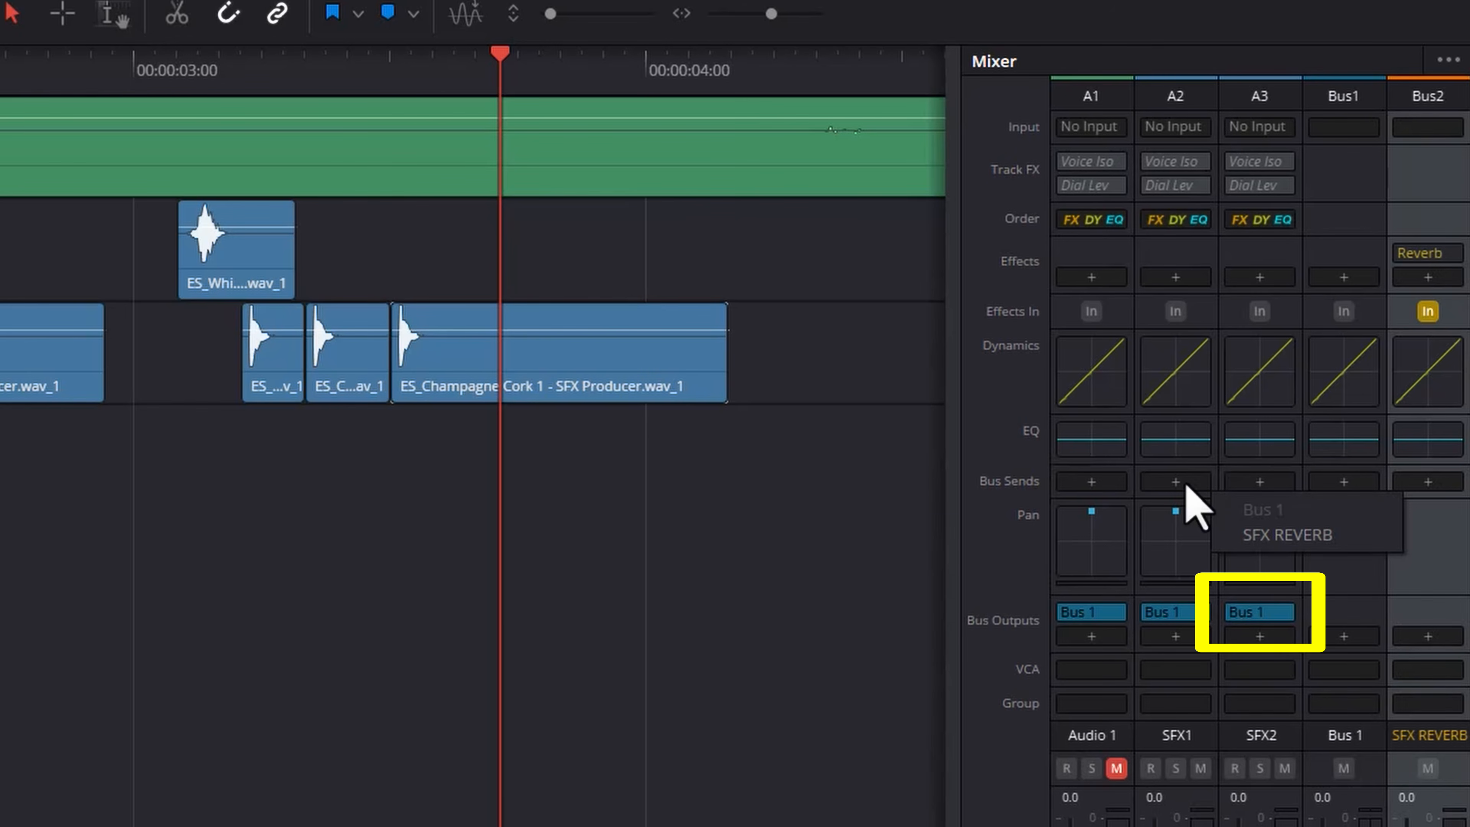
left_click(1348, 534)
left_click(1261, 509)
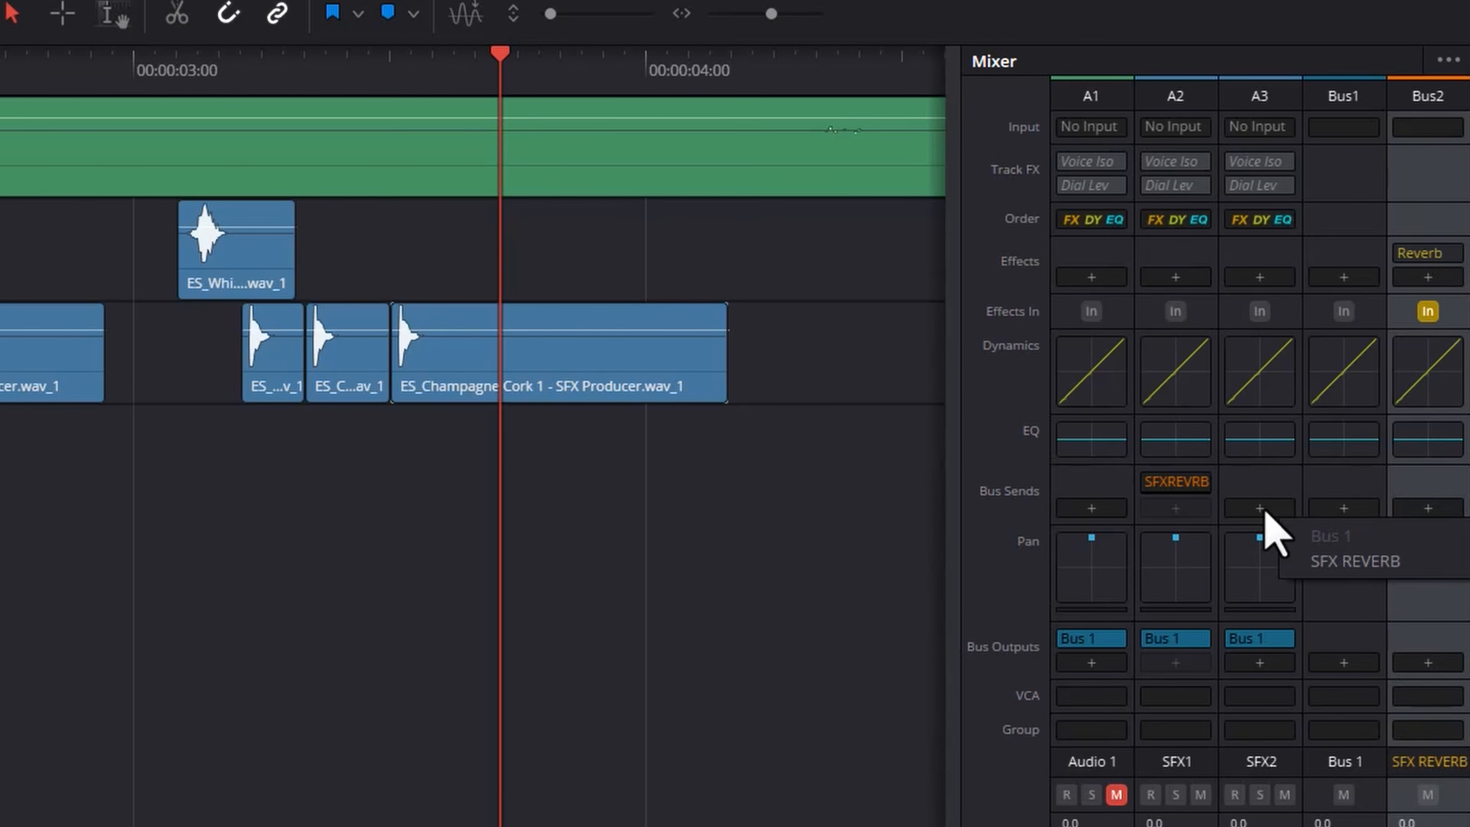
left_click(1356, 561)
- Play back the sound effects from just after the two-second mark to check the new bus sends
left_click(394, 124)
key("space")
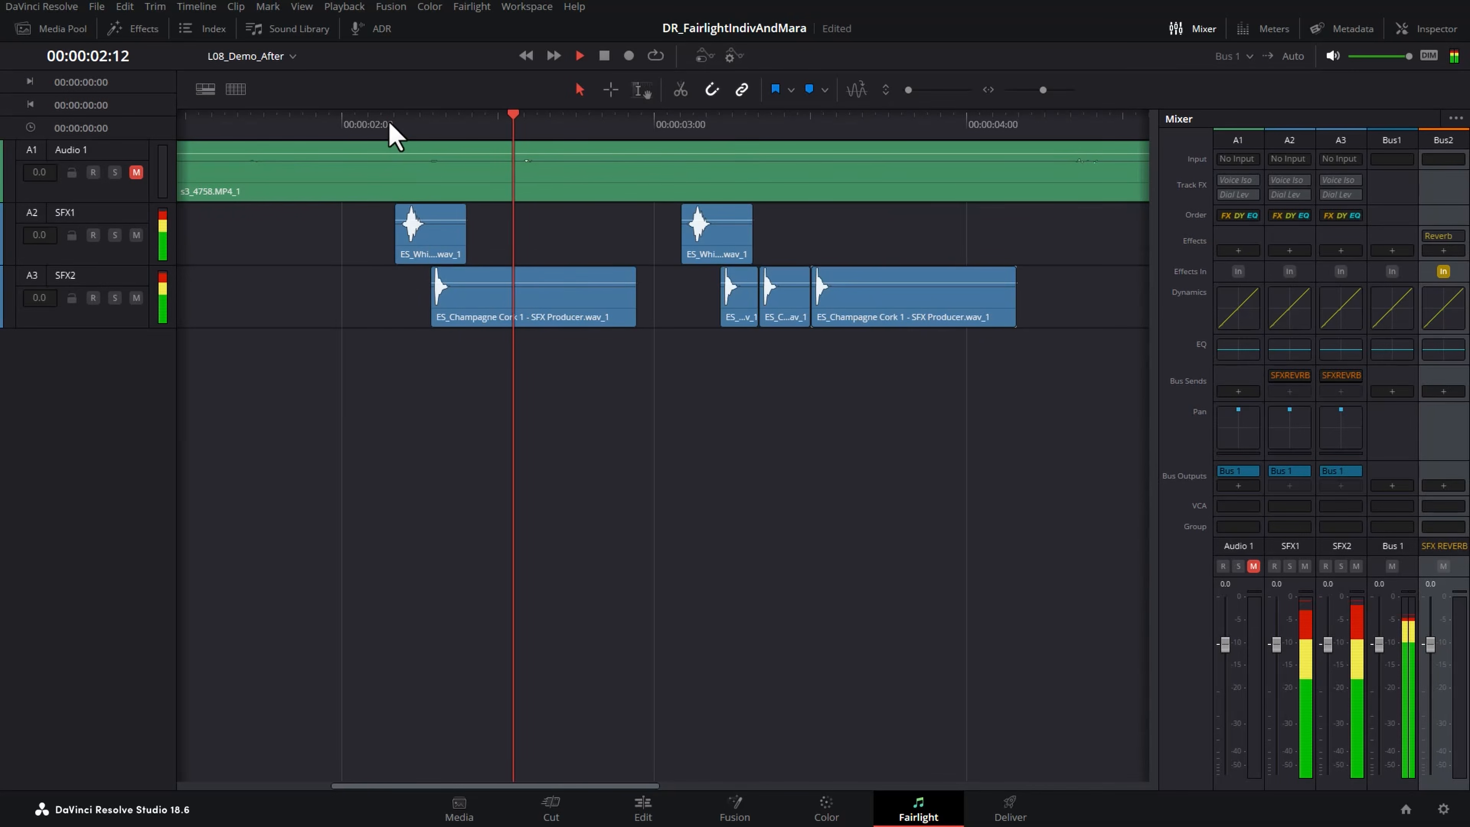
key("space")
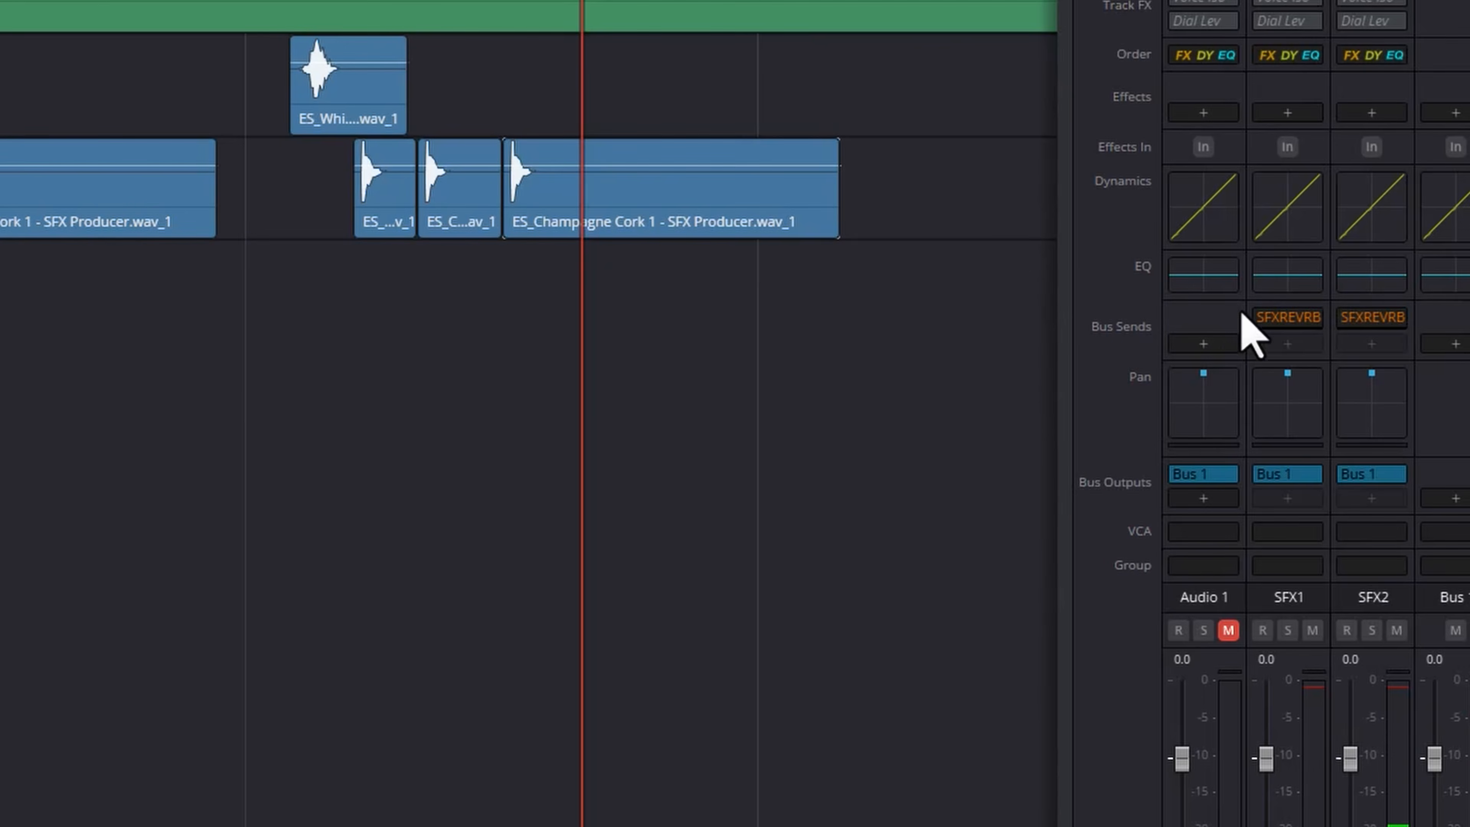
- Set the SFX REVERB send level to 0.0 on both the SFX1 and SFX2 tracks
mouse_move(1288, 376)
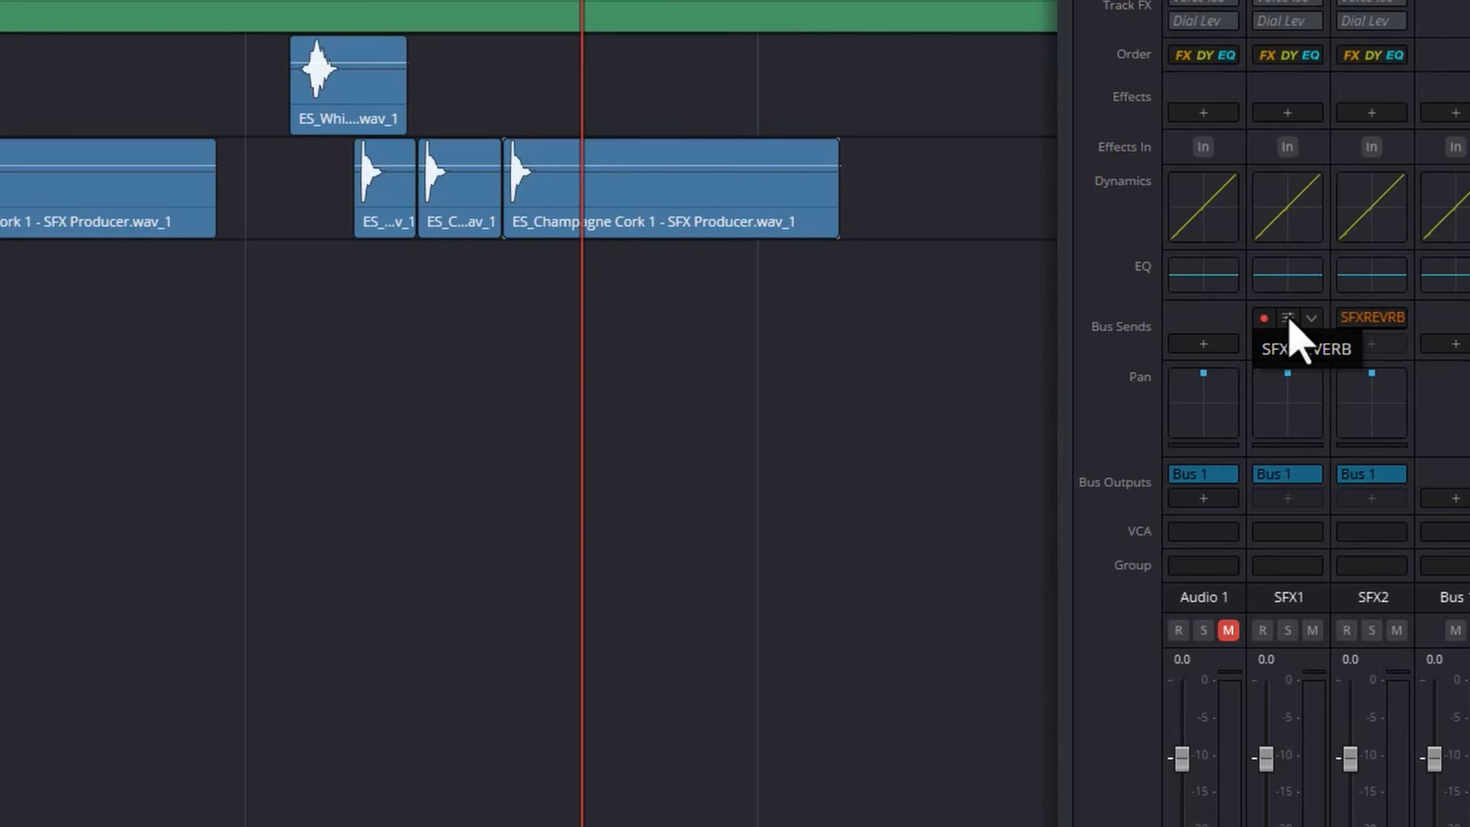
left_click(1288, 318)
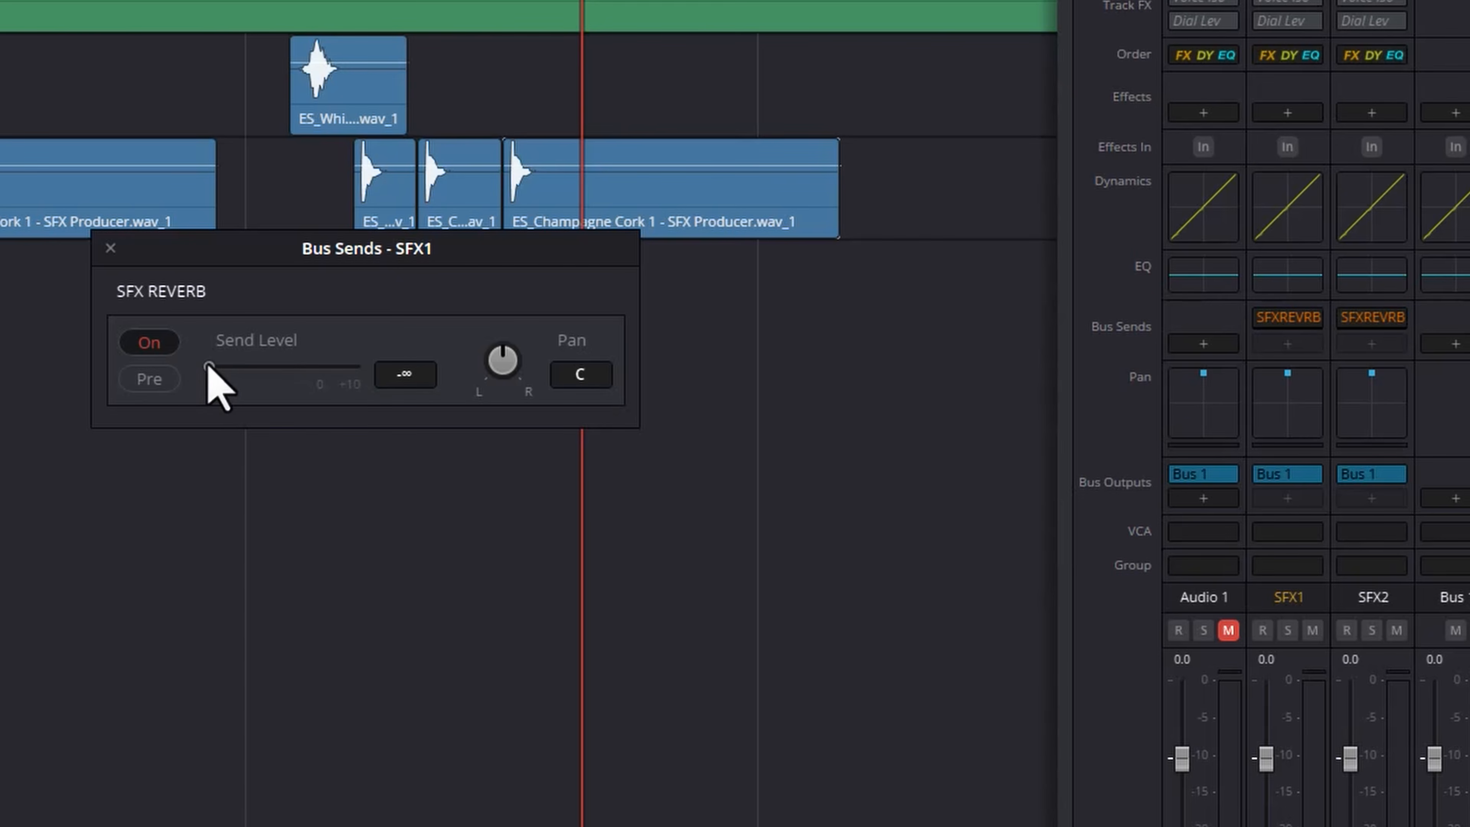
left_click_drag(206, 367, 207, 366)
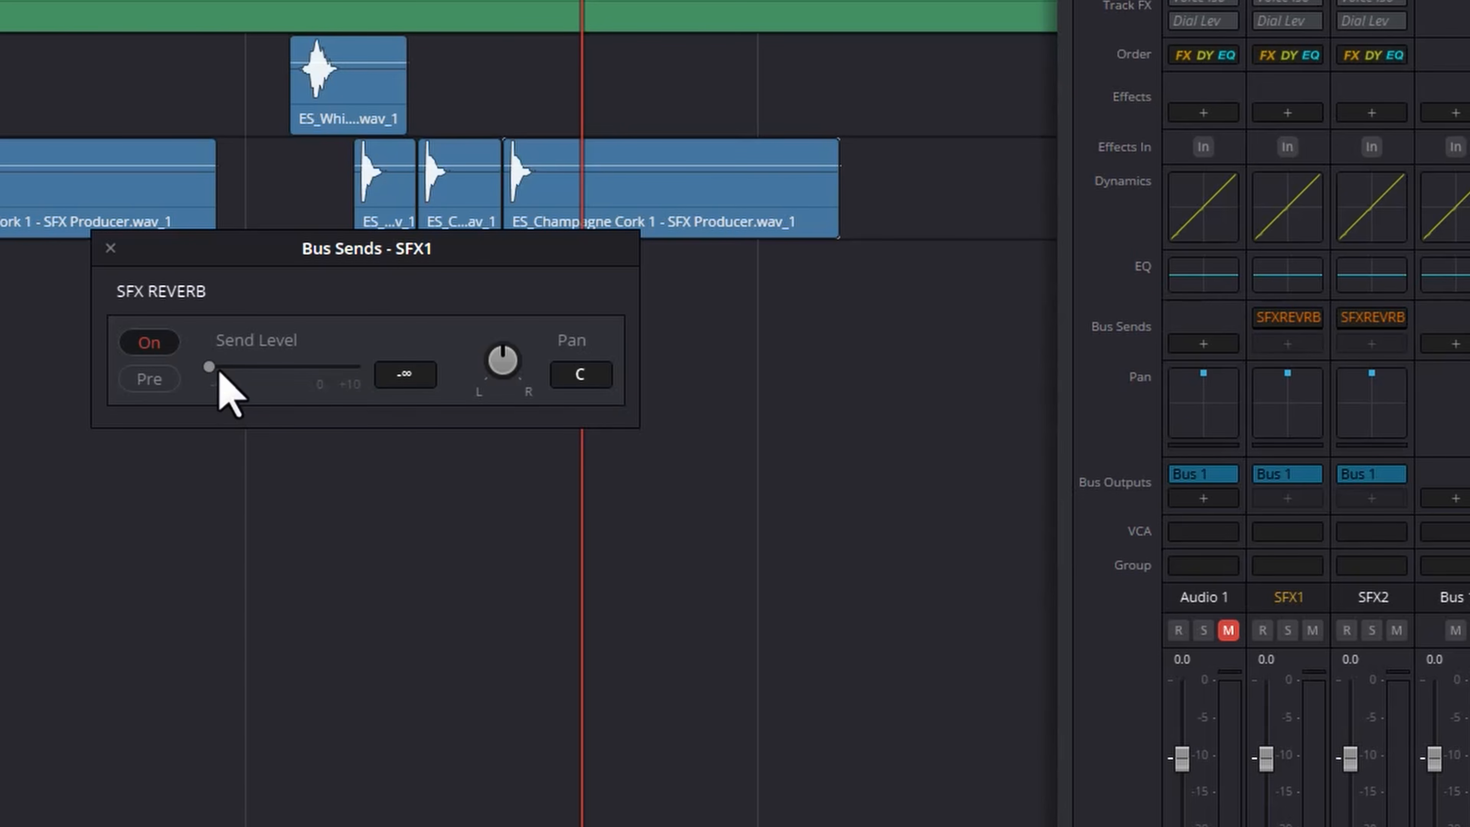
double_click(210, 367)
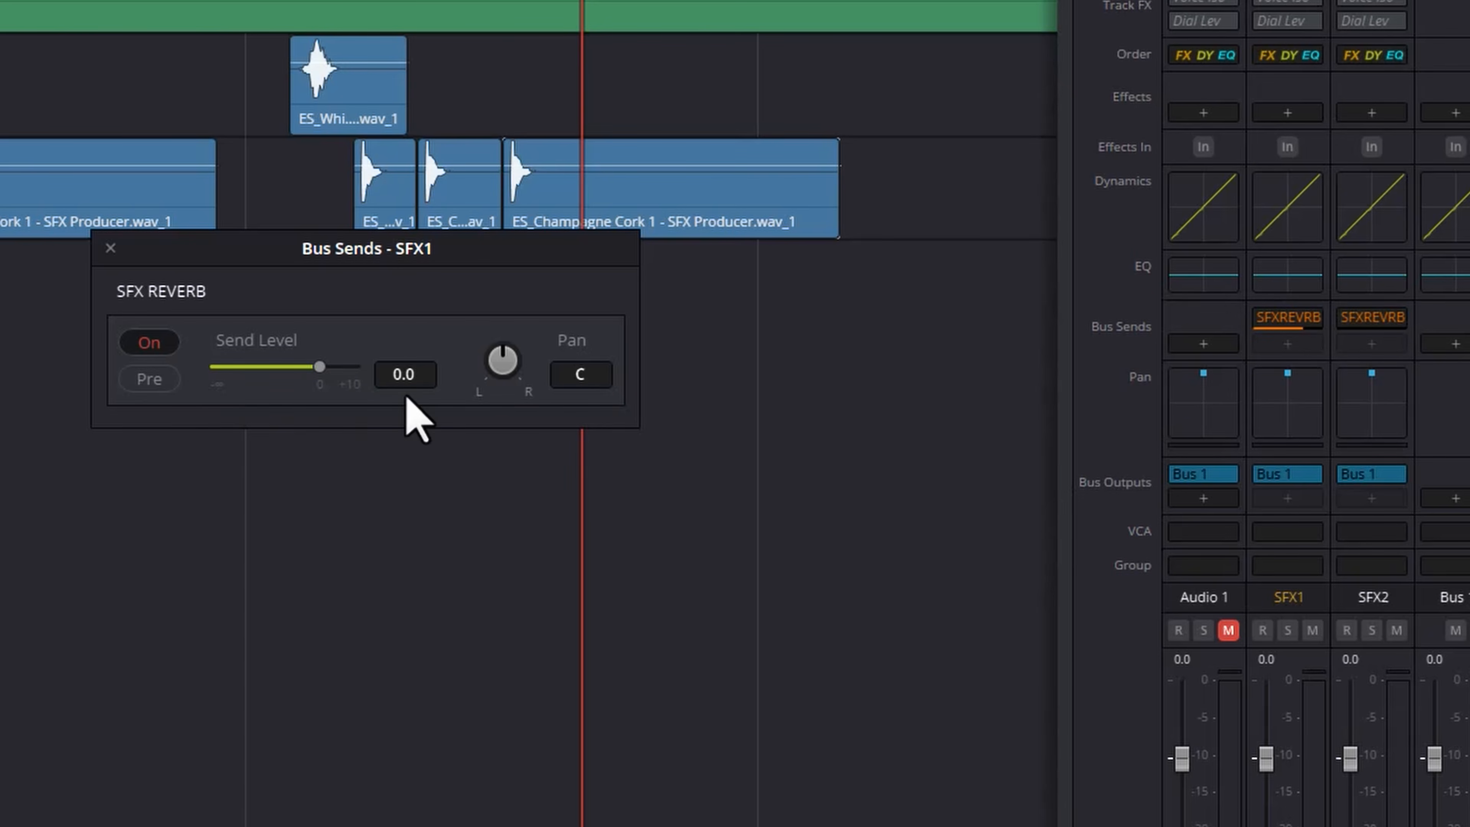
left_click(1371, 318)
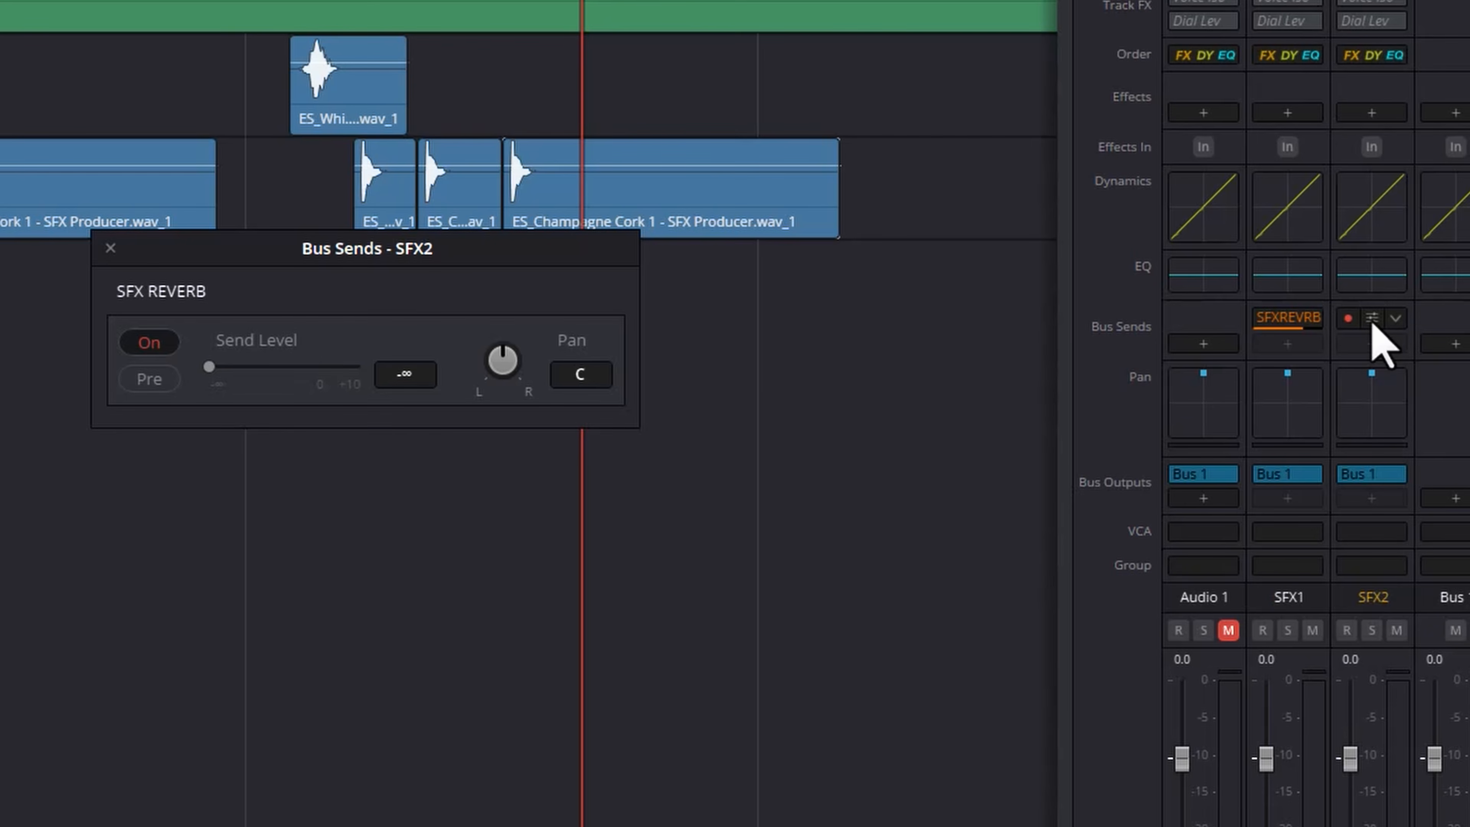
double_click(209, 367)
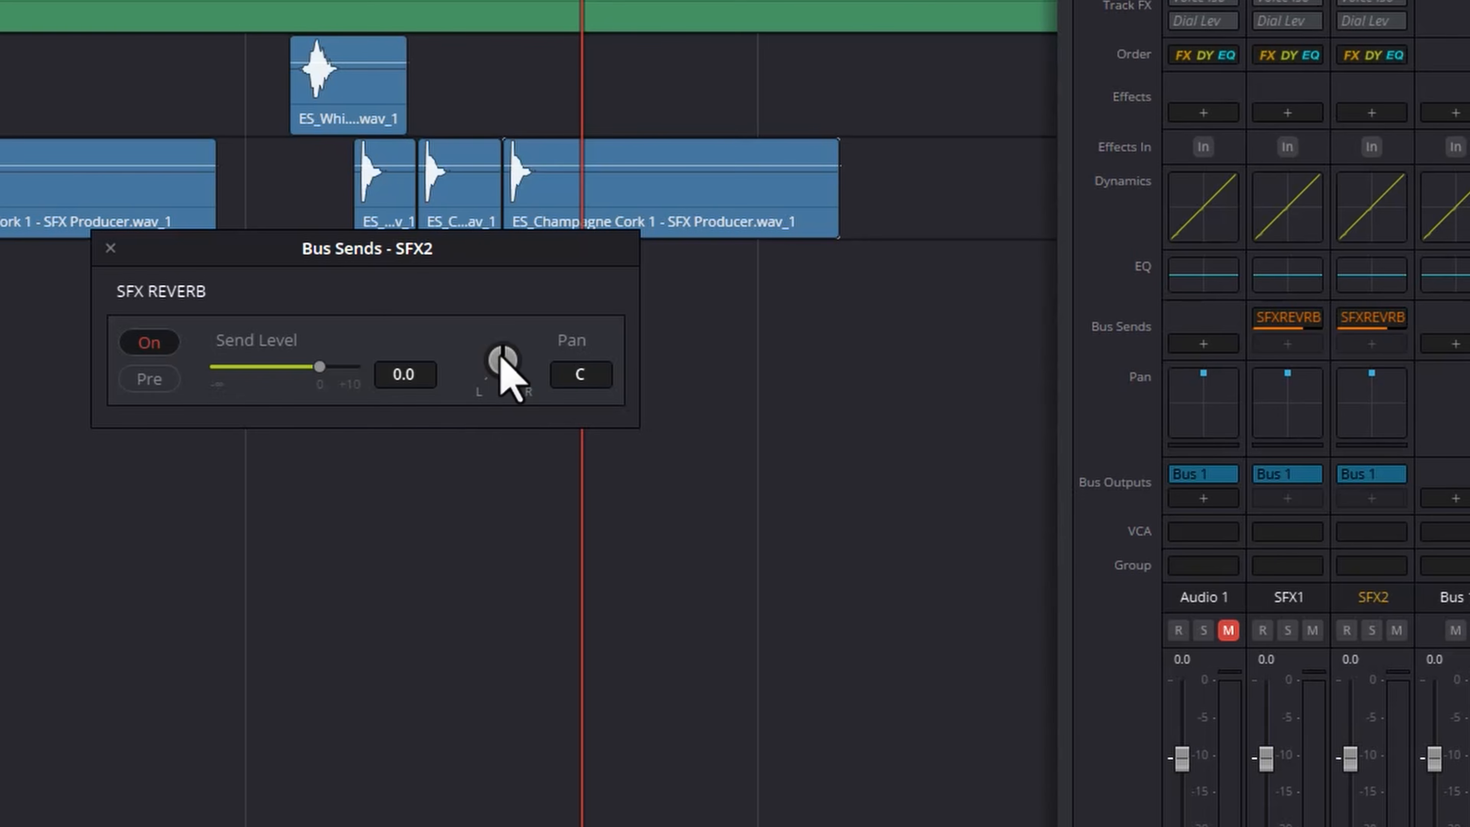
left_click(109, 248)
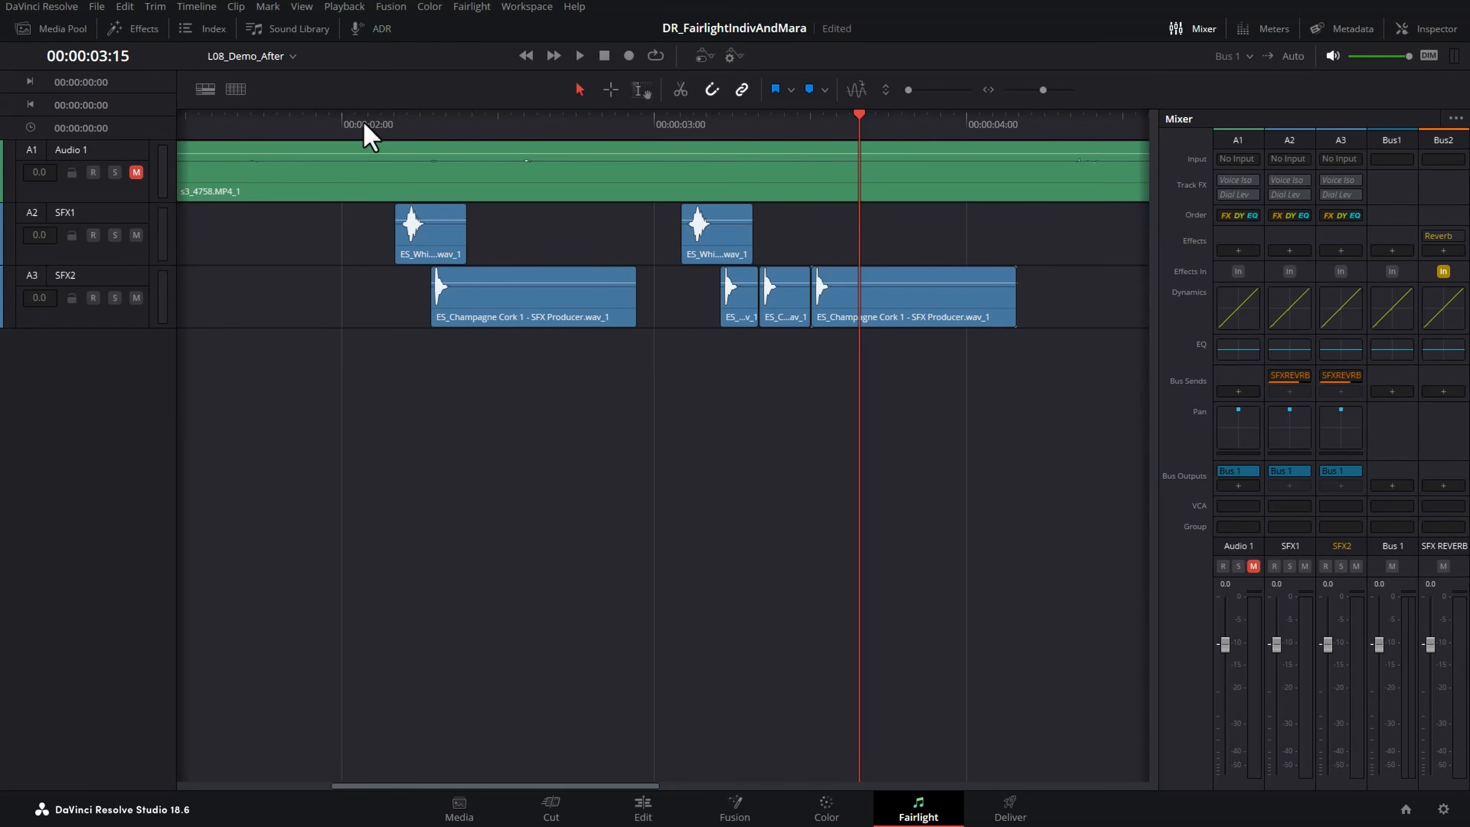
- Play back the sound effects from 00:00:02:01 and watch the level meter of the SFX REVERB bus
left_click(364, 125)
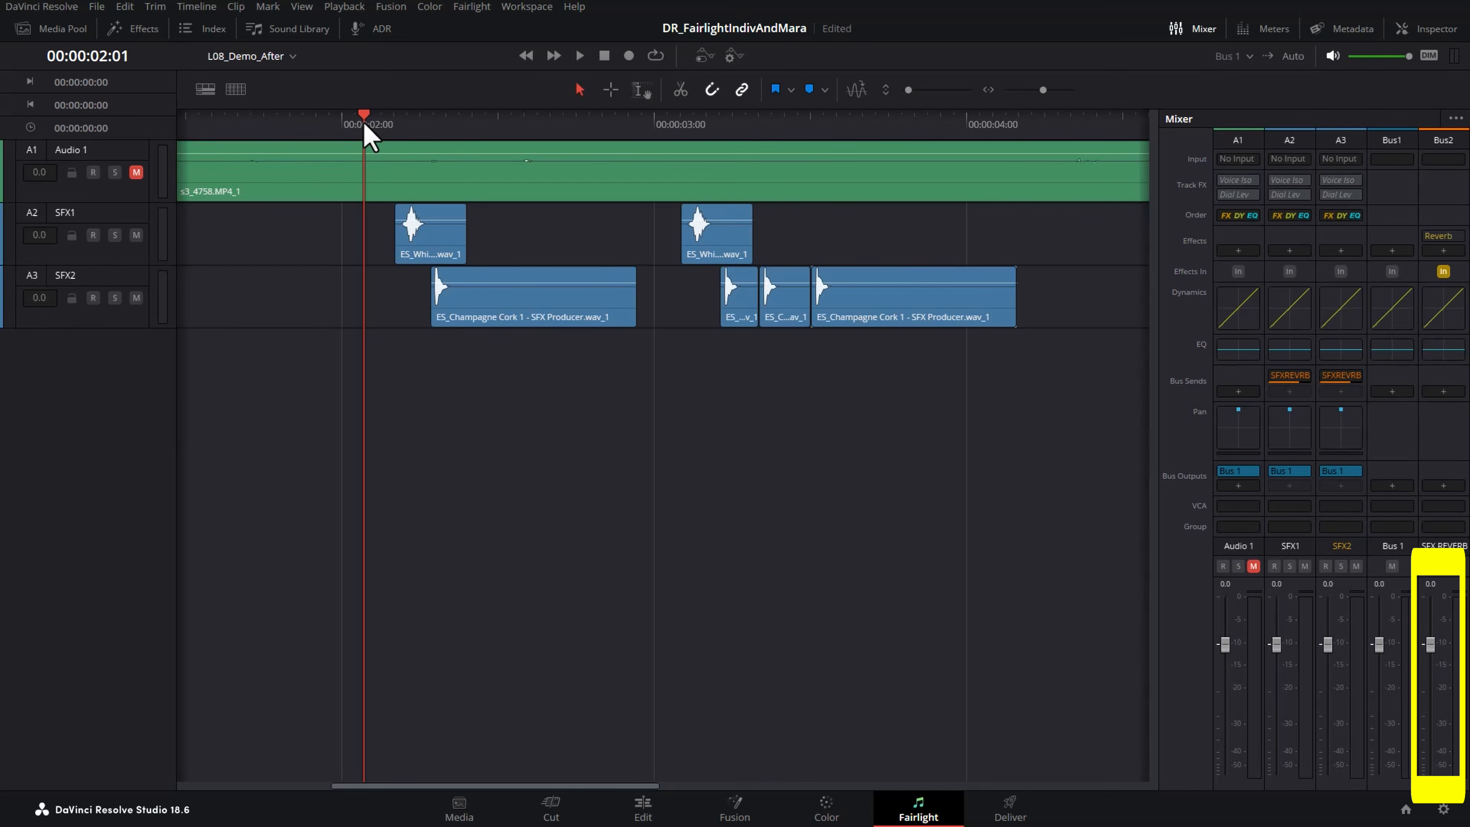
left_click(579, 56)
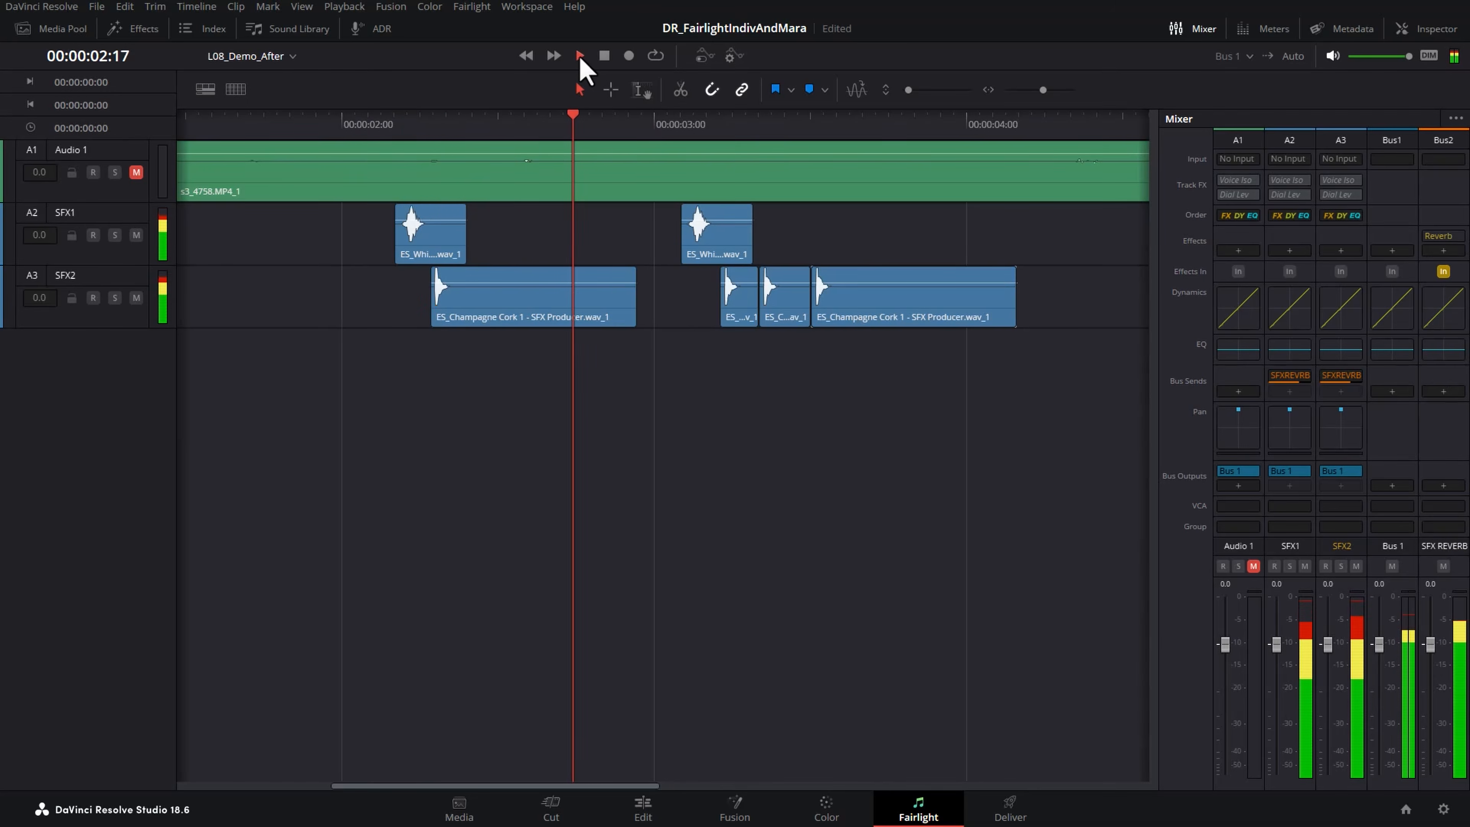
left_click(604, 55)
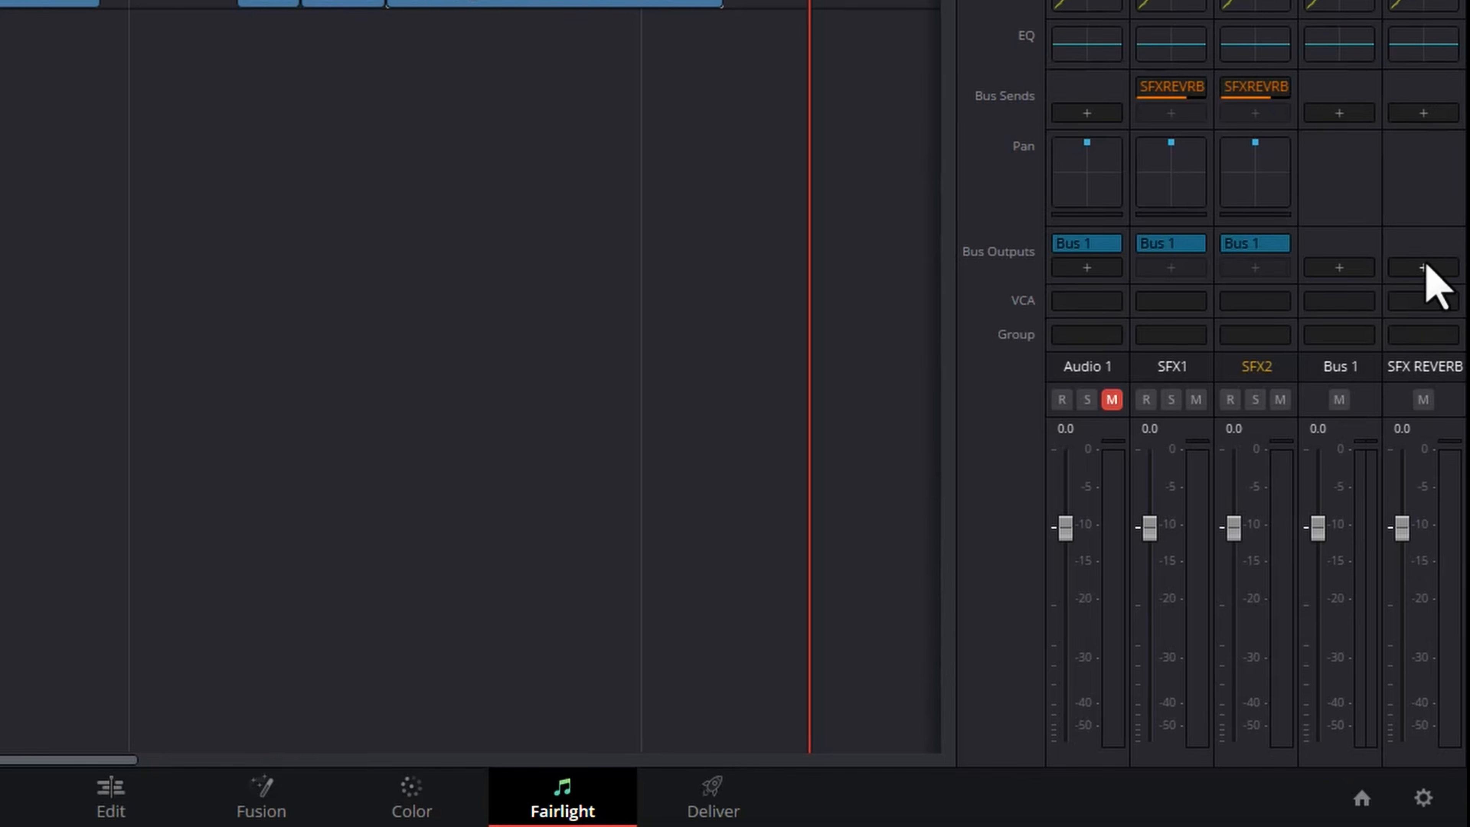
- Route the SFX REVERB bus output to Bus 1 and play back the sound effects from 00:00:01:23
left_click(1425, 268)
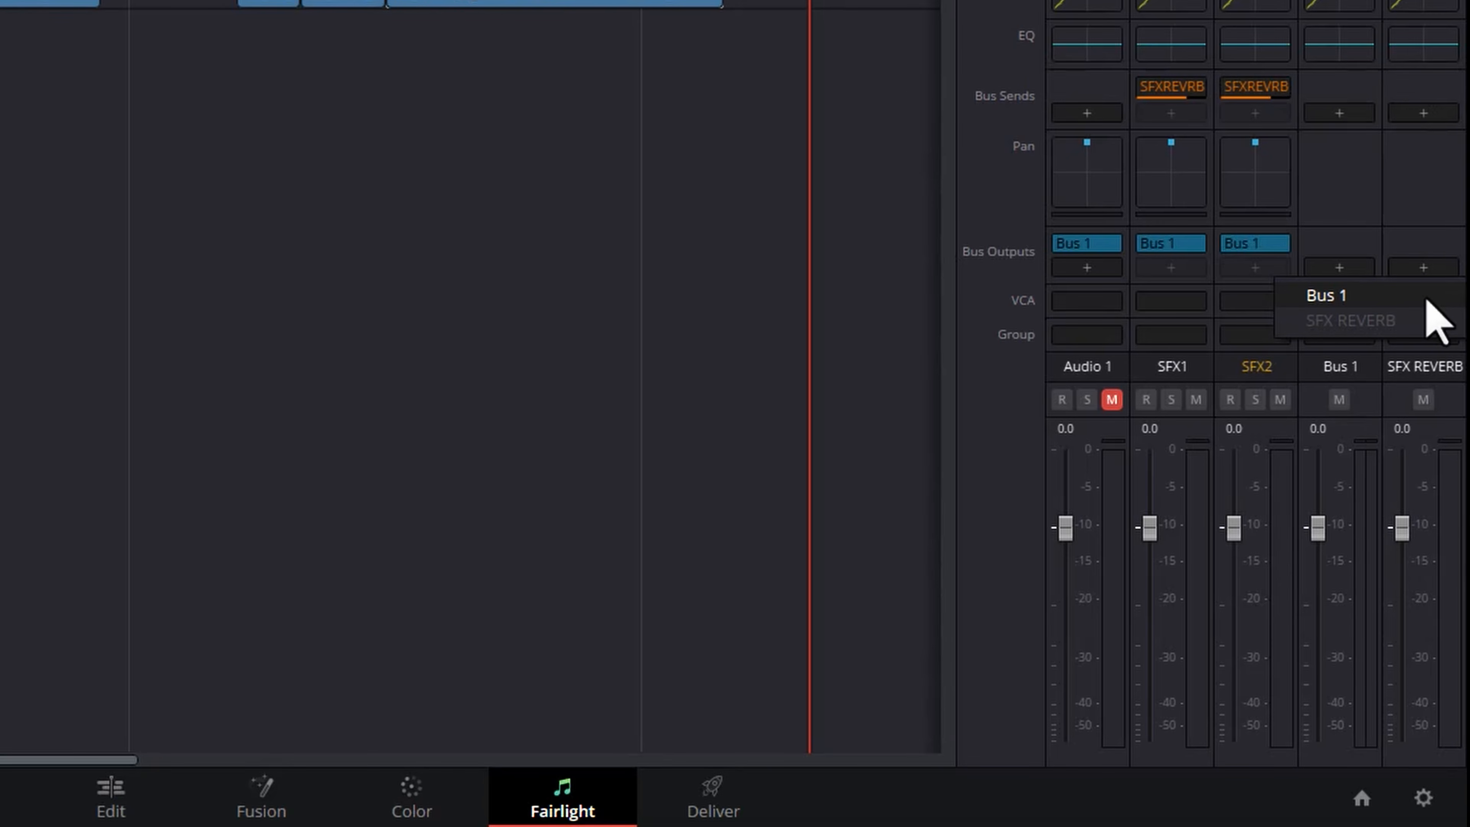
left_click(1412, 295)
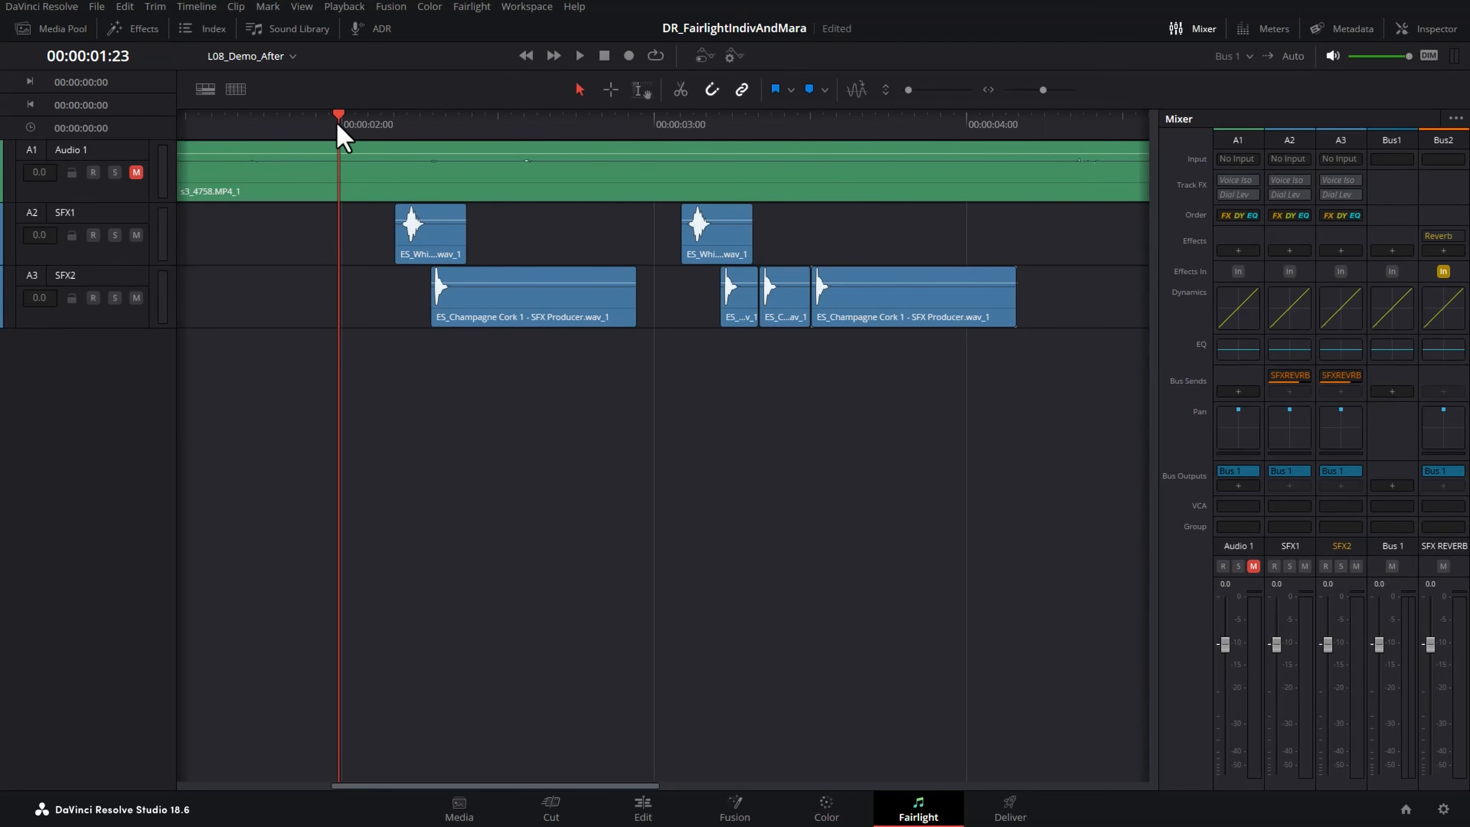
key("space")
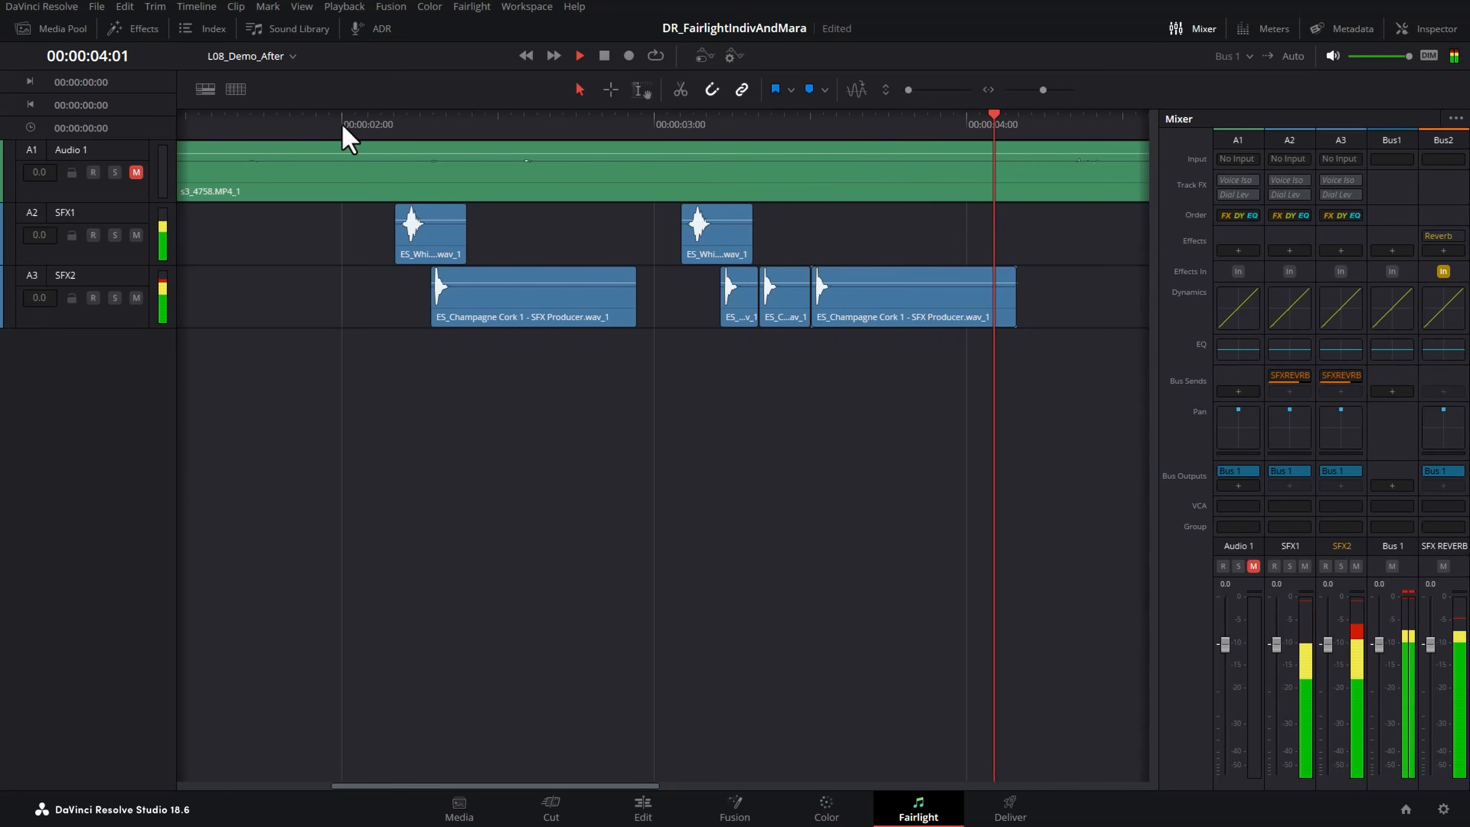
key("space")
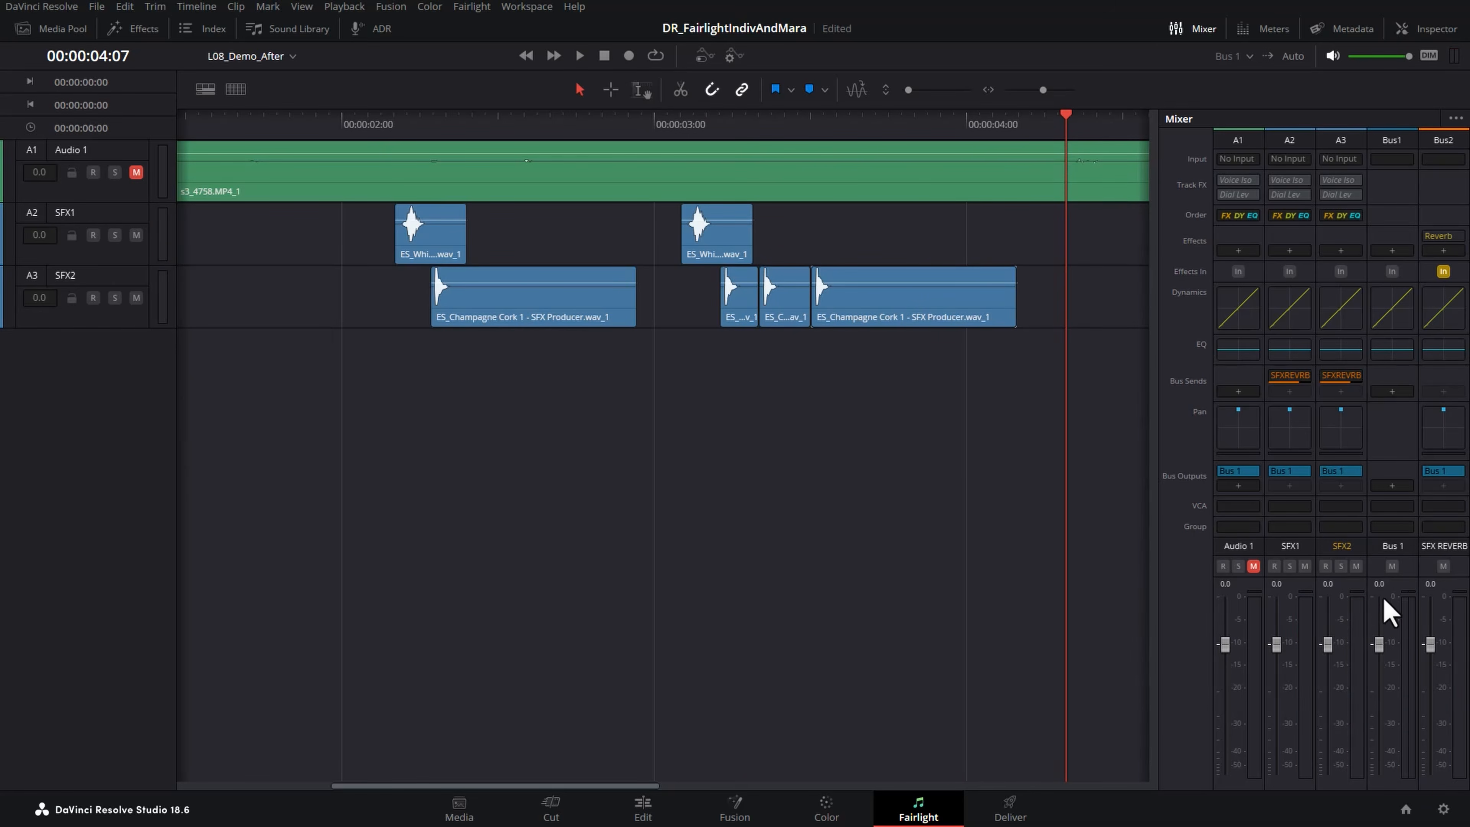
- Try the SFX REVERB bus fader at -17 while playing back the sound effects, and reset it to 0.0
left_click_drag(1432, 646, 1437, 709)
left_click(371, 127)
key("space")
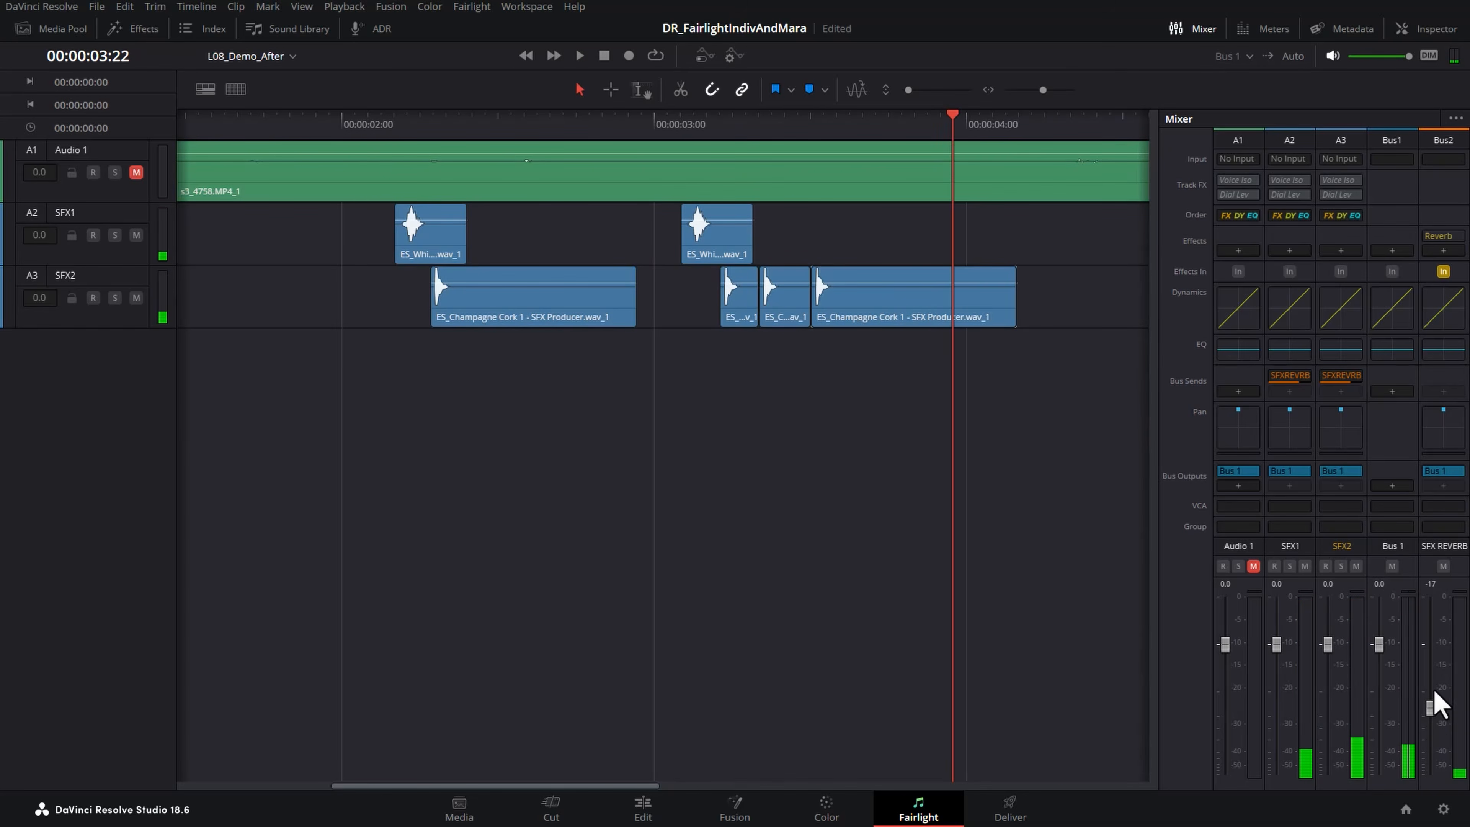
double_click(1430, 707)
- Switch the Reverb effect on the SFX REVERB bus to the Plate preset
mouse_move(1441, 243)
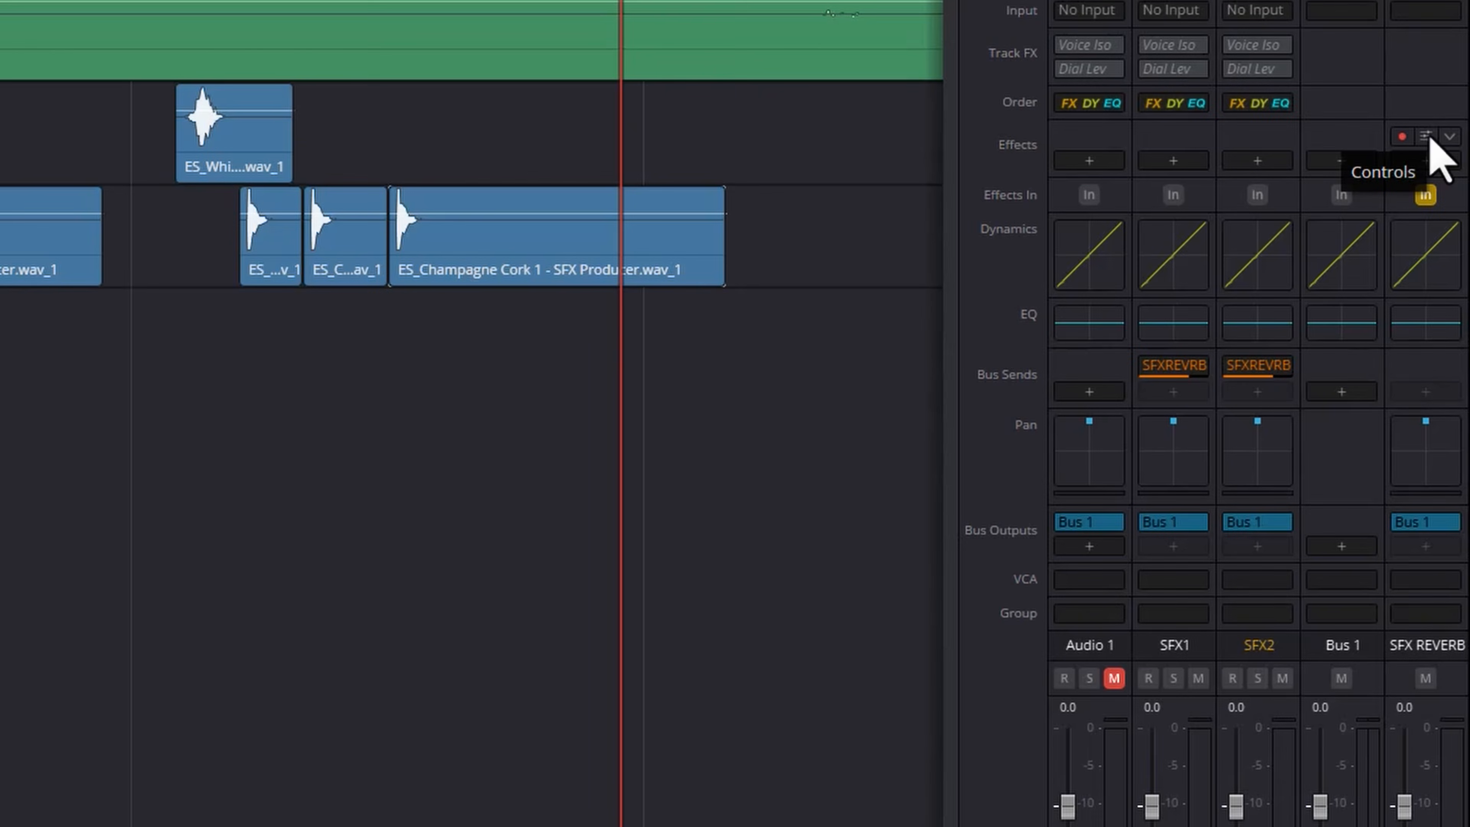
left_click(1426, 137)
left_click(501, 164)
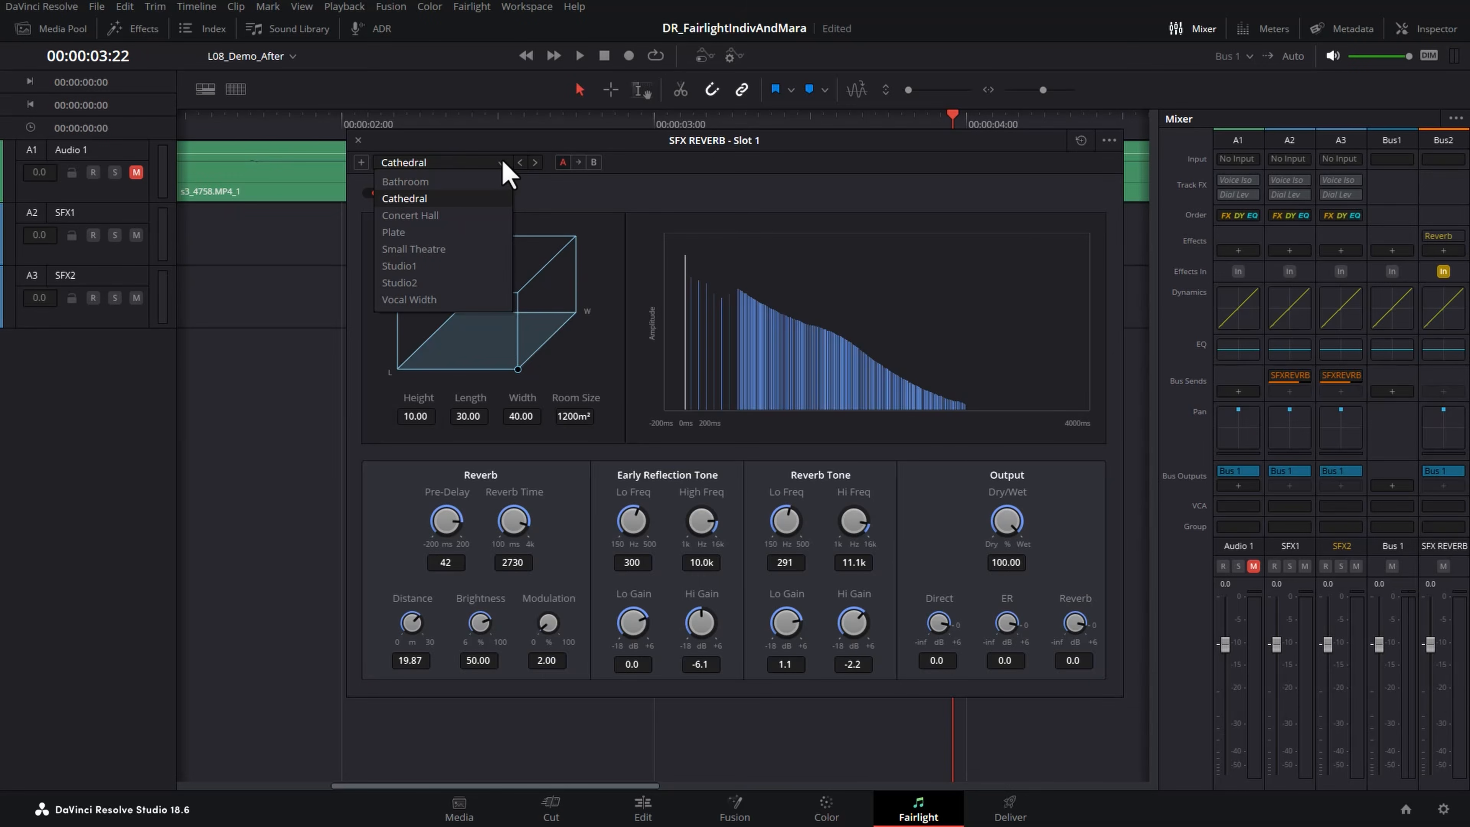
left_click(436, 233)
left_click(357, 141)
- Play back the sound effects from about the two-second mark to hear the Plate reverb
left_click(349, 124)
key("space")
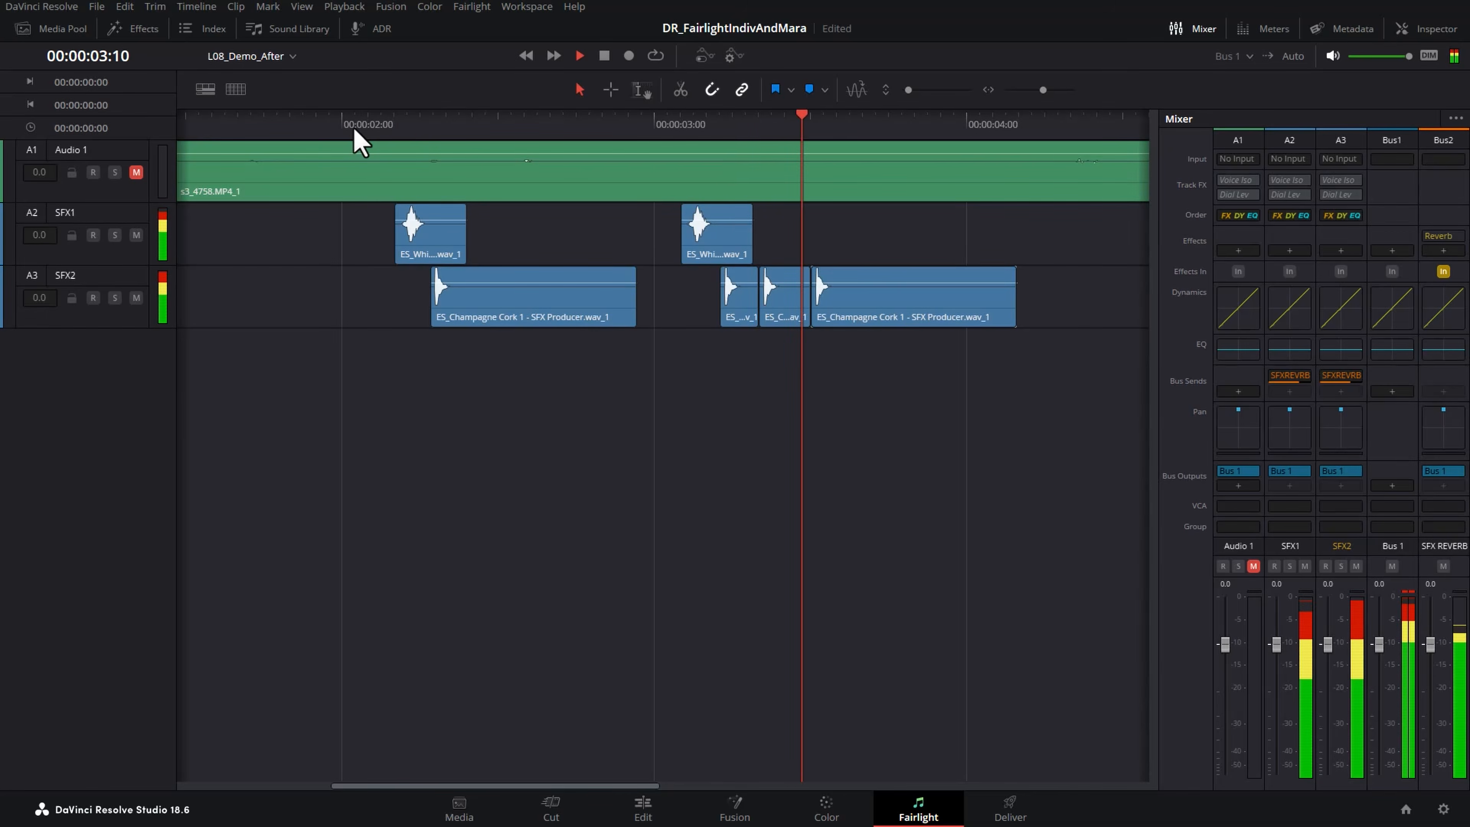
key("space")
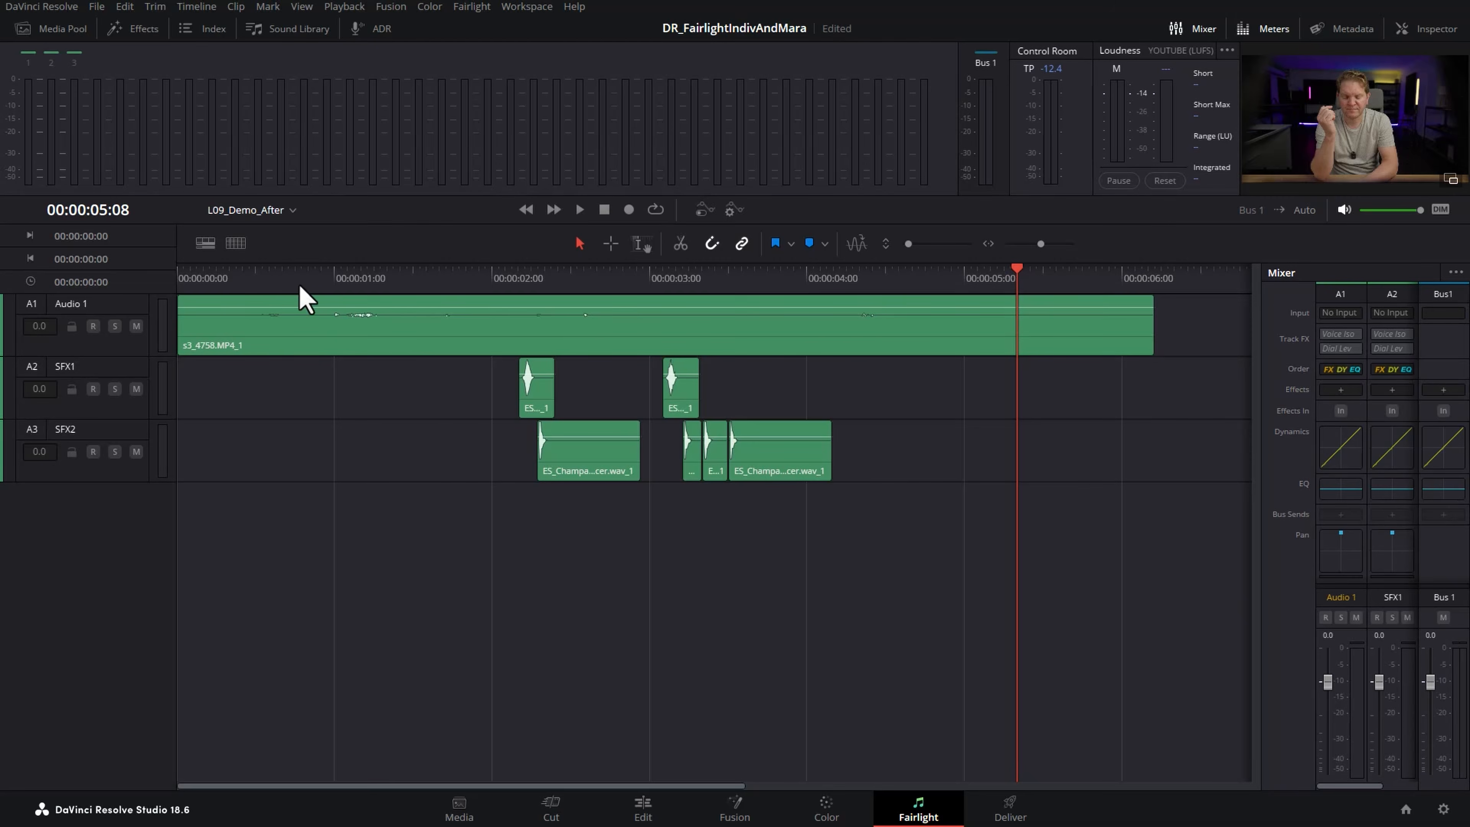
mouse_move(253, 318)
left_click(74, 374)
left_click(63, 436)
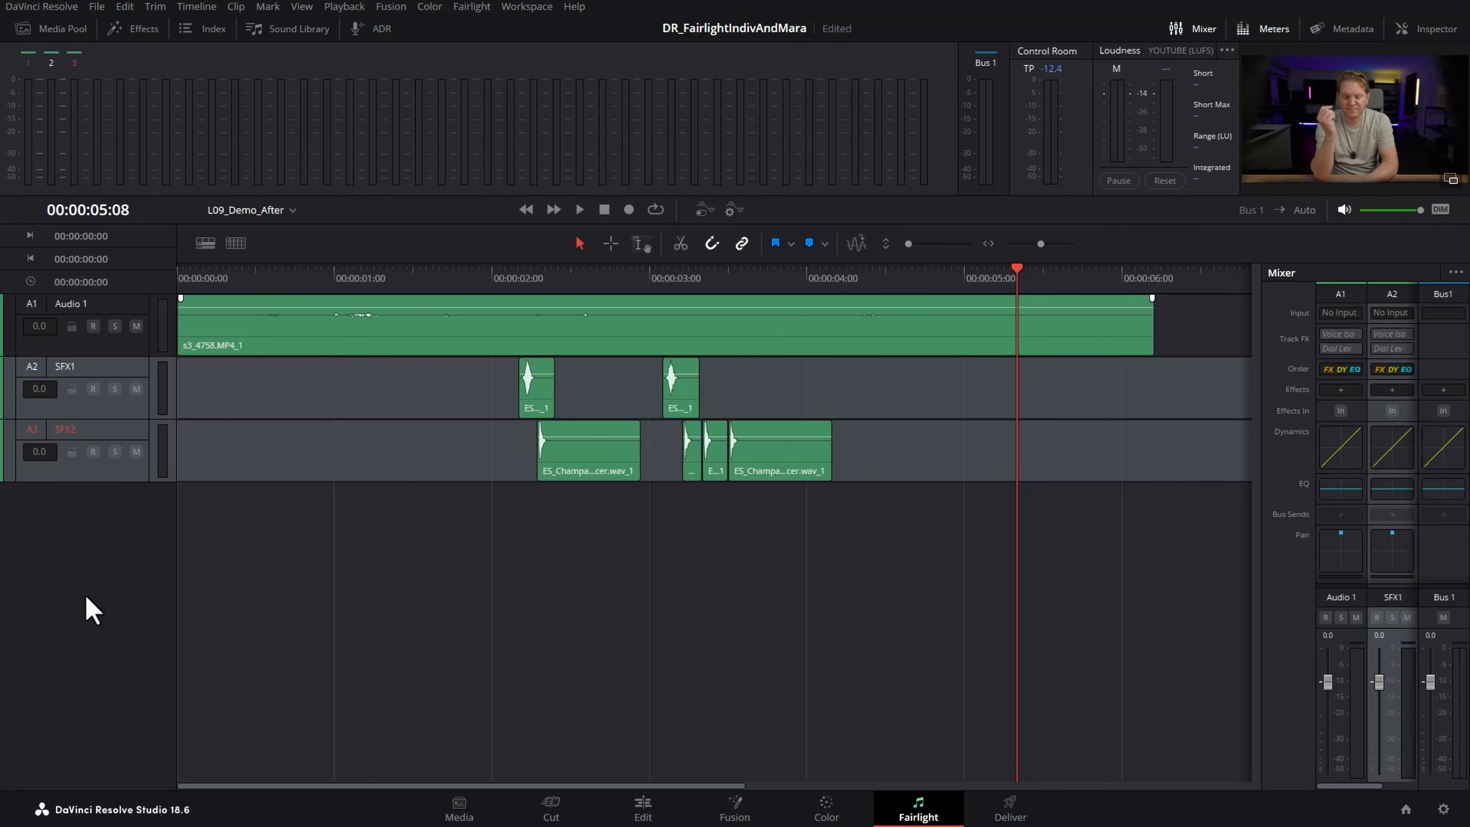
left_click(303, 533)
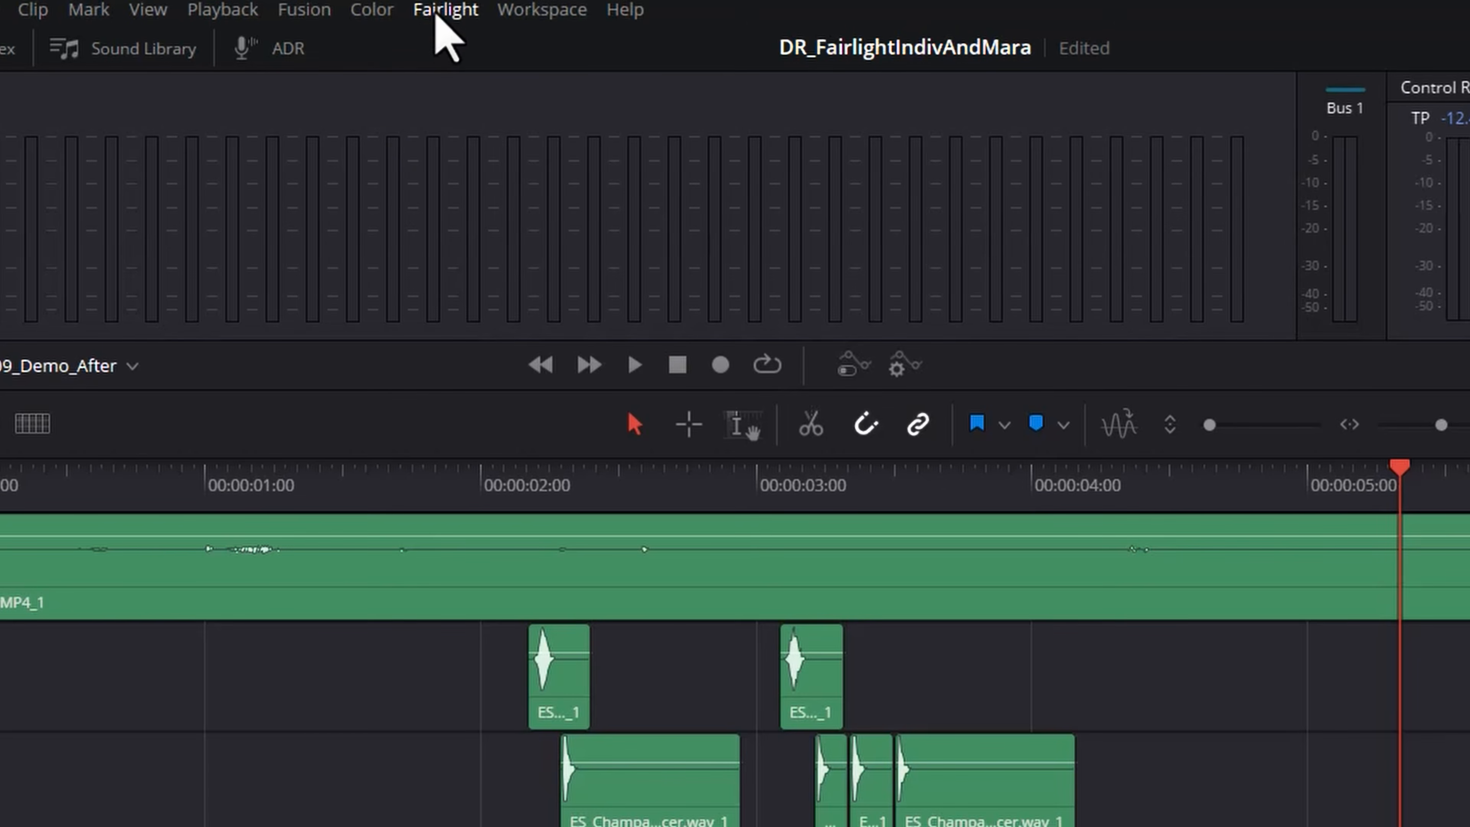
- Add a new bus in Bus Format and set its format to Stereo
left_click(440, 13)
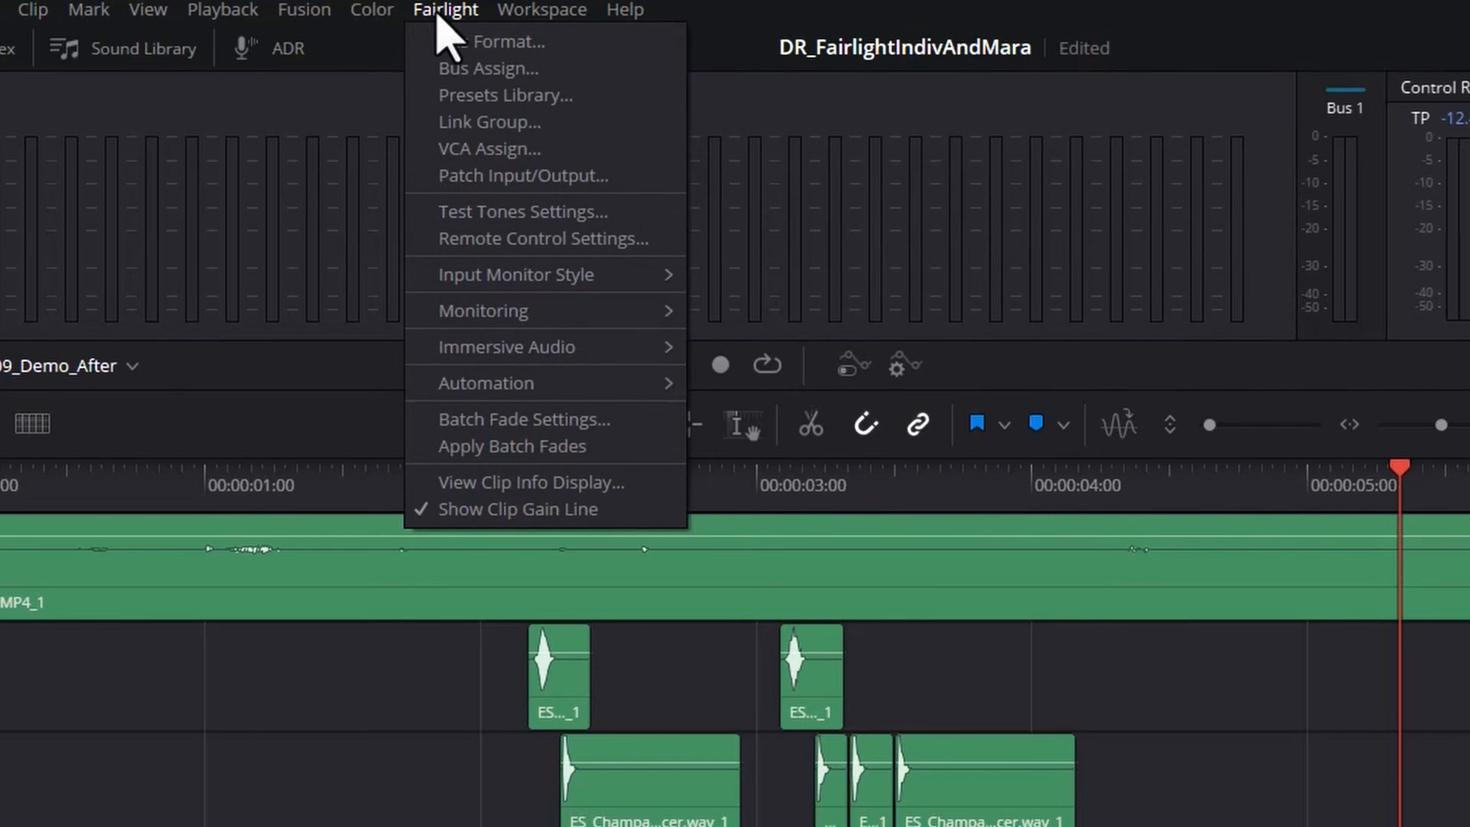
left_click(581, 43)
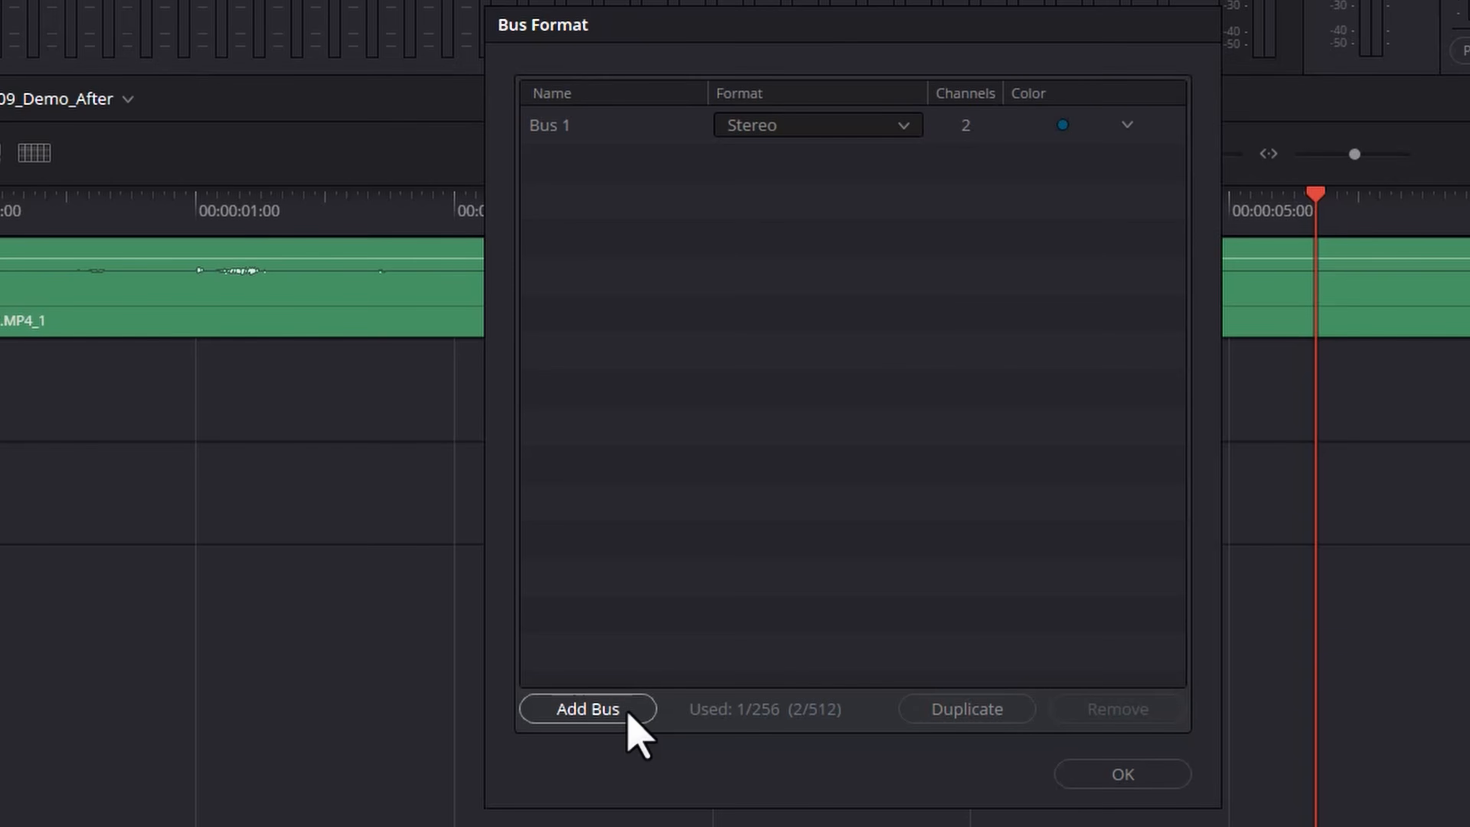
left_click(628, 711)
left_click(899, 164)
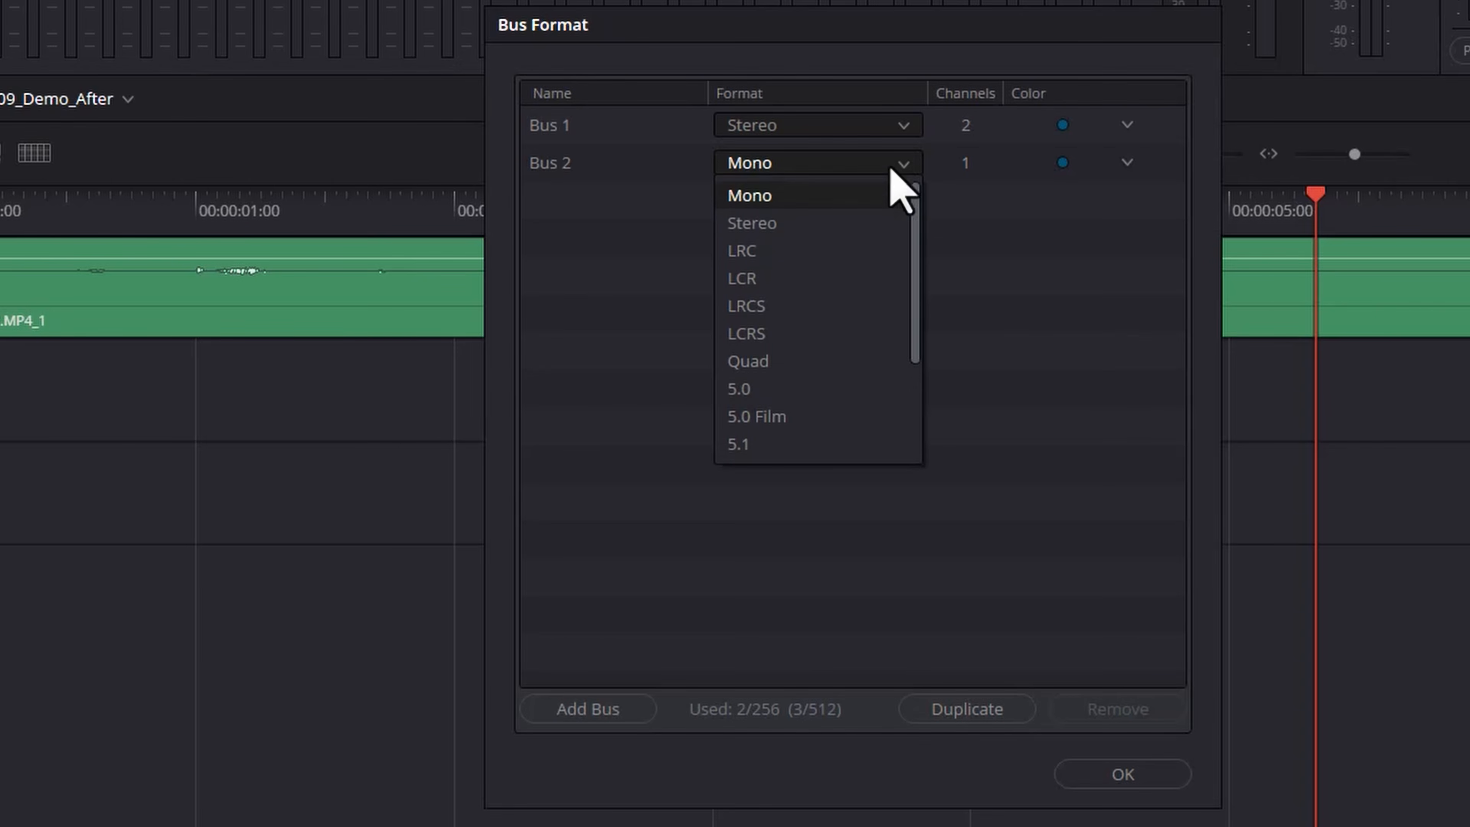
left_click(760, 225)
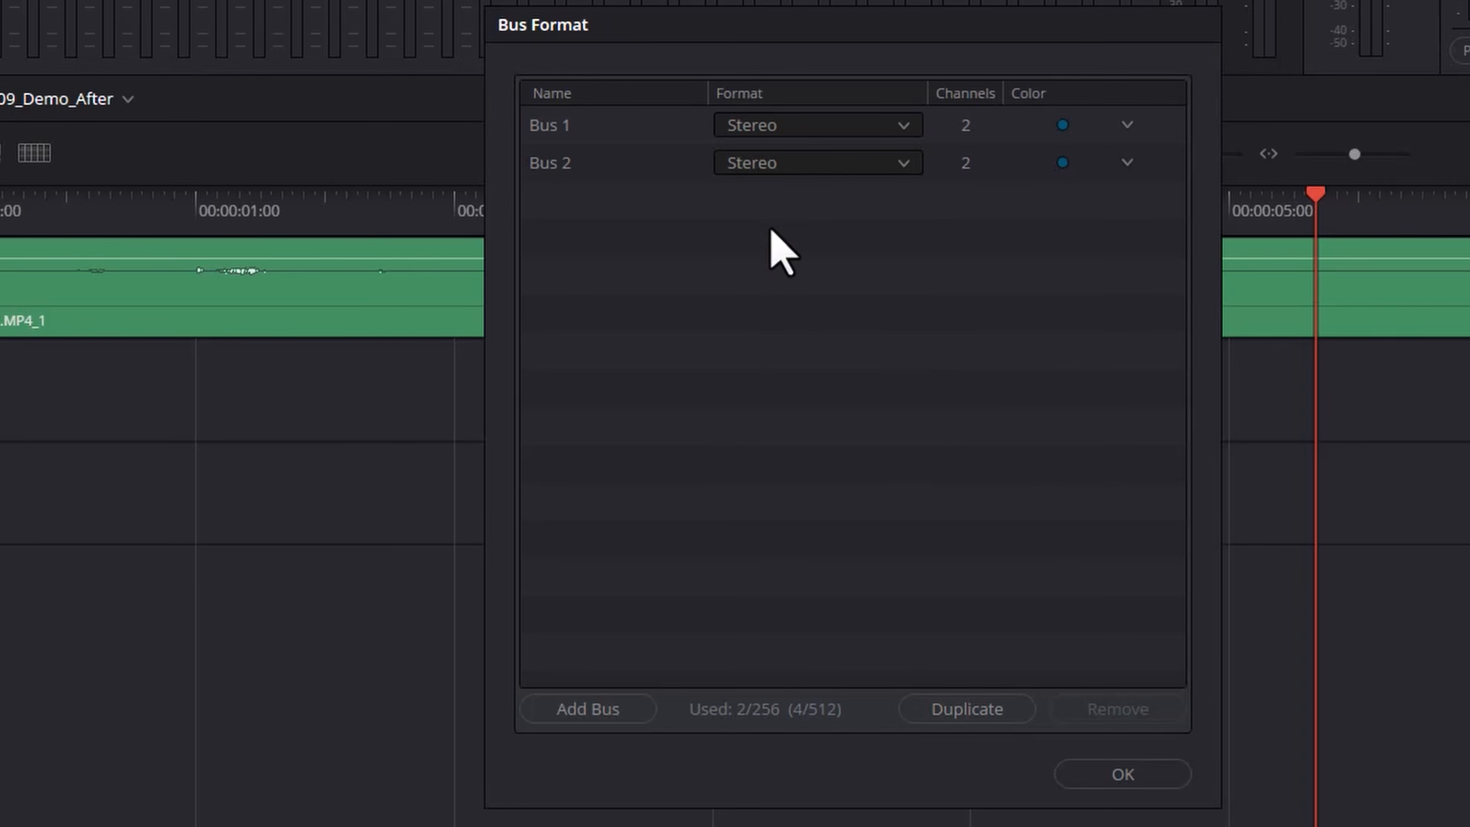
- Give the new bus the color Orange, rename it SFX Bus, and confirm the bus format
left_click(1063, 163)
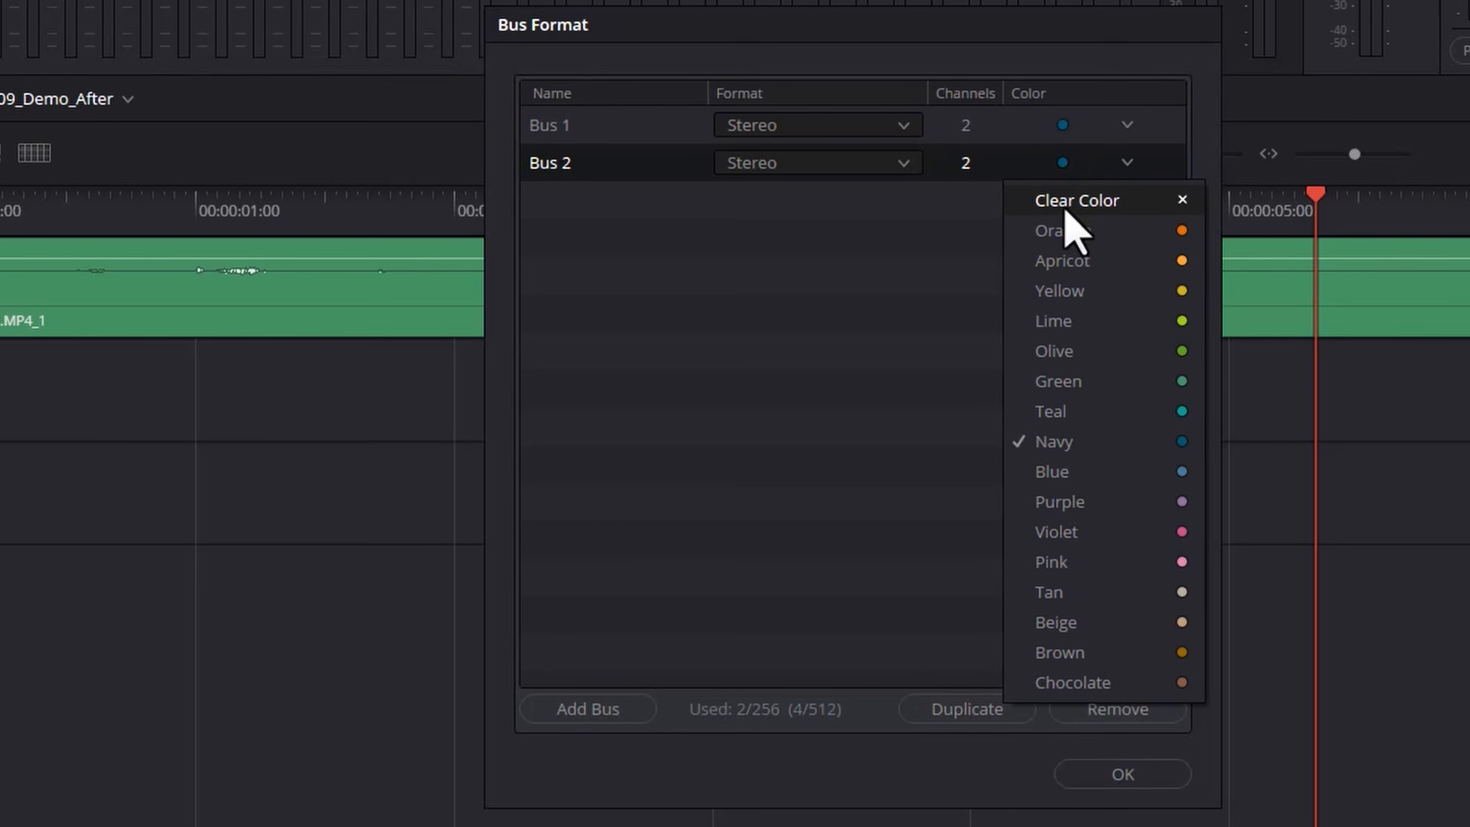
left_click(1071, 231)
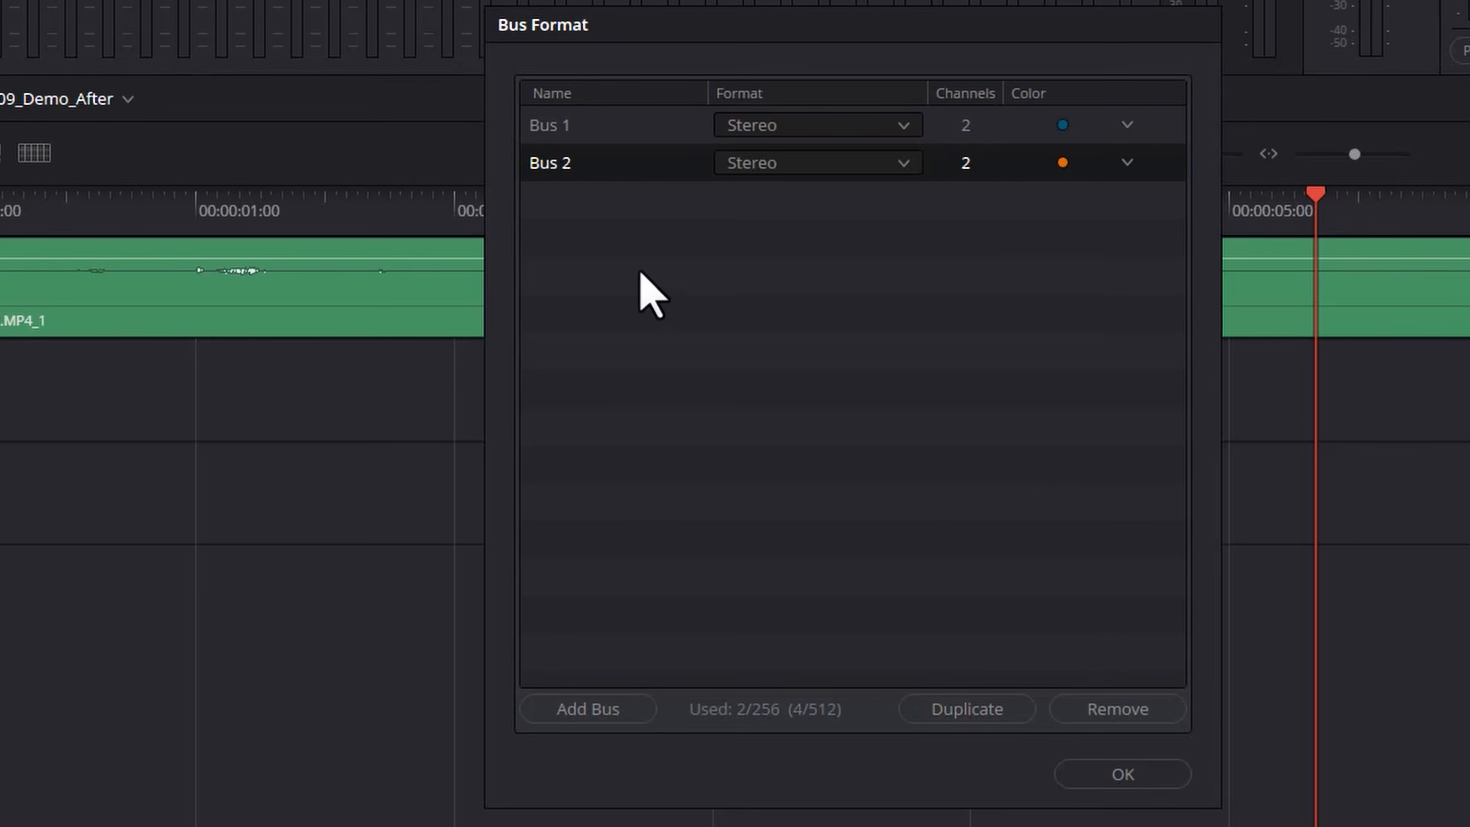
double_click(564, 164)
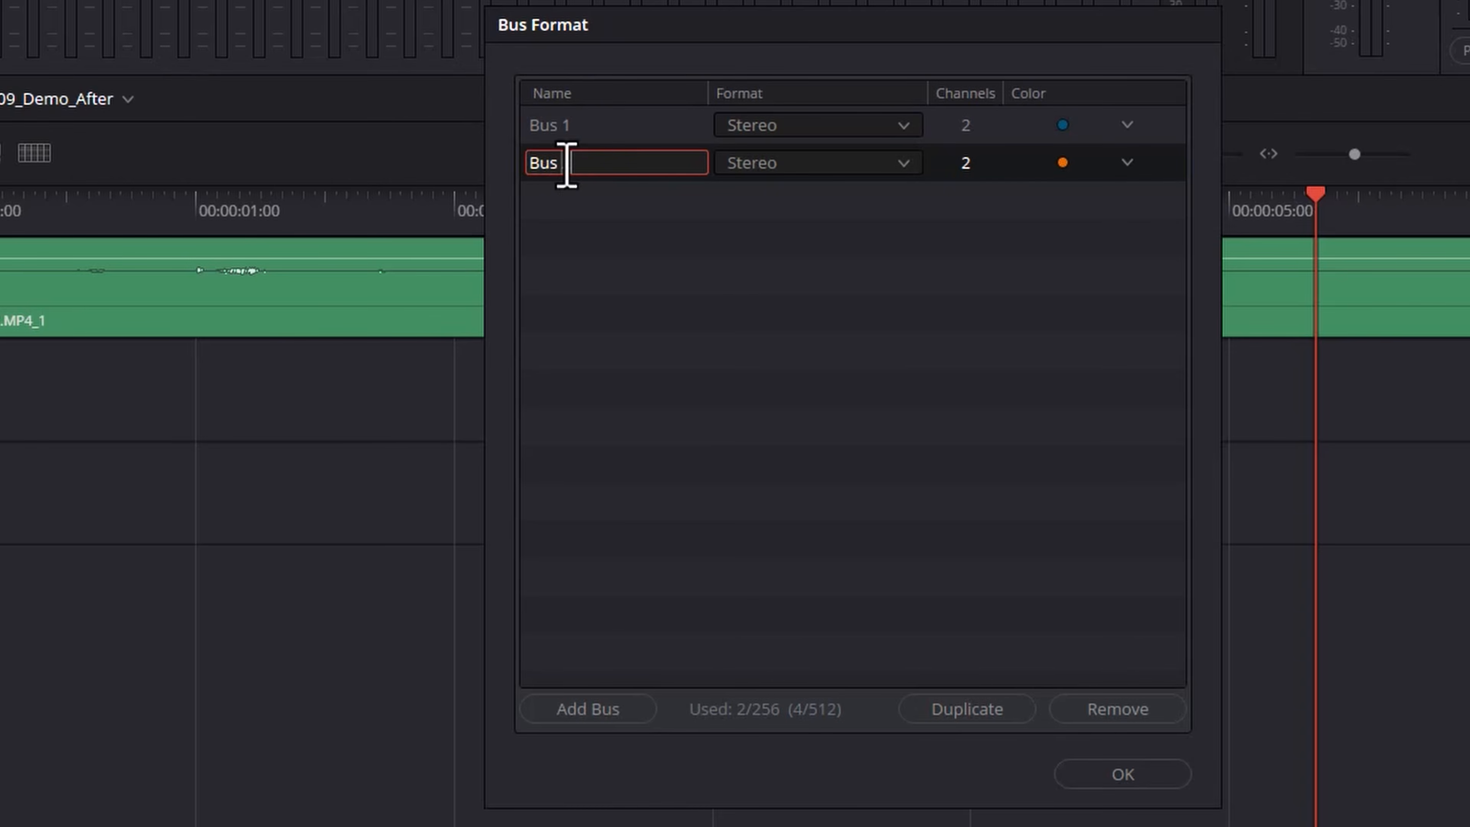
type("SFX Bus")
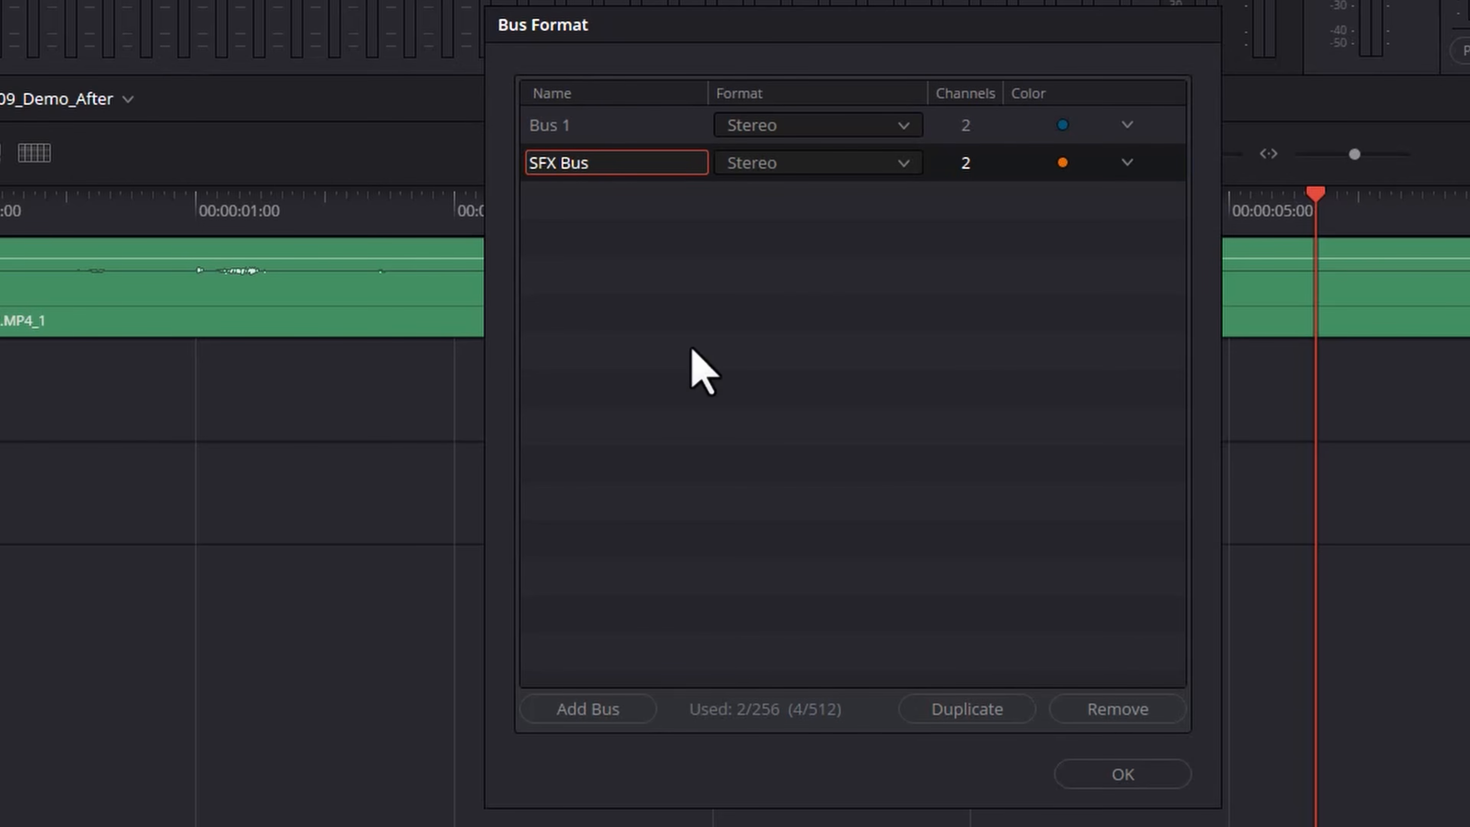
left_click(691, 349)
left_click(1121, 776)
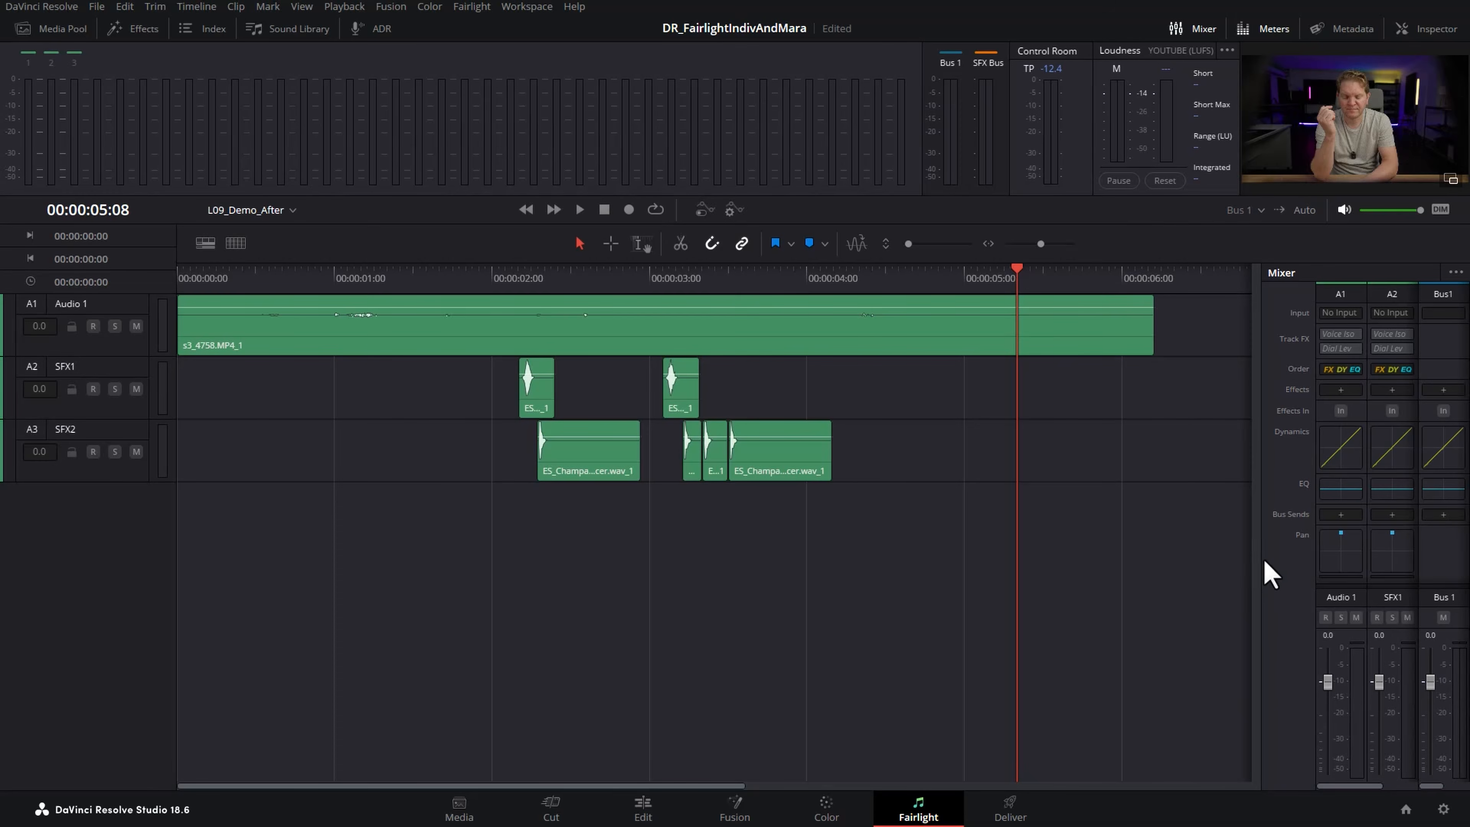
- Widen the Mixer to fit the SFX Bus strip, and turn on automation to show the bus tracks with a taller SFX Bus track
left_click_drag(1261, 559, 1045, 569)
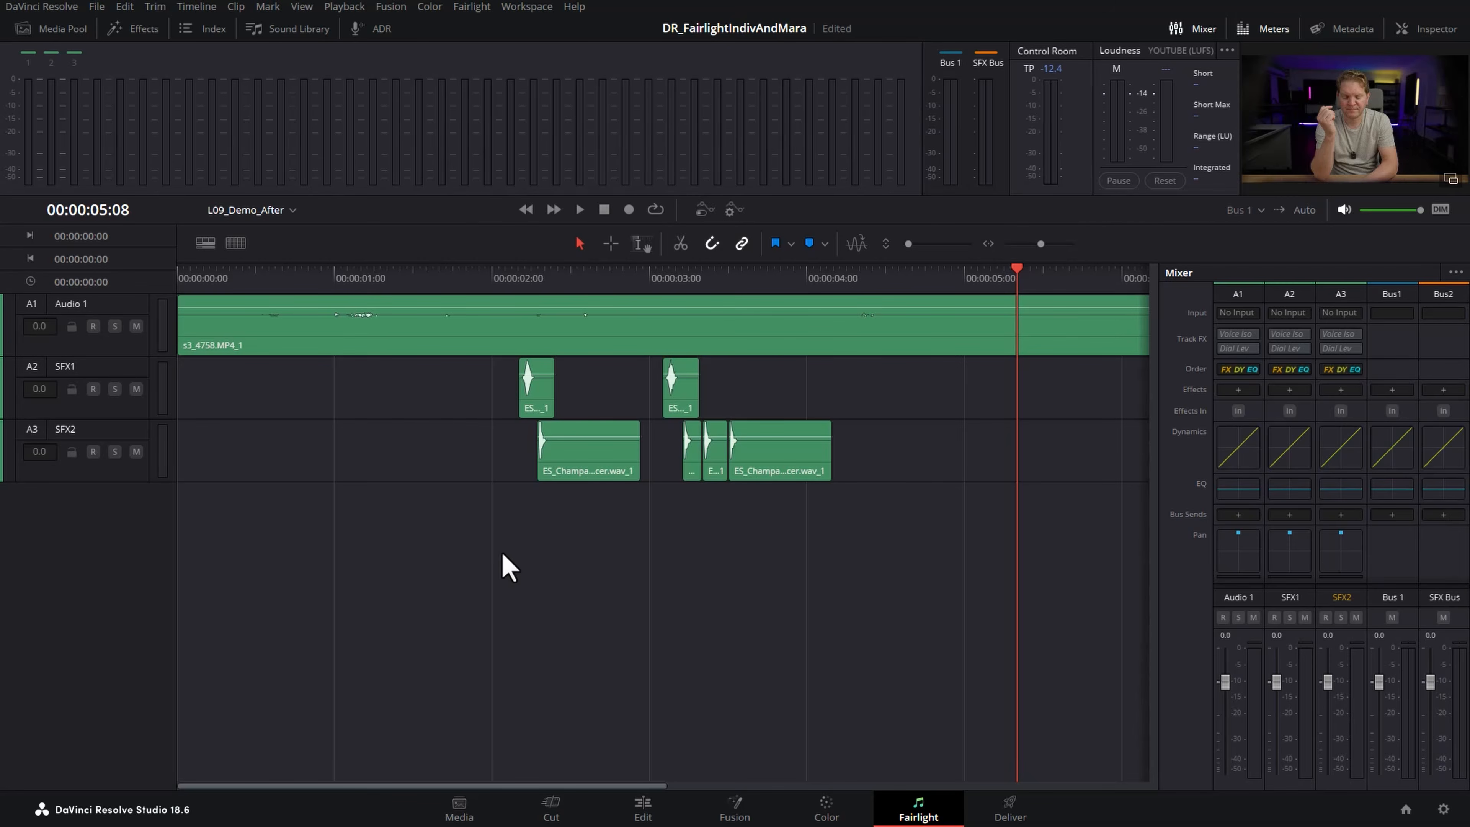
left_click(704, 210)
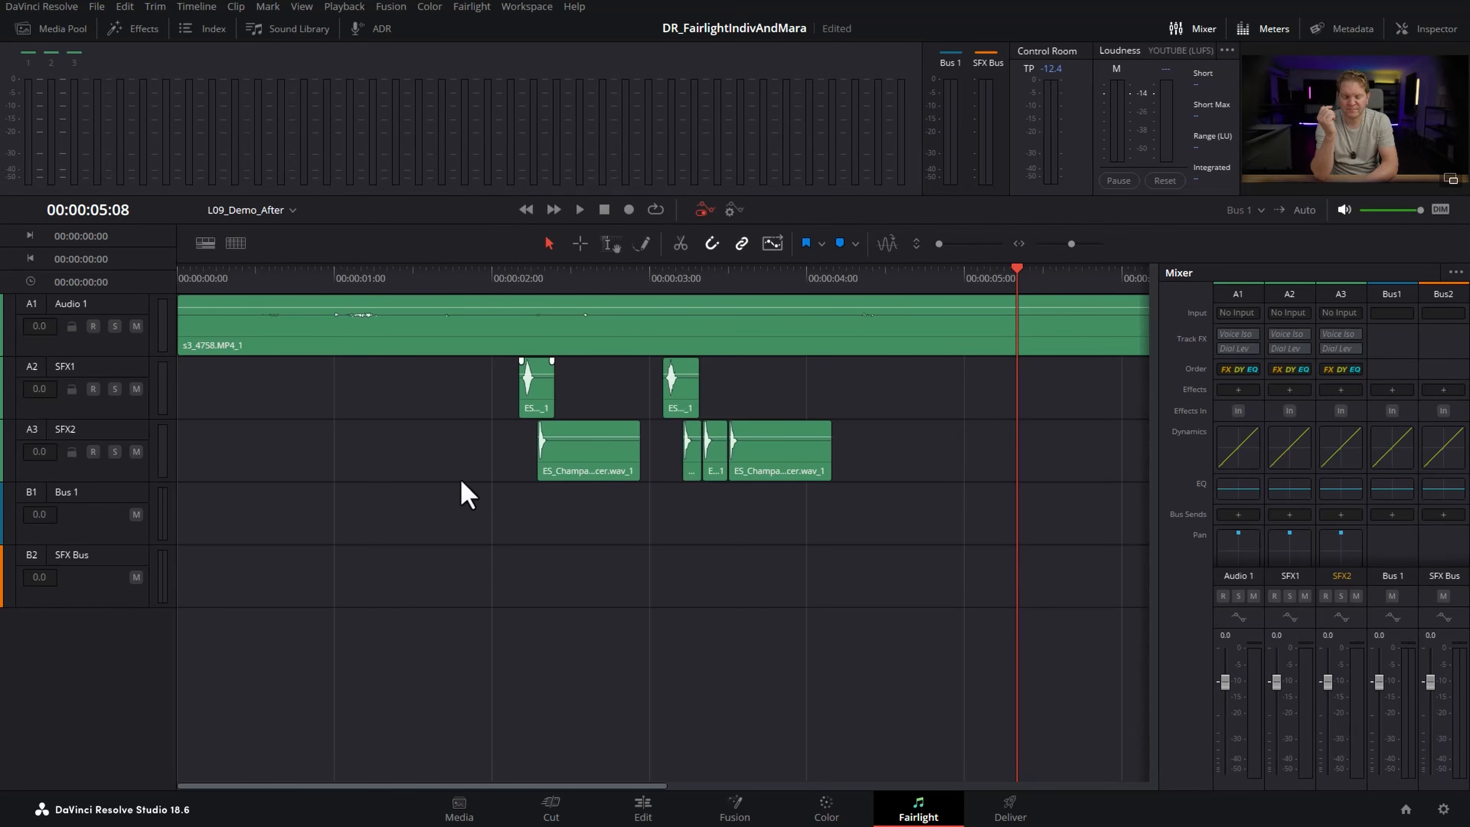
mouse_move(117, 607)
left_mouse_down()
mouse_move(109, 737)
mouse_move(122, 631)
left_mouse_up()
- Play back the sound effects from 00:00:02:04, and try lowering the SFX1 fader before resetting it to 0.0
left_click(516, 272)
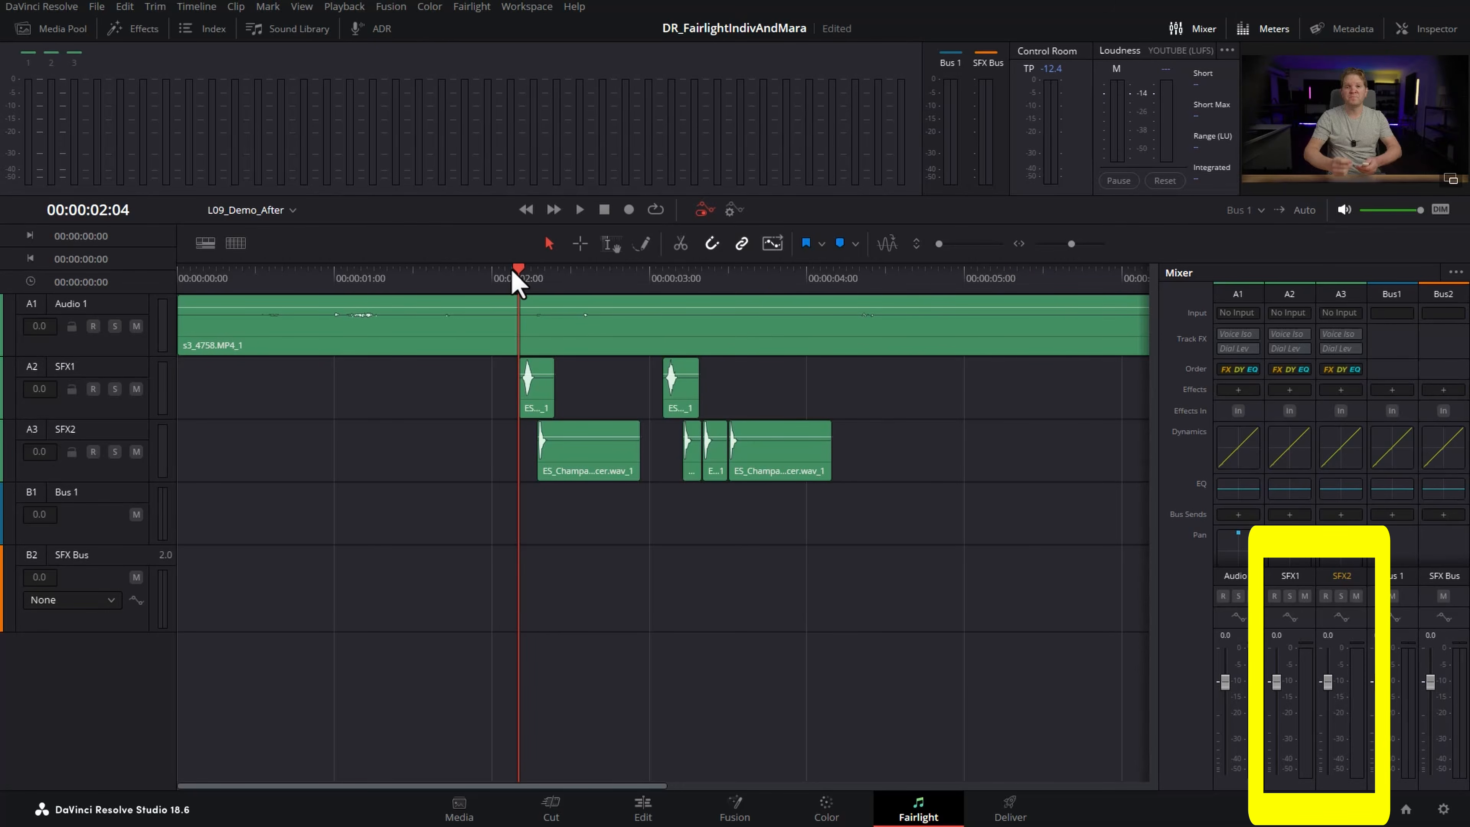
key("space")
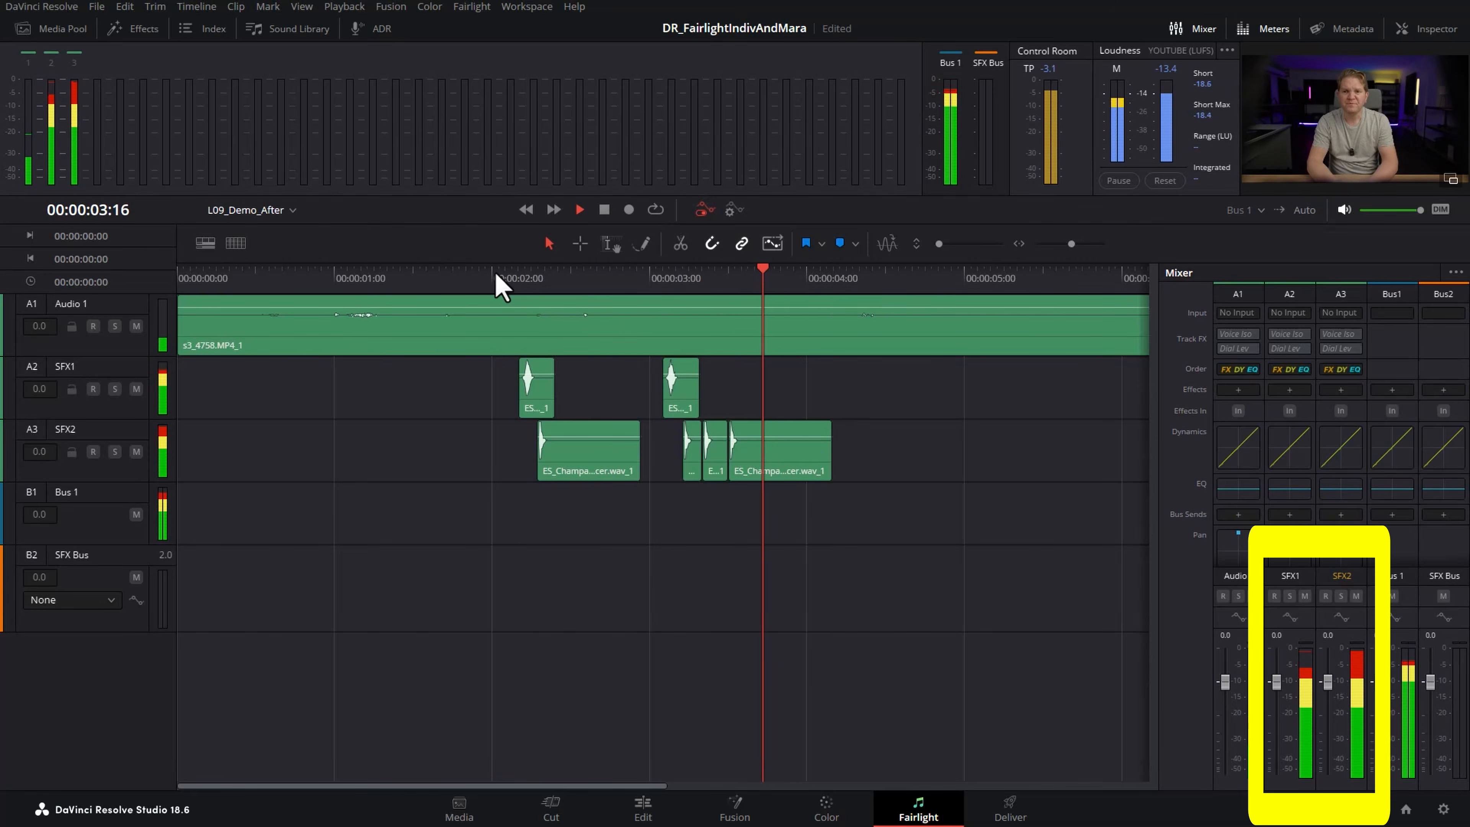
key("space")
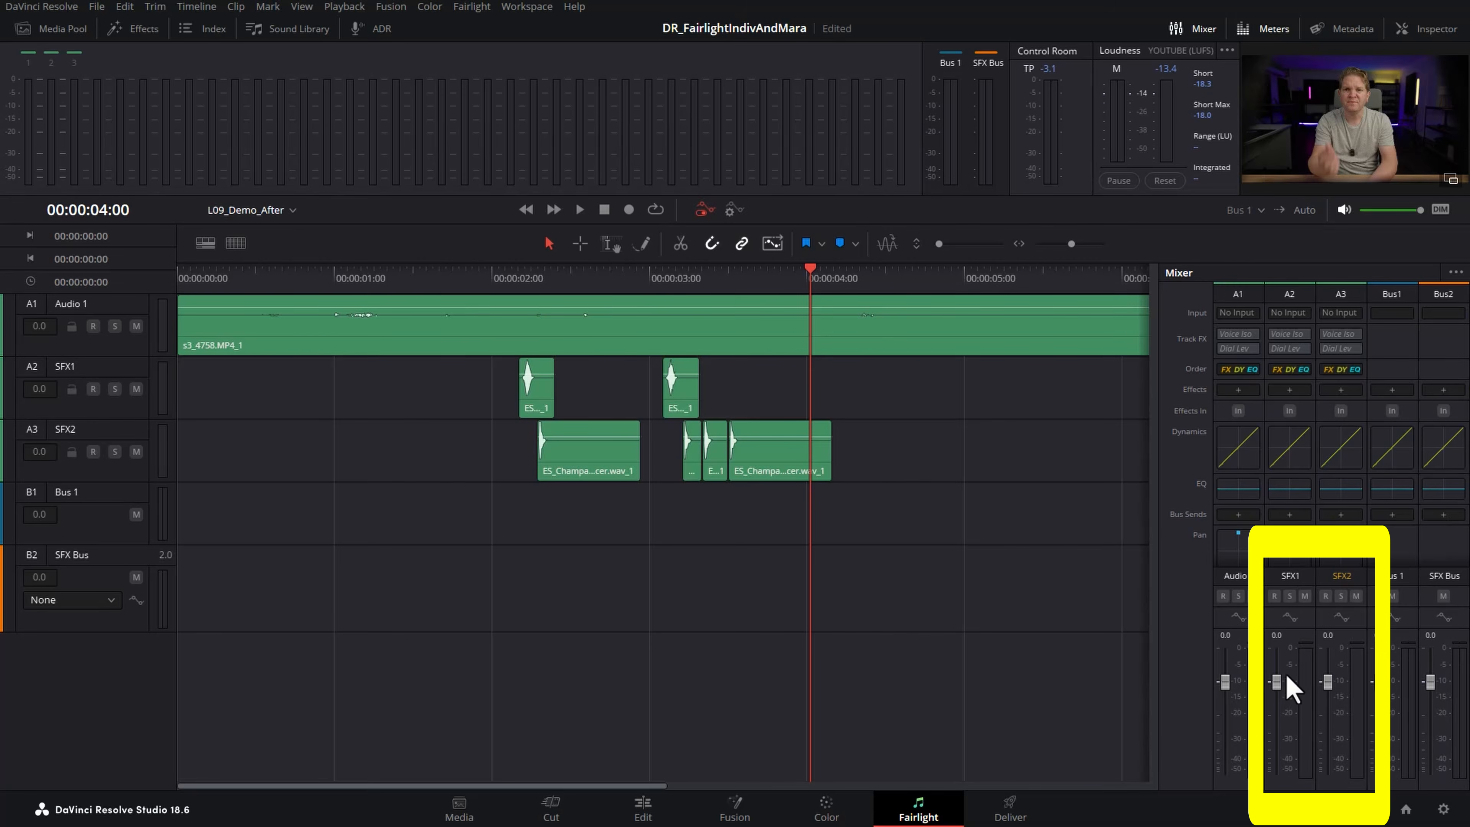
left_click_drag(1277, 682, 1277, 703)
double_click(1276, 702)
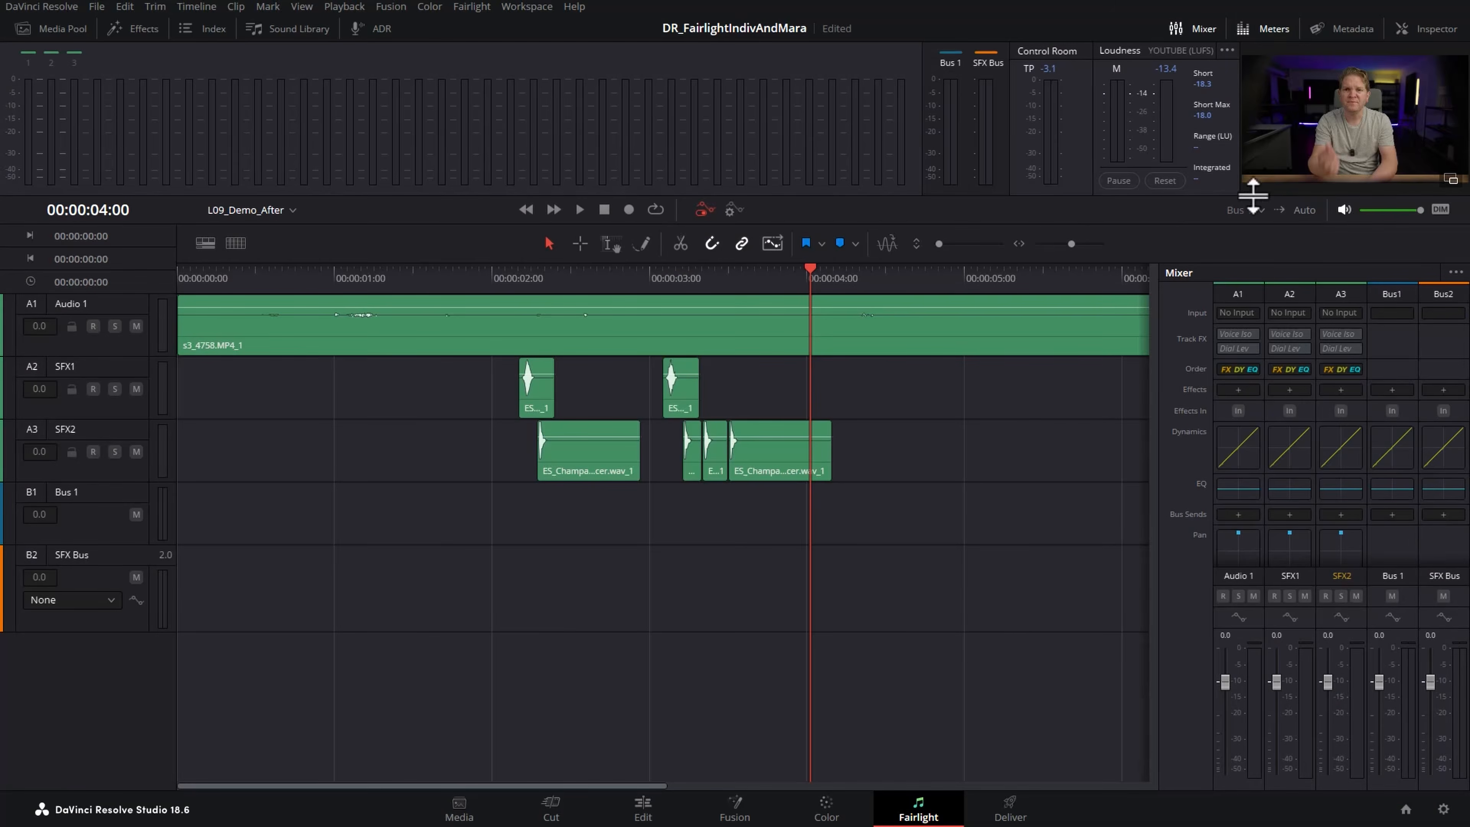
- Hide the meters and switch the bus outputs of SFX1 and SFX2 from Bus 1 to SFX Bus
left_click(1272, 34)
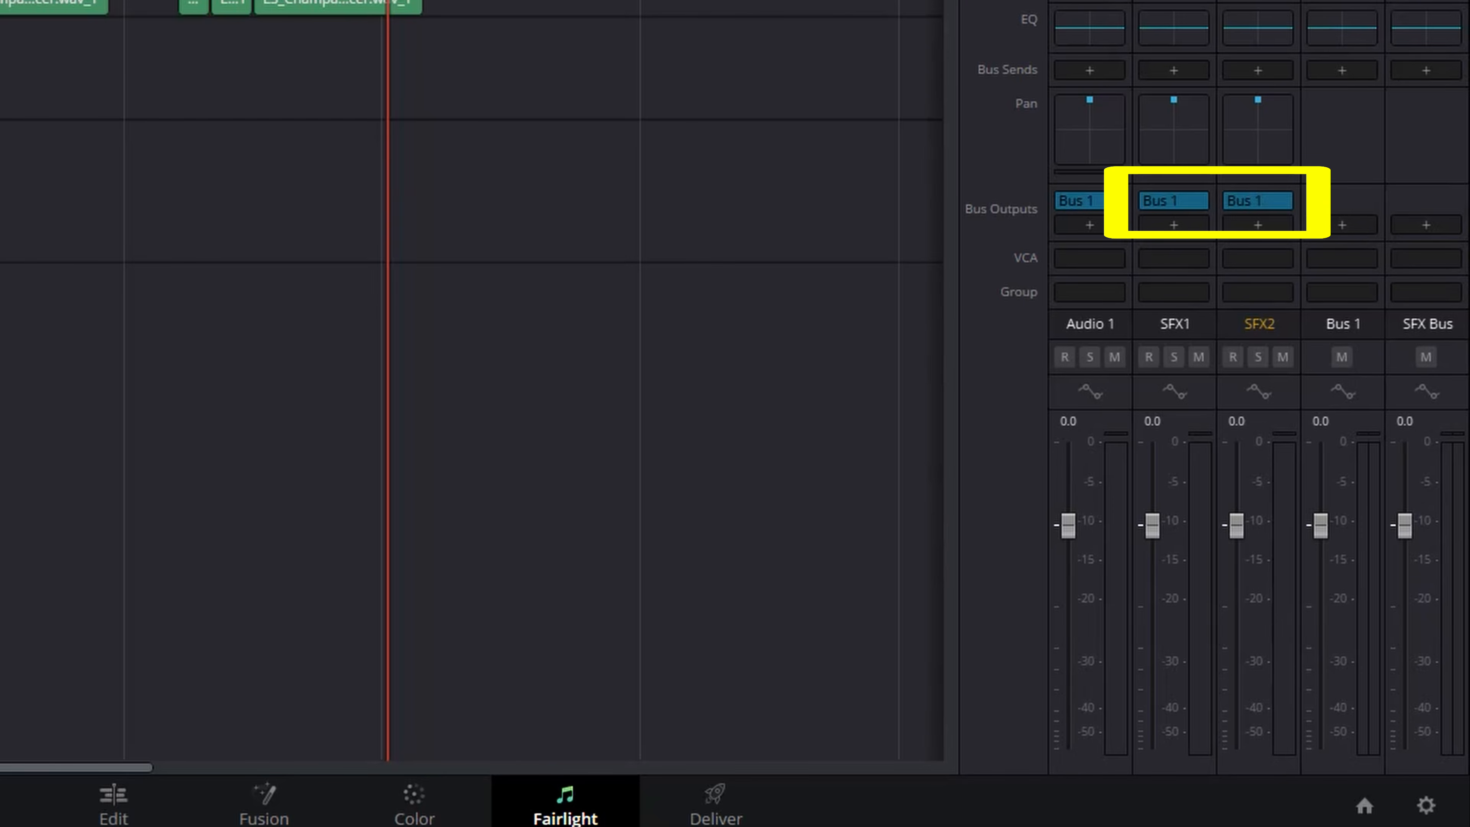
left_click(1340, 341)
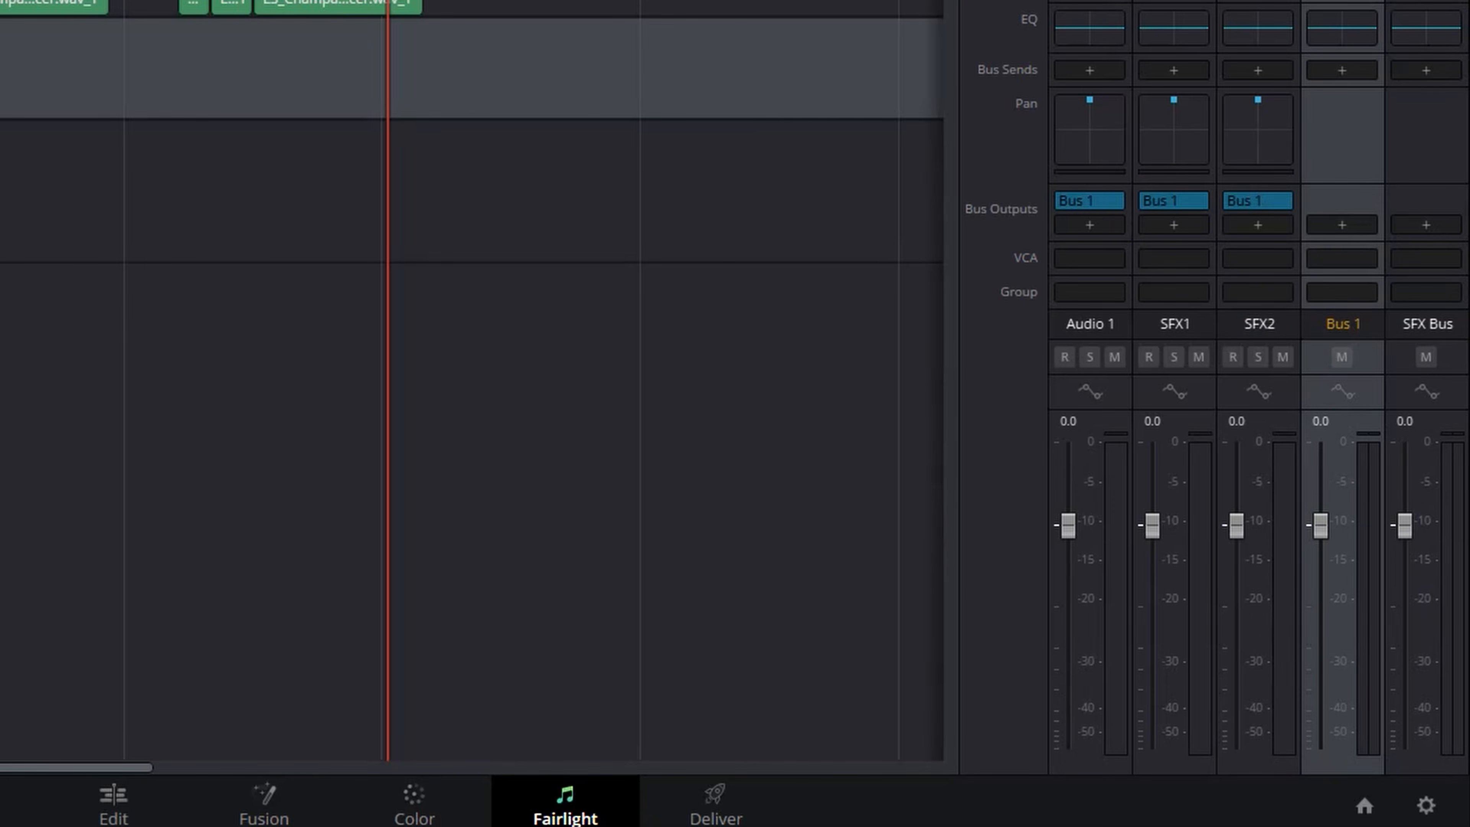
mouse_move(1167, 203)
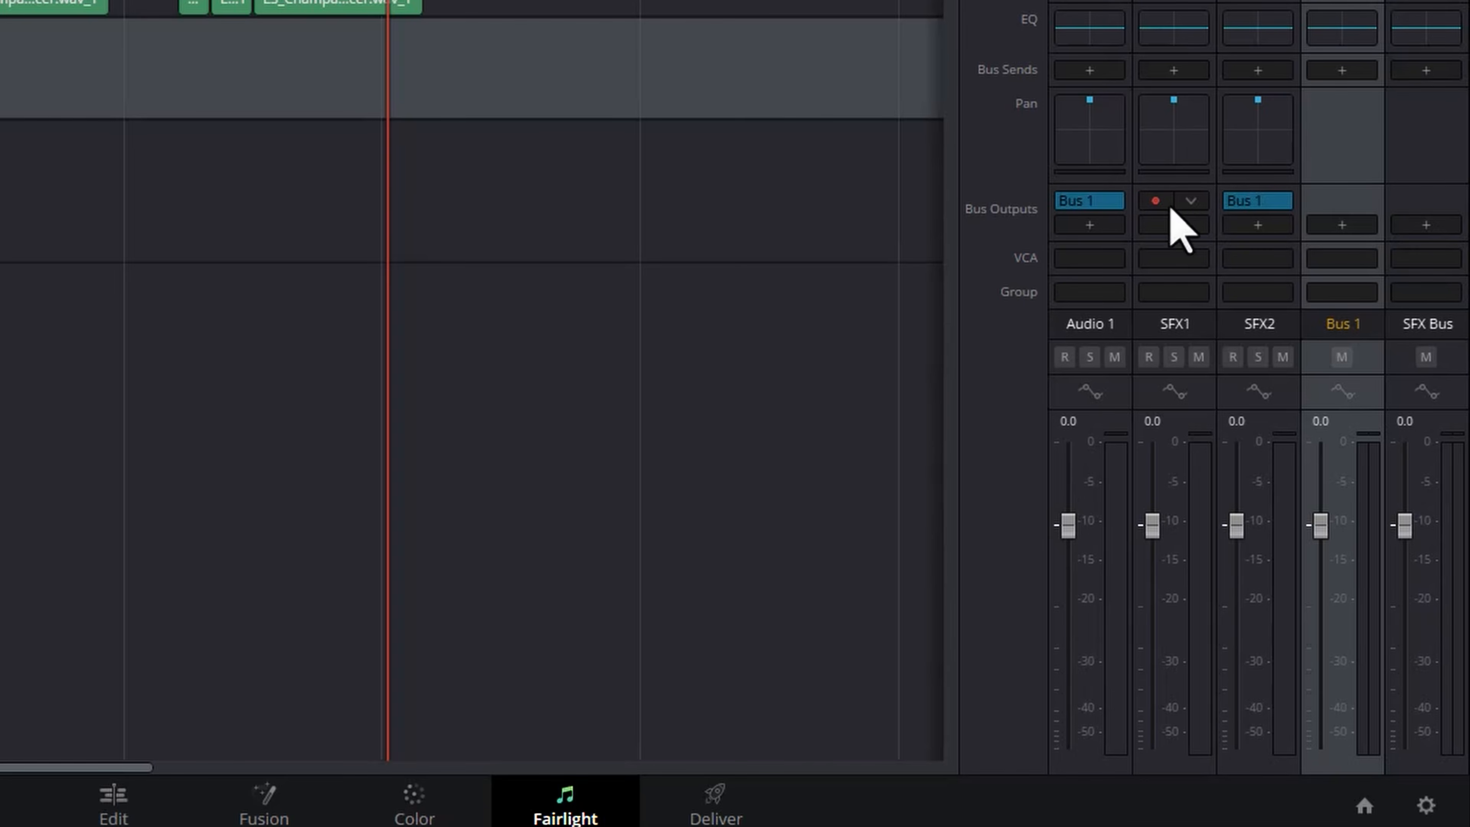
left_click(1191, 200)
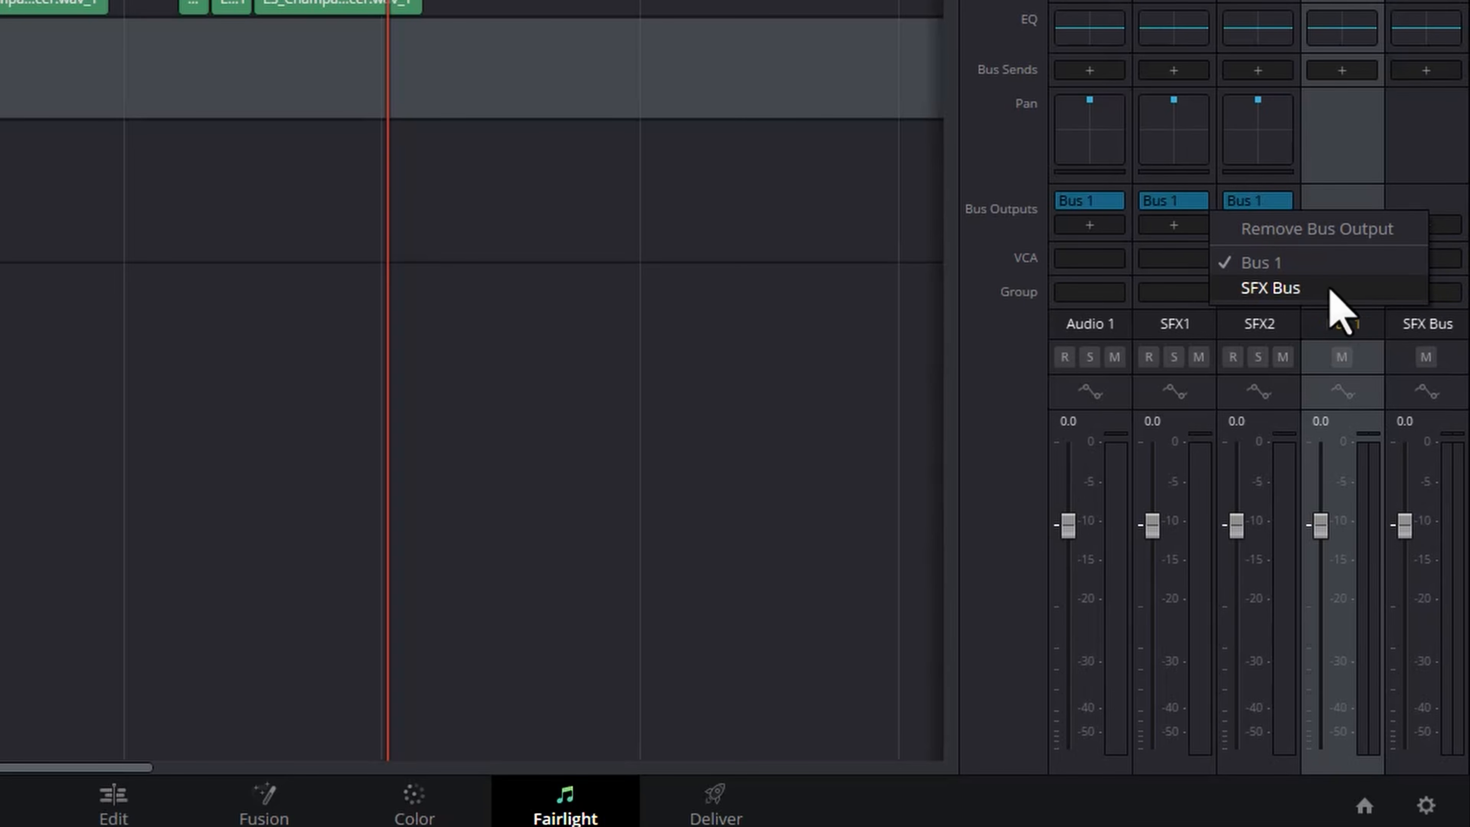
left_click(1280, 290)
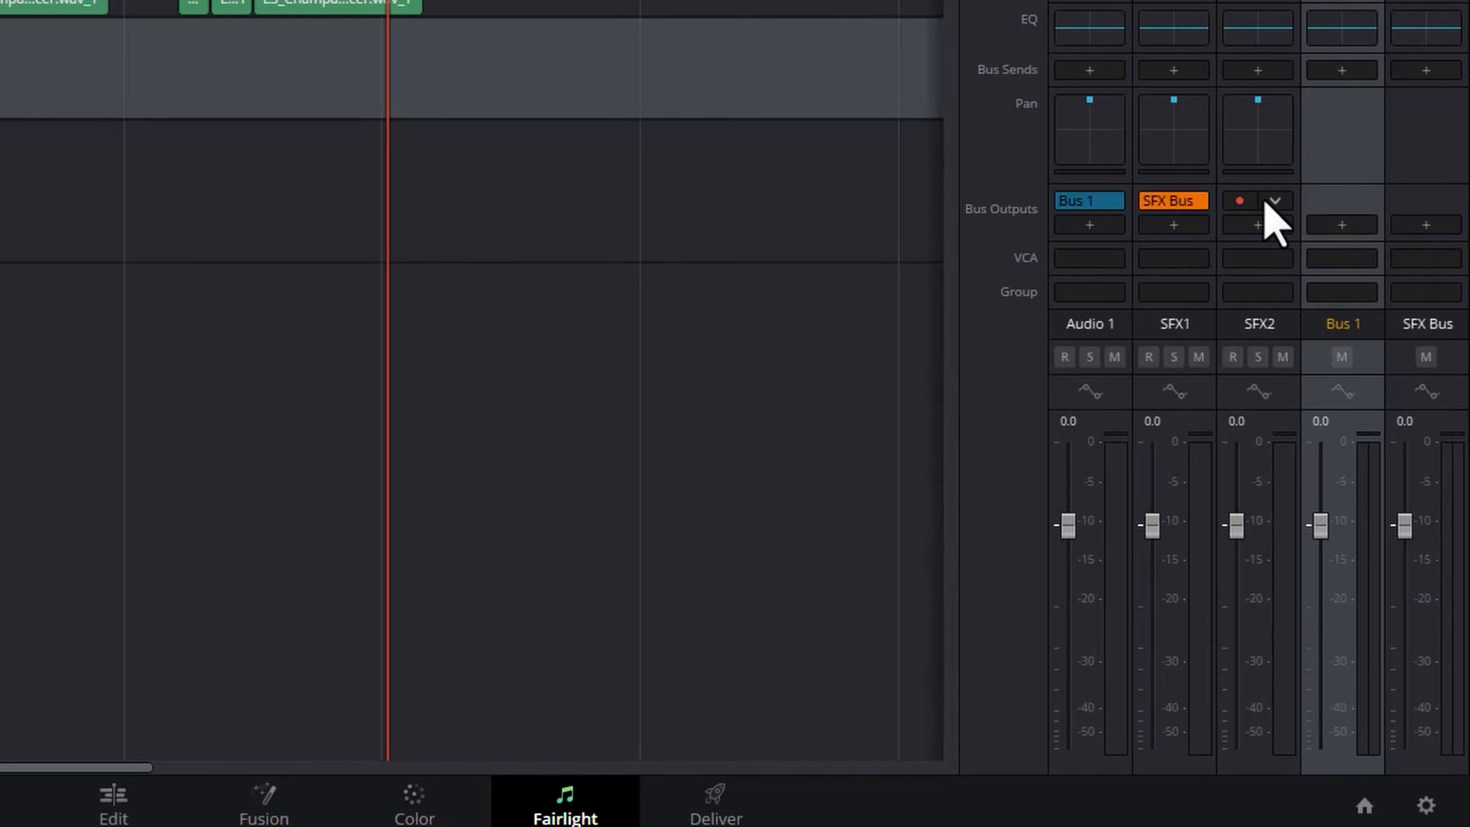
left_click(1272, 202)
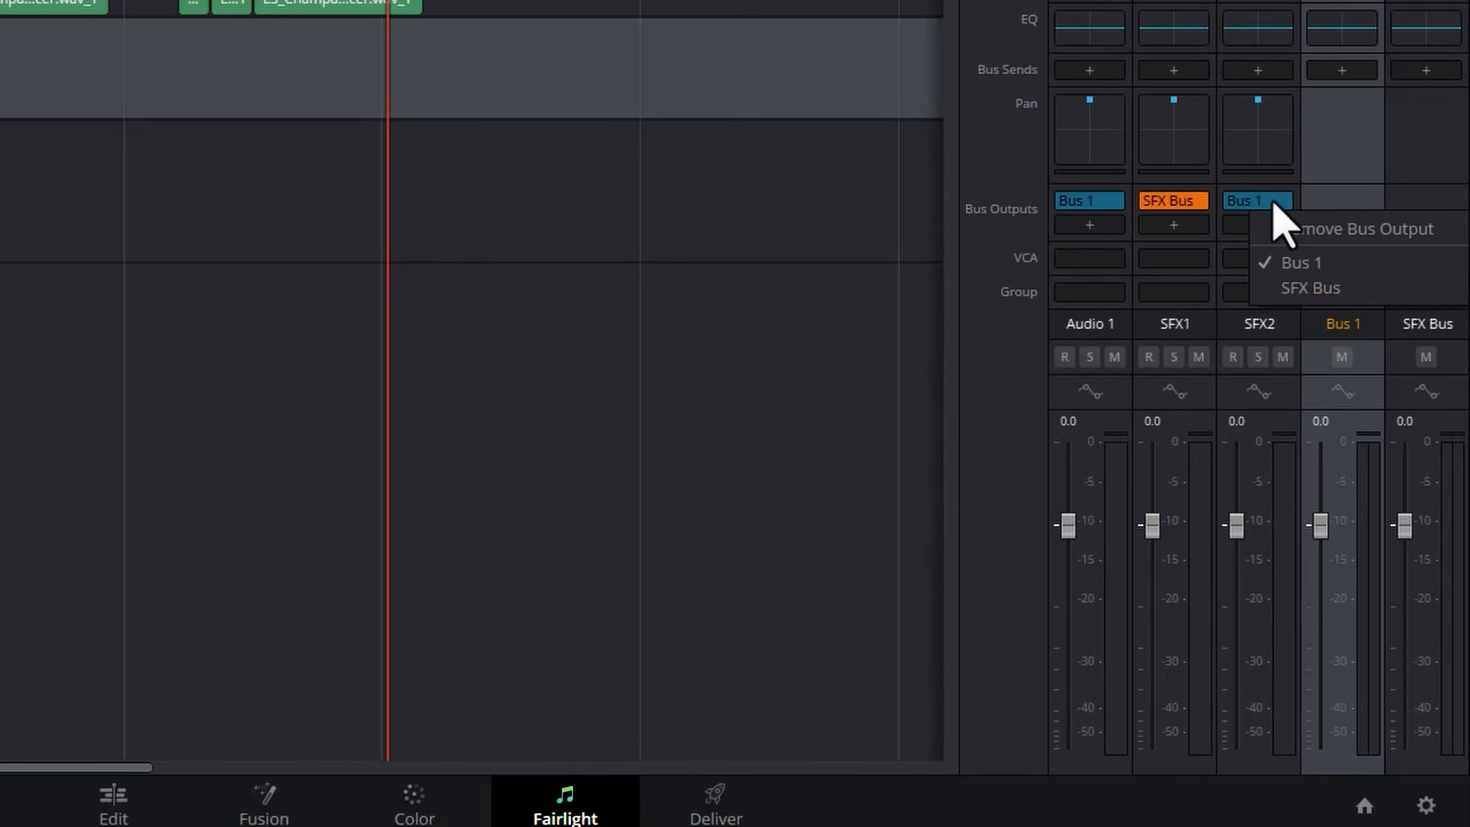
left_click(1316, 290)
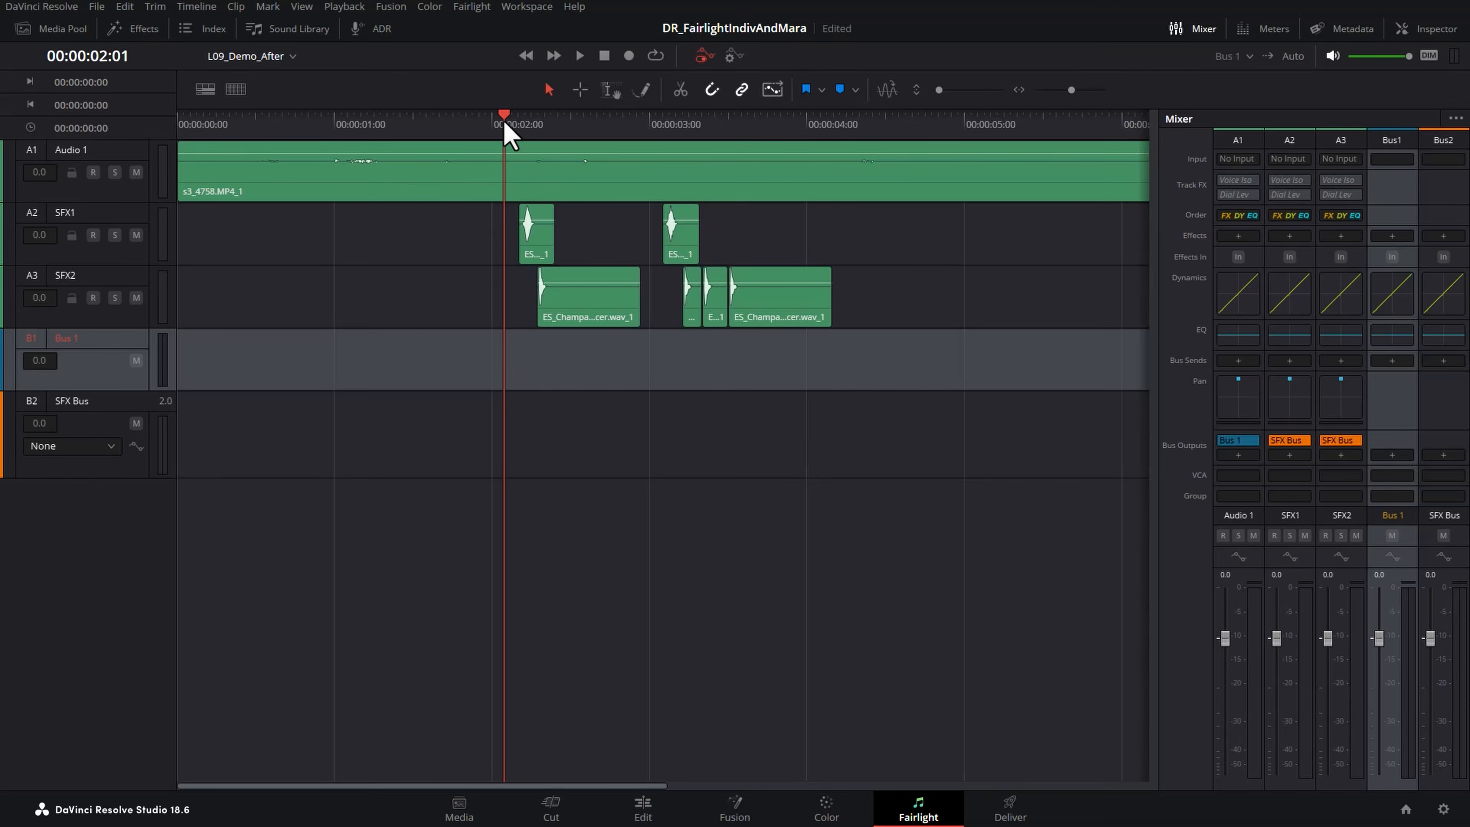
- Play back the rerouted sound effects from 00:00:02:01, return the playhead to 00:00:02:04, and mute Audio 1
key("space")
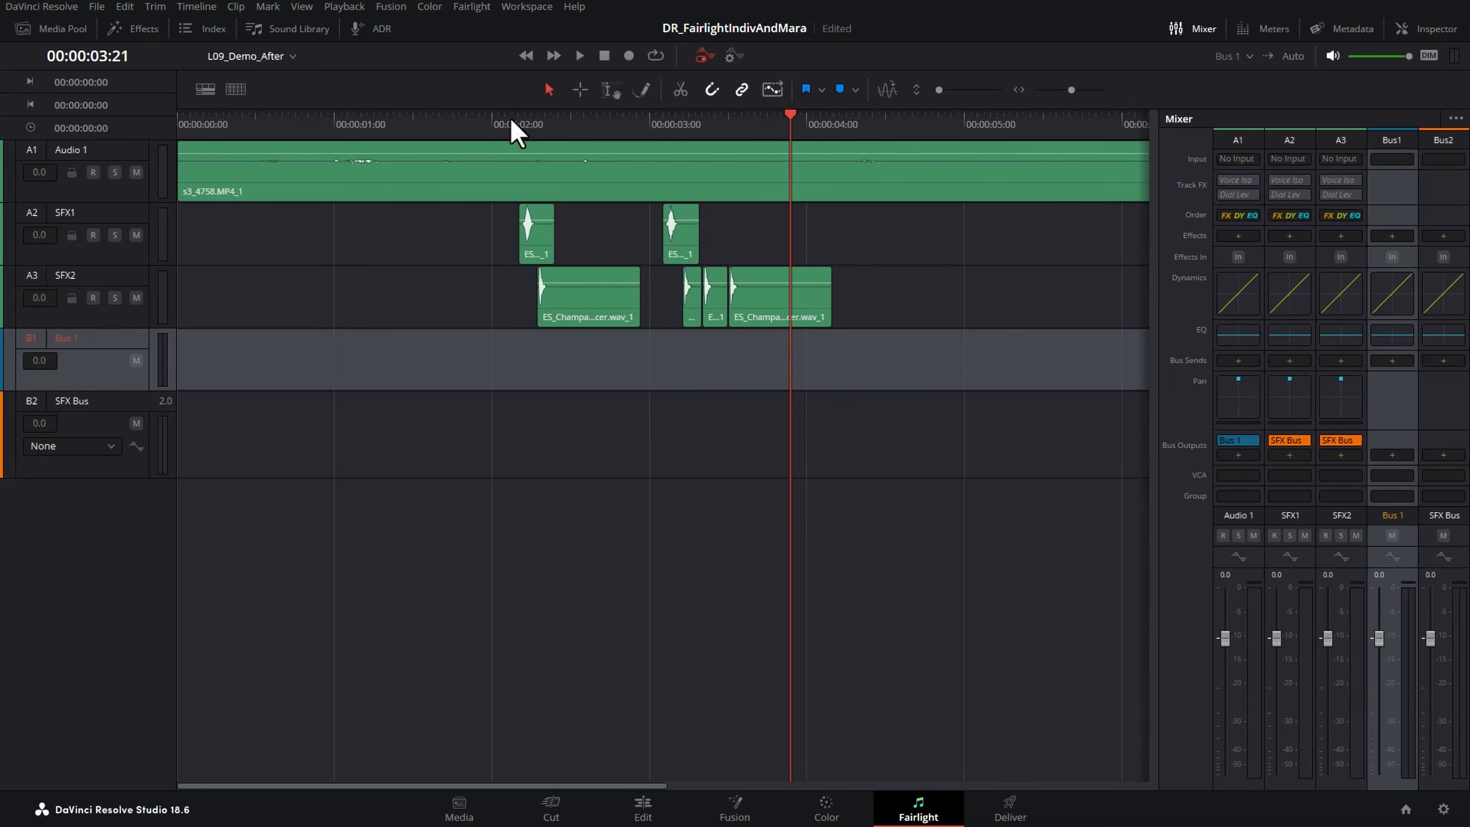
left_click(517, 123)
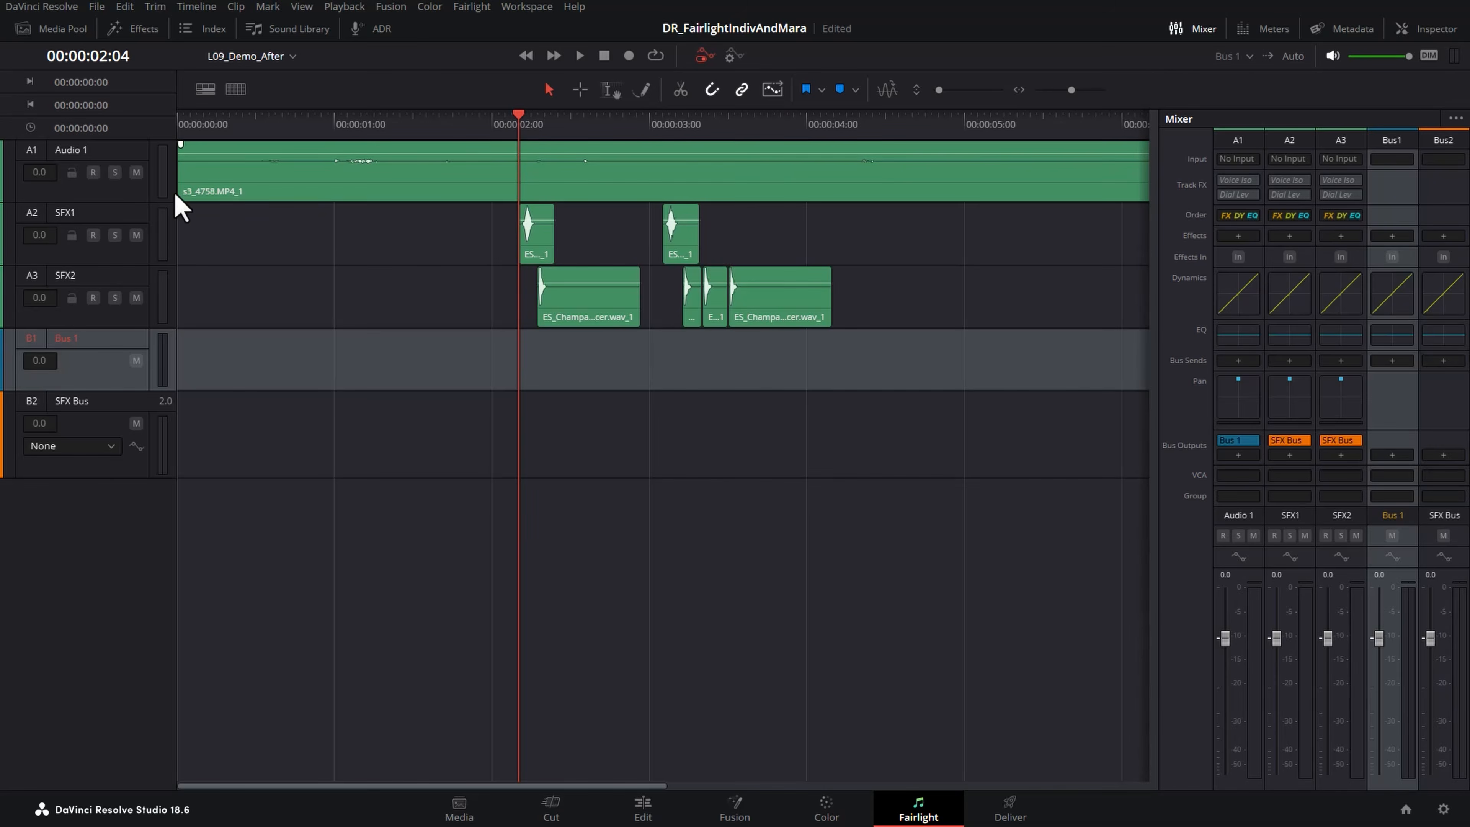
left_click(136, 172)
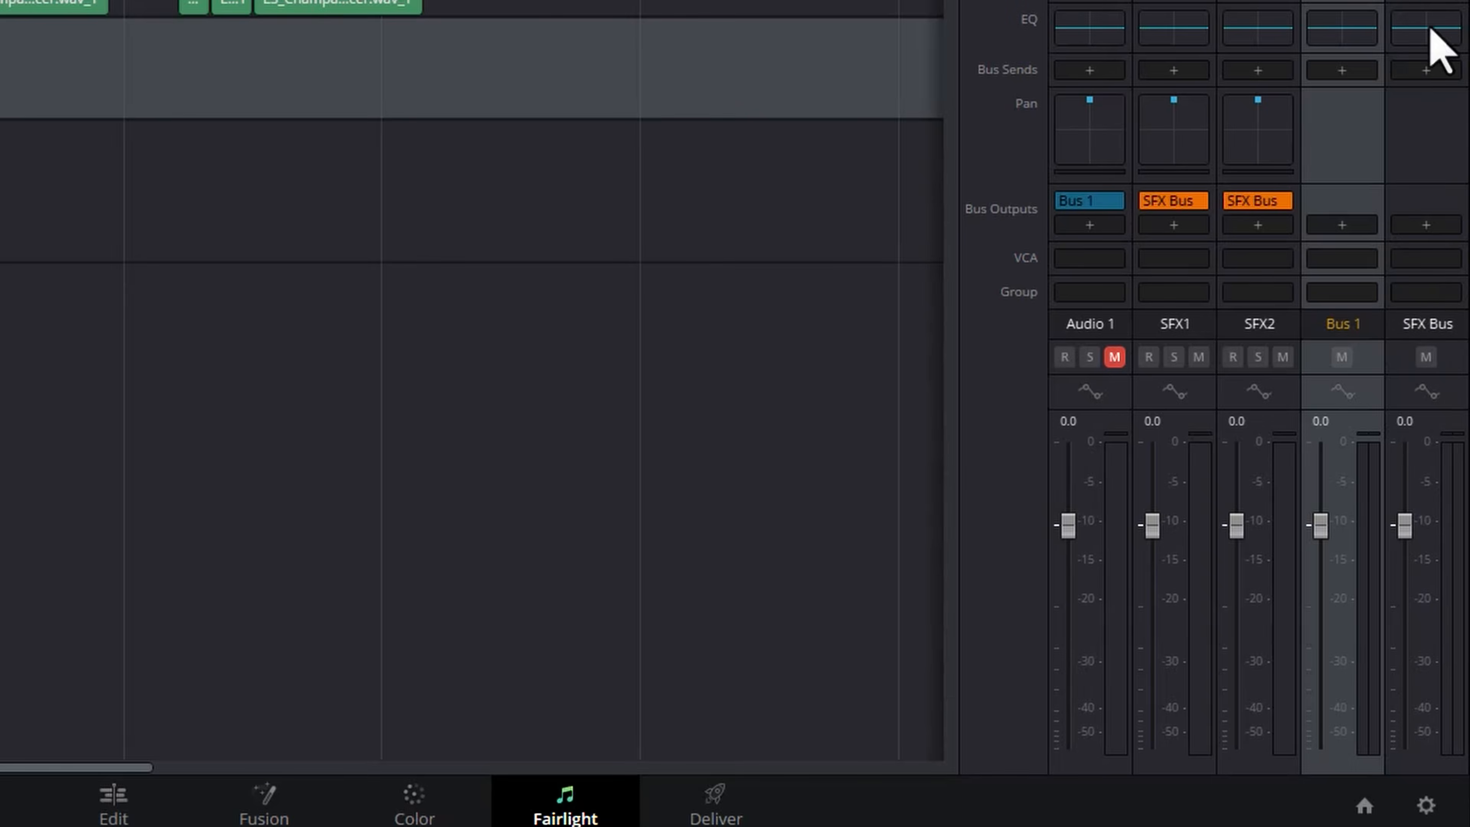
- Assign Bus 1 as the bus output of the SFX Bus
left_click(1438, 53)
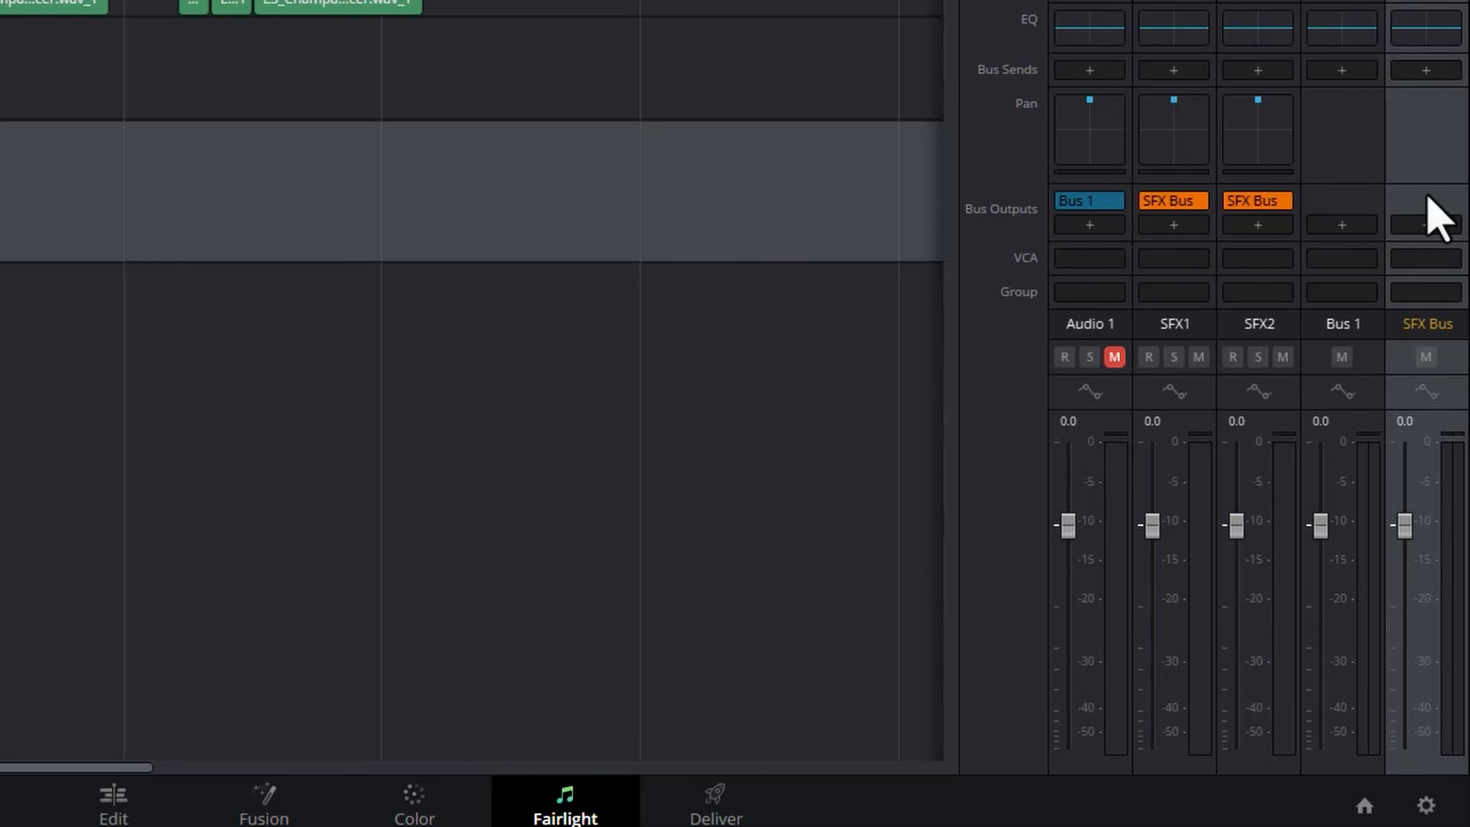
left_click(1434, 225)
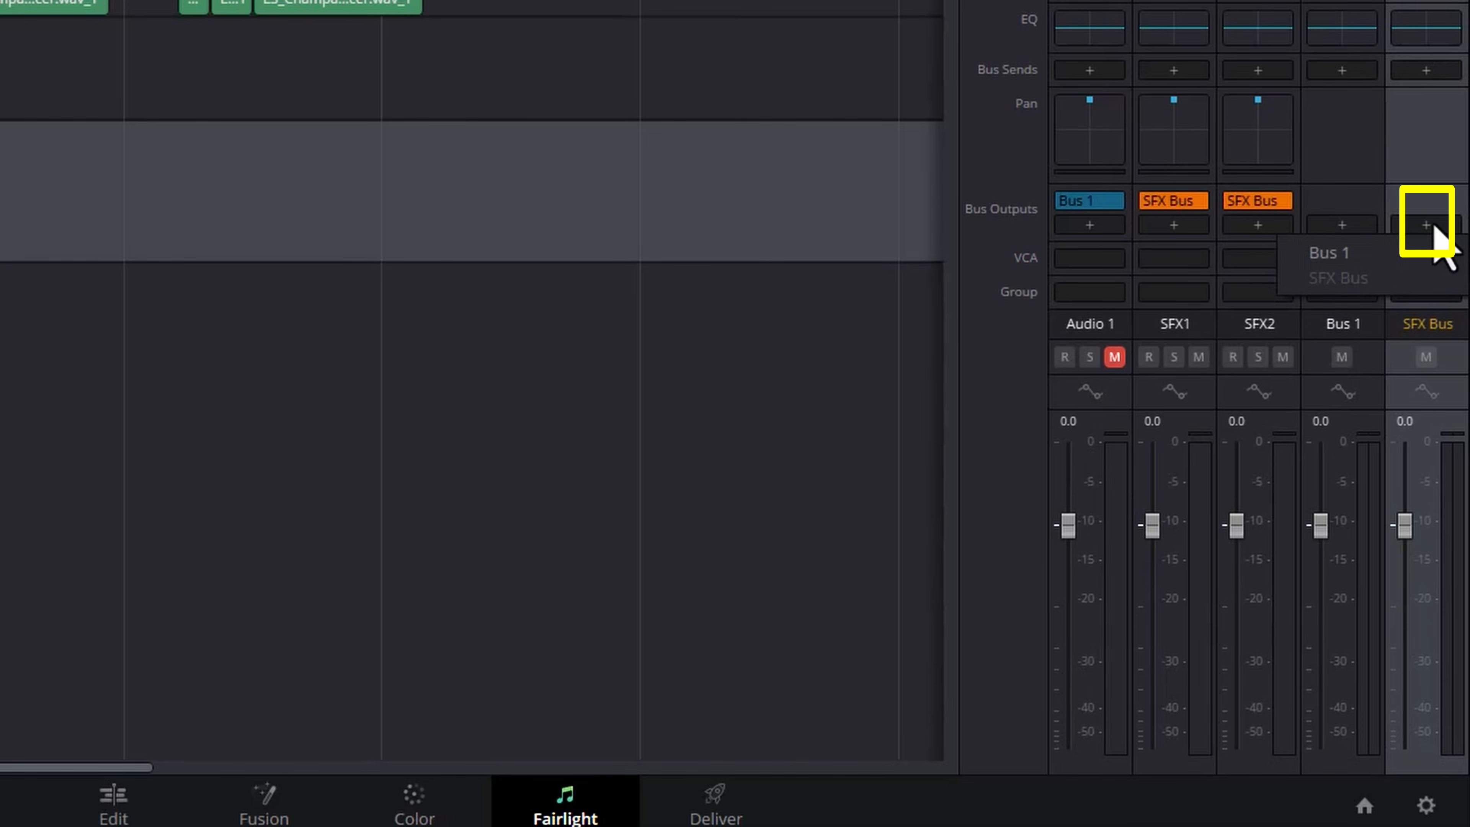
left_click(1428, 253)
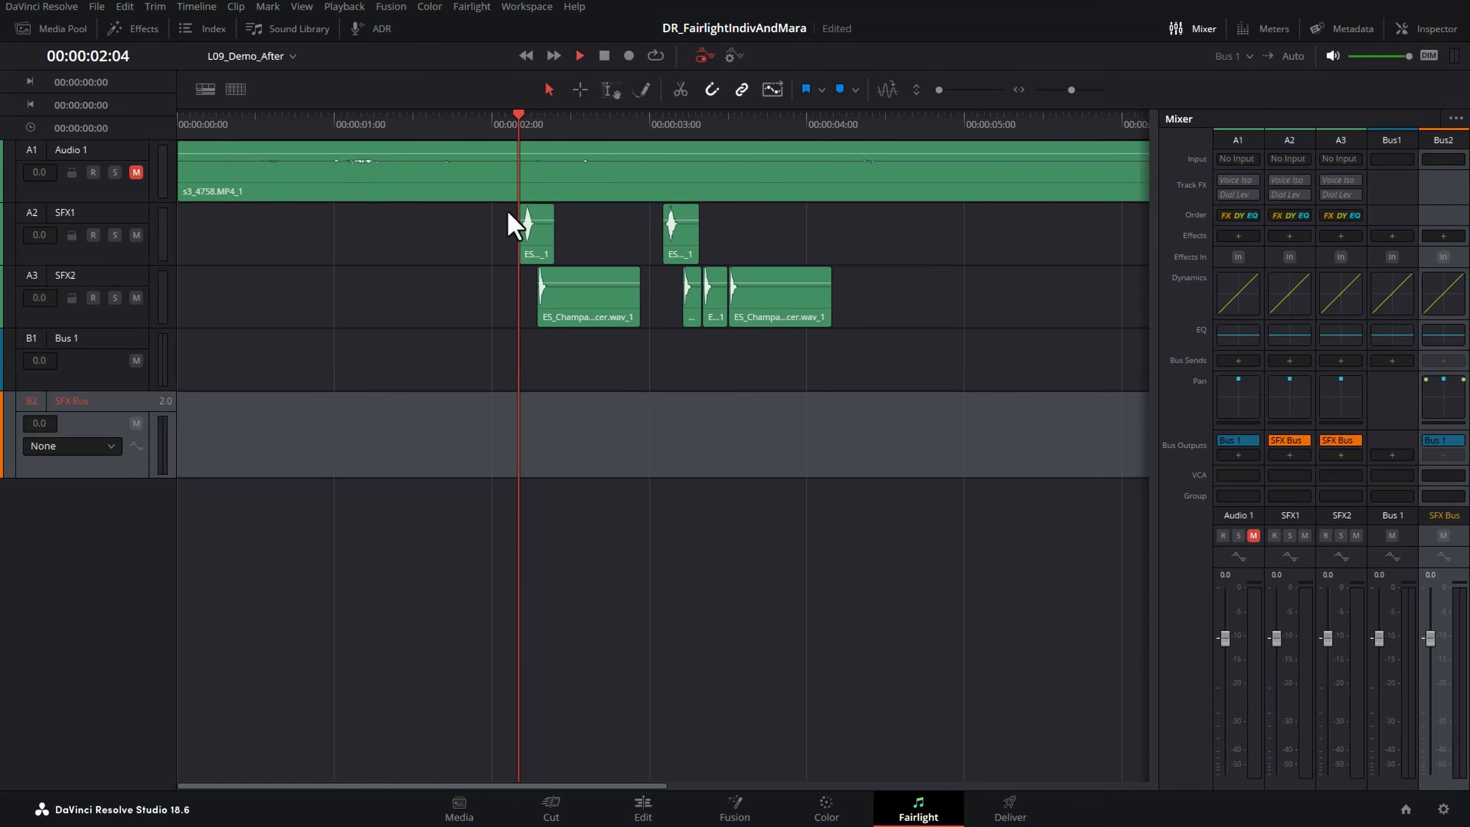
- Play back the sound effects, lower the SFX Bus fader to -16, and play them back again
key("space")
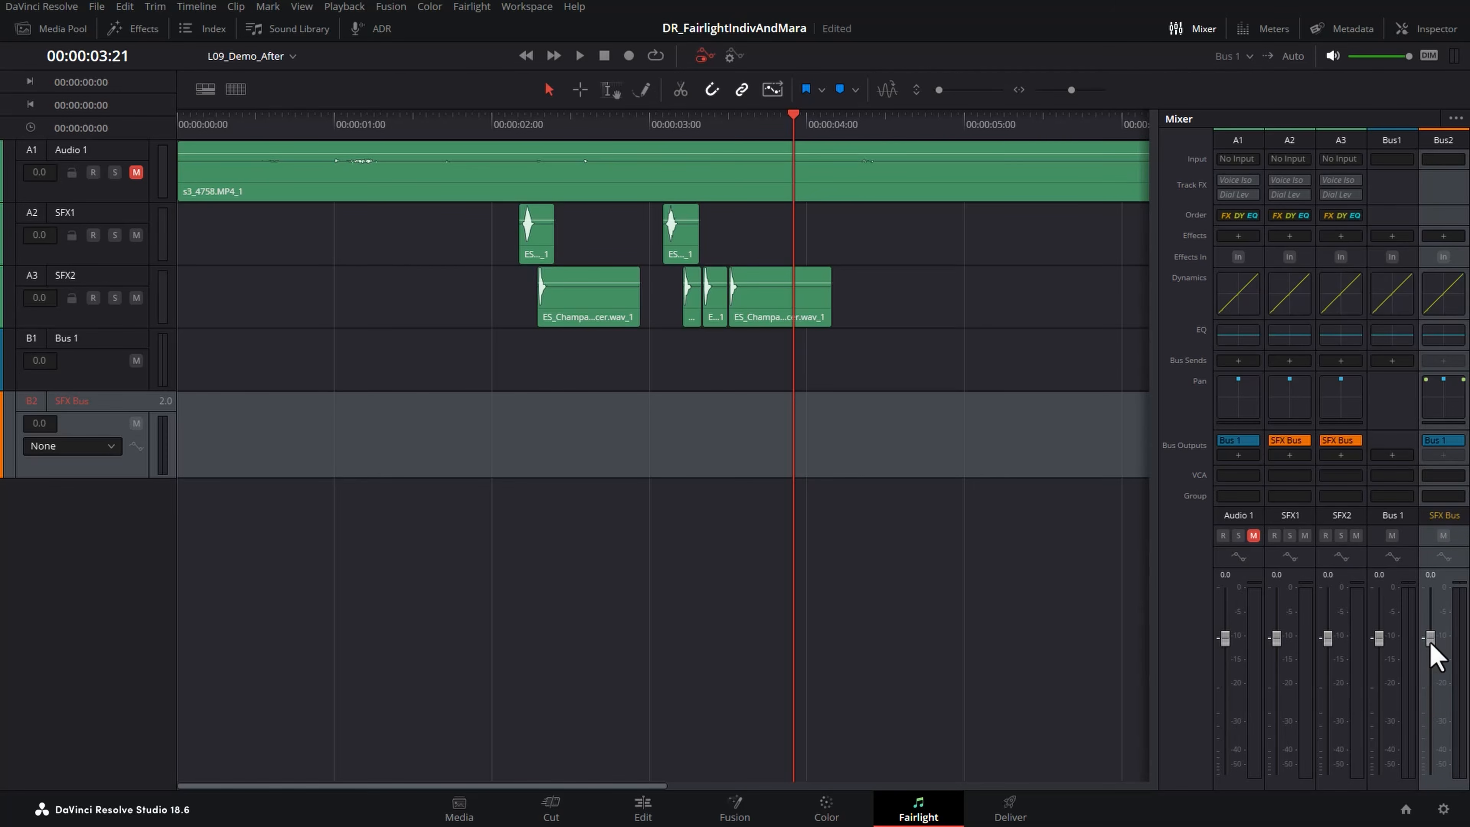
left_click_drag(1430, 652, 1430, 703)
left_click(482, 124)
key("space")
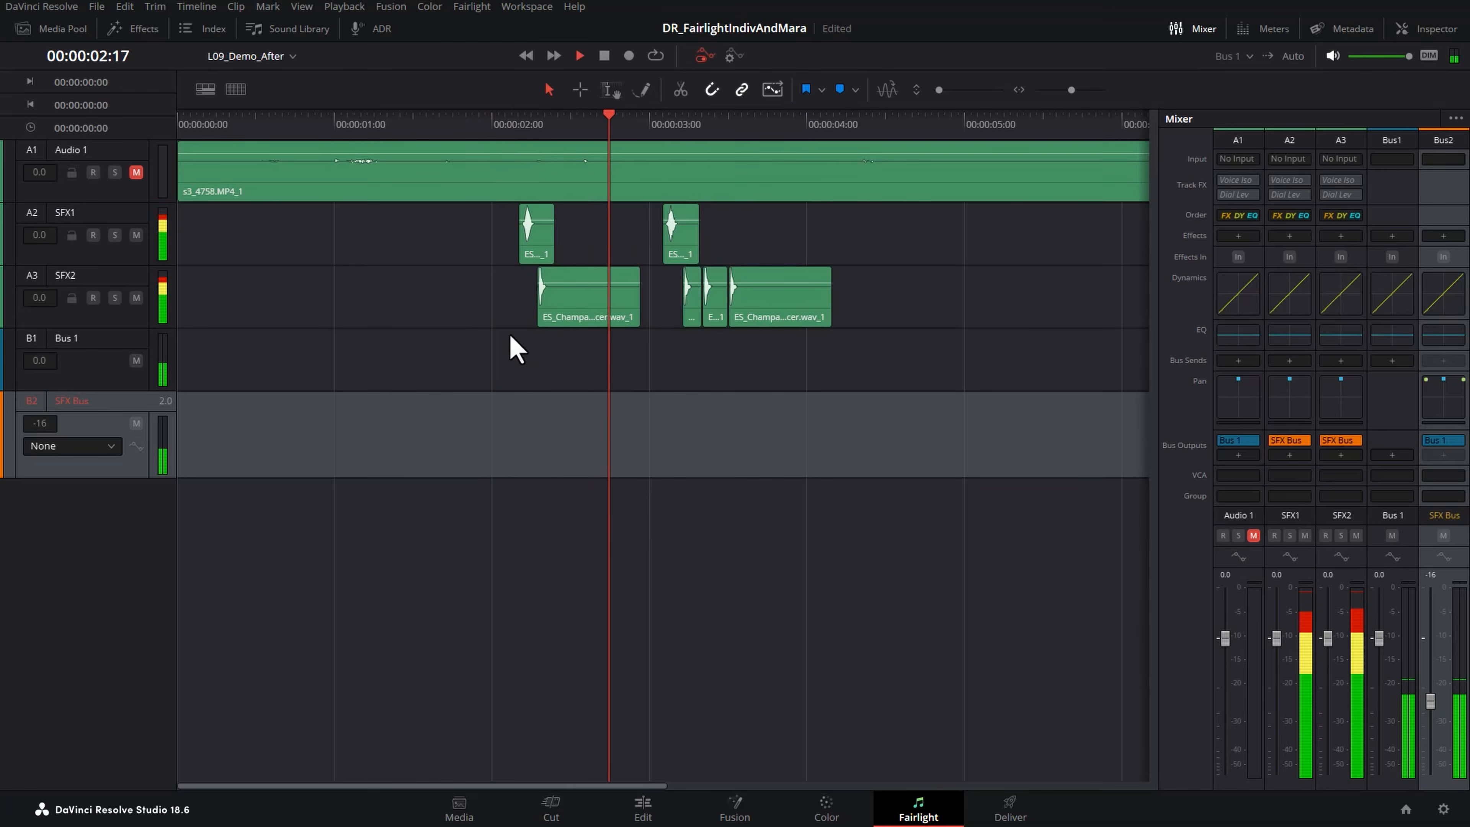
key("space")
- Try the SFX Bus fader at +10 while playing back the sound effects, and reset it to 0.0
left_click_drag(1434, 707, 1436, 587)
left_click(458, 123)
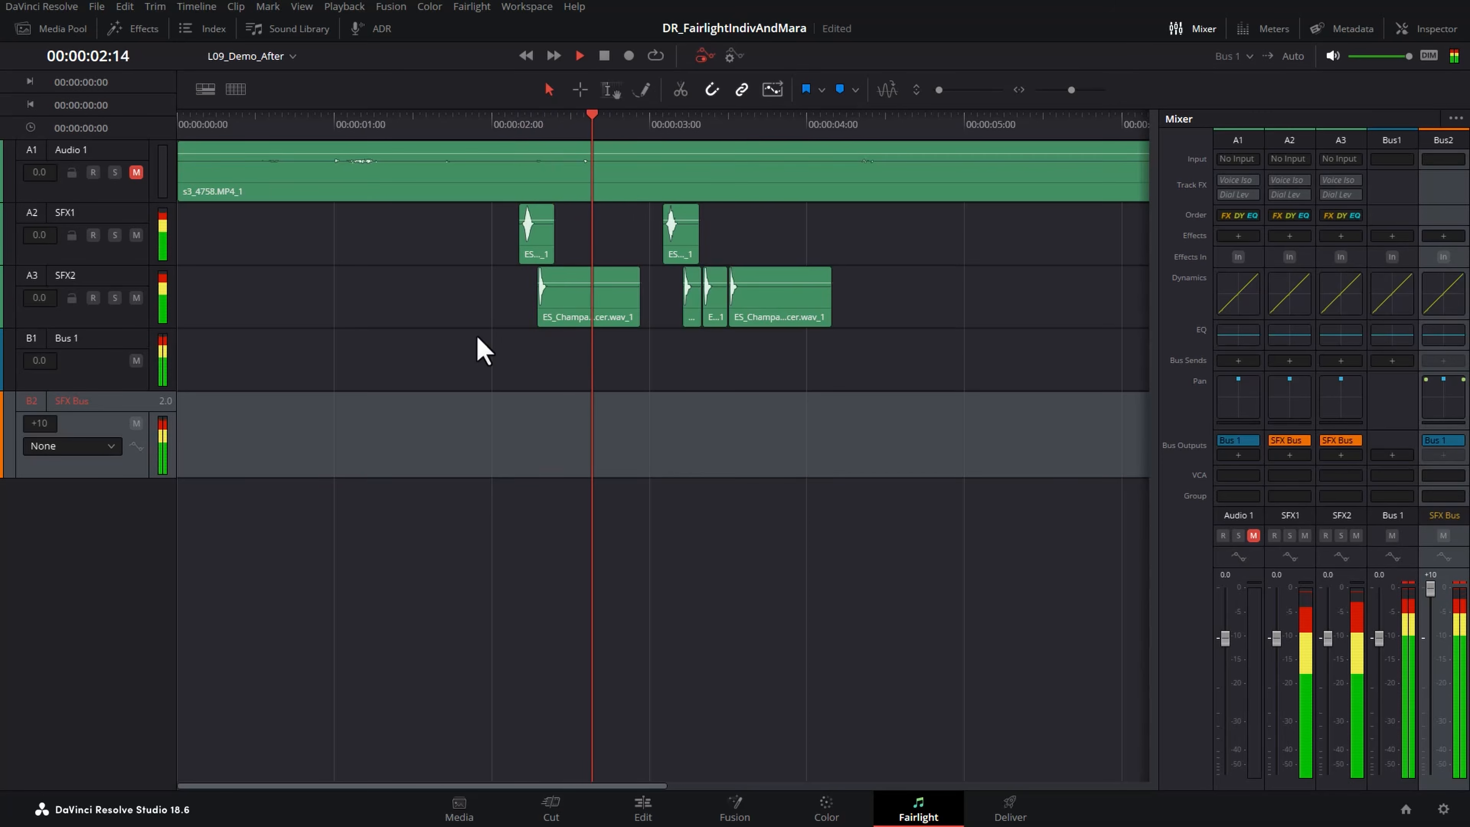
key("space")
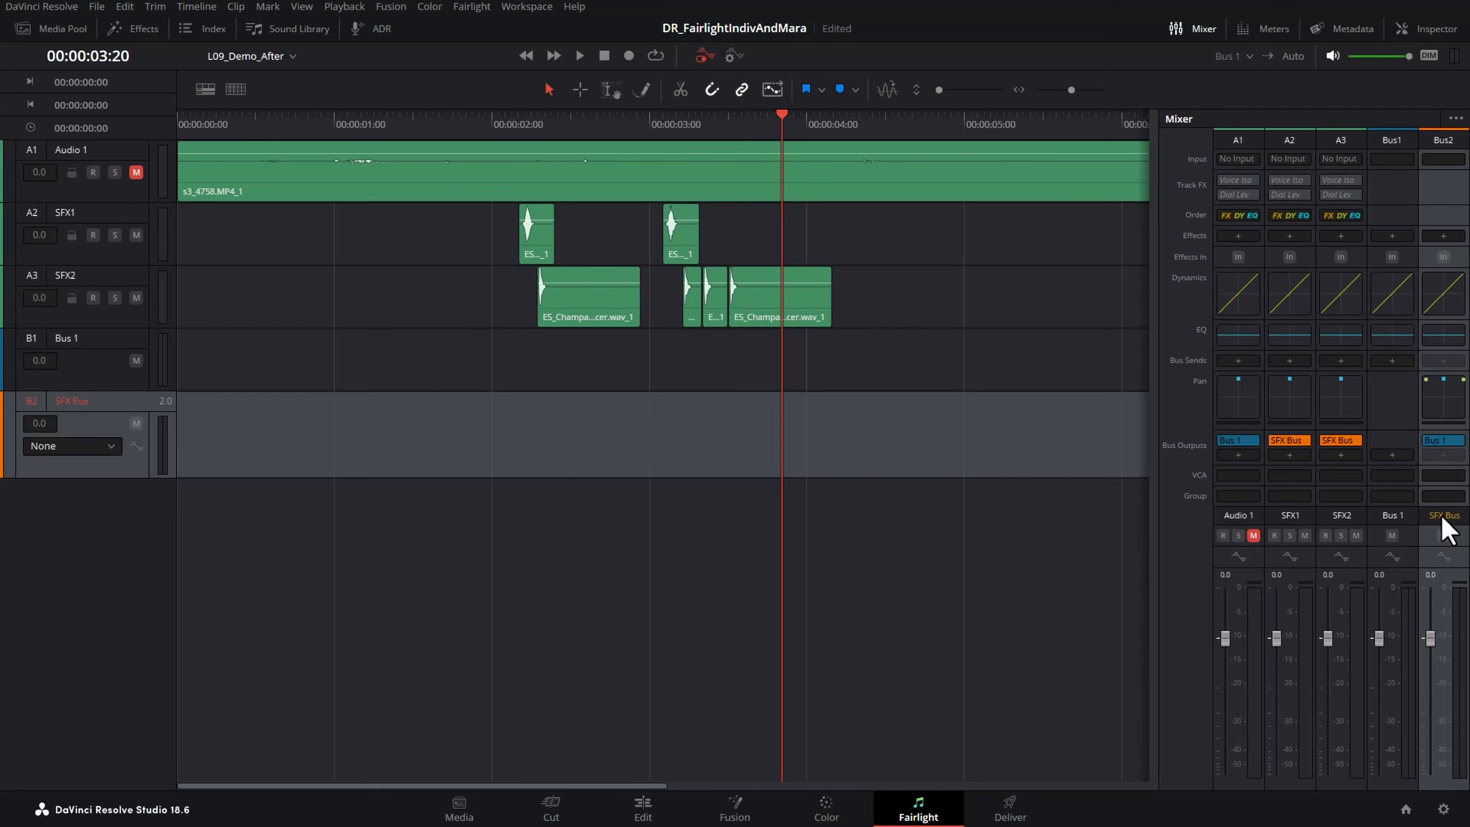
- Open the Dynamics of the SFX Bus and enable its Compressor
double_click(1437, 302)
left_click(821, 138)
left_click(810, 141)
left_click(1002, 442)
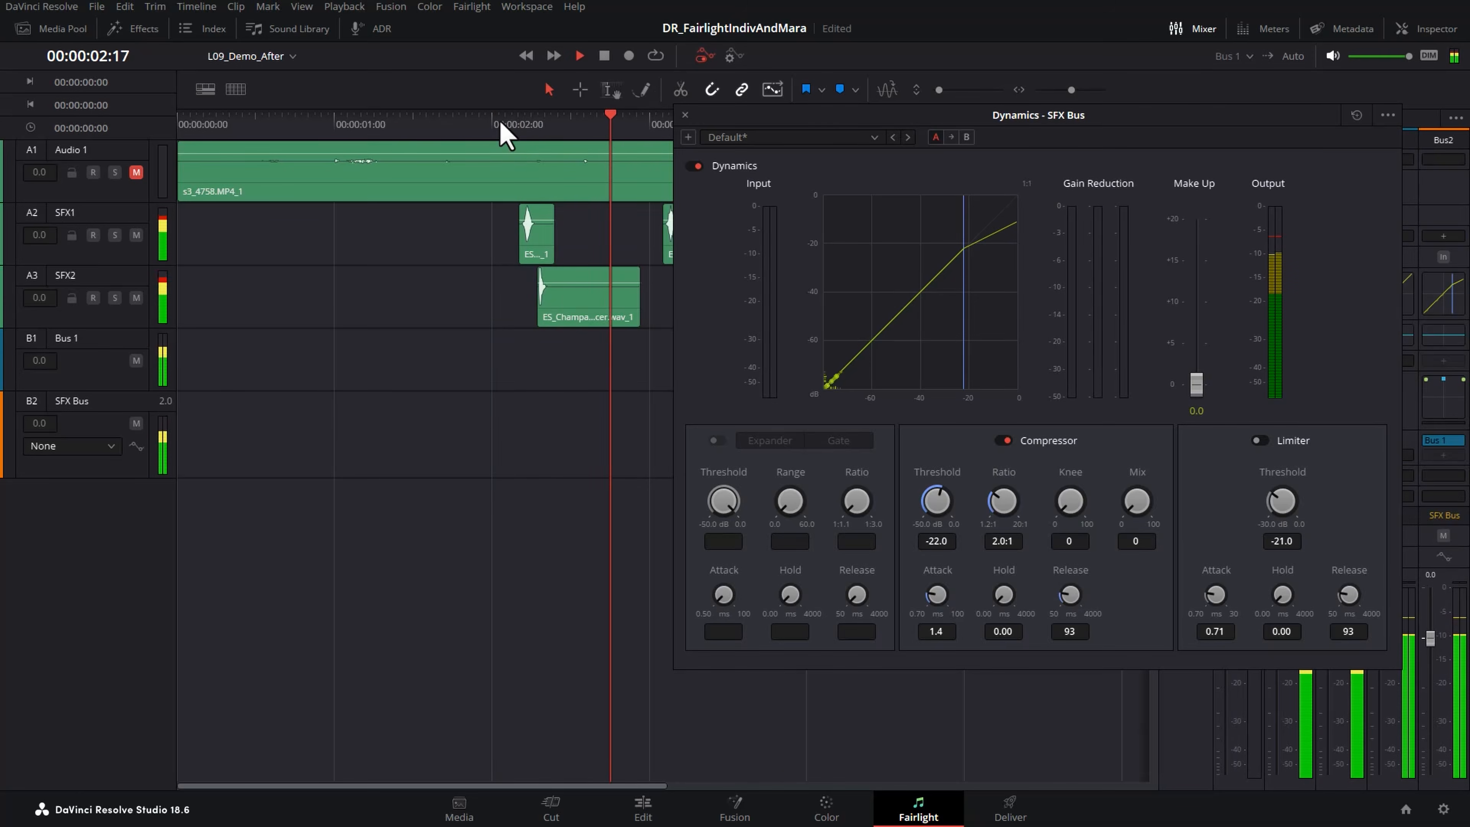
- Stop playing back the sound effects through the compressed SFX Bus
key("space")
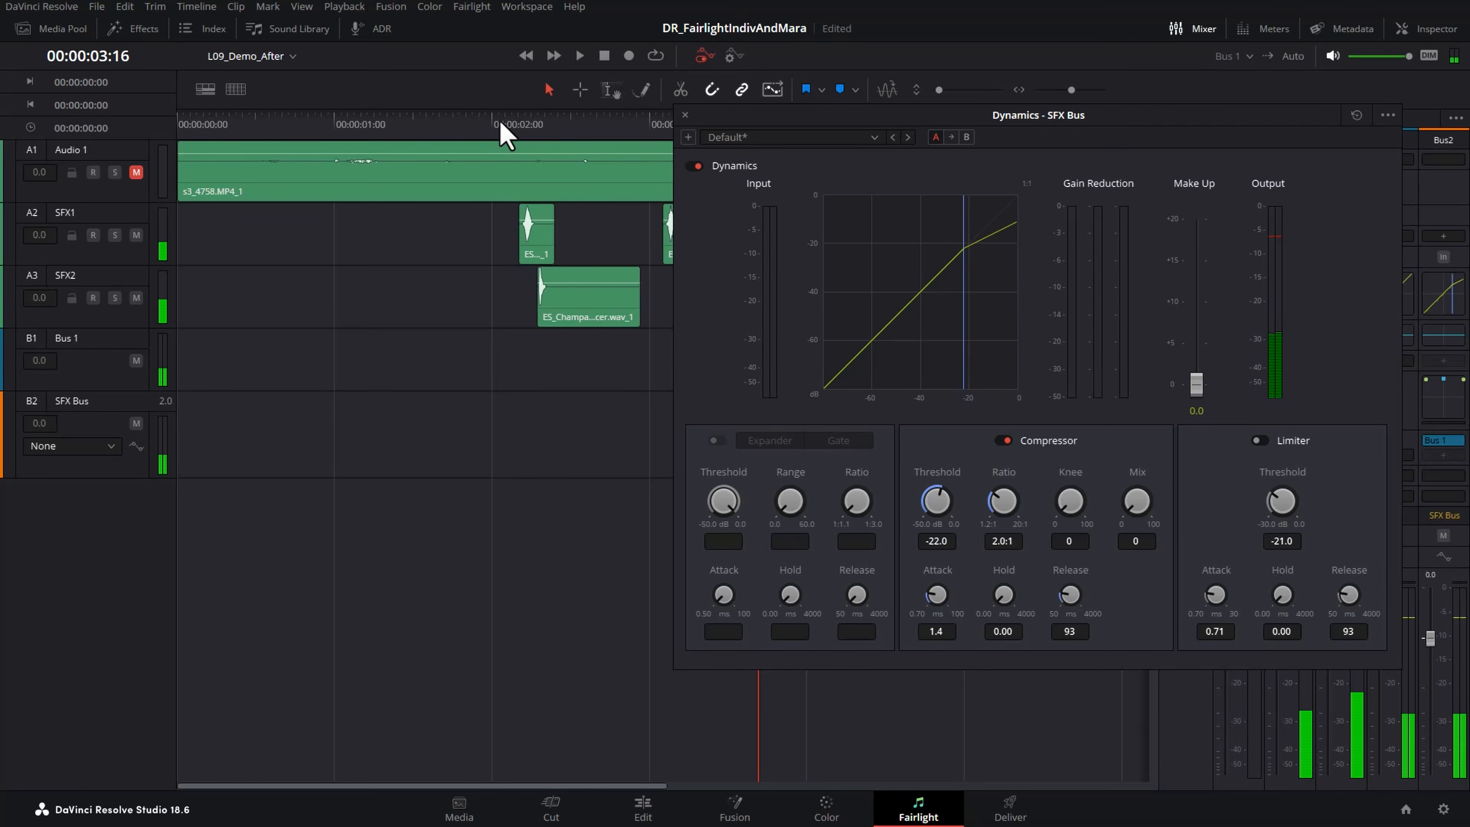
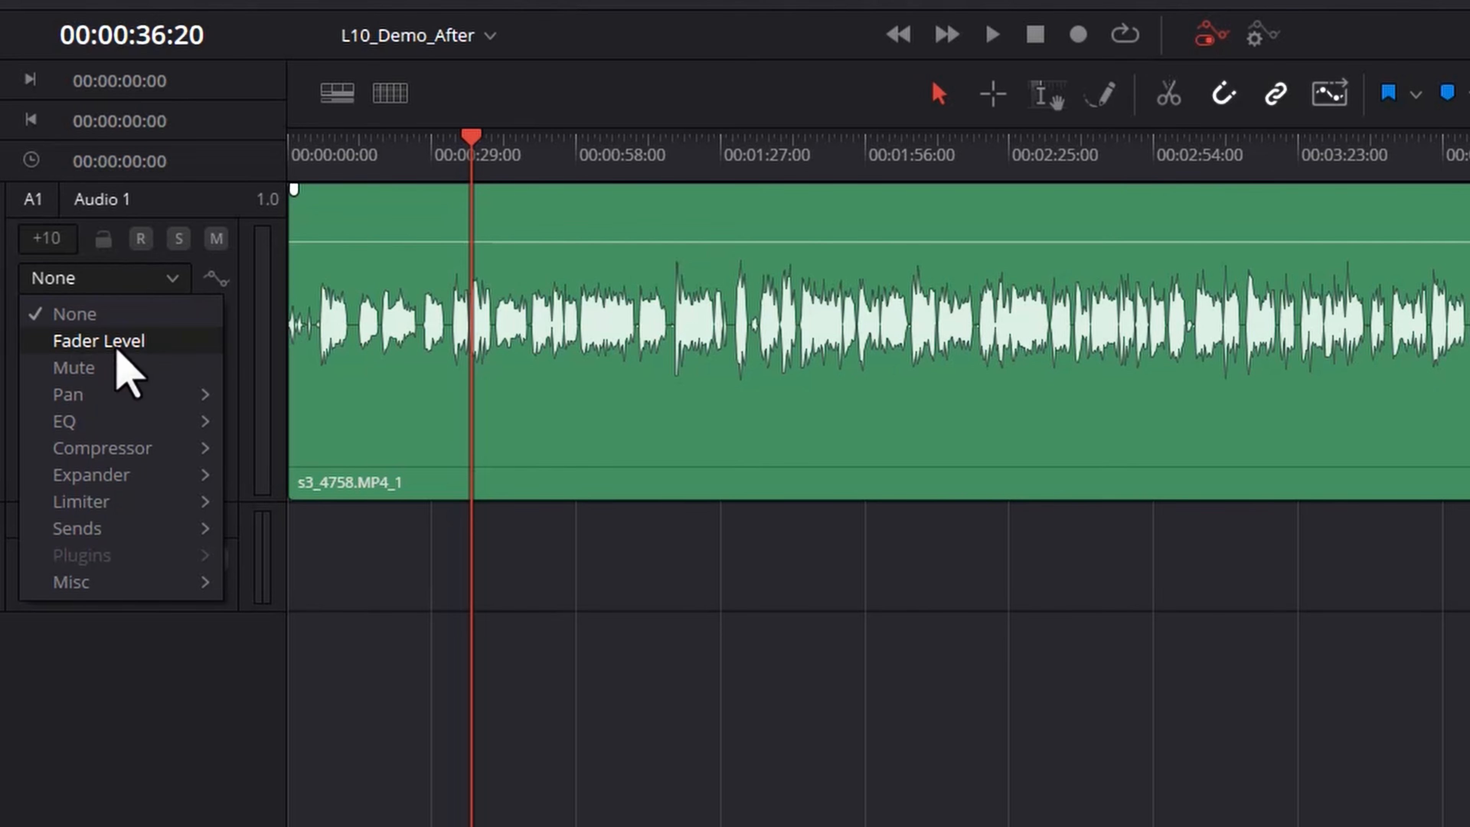
- Display the Fader Level automation curve on Audio 1 and review the other automation parameters
left_click(148, 343)
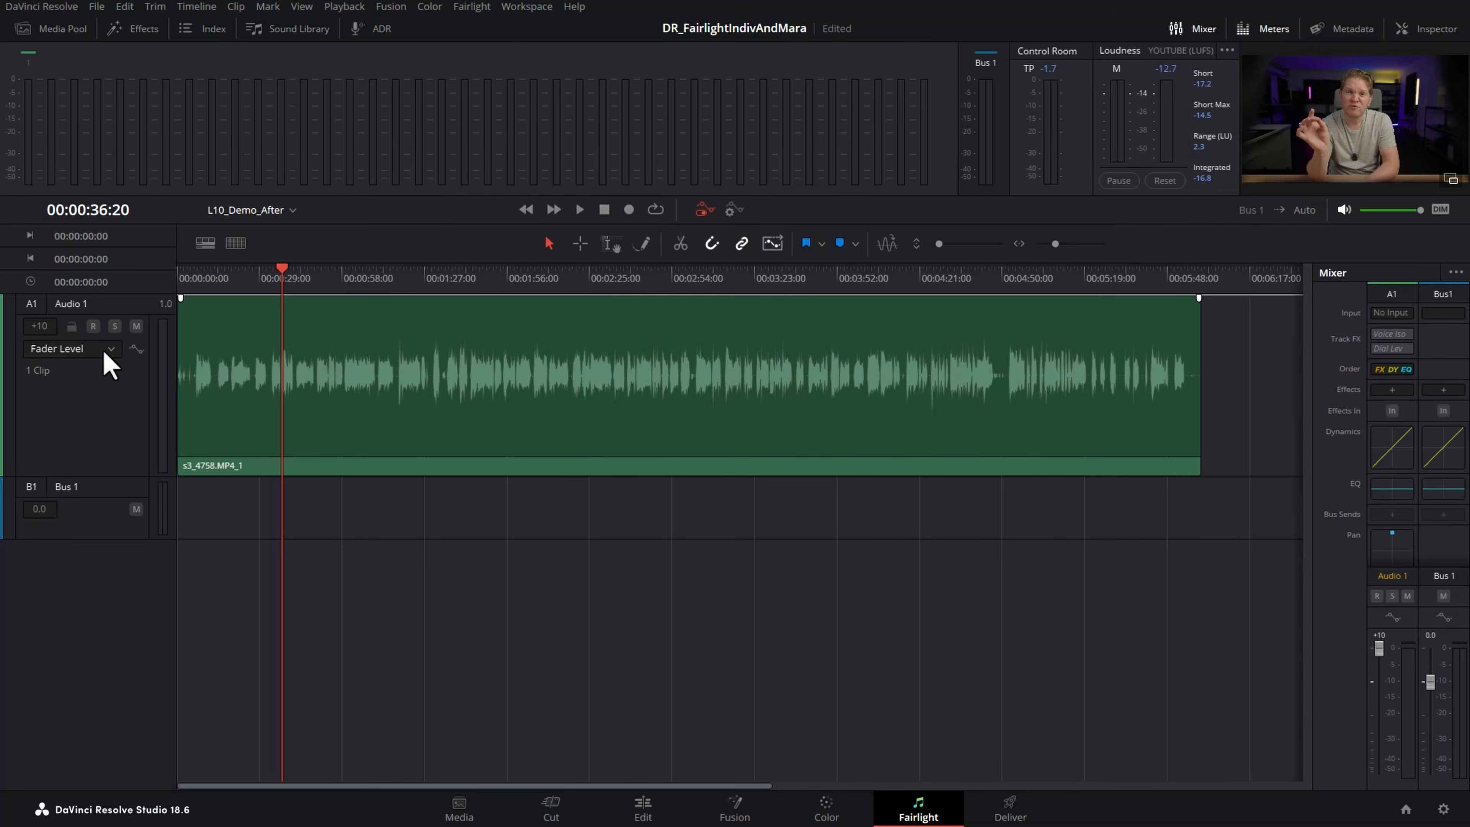
left_click(105, 351)
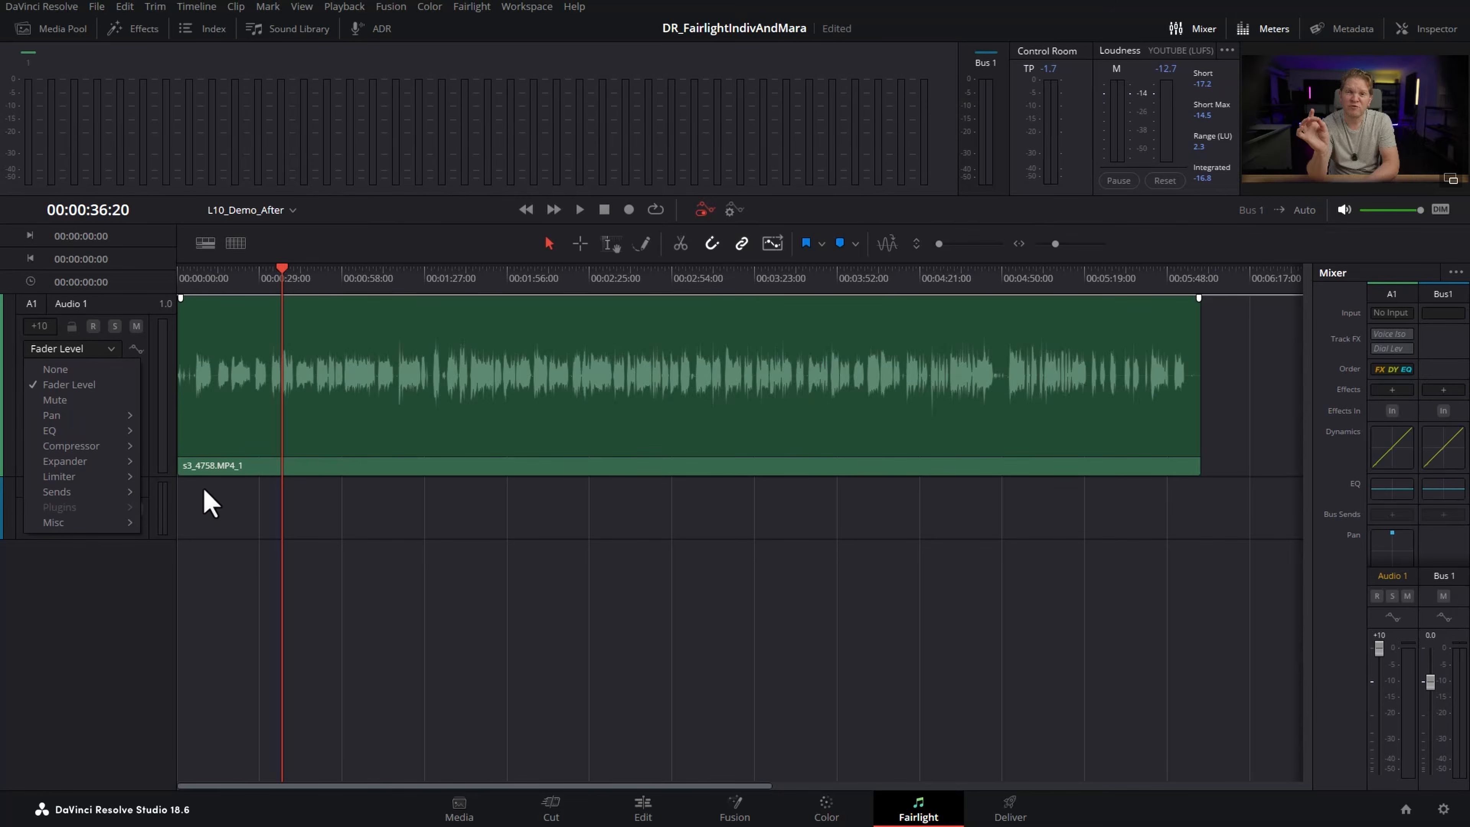
left_click(209, 504)
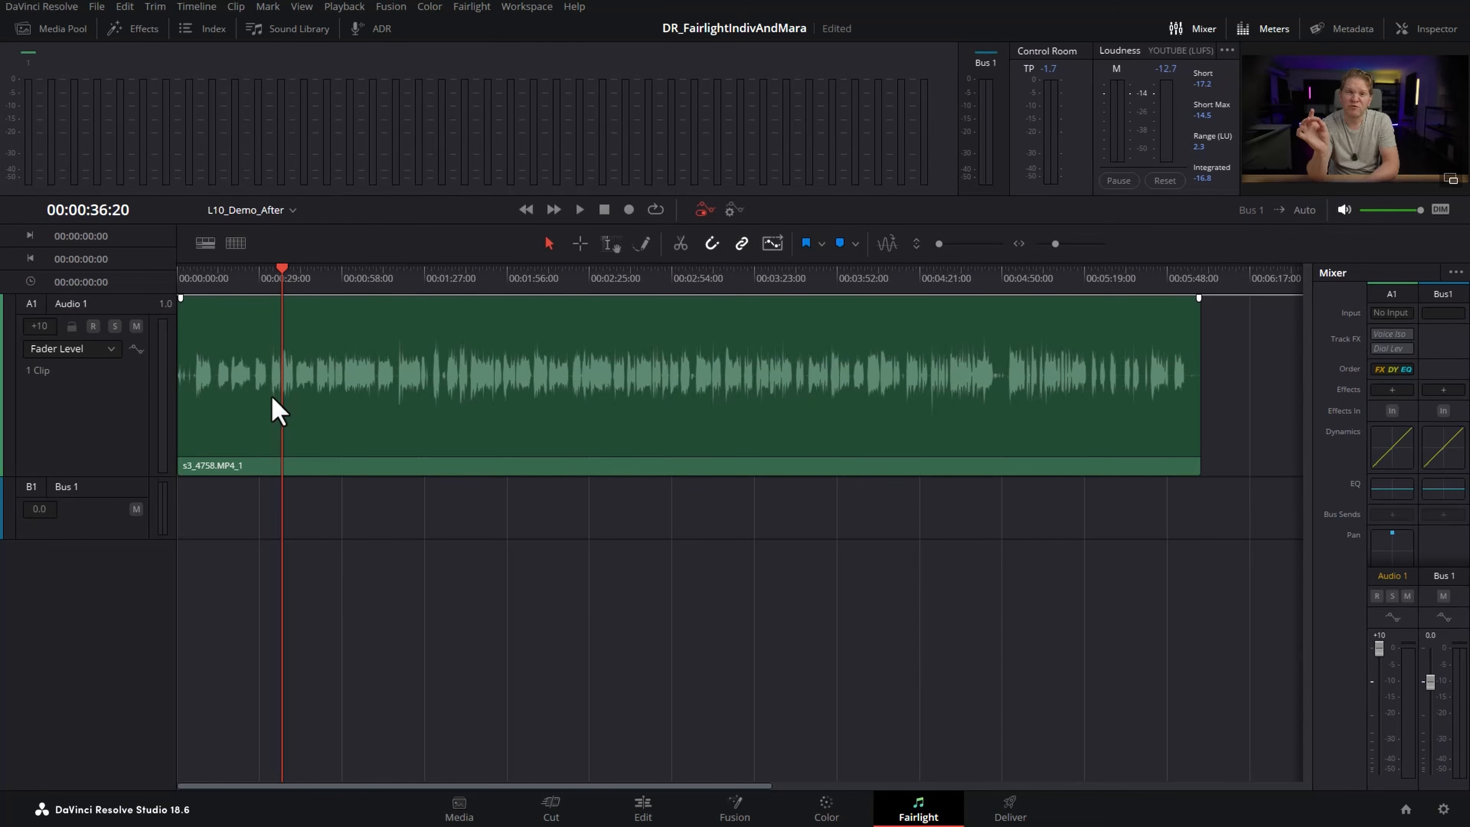
- Switch Audio 1's automation curve to None and back to Fader Level, and toggle automation off and on again
left_click(109, 347)
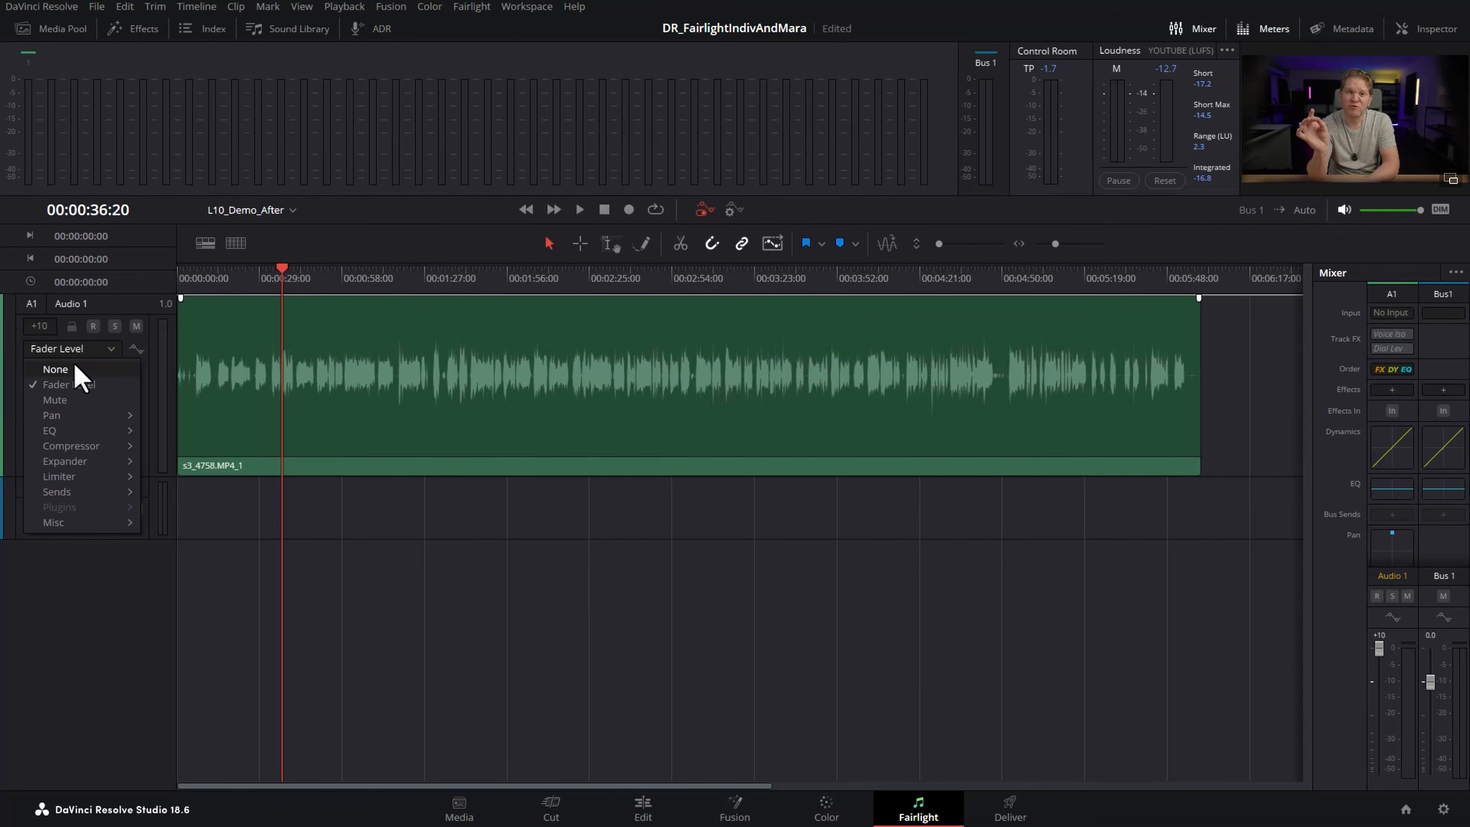
left_click(74, 373)
left_click(108, 349)
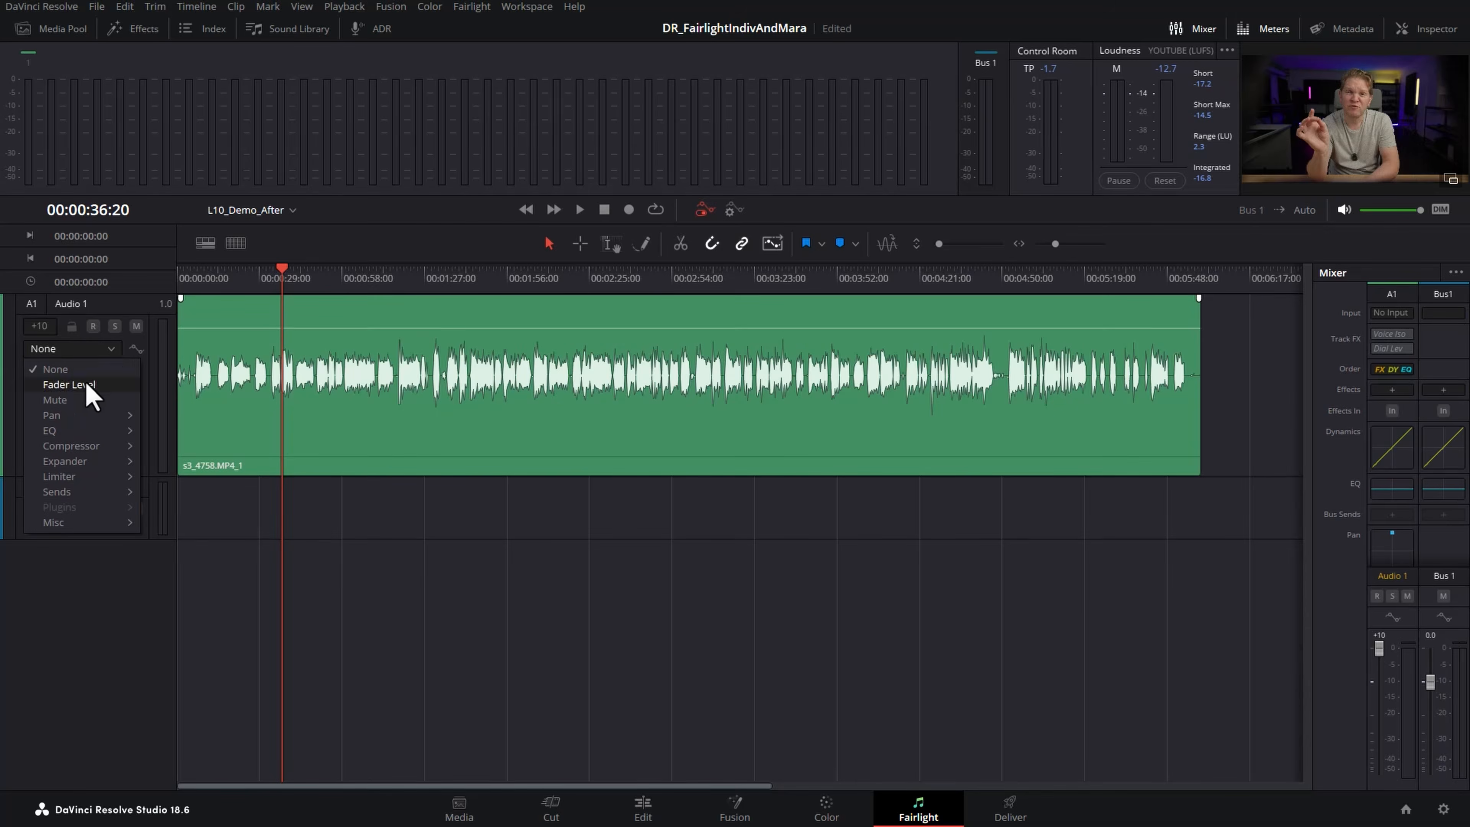
left_click(90, 389)
left_click(702, 211)
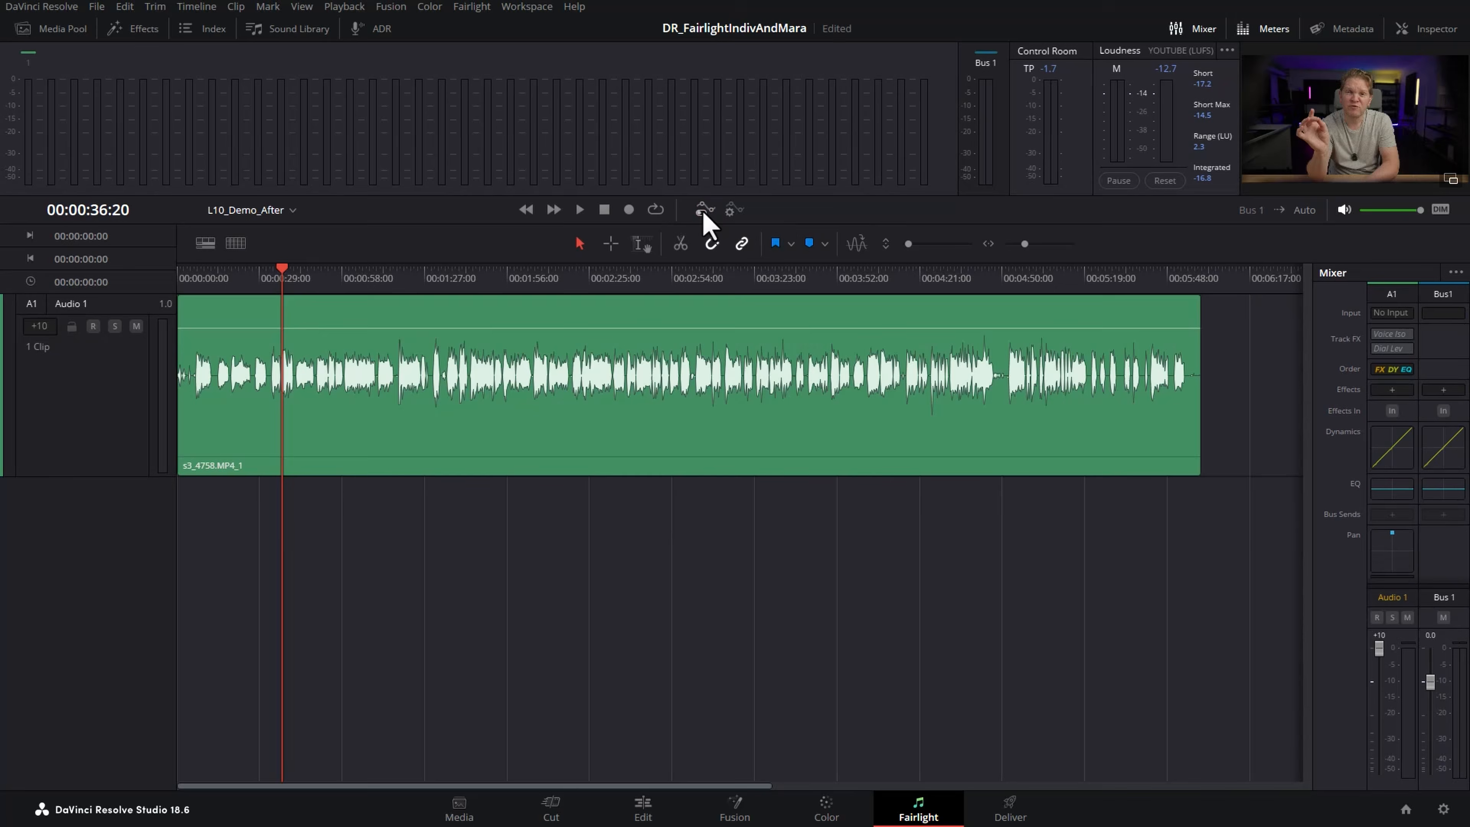
left_click(702, 211)
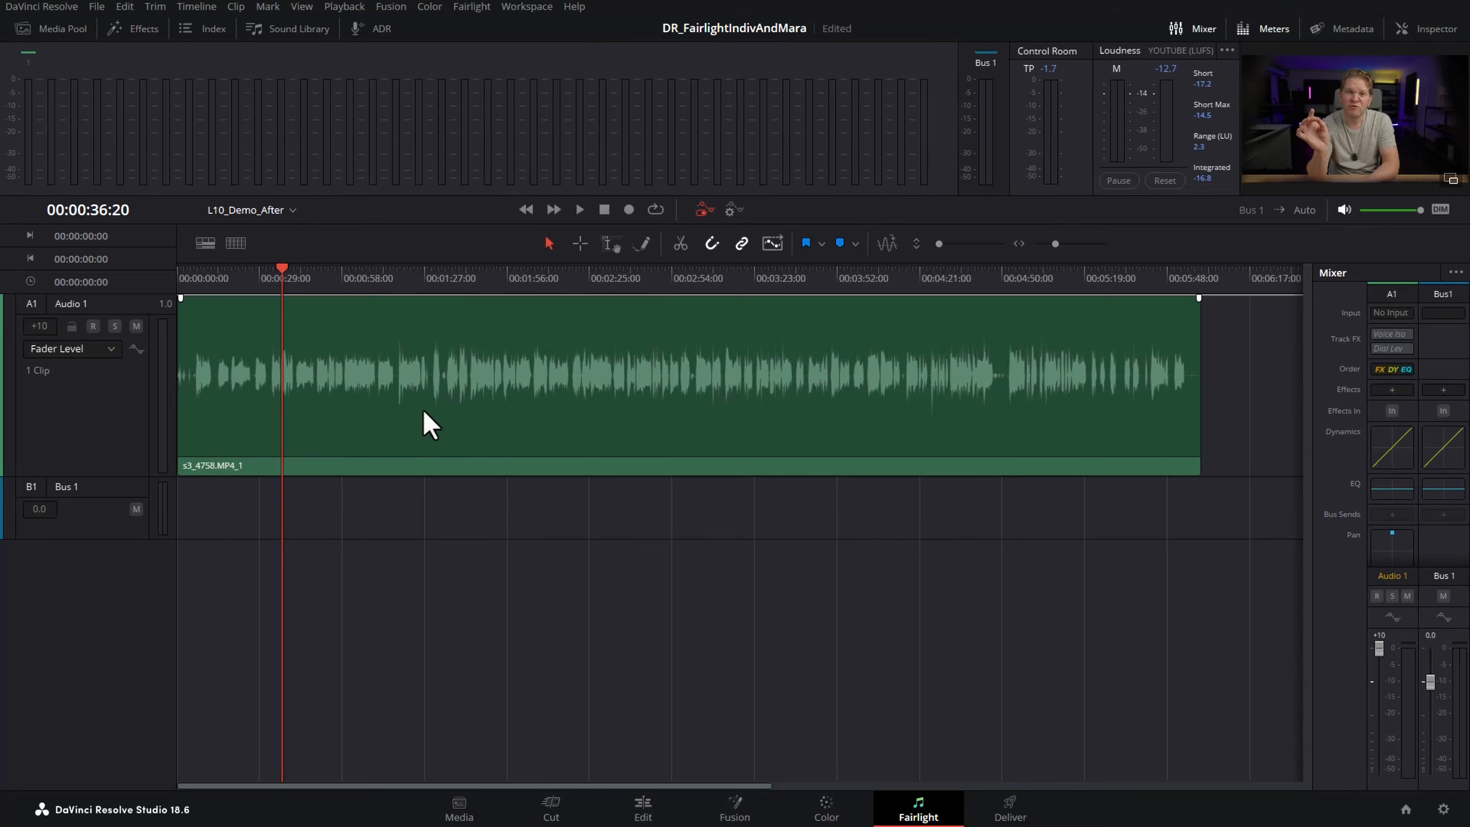
- Lower the Fader Level curve of the Audio 1 clip and reset the Audio 1 fader to 0.0
left_click(509, 364)
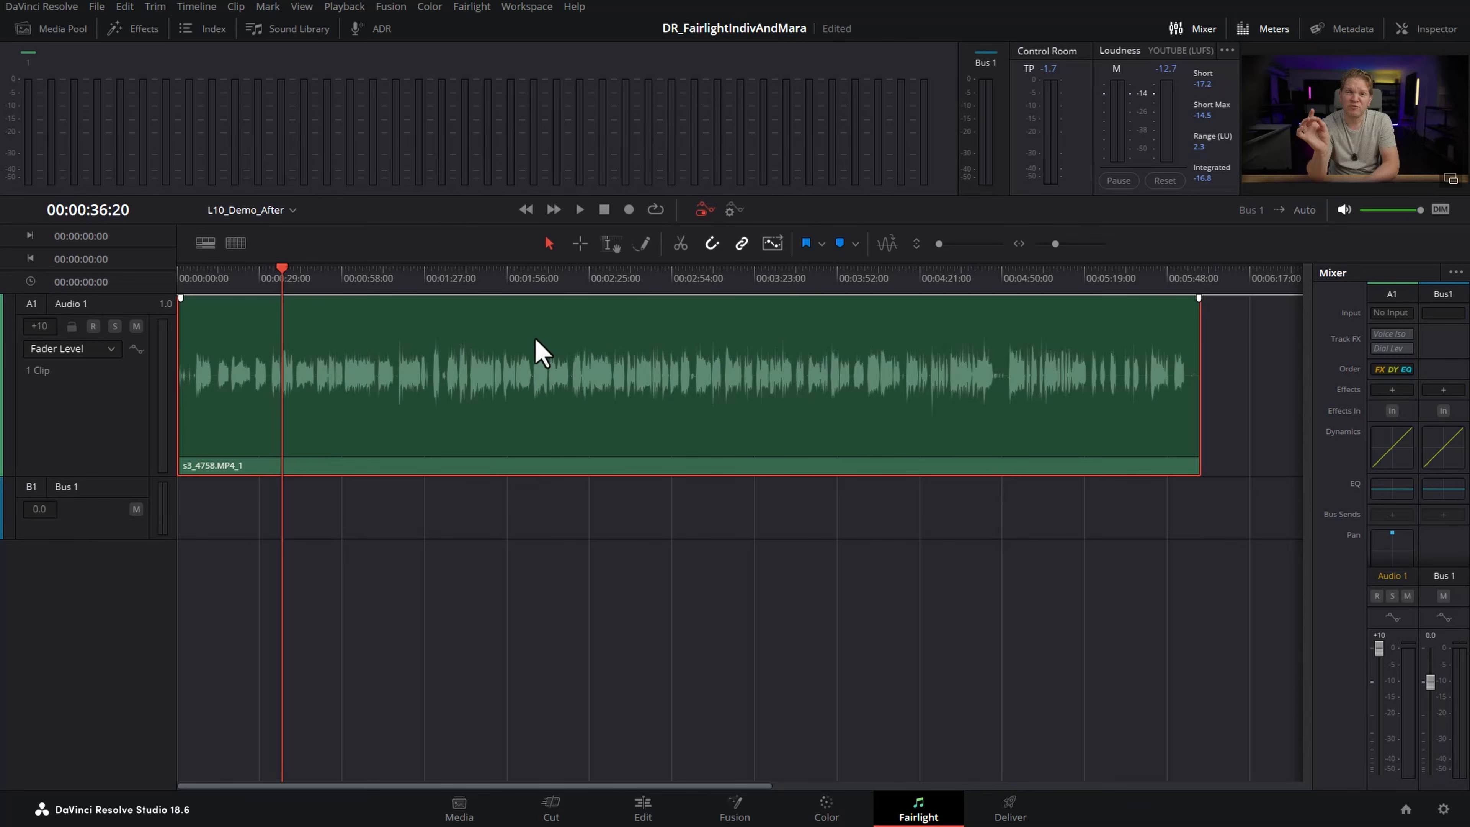
mouse_move(584, 298)
left_mouse_down()
mouse_move(584, 403)
mouse_move(583, 331)
mouse_move(588, 384)
mouse_move(601, 316)
left_mouse_up()
double_click(1378, 696)
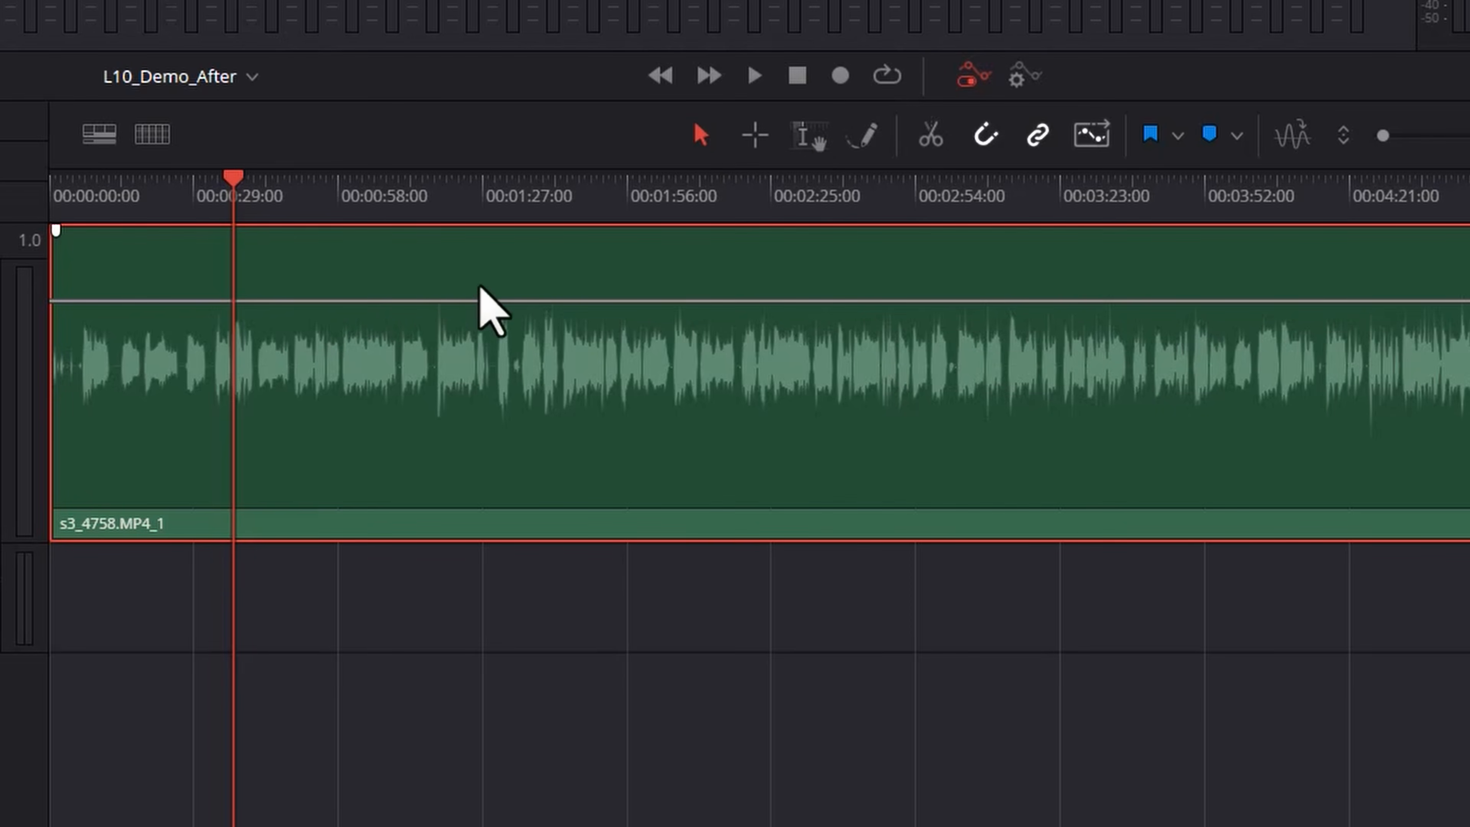
- Add three keyframes to Audio 1's Fader Level curve between about 00:00:45 and 00:01:04 and raise the middle one into a peak
left_click(269, 301, "alt")
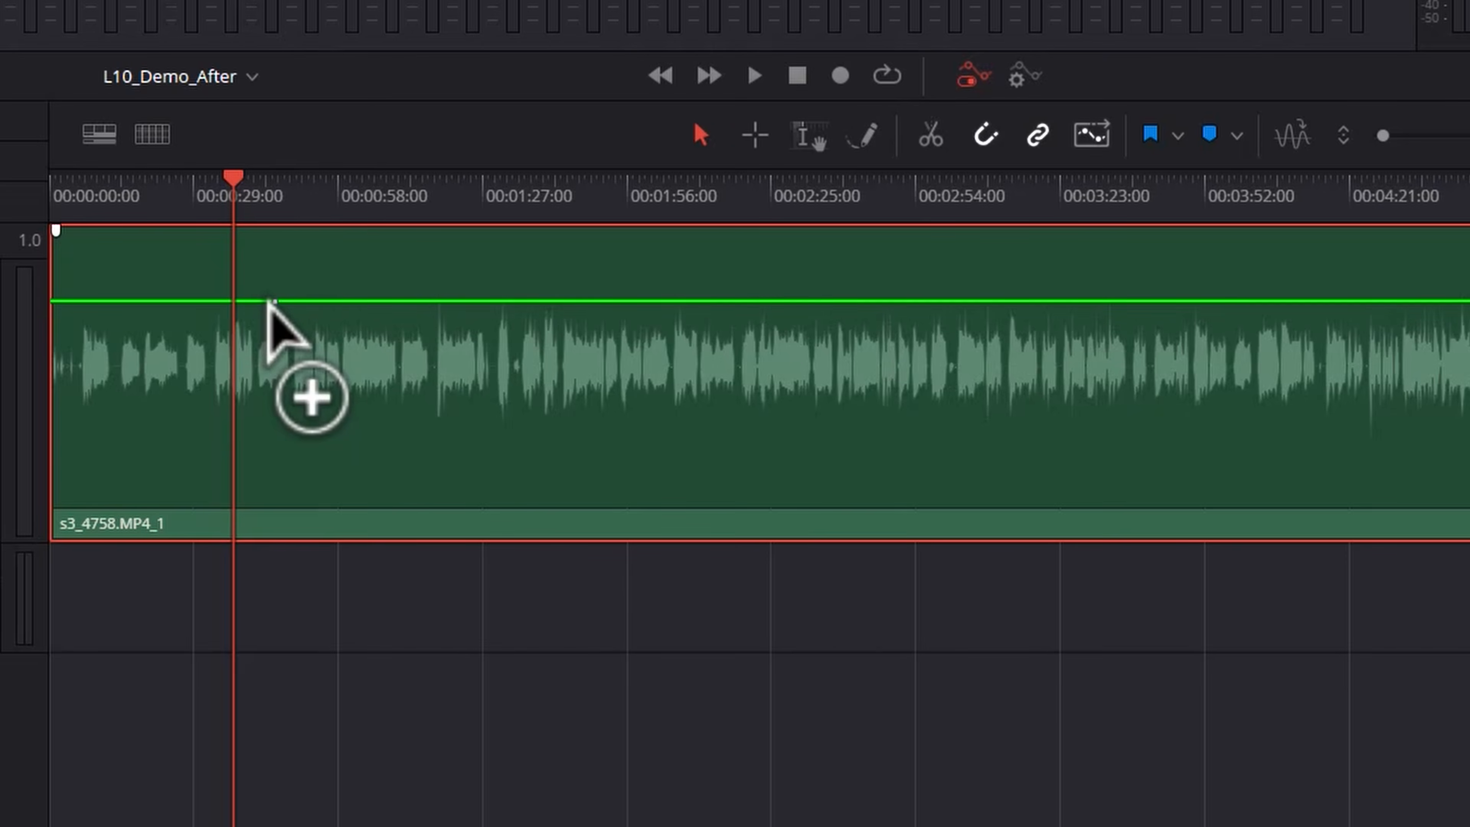
left_click(369, 301, "alt")
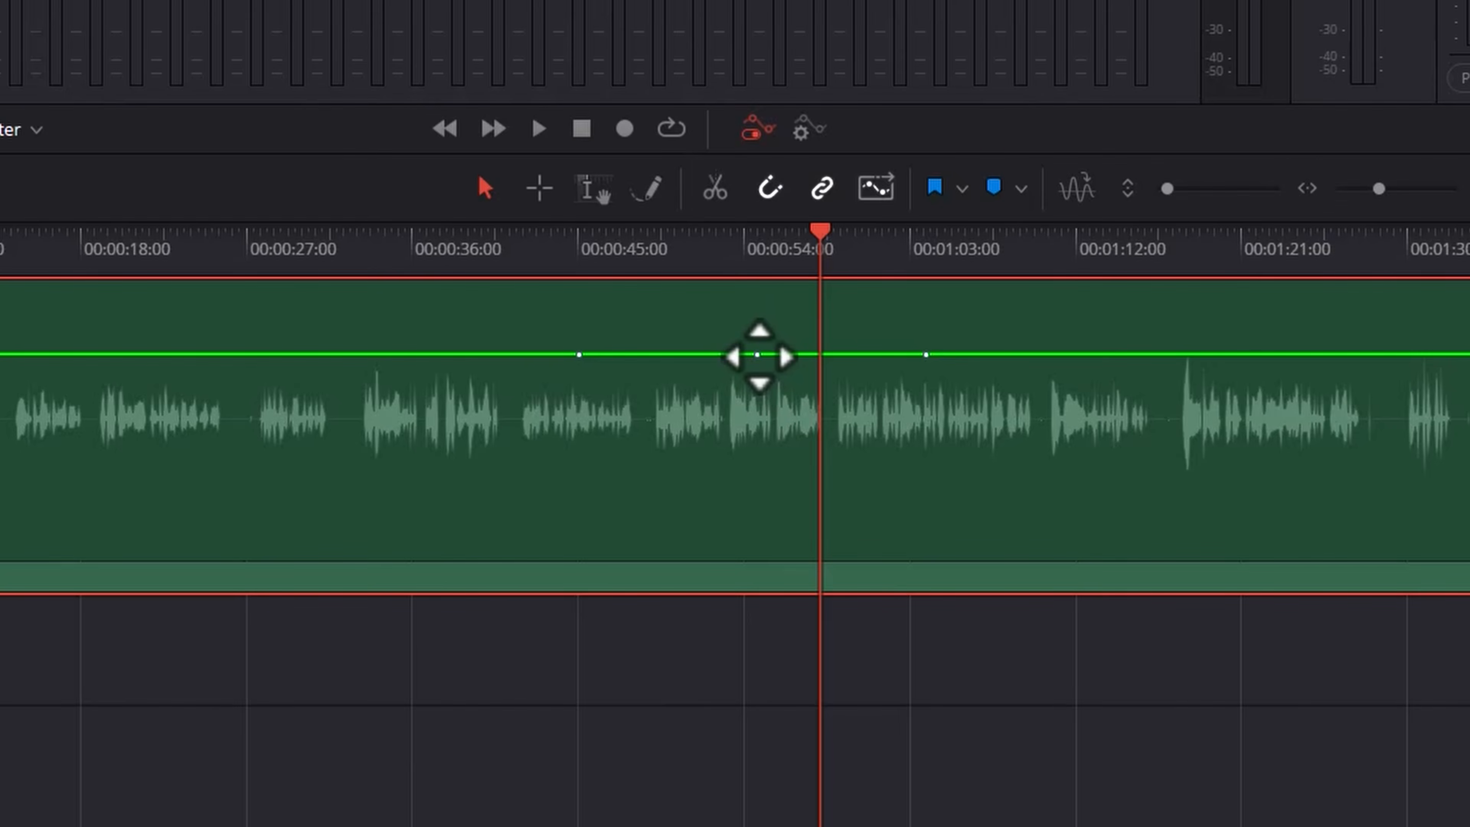
left_click_drag(758, 355, 759, 300)
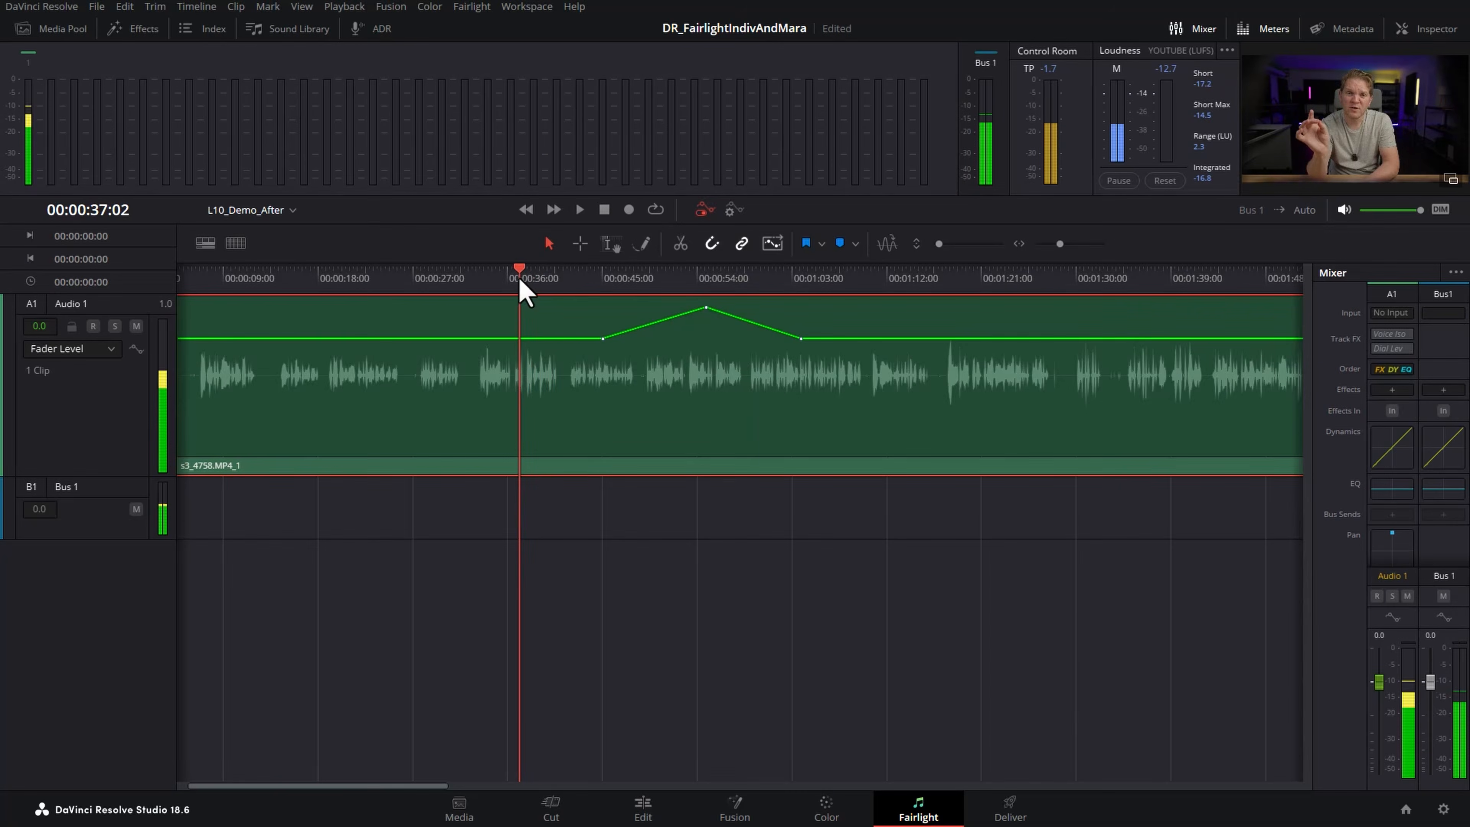
- Scrub across the automation peak and play it back from 00:00:42:04 to check the fader movement
left_click_drag(518, 279, 828, 283)
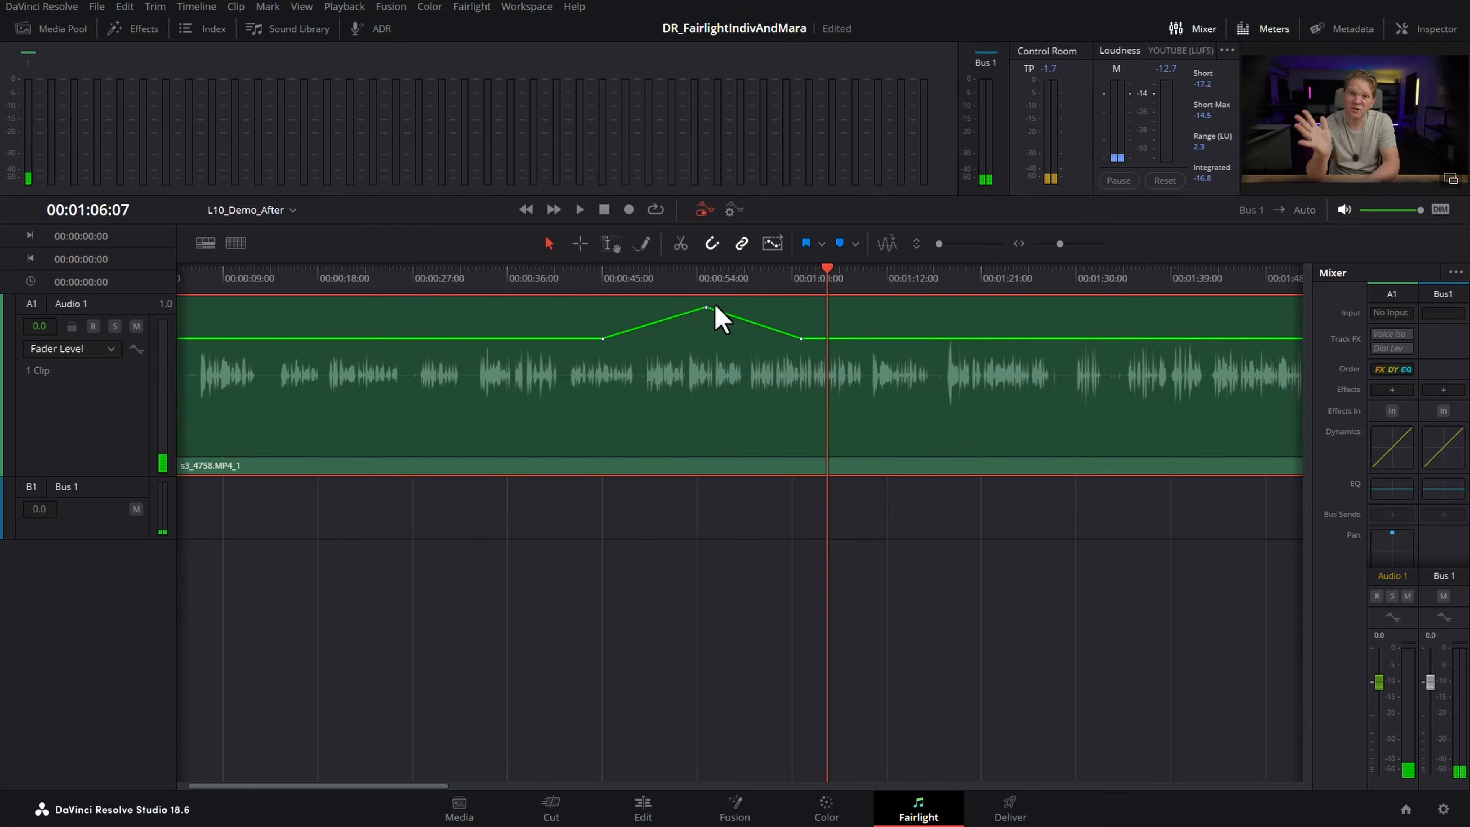
left_click(573, 276)
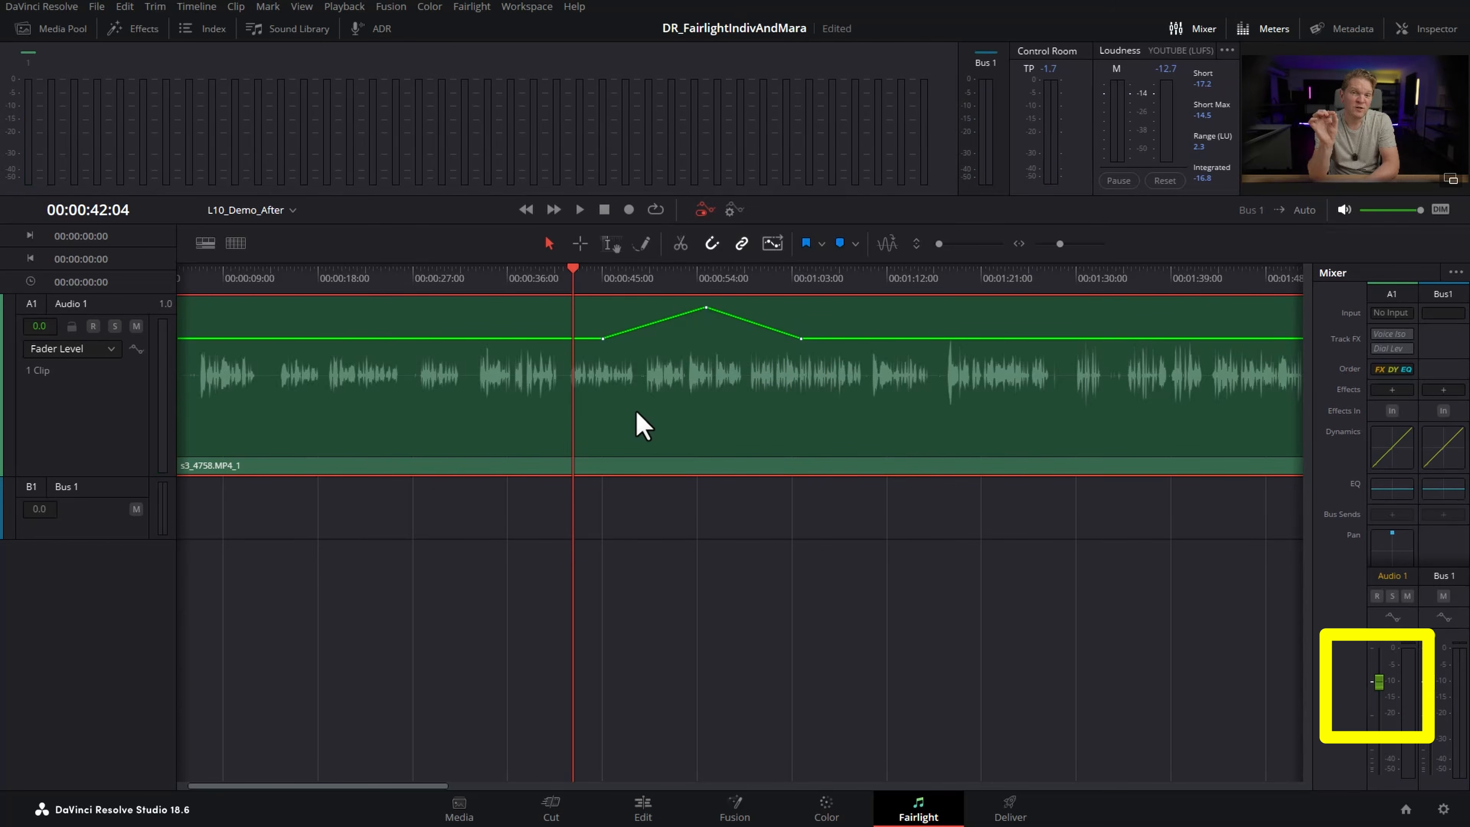
key("space")
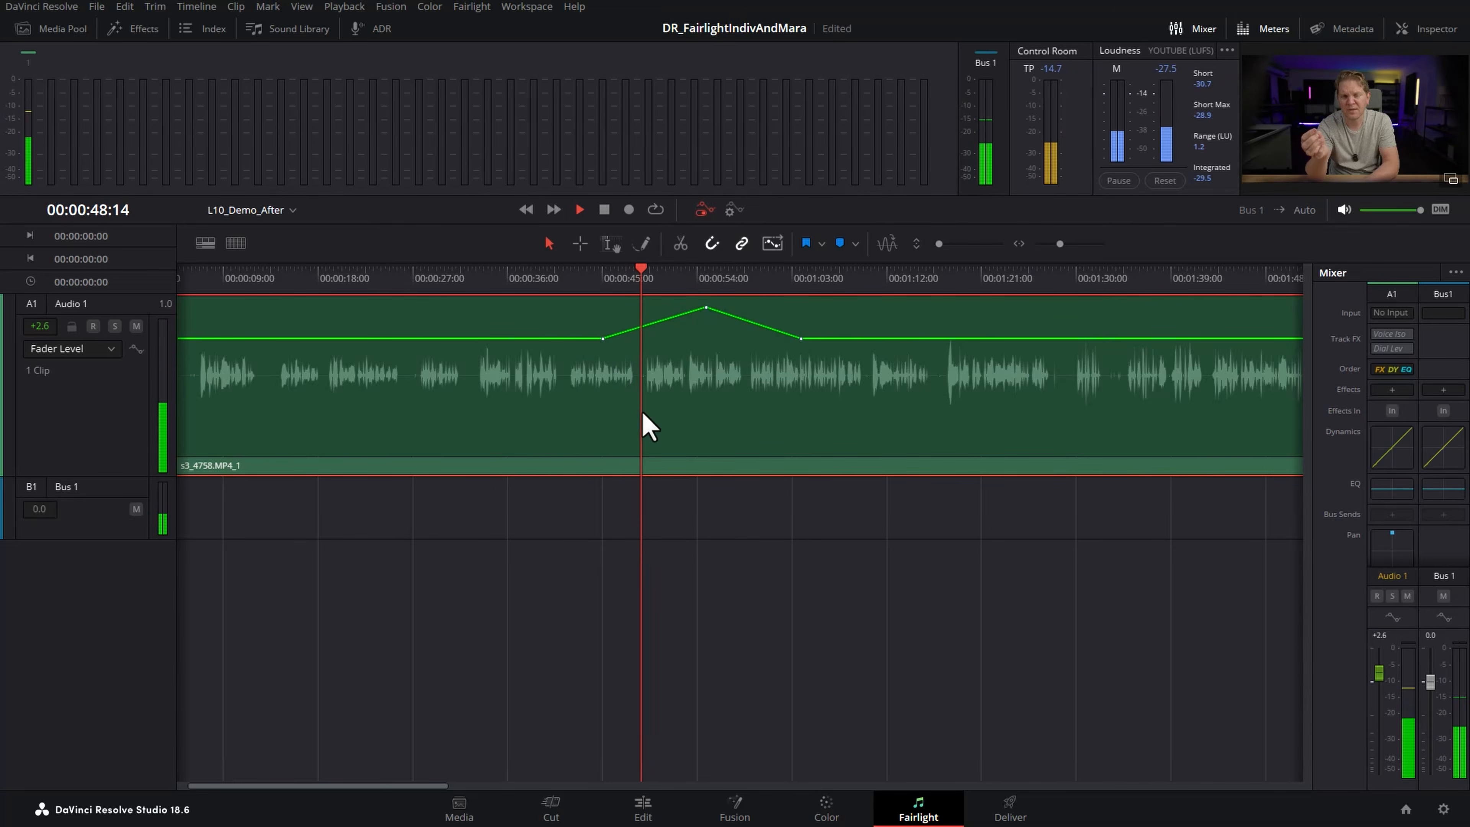
key("space")
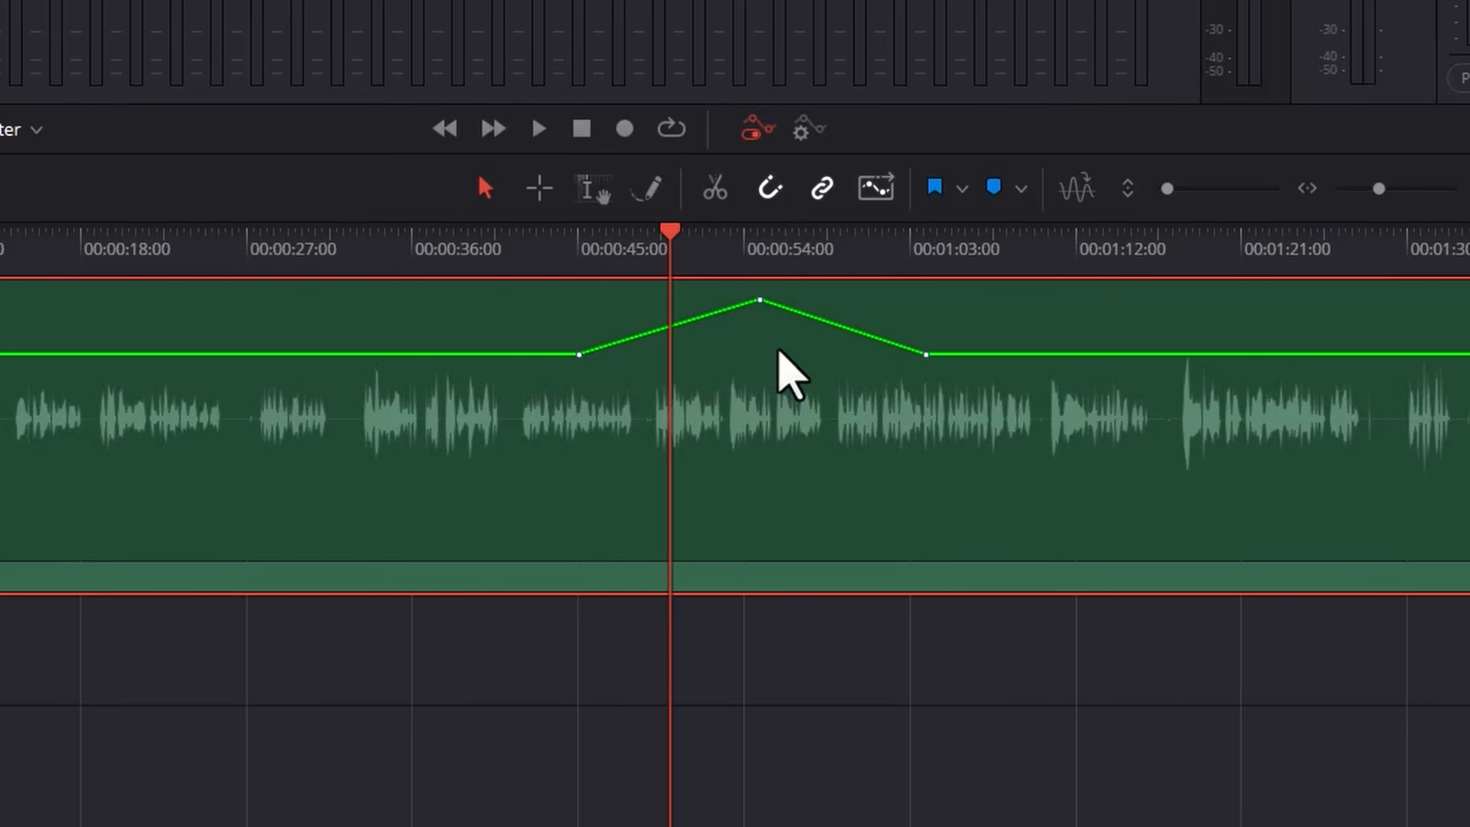
- Delete the peak keyframe, then range-select the section around the two remaining keyframes and delete them
left_click(755, 300)
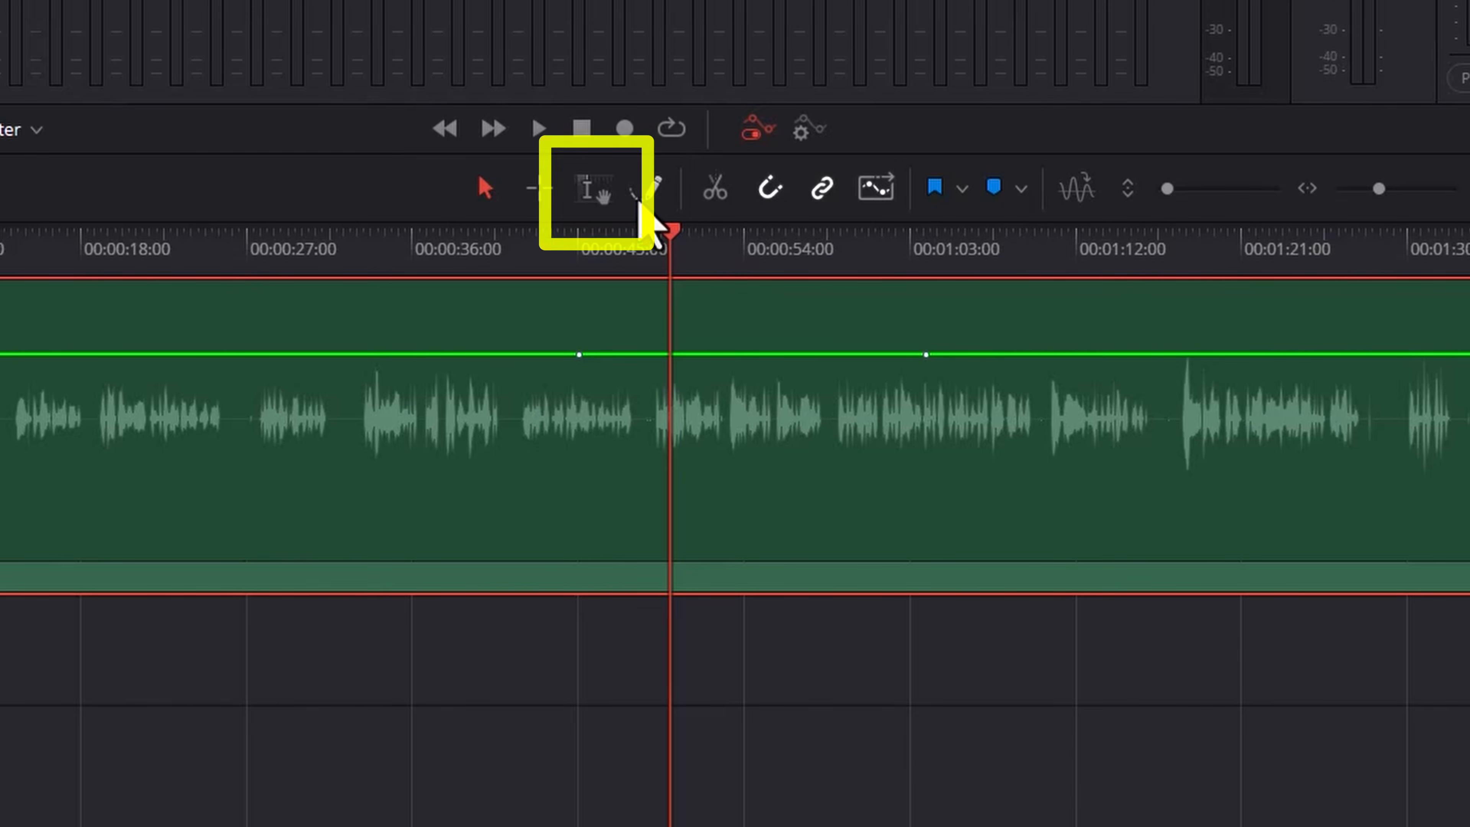
left_click(601, 194)
left_click_drag(1027, 332, 548, 318)
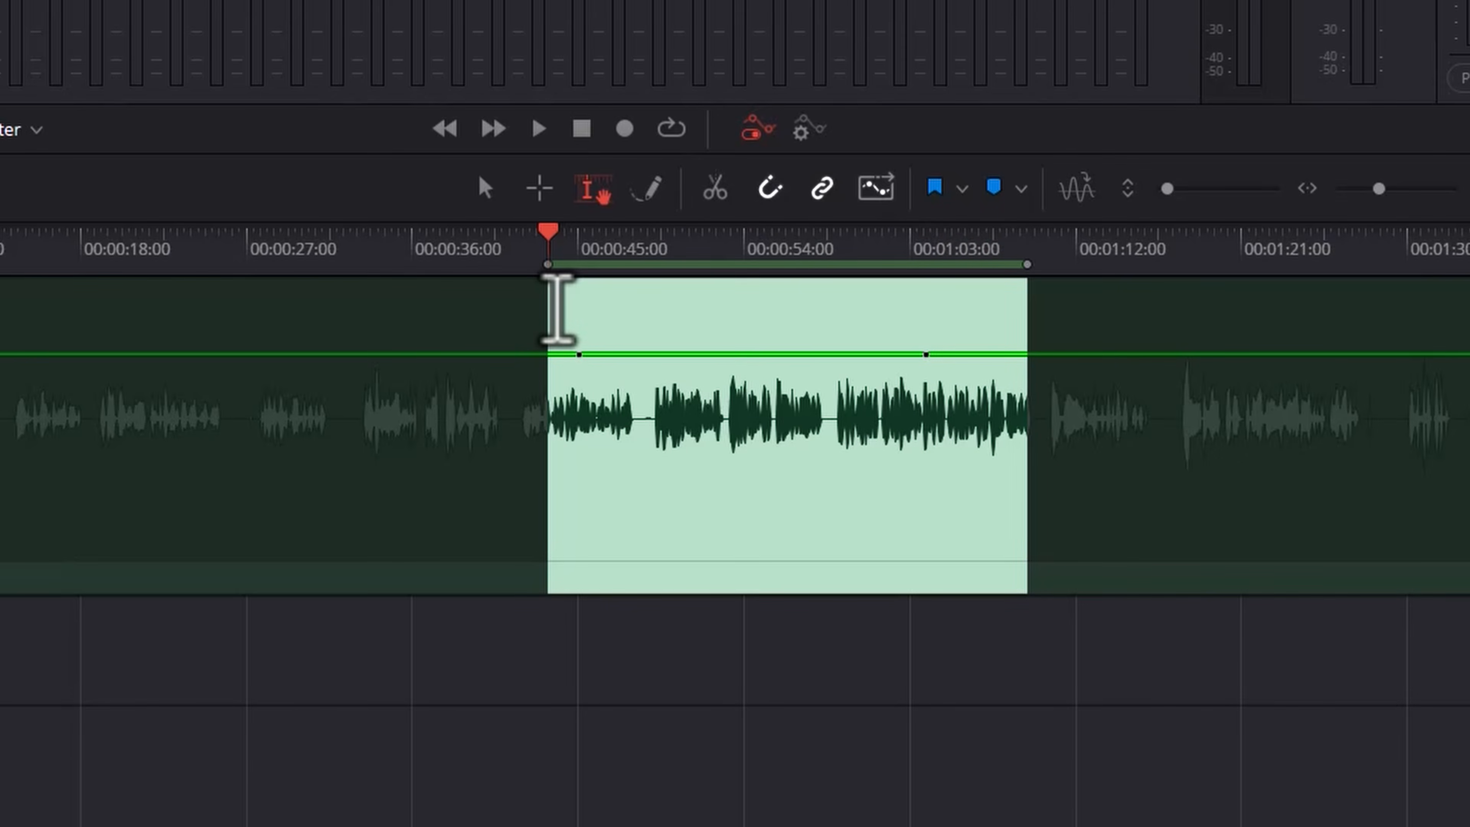
left_click(420, 660)
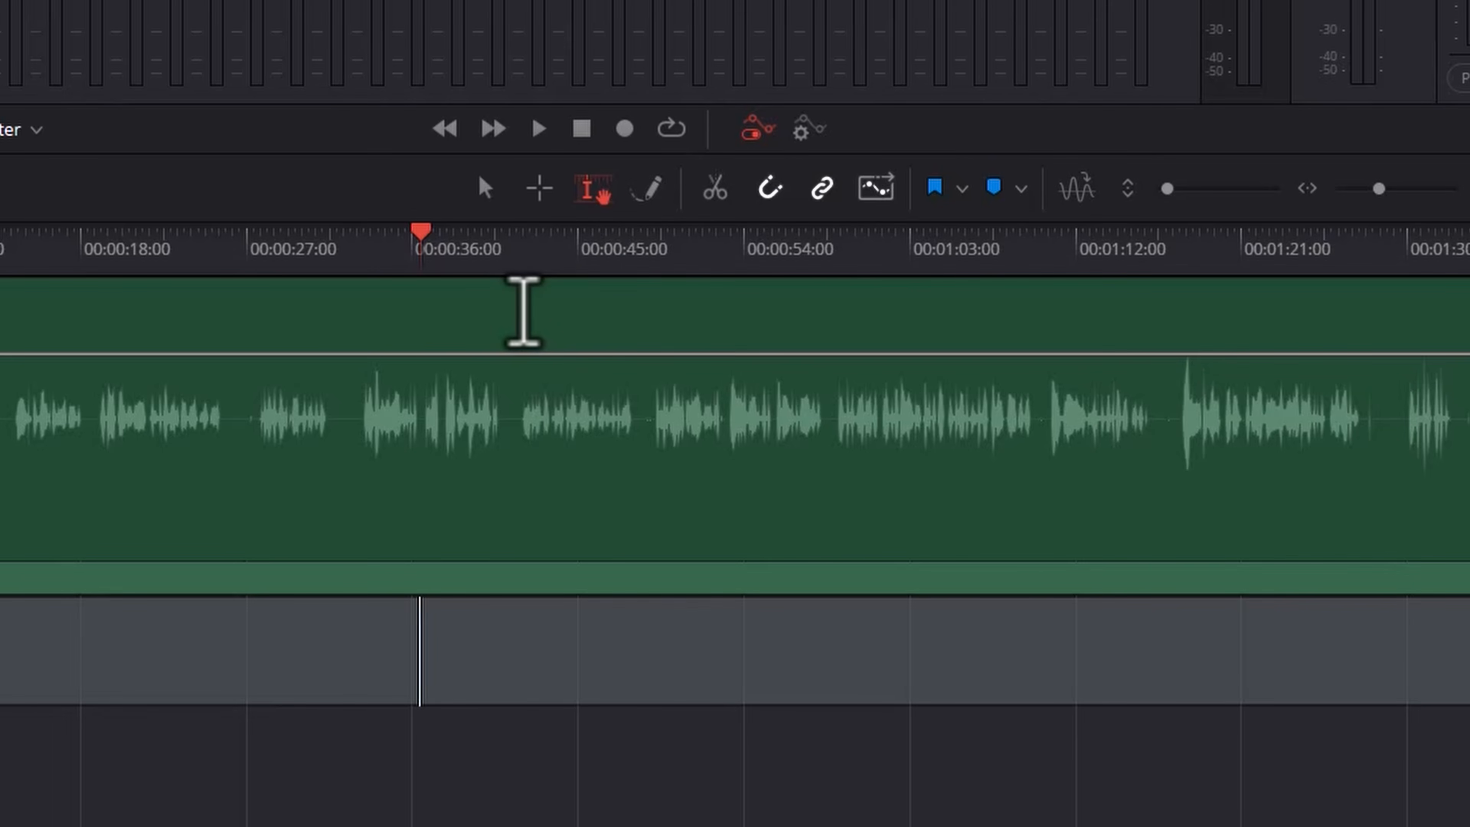
- Range-select Audio 1 from about 00:00:33 to 00:00:41, raise its Fader Level curve to about 5.4 dB, and audition it
left_click_drag(365, 324, 440, 321)
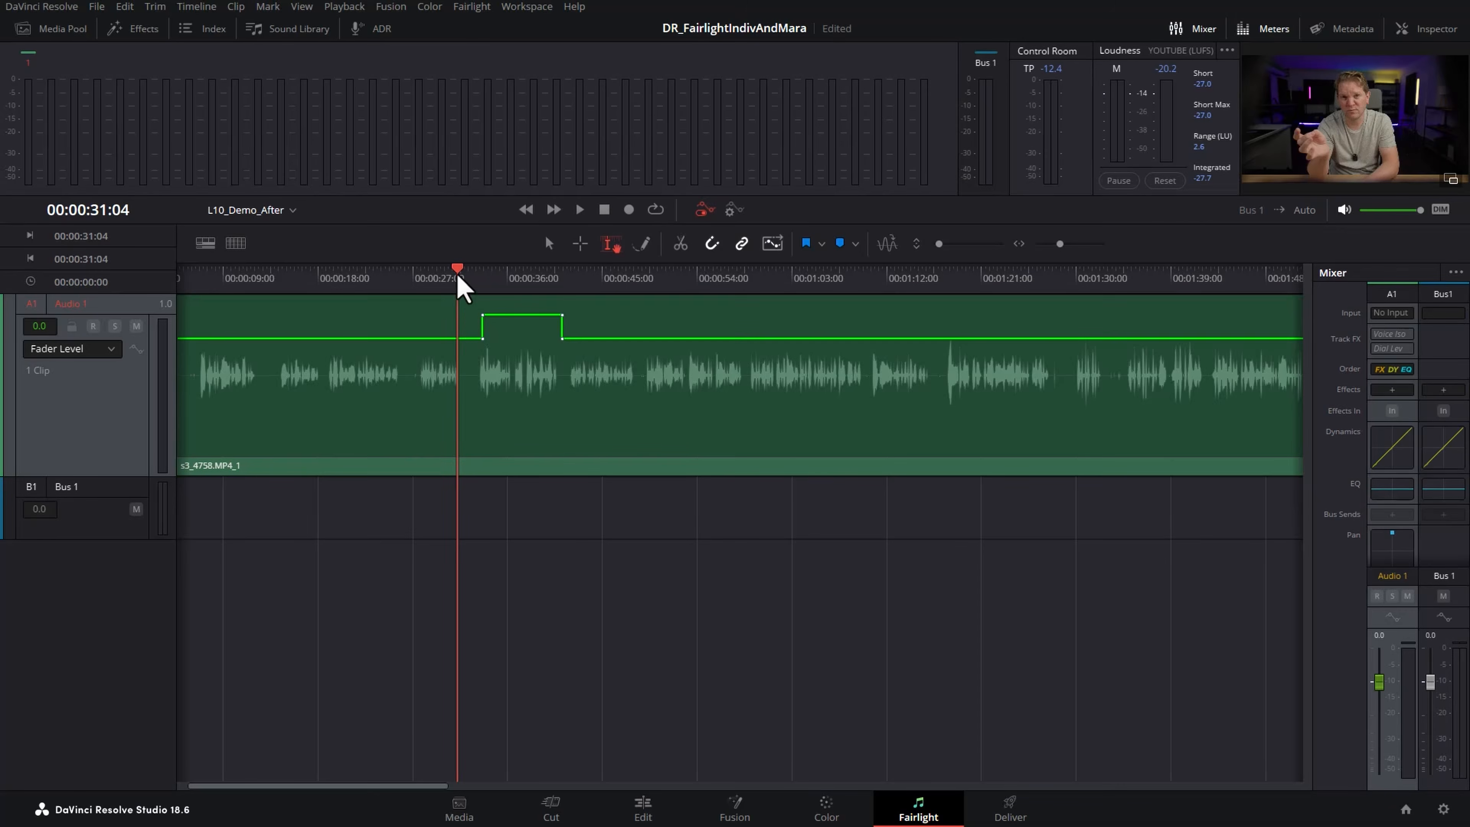
left_click_drag(325, 238, 352, 238)
left_click_drag(475, 275, 485, 275)
key("space")
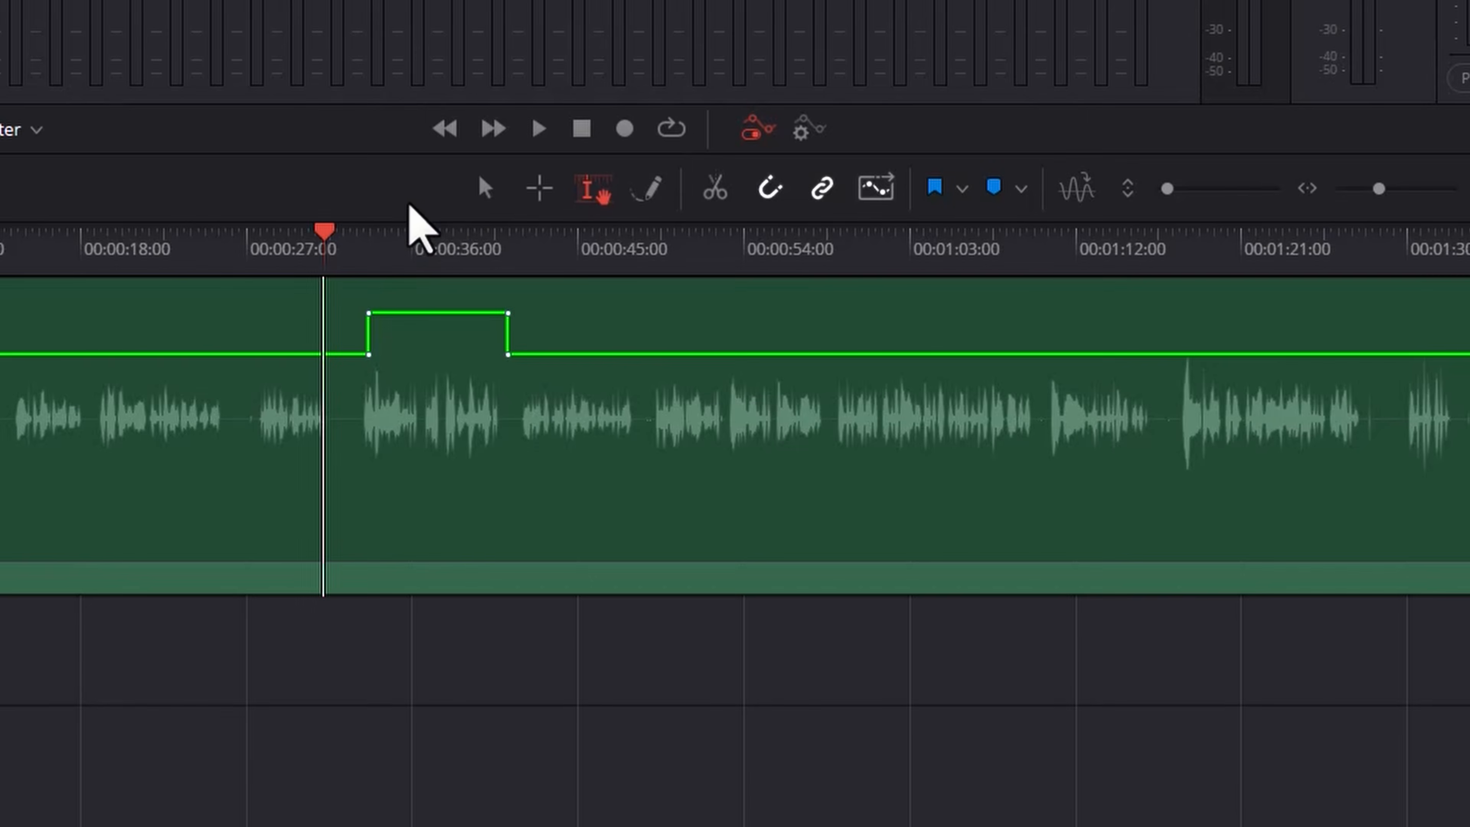
- Move the two upper keyframes of the raised section inward to give it sloped sides
left_click(549, 244)
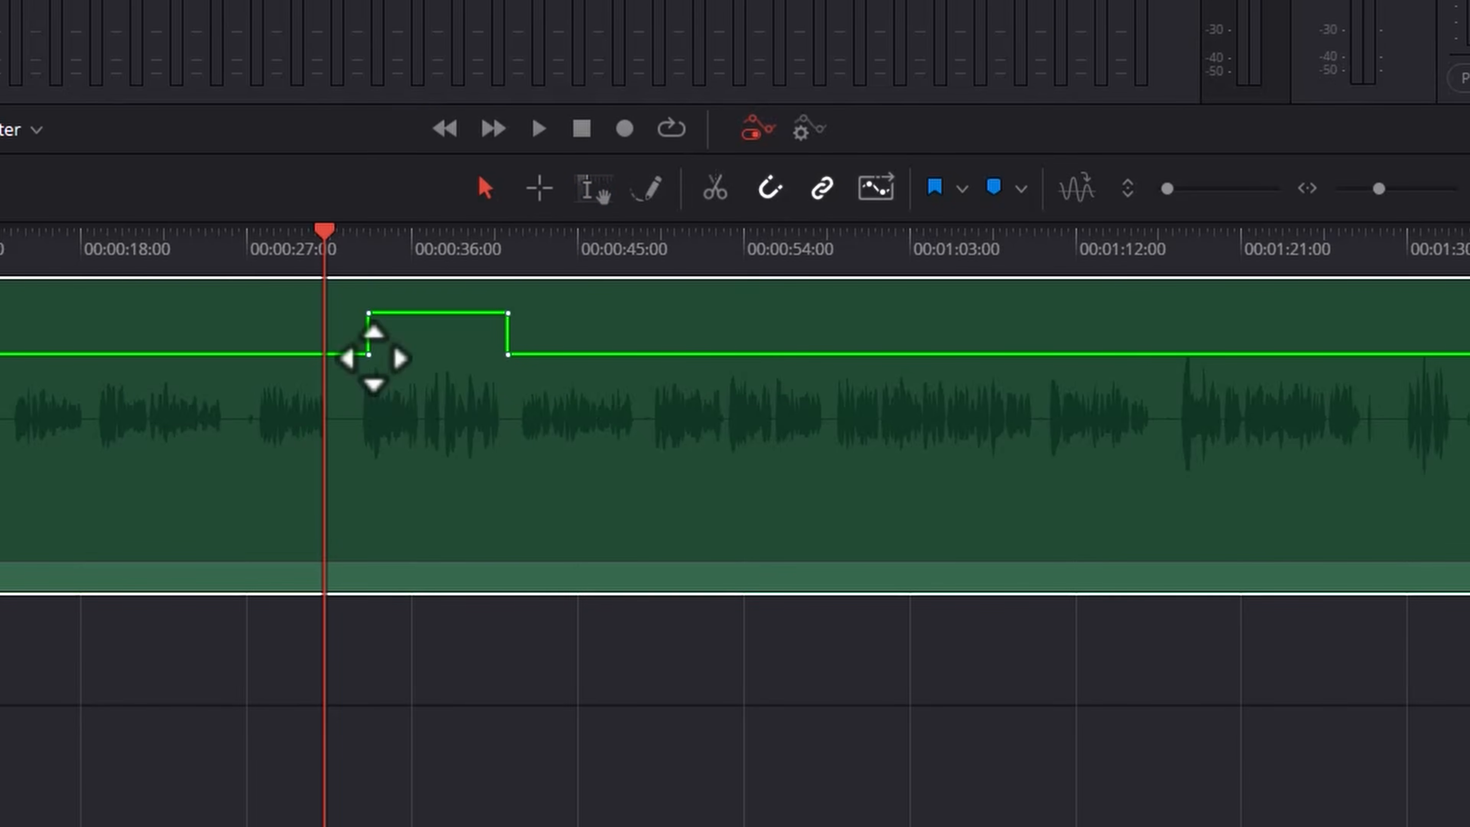
left_click_drag(371, 318, 402, 318)
mouse_move(508, 313)
left_mouse_down()
mouse_move(470, 313)
mouse_move(475, 276)
mouse_move(517, 282)
mouse_move(531, 314)
left_mouse_up()
left_click(343, 240)
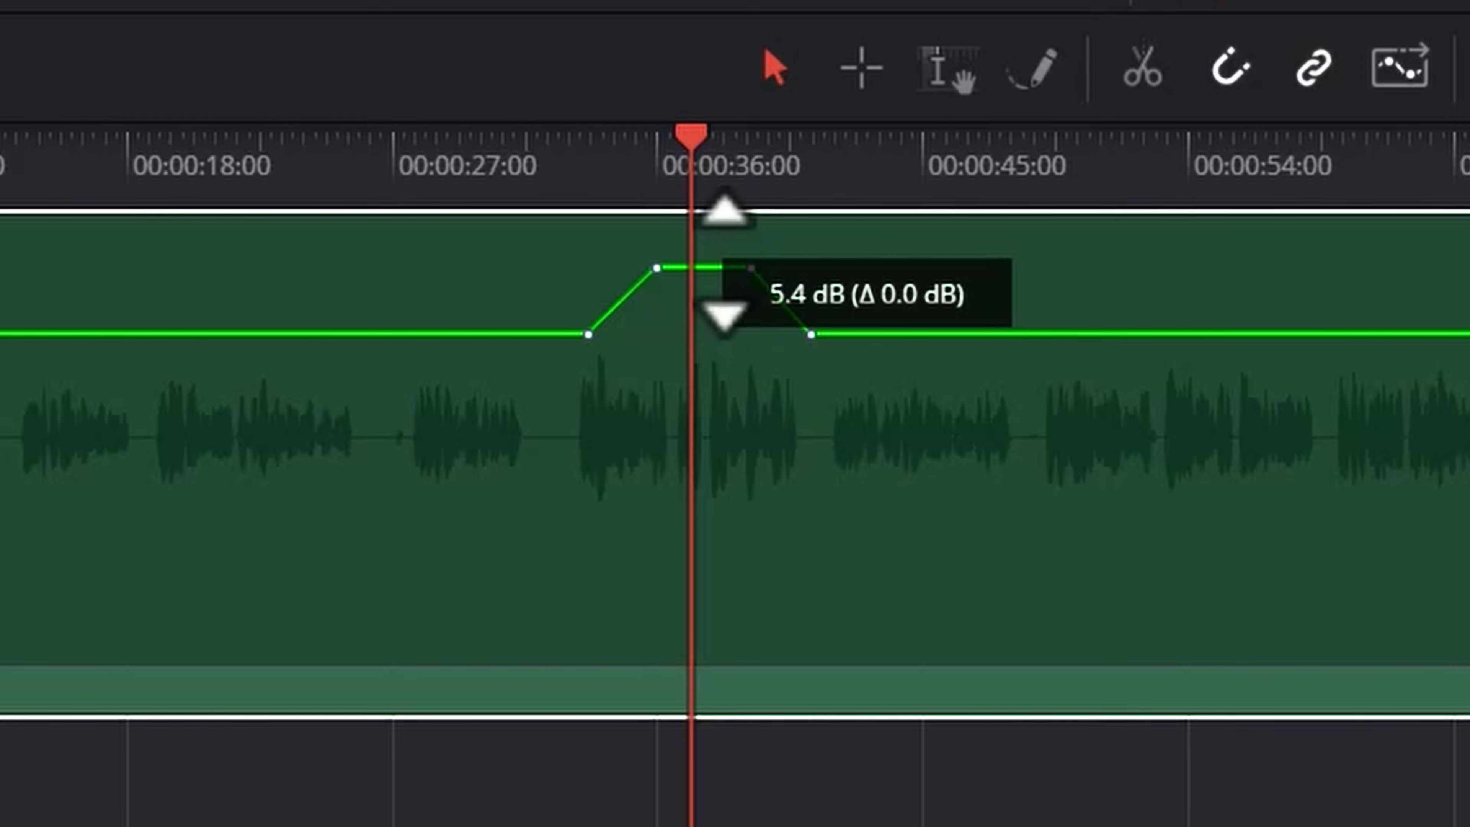
- Lower the raised section to 3.7 dB and its first upper keyframe to about 2 dB
mouse_move(723, 267)
left_mouse_down()
mouse_move(723, 306)
mouse_move(724, 288)
left_mouse_up()
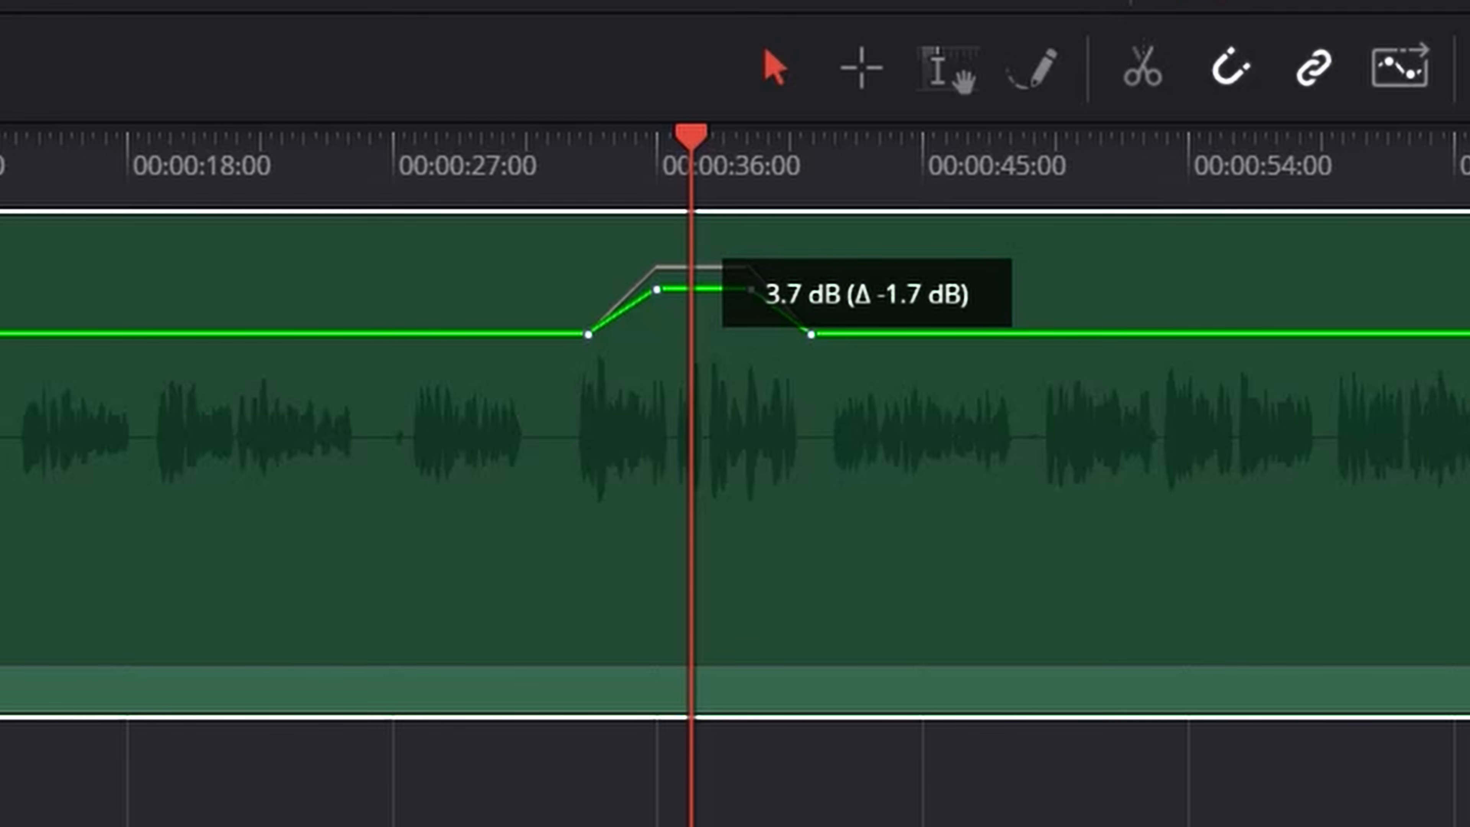
left_click_drag(723, 288, 723, 288)
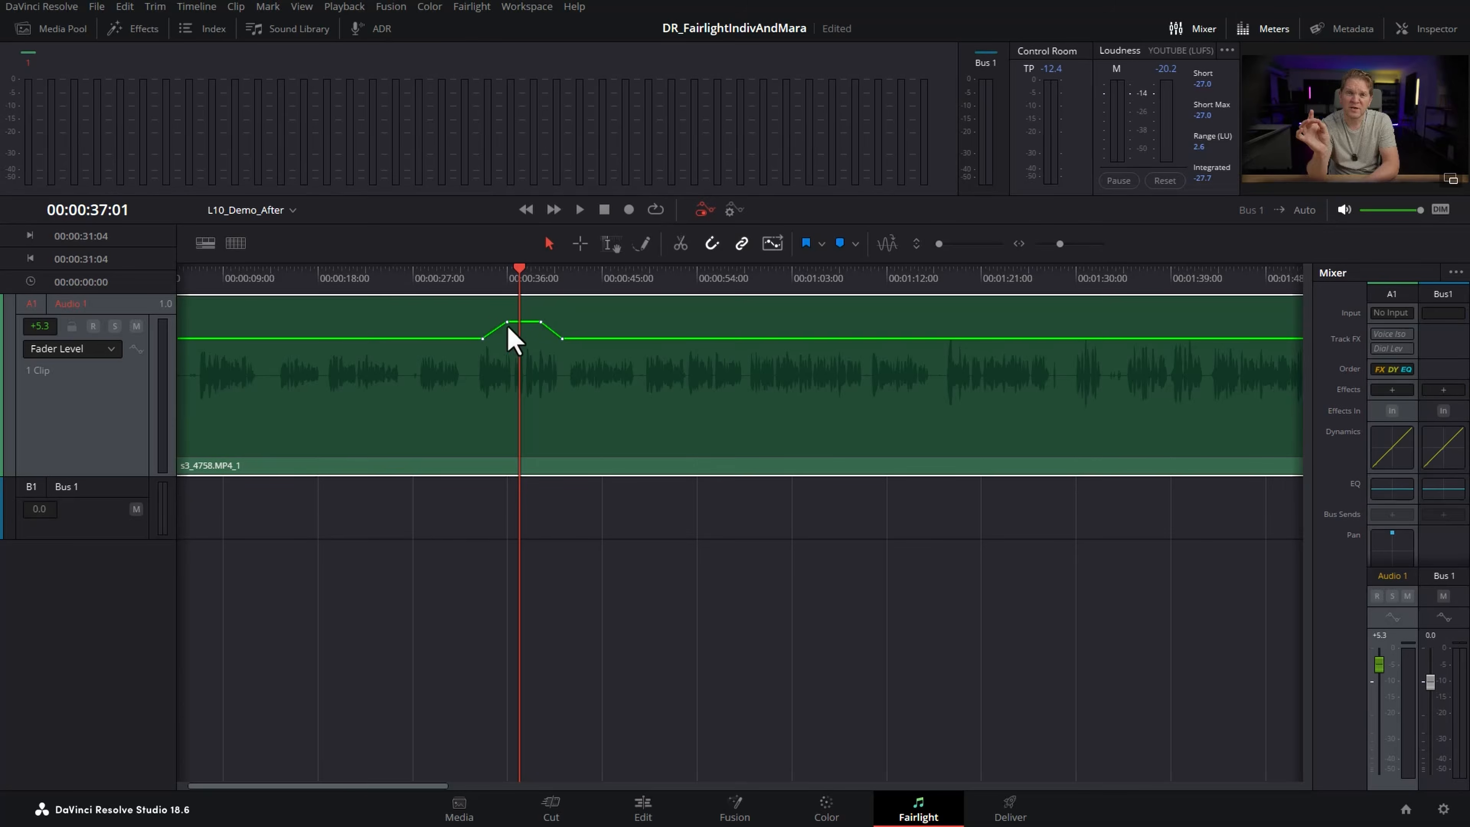
left_click_drag(507, 323, 504, 321)
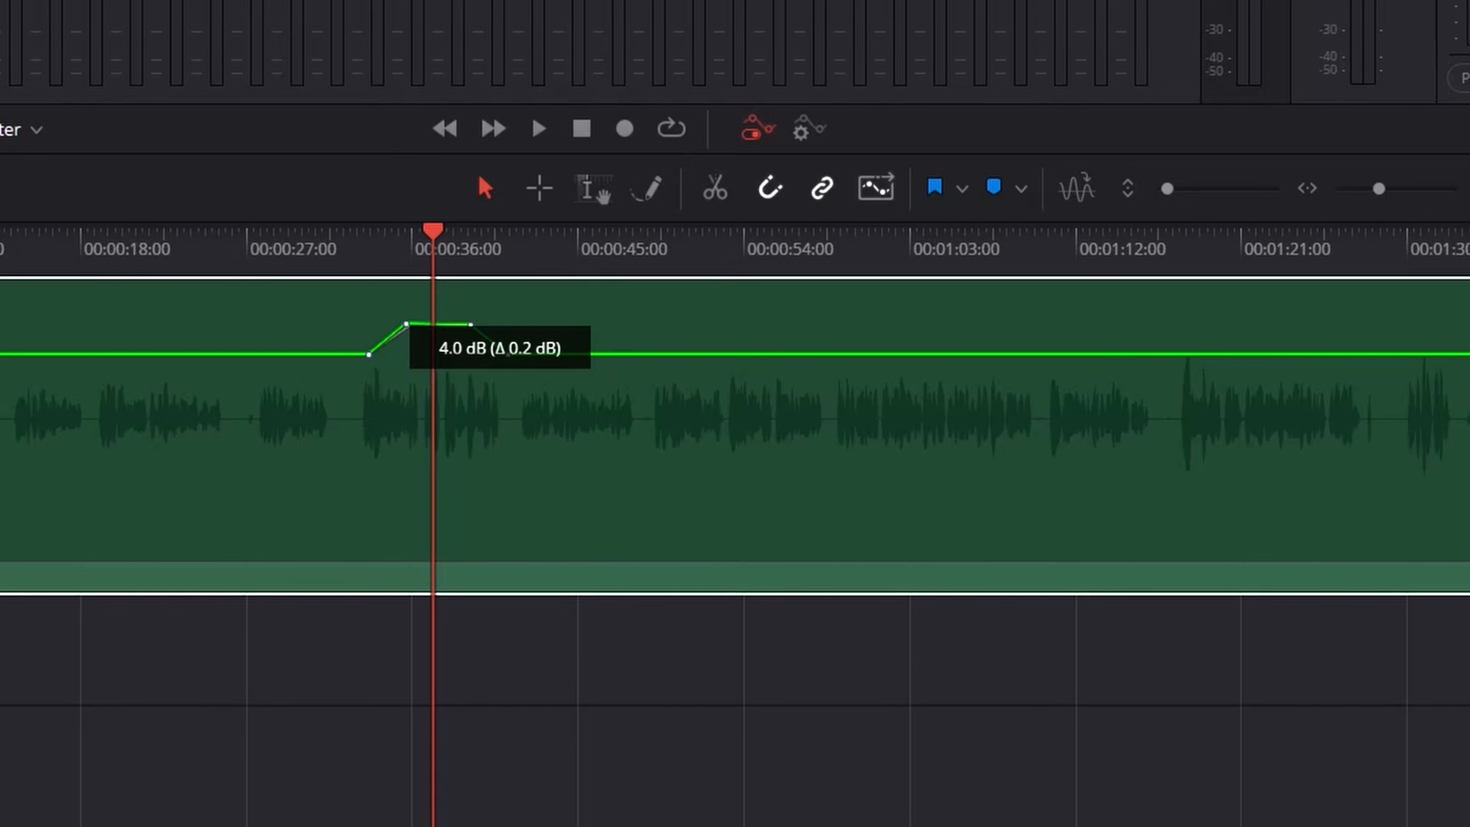
left_click_drag(401, 324, 393, 331)
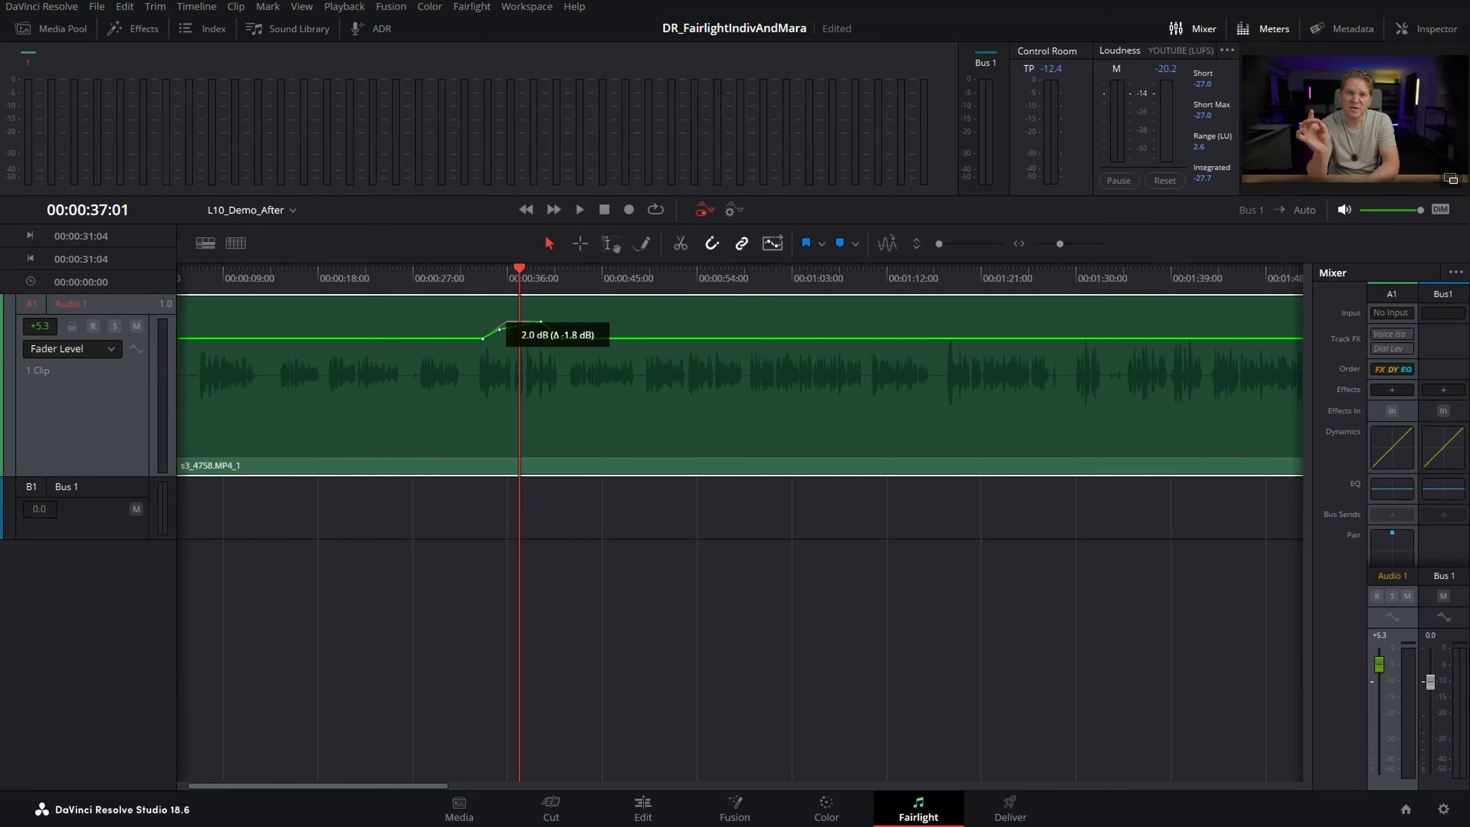
left_click_drag(523, 325, 528, 340)
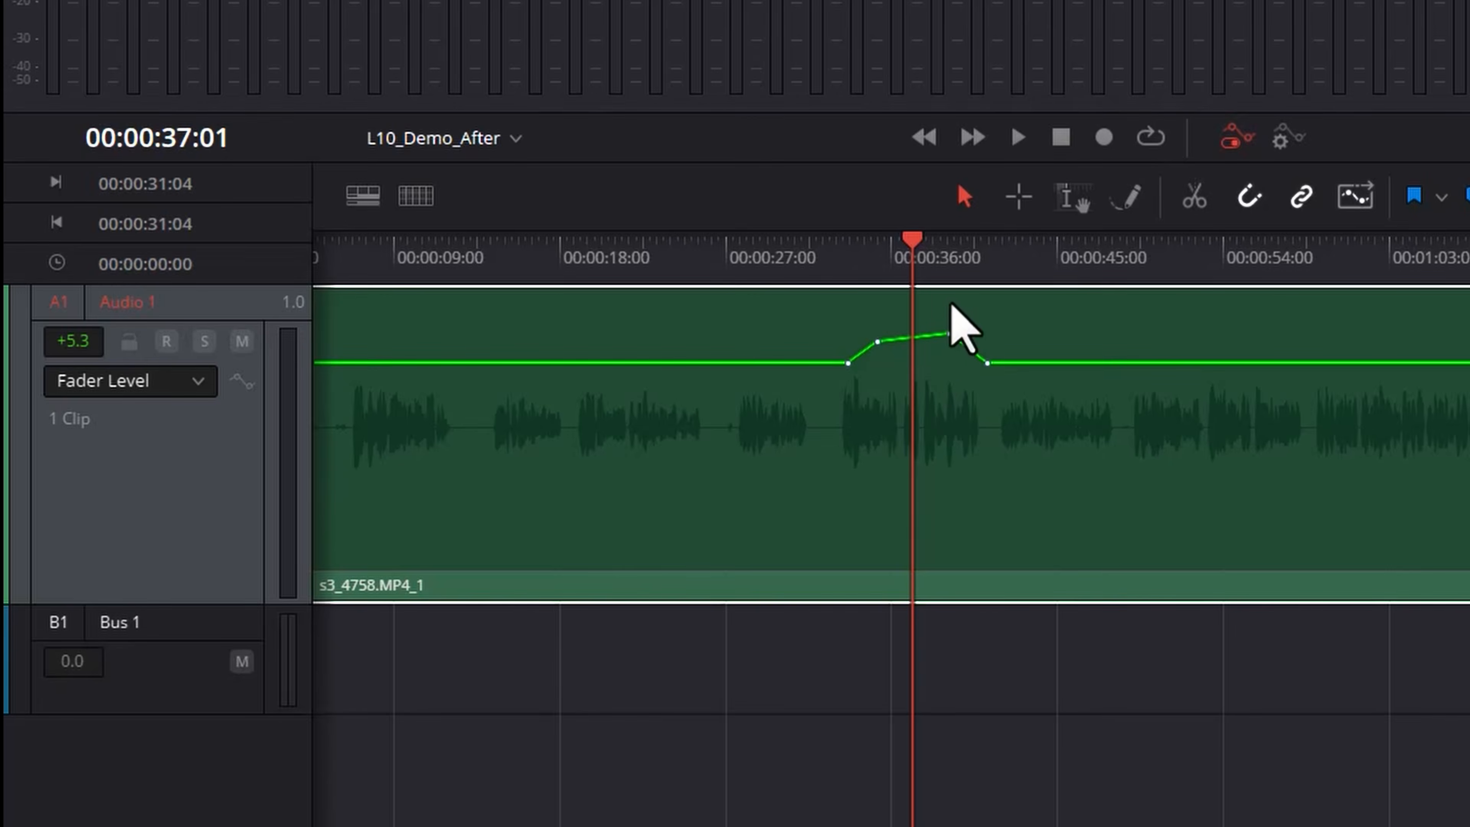
- Draw a freehand wavy Fader Level curve across the Audio 1 clip with the Pencil tool and scrub through it
left_click(1123, 202)
mouse_move(364, 361)
left_mouse_down()
mouse_move(412, 334)
mouse_move(471, 362)
mouse_move(489, 399)
mouse_move(550, 424)
mouse_move(633, 328)
mouse_move(723, 360)
mouse_move(831, 449)
mouse_move(1178, 456)
mouse_move(1414, 327)
mouse_move(1469, 321)
left_mouse_up()
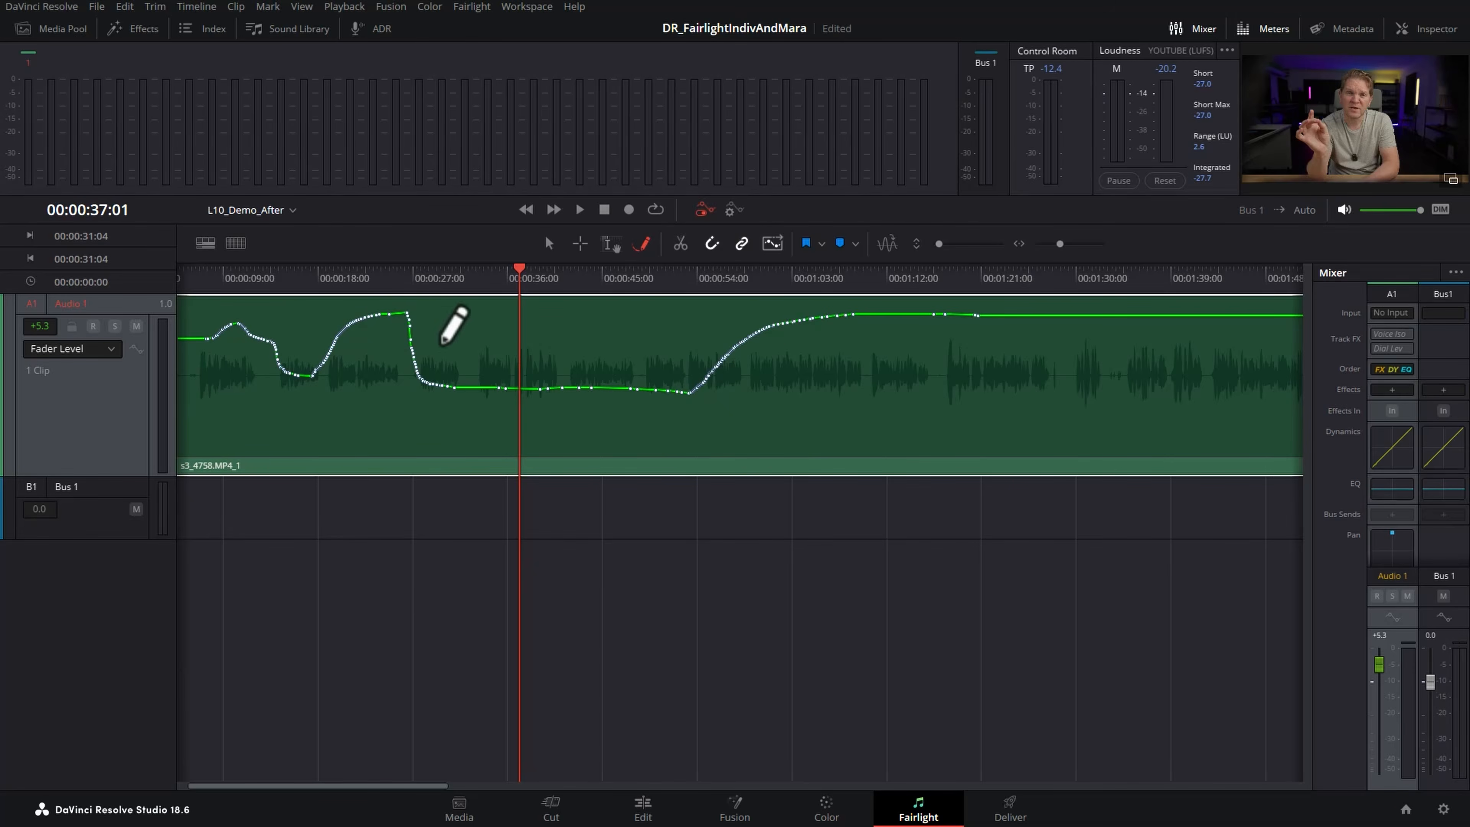
left_click_drag(633, 283, 943, 302)
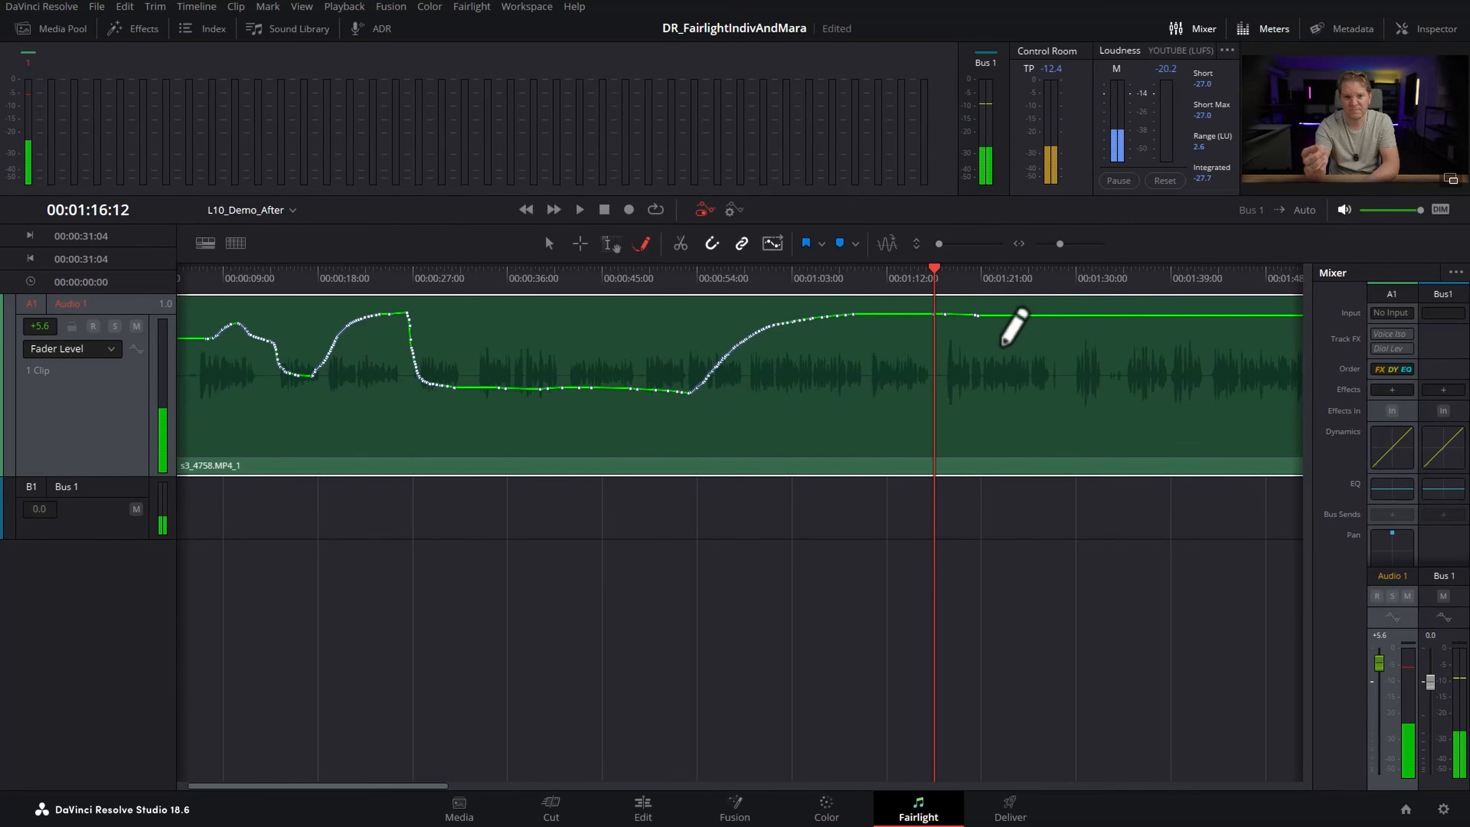
- Range-select the freehand automation on the Audio 1 clip and delete its keyframes
left_click(610, 244)
left_click_drag(1023, 325, 200, 301)
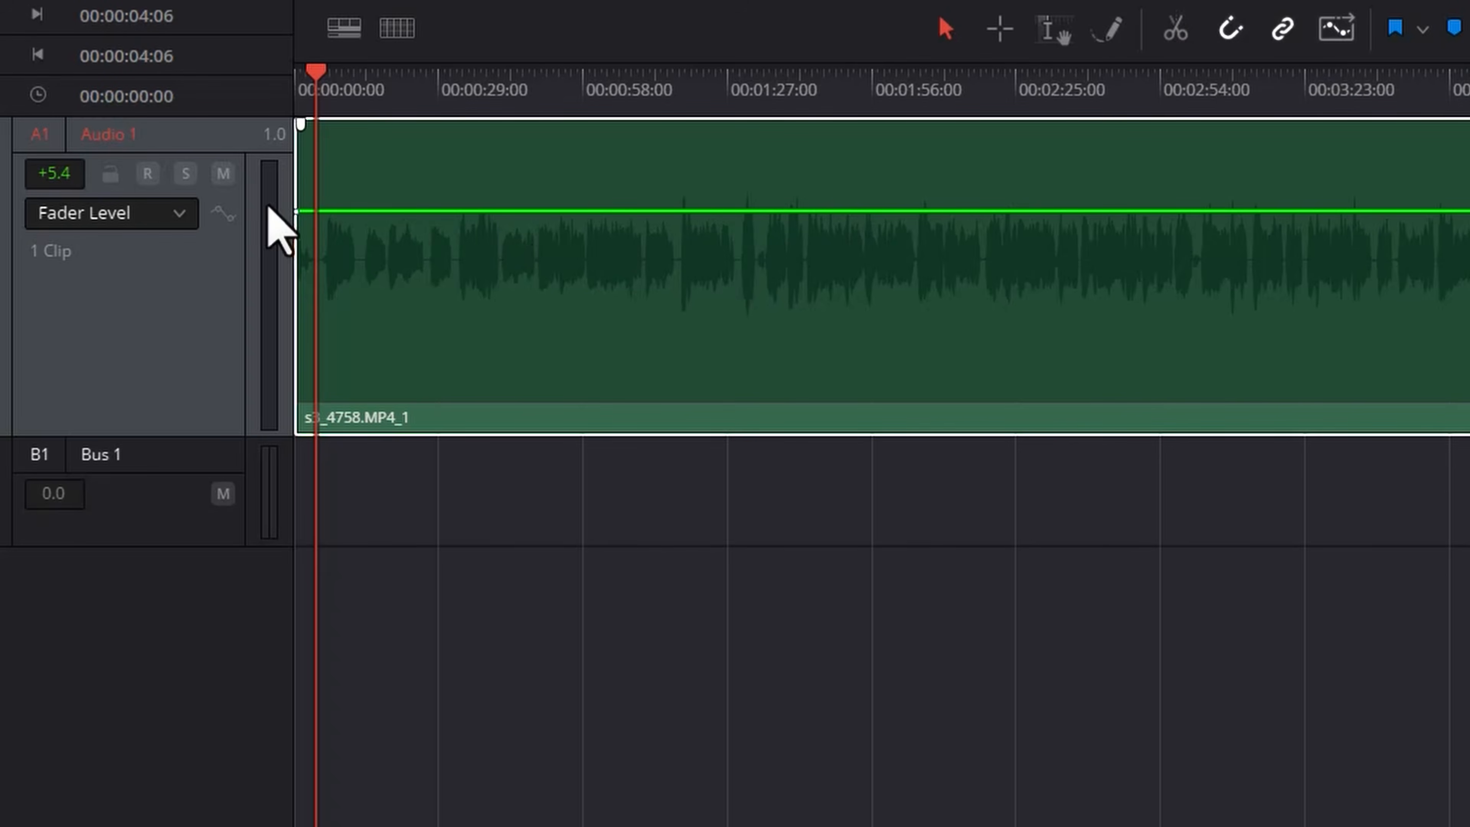
- Display the Compressor Threshold automation on Audio 1 and enable the compressor in the track's Dynamics settings
left_click(177, 213)
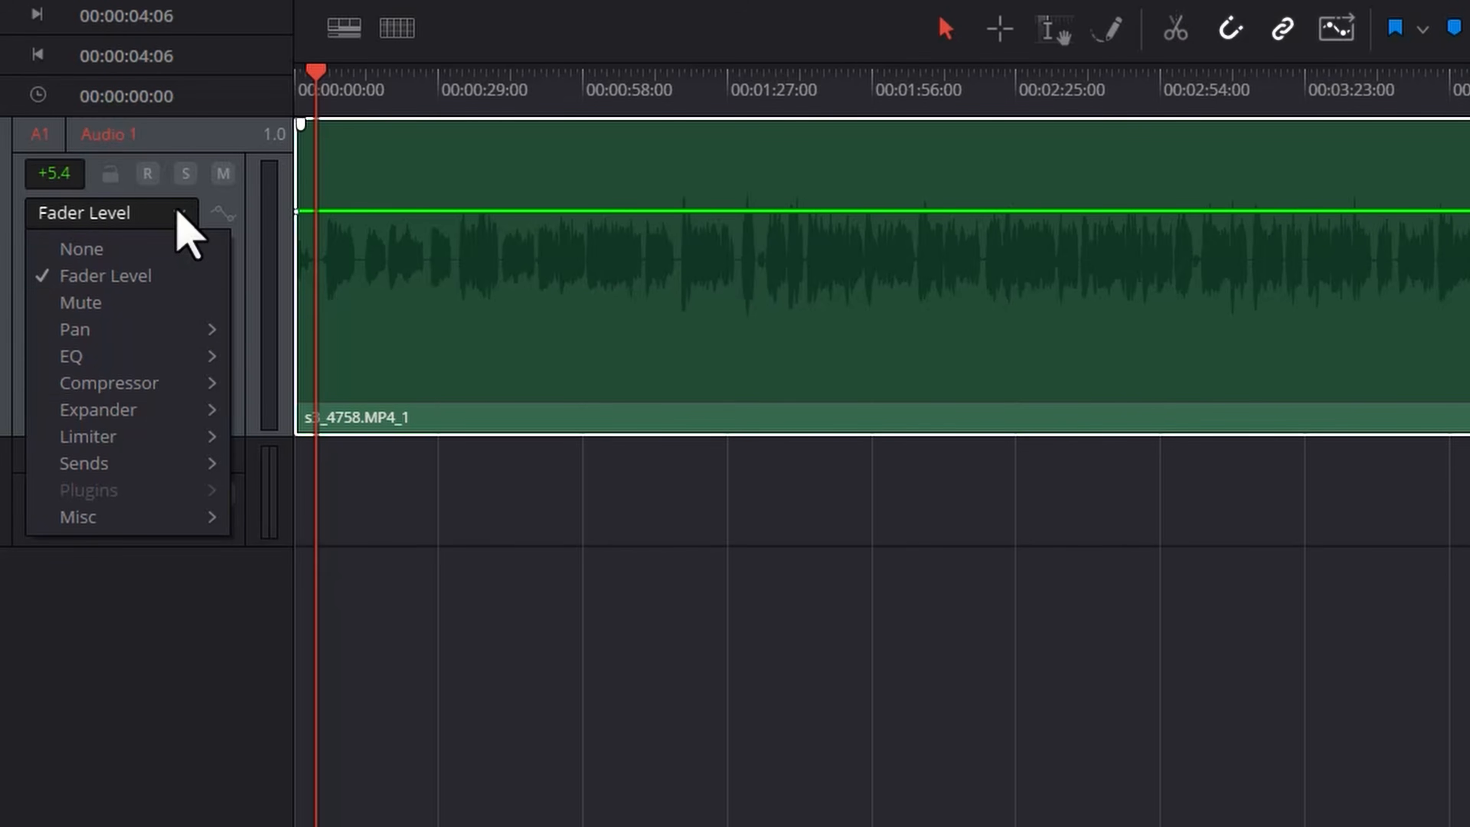
mouse_move(151, 382)
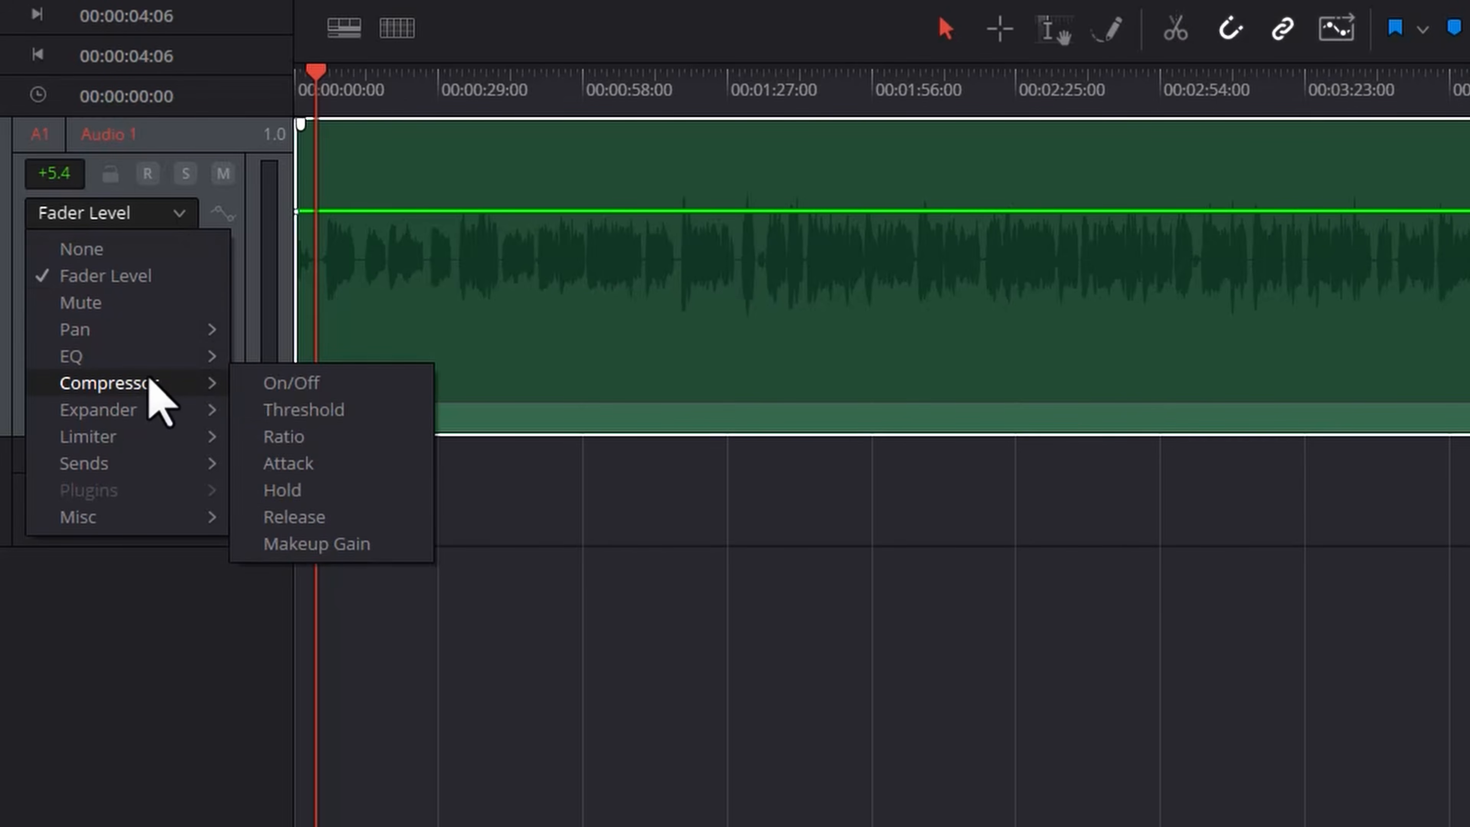
left_click(399, 408)
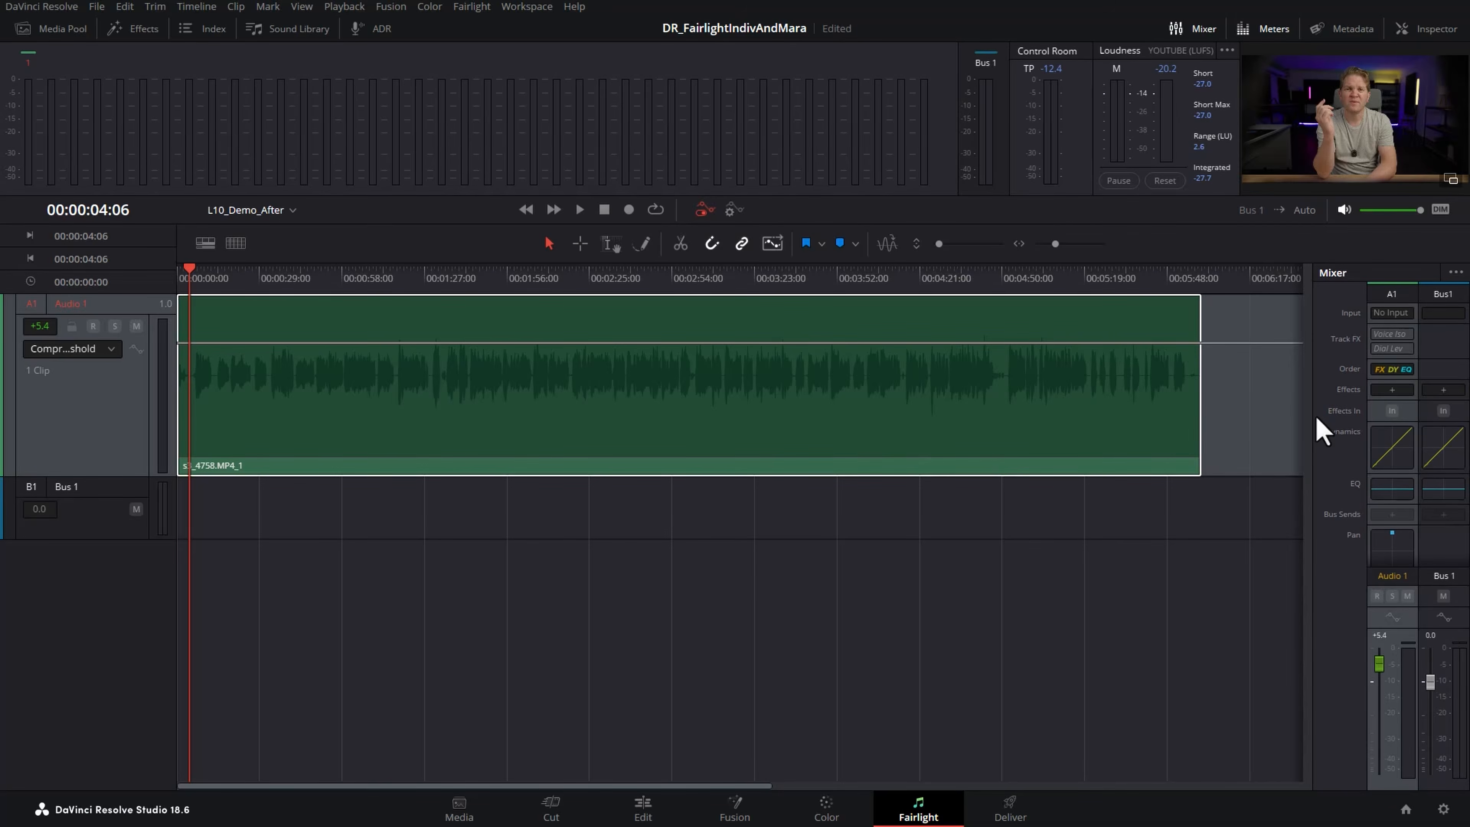
left_click(1381, 447)
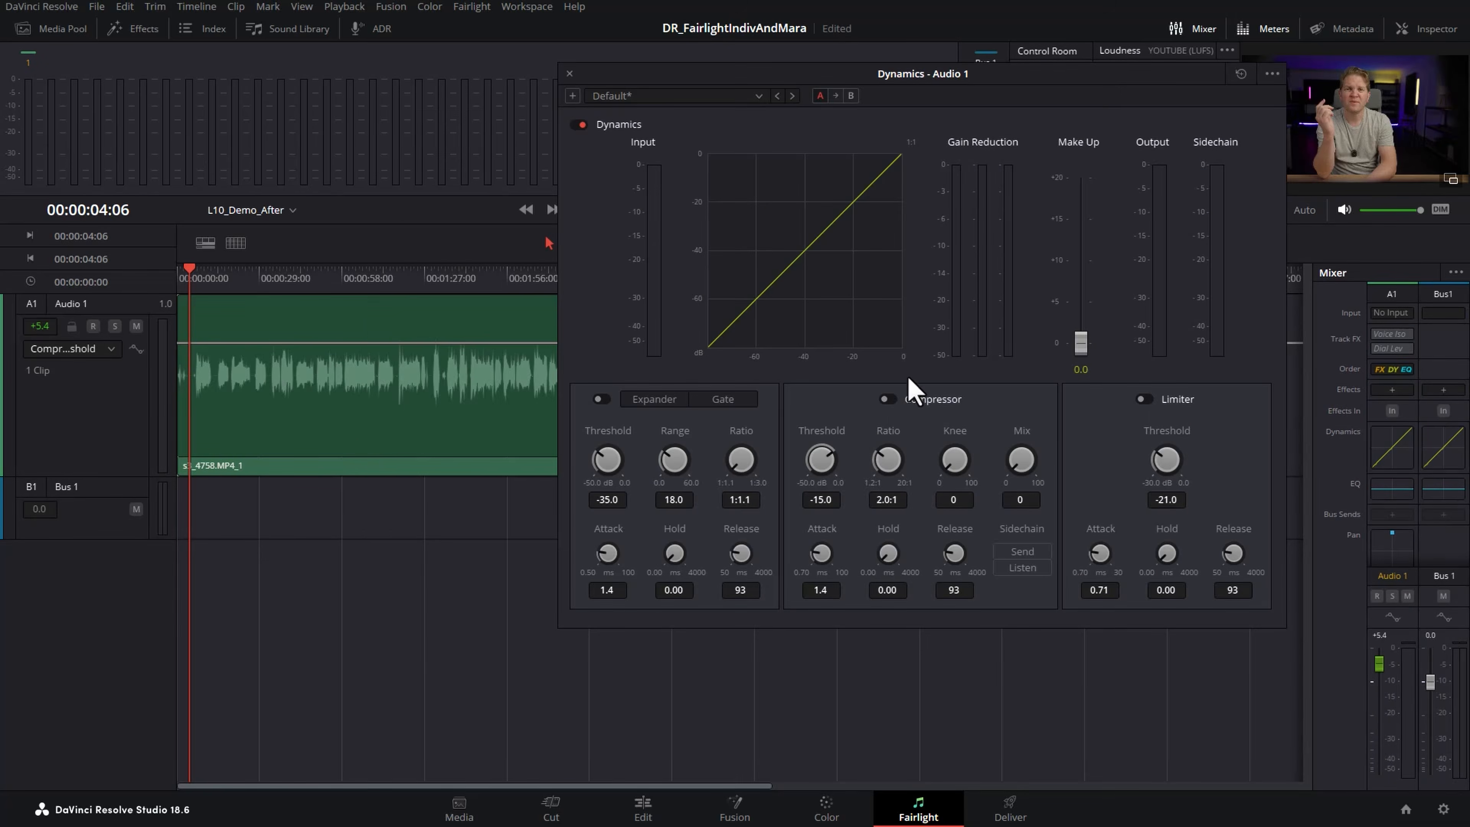
left_click(887, 399)
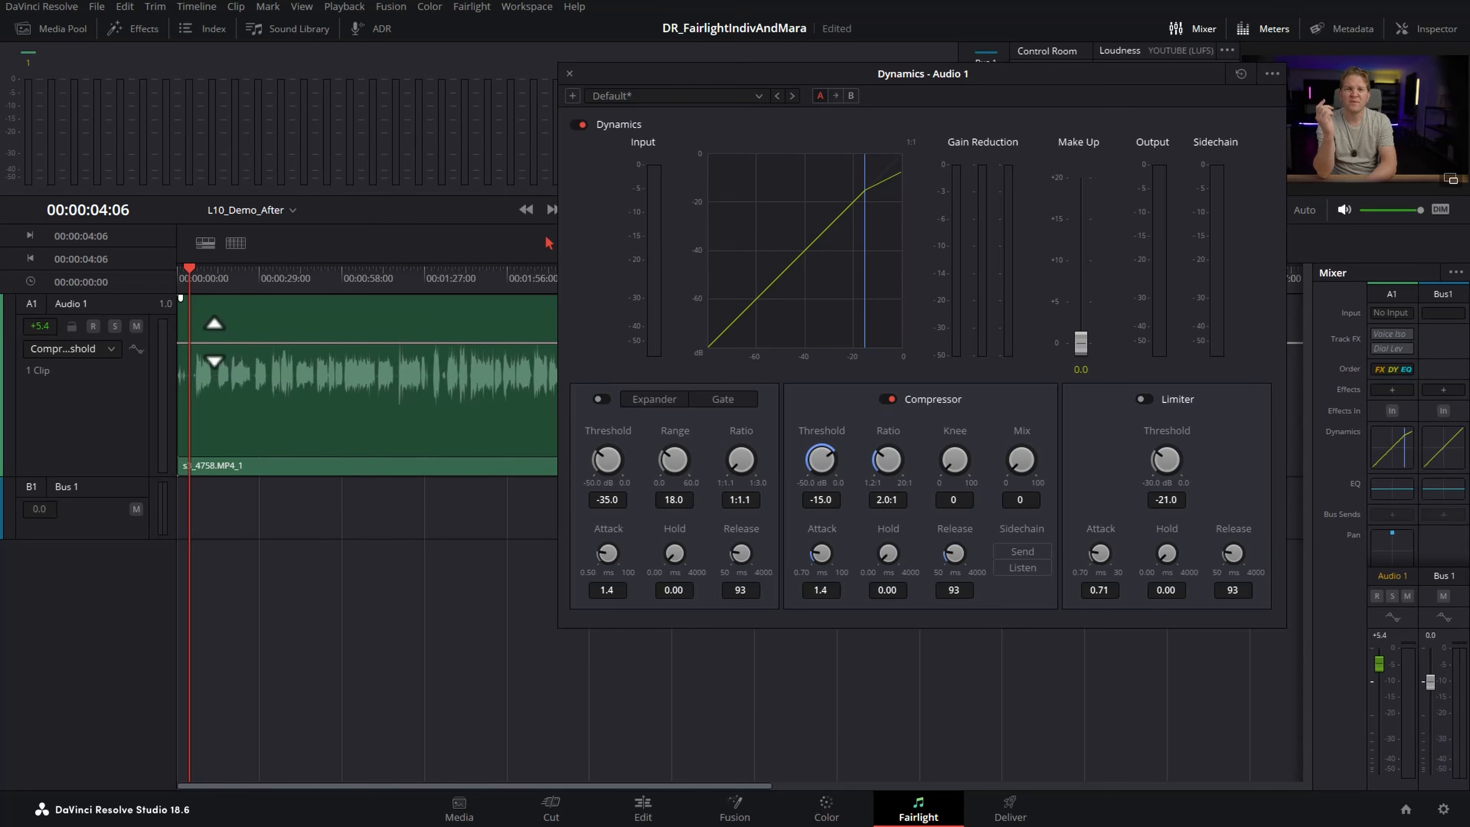
- Draw a freehand wavy compressor threshold curve across the Audio 1 clip with the Pencil tool and scrub through it
left_click_drag(699, 74, 782, 359)
left_click(641, 243)
mouse_move(200, 342)
left_mouse_down()
mouse_move(246, 306)
mouse_move(277, 309)
mouse_move(396, 431)
mouse_move(555, 319)
left_mouse_up()
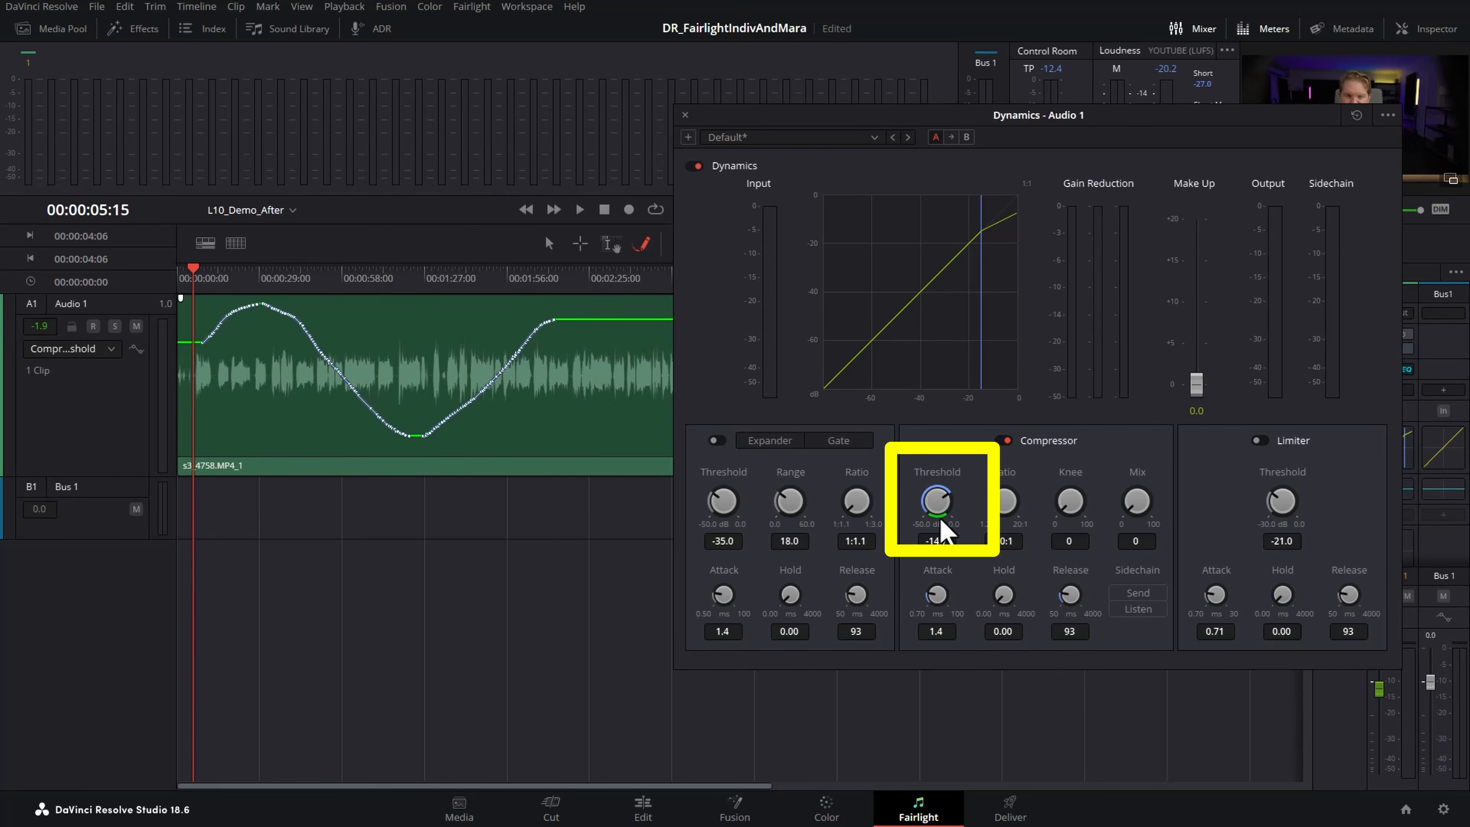
left_click_drag(195, 272, 593, 290)
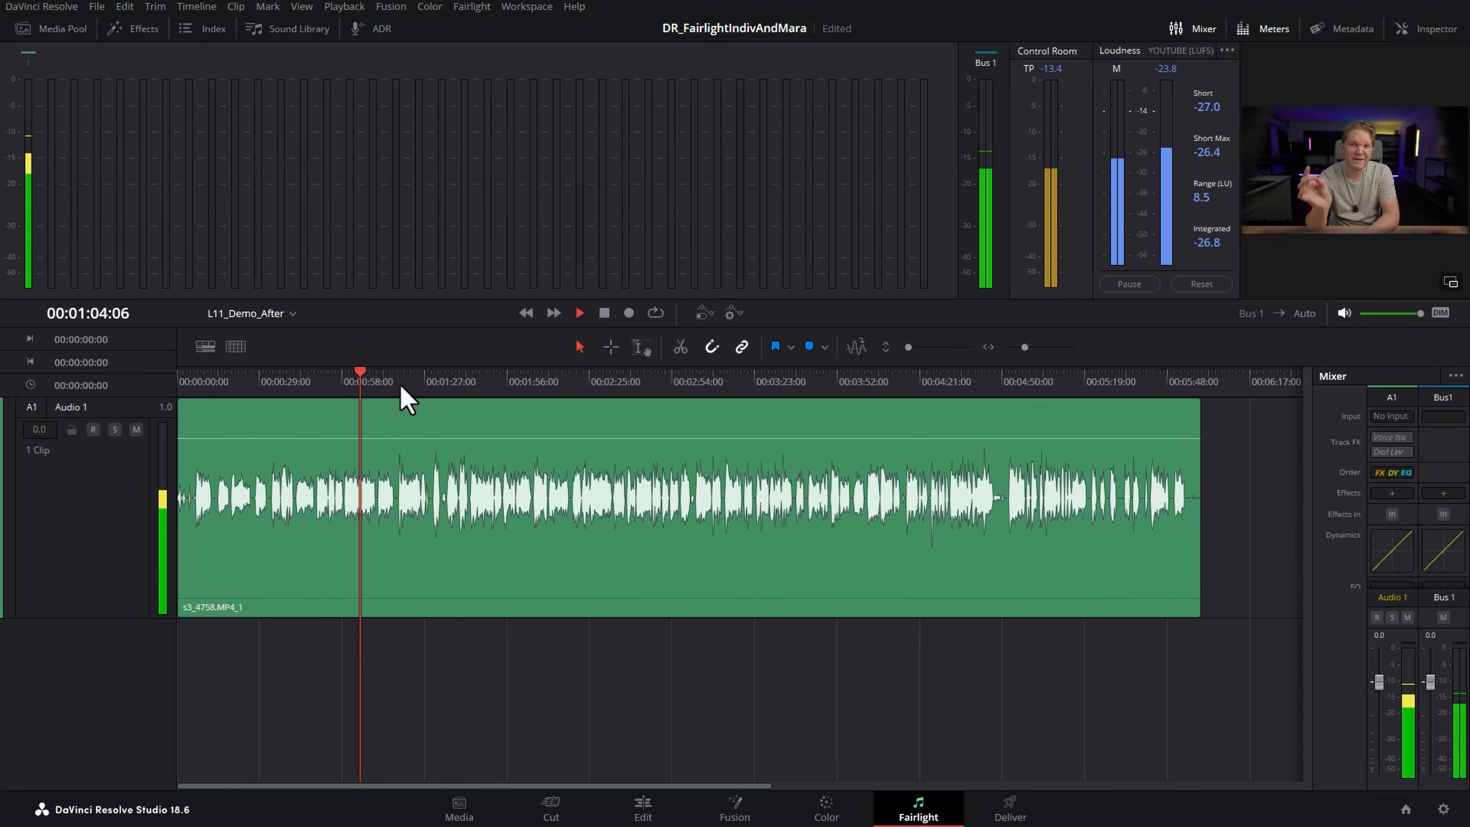
- Stop playback, try adjusting the Audio 1 clip's volume line and undo the change
key("space")
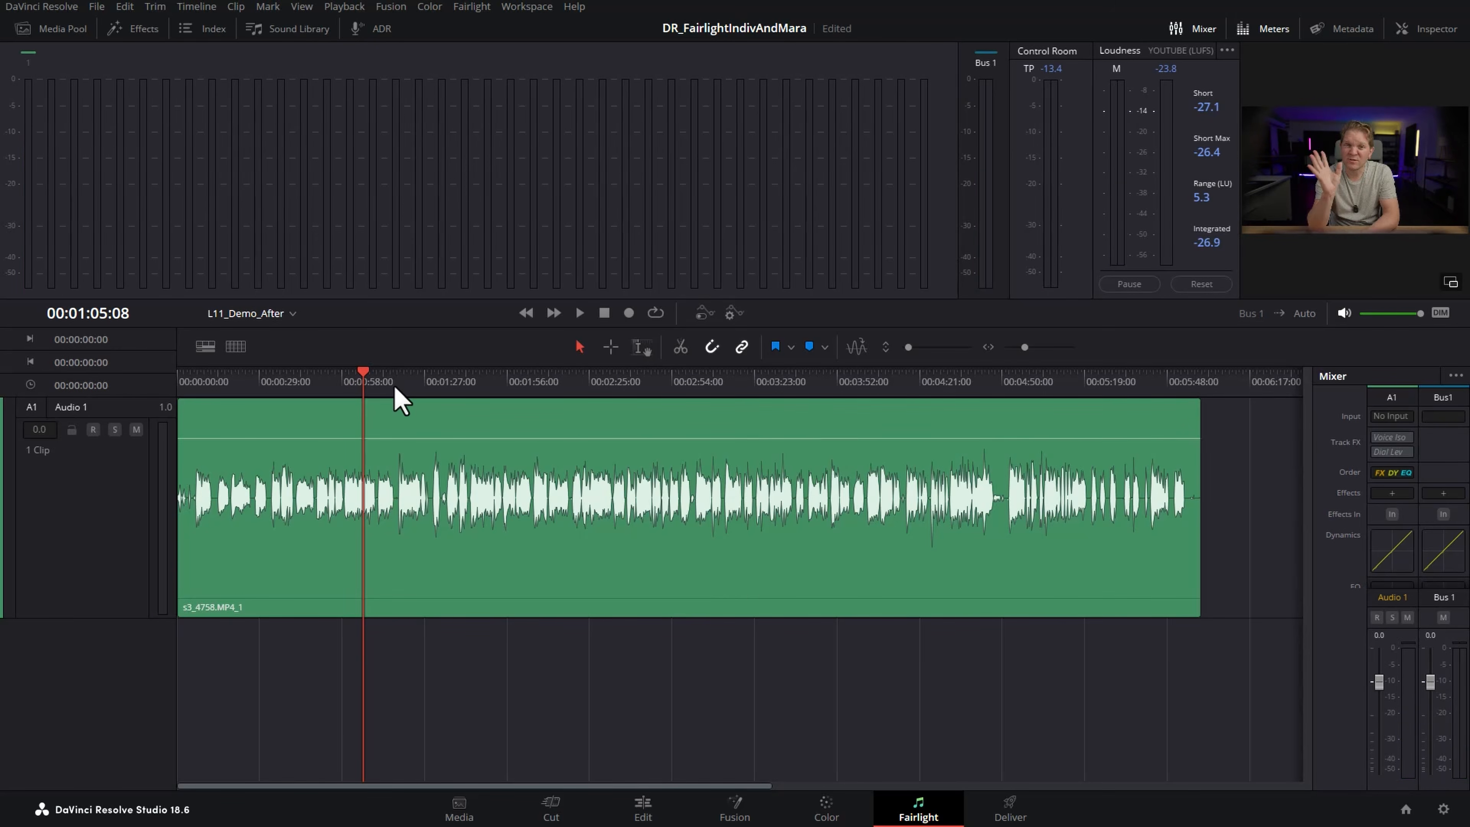
mouse_move(424, 442)
left_mouse_down()
mouse_move(430, 468)
mouse_move(437, 432)
mouse_move(437, 444)
left_mouse_up()
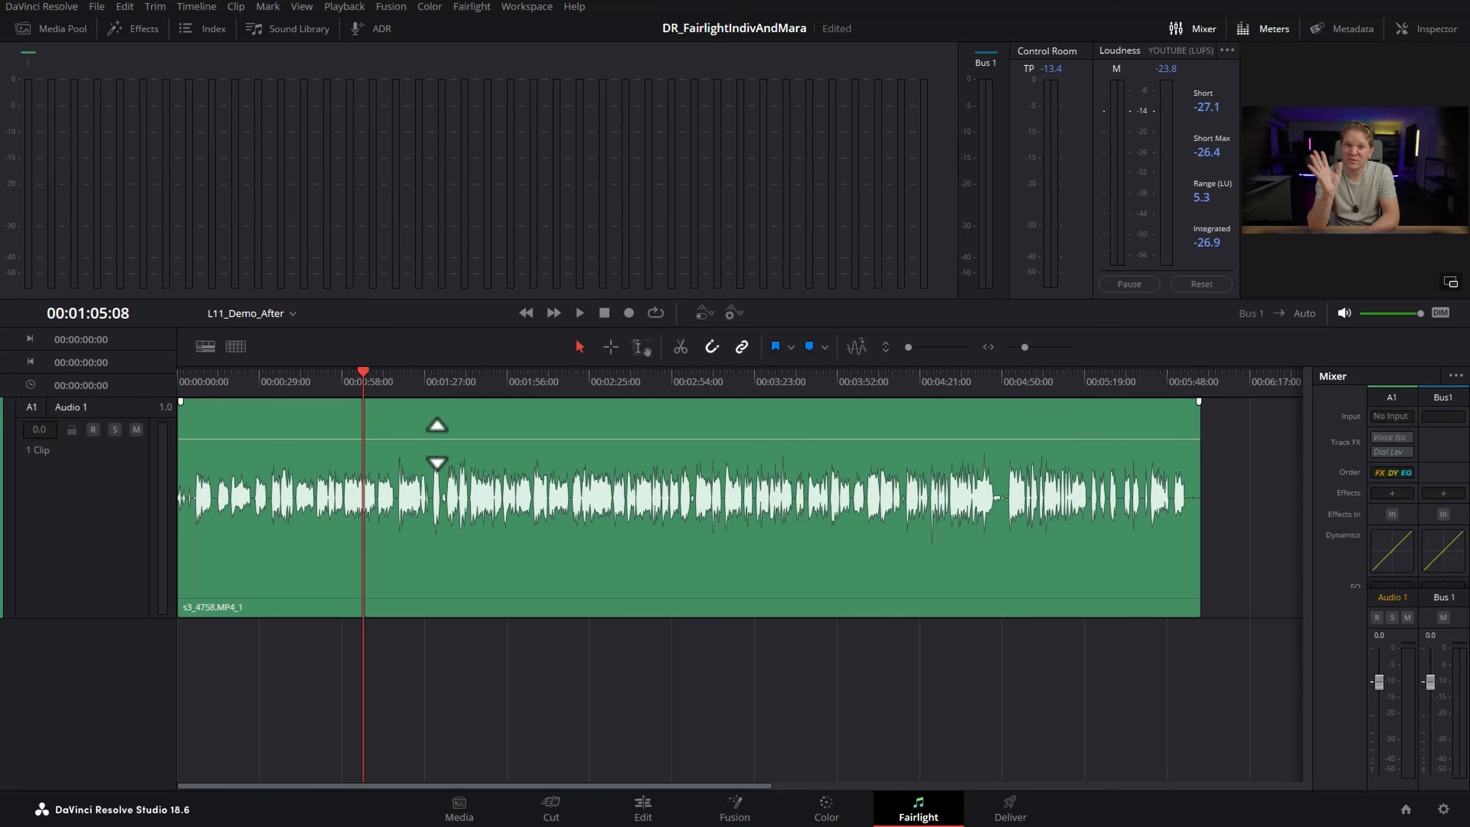
key("ctrl+z")
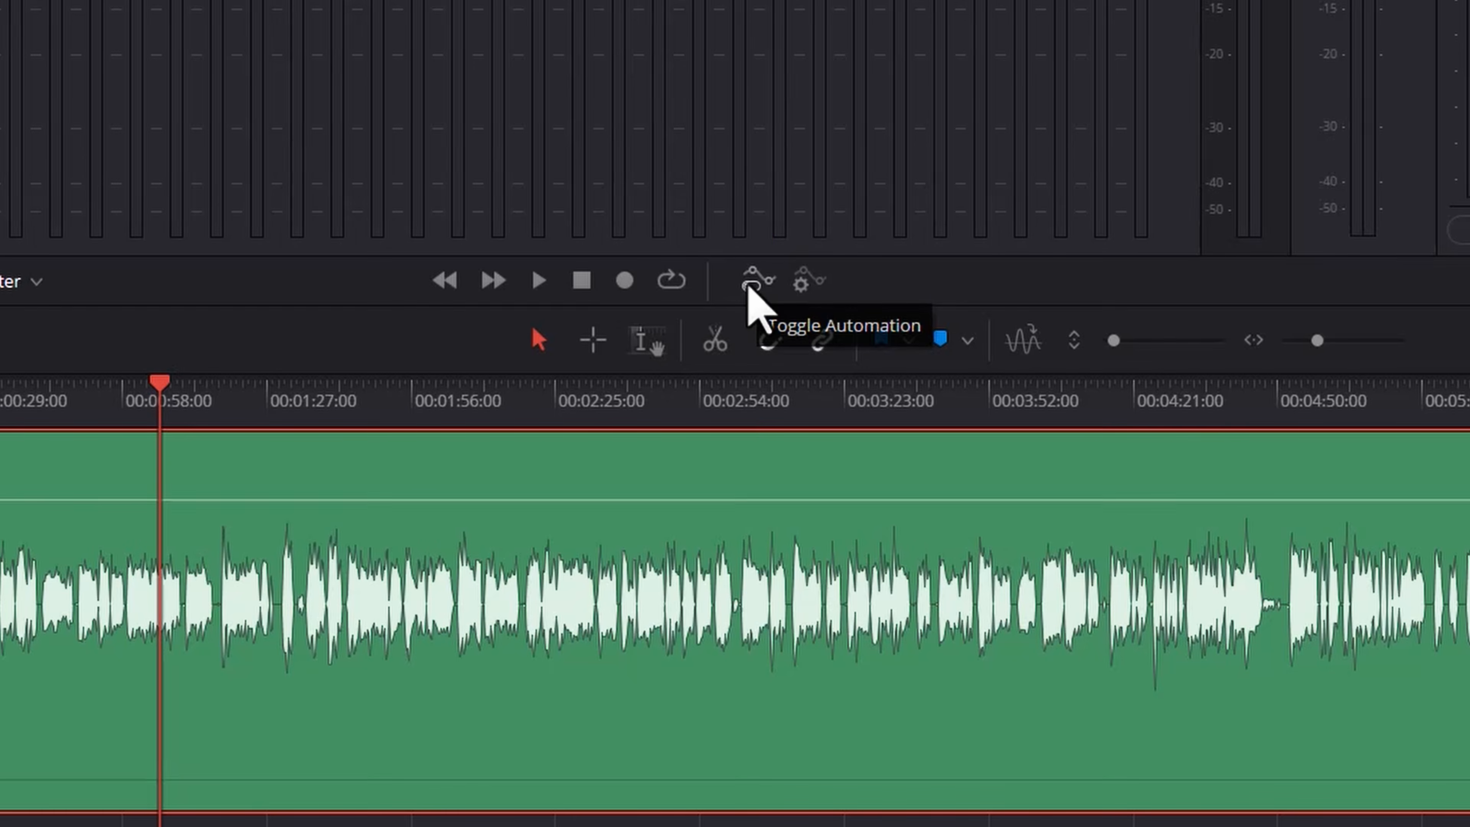
- Turn on automation for the timeline and display the Fader Level automation on Audio 1
left_click(751, 283)
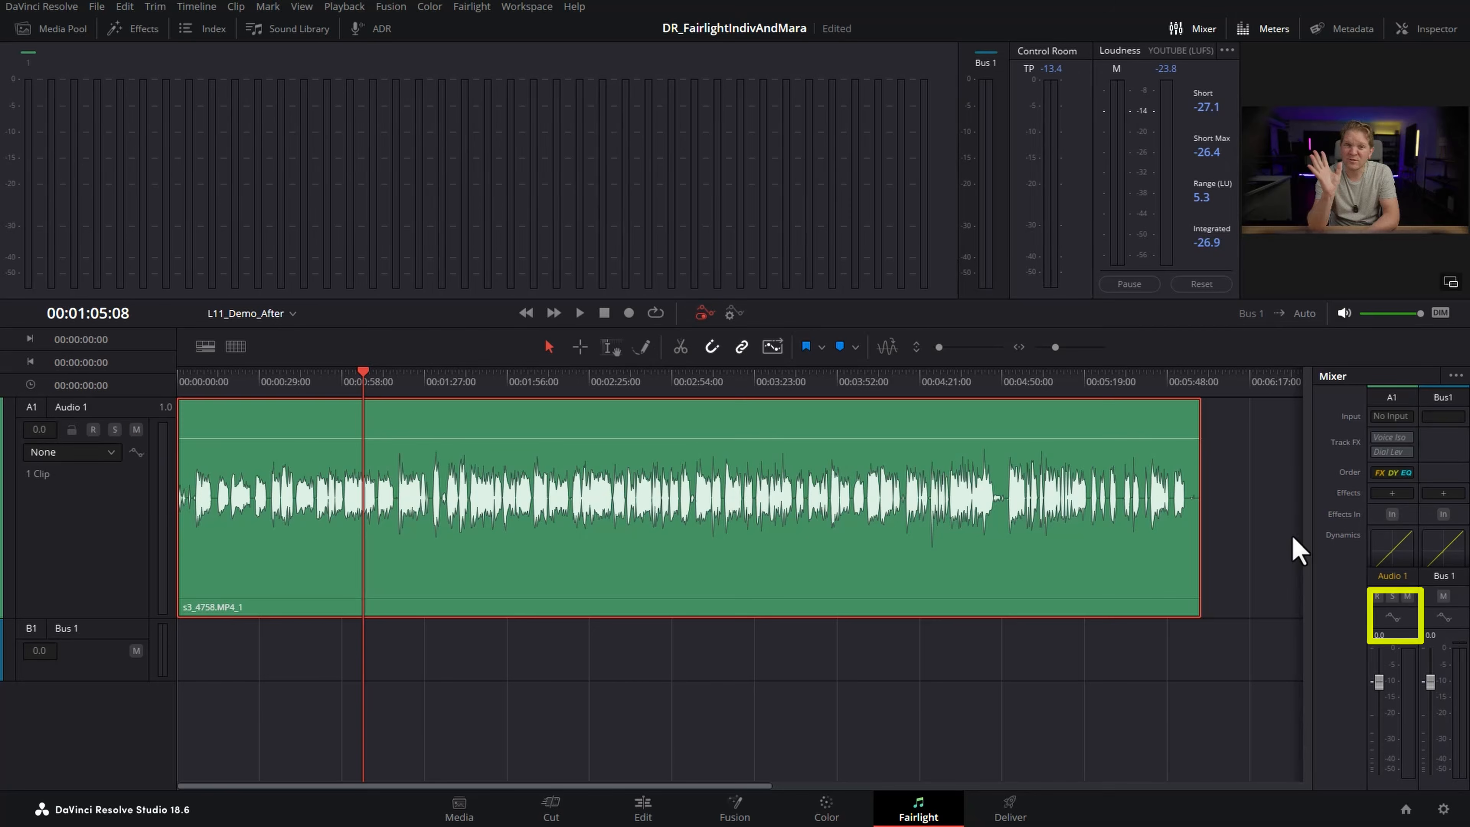
left_click(111, 454)
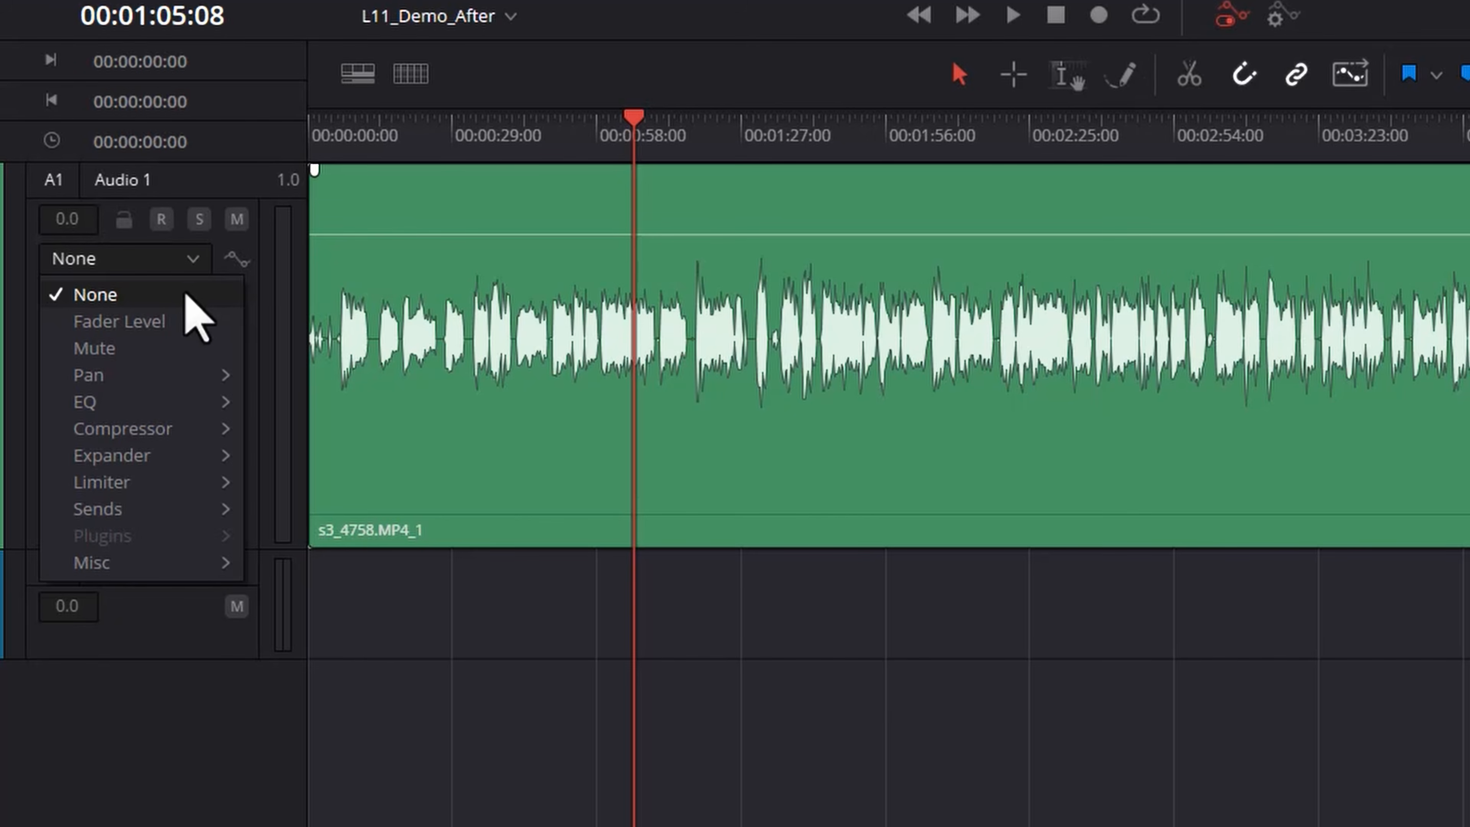
left_click(186, 295)
left_click(190, 260)
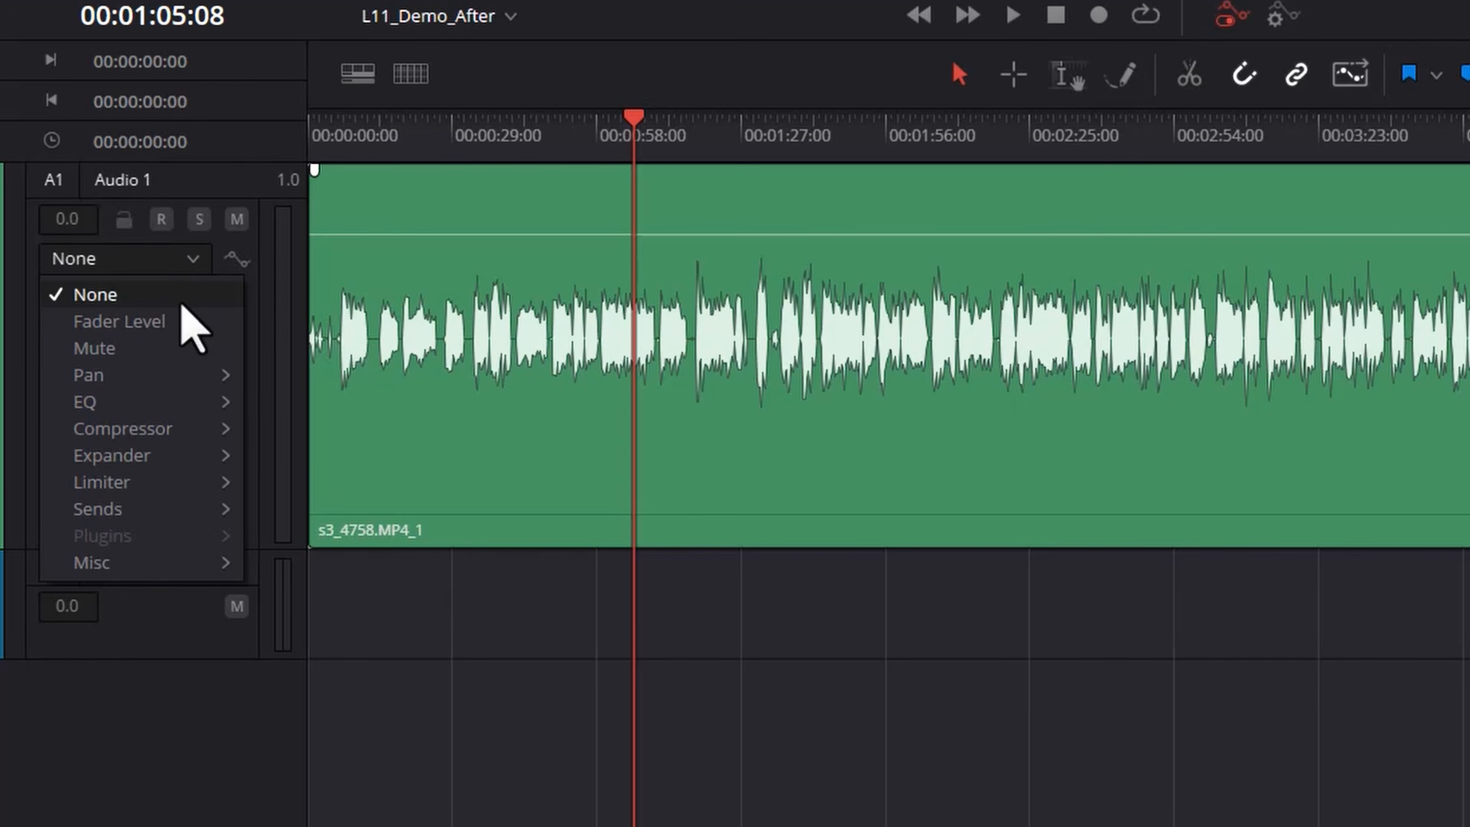
mouse_move(171, 376)
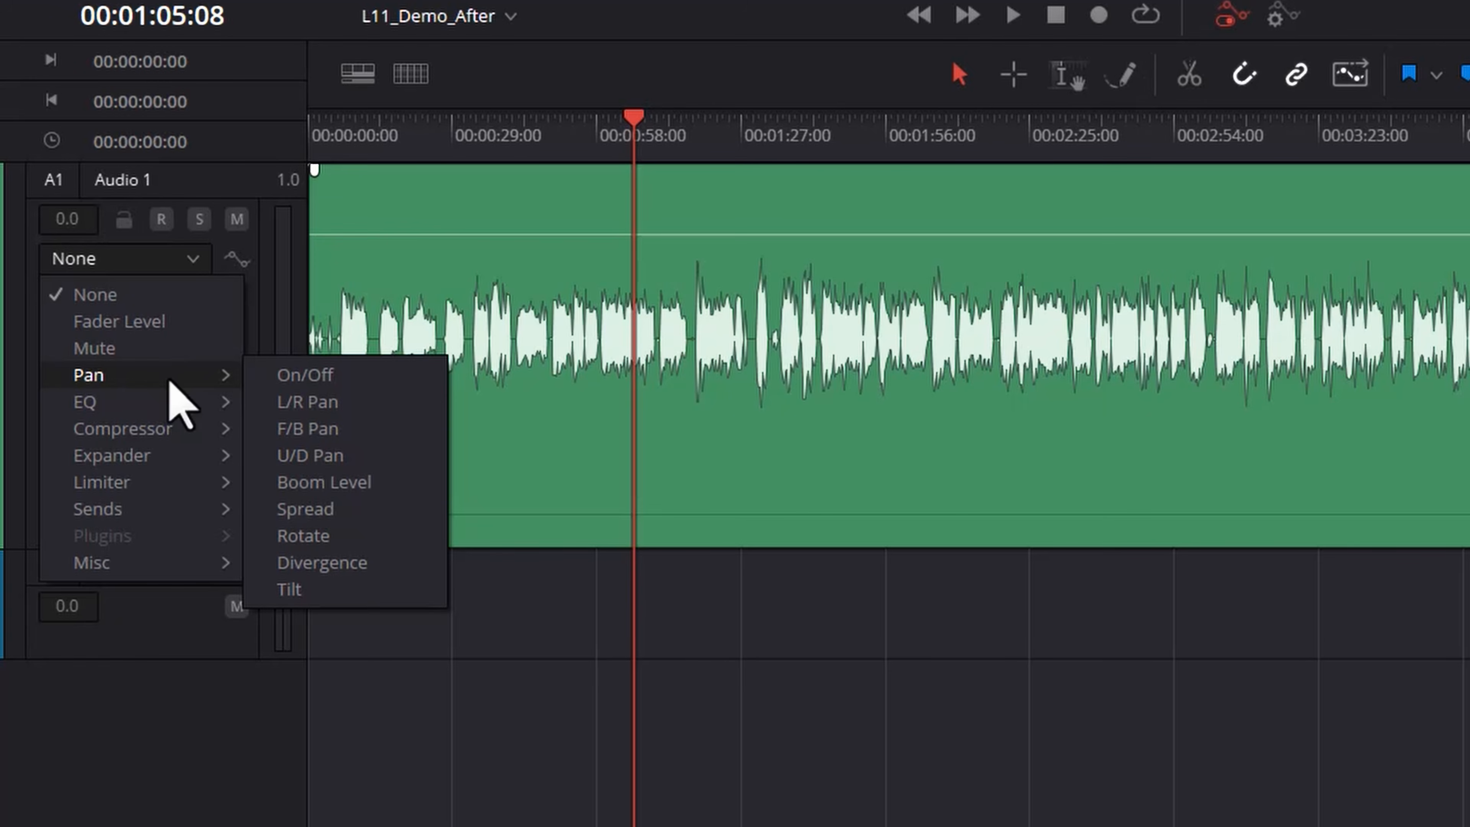
mouse_move(161, 404)
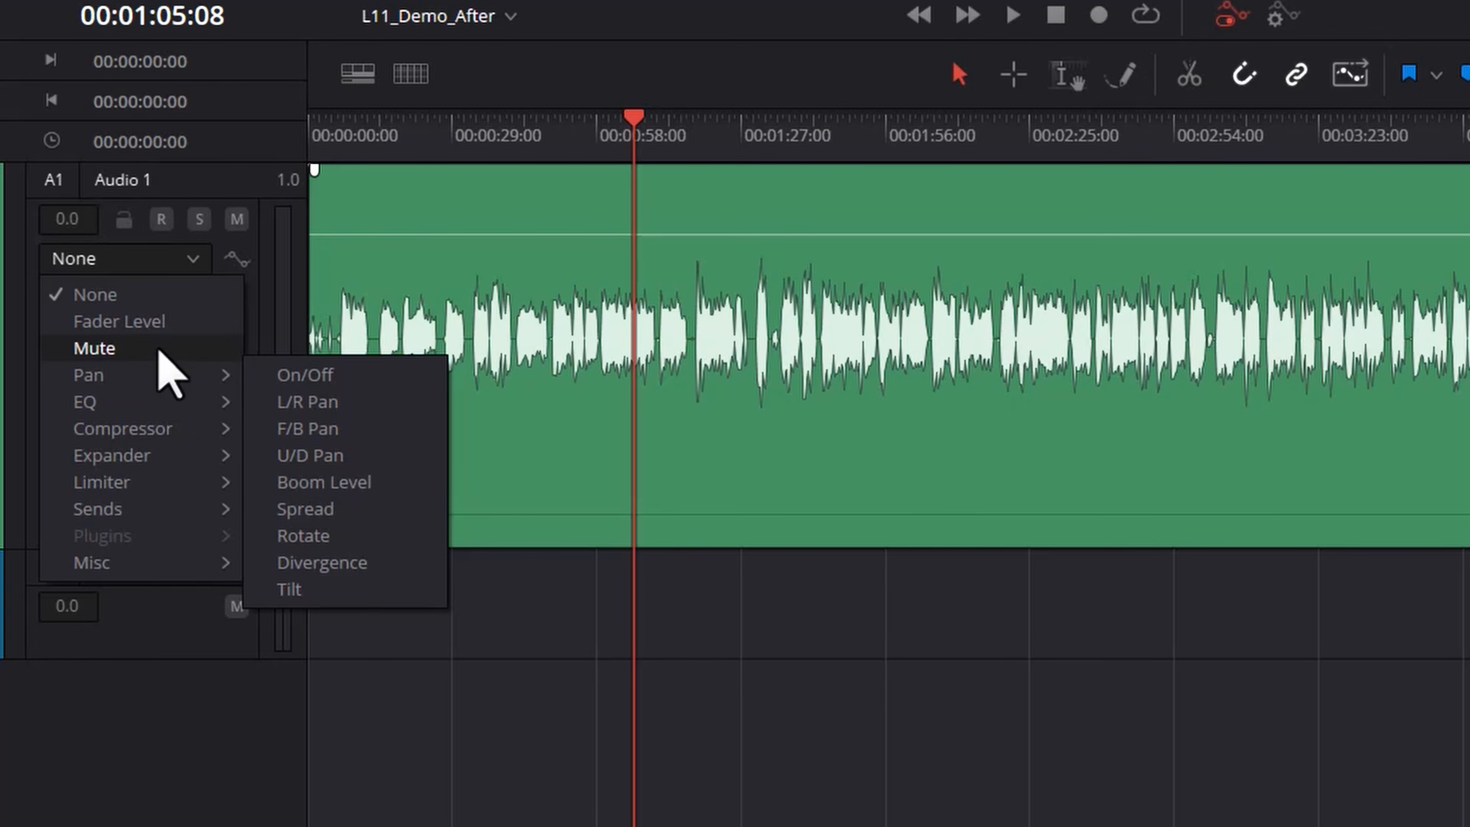
left_click(199, 323)
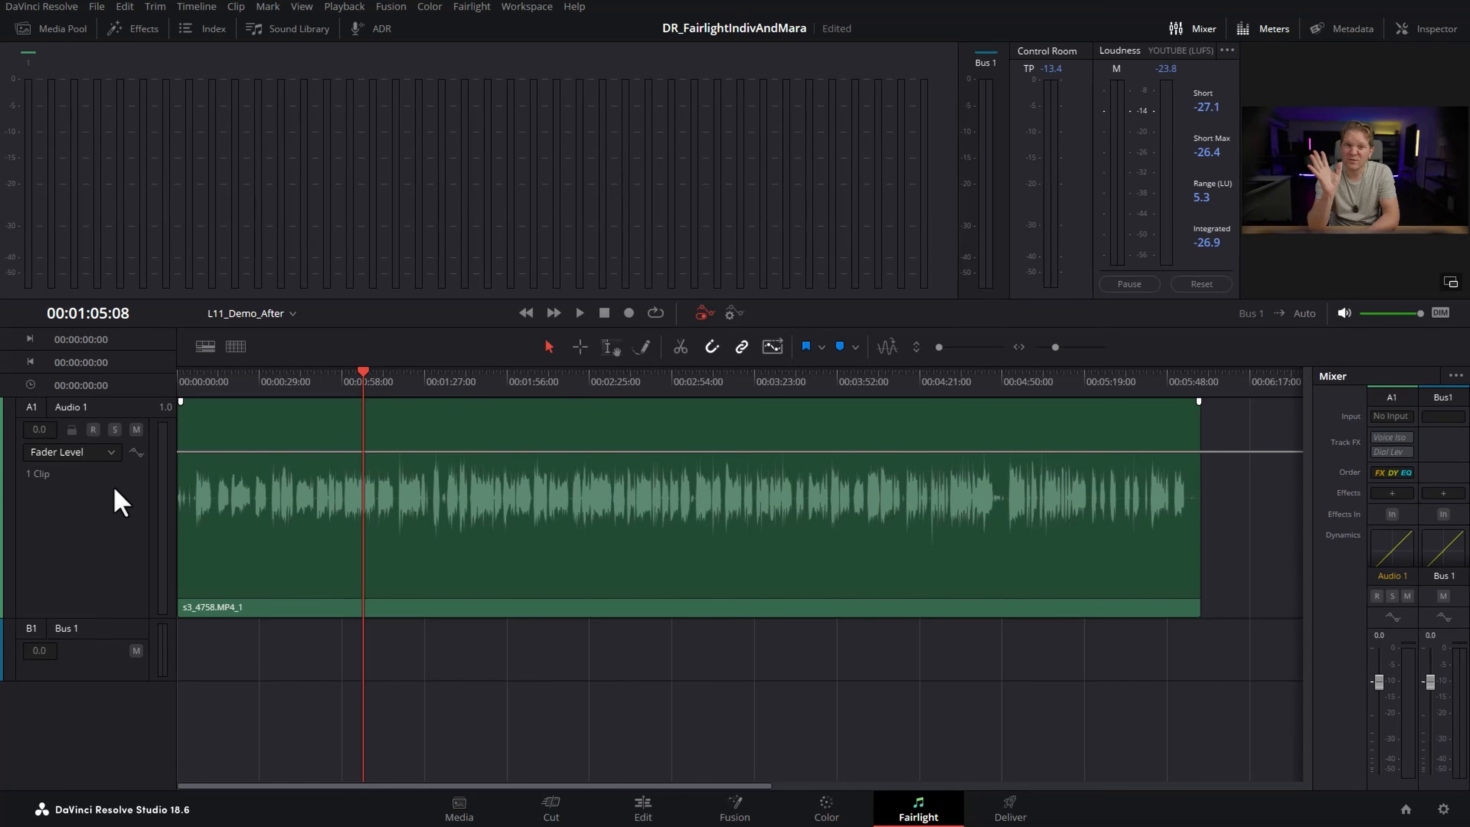
- Switch Audio 1's displayed automation parameter to None and back to Fader Level
left_click(110, 453)
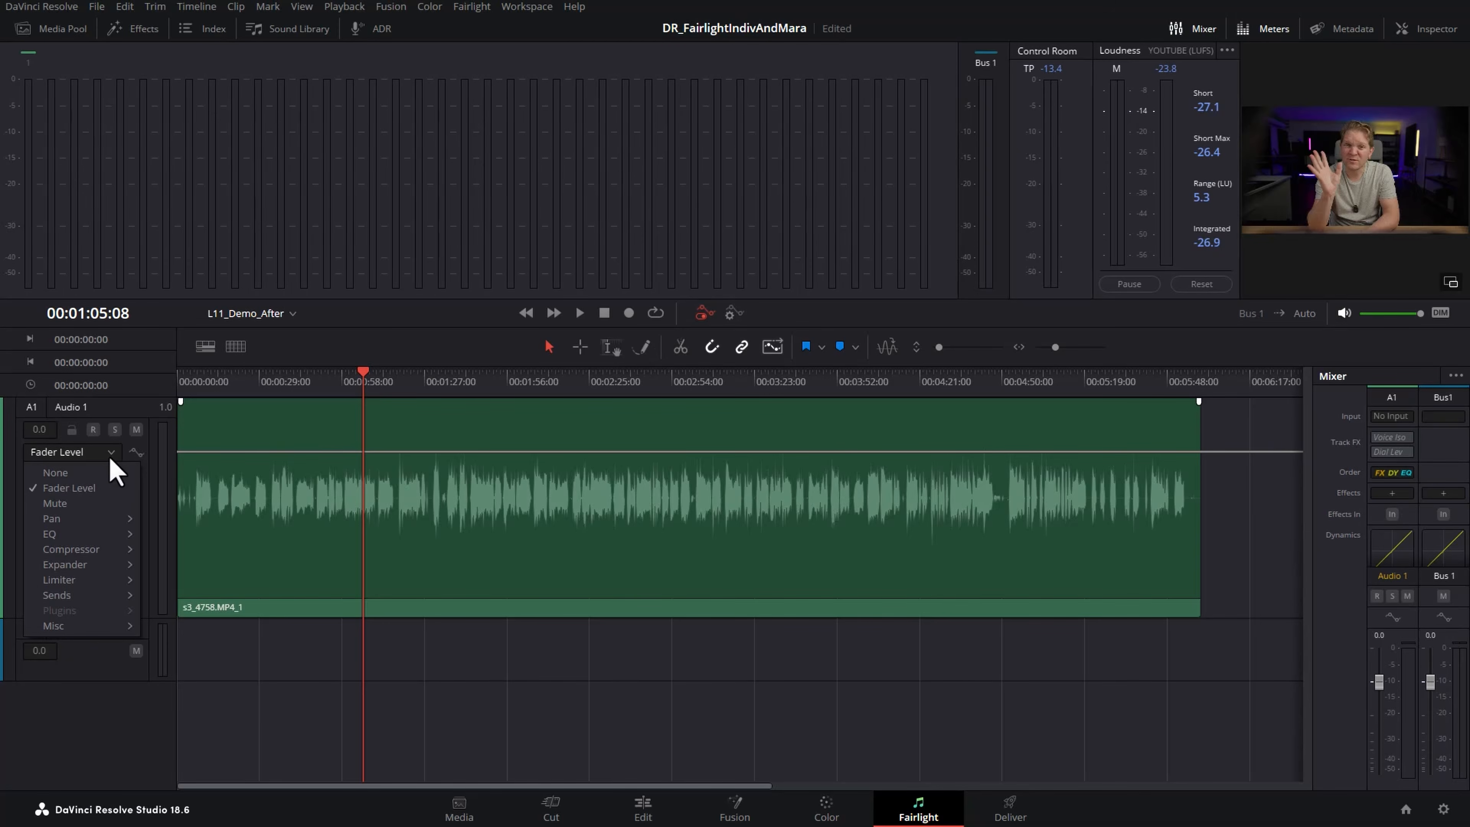
left_click(108, 485)
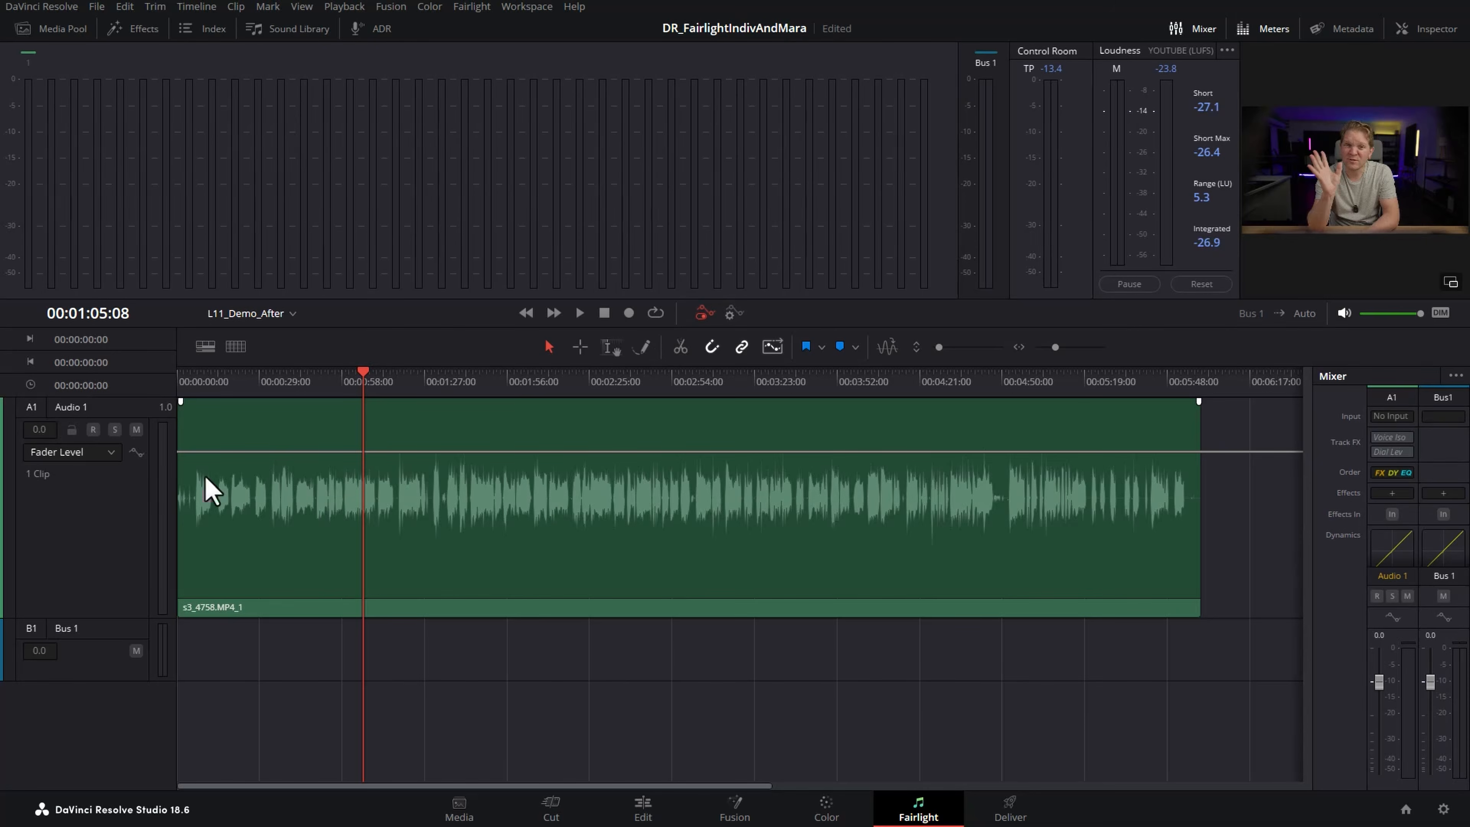
left_click(111, 453)
left_click(92, 474)
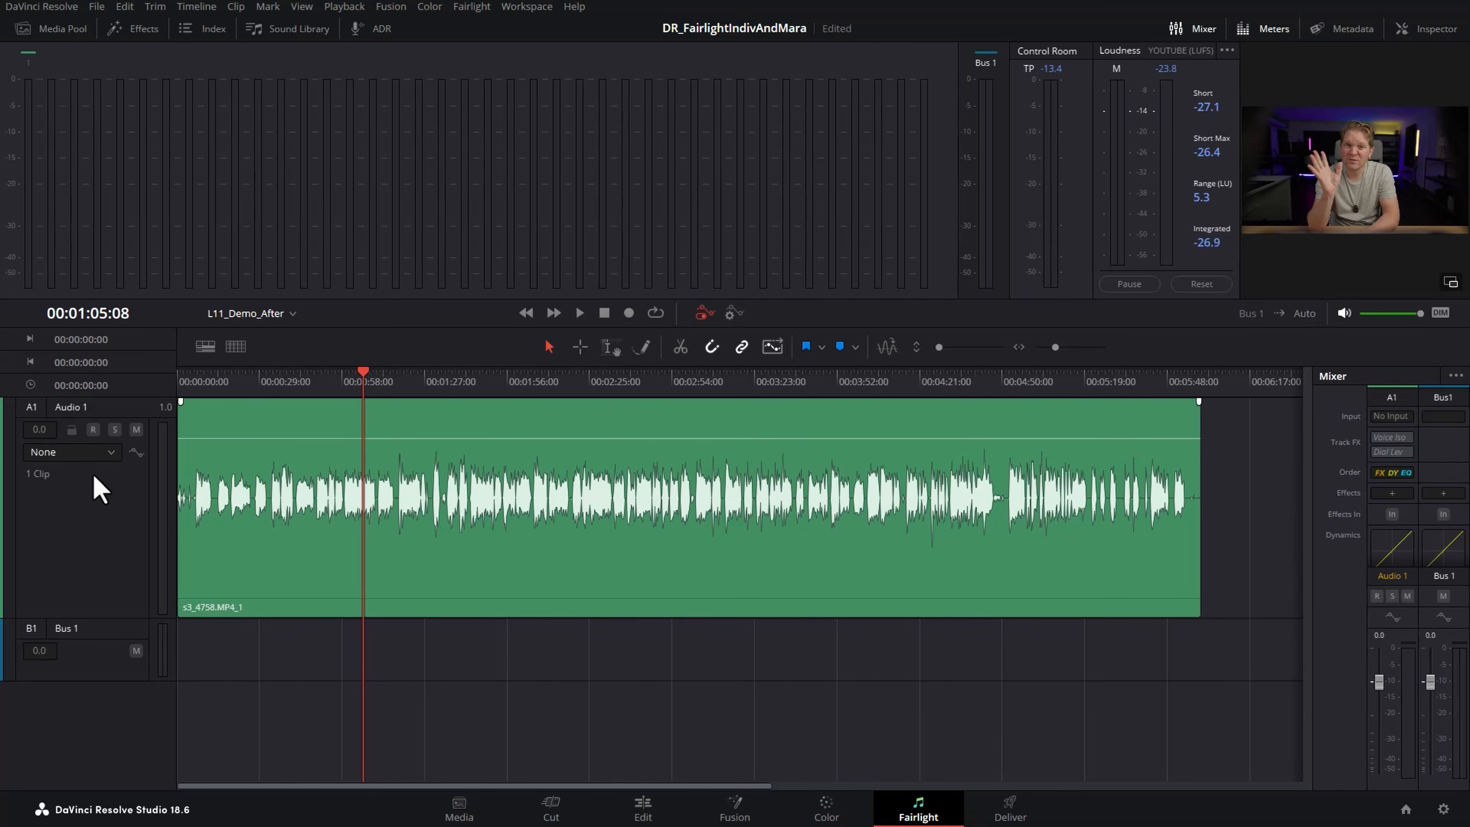
left_click(105, 456)
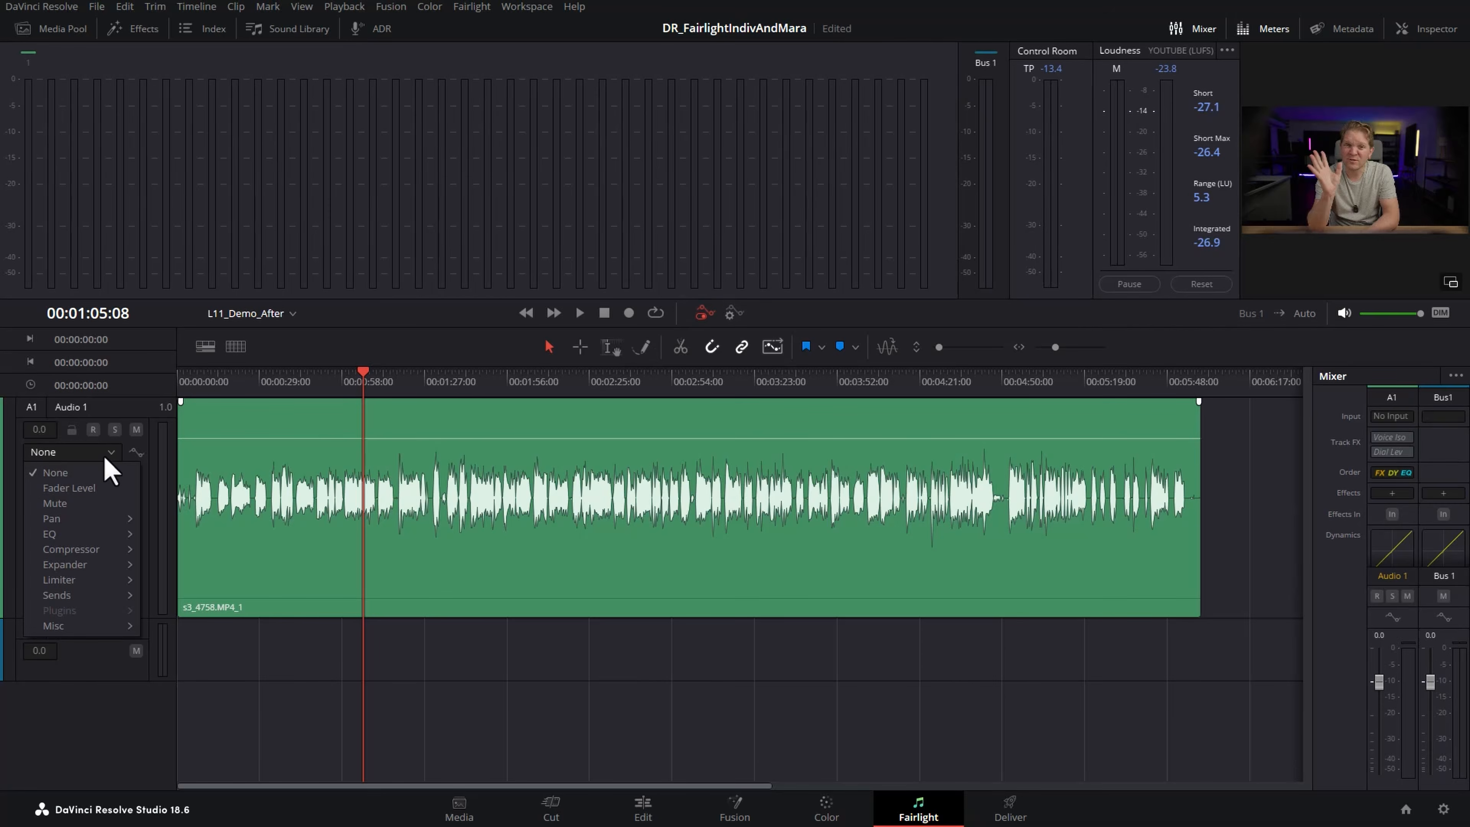
left_click(94, 489)
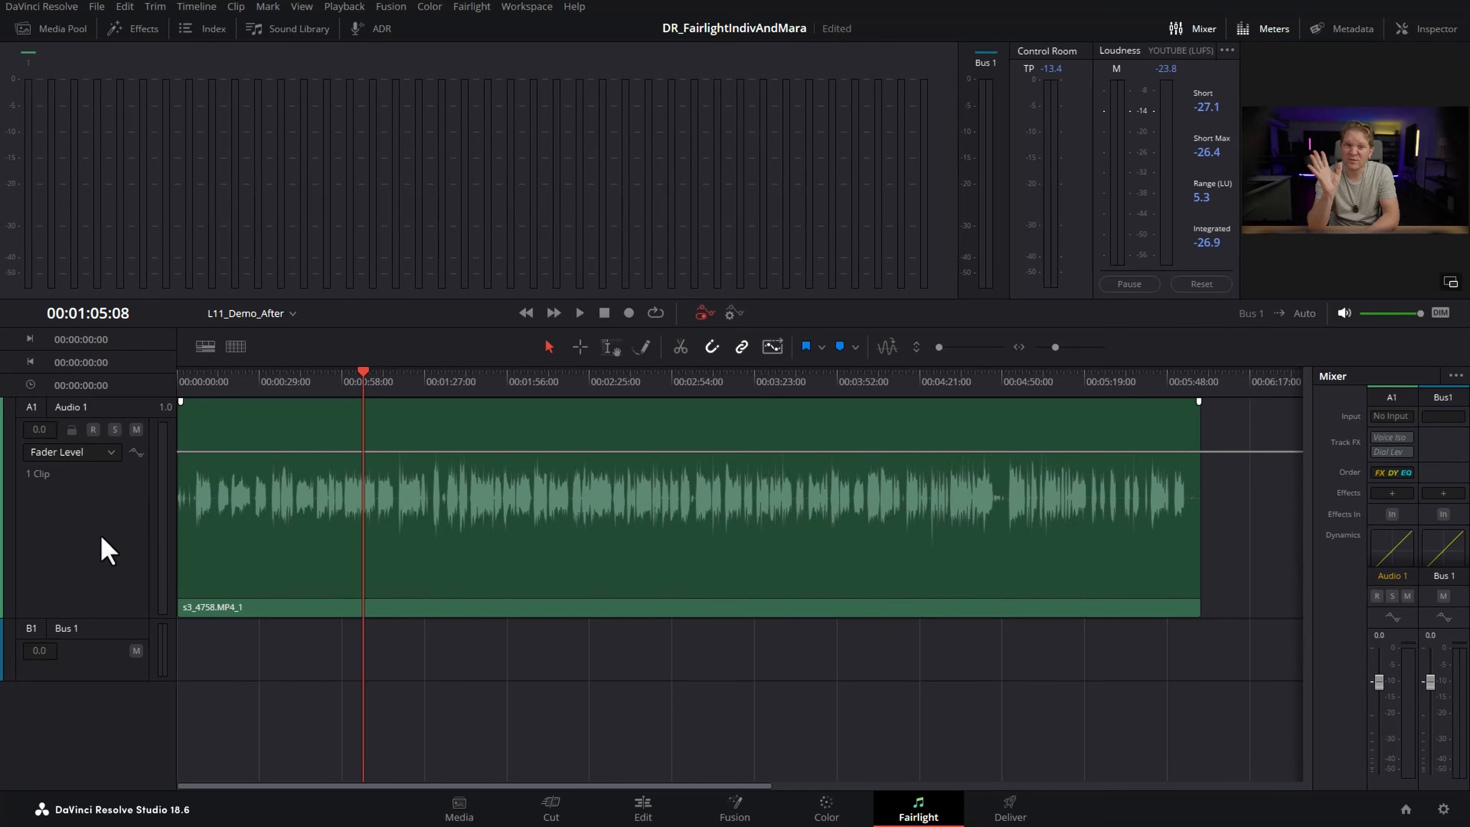
- Toggle automation off and on again, keeping Fader Level as Audio 1's displayed parameter
left_click(703, 314)
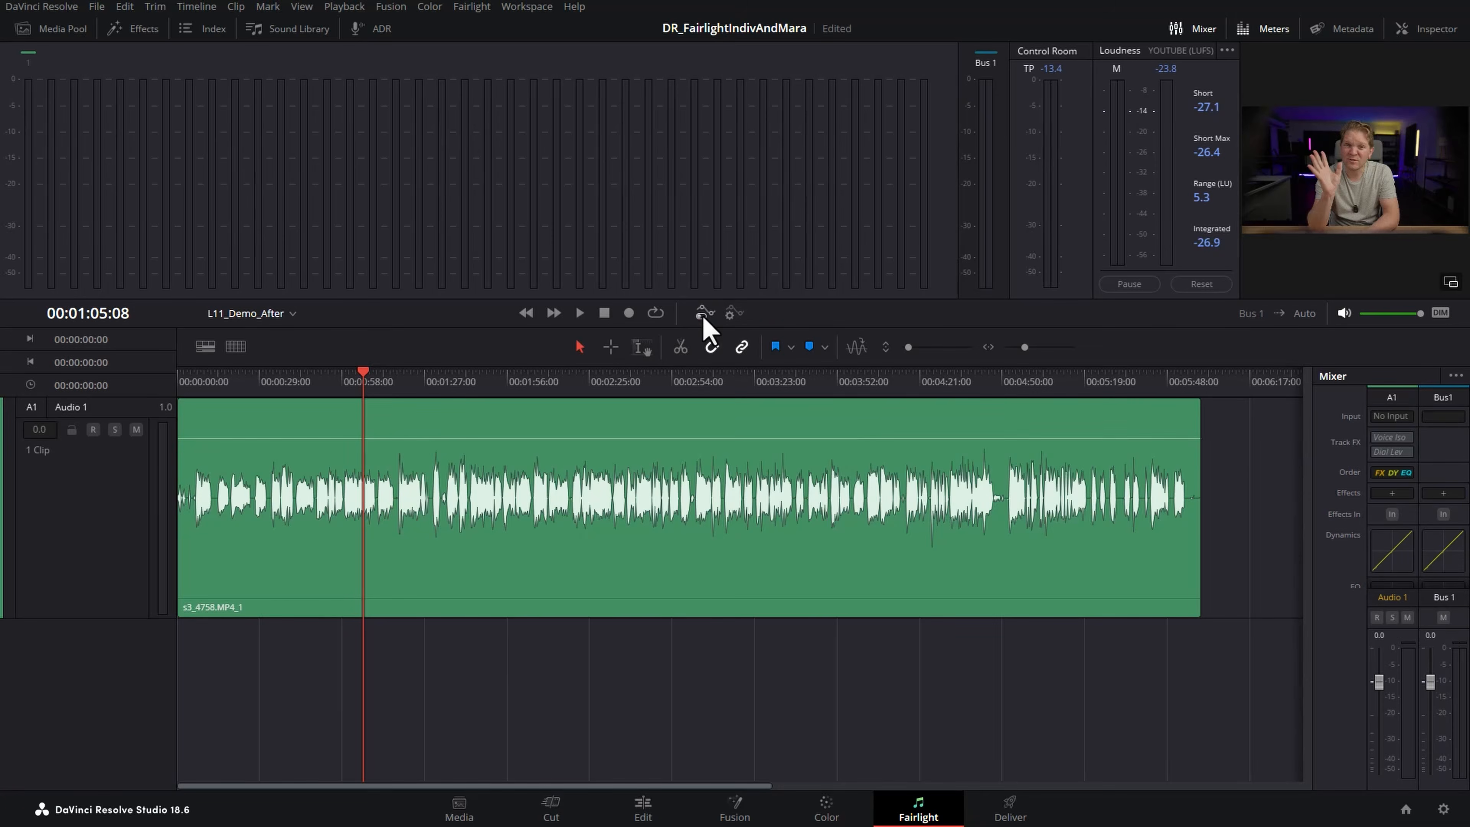
left_click(66, 486)
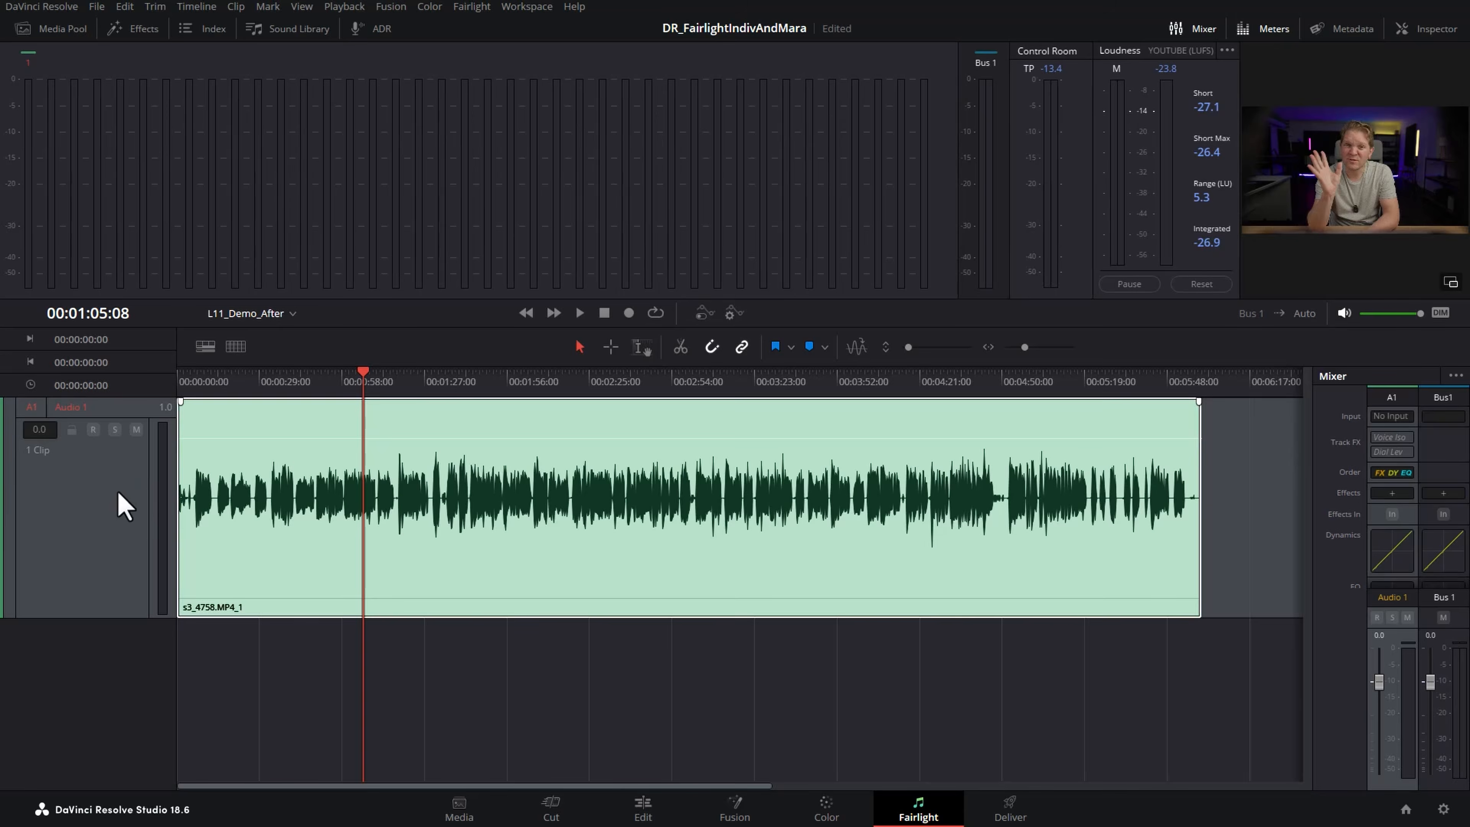
left_click(704, 314)
left_click(107, 454)
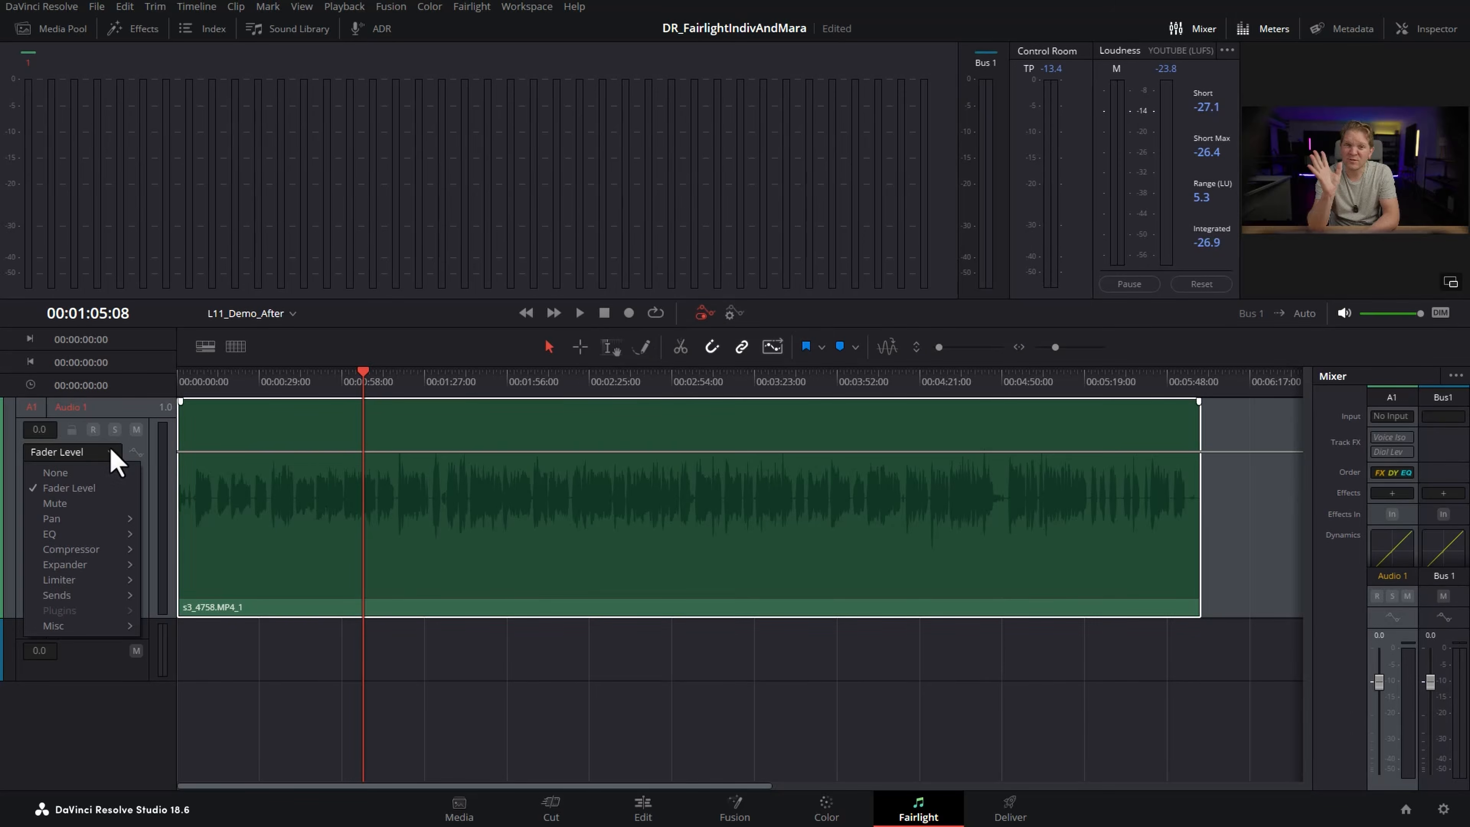
left_click(76, 490)
left_click(309, 659)
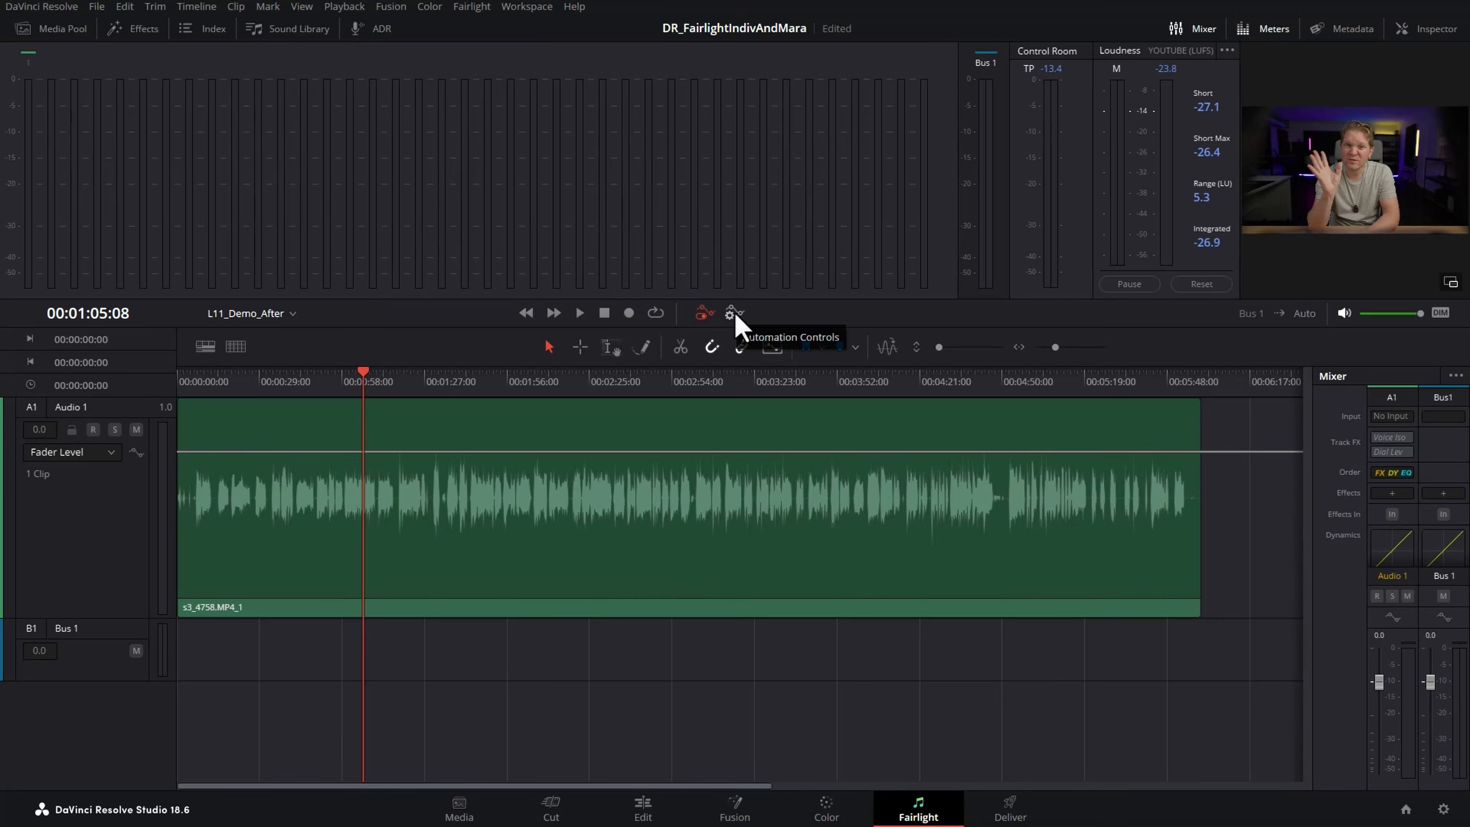
- With the automation controls shown and Touch off, lower Audio 1's fader to -2.4 dB during playback and reset it to 0.0
left_click(728, 318)
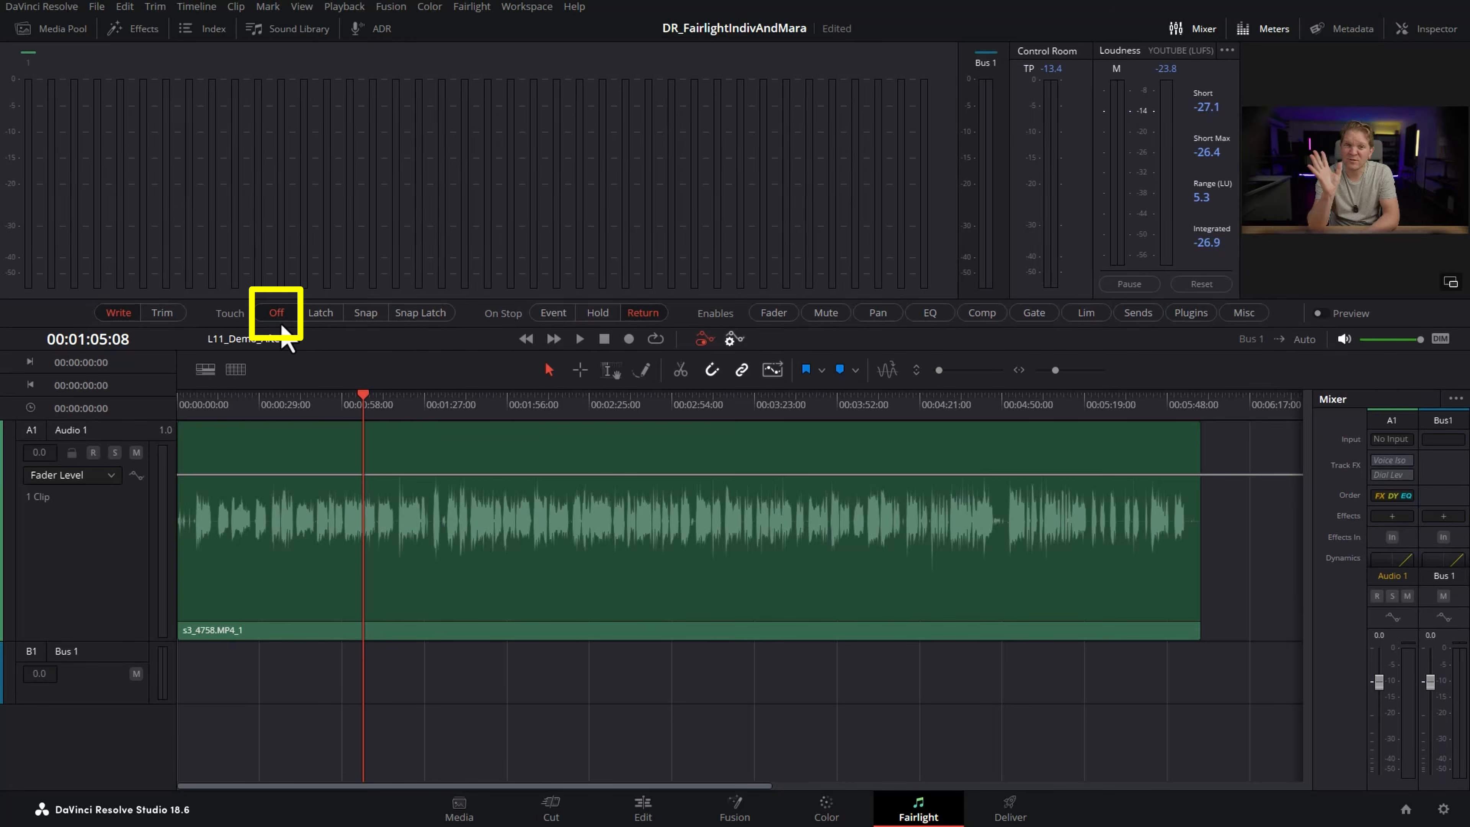
left_click(313, 401)
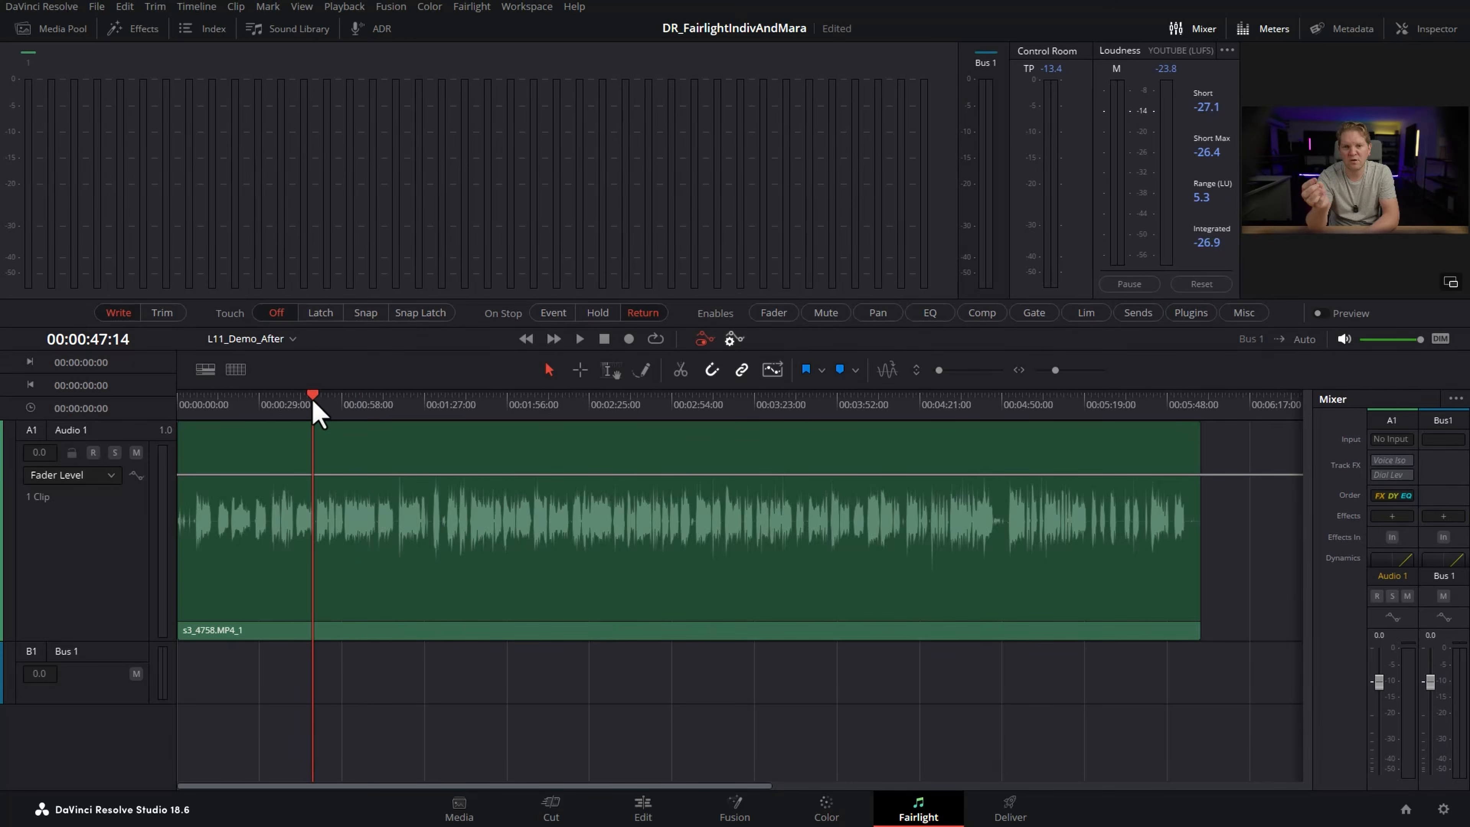
key("space")
mouse_move(1380, 686)
left_mouse_down()
mouse_move(1384, 709)
mouse_move(1395, 666)
mouse_move(1392, 700)
mouse_move(1407, 683)
mouse_move(1404, 695)
left_mouse_up()
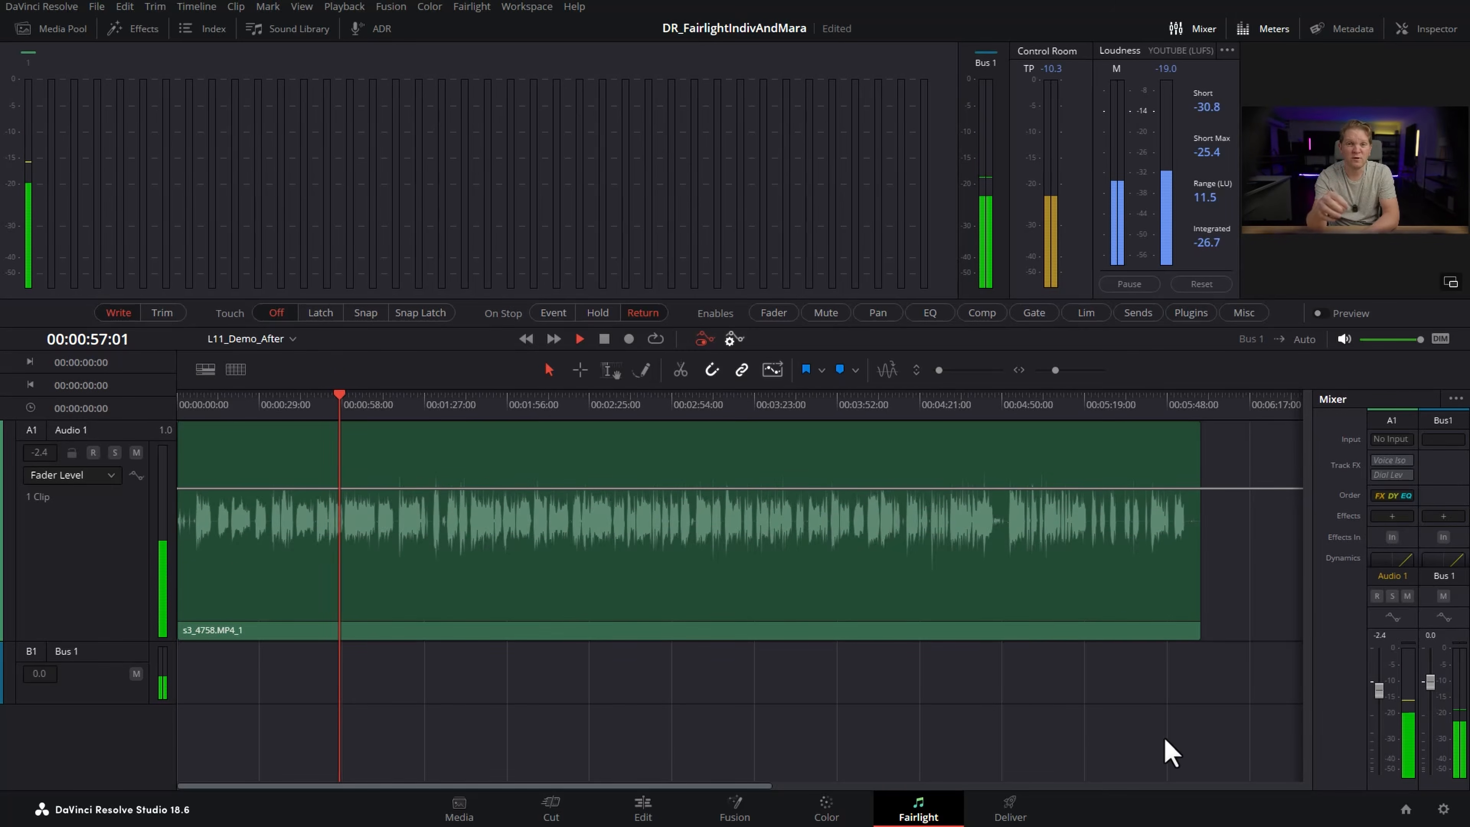
key("space")
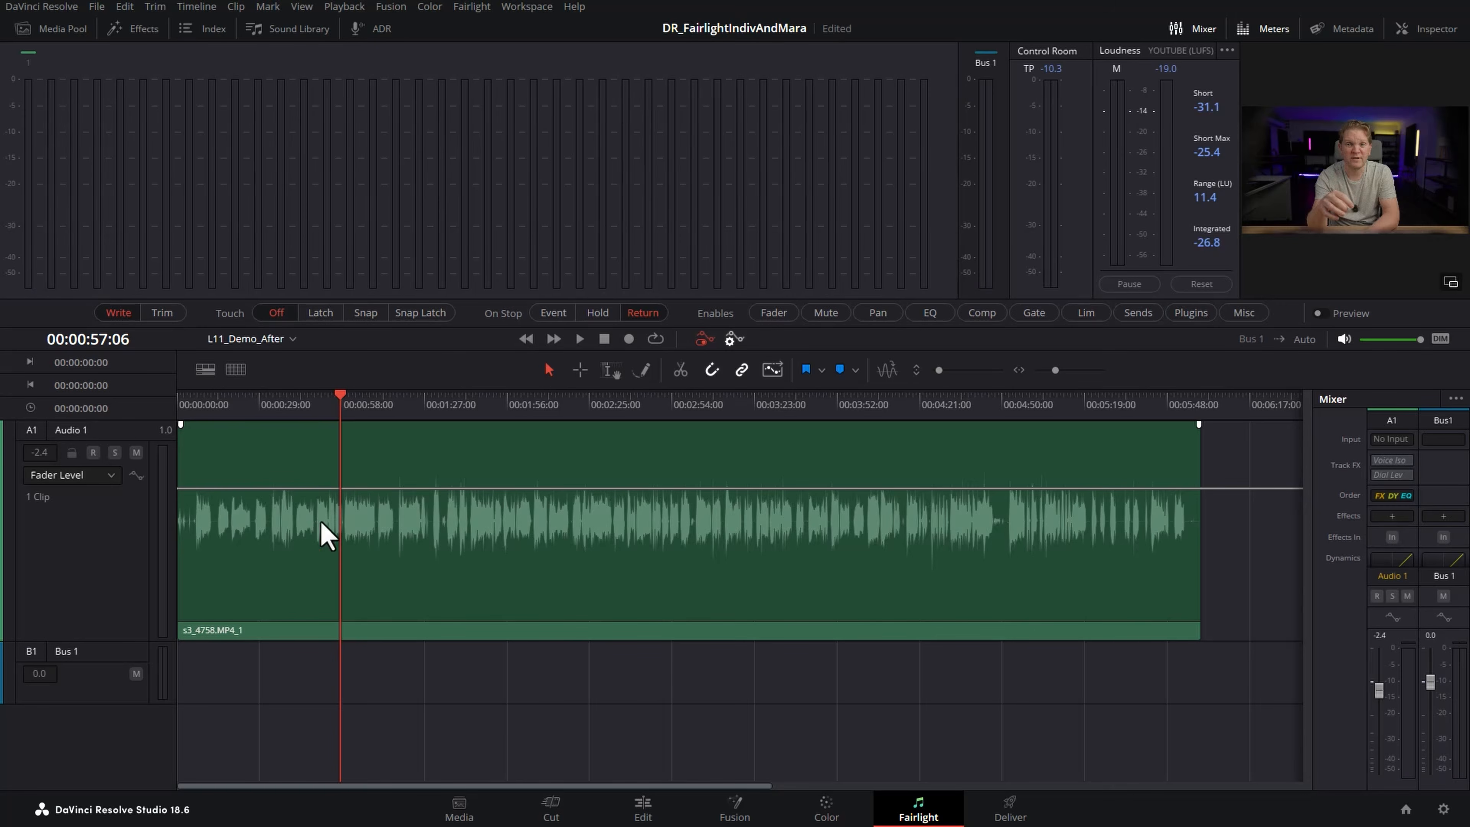
double_click(1380, 690)
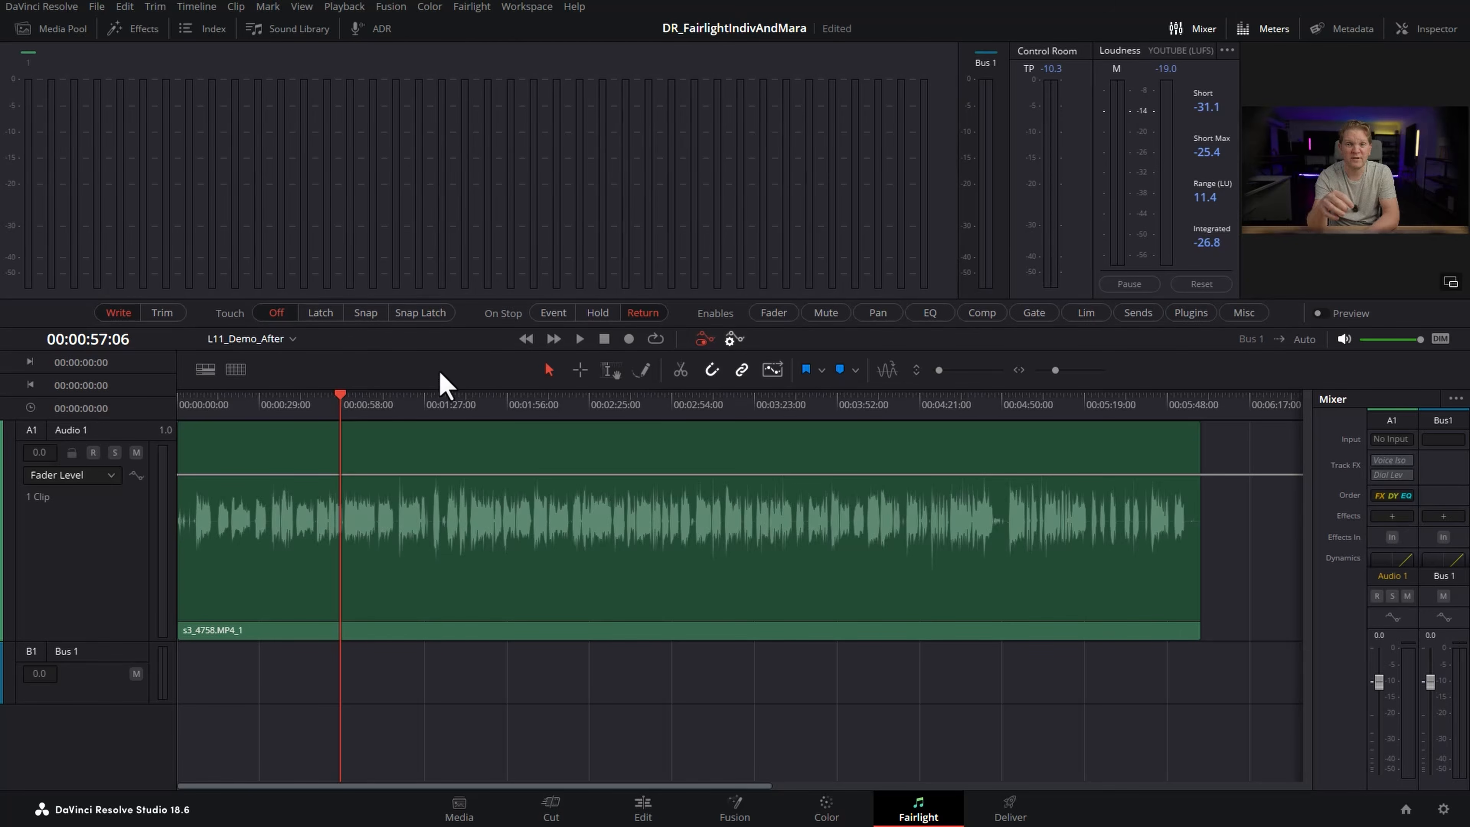
- Set the automation Touch mode to Latch and On Stop to Hold, and enable Fader for automation recording
left_click(321, 313)
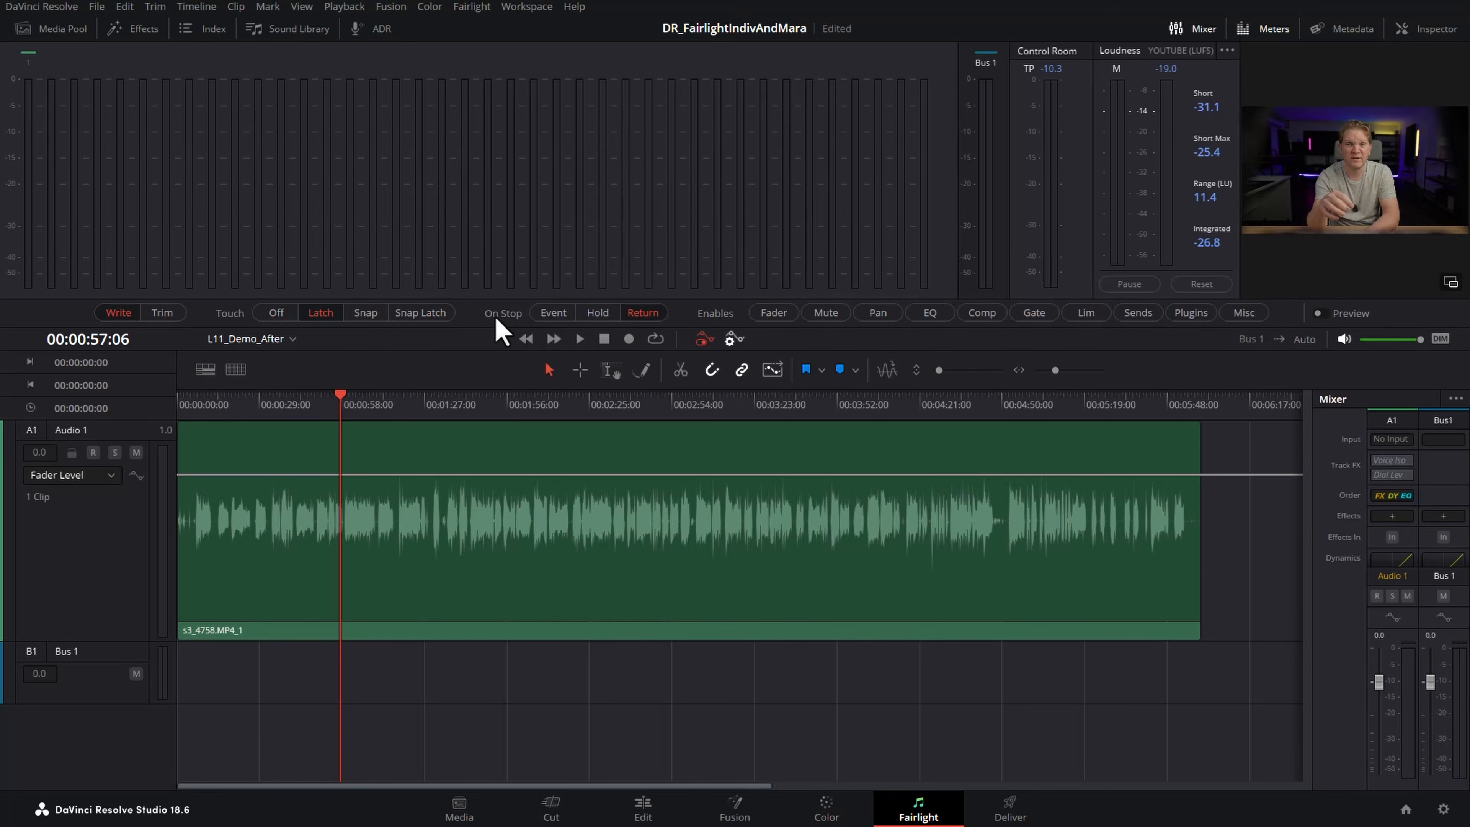
left_click(596, 317)
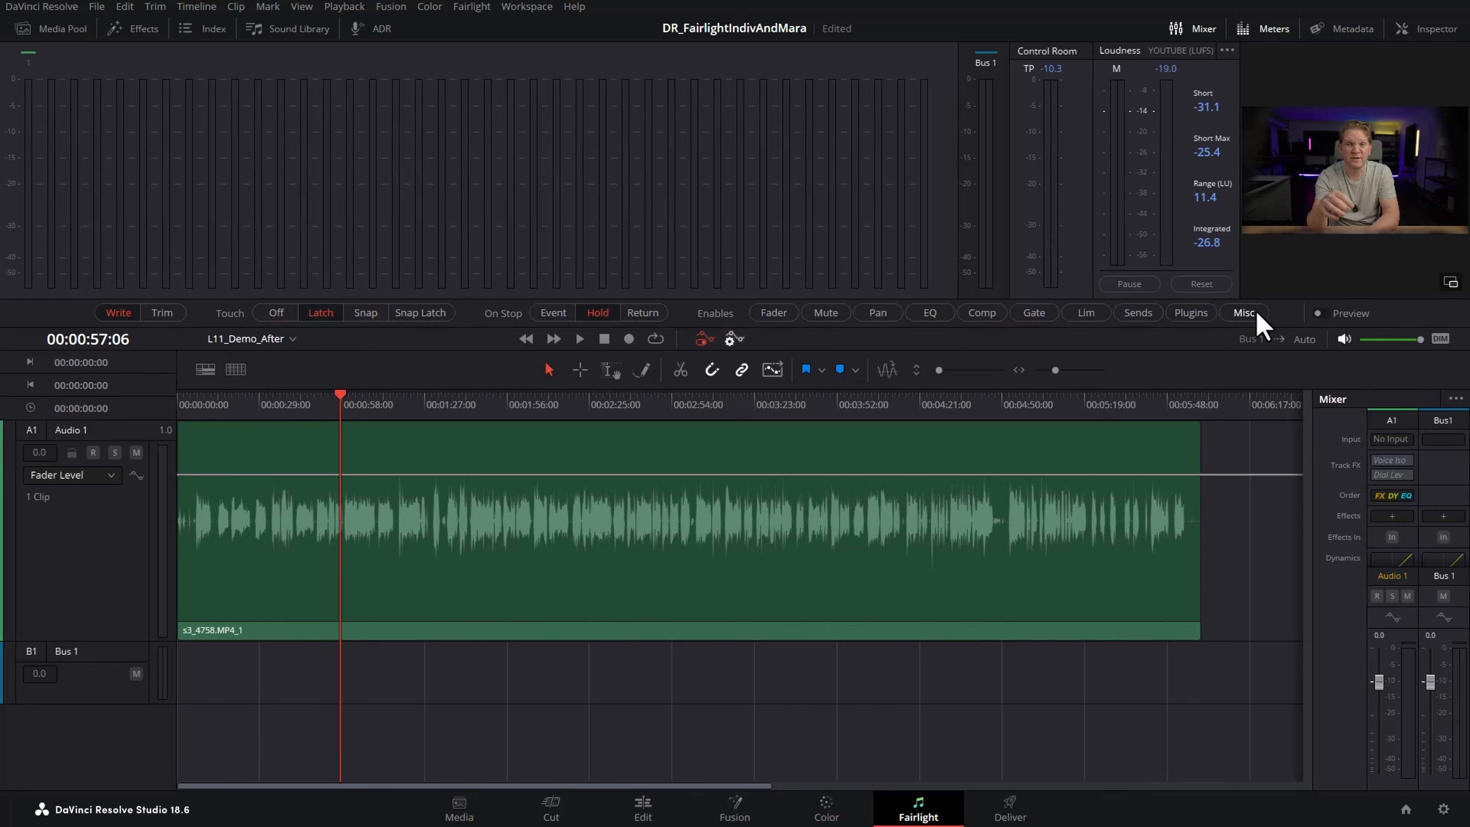
left_click(784, 317)
- Return the playhead to the timeline start and arm automation on the Audio 1 track
left_click(353, 396)
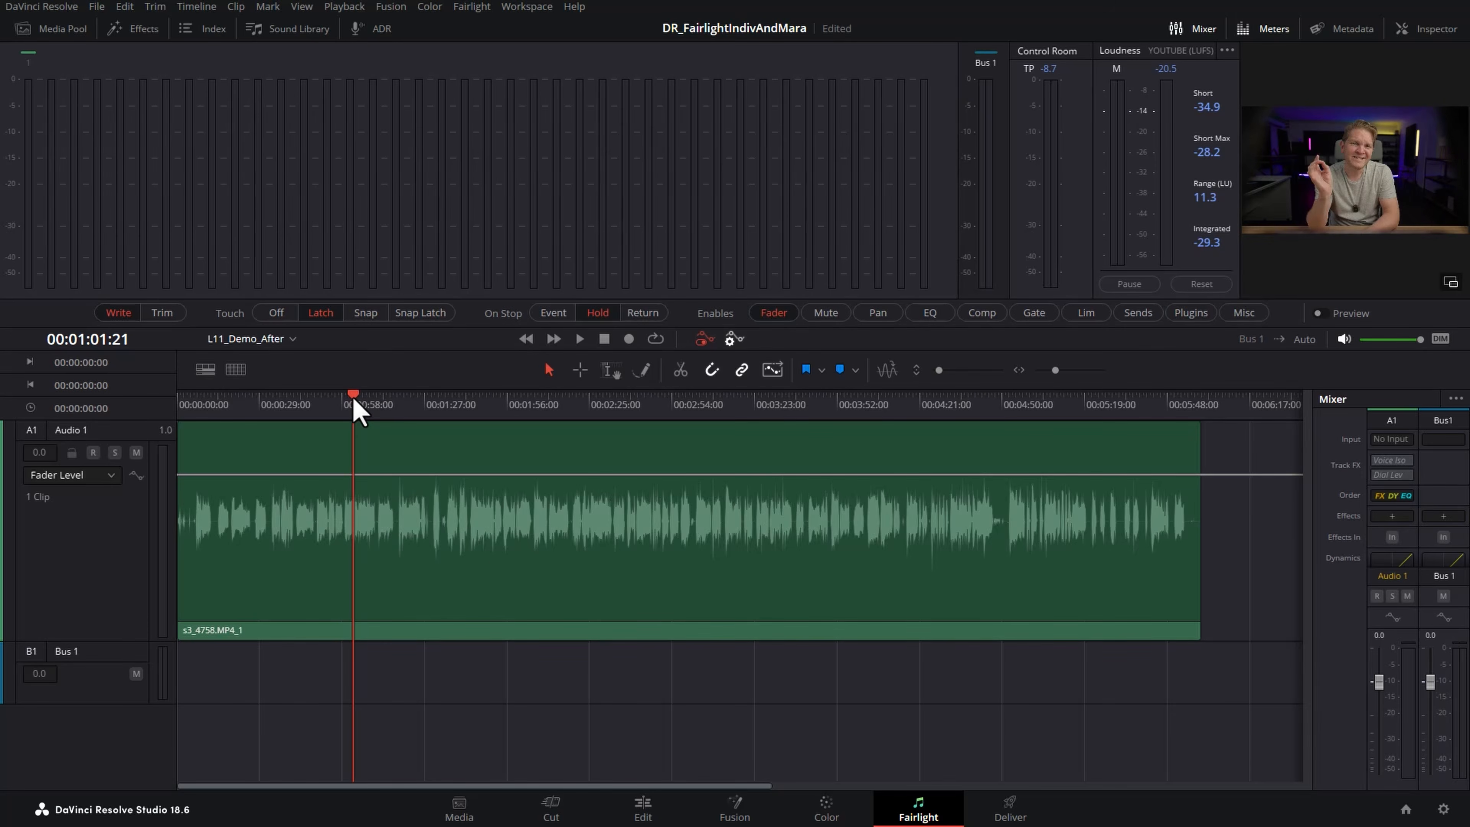
key("Home")
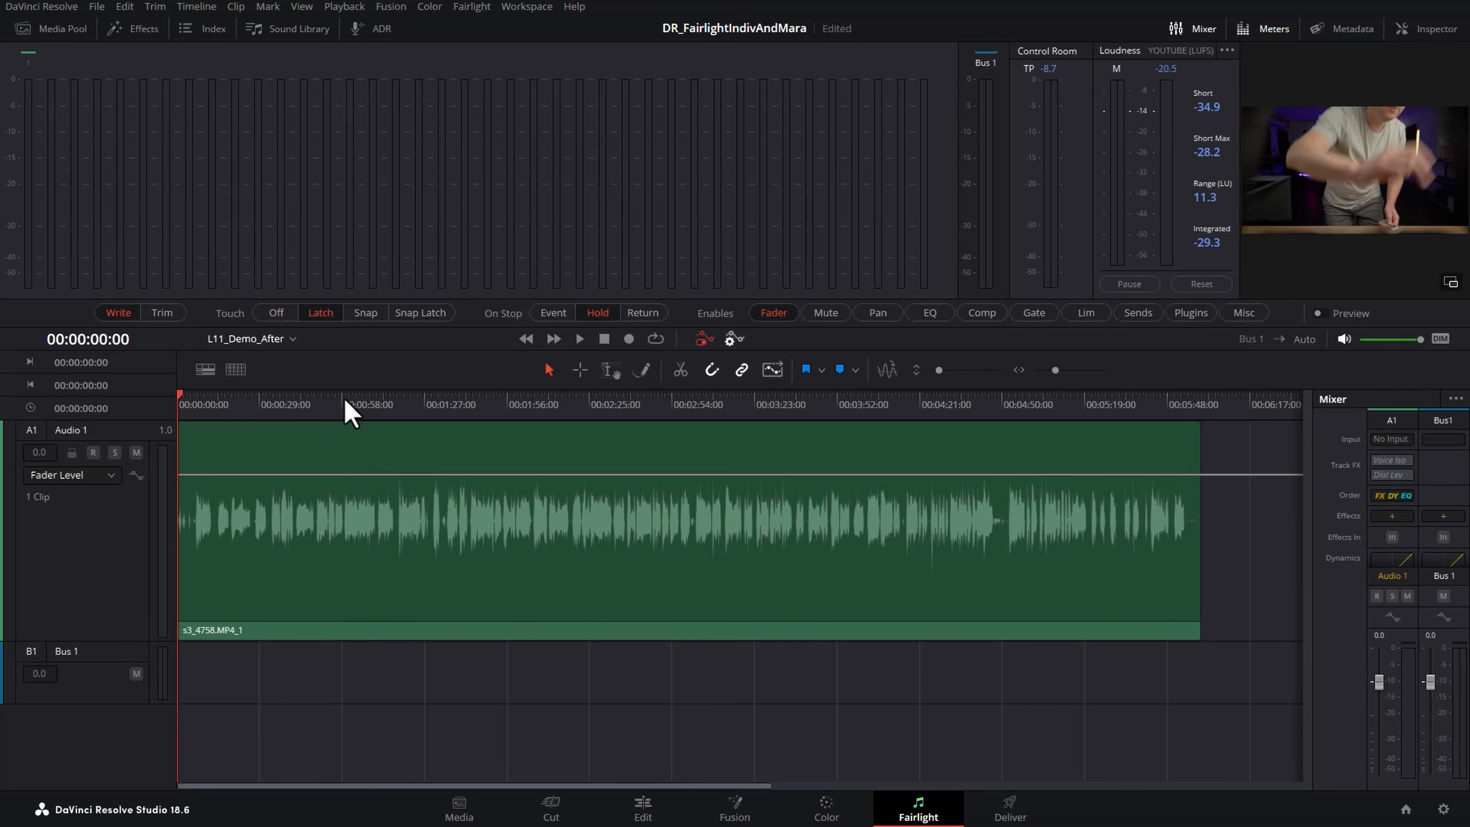
left_click(136, 475)
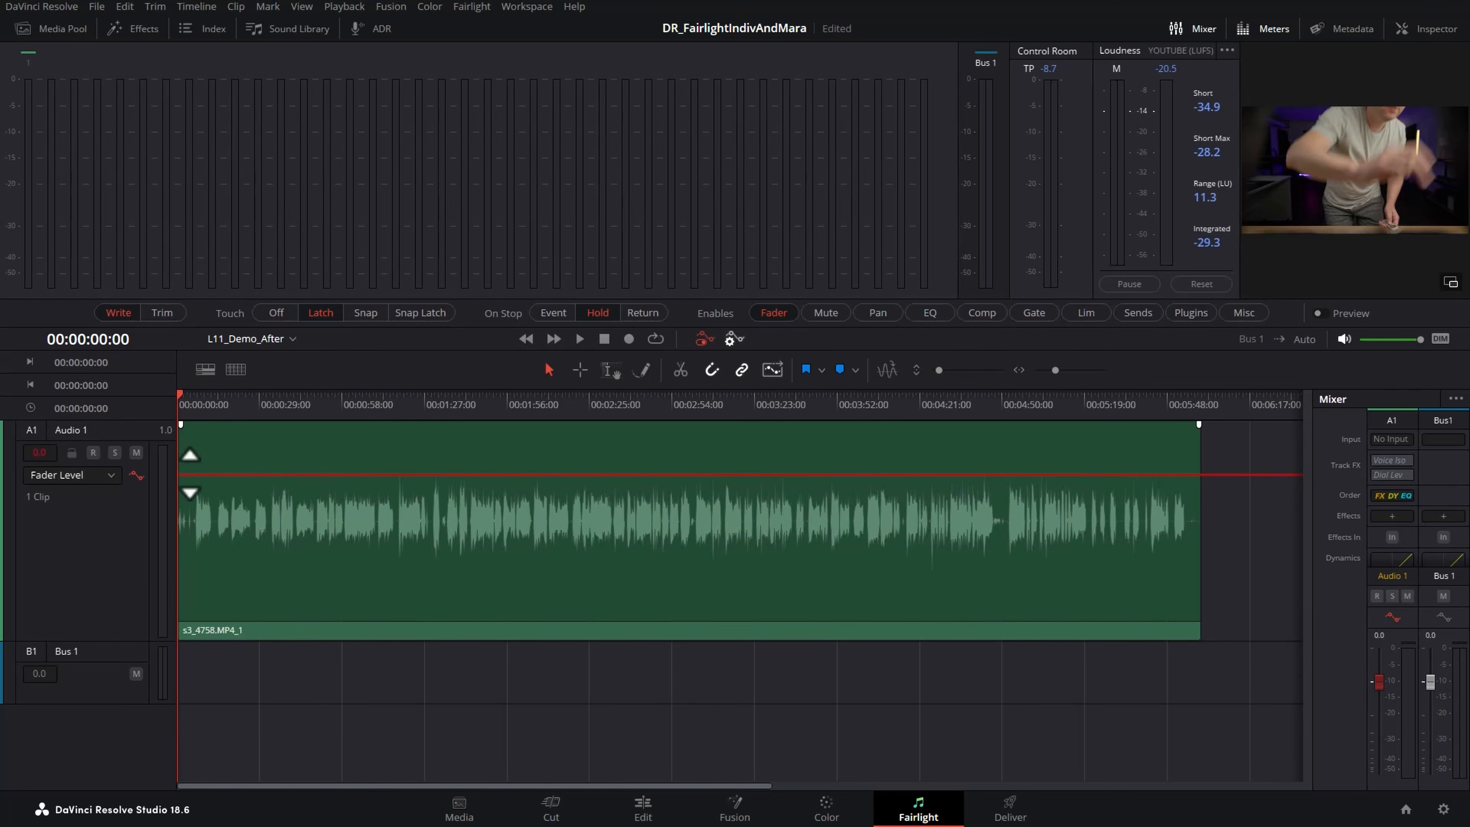
- Disarm and rearm Audio 1's automation, and record up-and-down fader moves during playback from the timeline start, ending at -1.9 dB
left_click(136, 475)
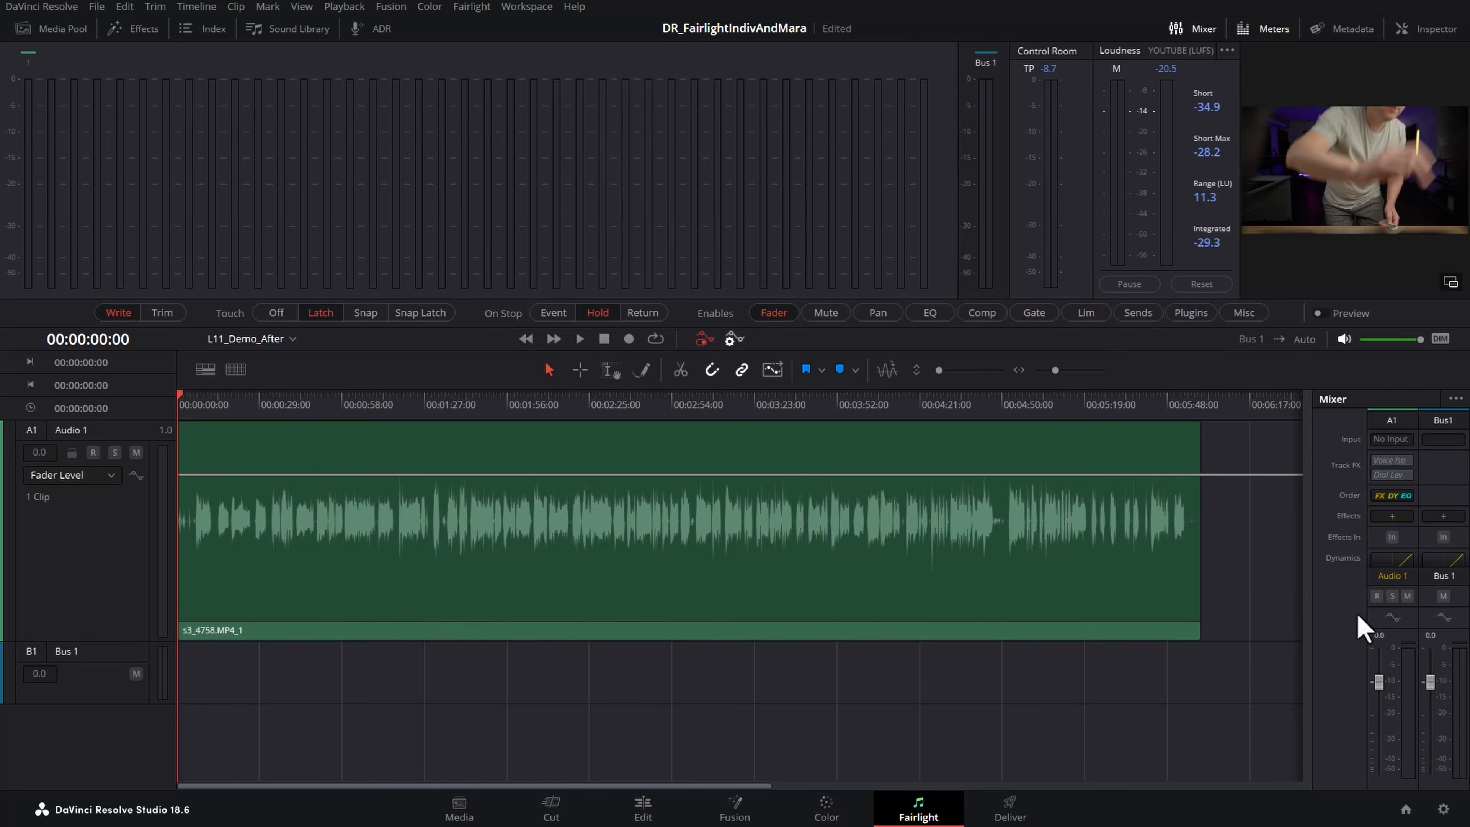
left_click(1392, 616)
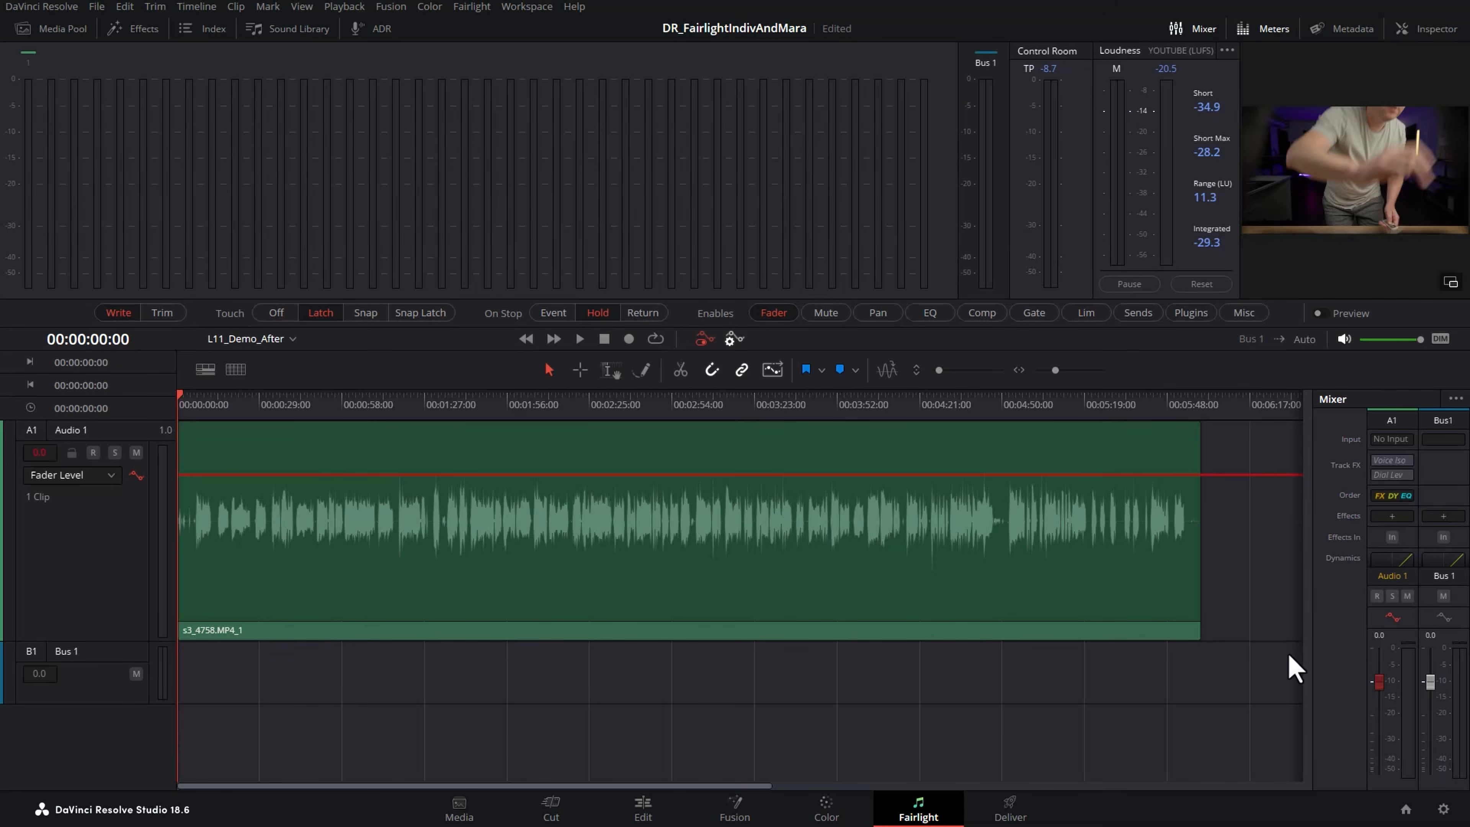
left_click(578, 340)
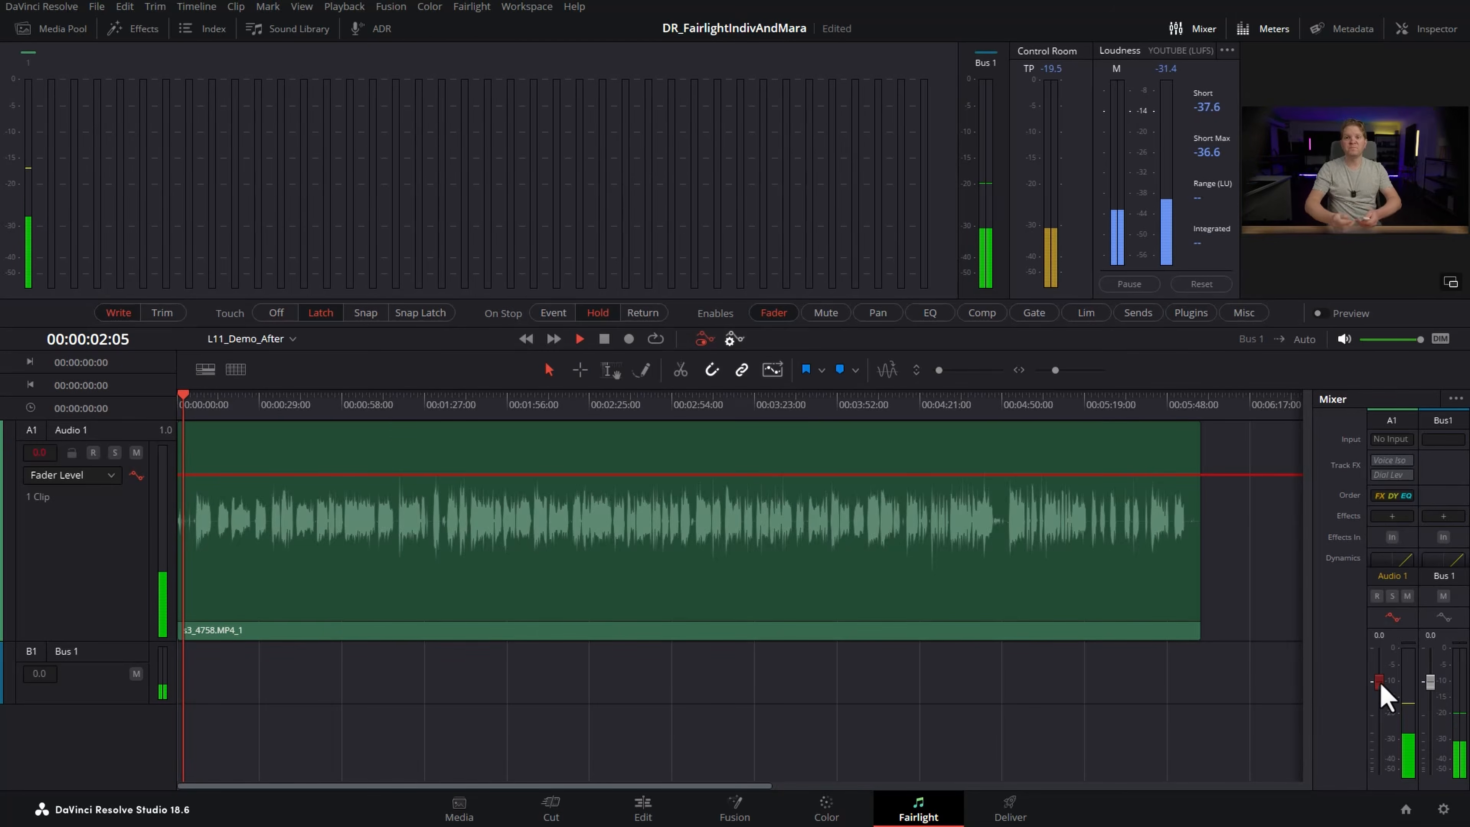
mouse_move(1381, 685)
left_mouse_down()
mouse_move(1392, 699)
mouse_move(1389, 673)
left_mouse_up()
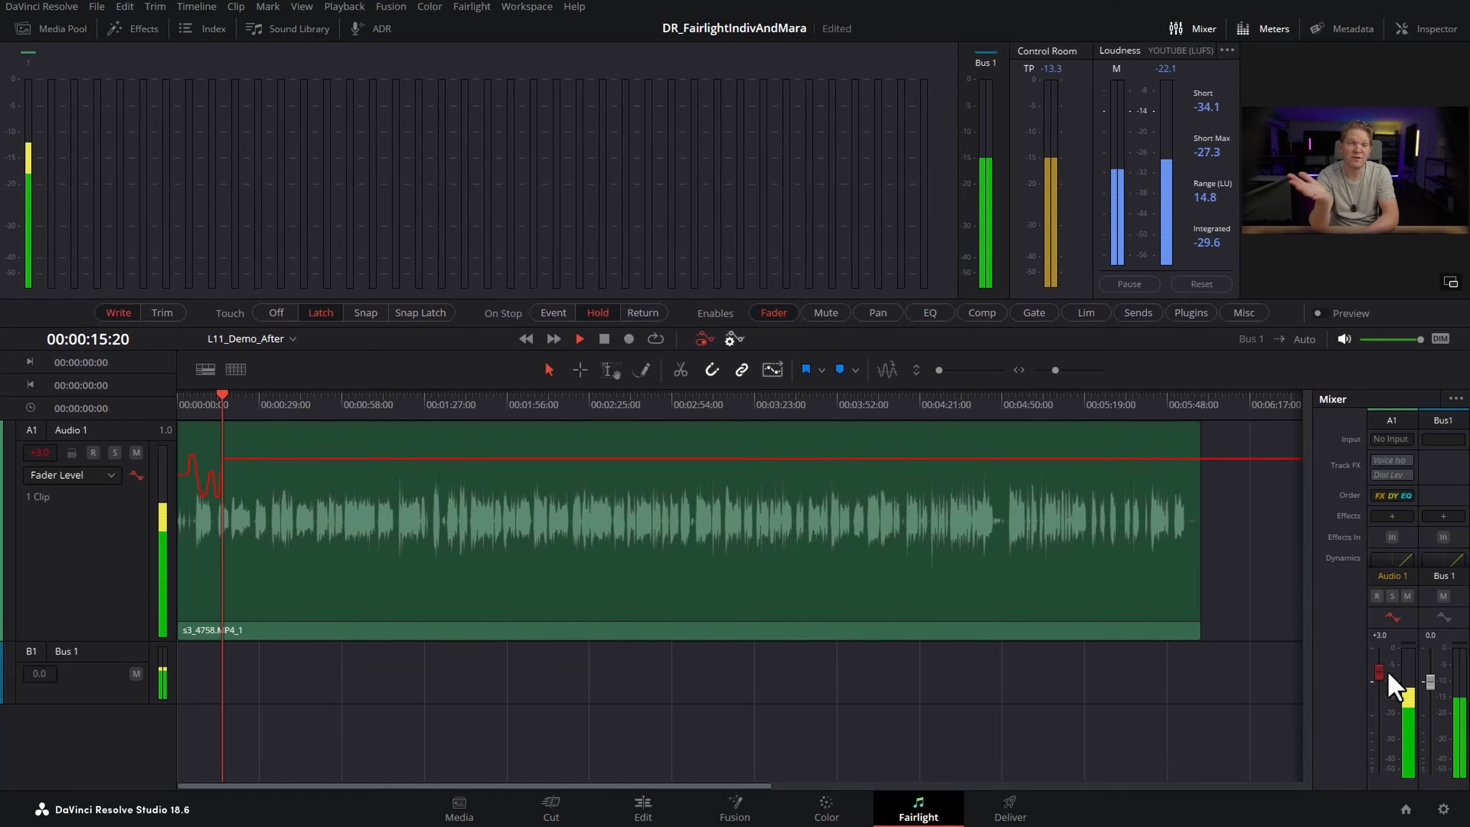
left_click_drag(1389, 674, 1384, 686)
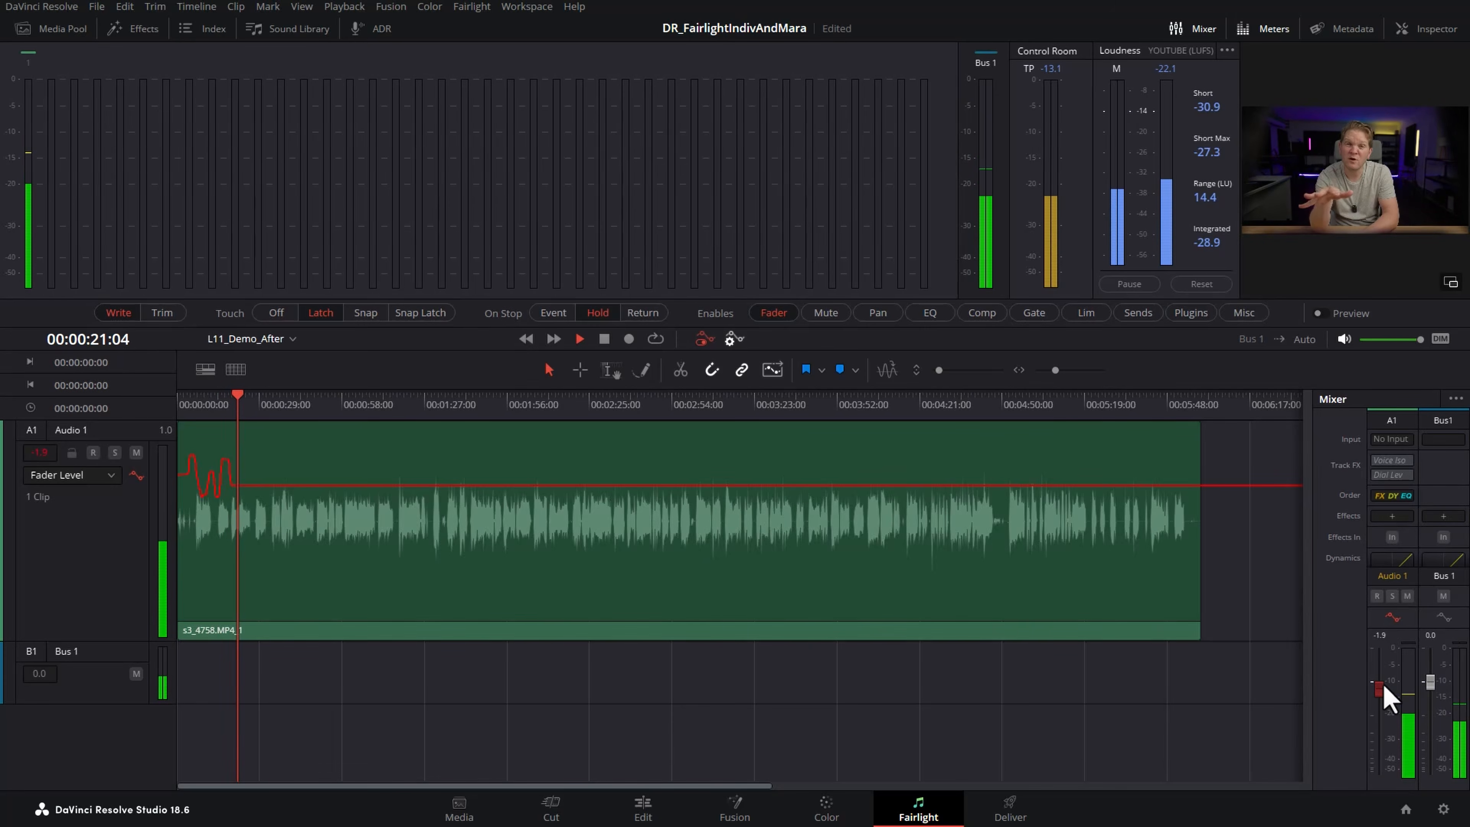
key("space")
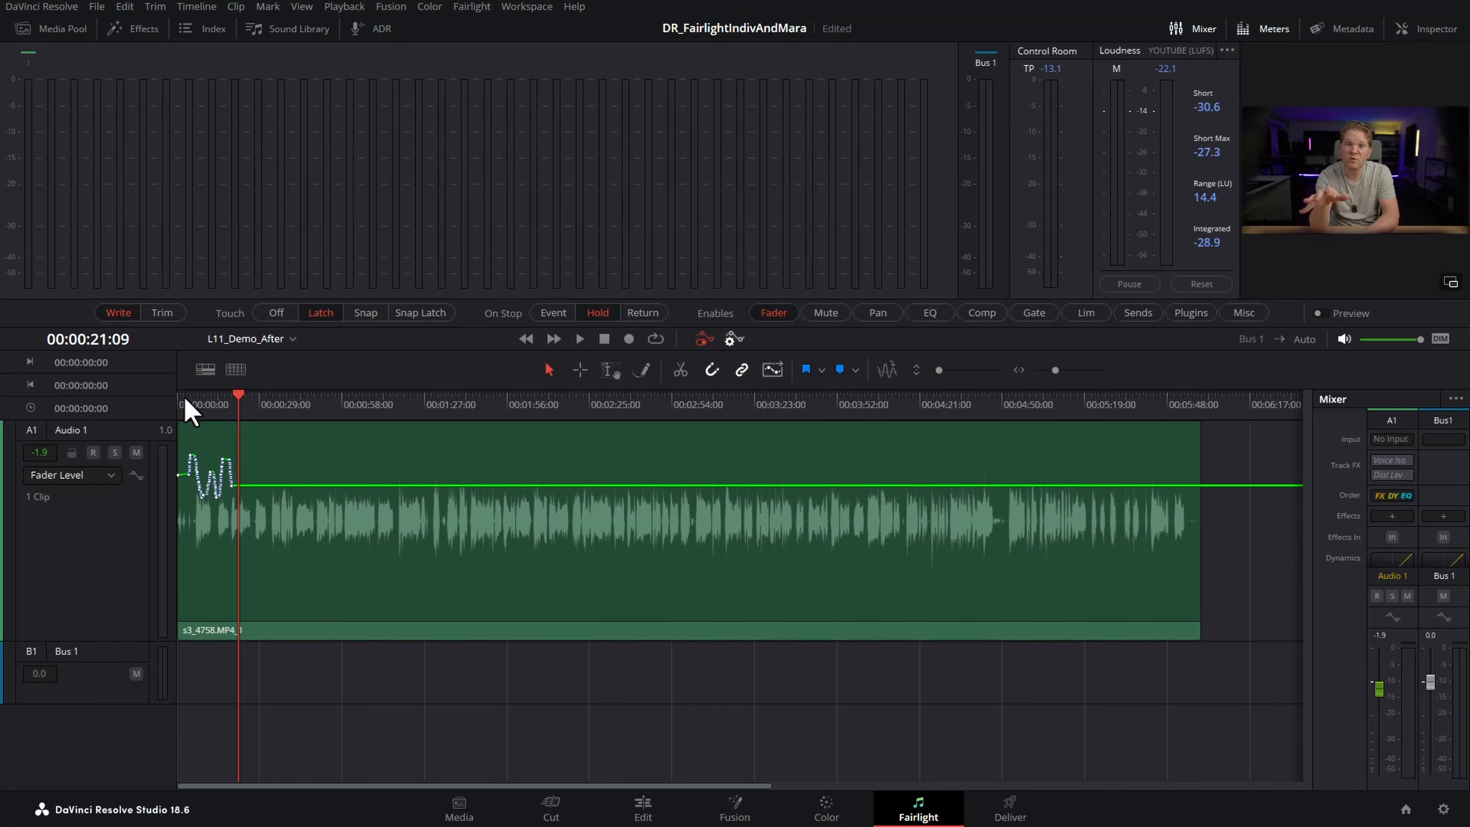
- Play back the recorded fader automation from the timeline start and look through the parameters available for Audio 1's automation
key("Home")
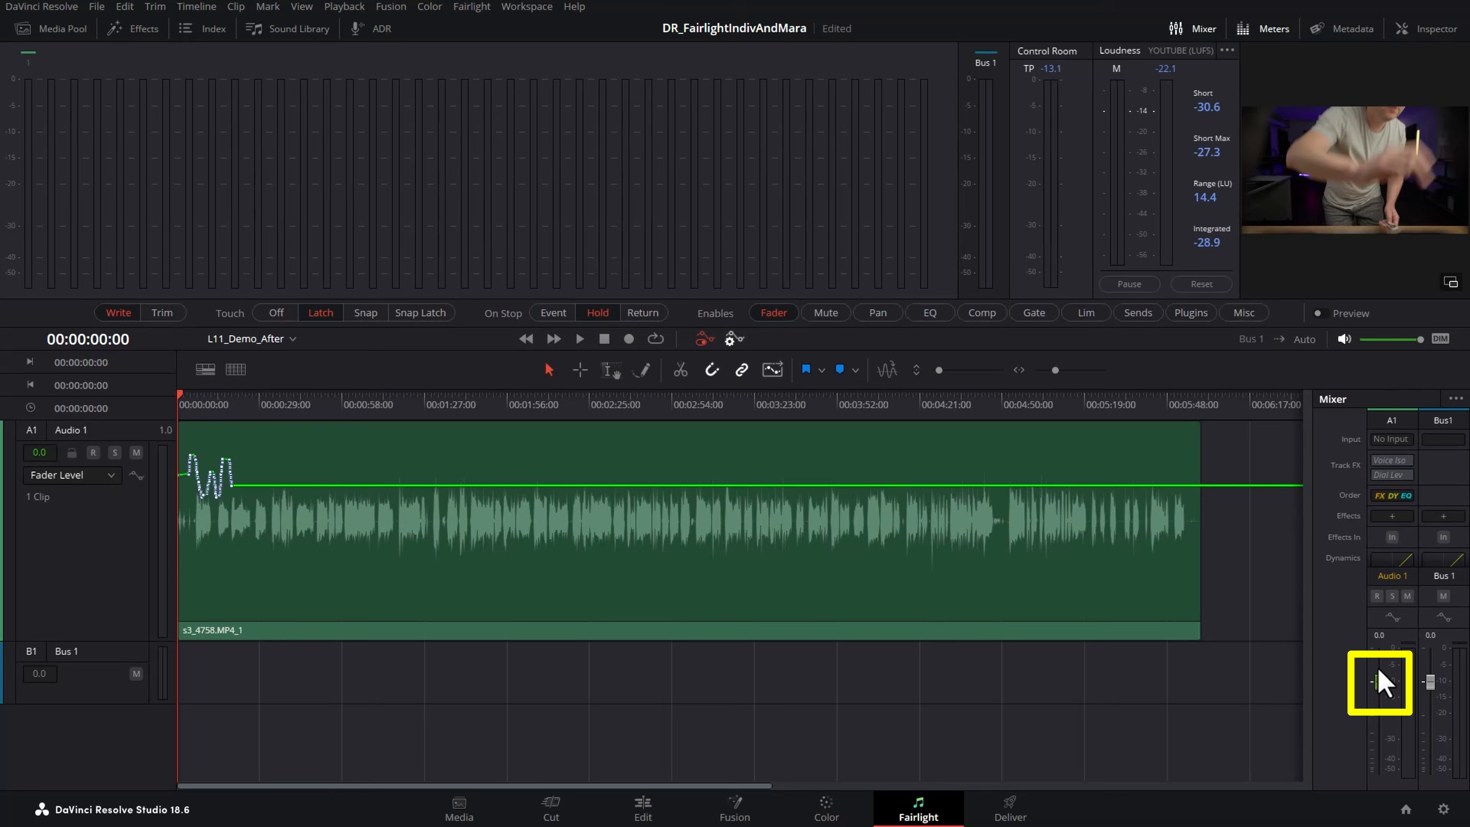
key("space")
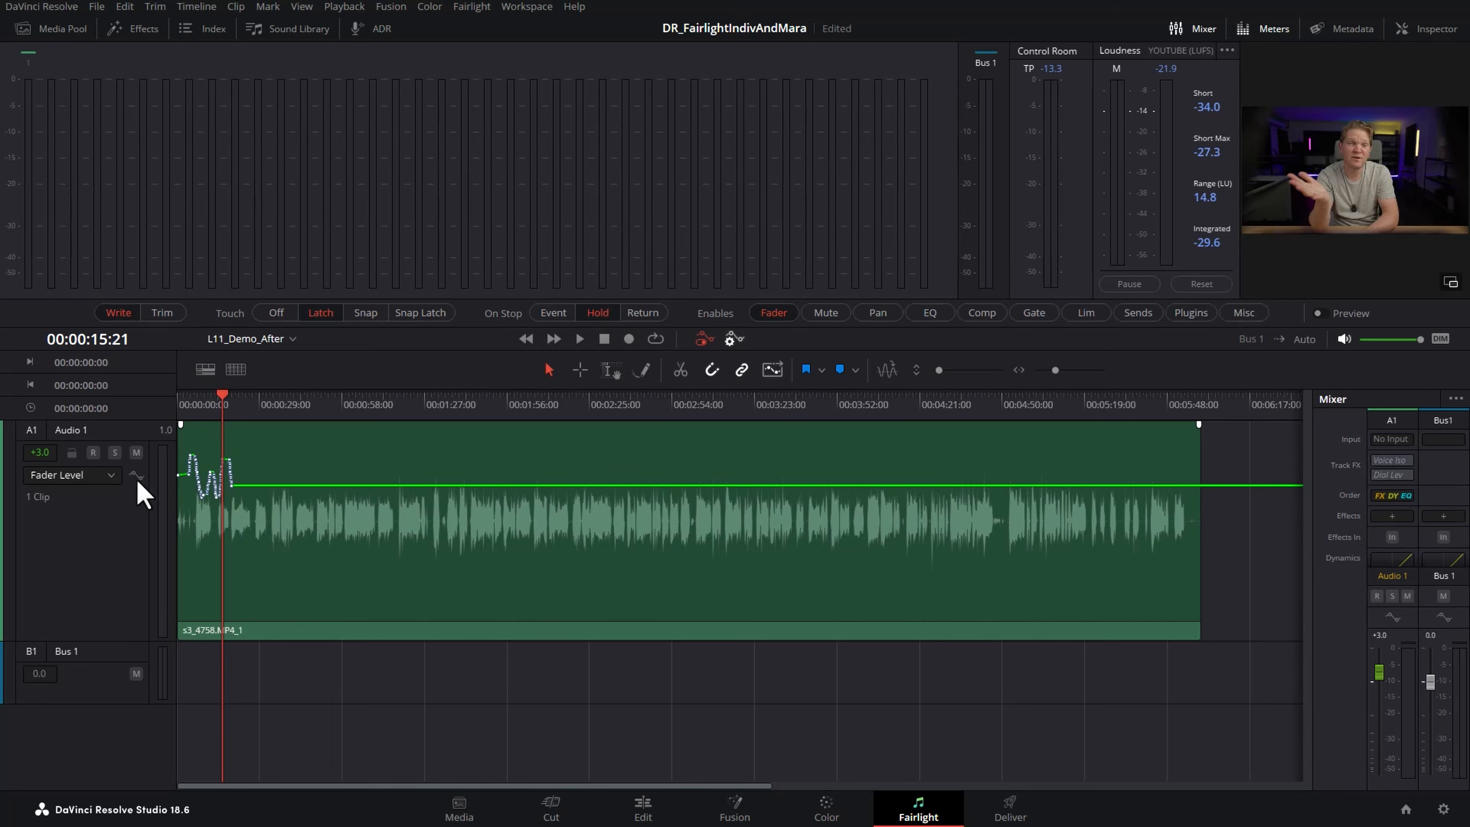
left_click(113, 477)
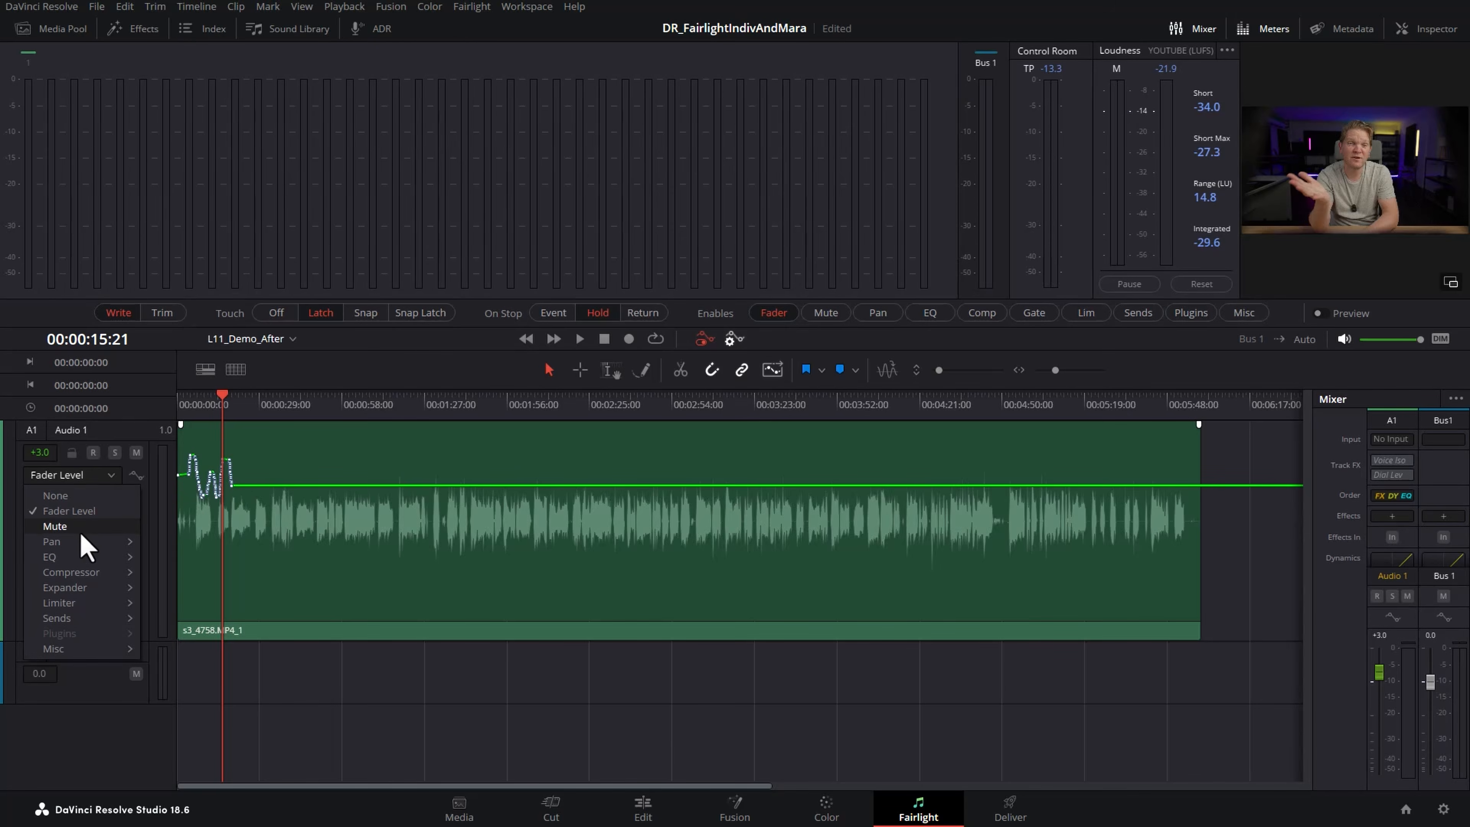
left_click(171, 541)
scroll(1445, 515, "down", 5)
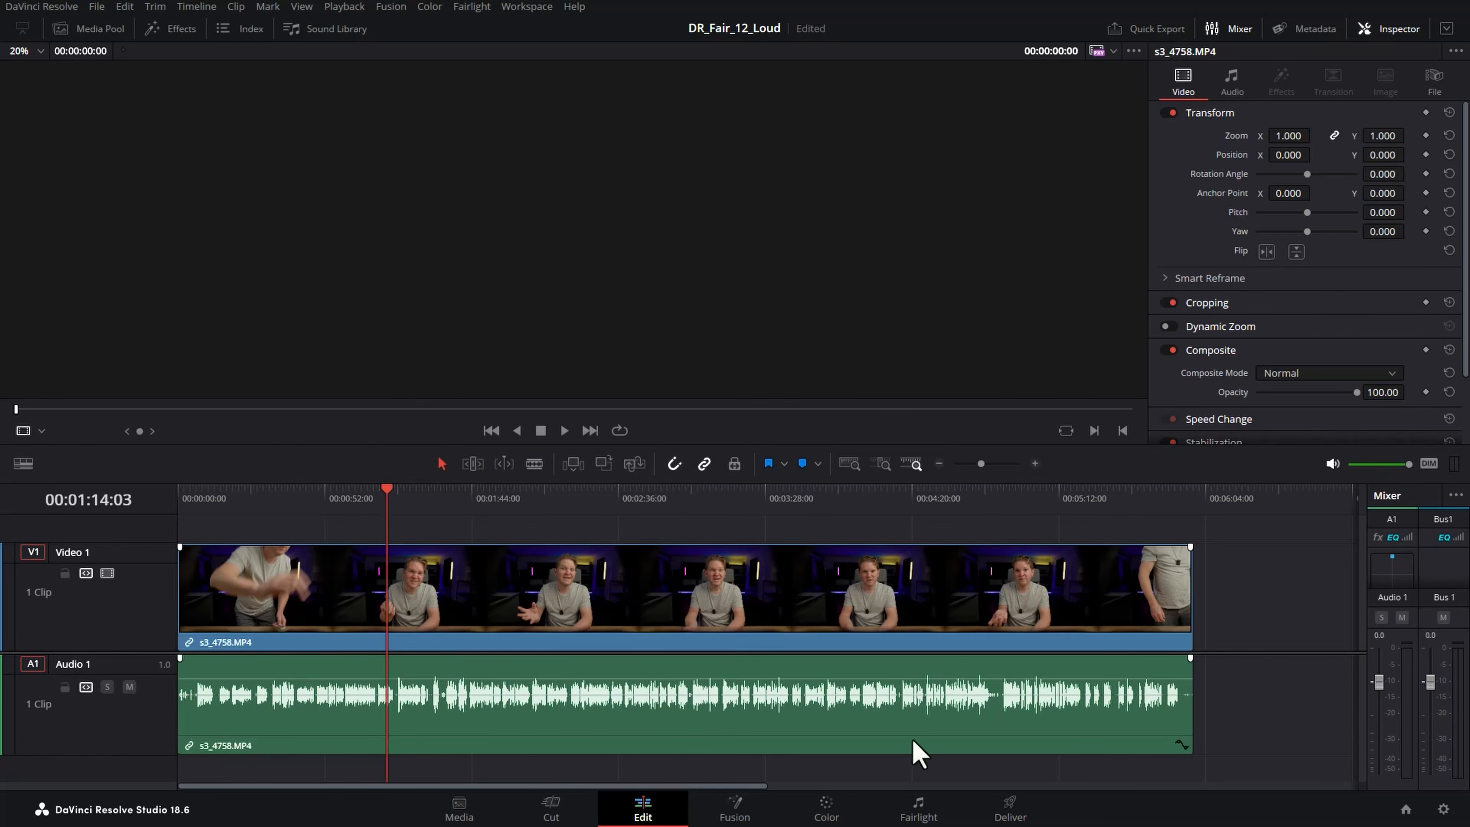
- Open the Fairlight page and play the Audio 1 clip from 00:01:04:19, pausing and resuming, to examine the level and loudness meters
left_click(921, 809)
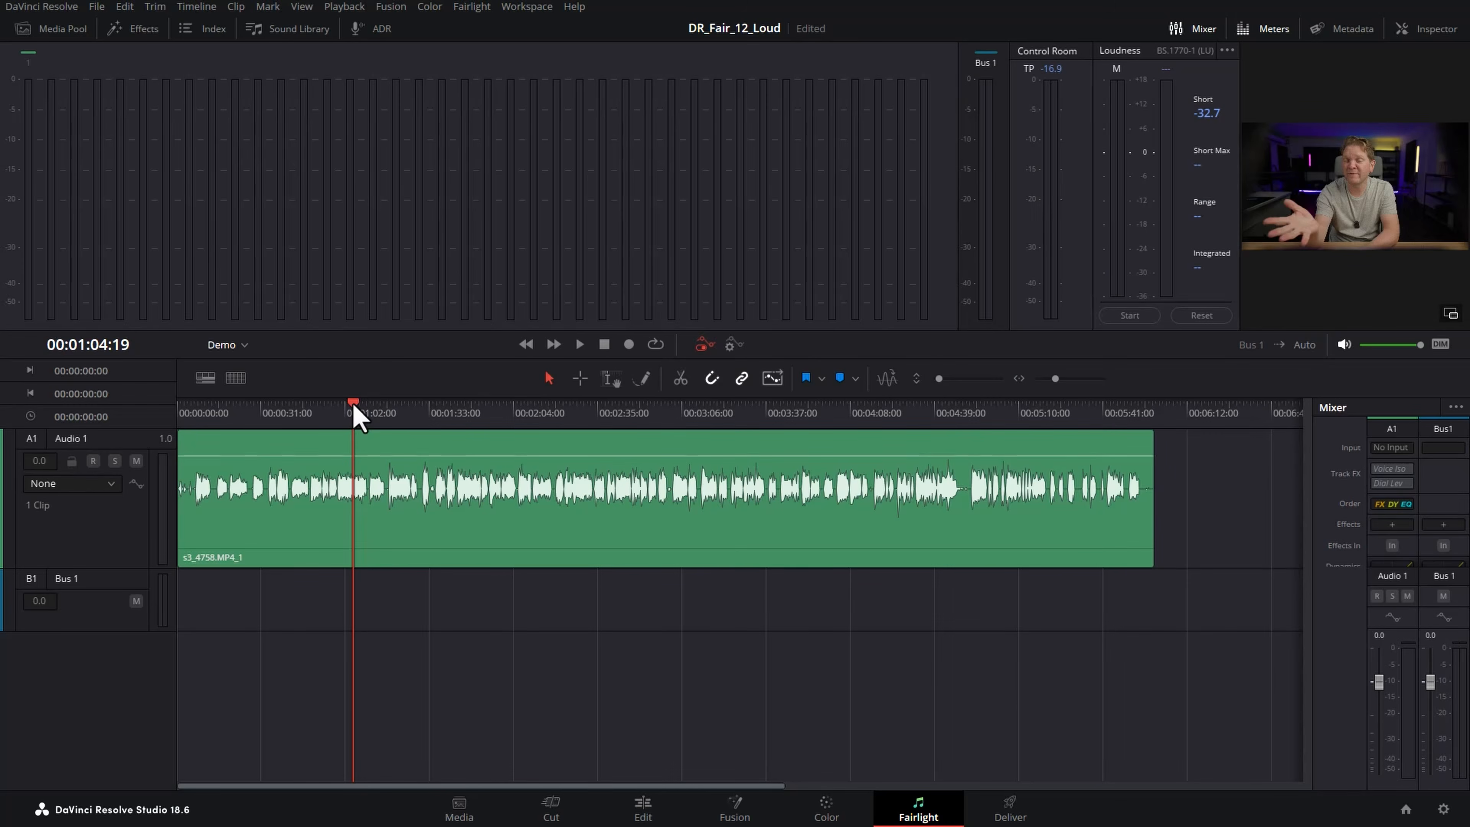
key("space")
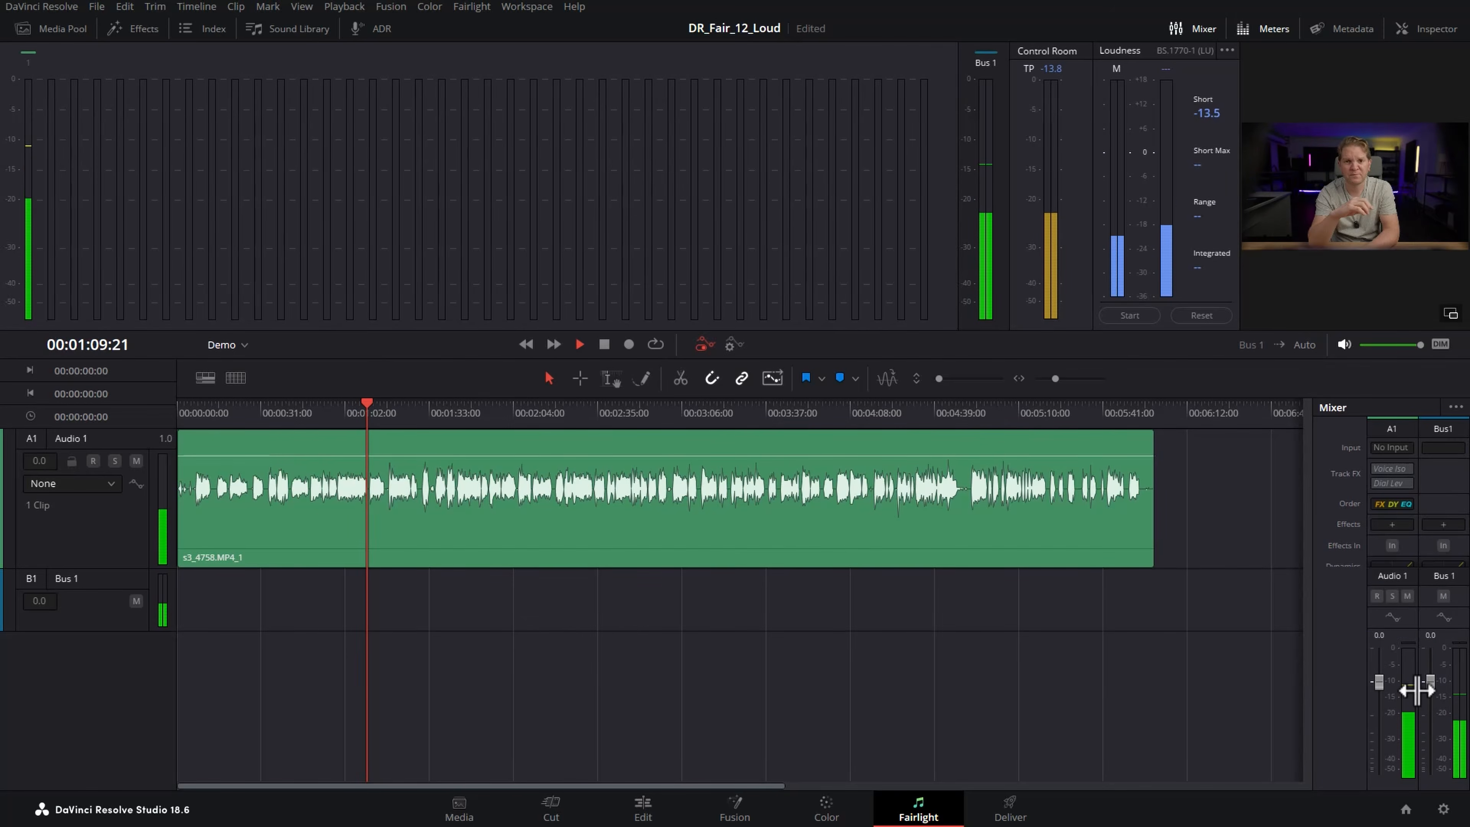
key("space")
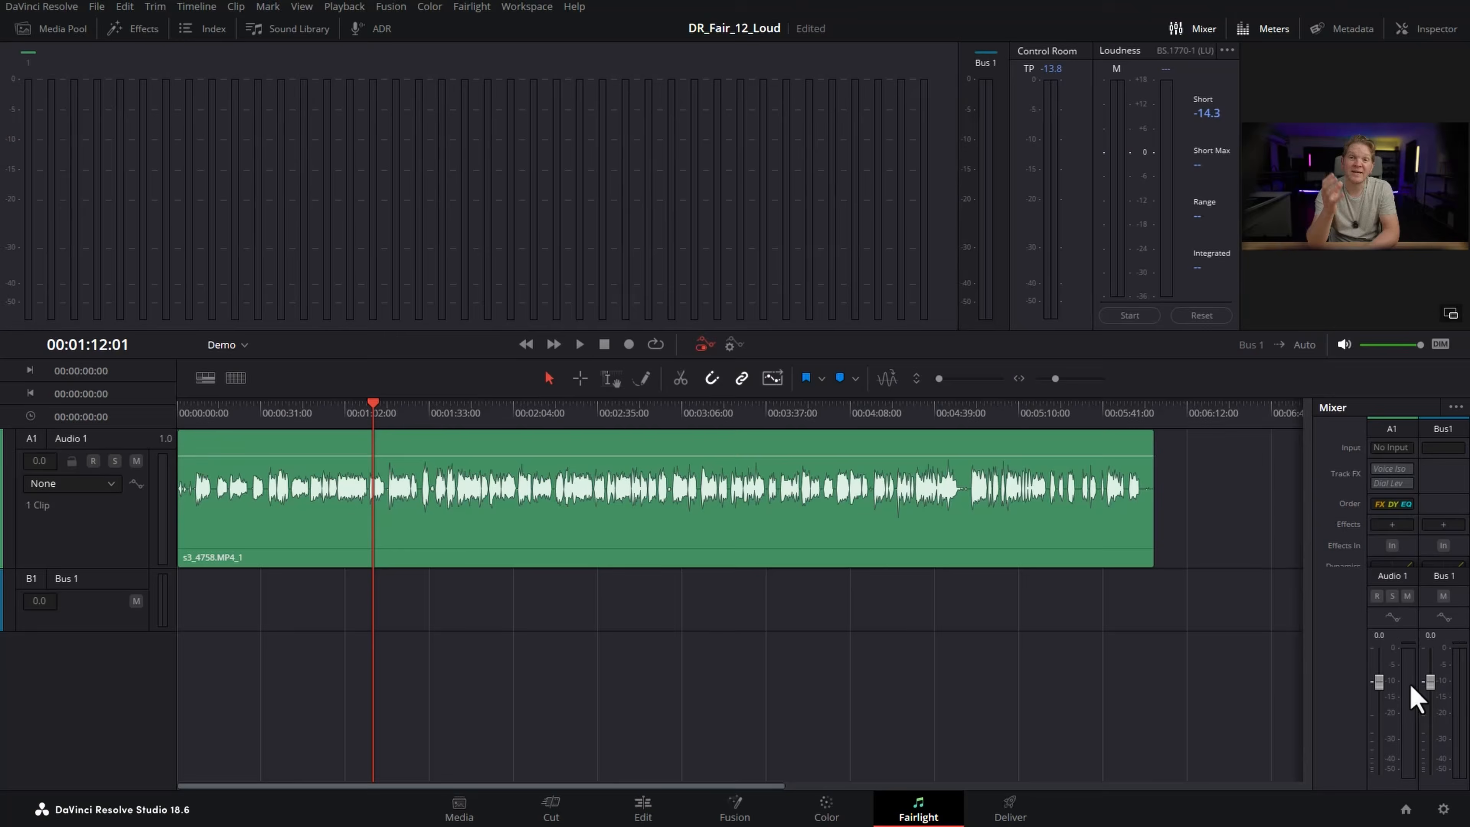
key("space")
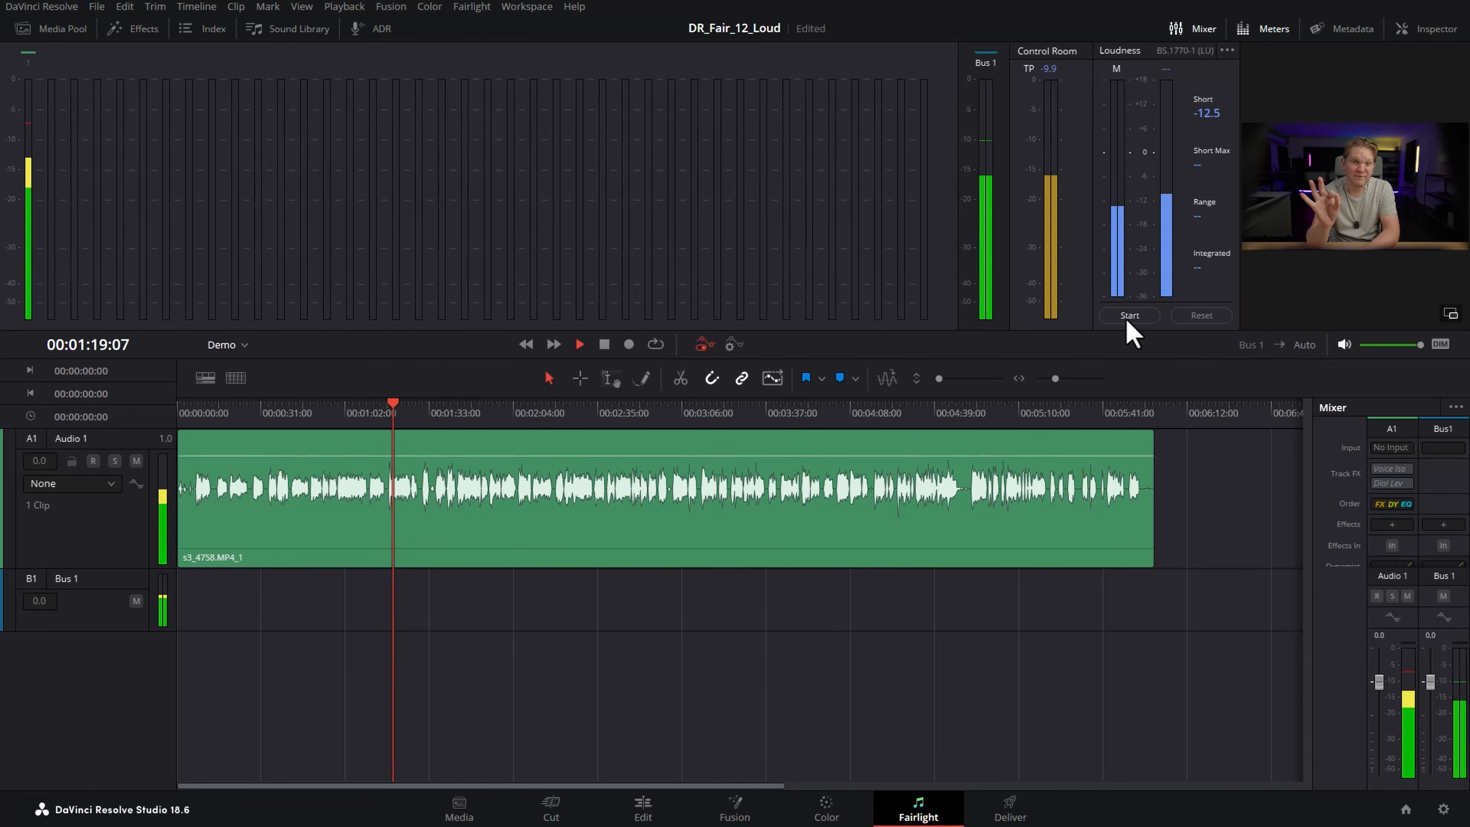
- Start the loudness measurement during playback and measure the timeline by playing it from its start
left_click(1128, 316)
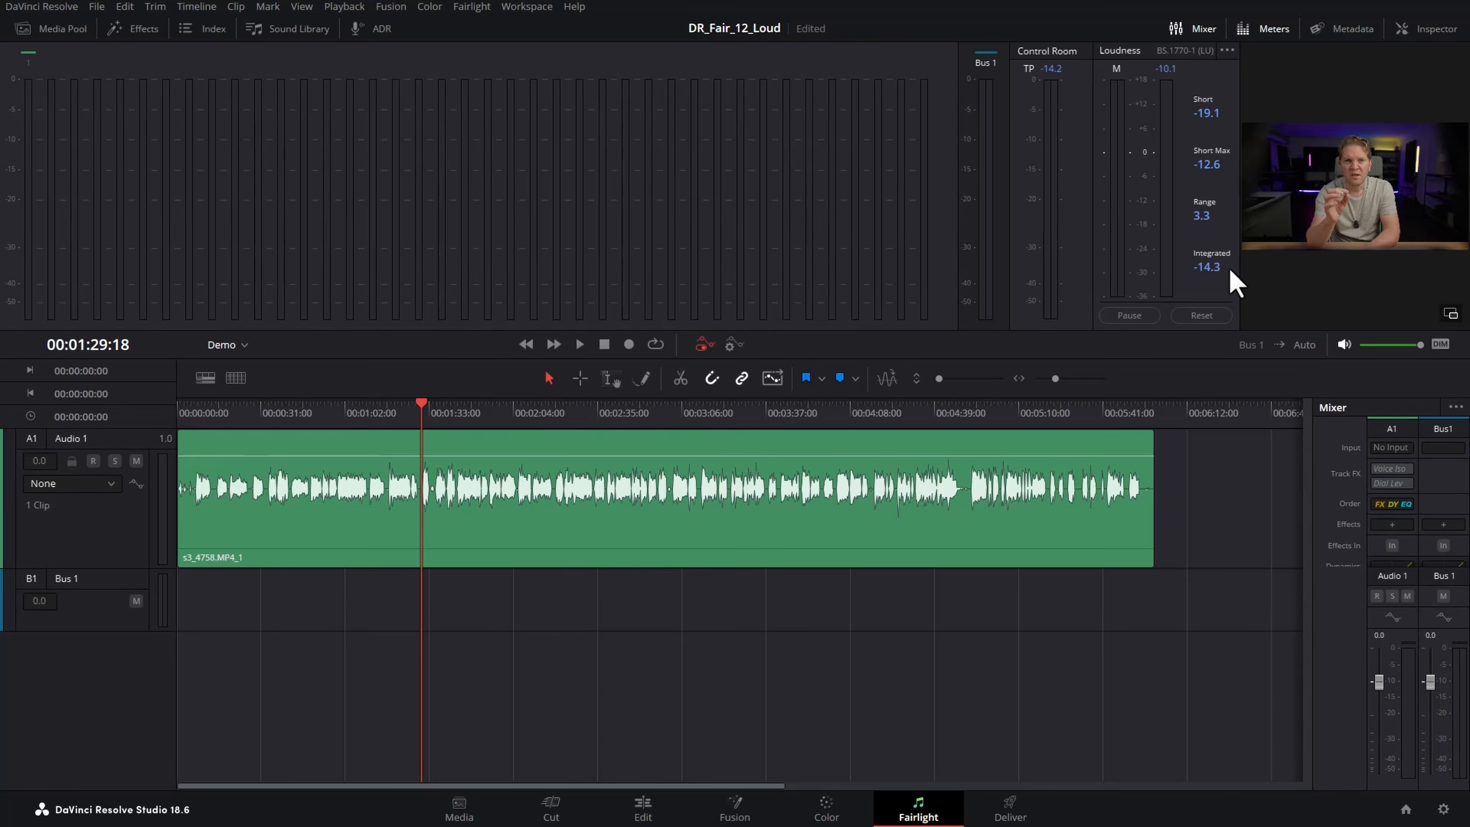
key("space")
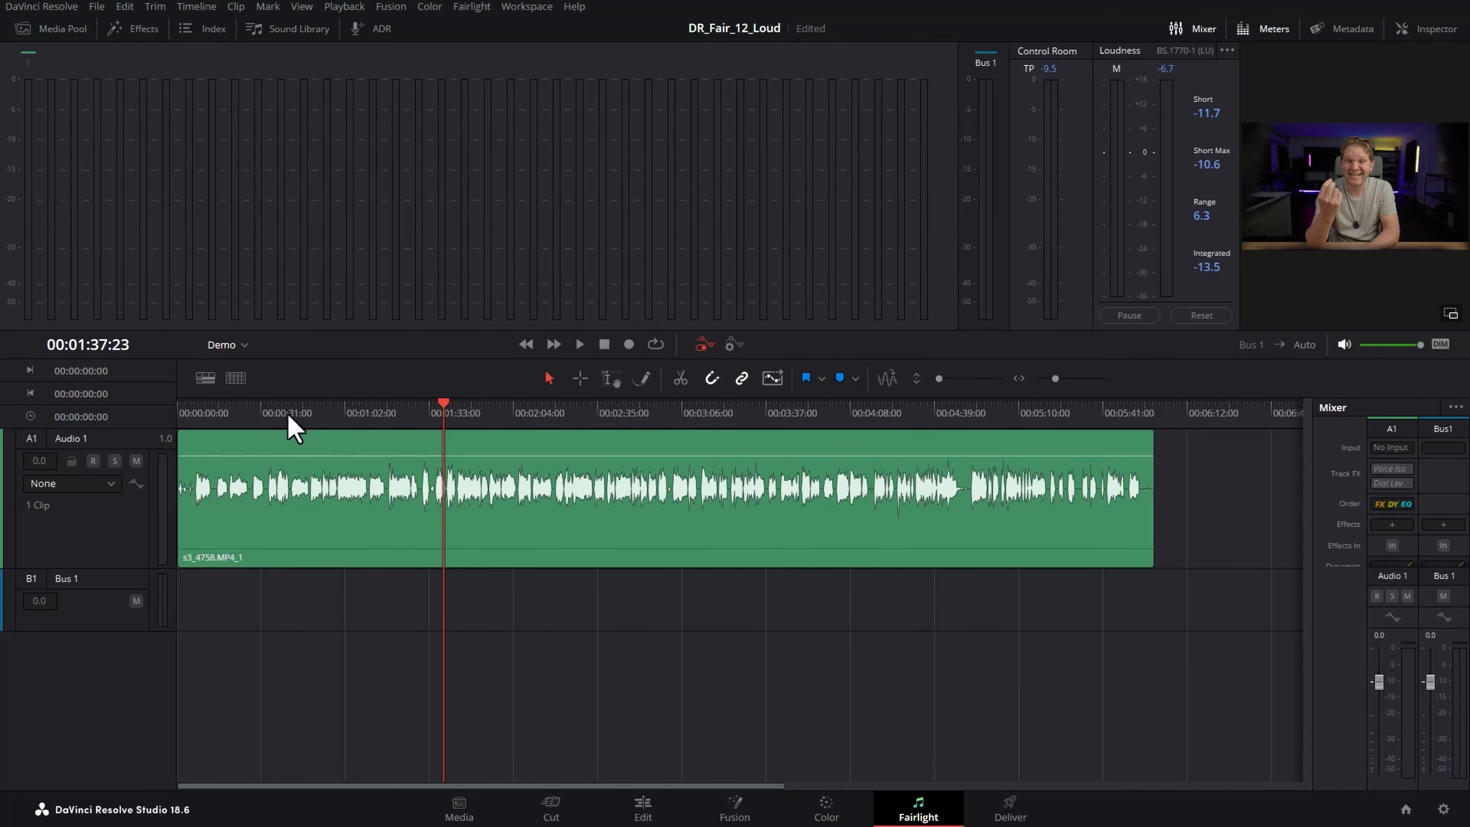
key("Home")
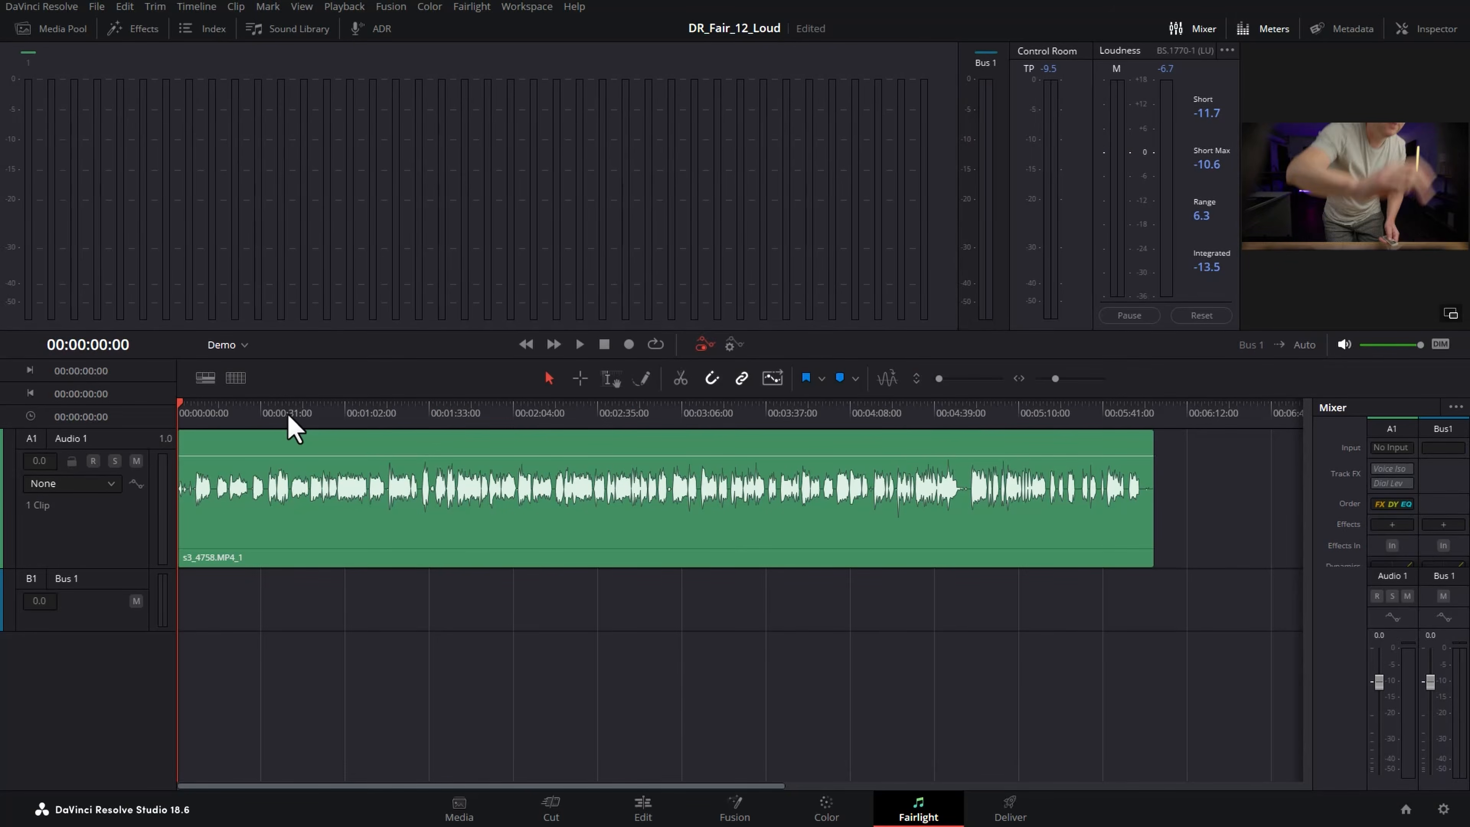
key("space")
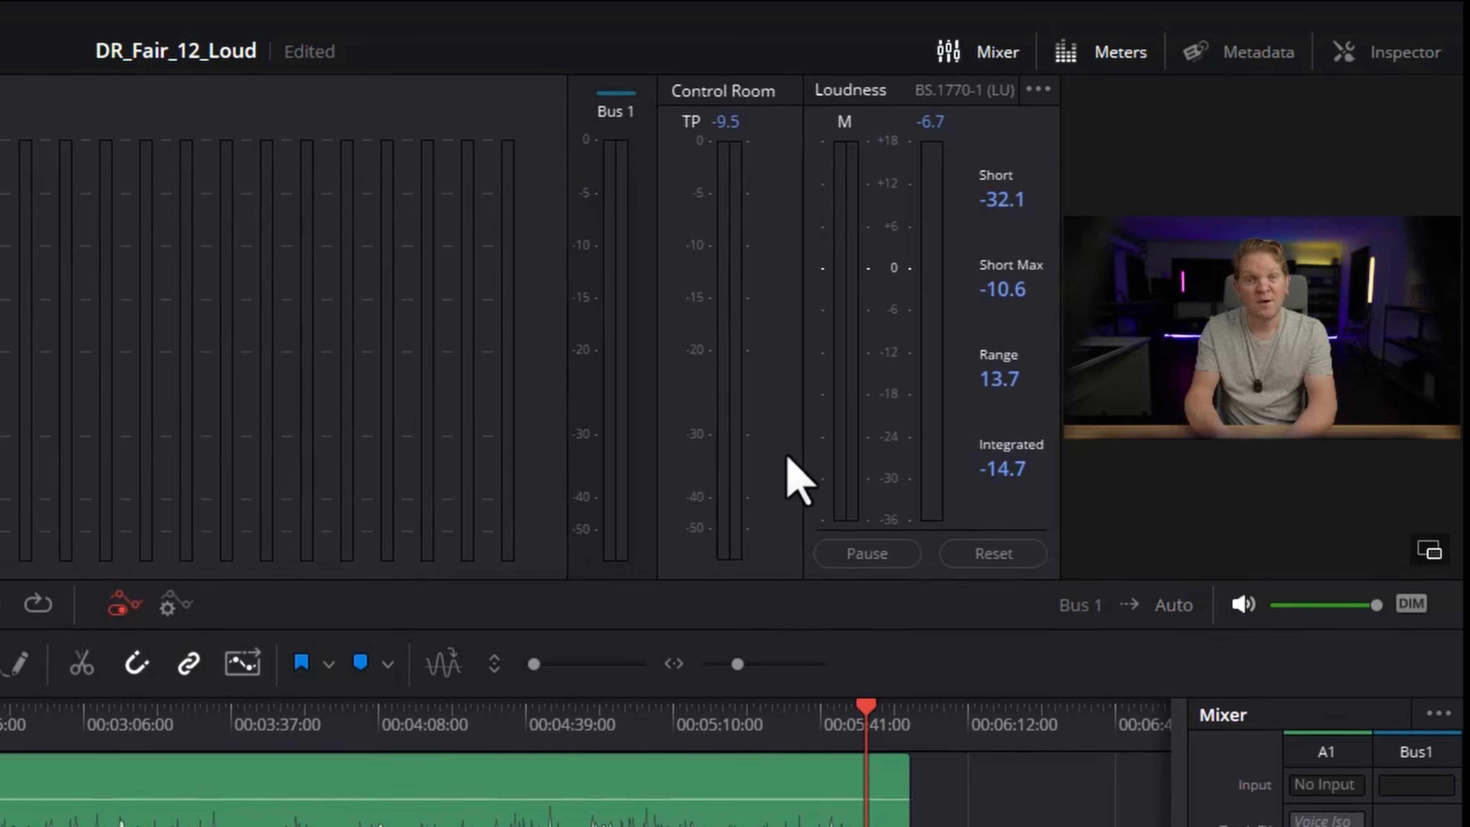
- Set the loudness meter to Absolute Scale and enable Lock Metering to transport
left_click(1039, 90)
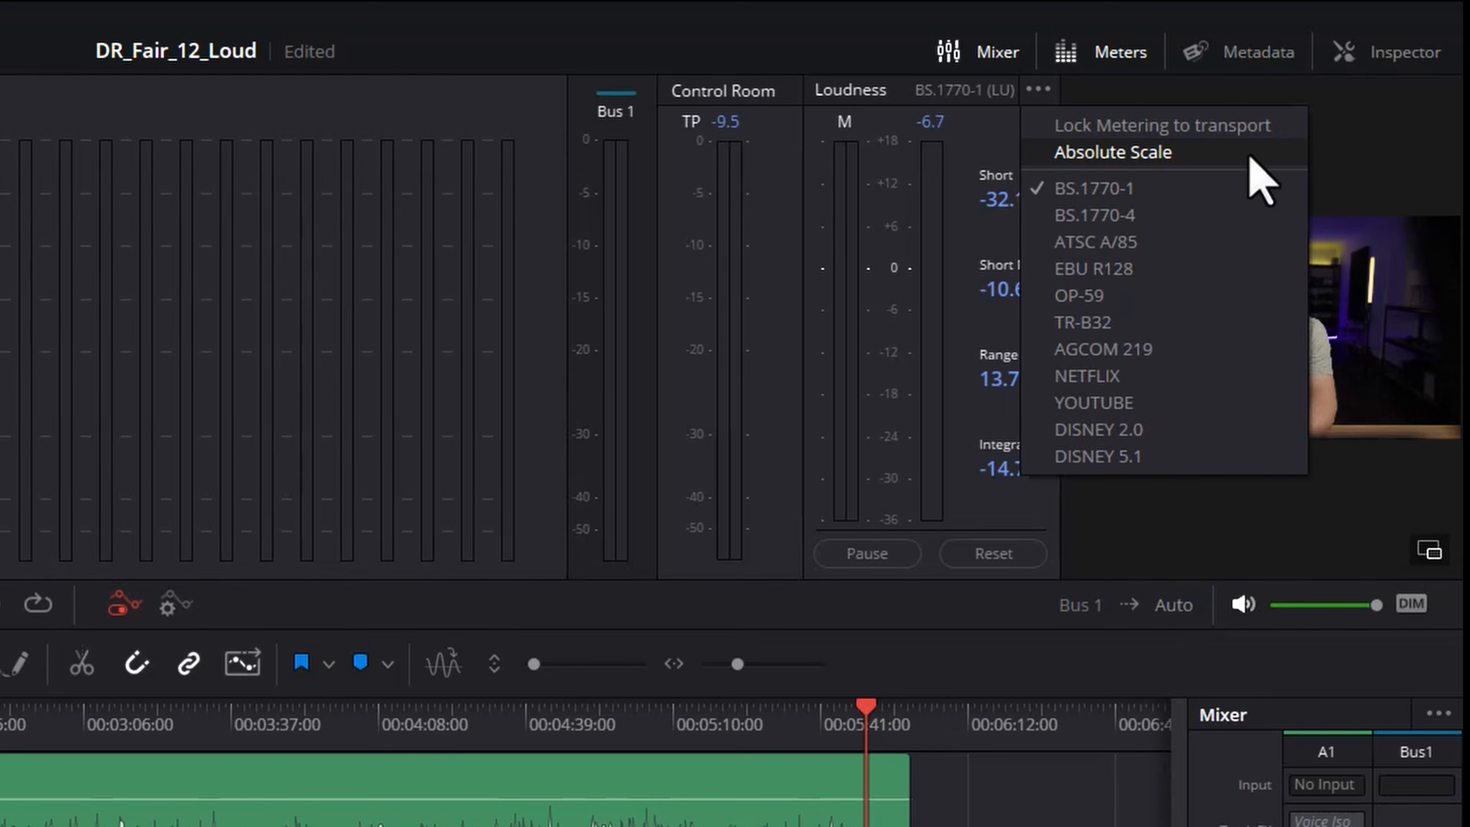
left_click(1143, 155)
left_click(914, 122)
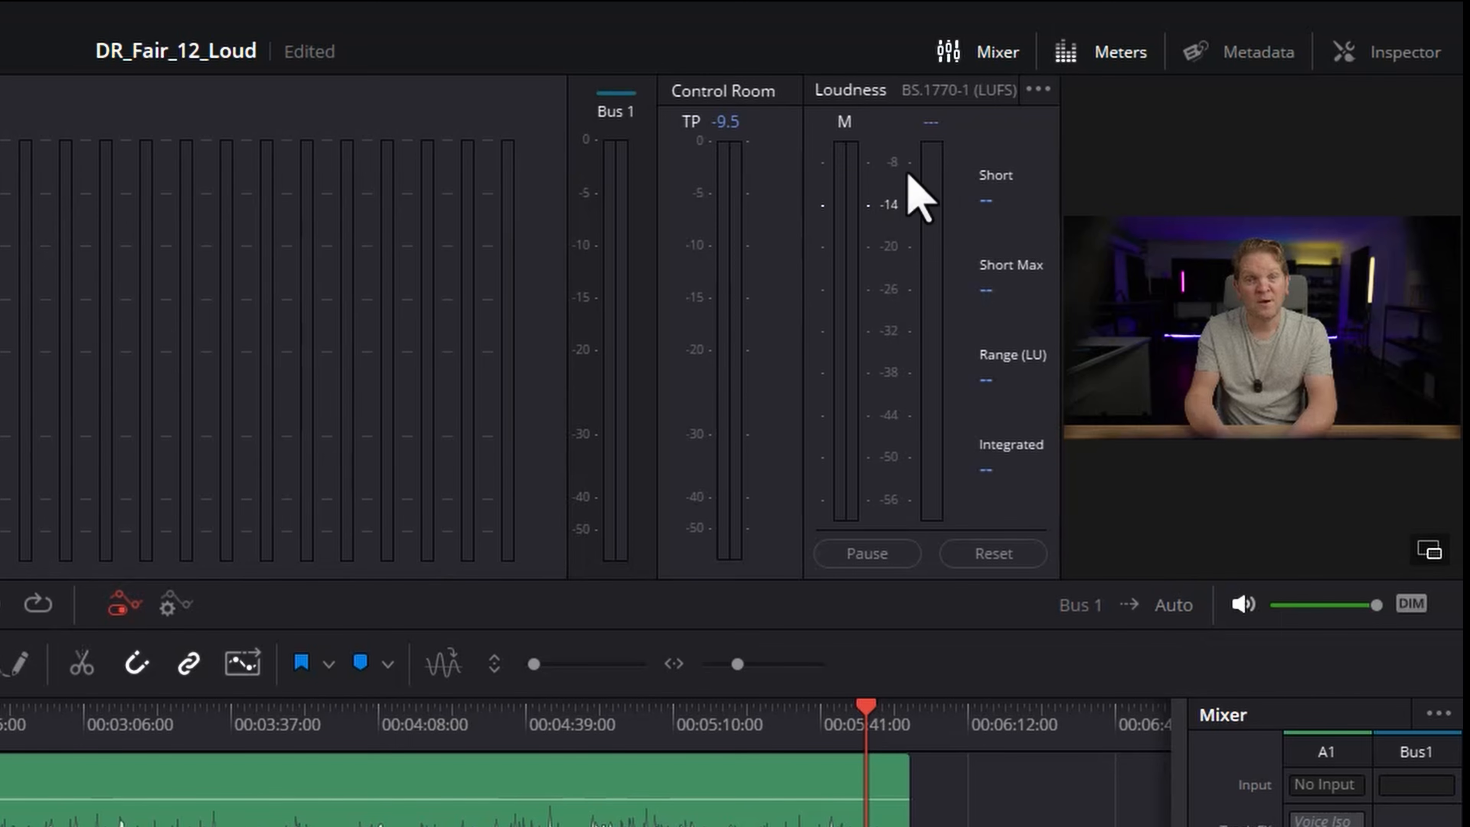
left_click(1037, 90)
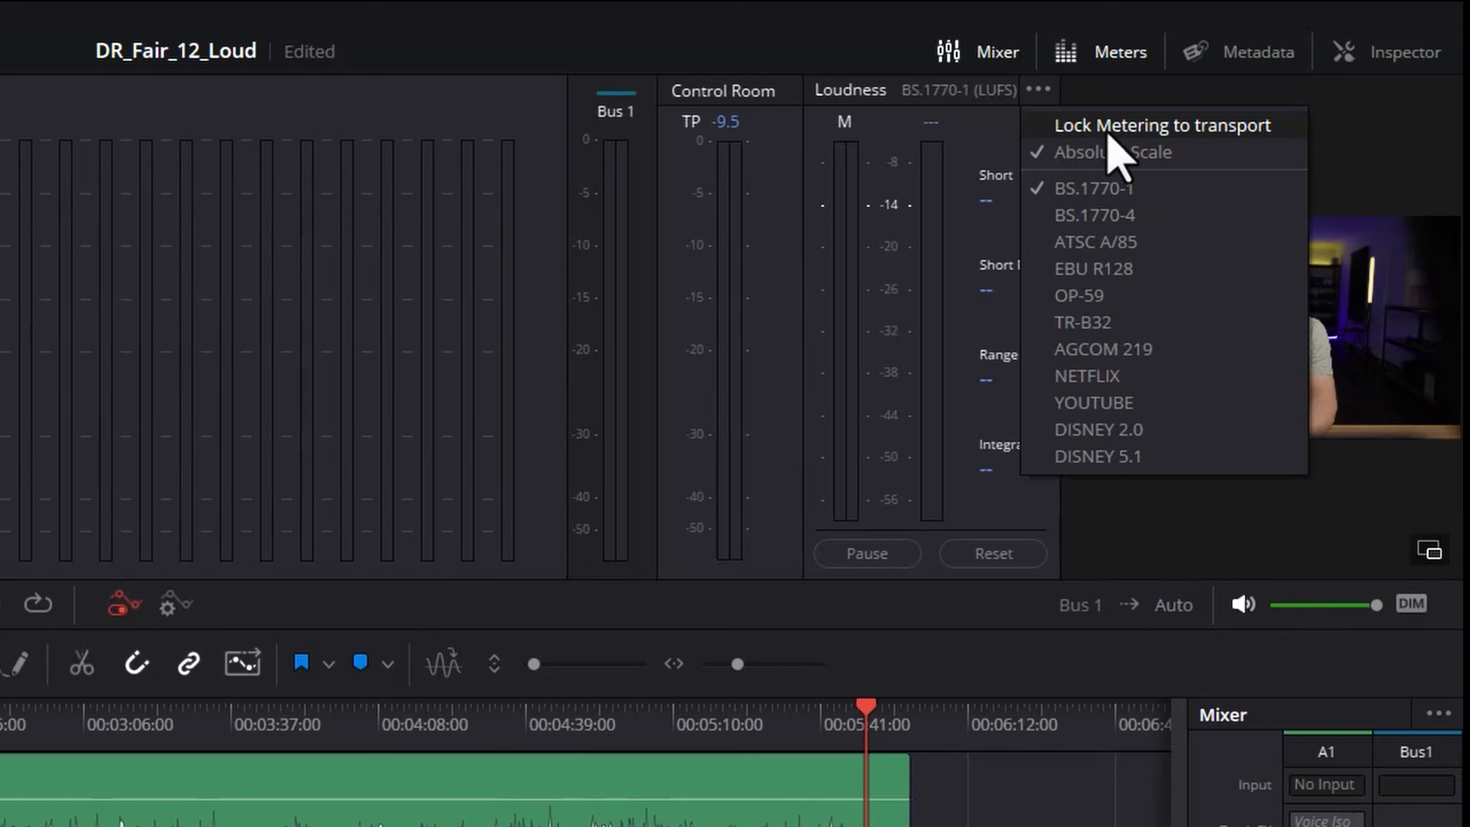
left_click(1254, 132)
- Test the transport-locked loudness metering by playing from 00:02:18:09 and two other timeline positions, and reset the measurements
left_click(552, 414)
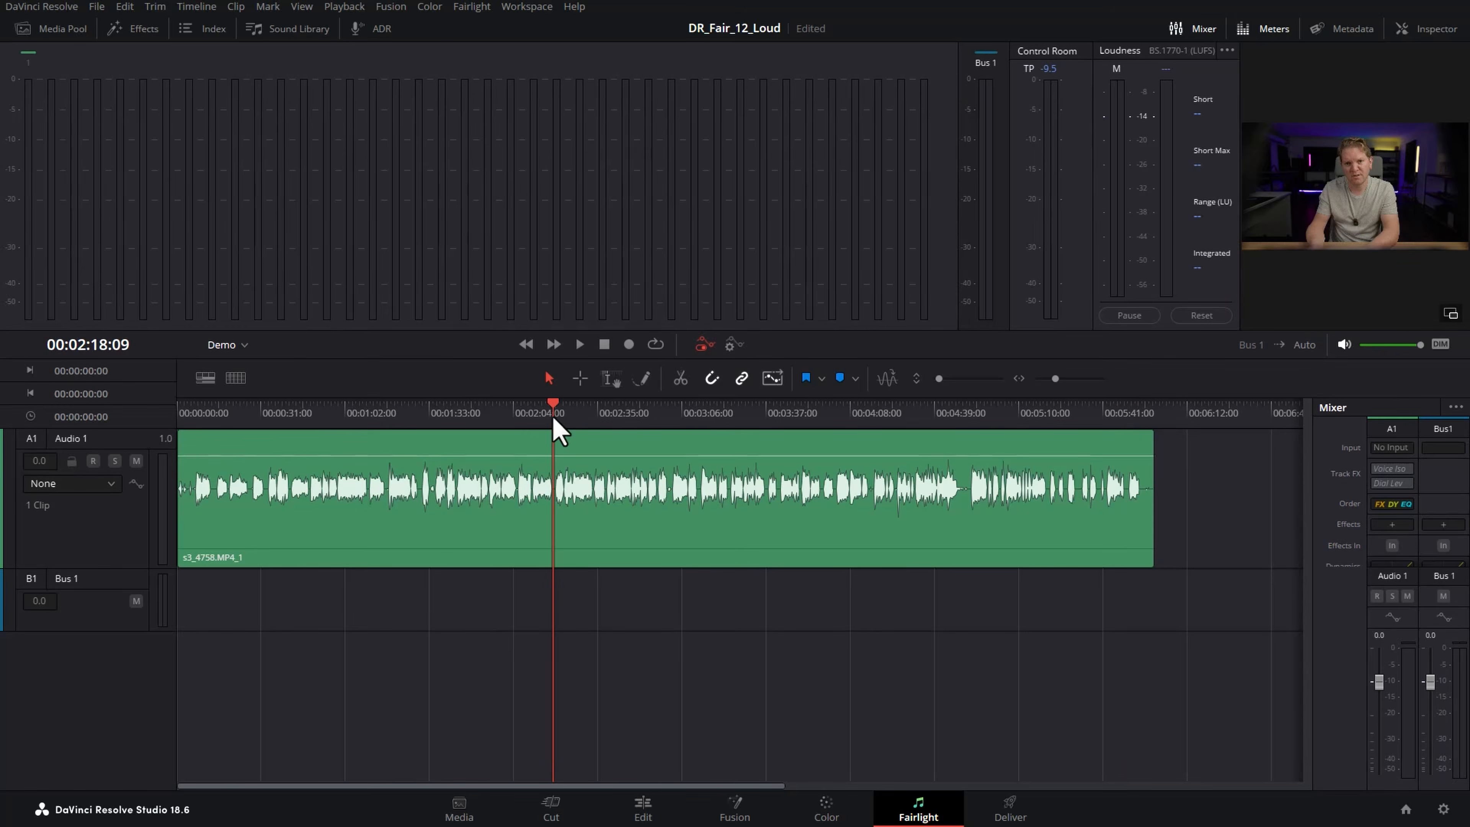
key("space")
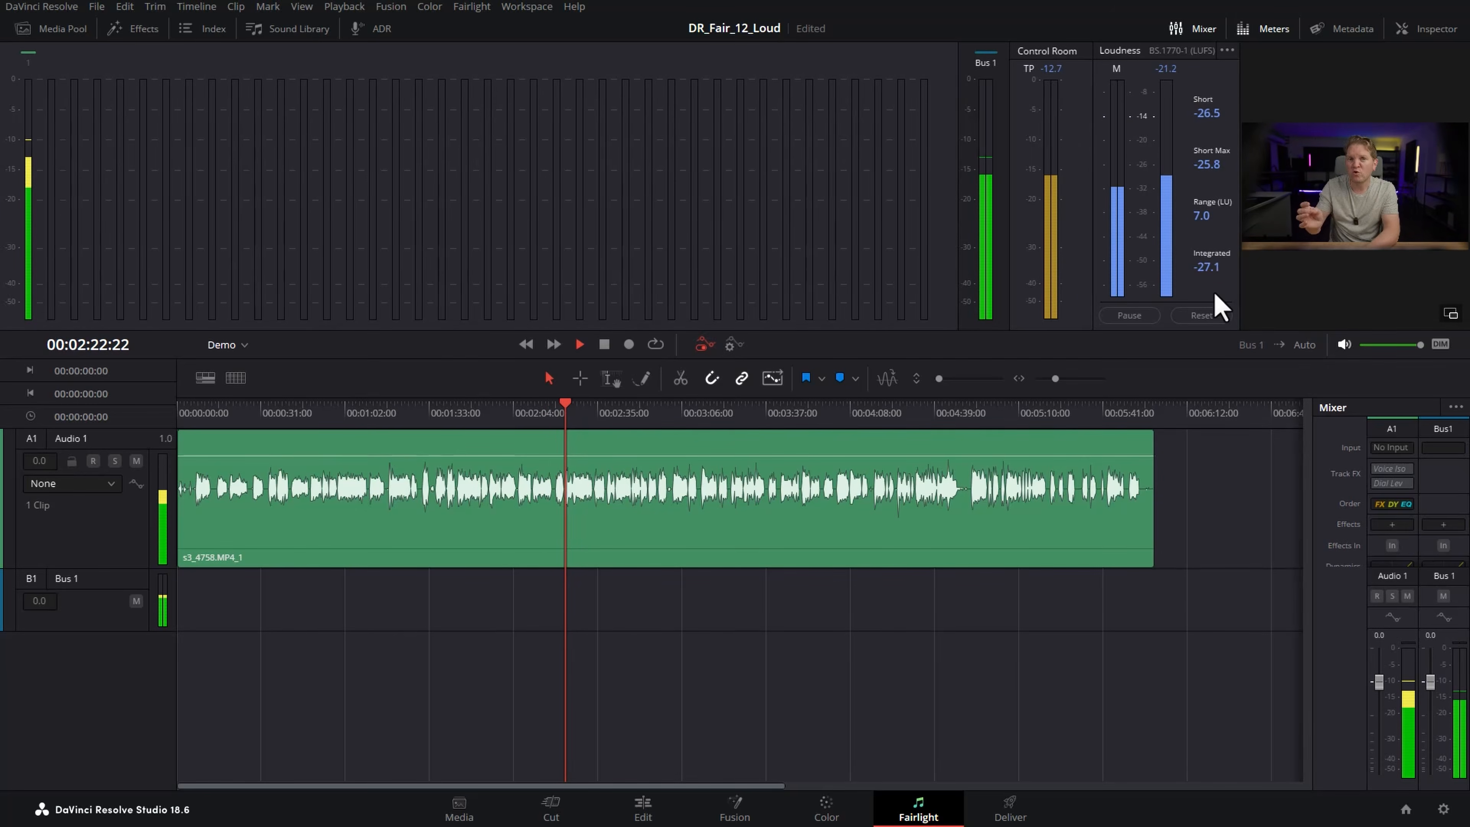
left_click(724, 413)
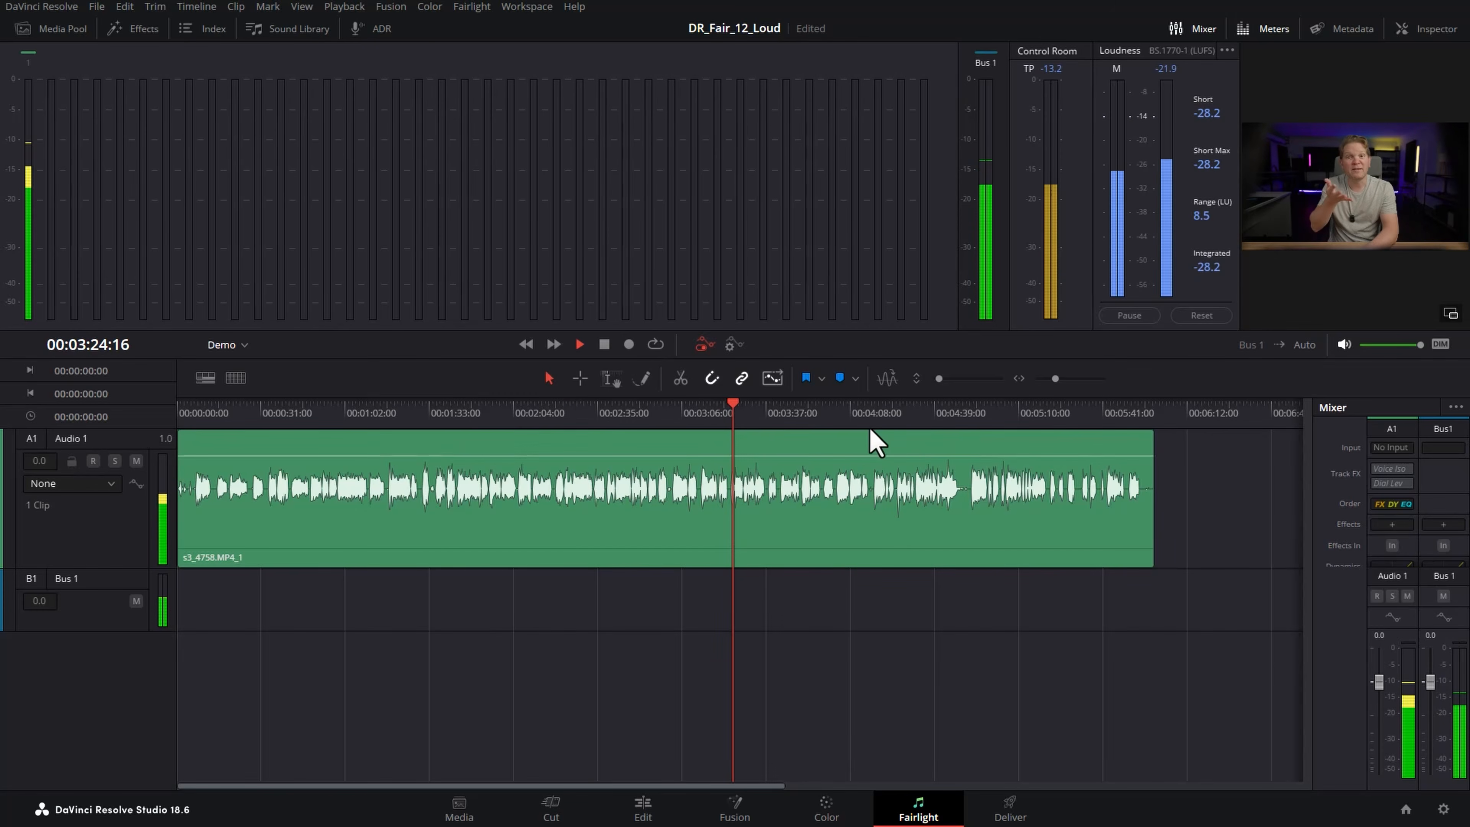
left_click(439, 413)
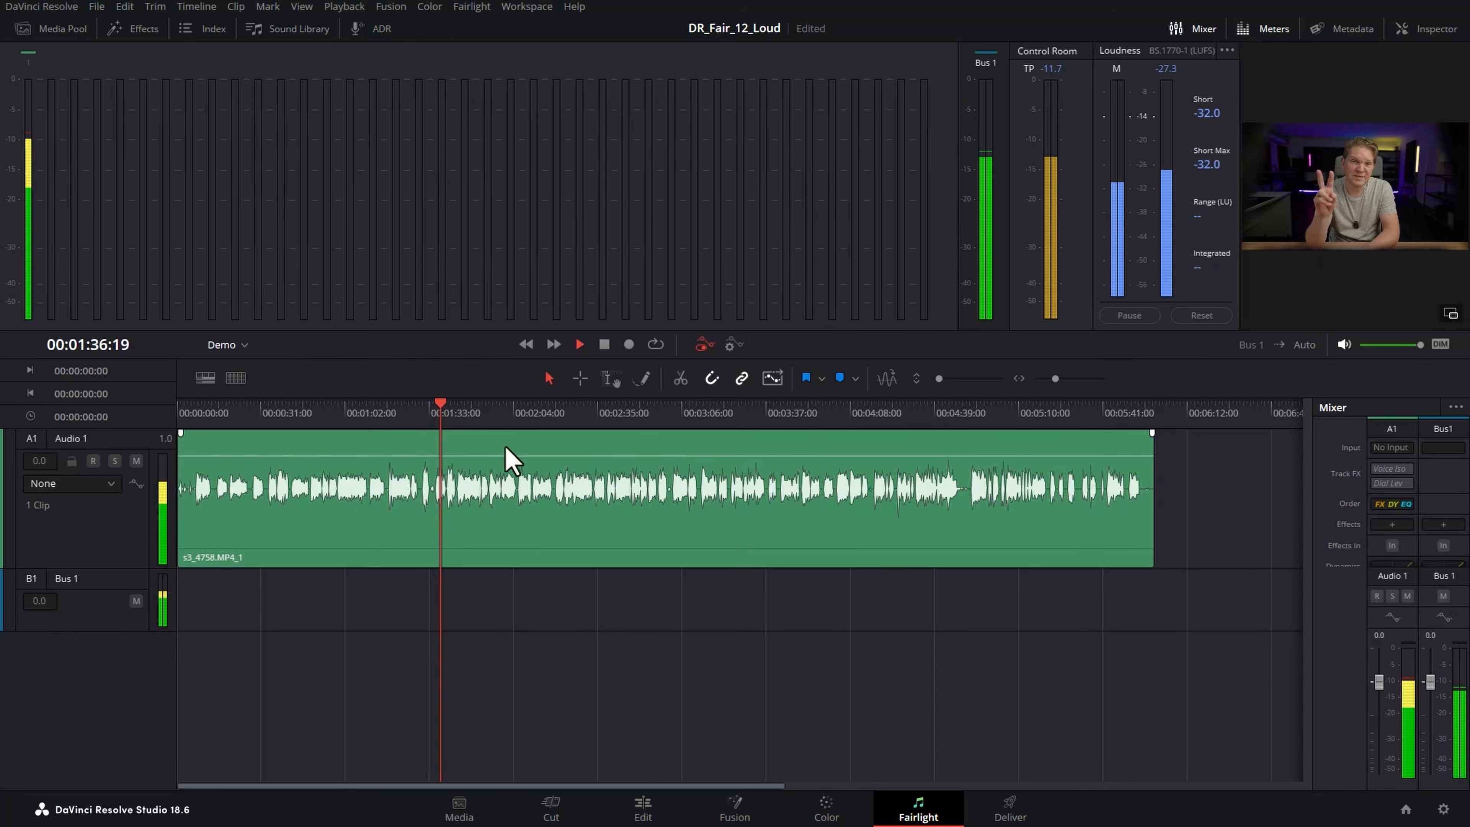
key("space")
left_click(1218, 315)
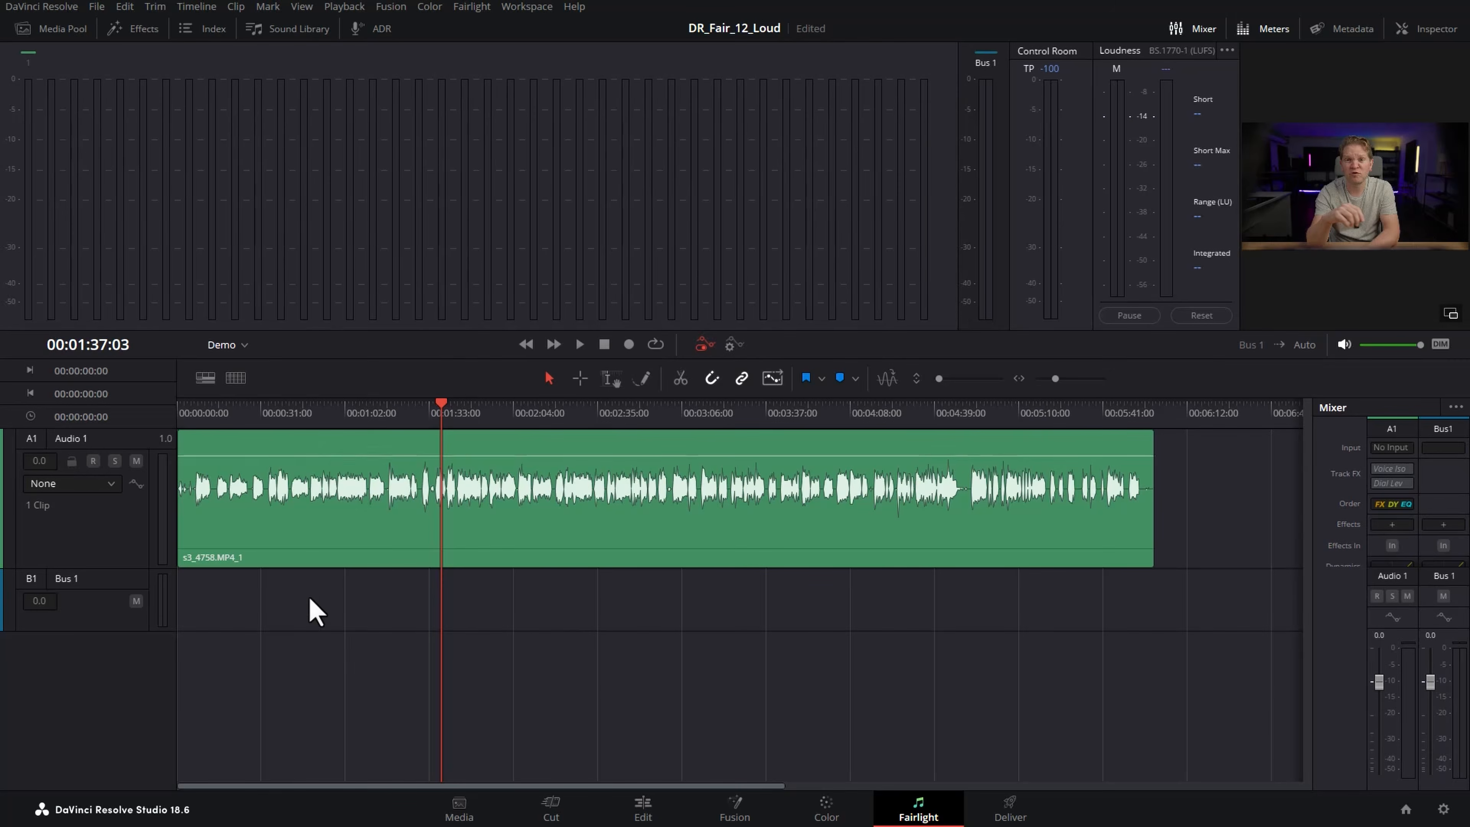
- Enlarge the Bus 1 track's height and turn on its Loudness History with Integrated displayed
left_click(76, 582)
left_click_drag(93, 630, 99, 777)
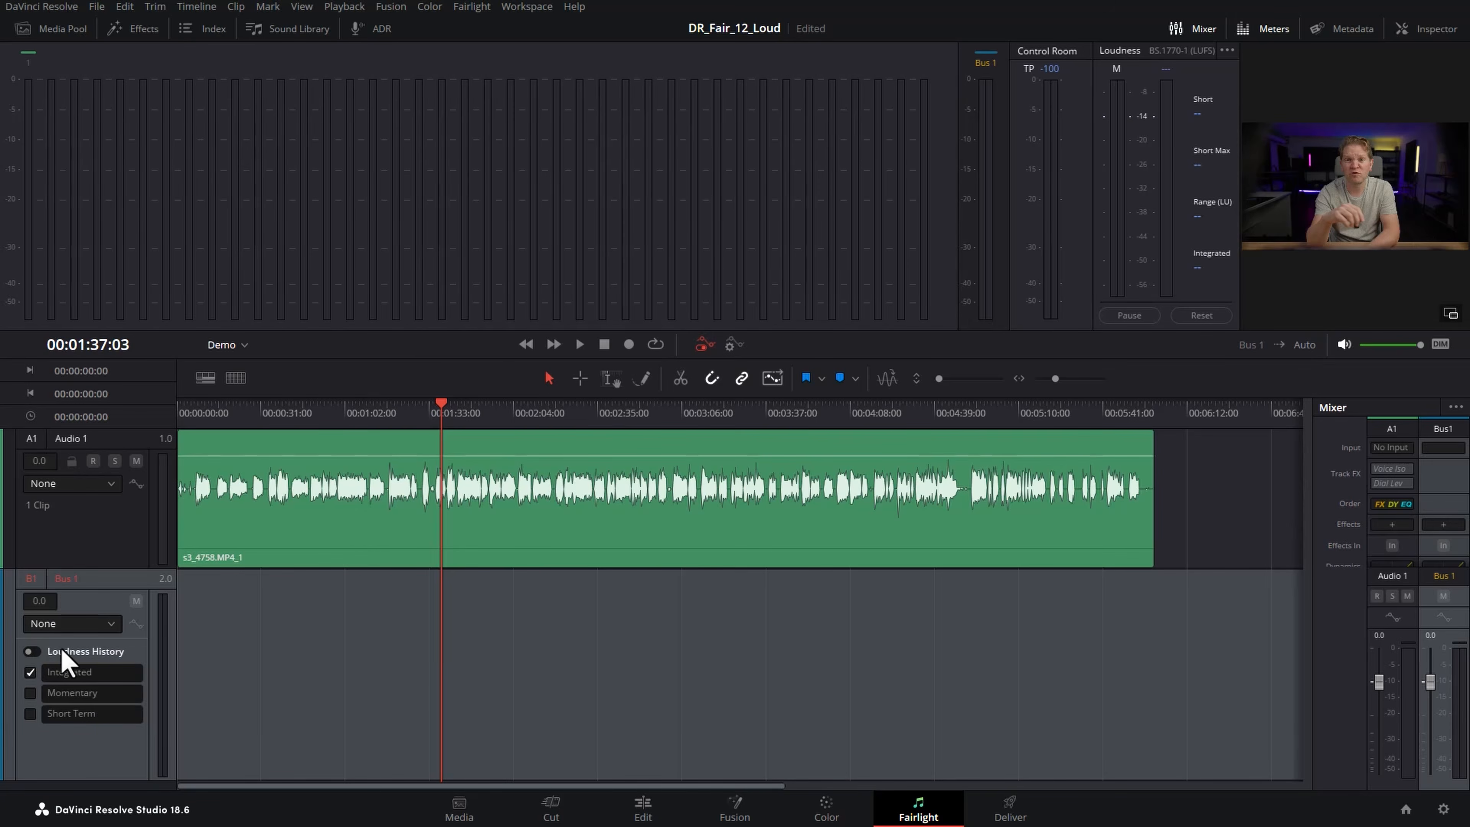
left_click(29, 651)
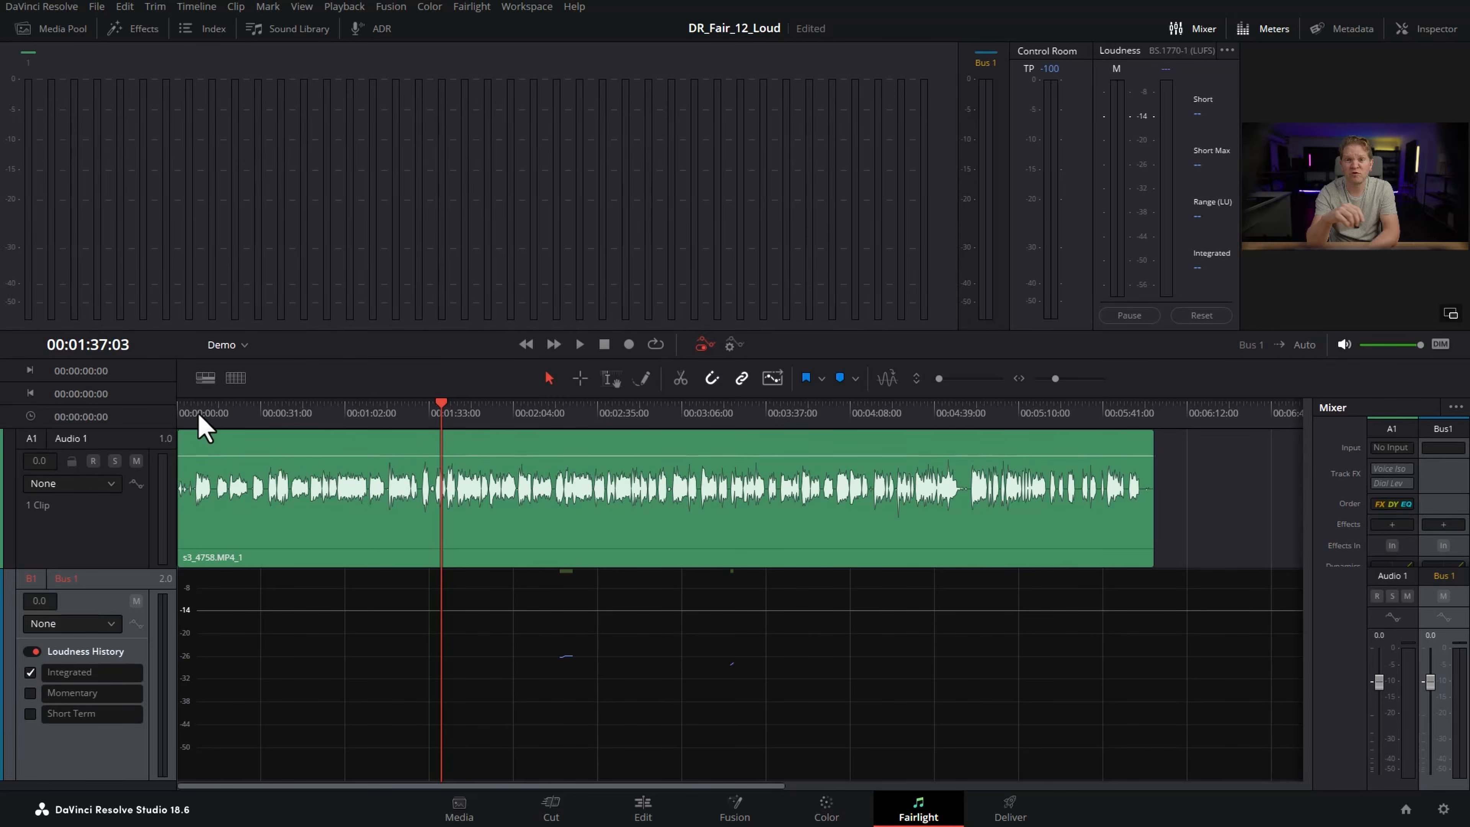
- Play the timeline from its start to record Bus 1's integrated loudness curve, stopping at about 00:00:24
key("Home")
key("space")
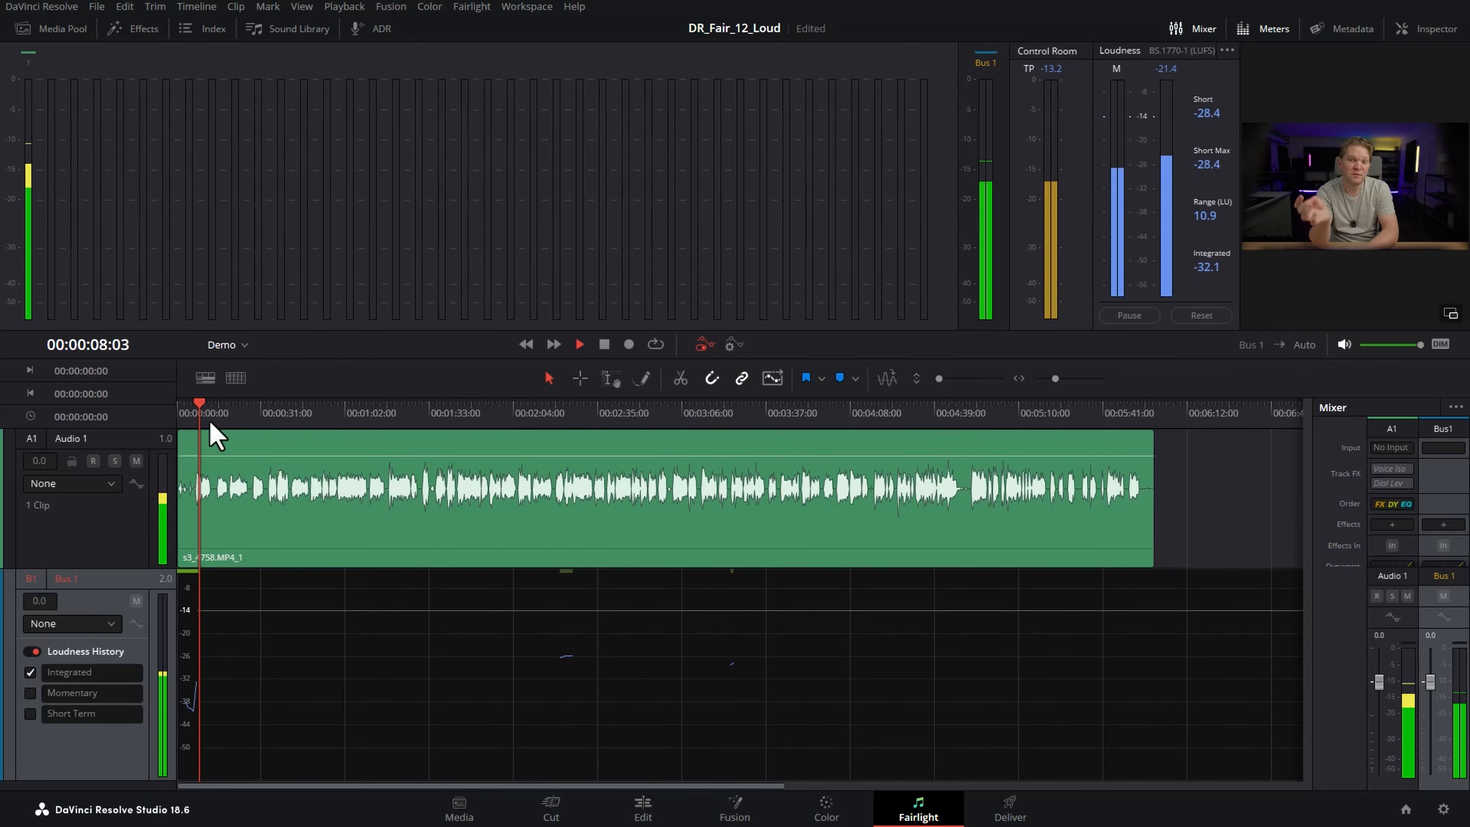
scroll(209, 418, "up", 5)
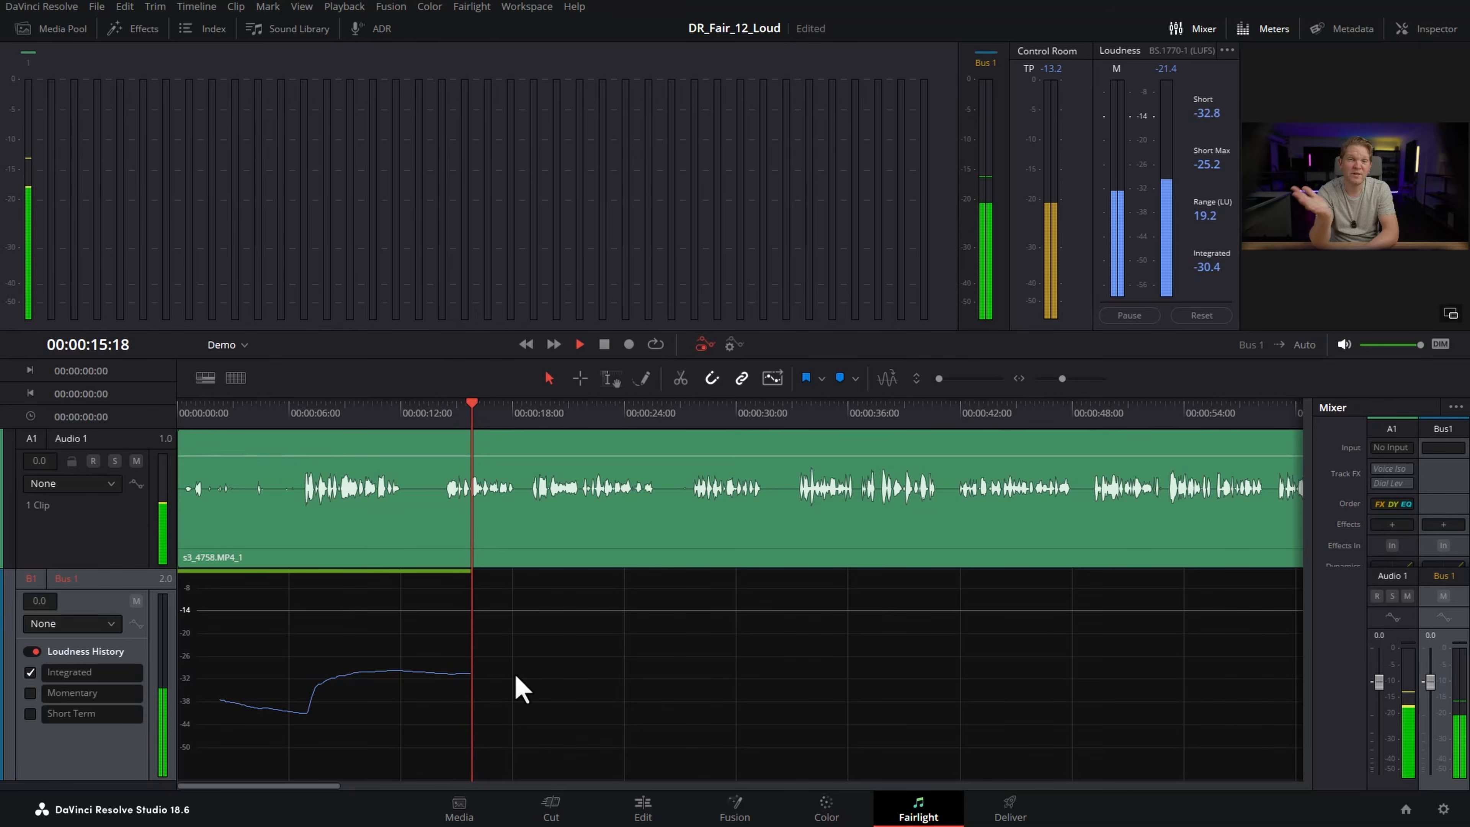
scroll(469, 692, "down", 5)
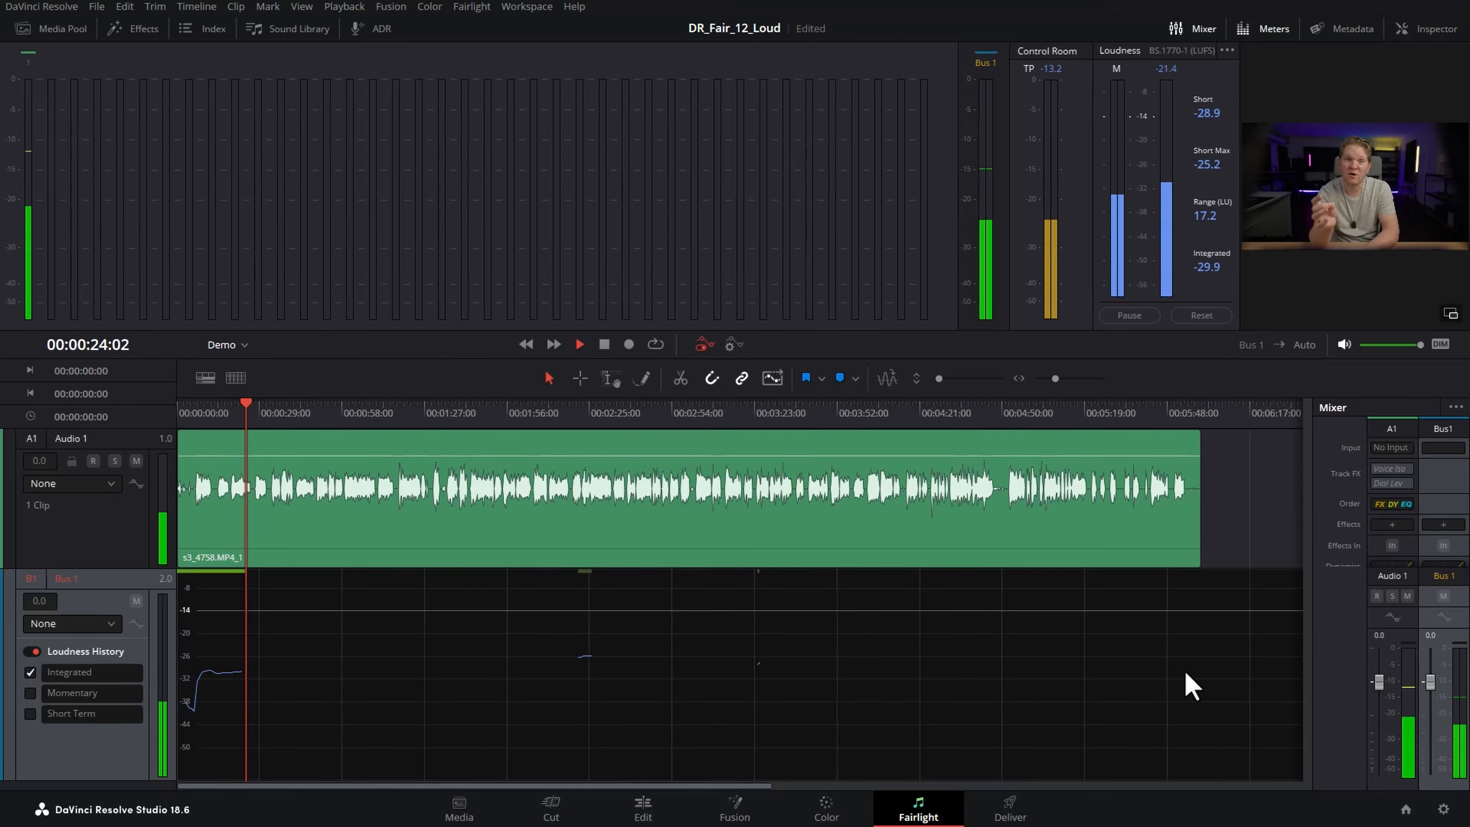
key("space")
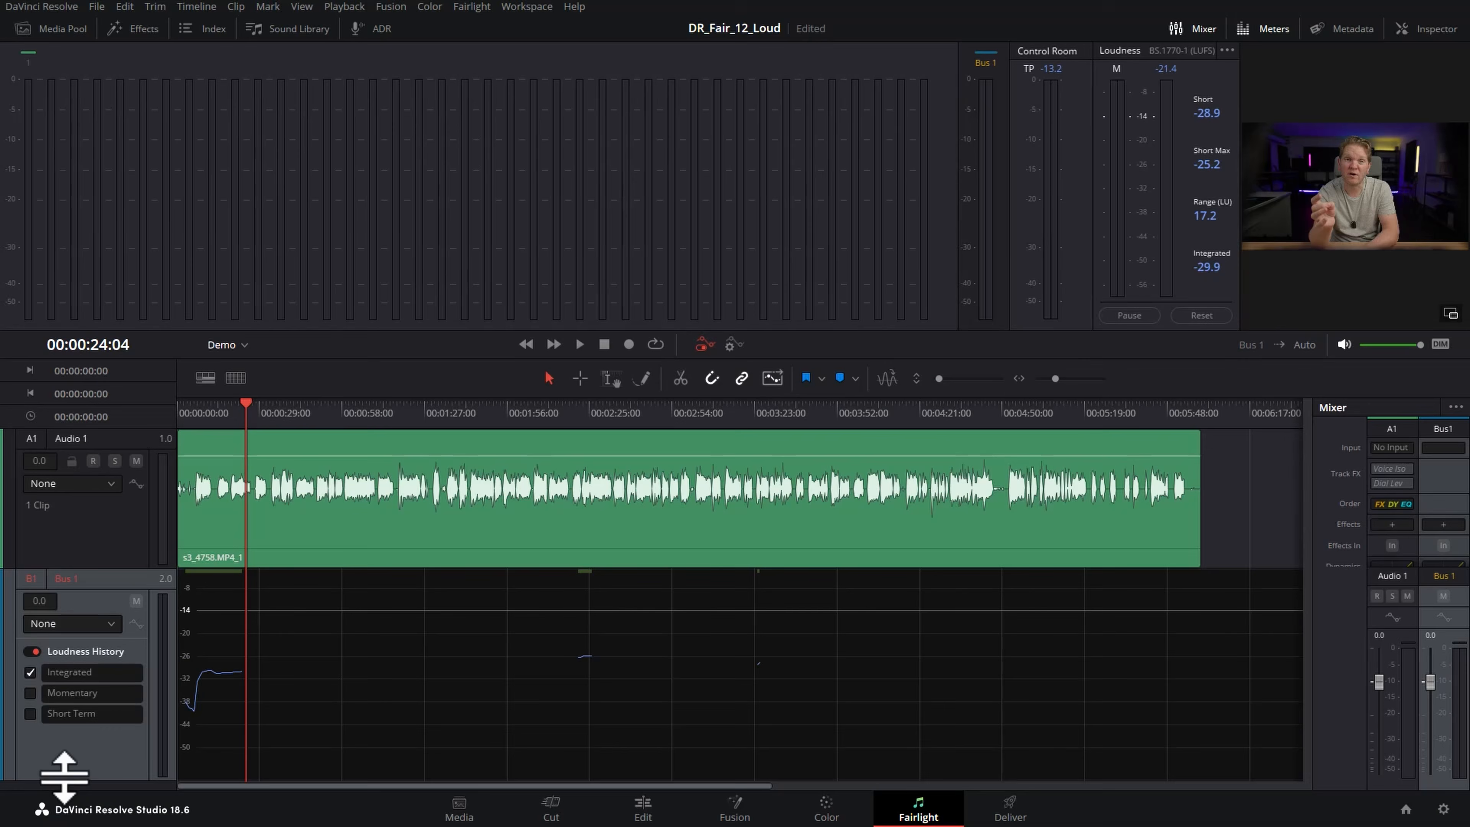
- Reduce the Bus 1 track's height and return the playhead to the timeline start
left_click_drag(59, 781, 81, 626)
left_click(354, 687)
key("Home")
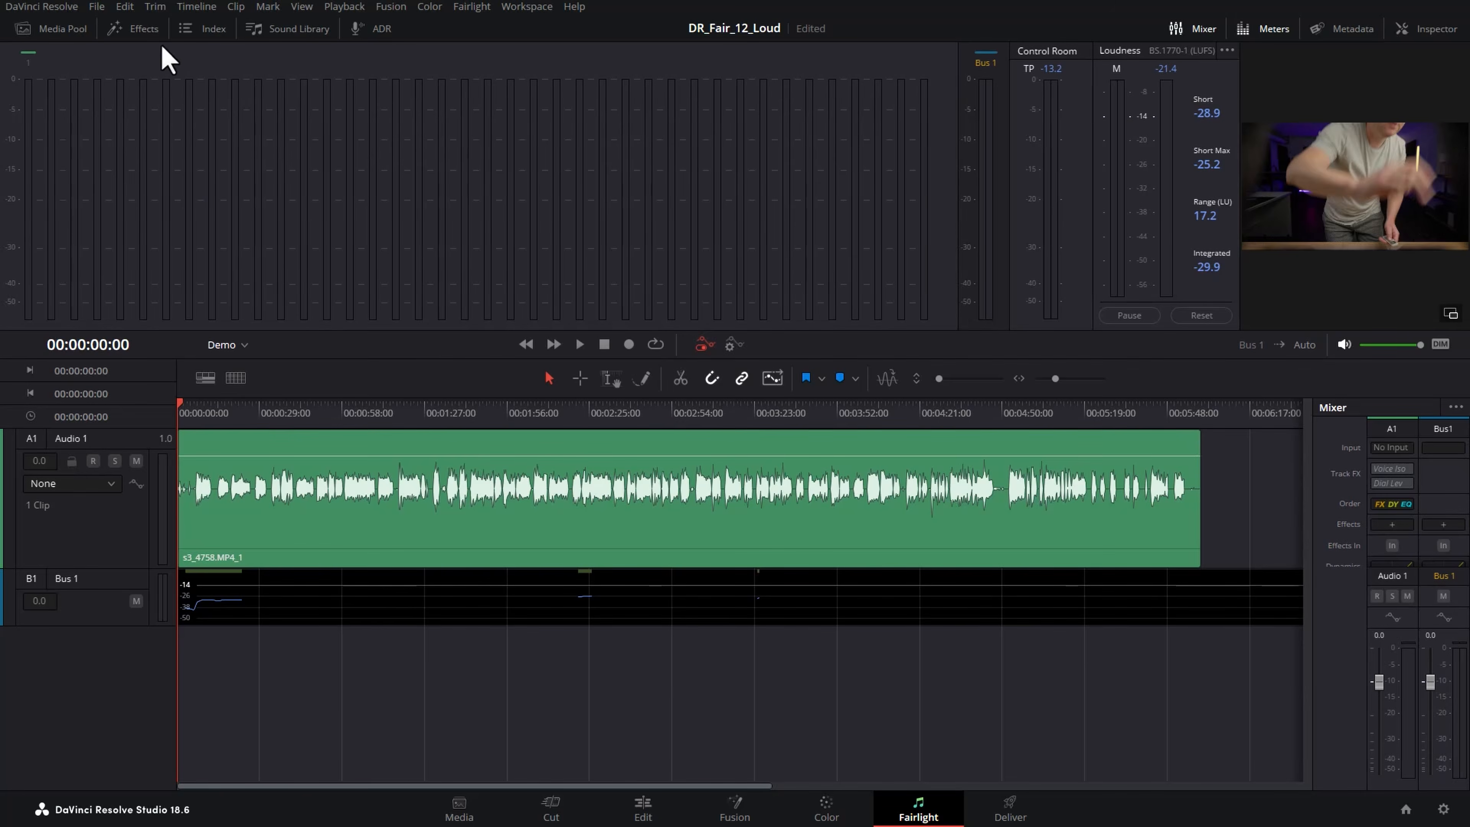
- Bounce the Bus 1 mix to a new track
left_click(194, 8)
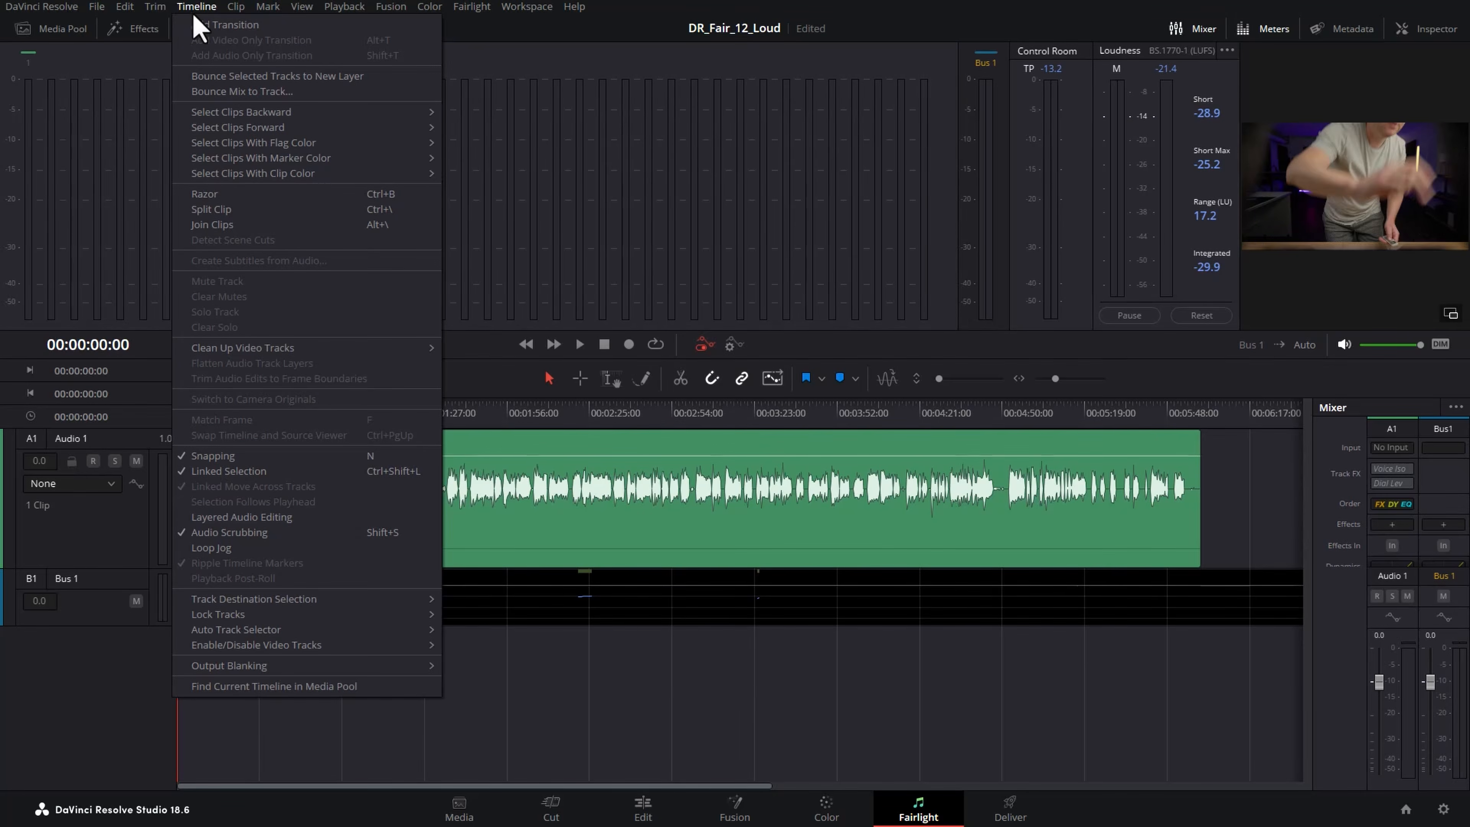
left_click(320, 92)
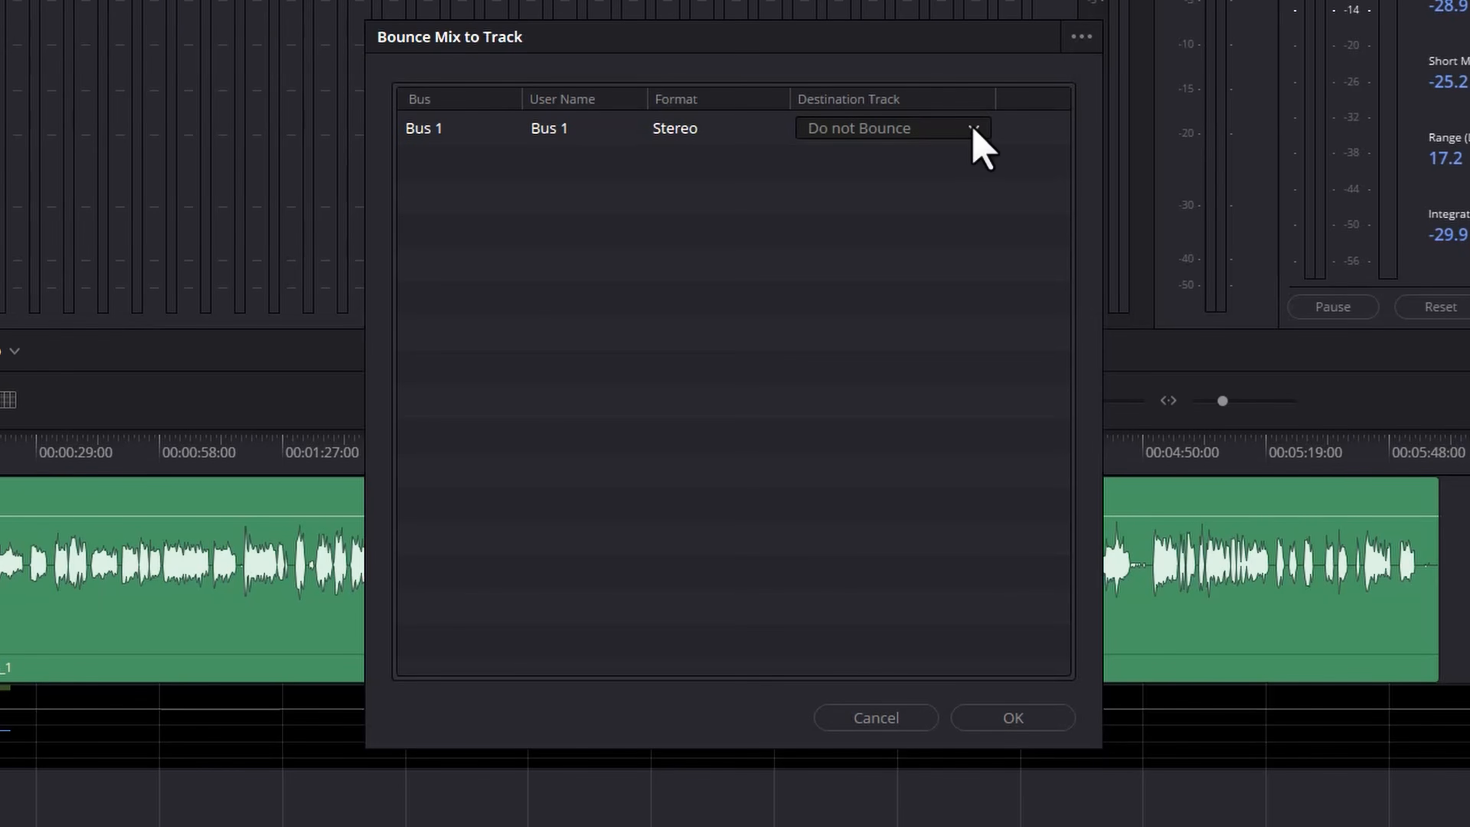
left_click(972, 129)
left_click(840, 186)
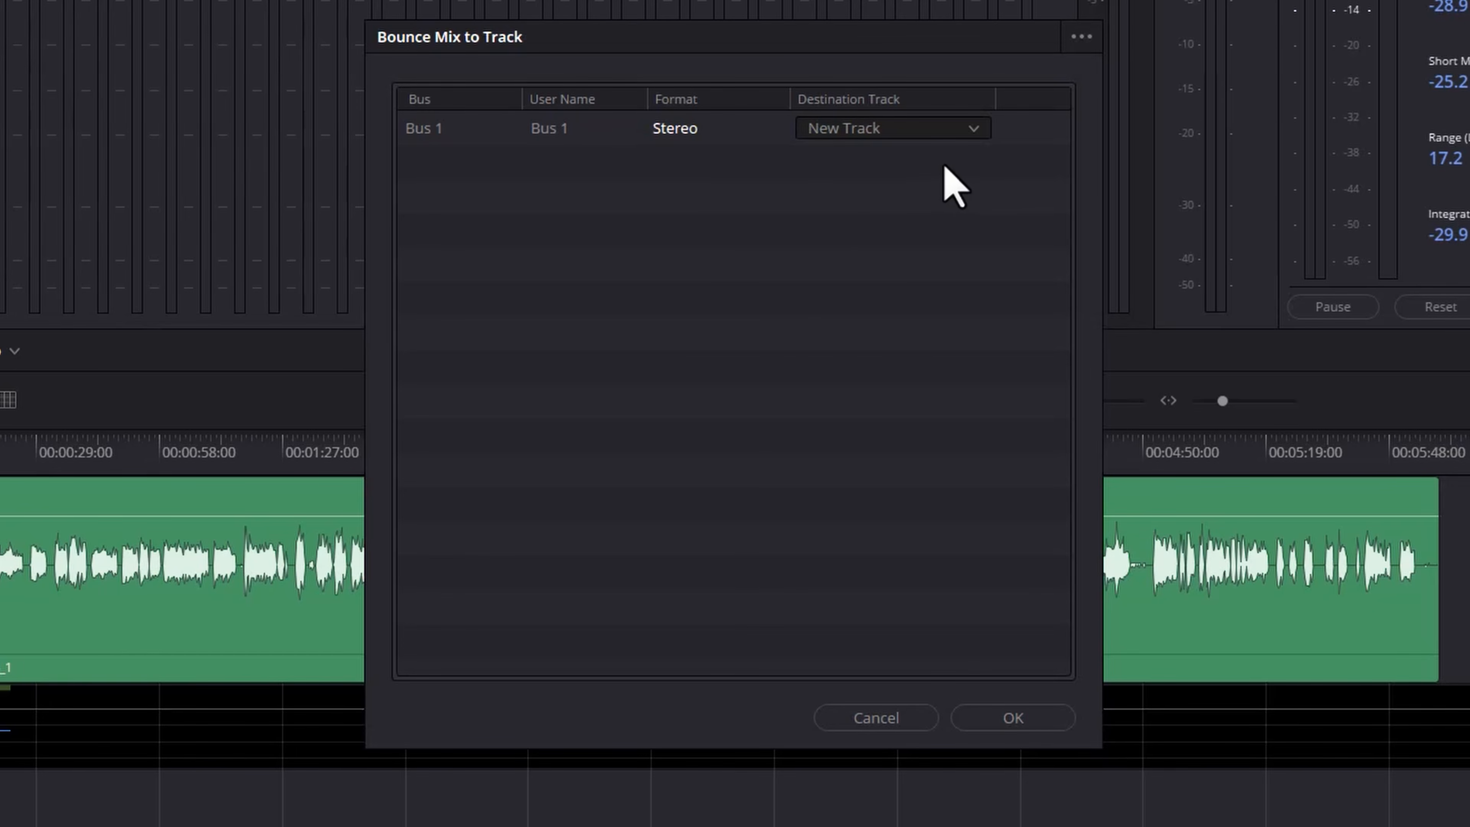
left_click(1026, 721)
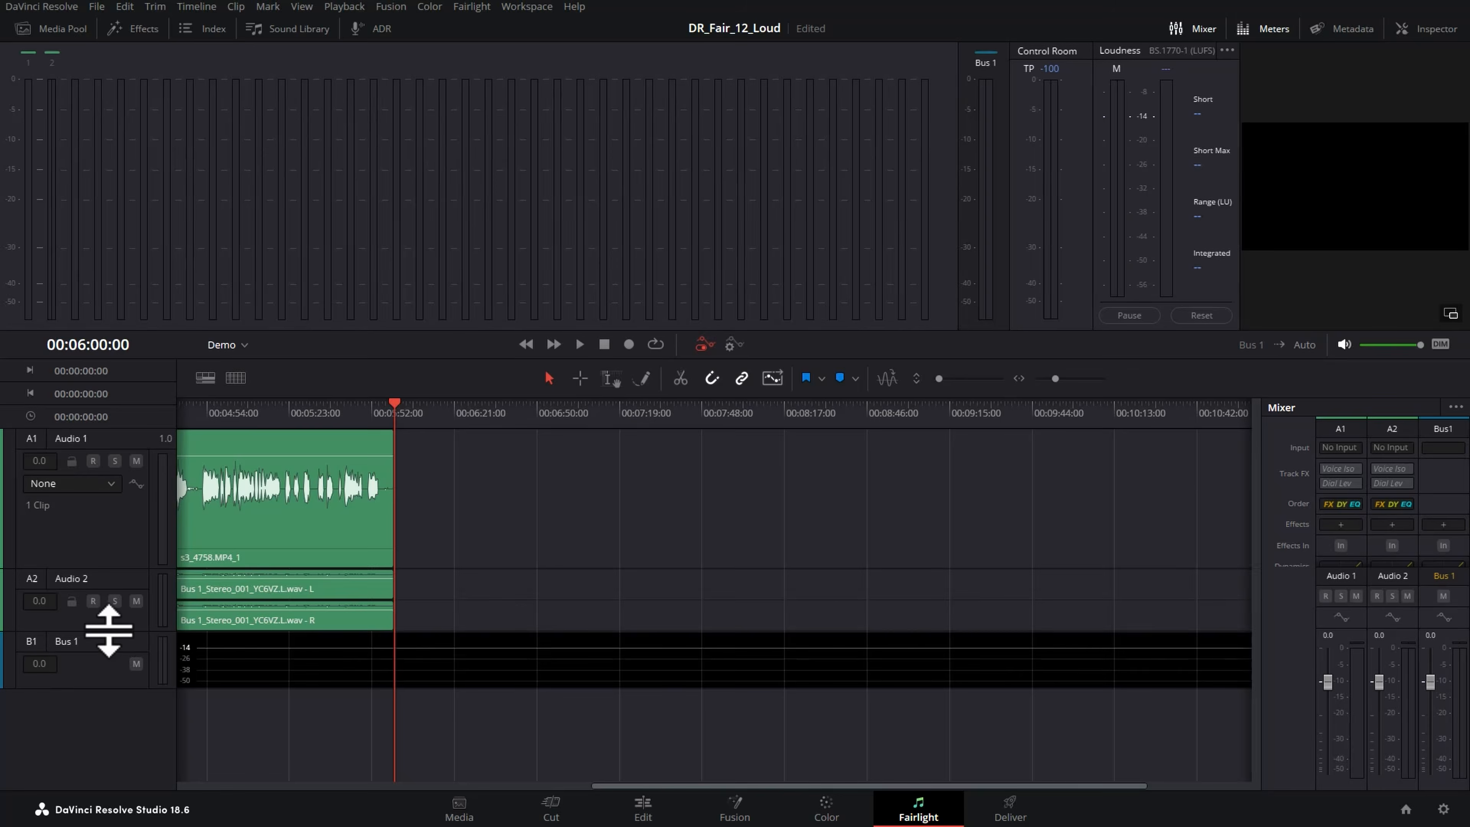
- Enlarge the Audio 2 track's height and fit the whole timeline in view
left_click_drag(109, 637, 112, 706)
left_click(91, 580)
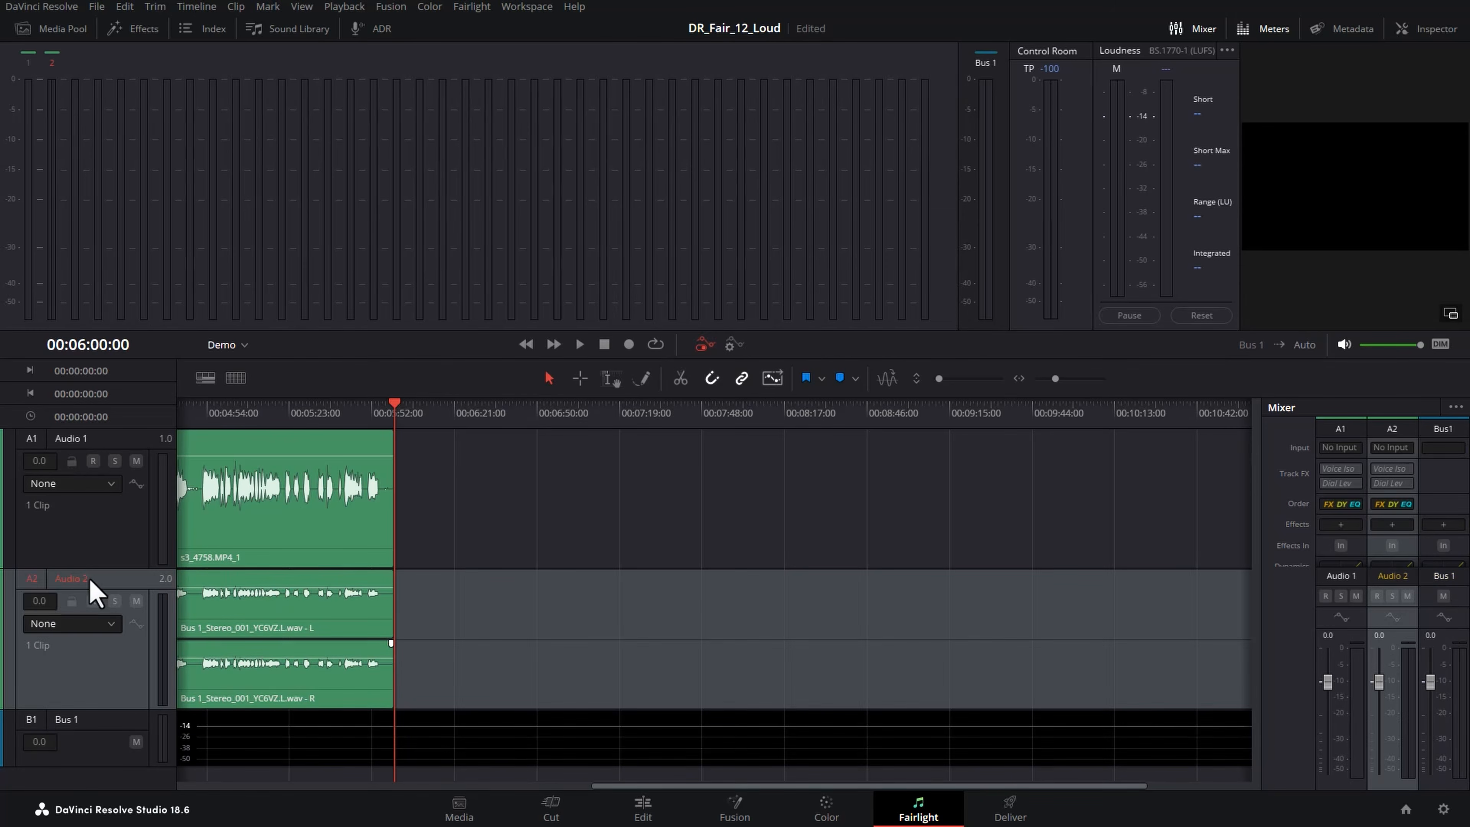
key("shift+z")
- Analyze the audio levels of the bounced stereo clip on Audio 2 using the ITU-R BS.1770-4 loudness standard
left_click(288, 594)
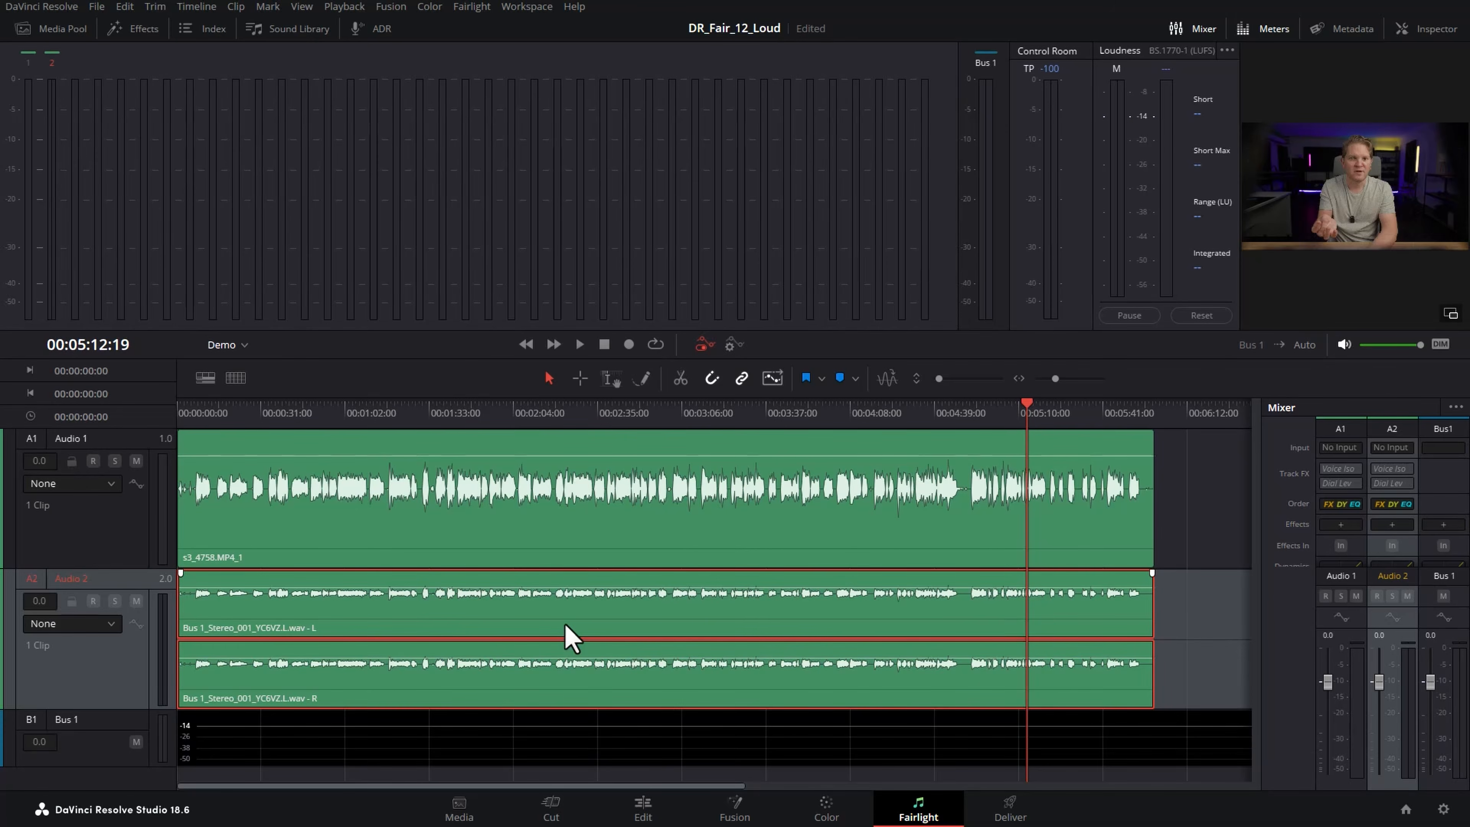
right_click(537, 629)
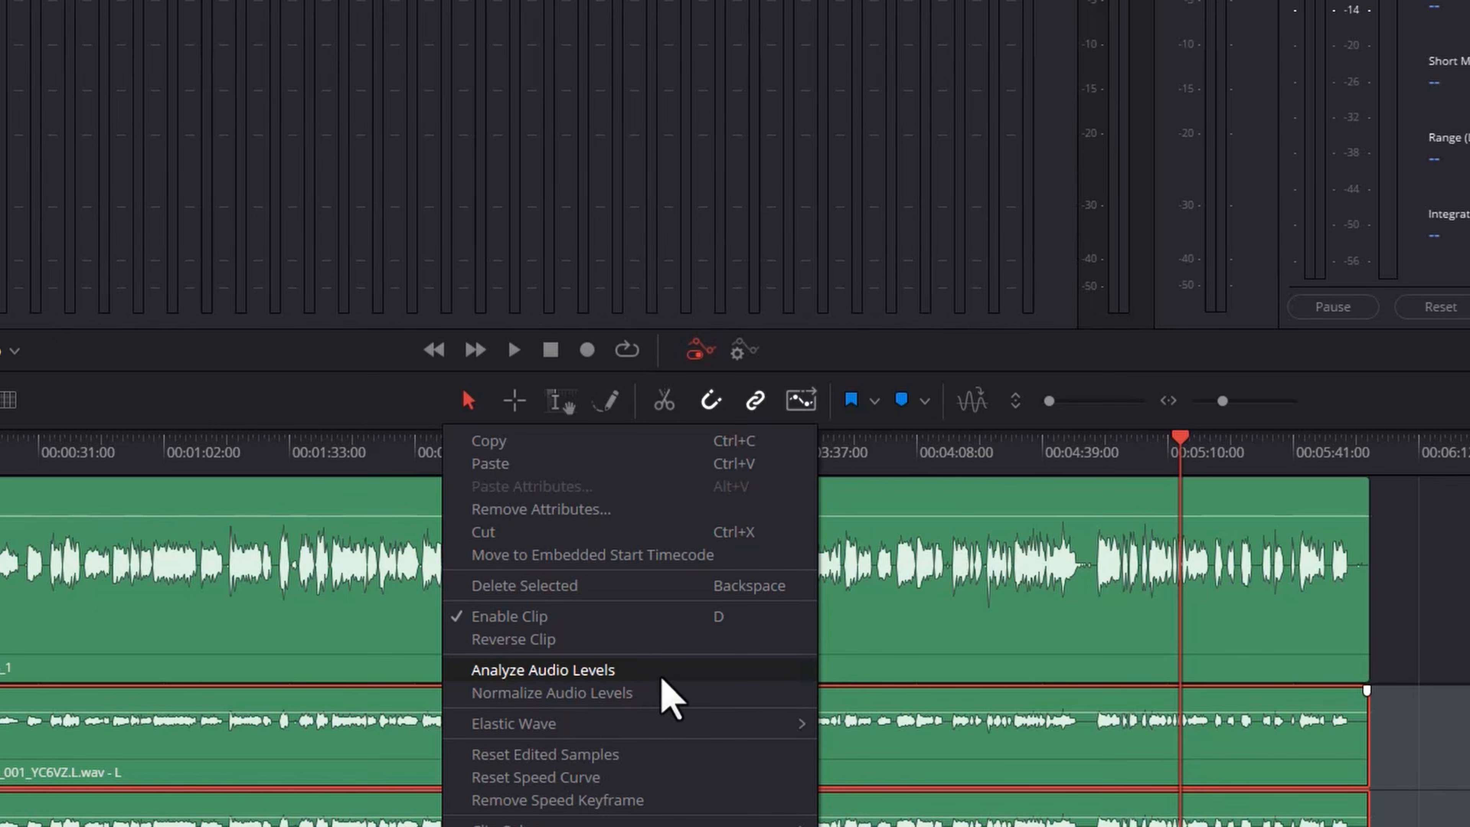
left_click(663, 678)
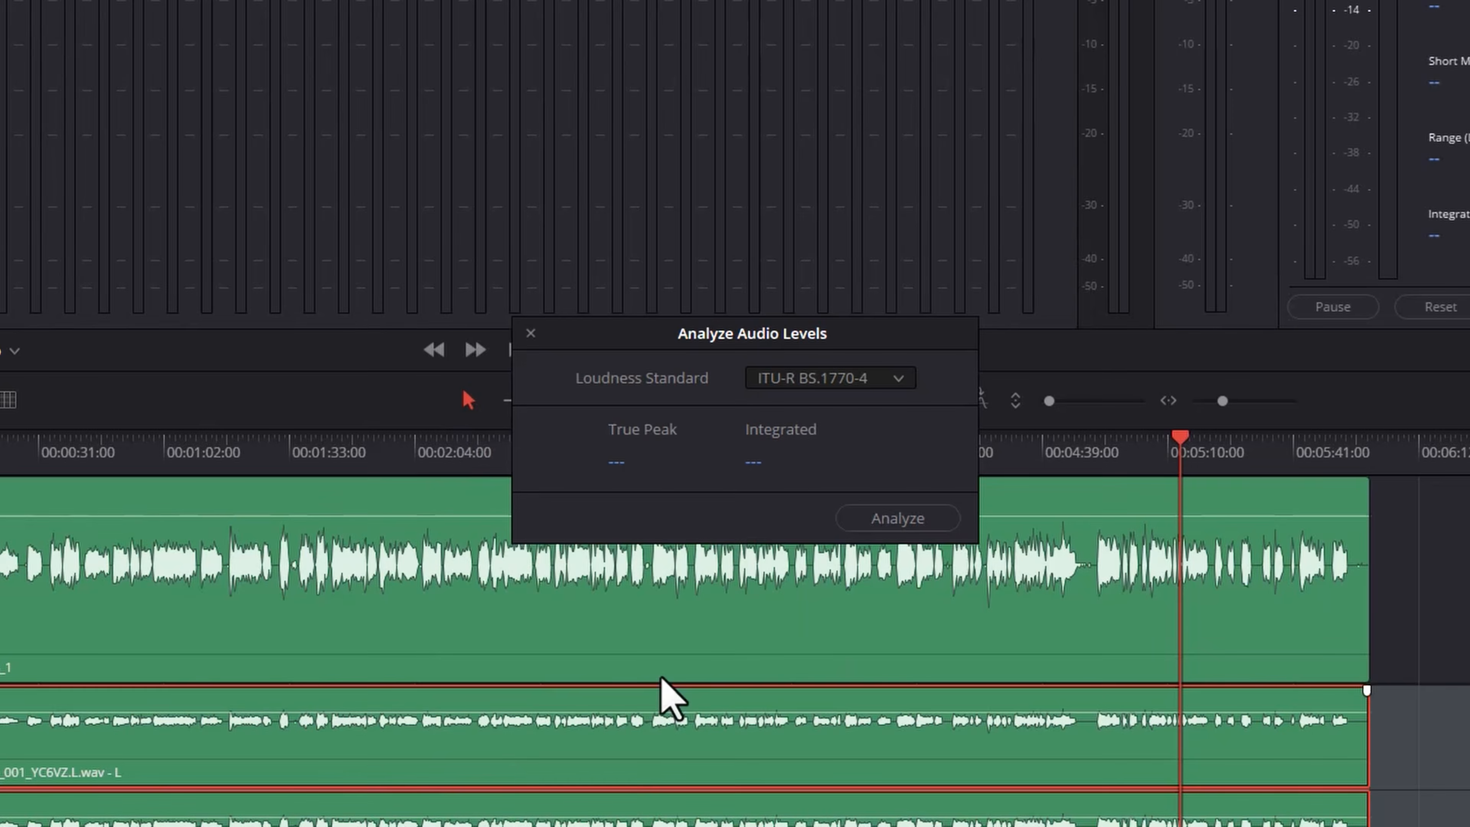
left_click(902, 383)
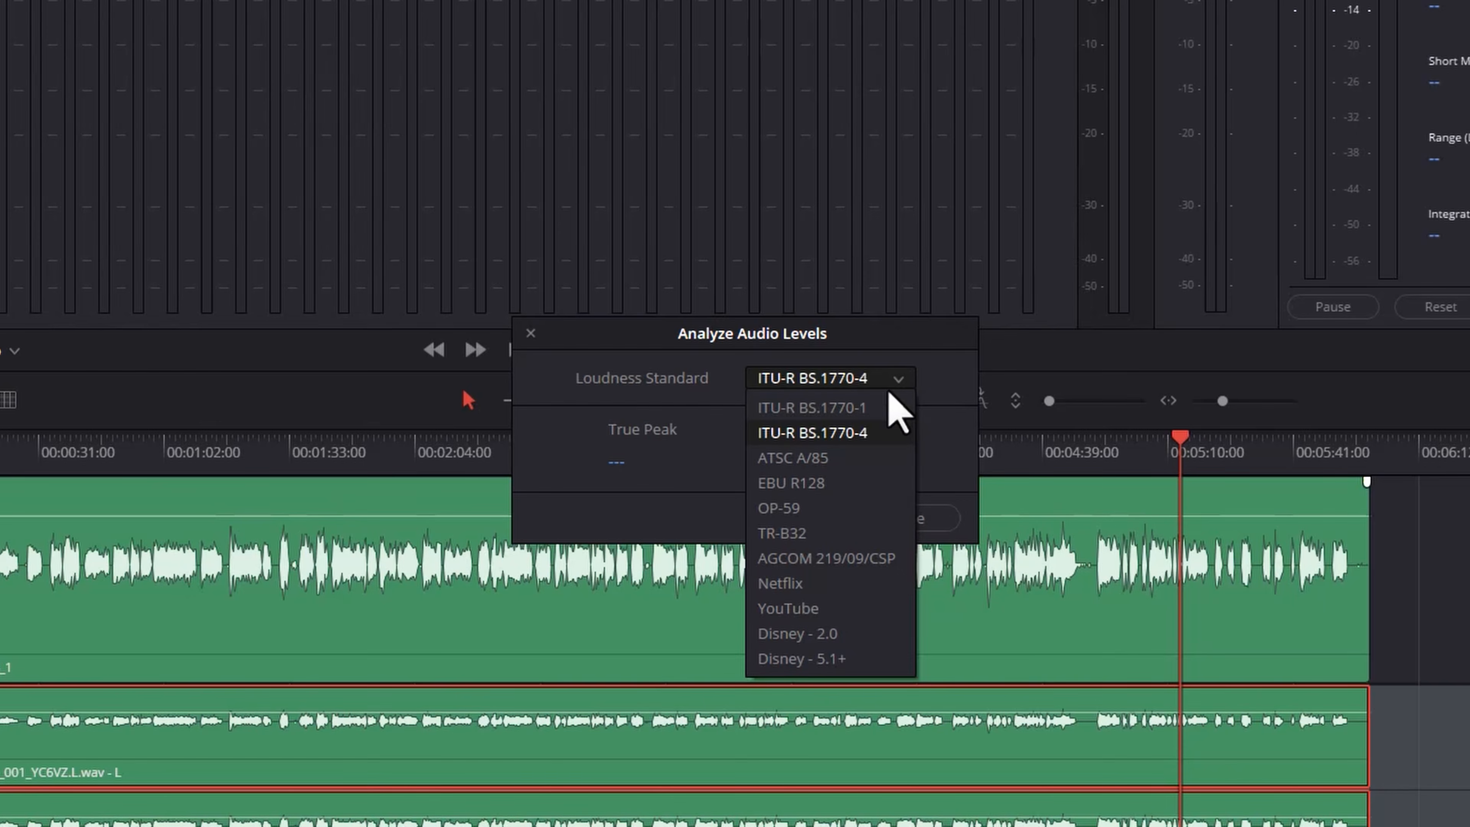
left_click(866, 439)
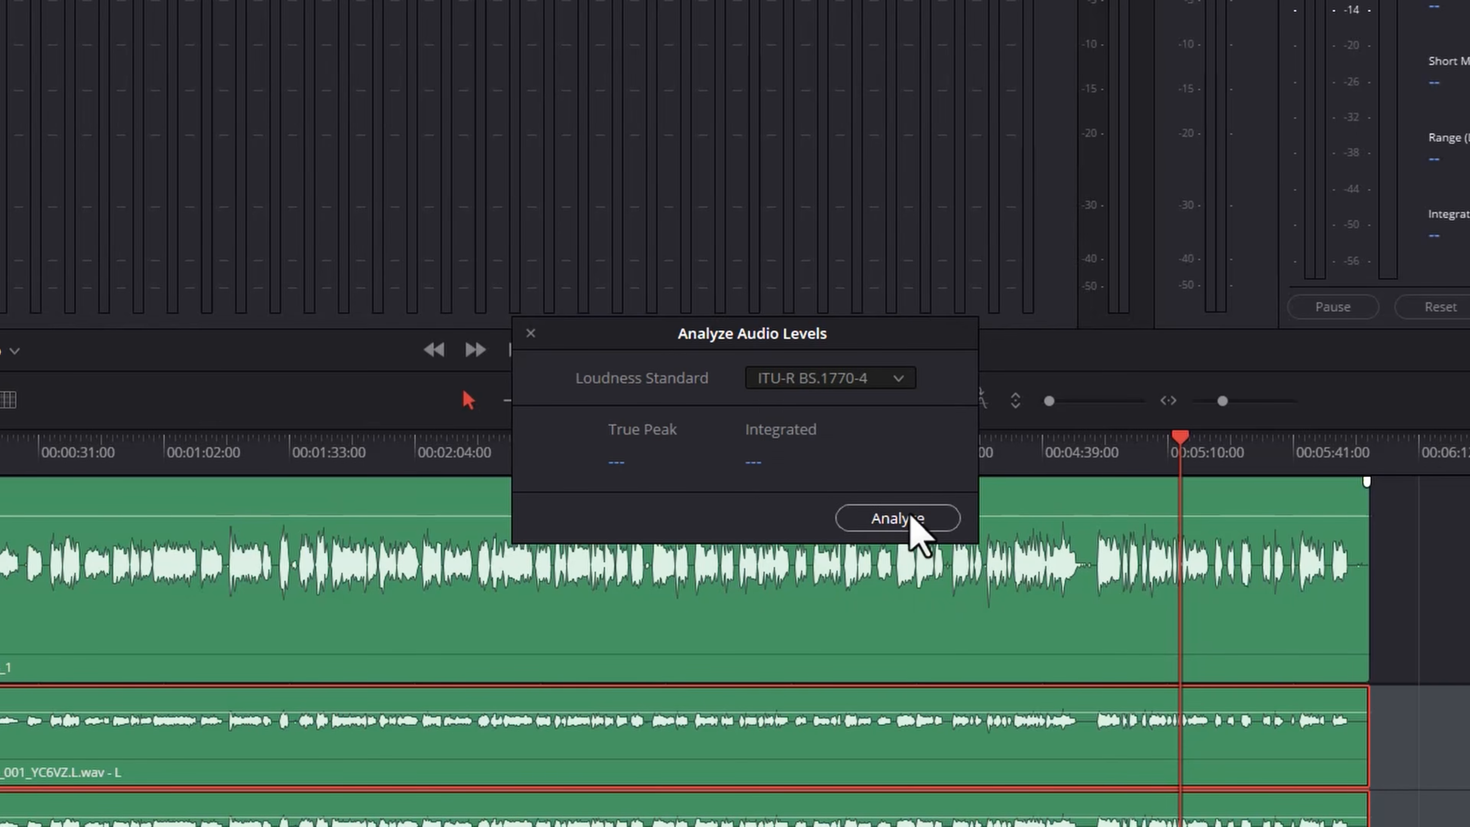
left_click(913, 523)
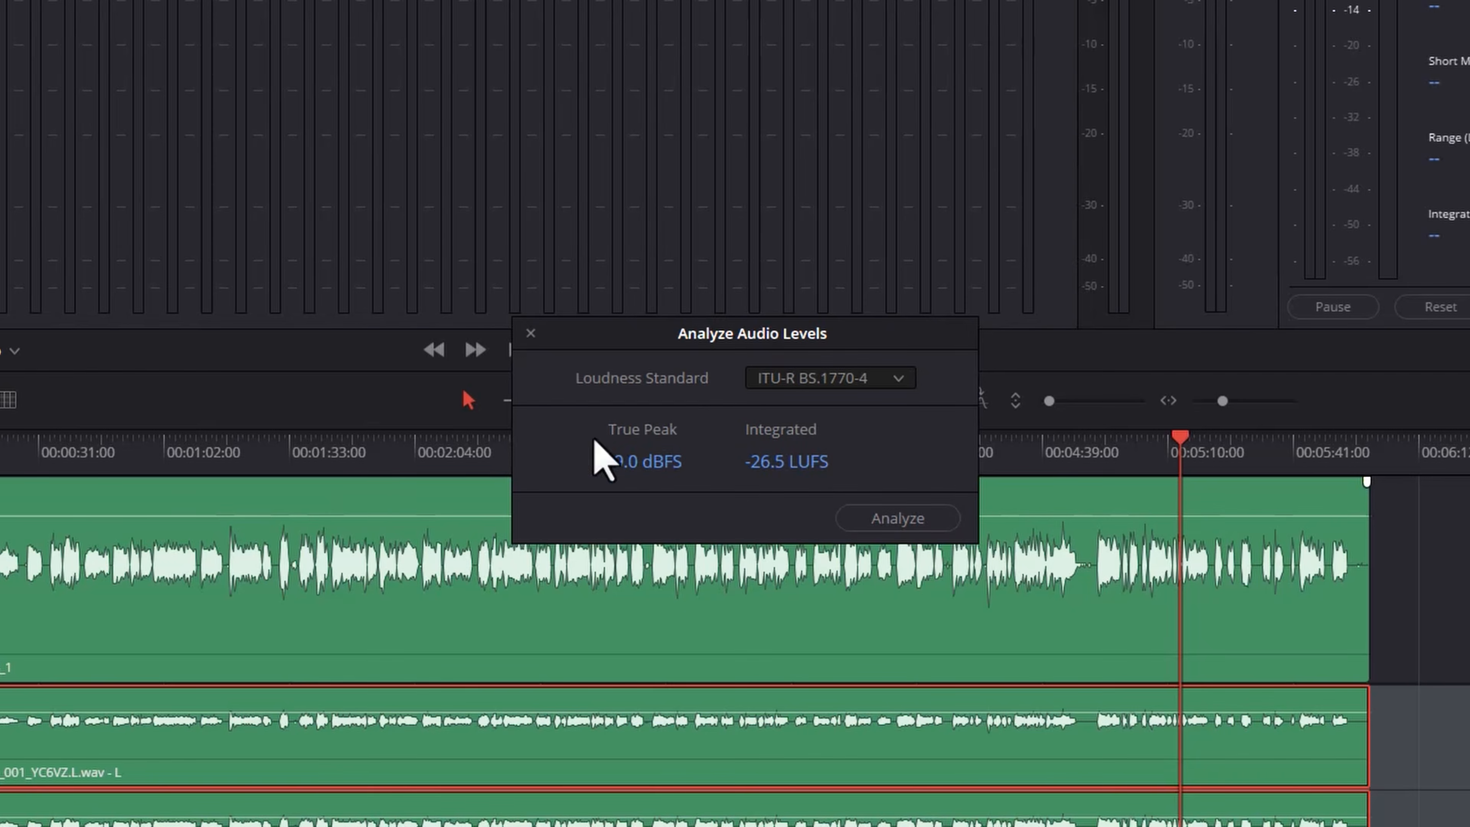
left_click(530, 333)
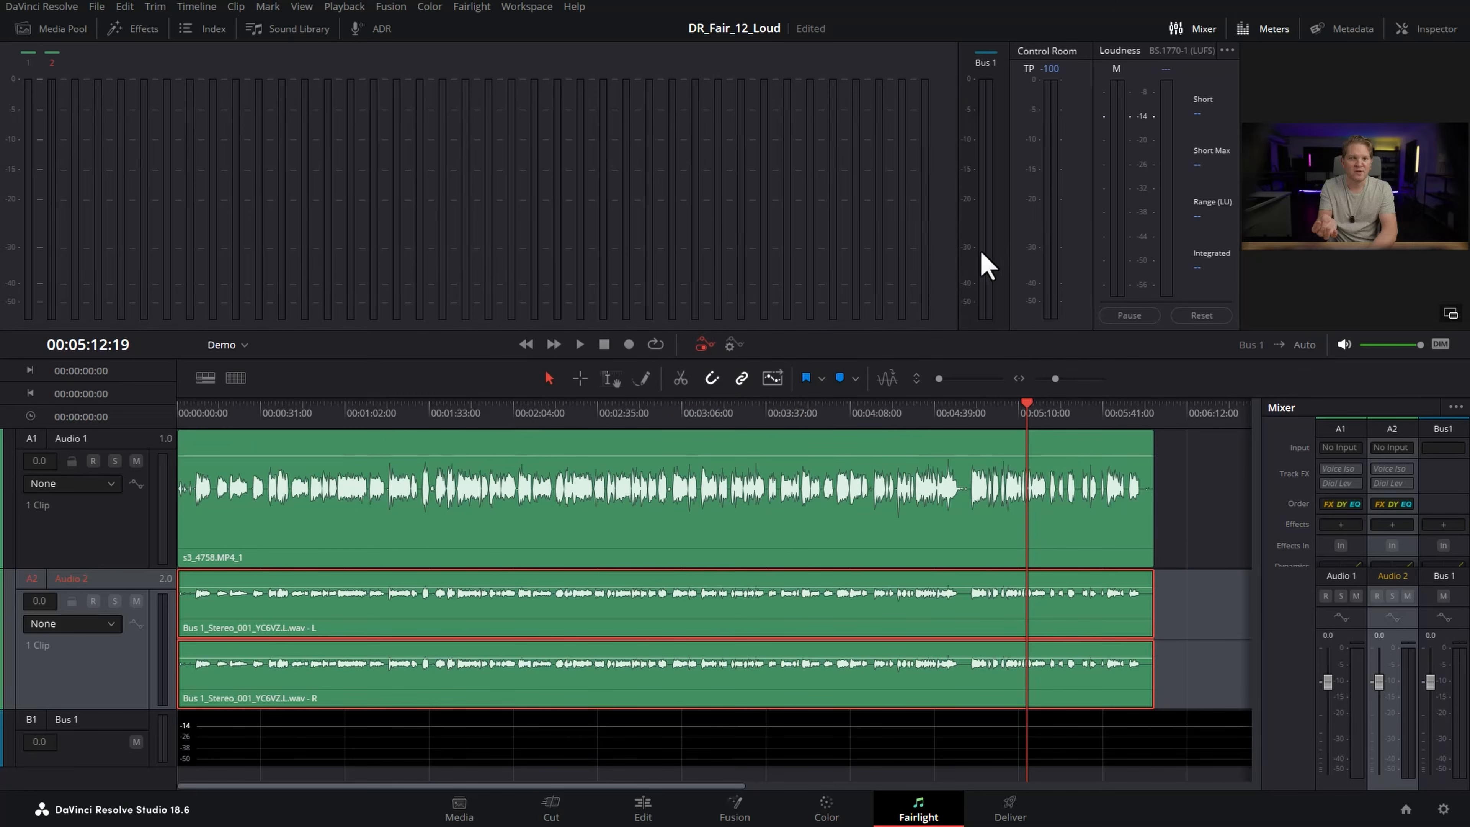
- Switch the loudness meter's standard to BS.1770-4 and play a few seconds of the timeline, stopping at about 00:02:03
left_click(1227, 51)
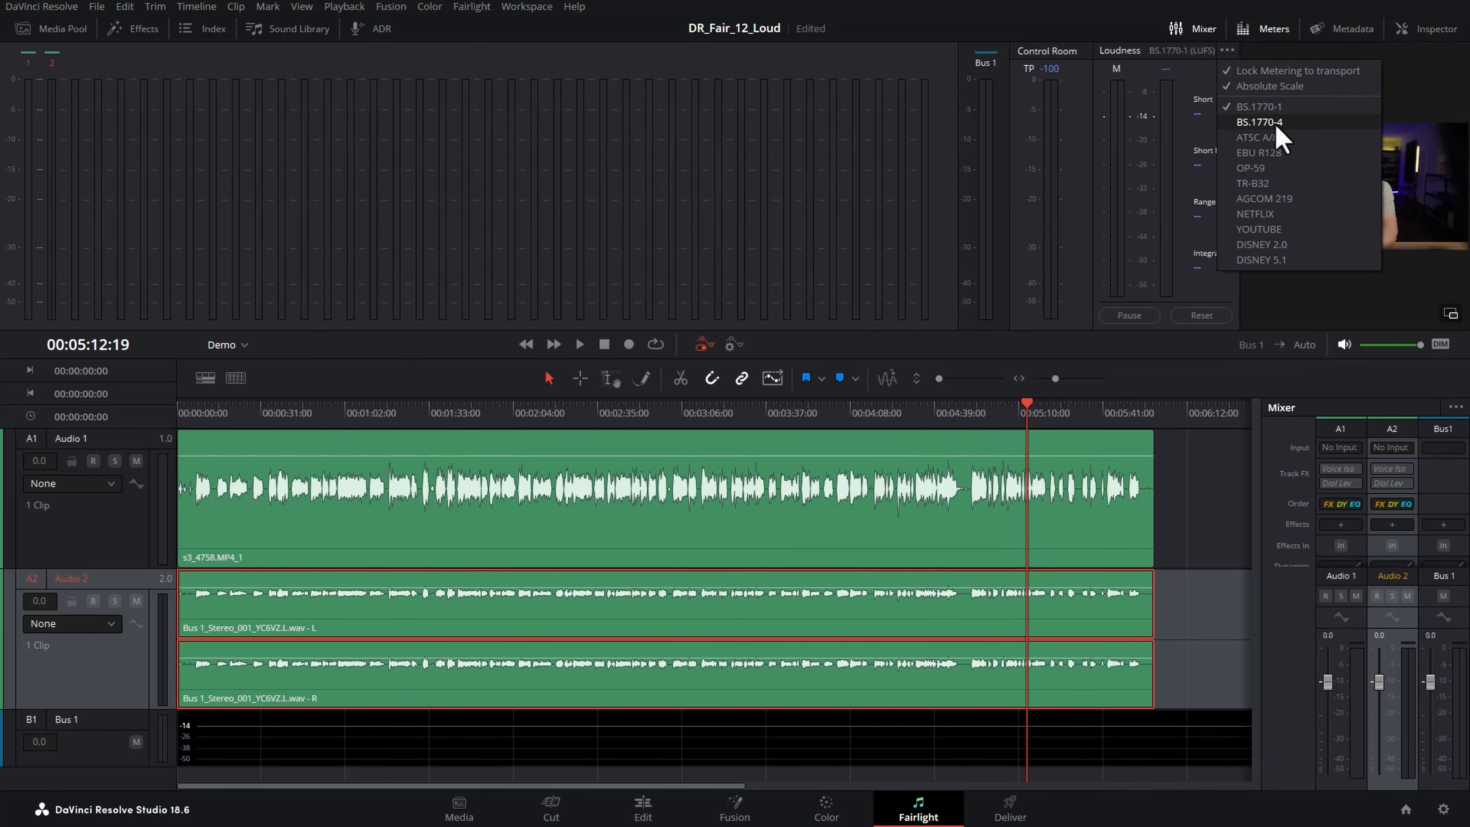
left_click(1287, 124)
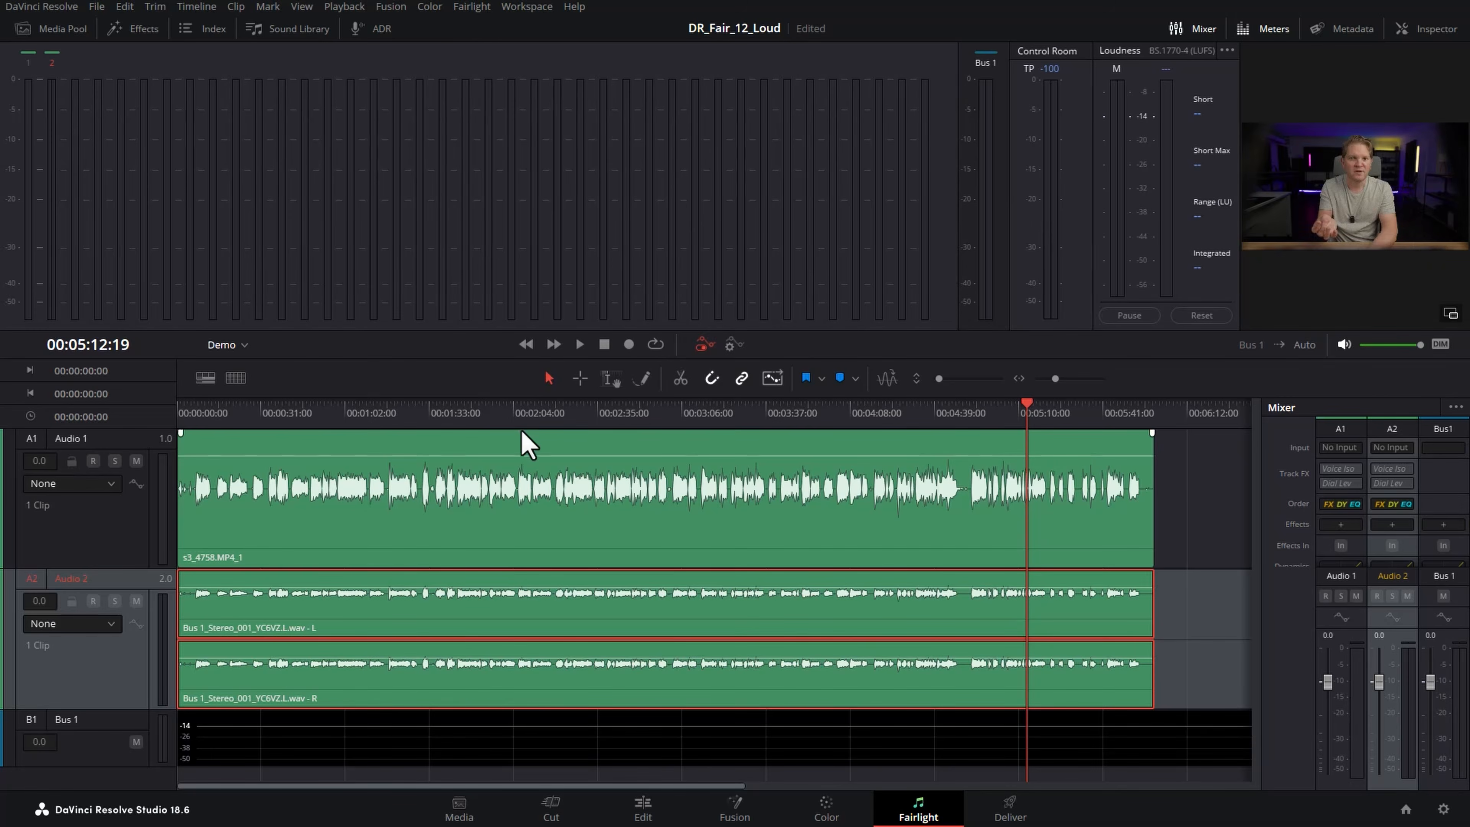
left_click(507, 411)
key("space")
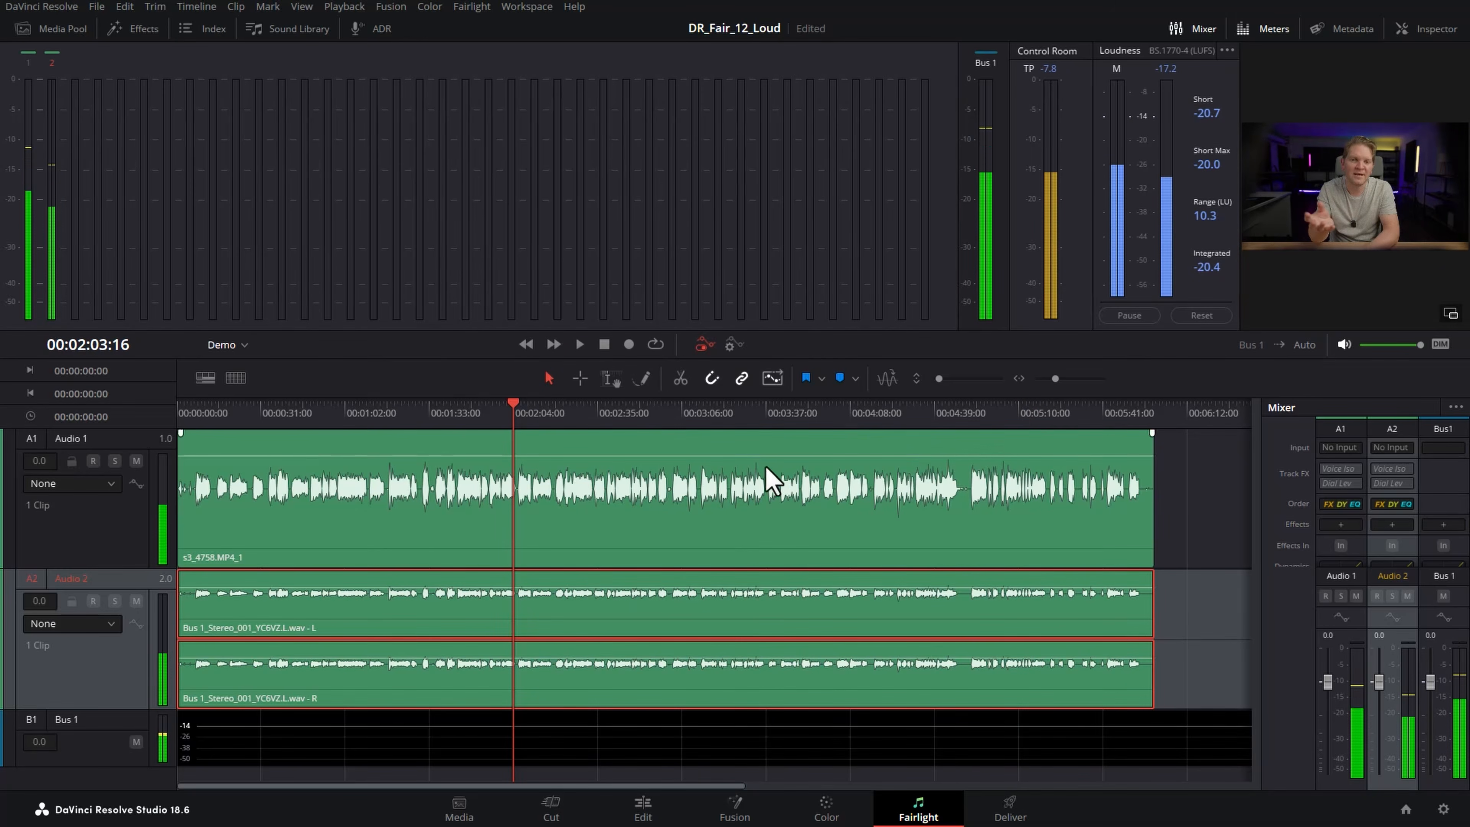
key("space")
- Delete the bounced stereo clip from the Audio 2 track
left_click(196, 6)
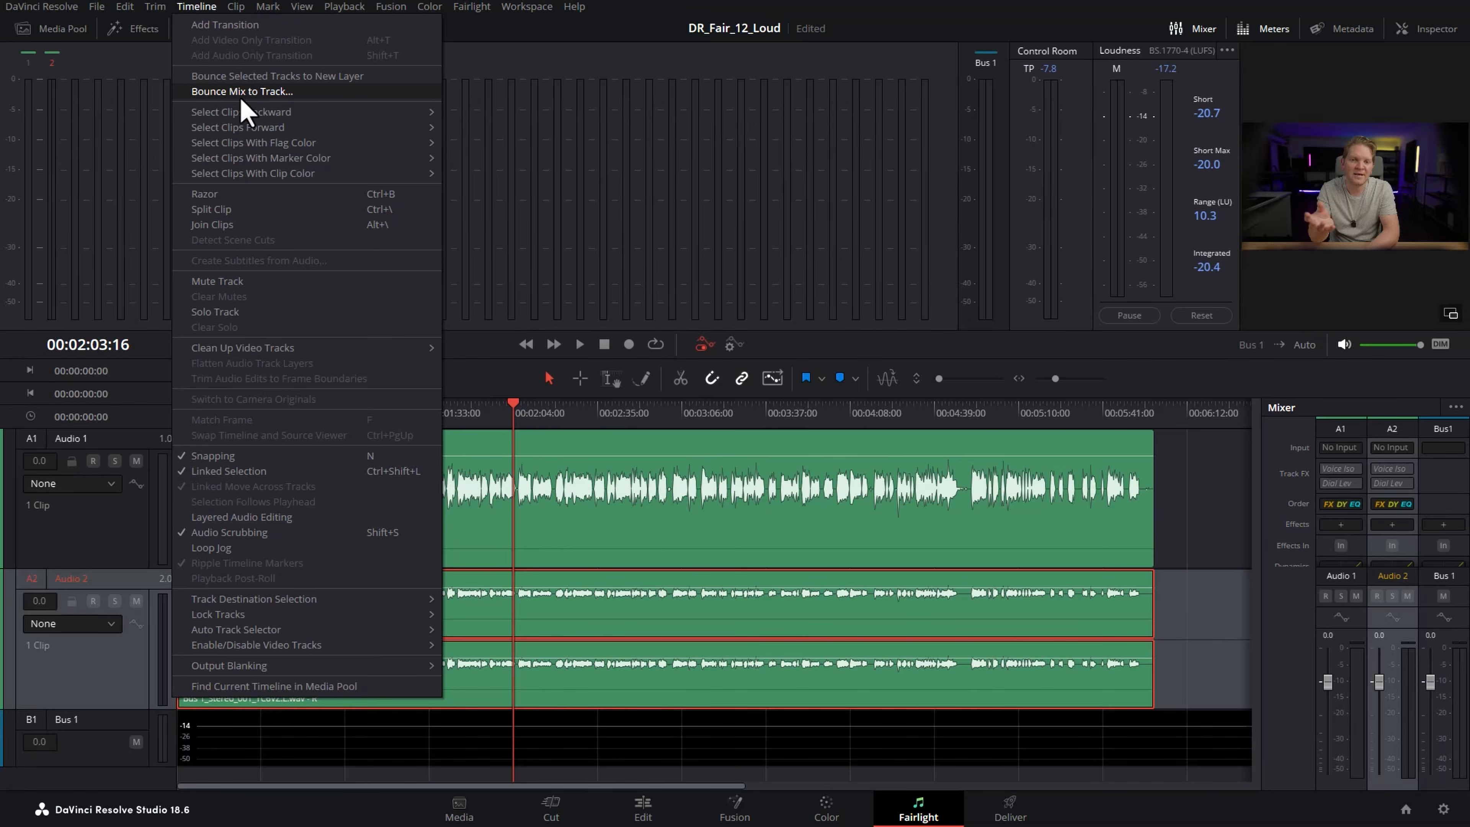
left_click(651, 620)
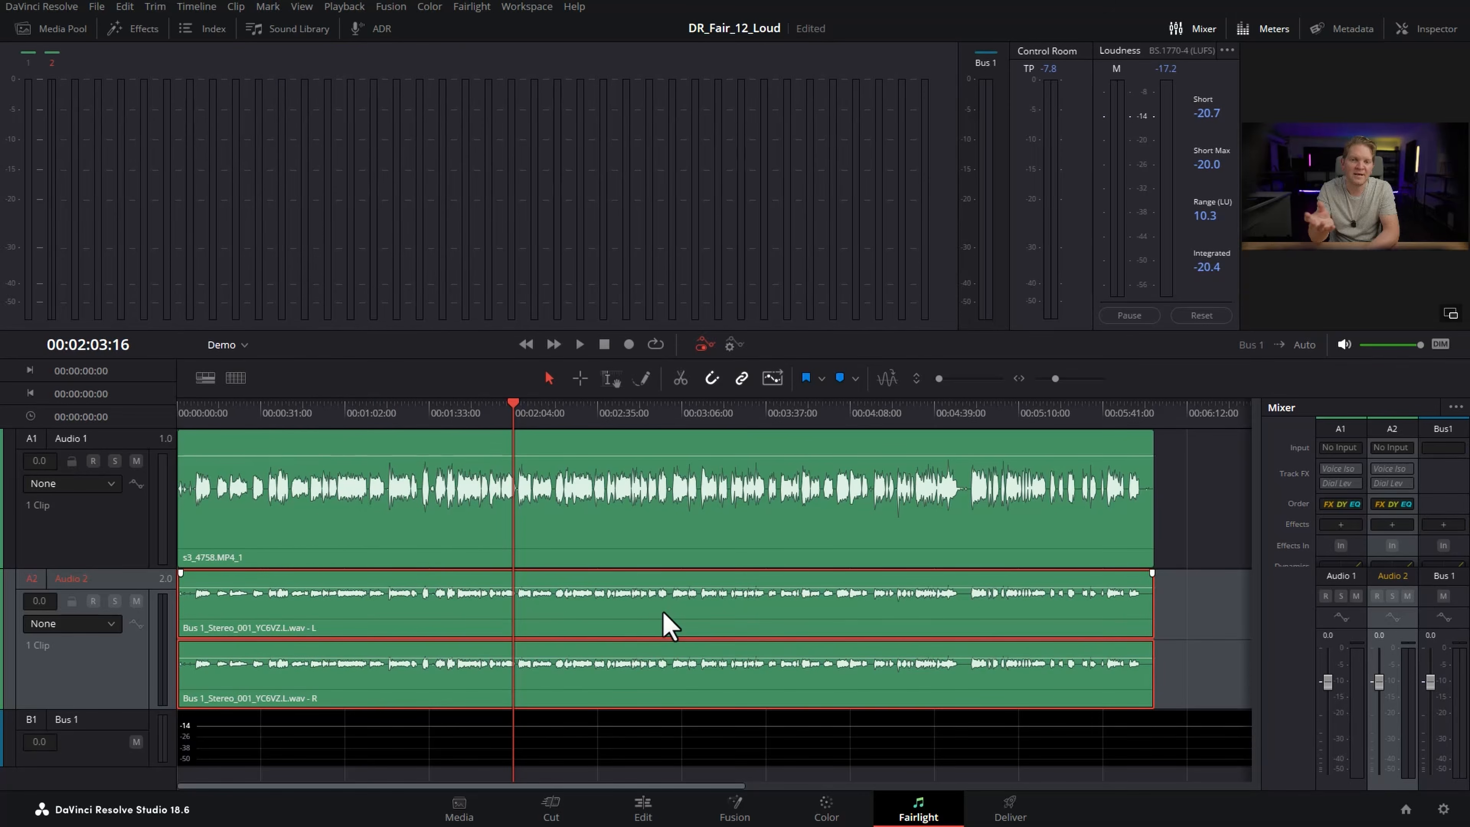
key("Delete")
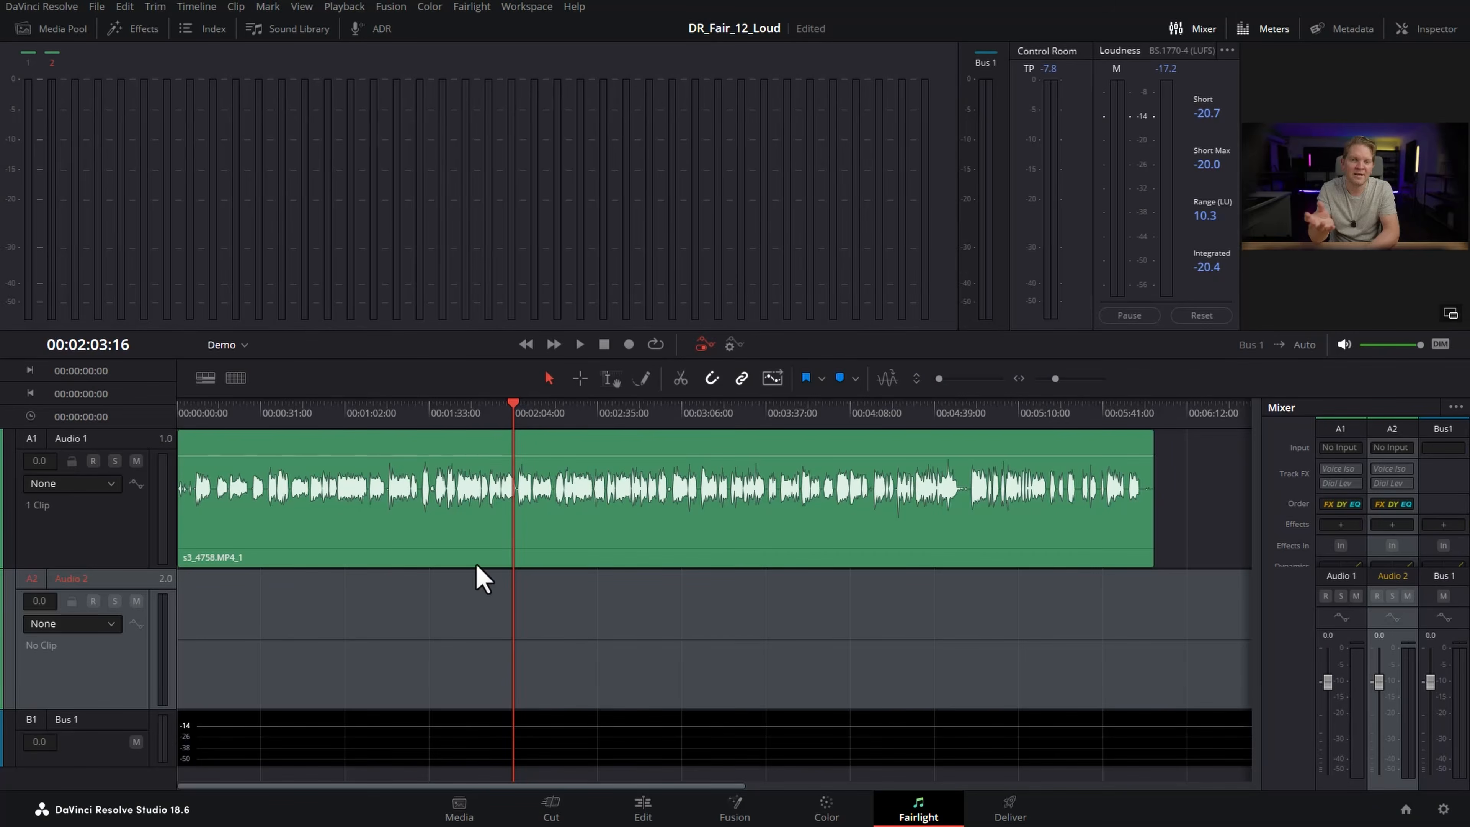
- Set the target loudness level to -18 LUFS in the project's Fairlight settings and save them
left_click(98, 7)
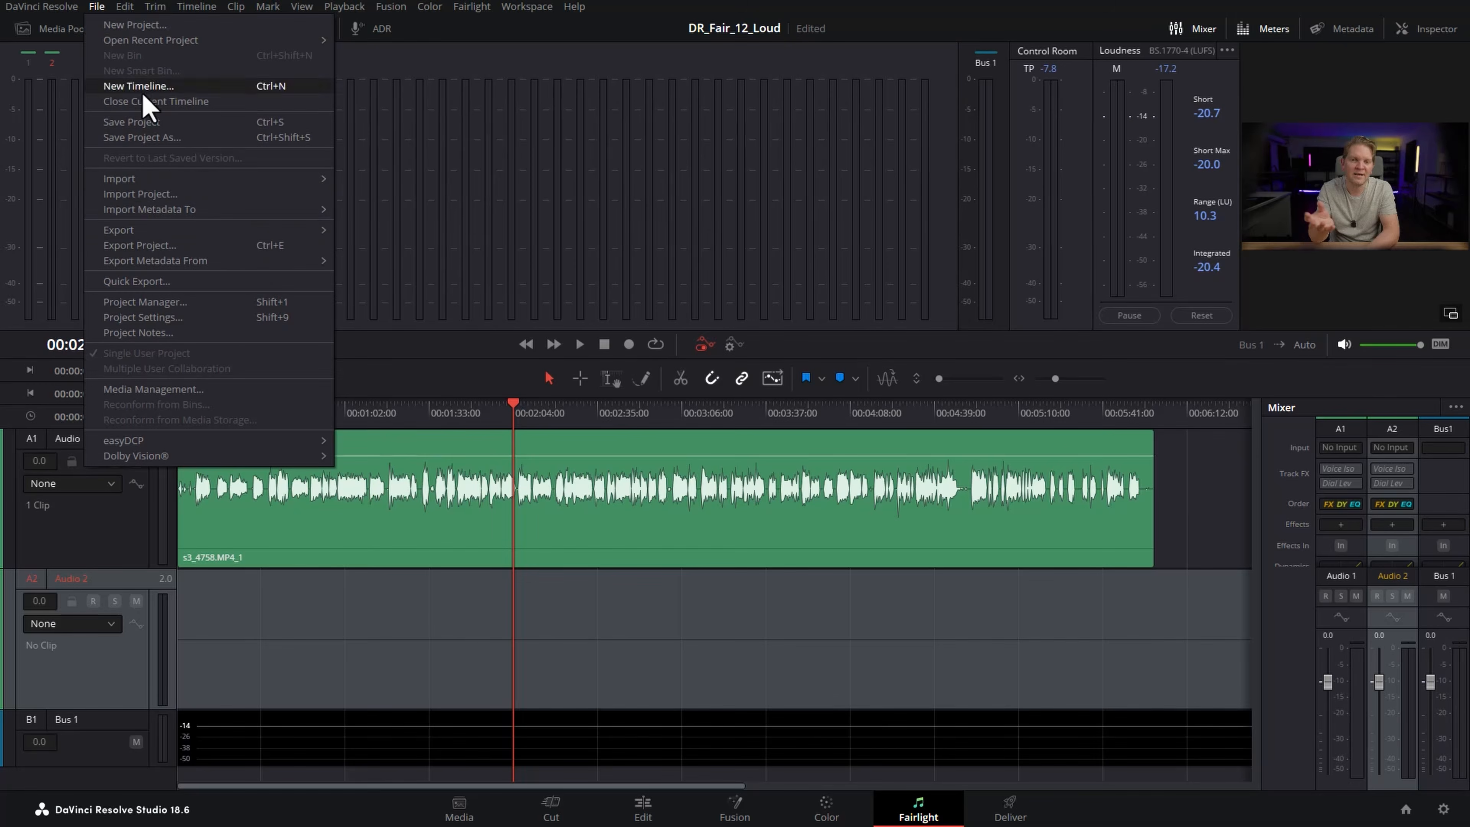
left_click(251, 317)
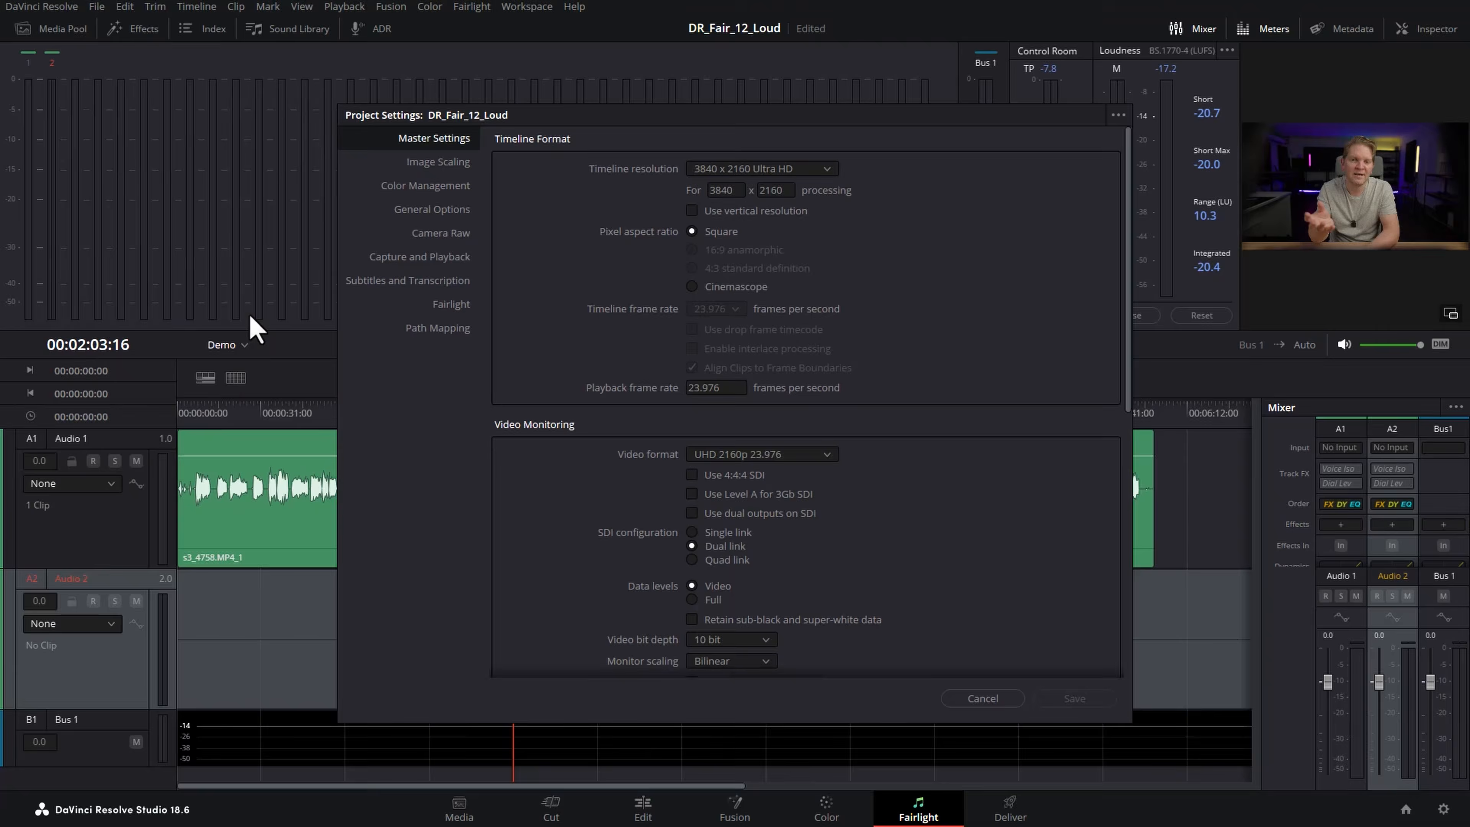
left_click(332, 296)
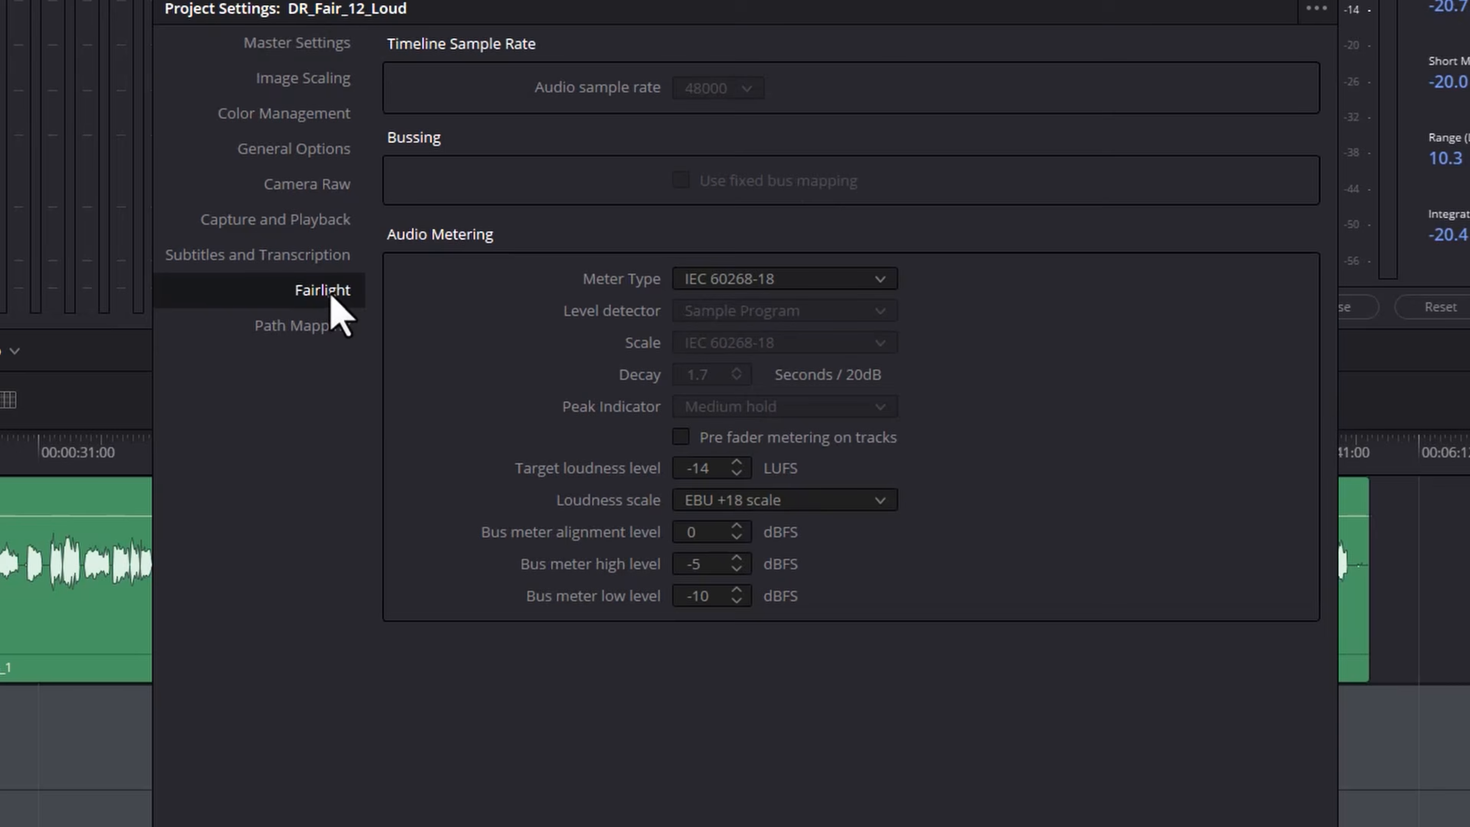
left_click(737, 472)
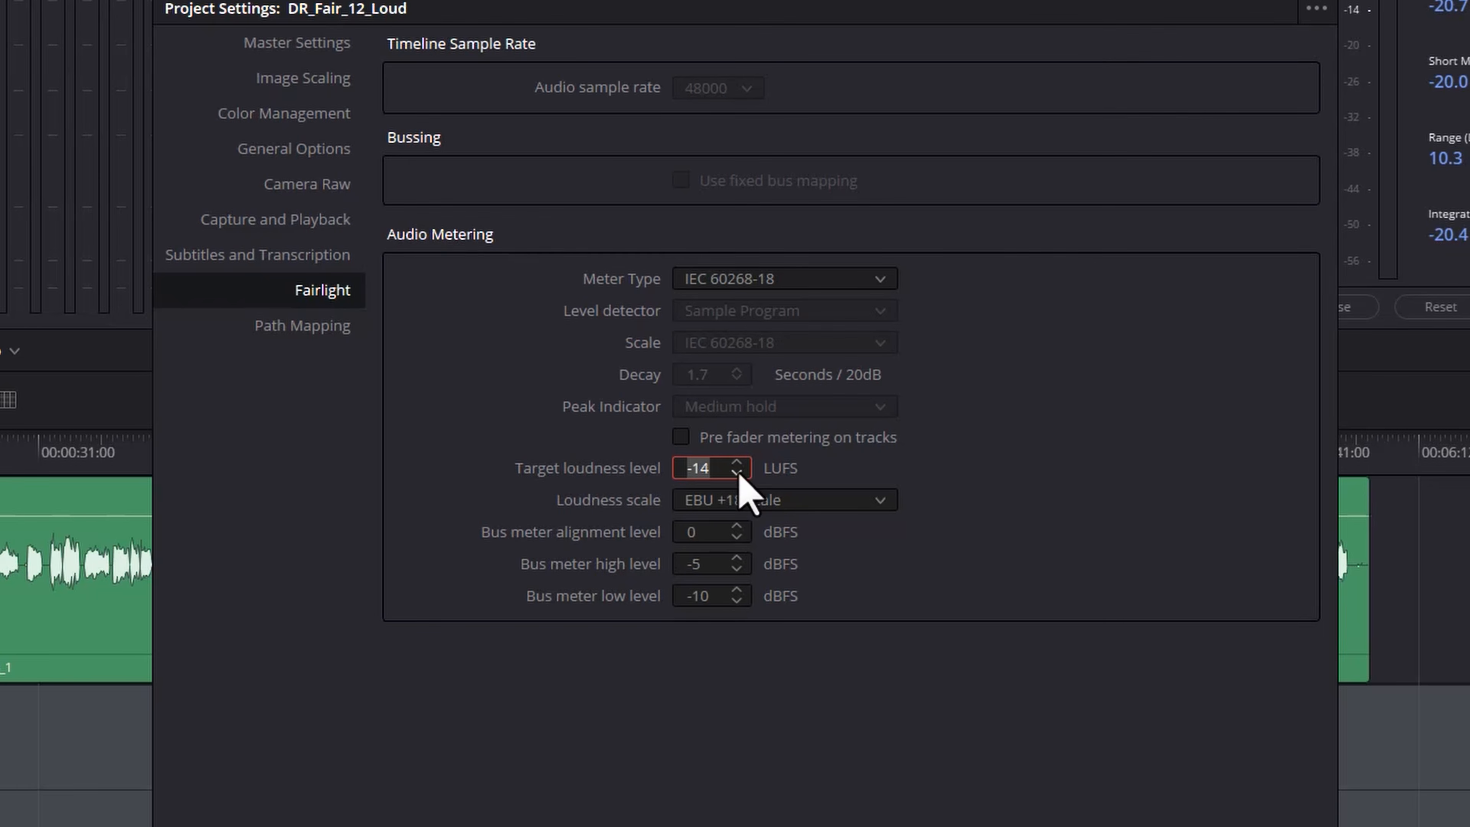
left_click(736, 472)
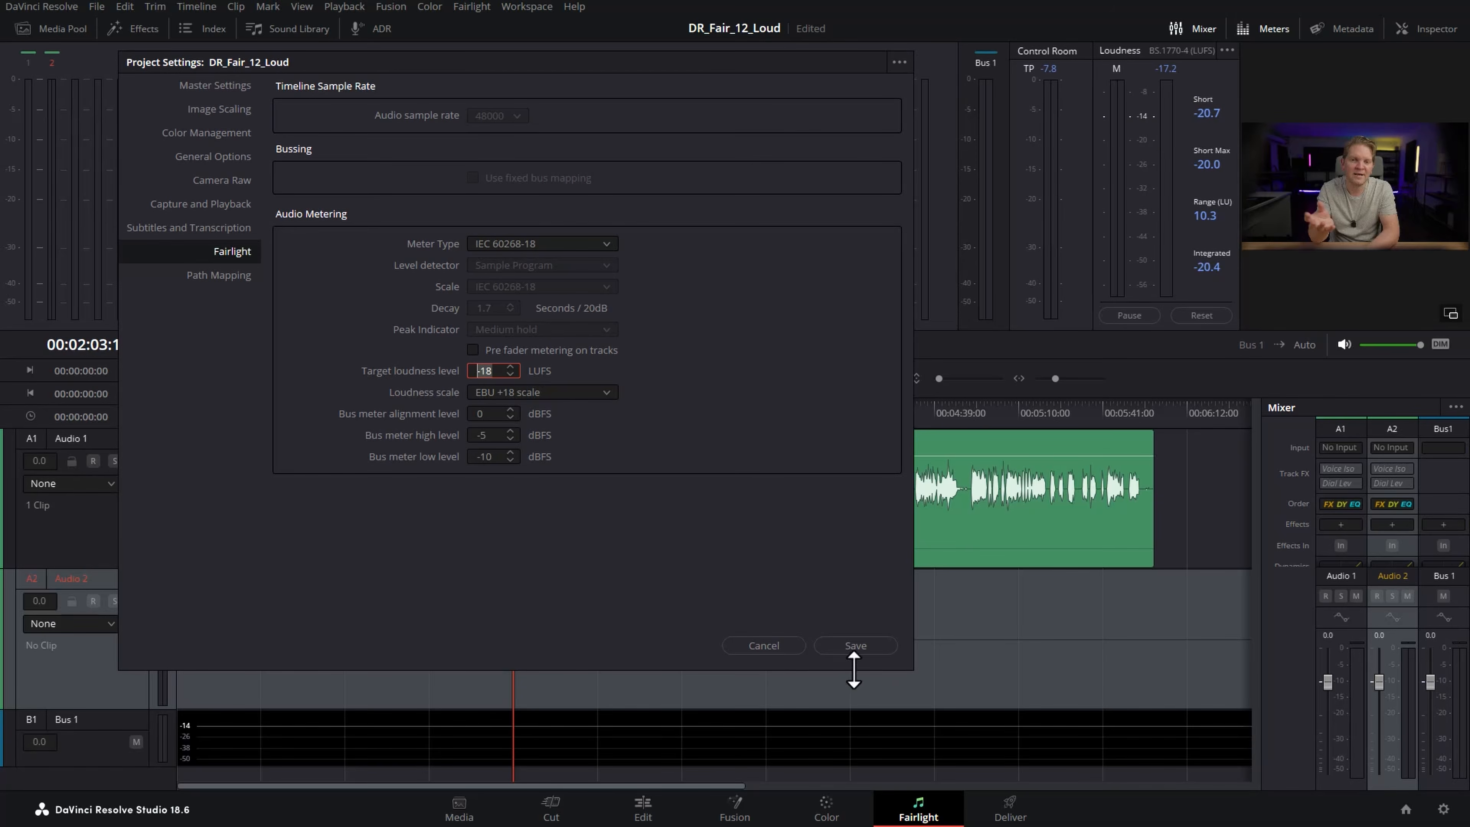
left_click(854, 646)
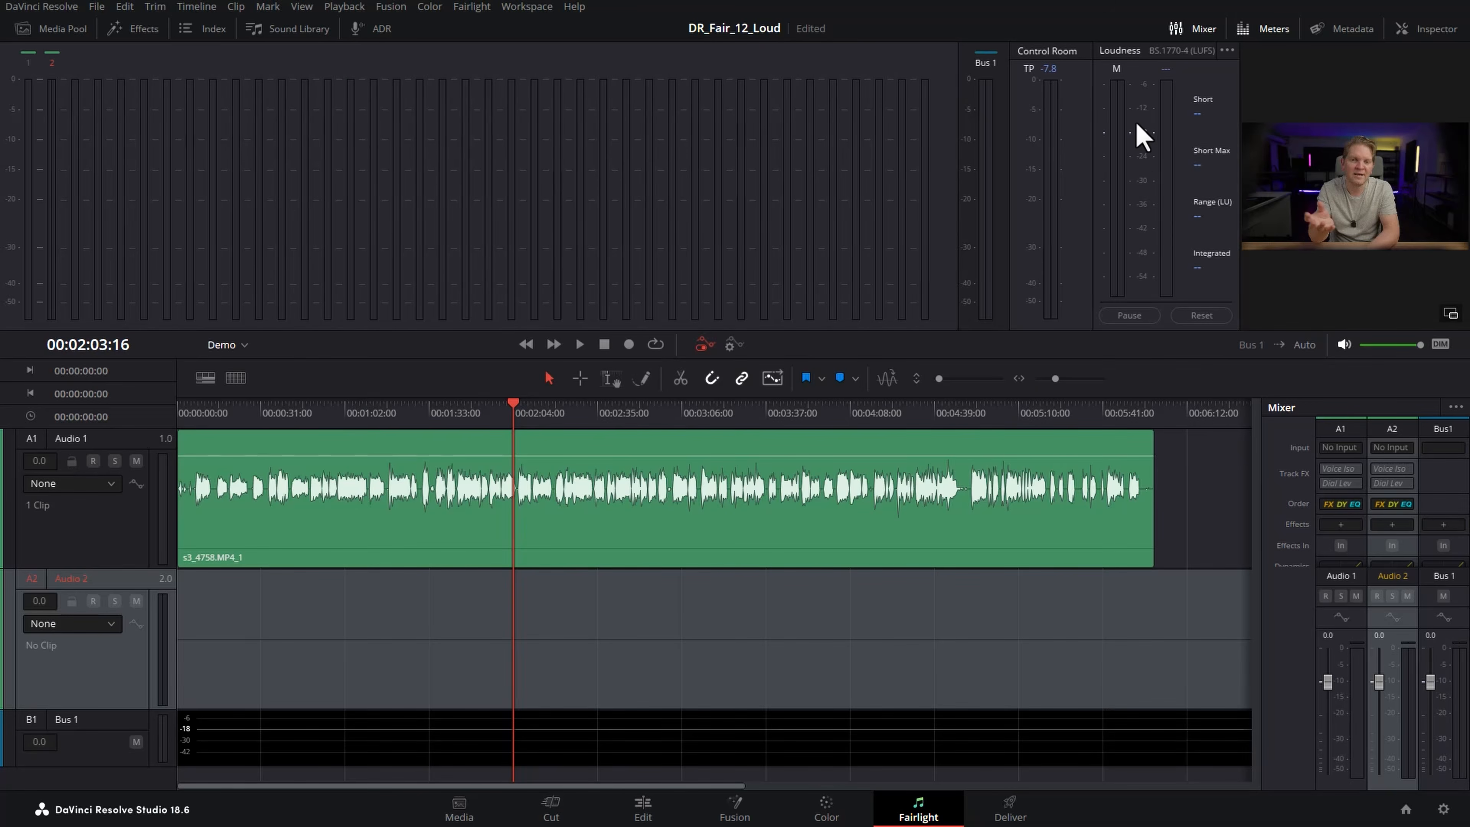
- Set the loudness meter's standard to YOUTUBE
left_click(1227, 52)
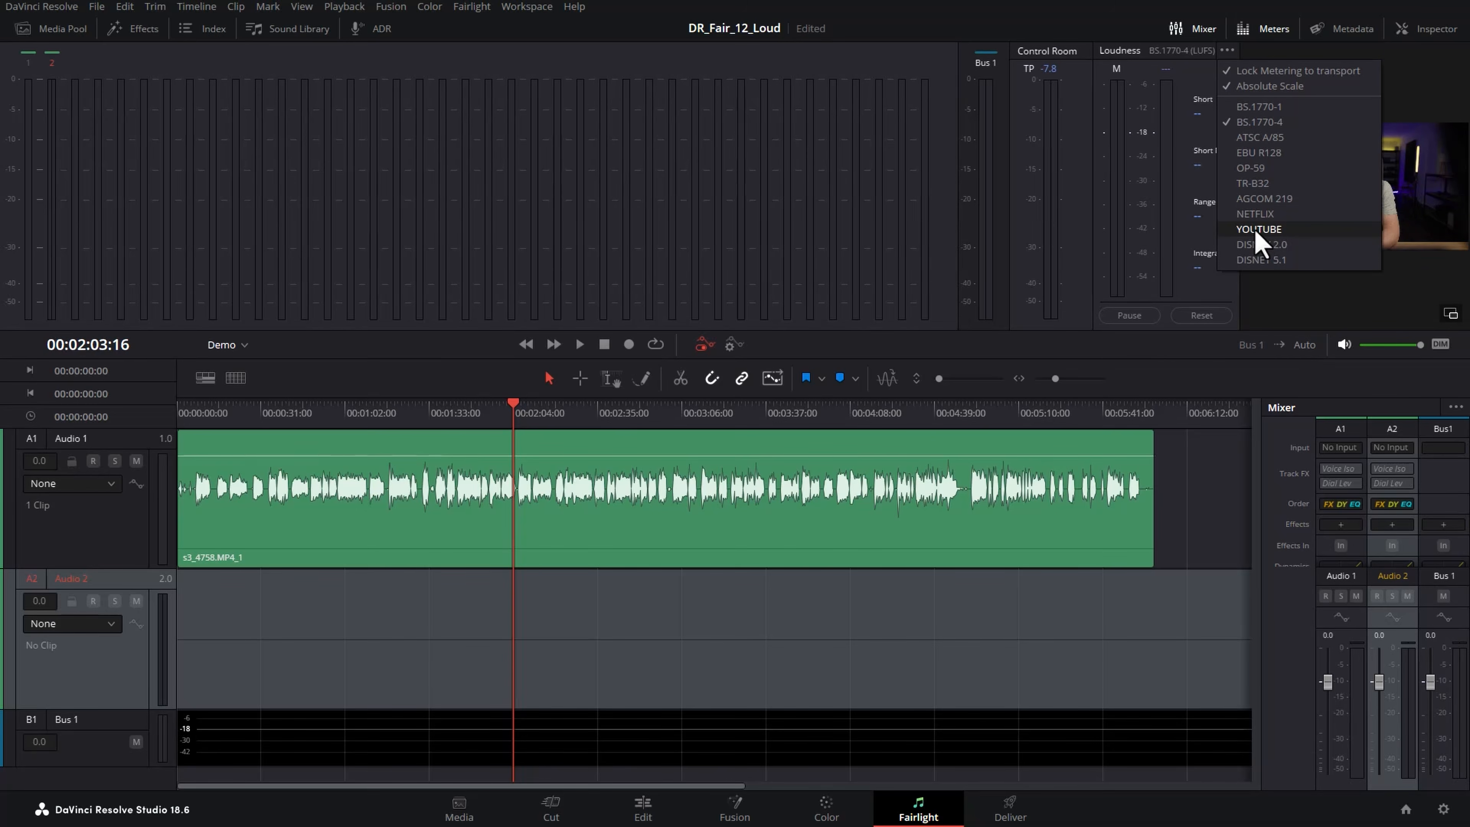
left_click(1275, 230)
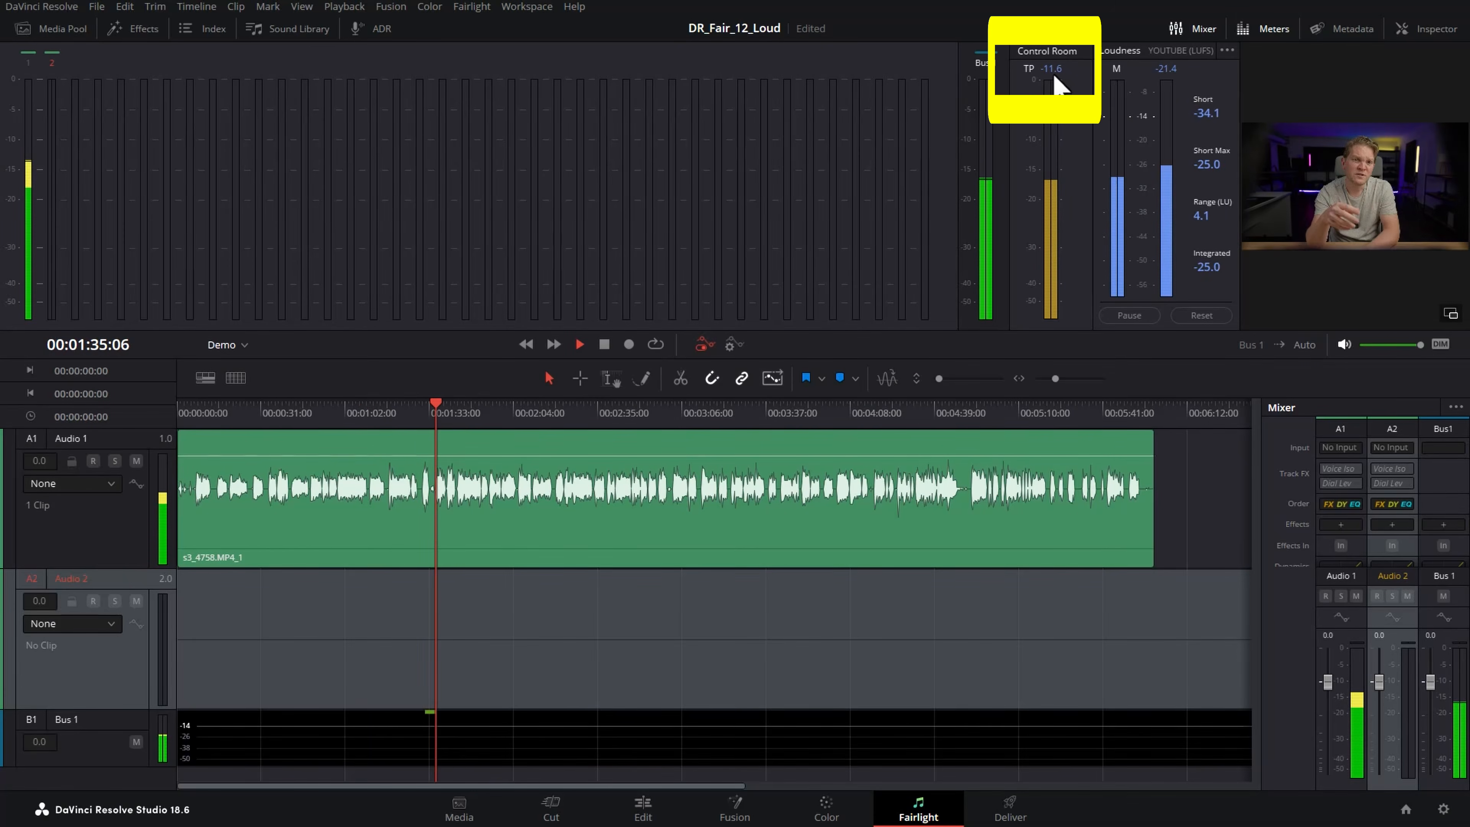
- Raise Audio 1's fader to +10 during playback and stop at about 00:02:17
left_click_drag(1328, 681, 1327, 648)
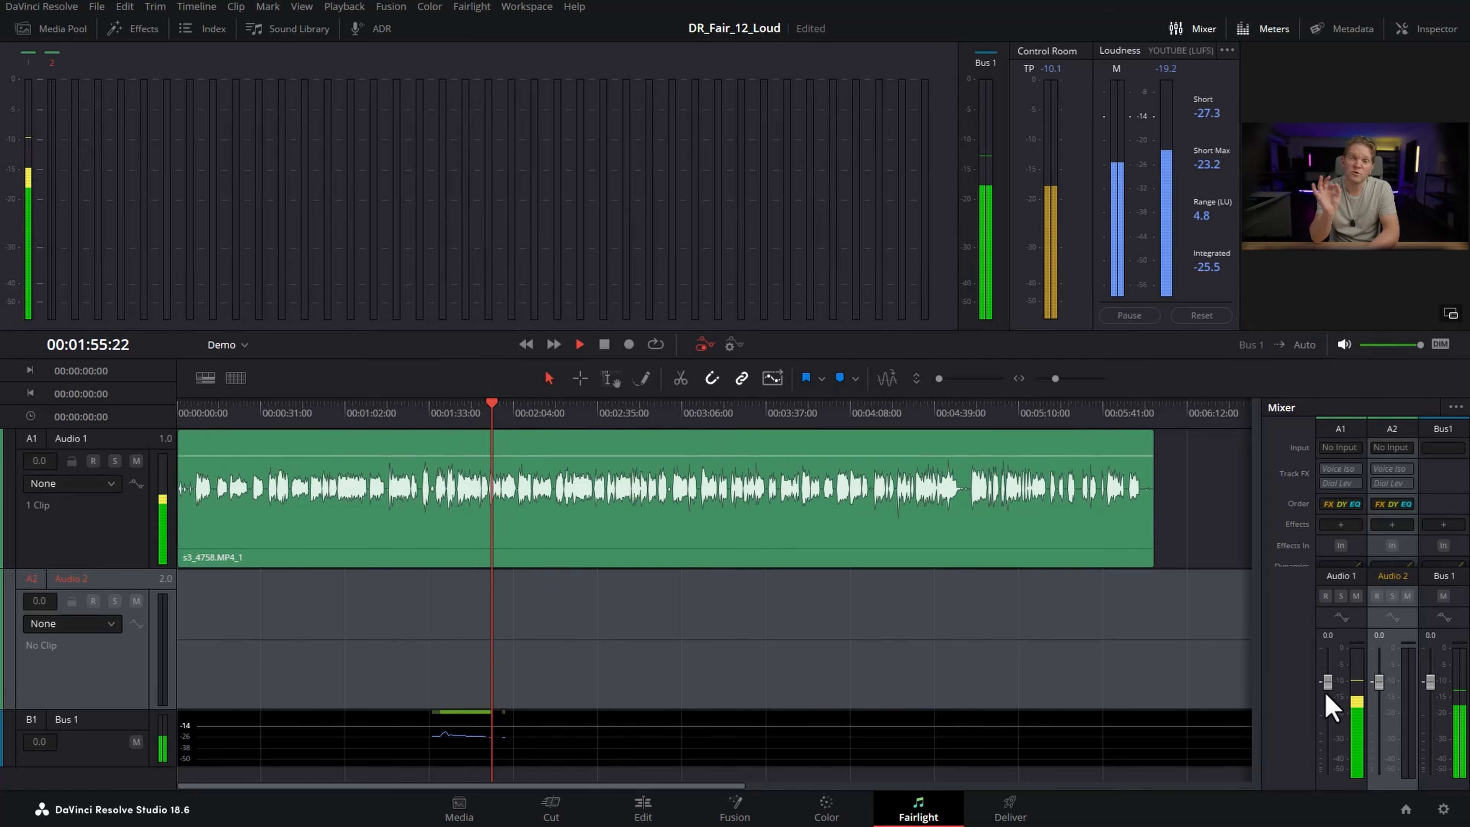
left_click_drag(1328, 684, 1330, 675)
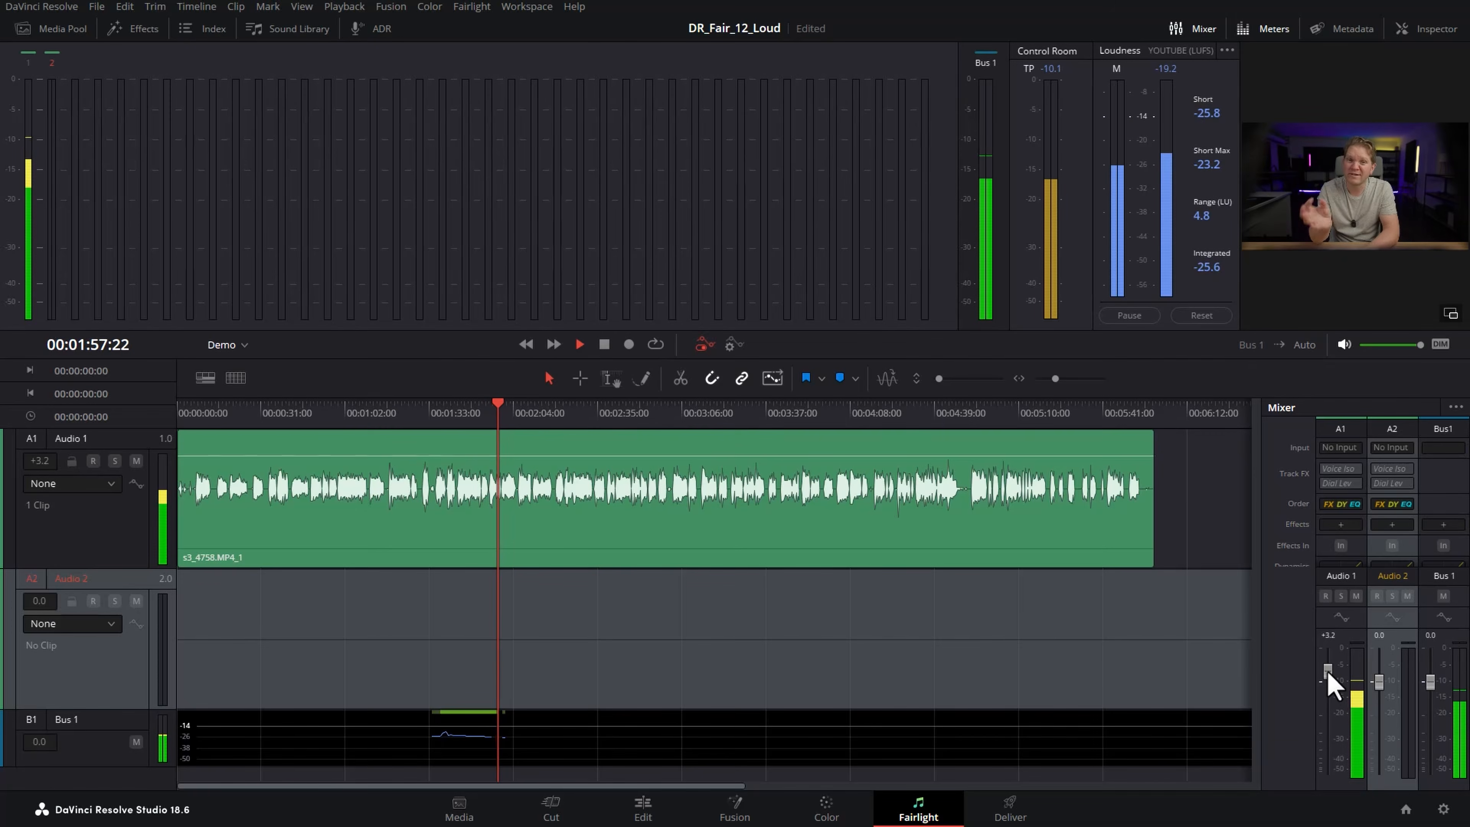
left_click_drag(1323, 665, 1331, 615)
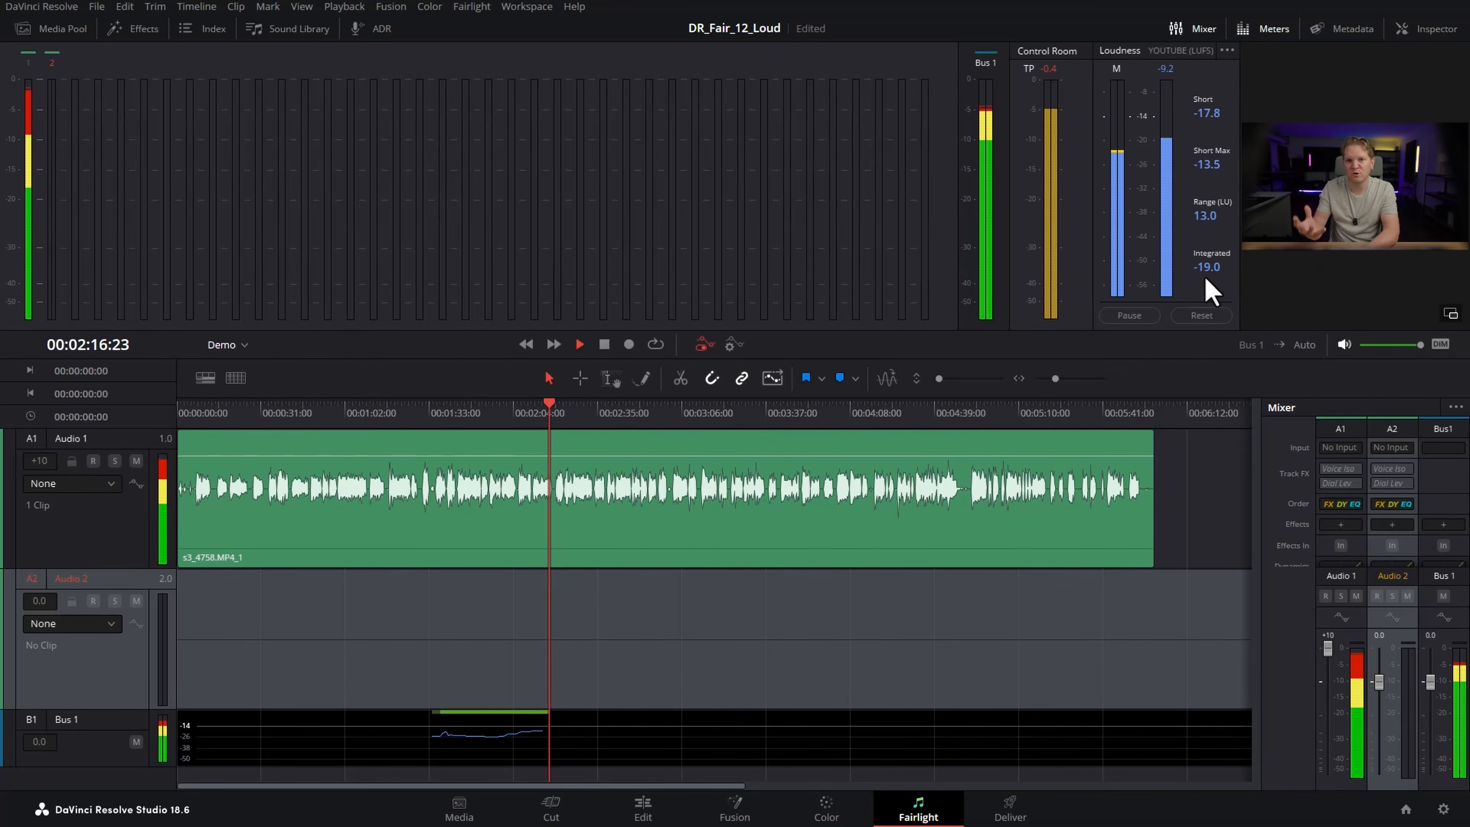
key("space")
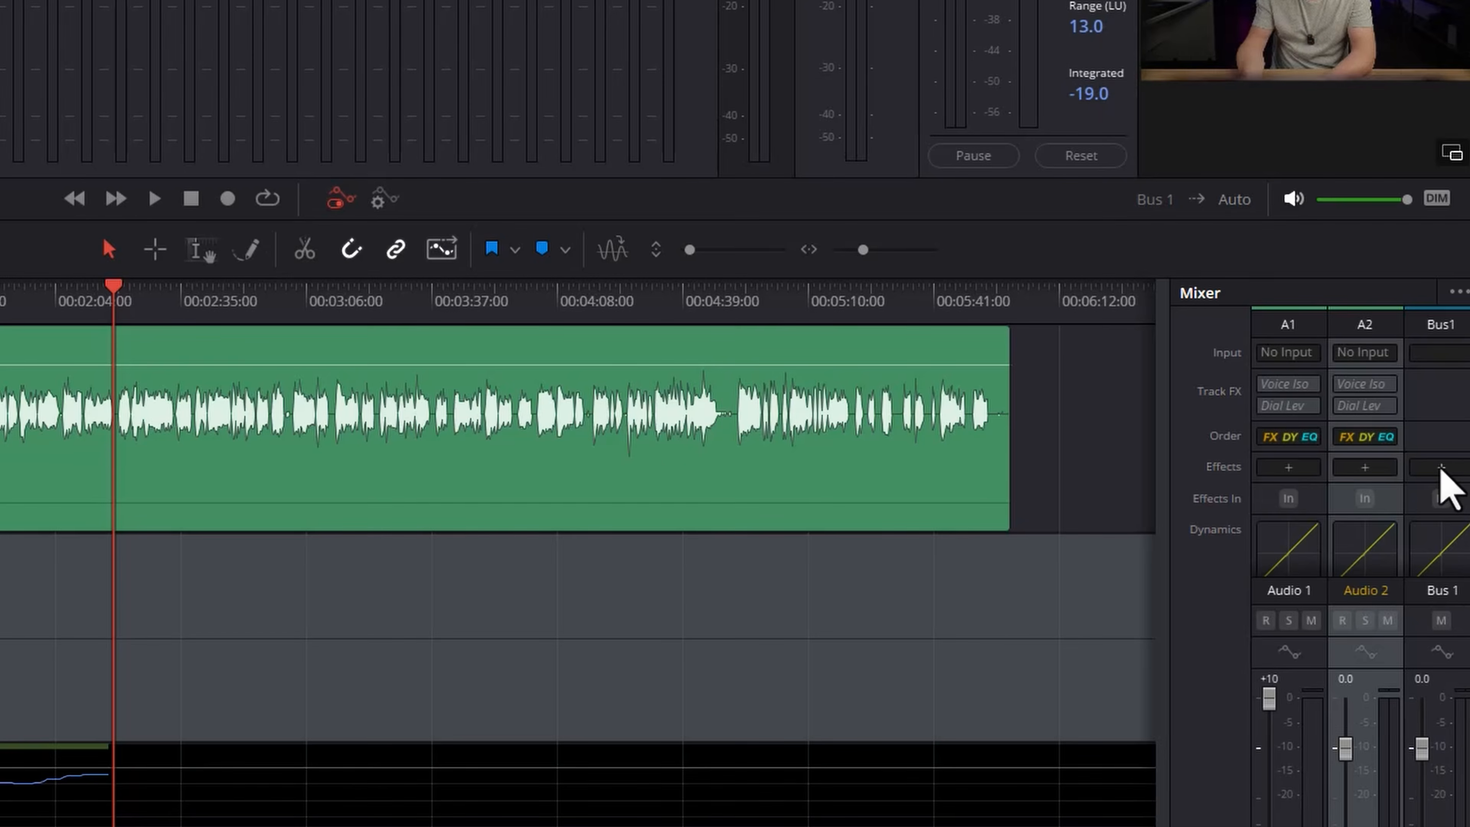
- Add a Limiter from the Dynamics effects to Bus 1
left_click(1441, 467)
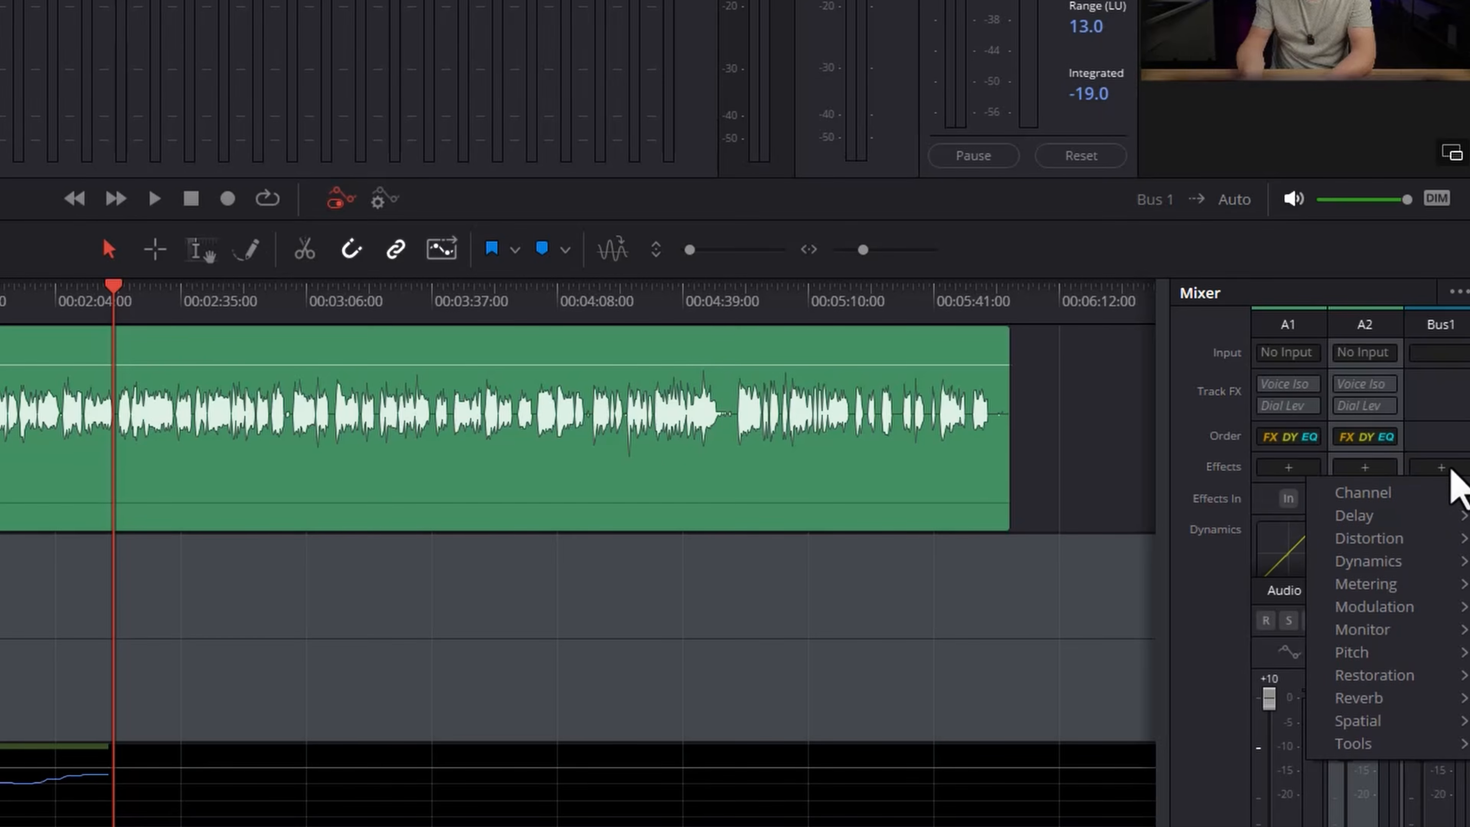
mouse_move(1325, 563)
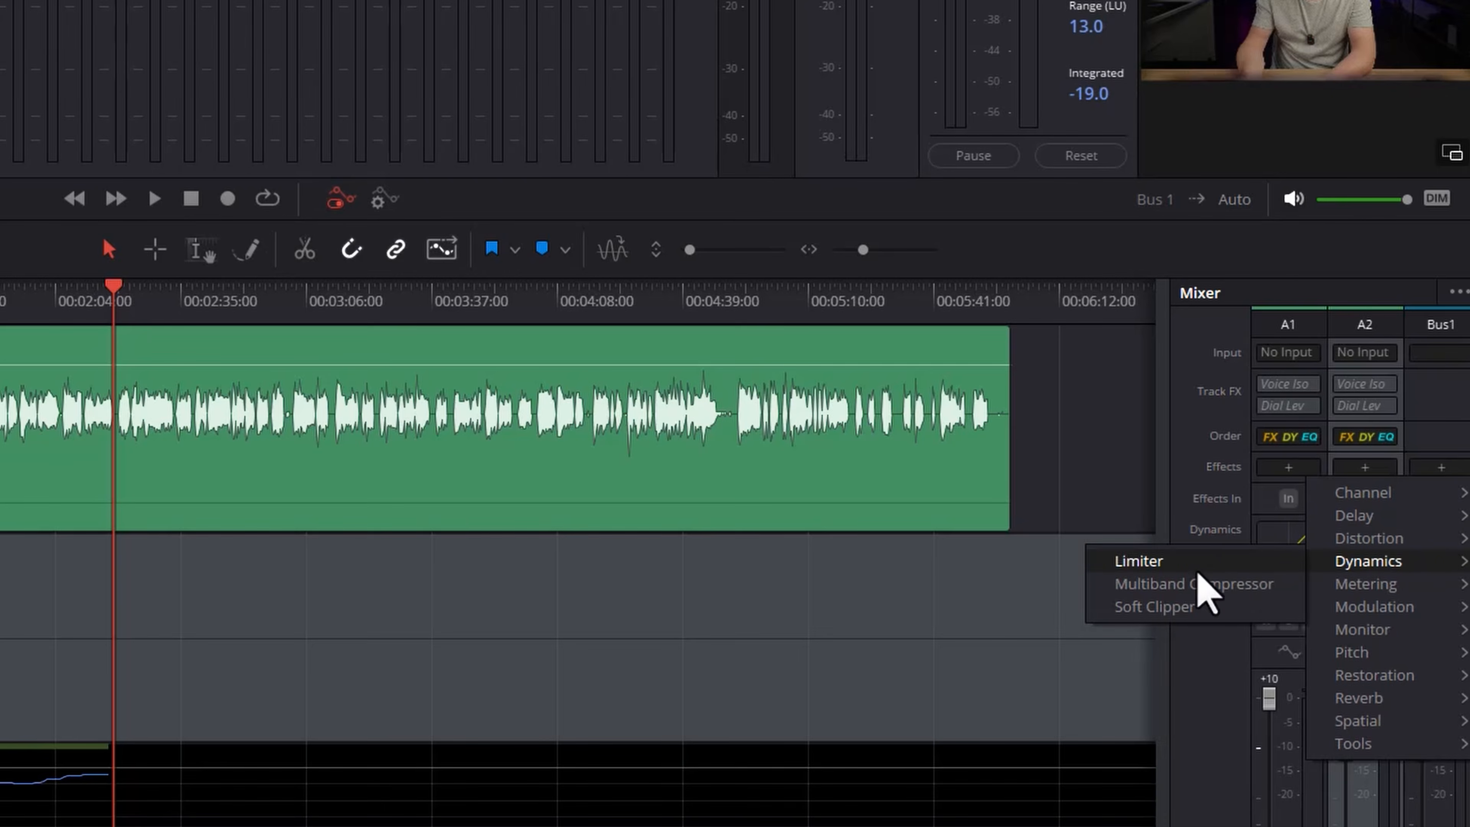
left_click(1138, 562)
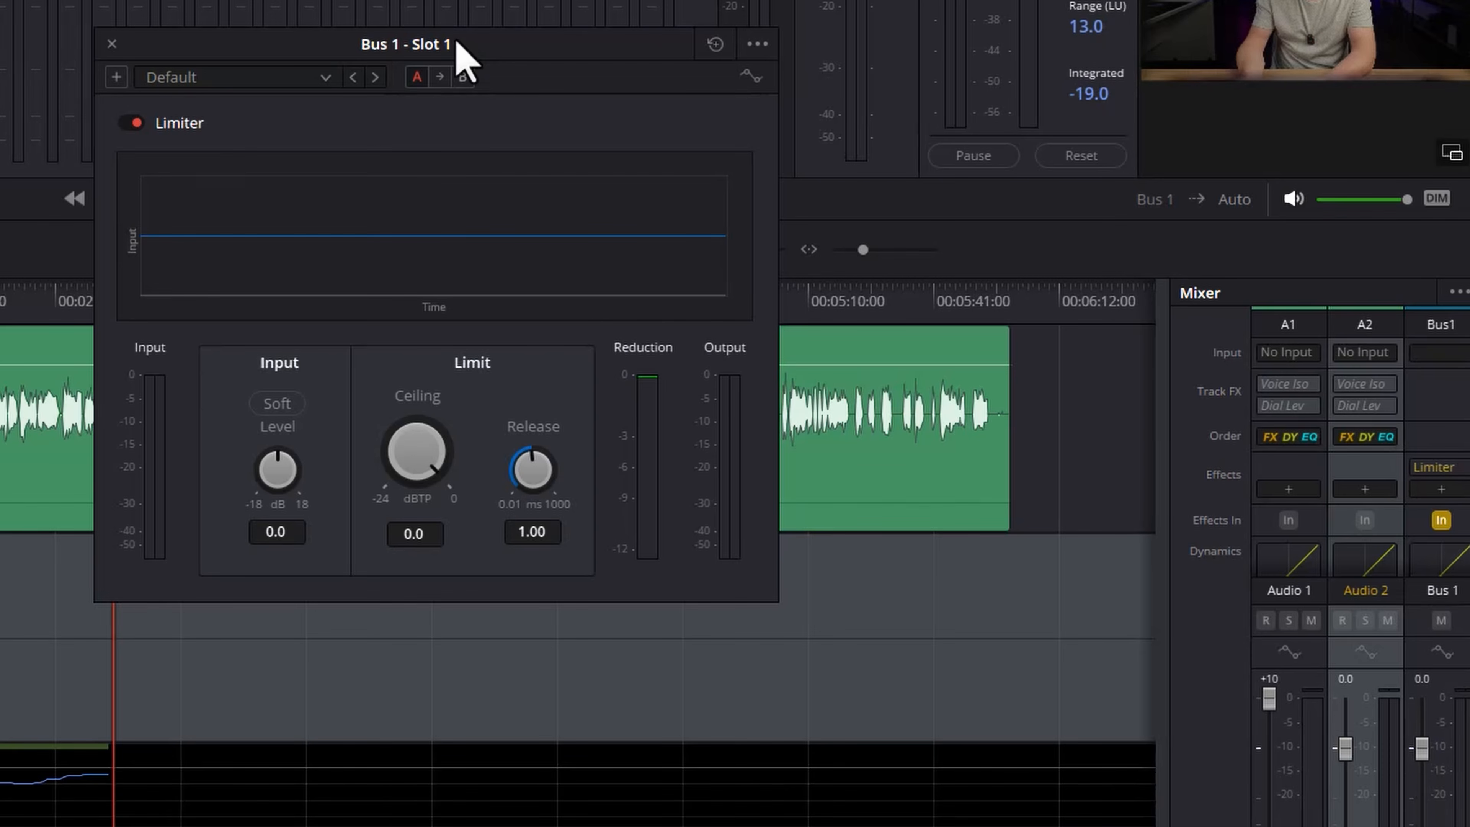
- Set the Bus 1 limiter's ceiling to -1.0 dBTP during playback and replay earlier passages to check the loudness
key("space")
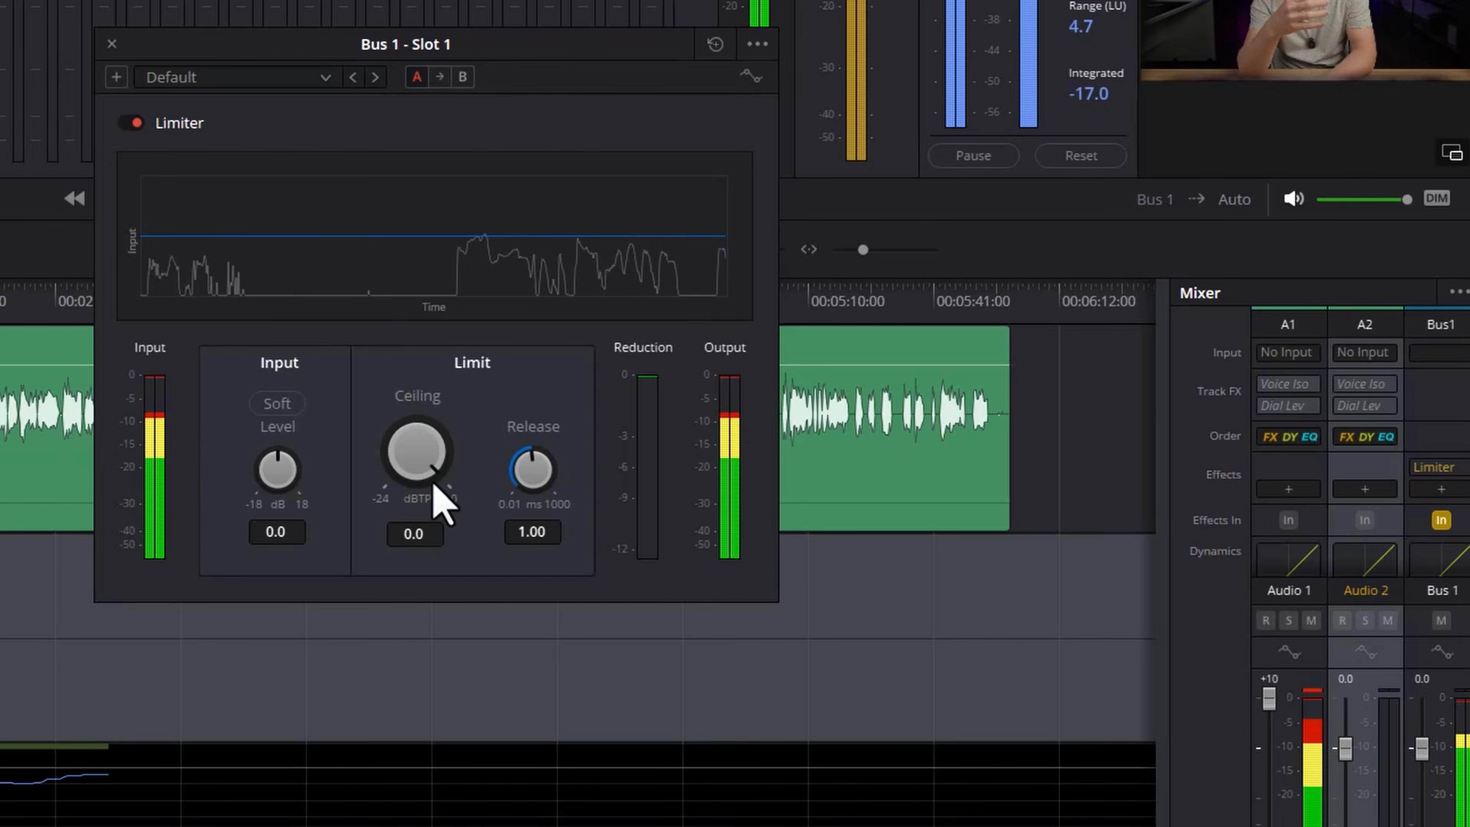
left_click_drag(422, 457, 415, 454)
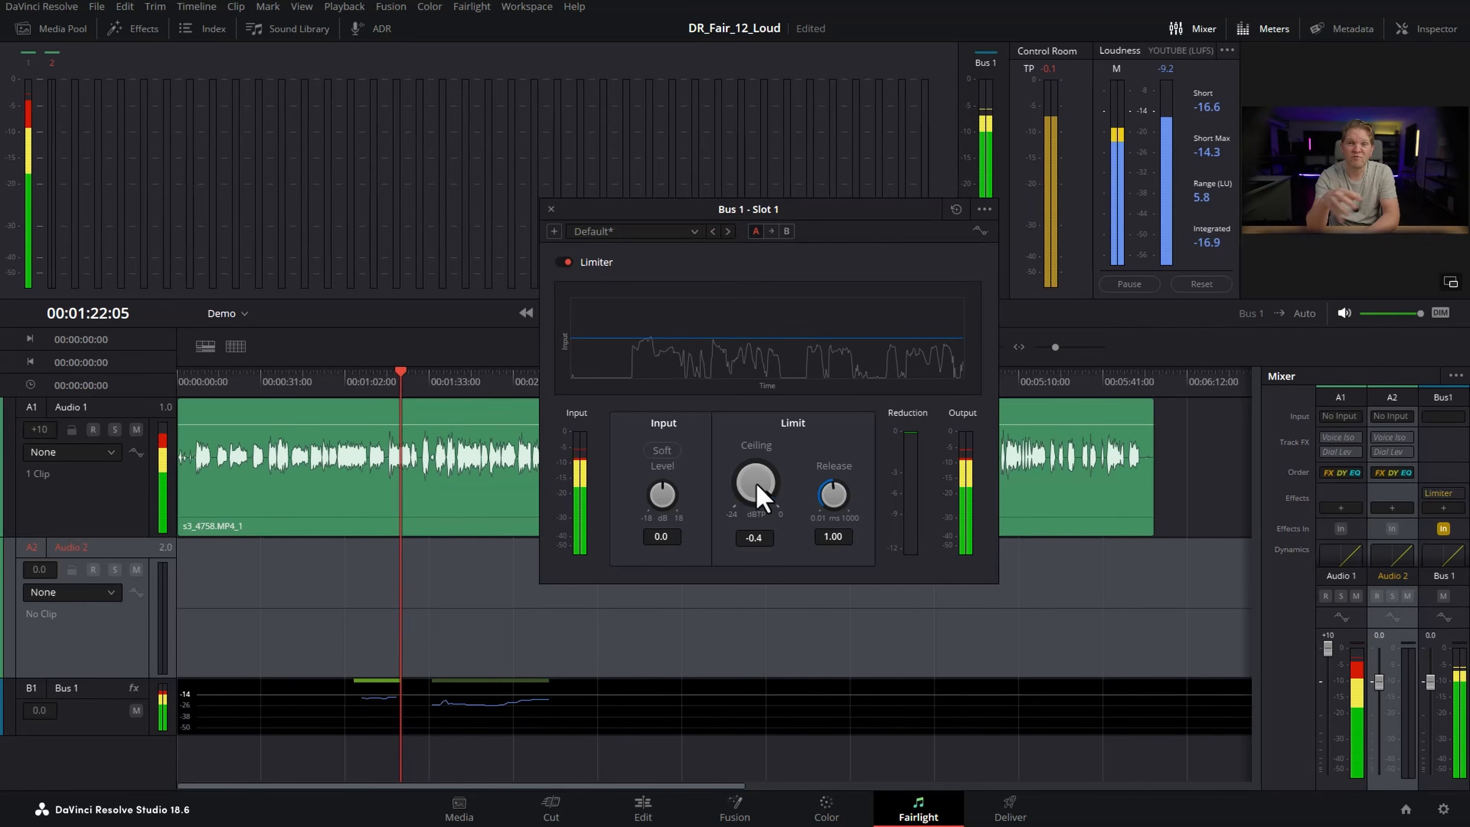
left_click_drag(755, 486, 758, 490)
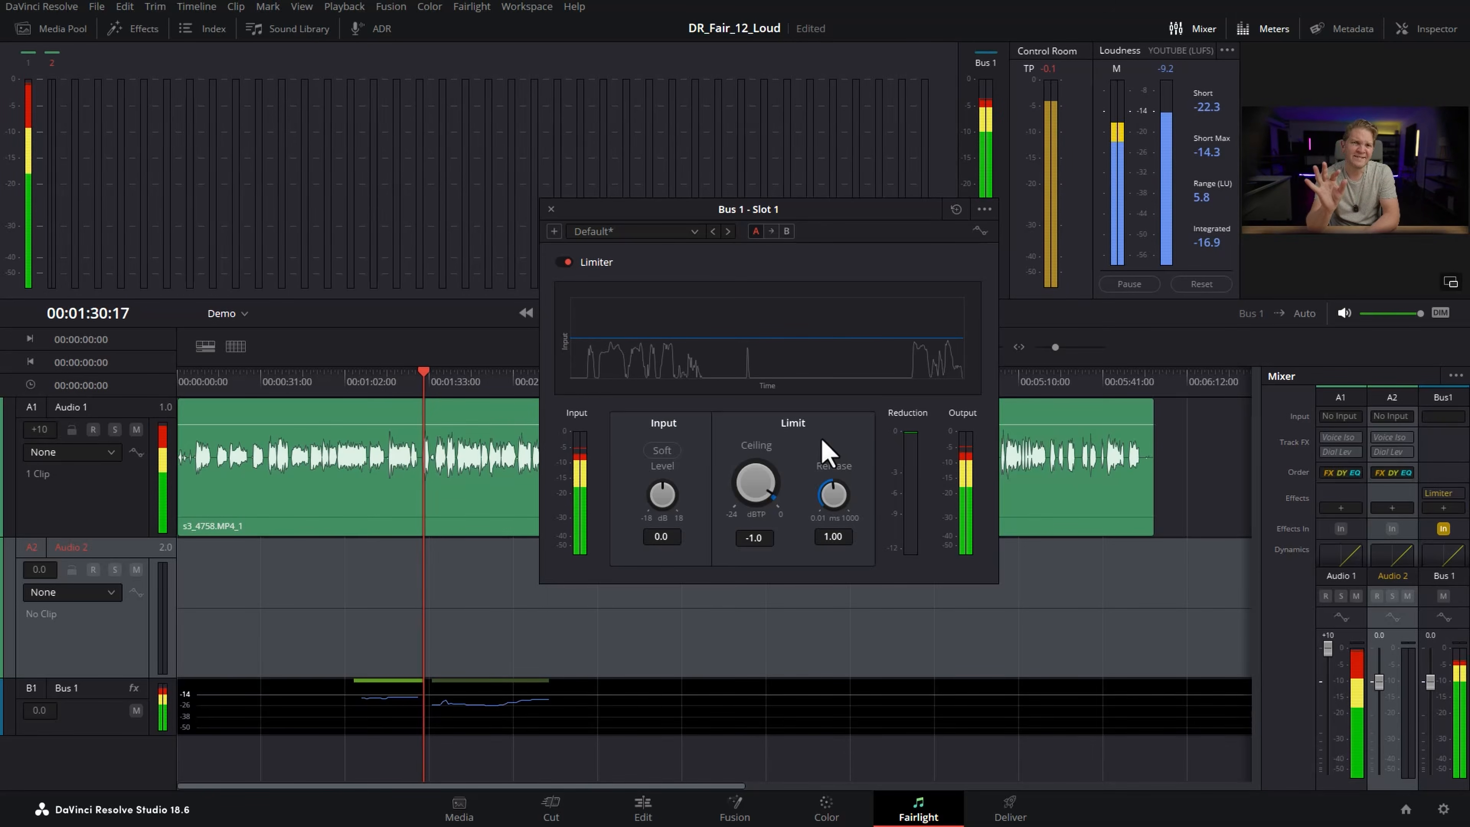
left_click(331, 383)
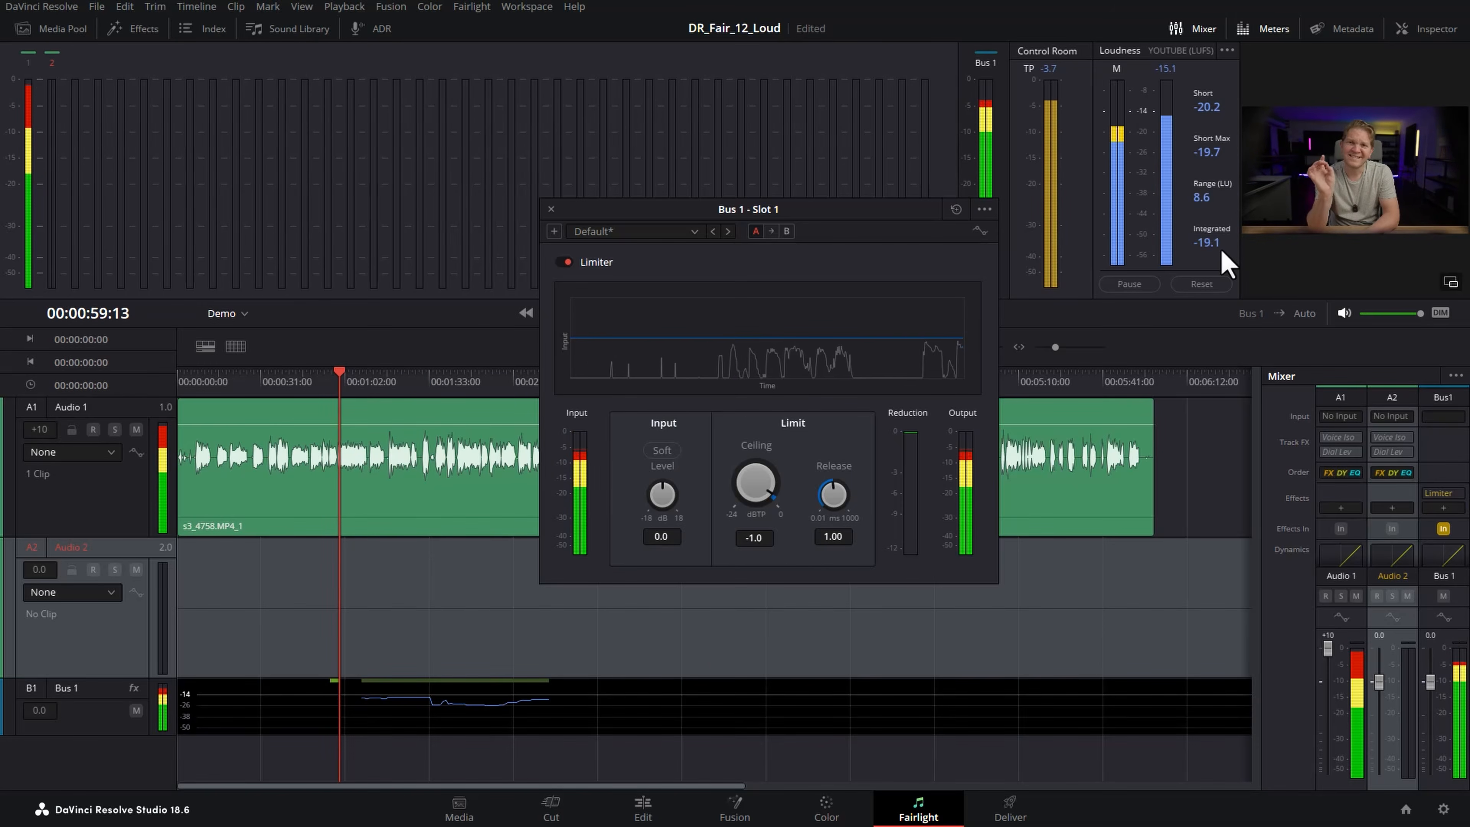
left_click(385, 382)
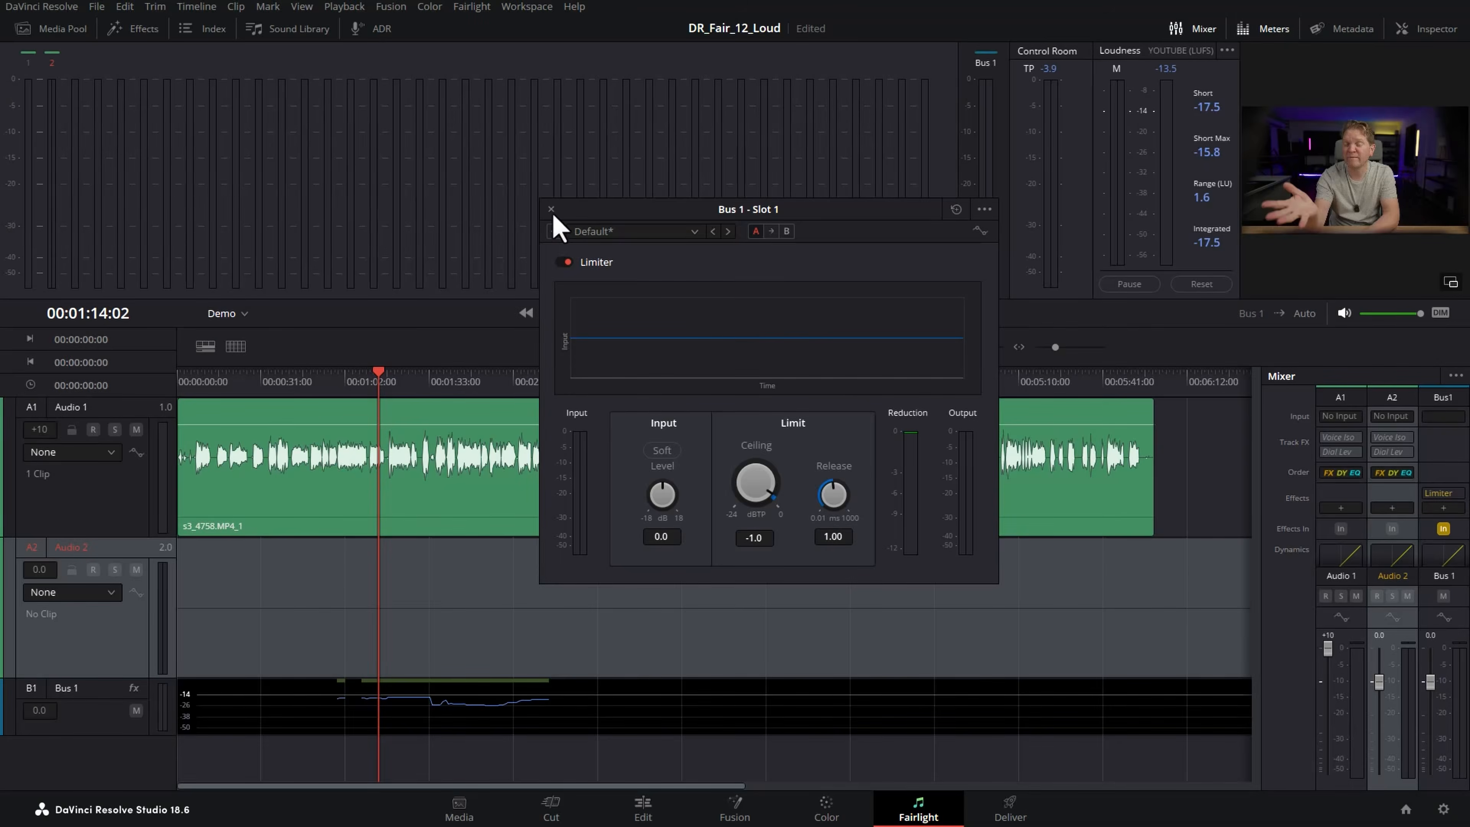
left_click(550, 209)
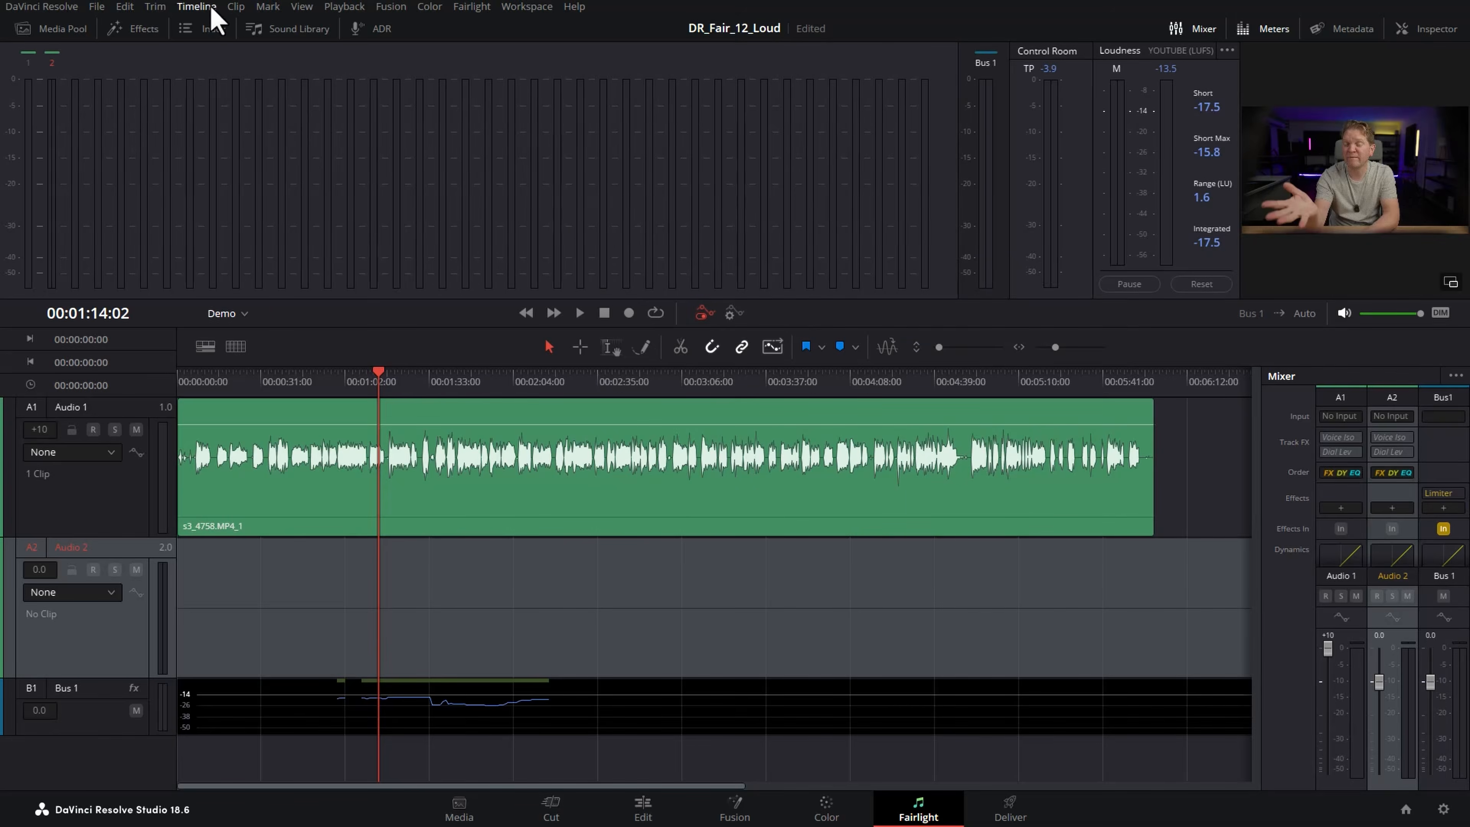
- Bounce Bus 1 to a new track to analyze its audio levels, and delete the bounced clip from Audio 3
left_click(197, 7)
left_click(243, 93)
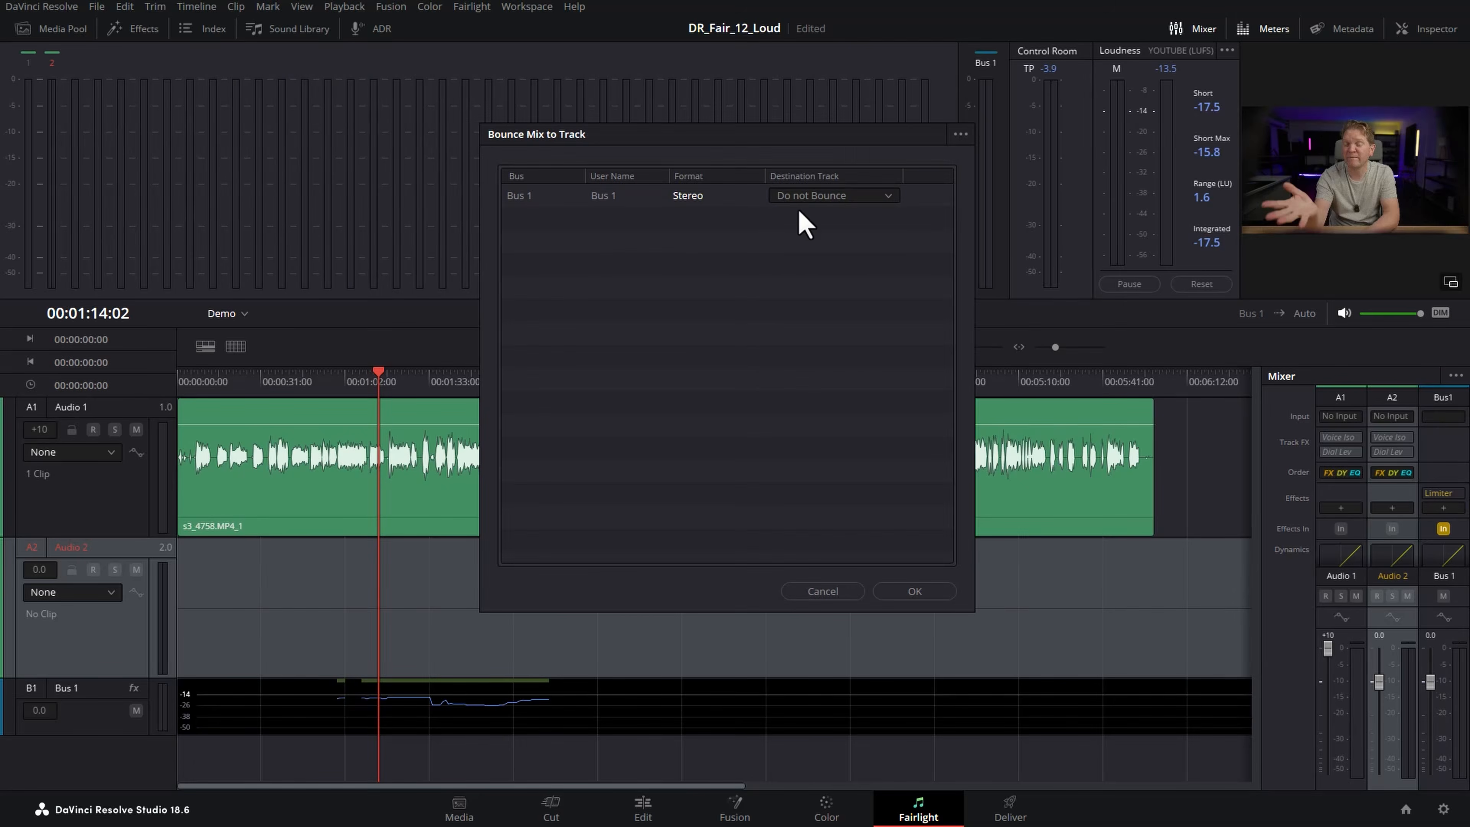
left_click(828, 232)
left_click(914, 590)
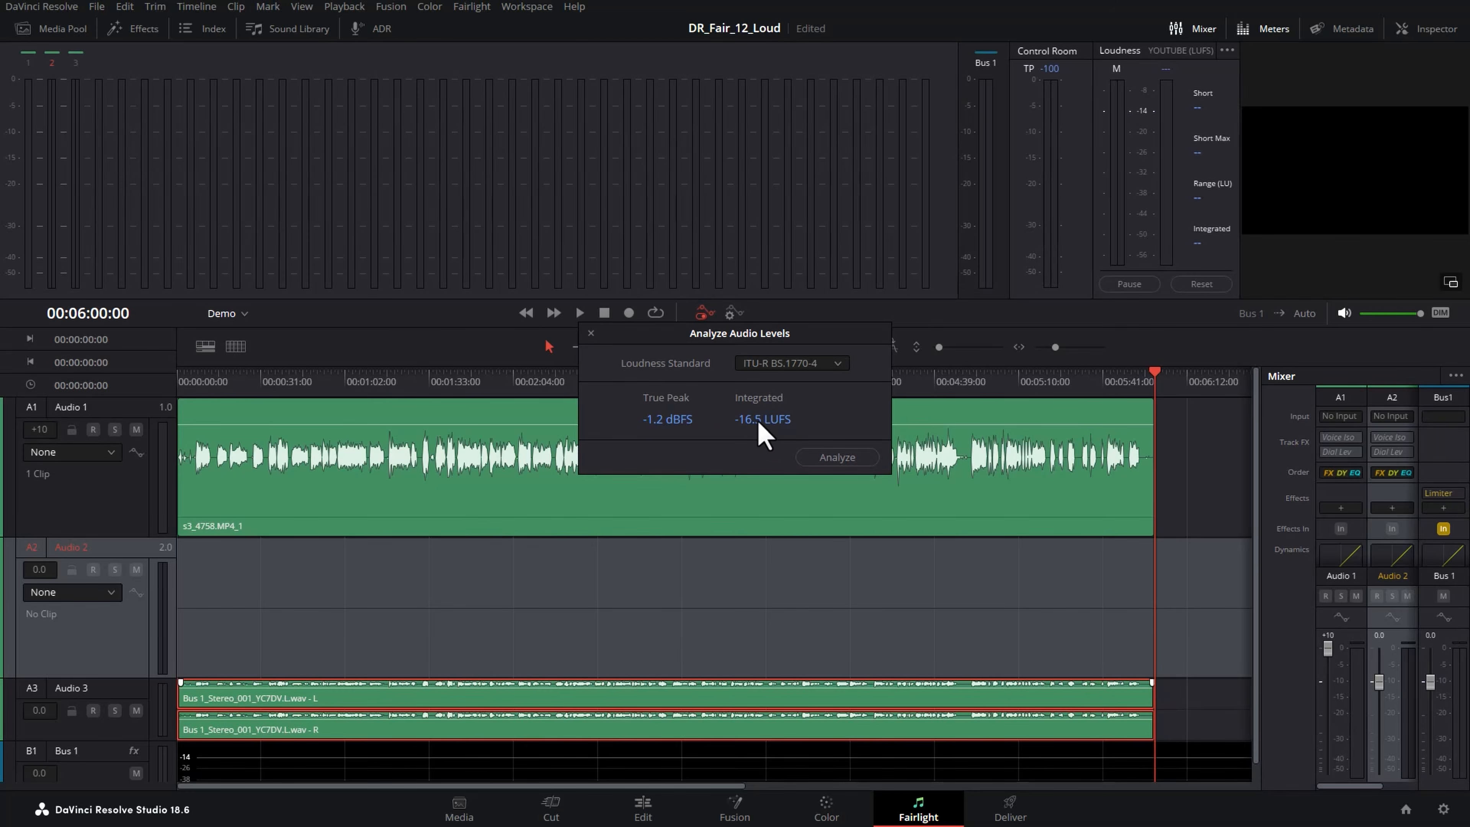
left_click(591, 333)
key("Delete")
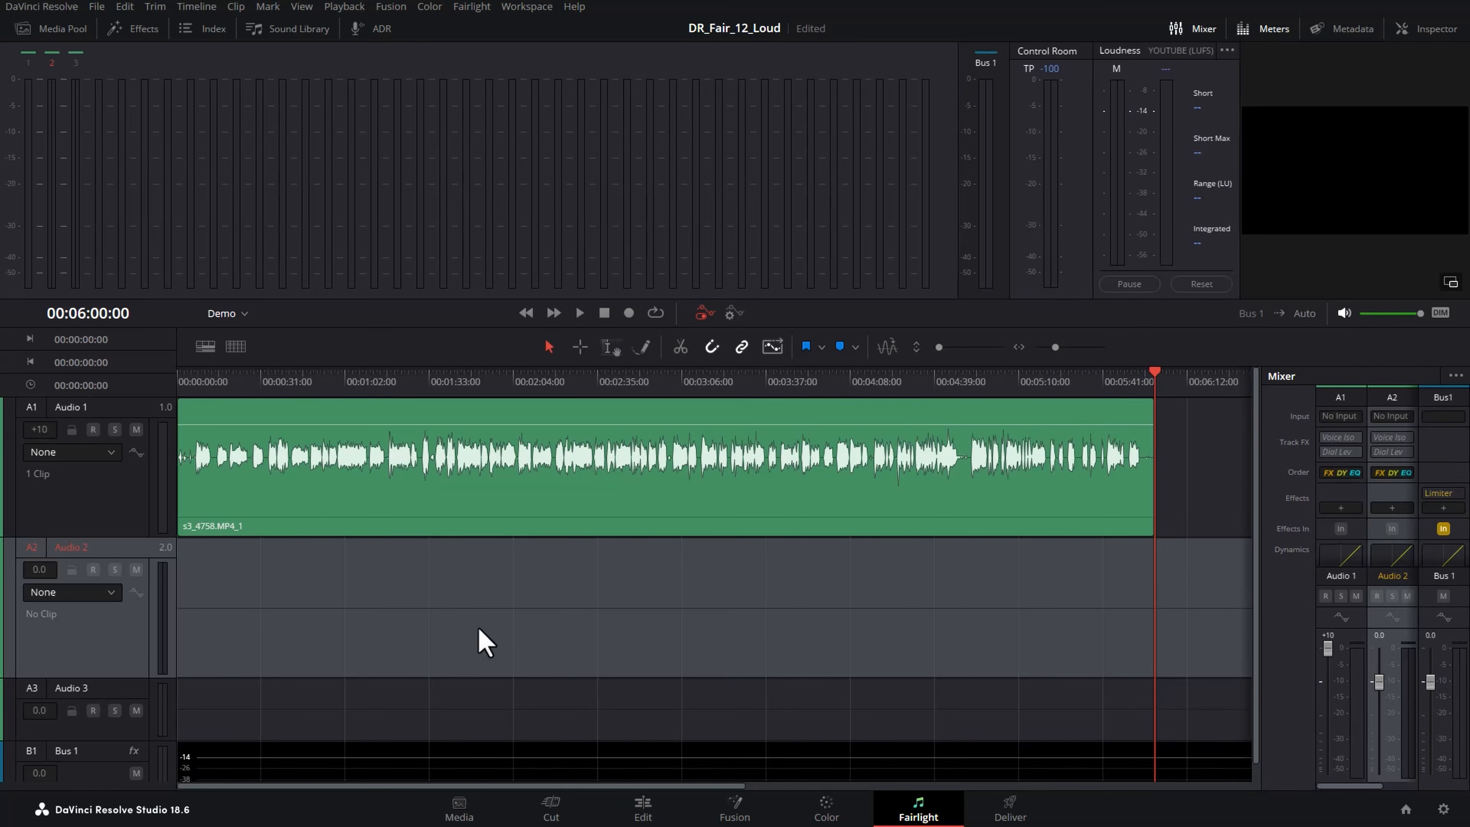
- Play the mix from about 00:01:41 and raise the Bus 1 limiter's input level to 10.8 dB
left_click_drag(429, 381, 455, 381)
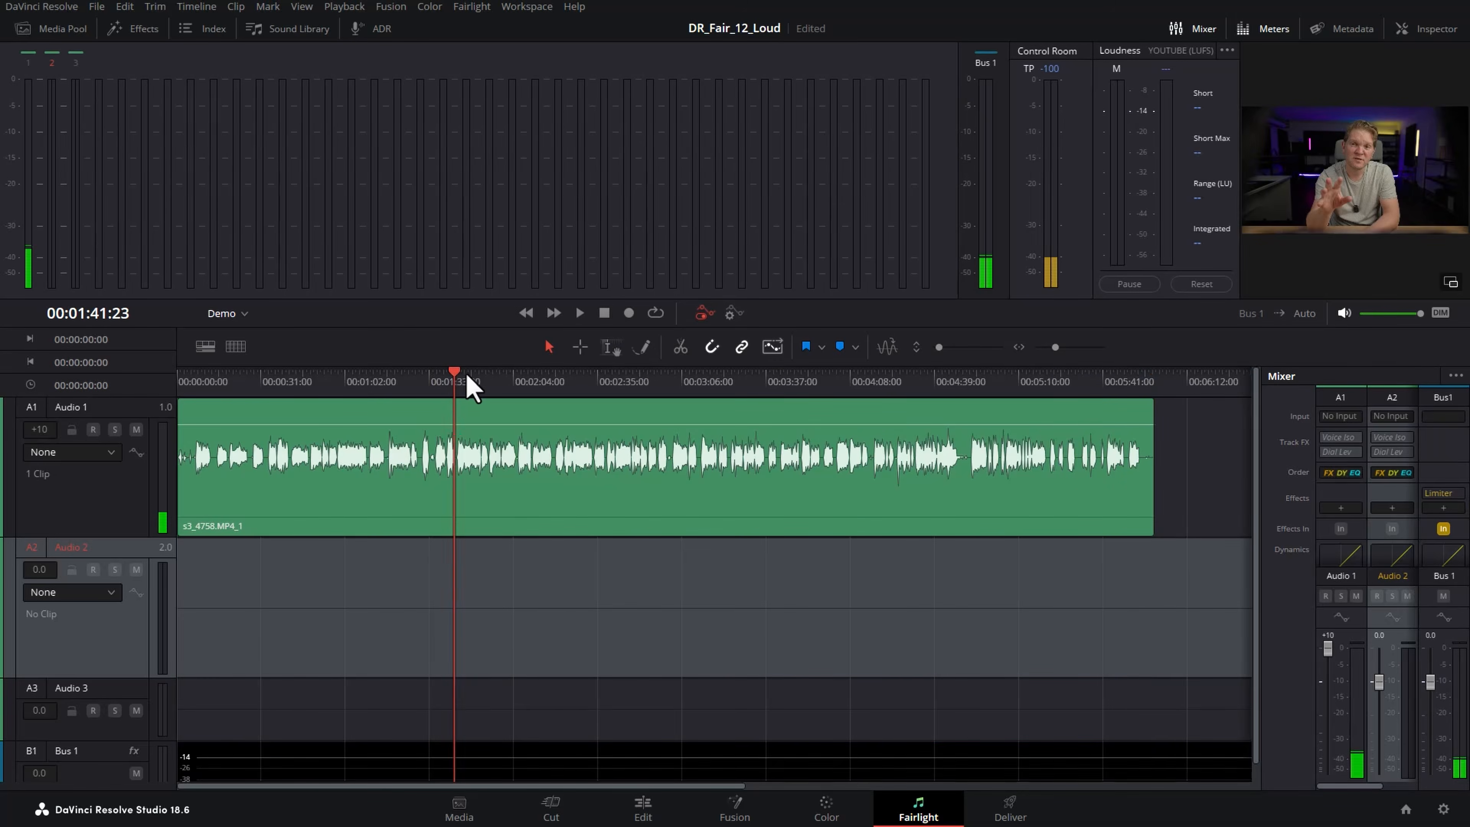
key("space")
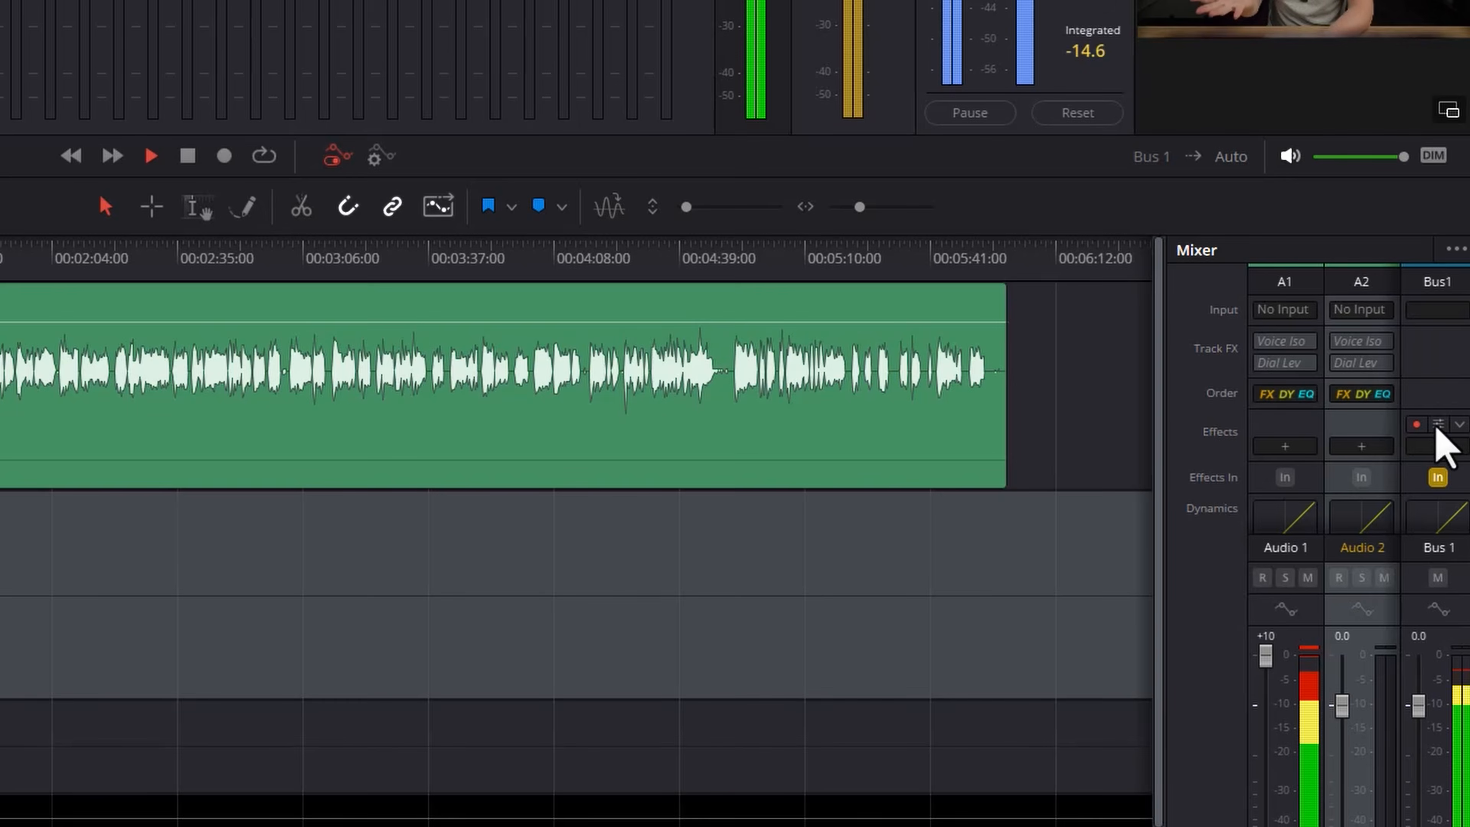
left_click(1438, 425)
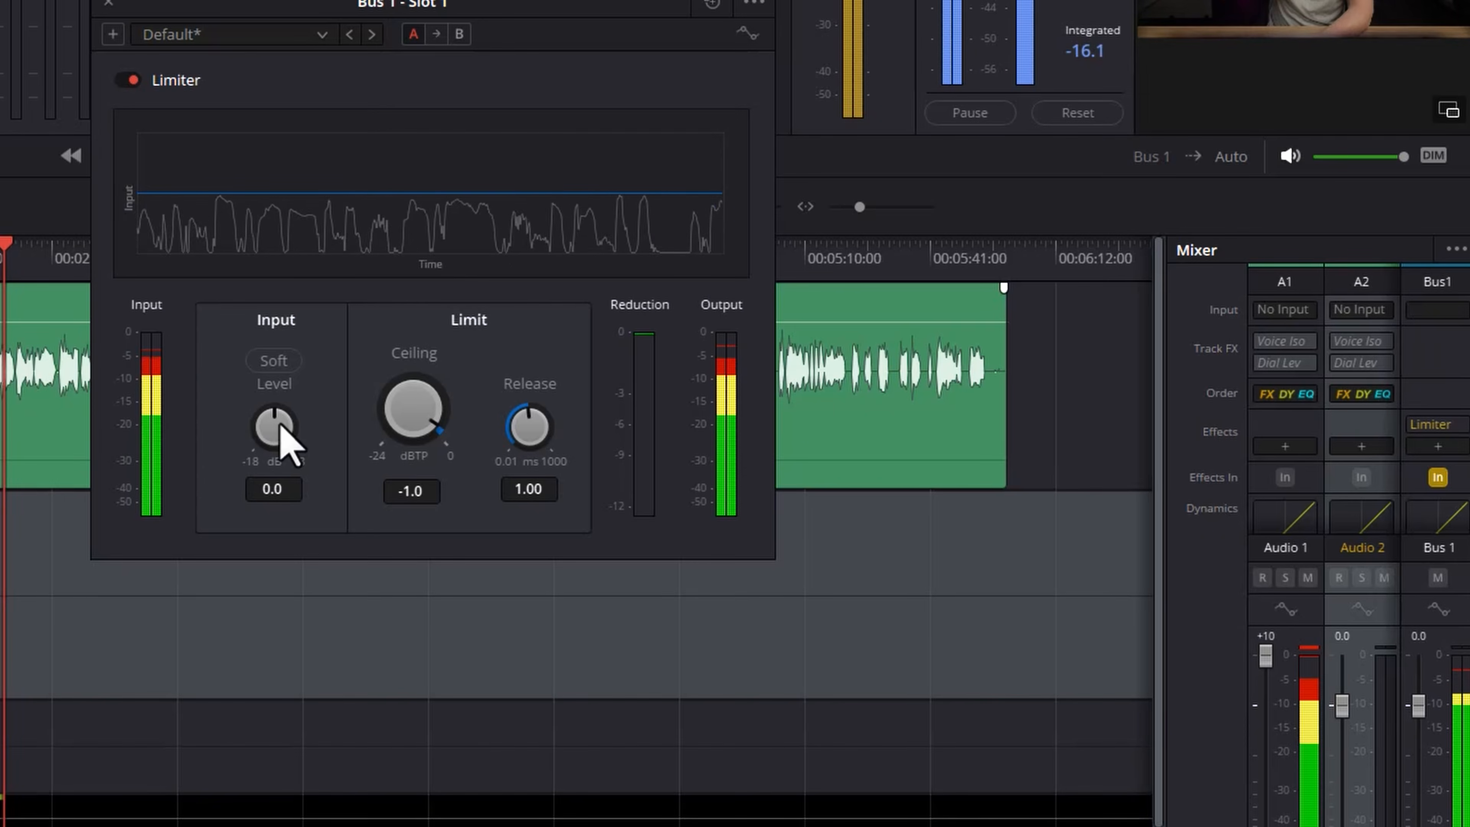
left_click_drag(281, 428, 385, 472)
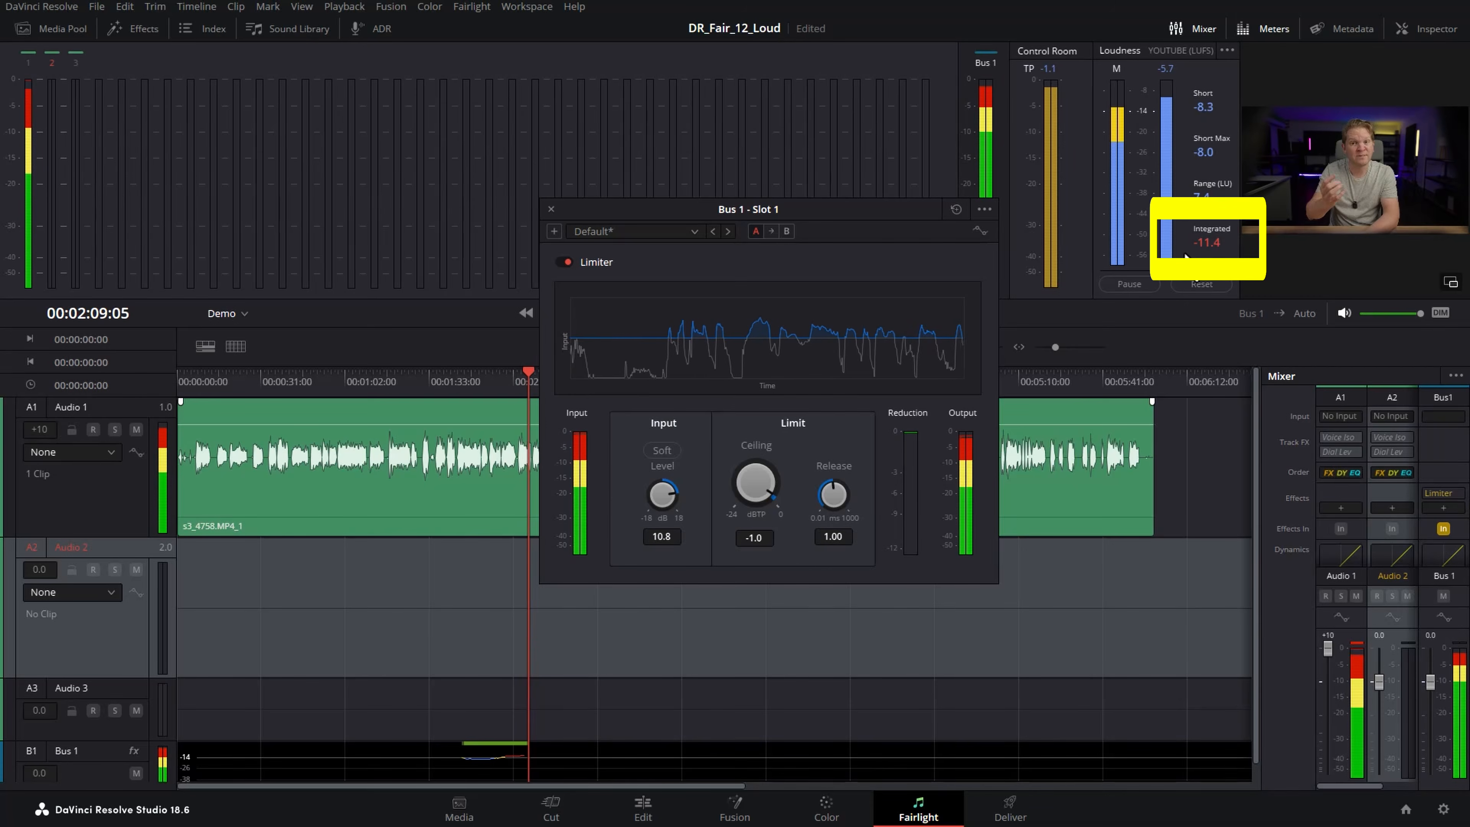
- Lower the limiter's input level to 1.5 dB and replay earlier passages to check the integrated loudness
mouse_move(666, 501)
left_mouse_down()
mouse_move(610, 474)
mouse_move(643, 509)
left_mouse_up()
left_click(474, 383)
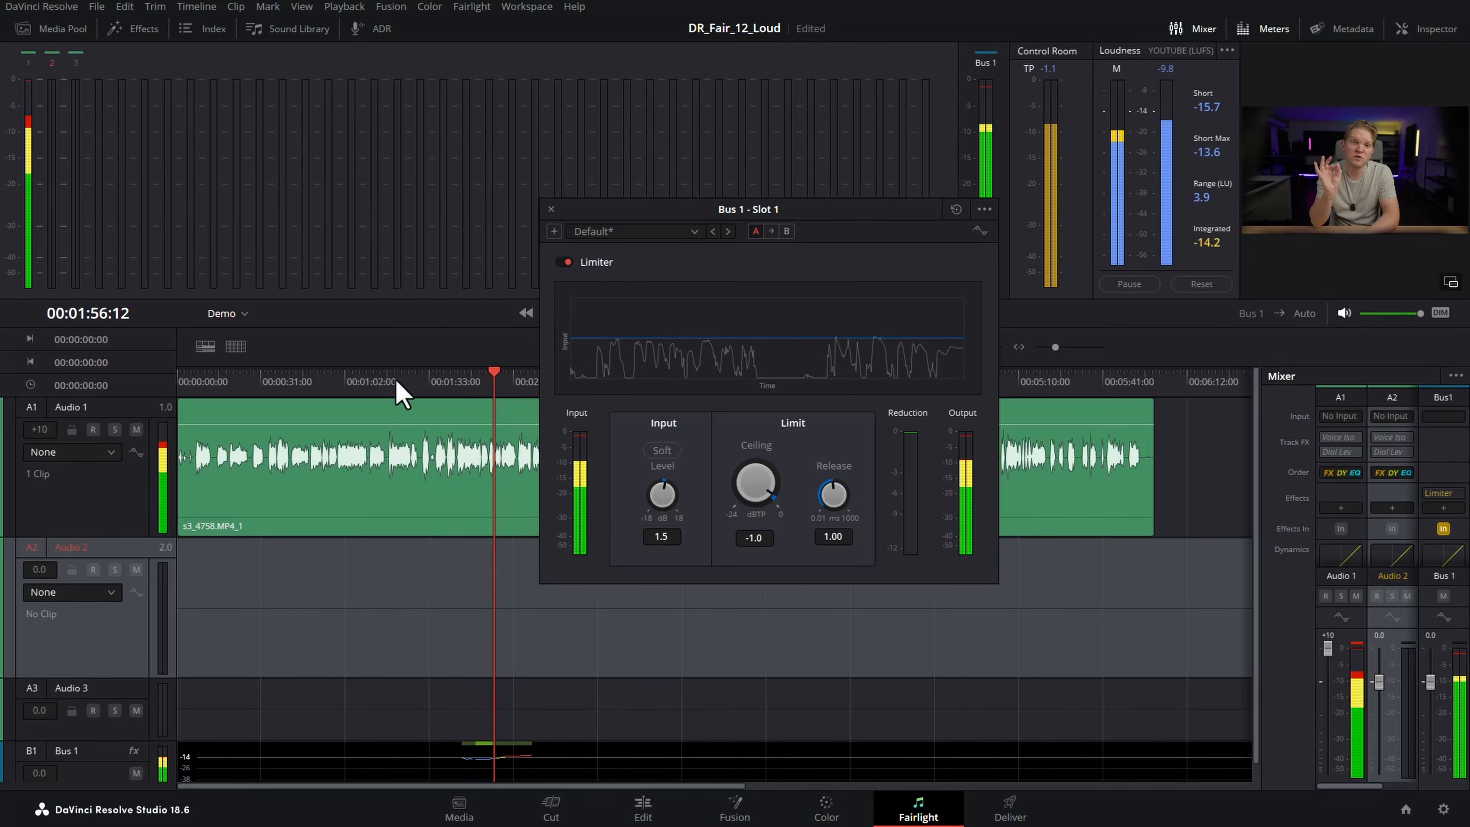
left_click(392, 380)
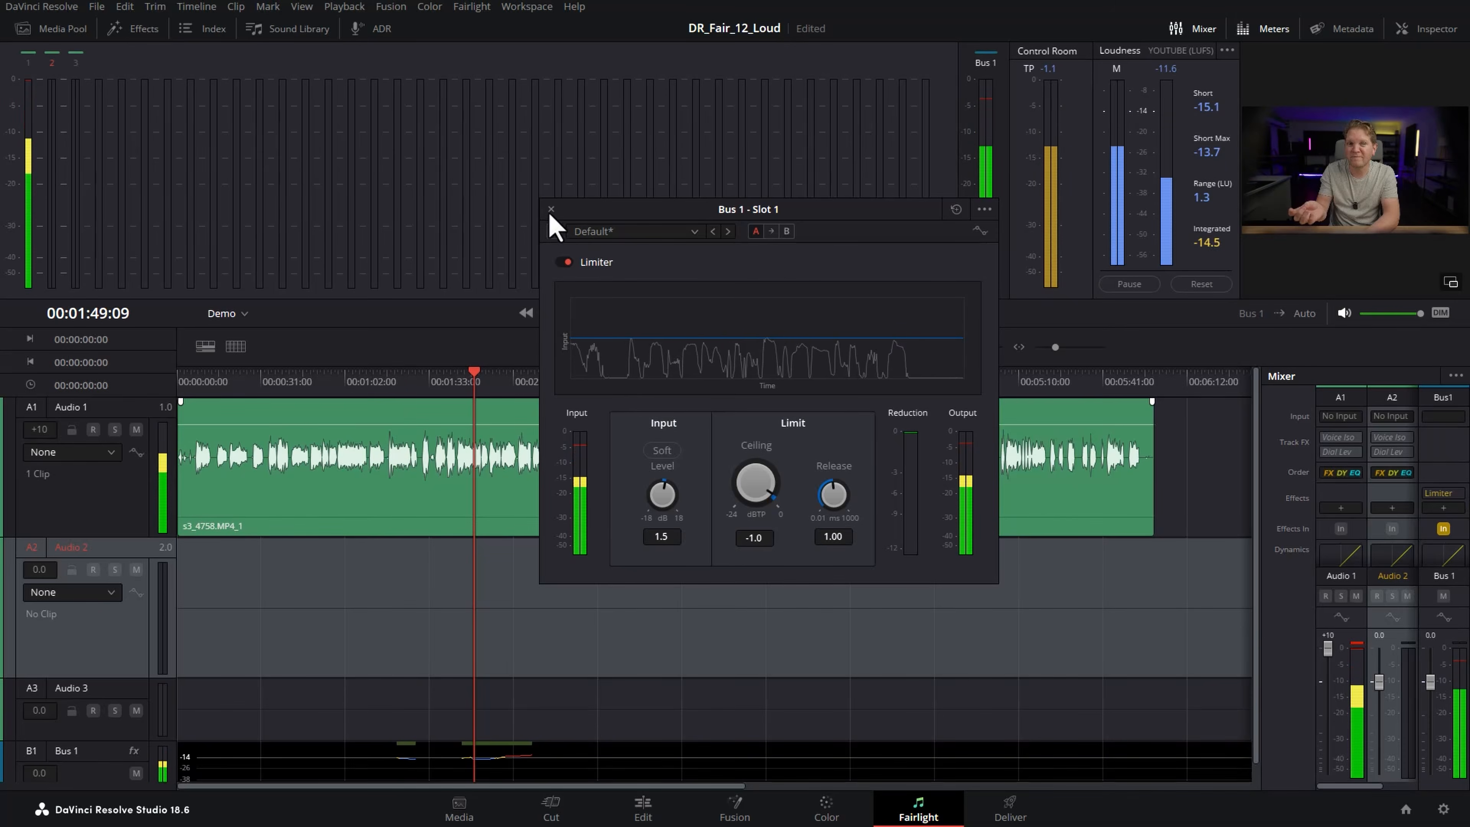
left_click(551, 209)
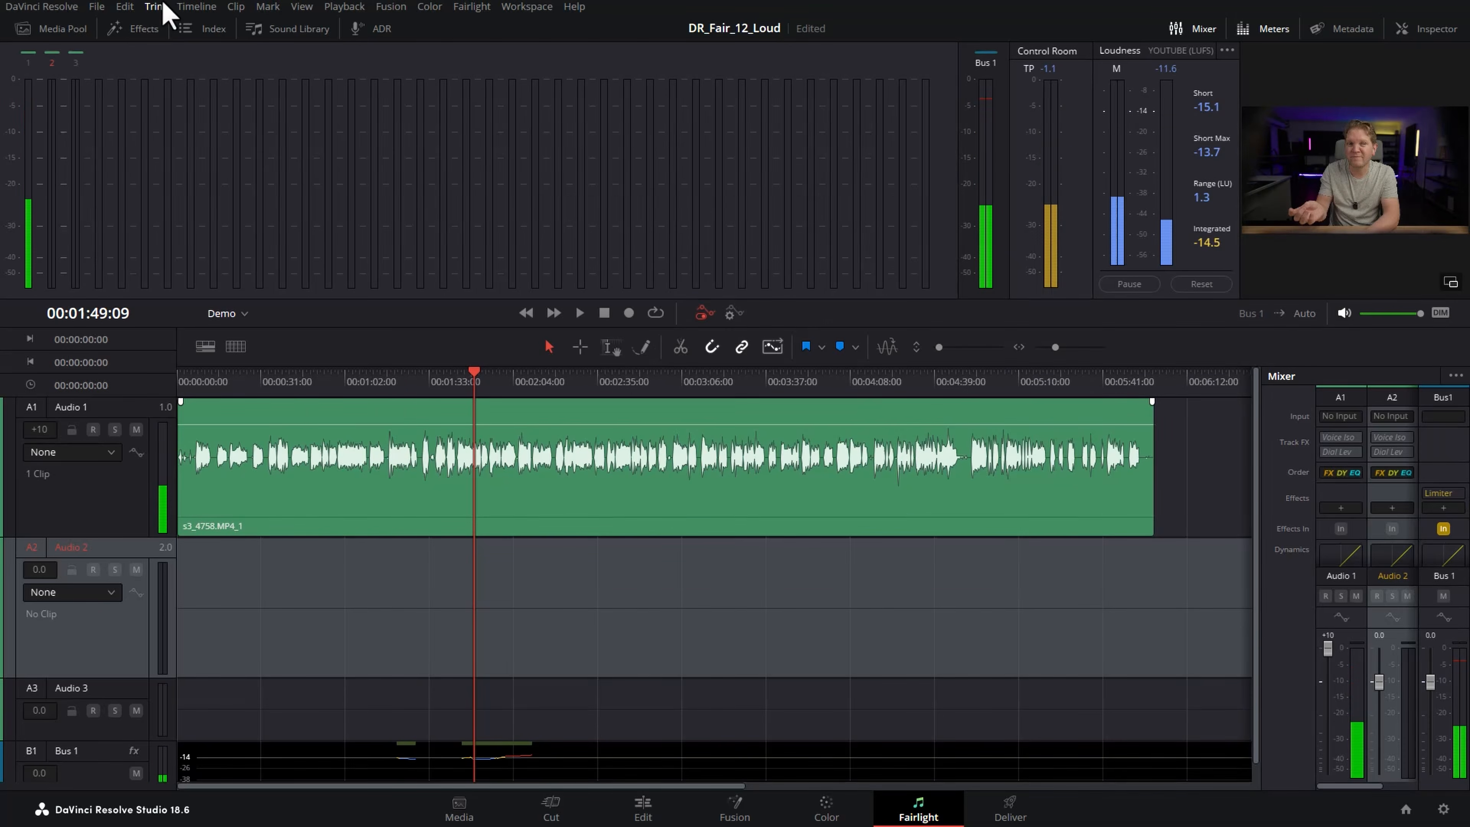
- Bounce the Bus 1 mix to new track Audio 4 and analyze the bounced clip's audio levels
left_click(193, 7)
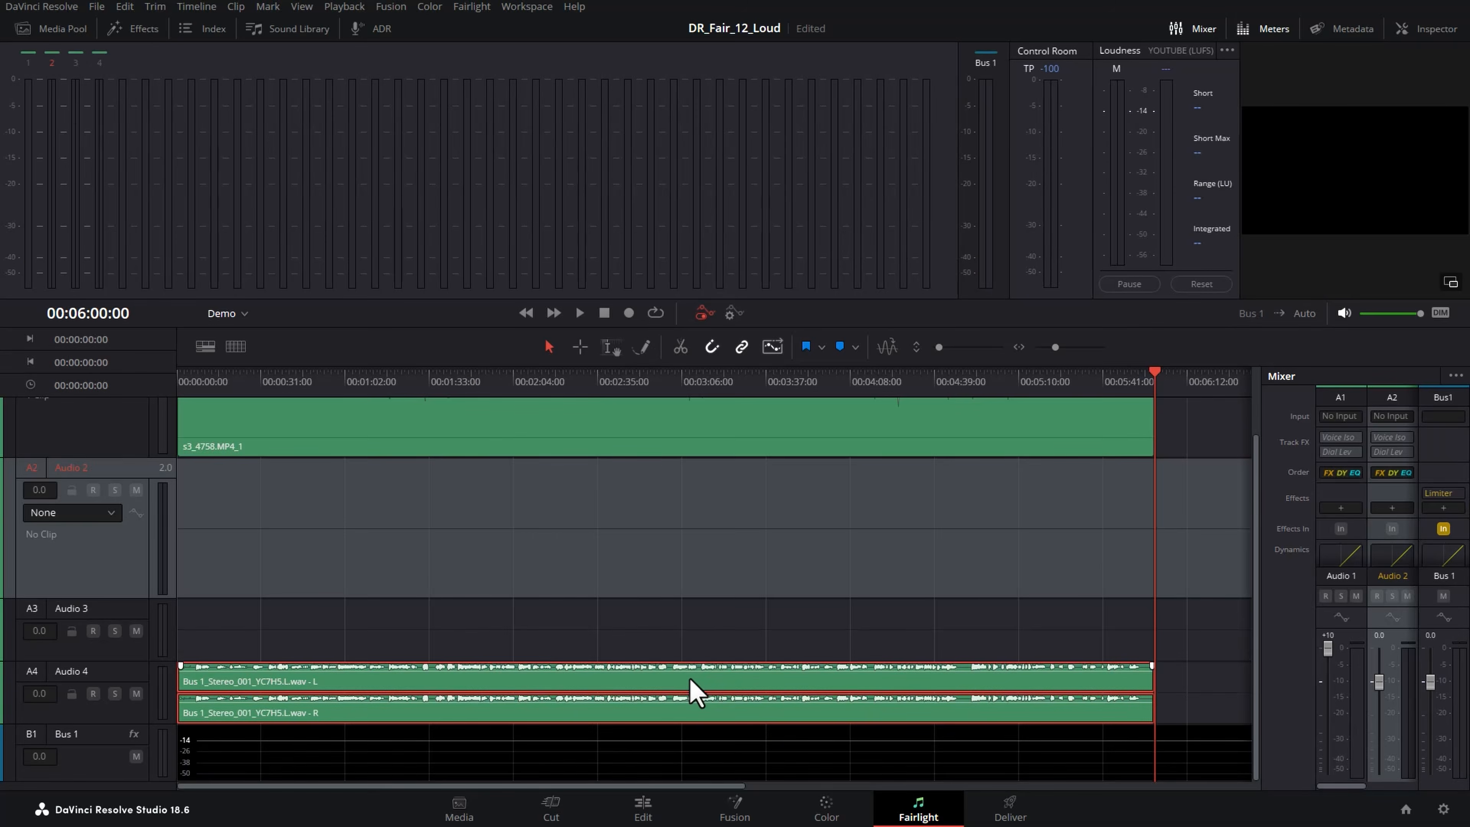
right_click(698, 683)
left_click(728, 504)
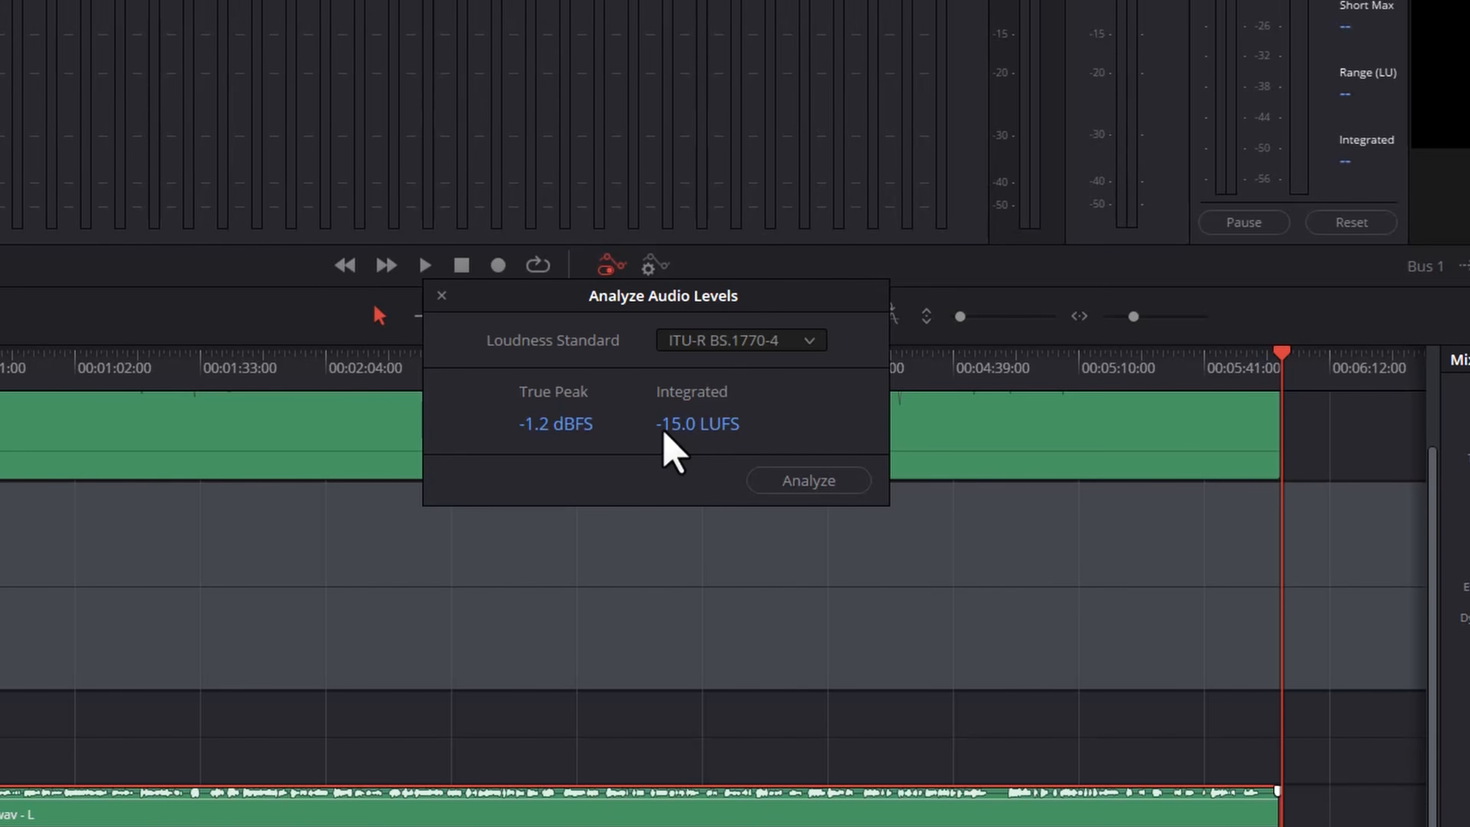
left_click(441, 295)
- Set the Bus 1 limiter's input level to 2.0 dB and delete the bounced clip from Audio 4
left_click(1440, 494)
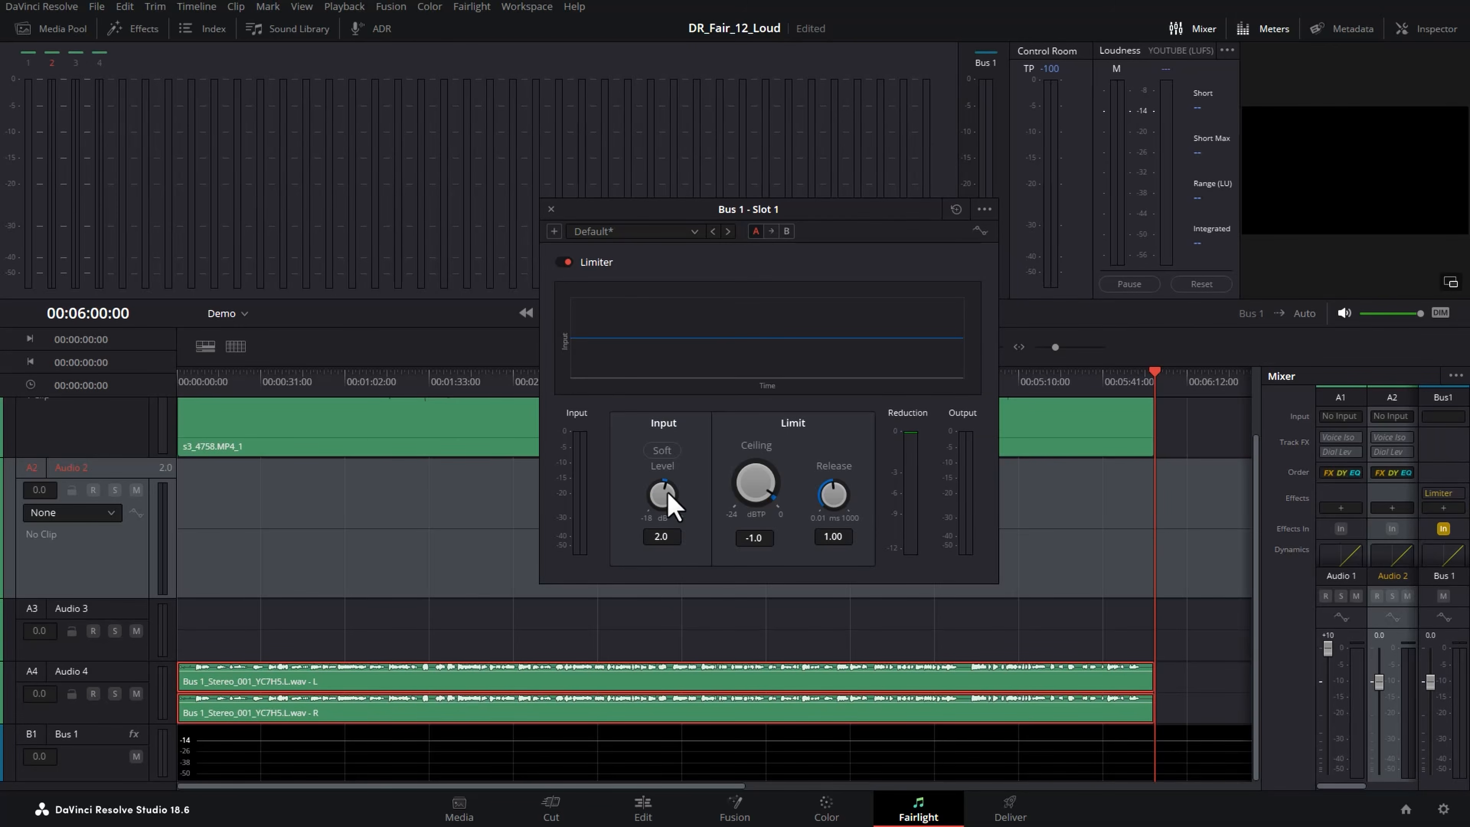
left_click(551, 209)
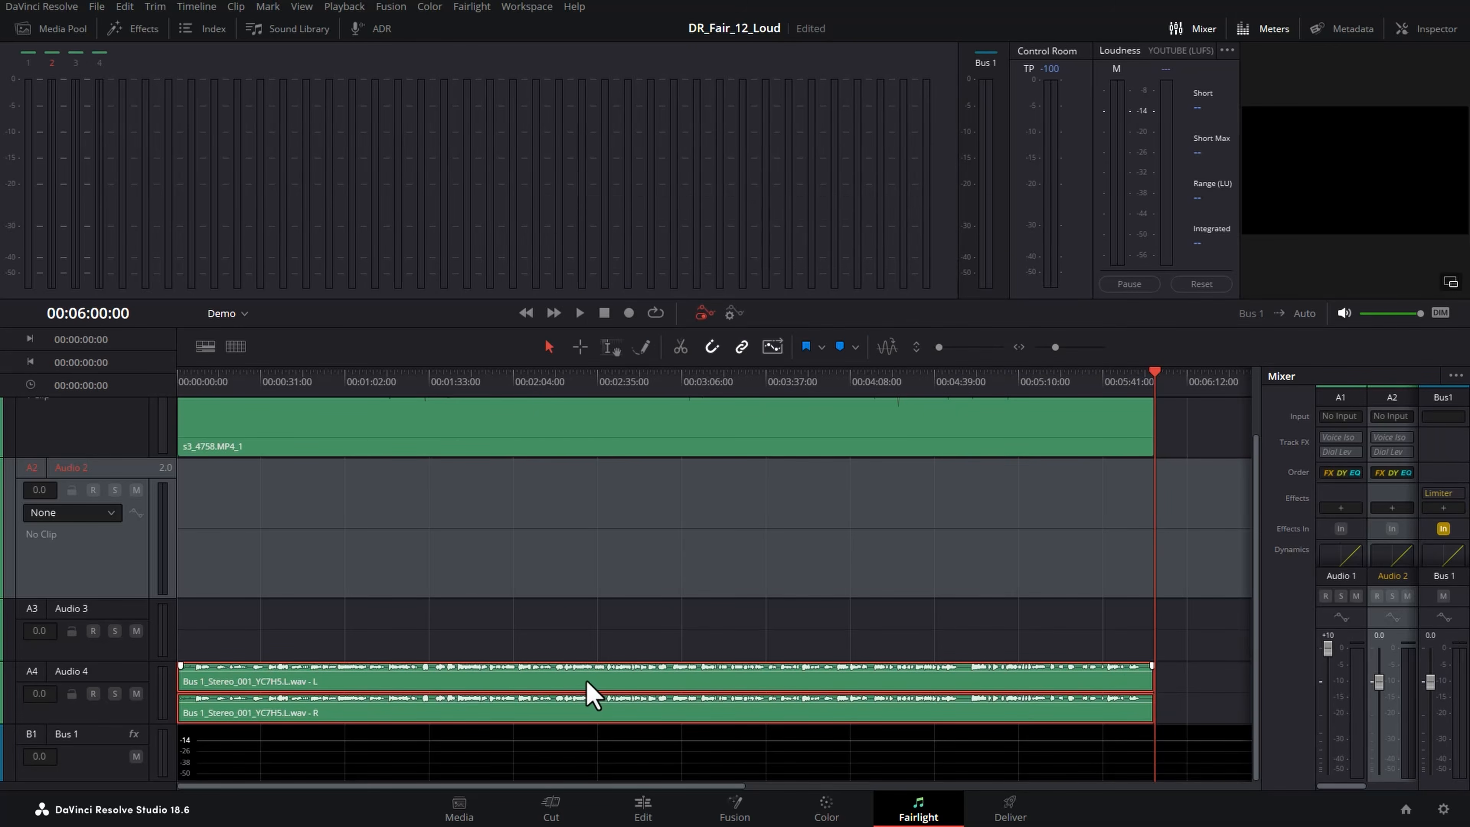
key("Delete")
- Bounce the adjusted mix to new track Audio 5 and analyze that clip's audio levels
left_click(196, 7)
right_click(880, 754)
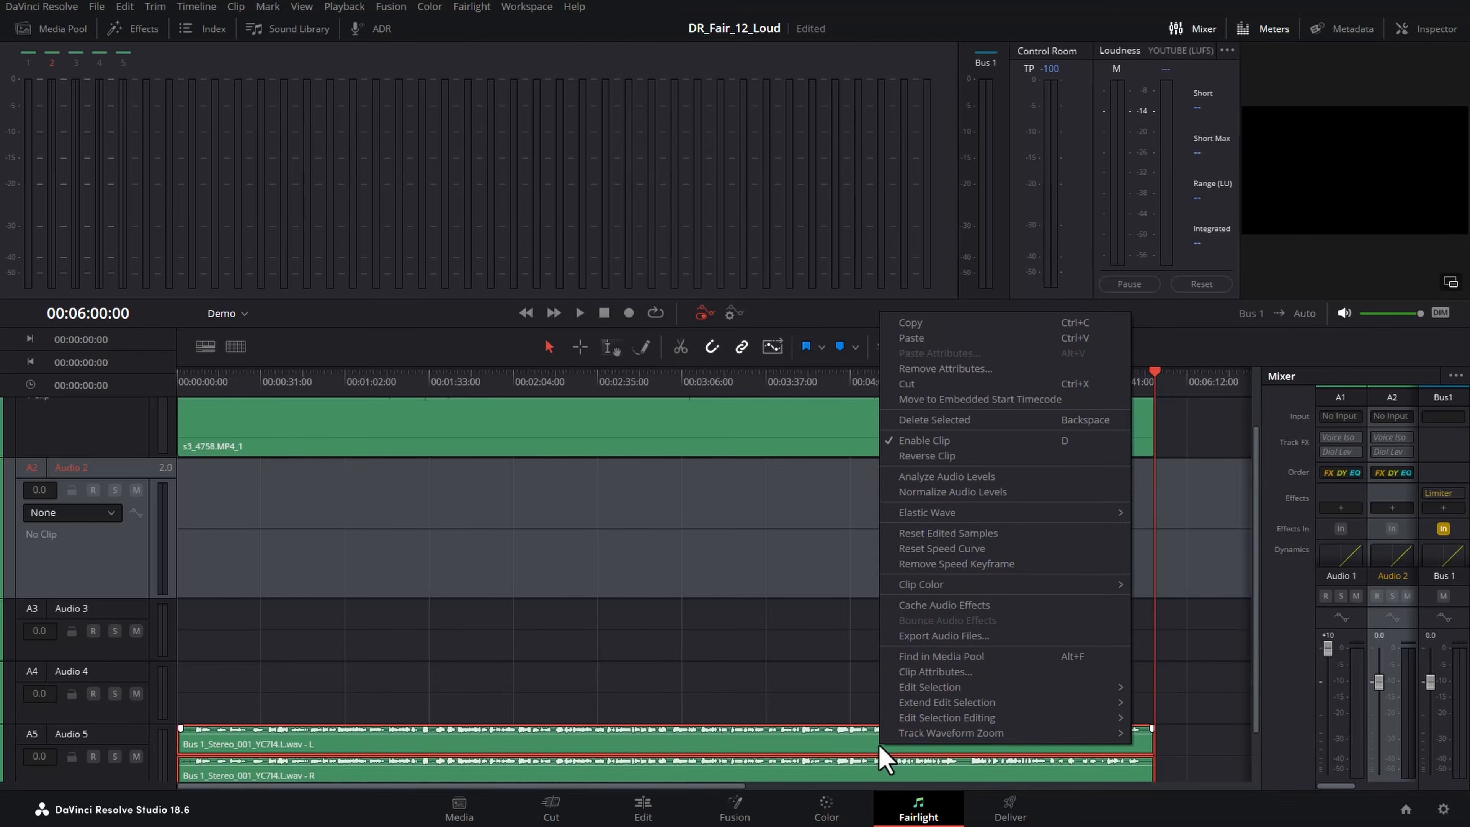
left_click(984, 558)
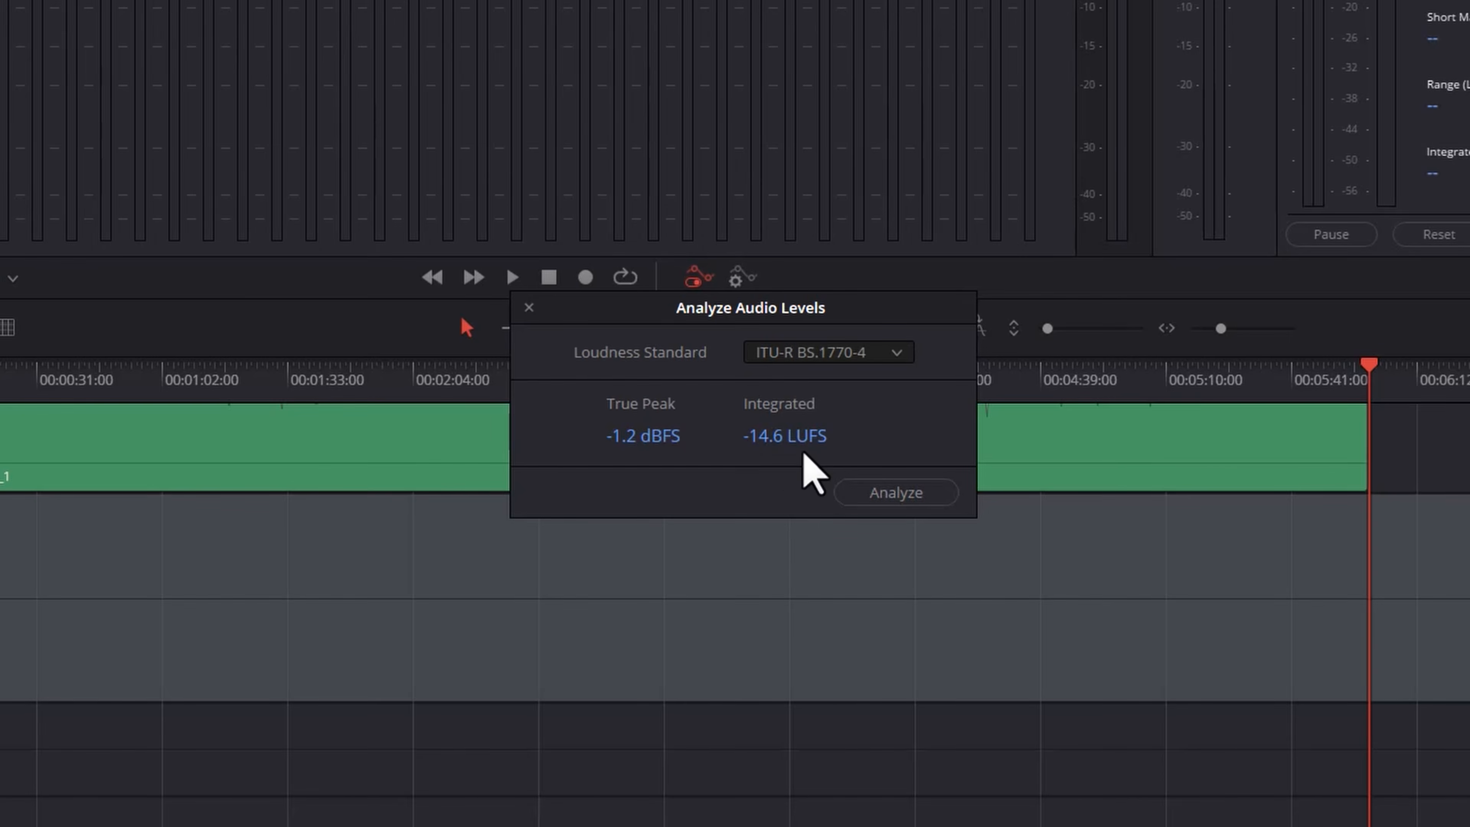